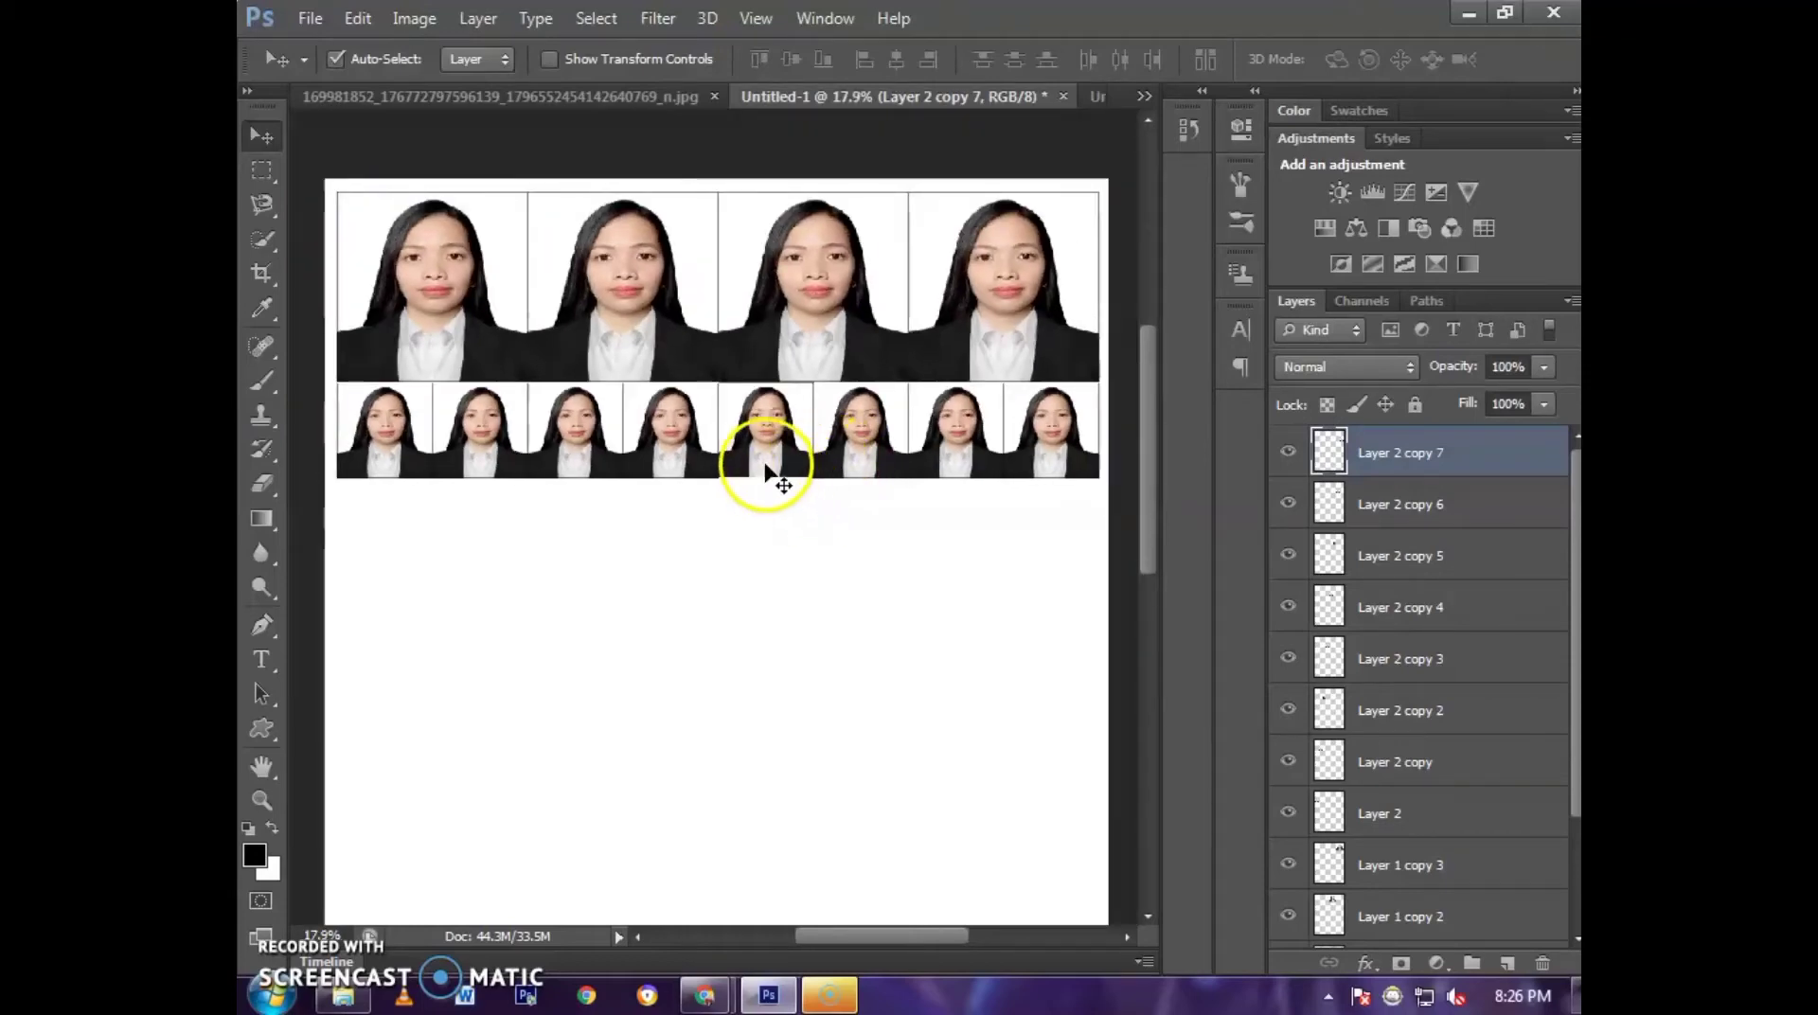
- Zoom in and out to review the finished four-large, eight-small ID photo sheet
{"action": "scroll", "coordinate": [738, 407], "scroll_direction": "up", "scroll_amount": 1}
{"action": "scroll", "coordinate": [742, 405], "scroll_direction": "down", "scroll_amount": 2}
{"action": "scroll", "coordinate": [739, 402], "scroll_direction": "up", "scroll_amount": 1}
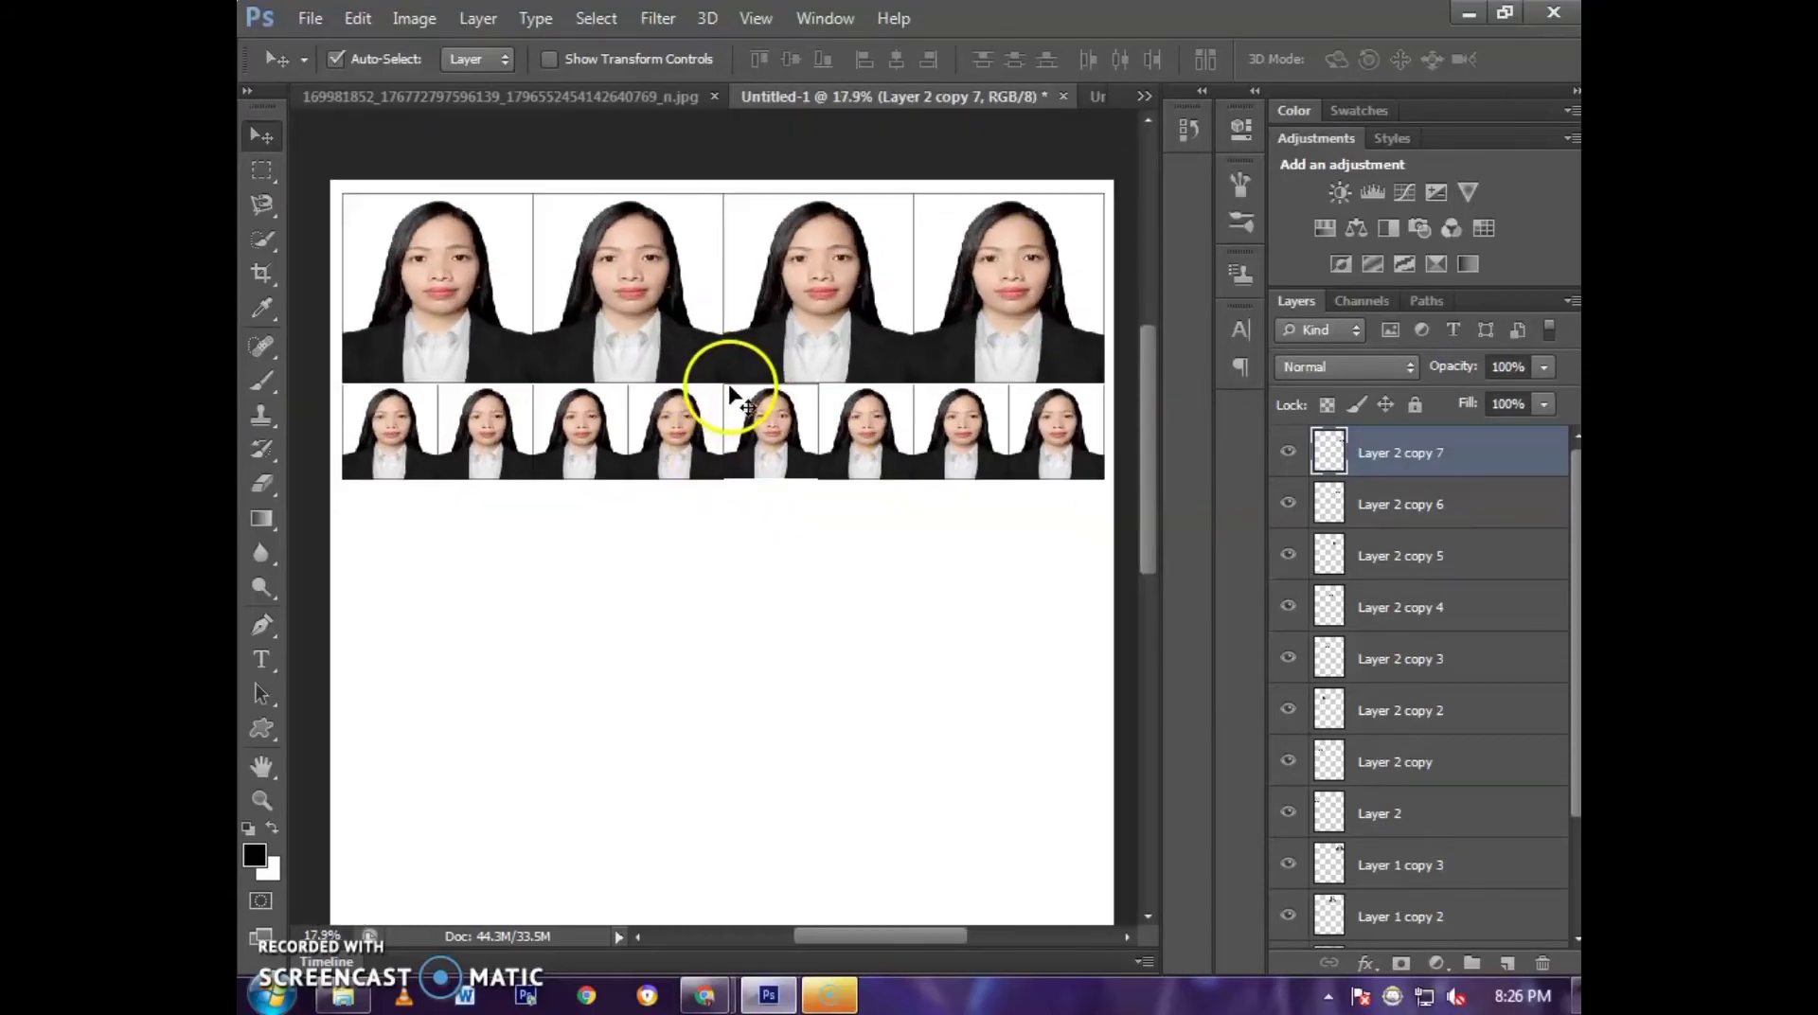
{"action": "scroll", "coordinate": [732, 388], "scroll_direction": "down", "scroll_amount": 1}
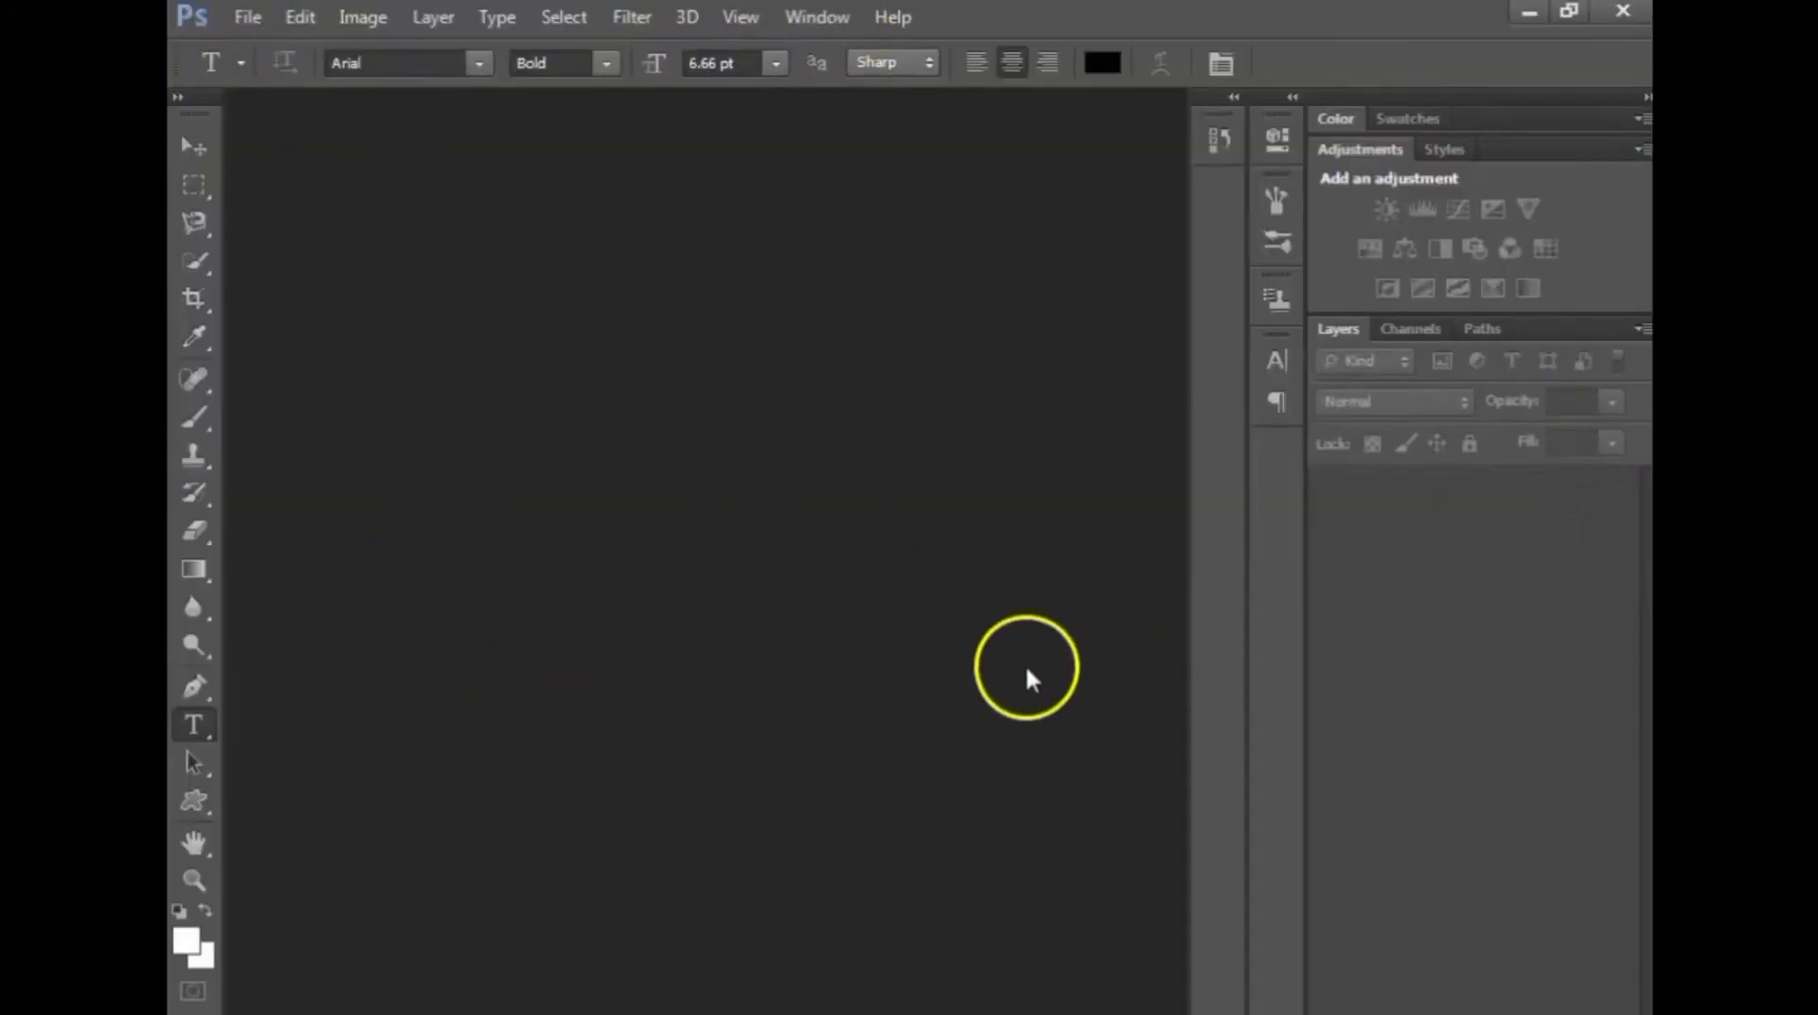
- Open the woman's portrait JPG from the Downloads folder via File > Open
{"action": "left_click", "coordinate": [248, 19]}
{"action": "left_click", "coordinate": [264, 71]}
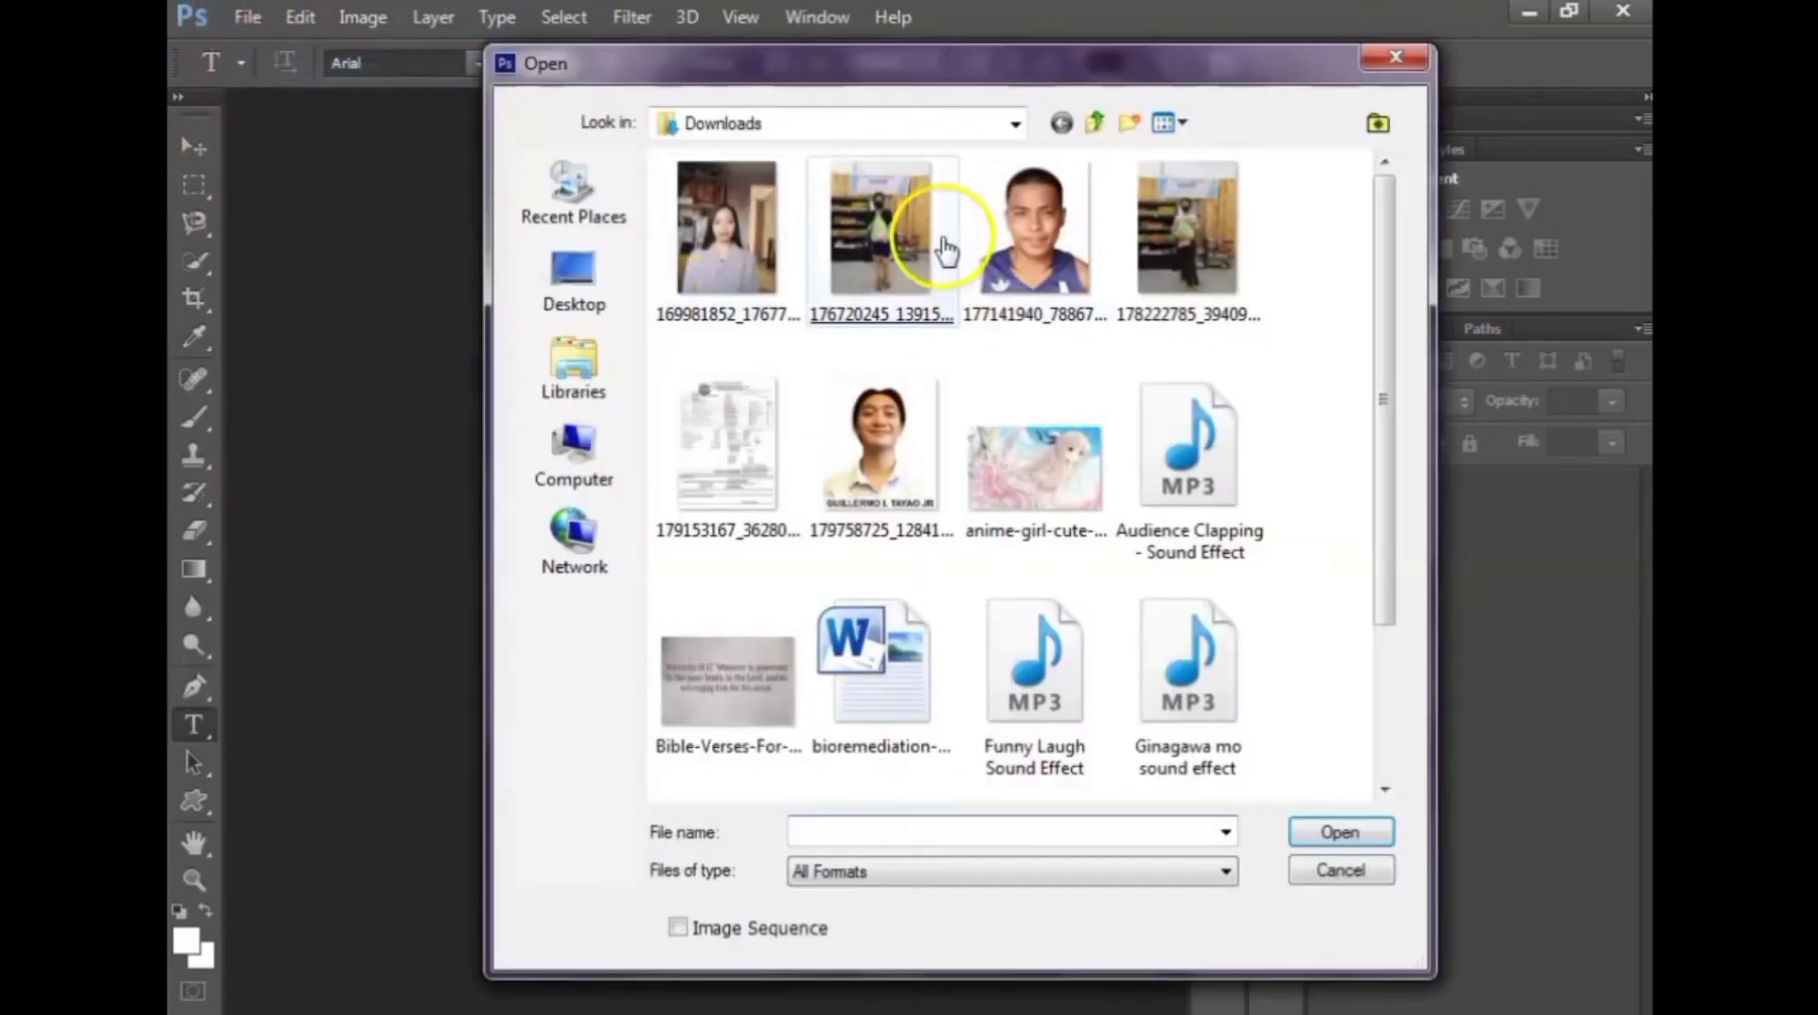
{"action": "left_click", "coordinate": [729, 248]}
{"action": "left_click", "coordinate": [1330, 832]}
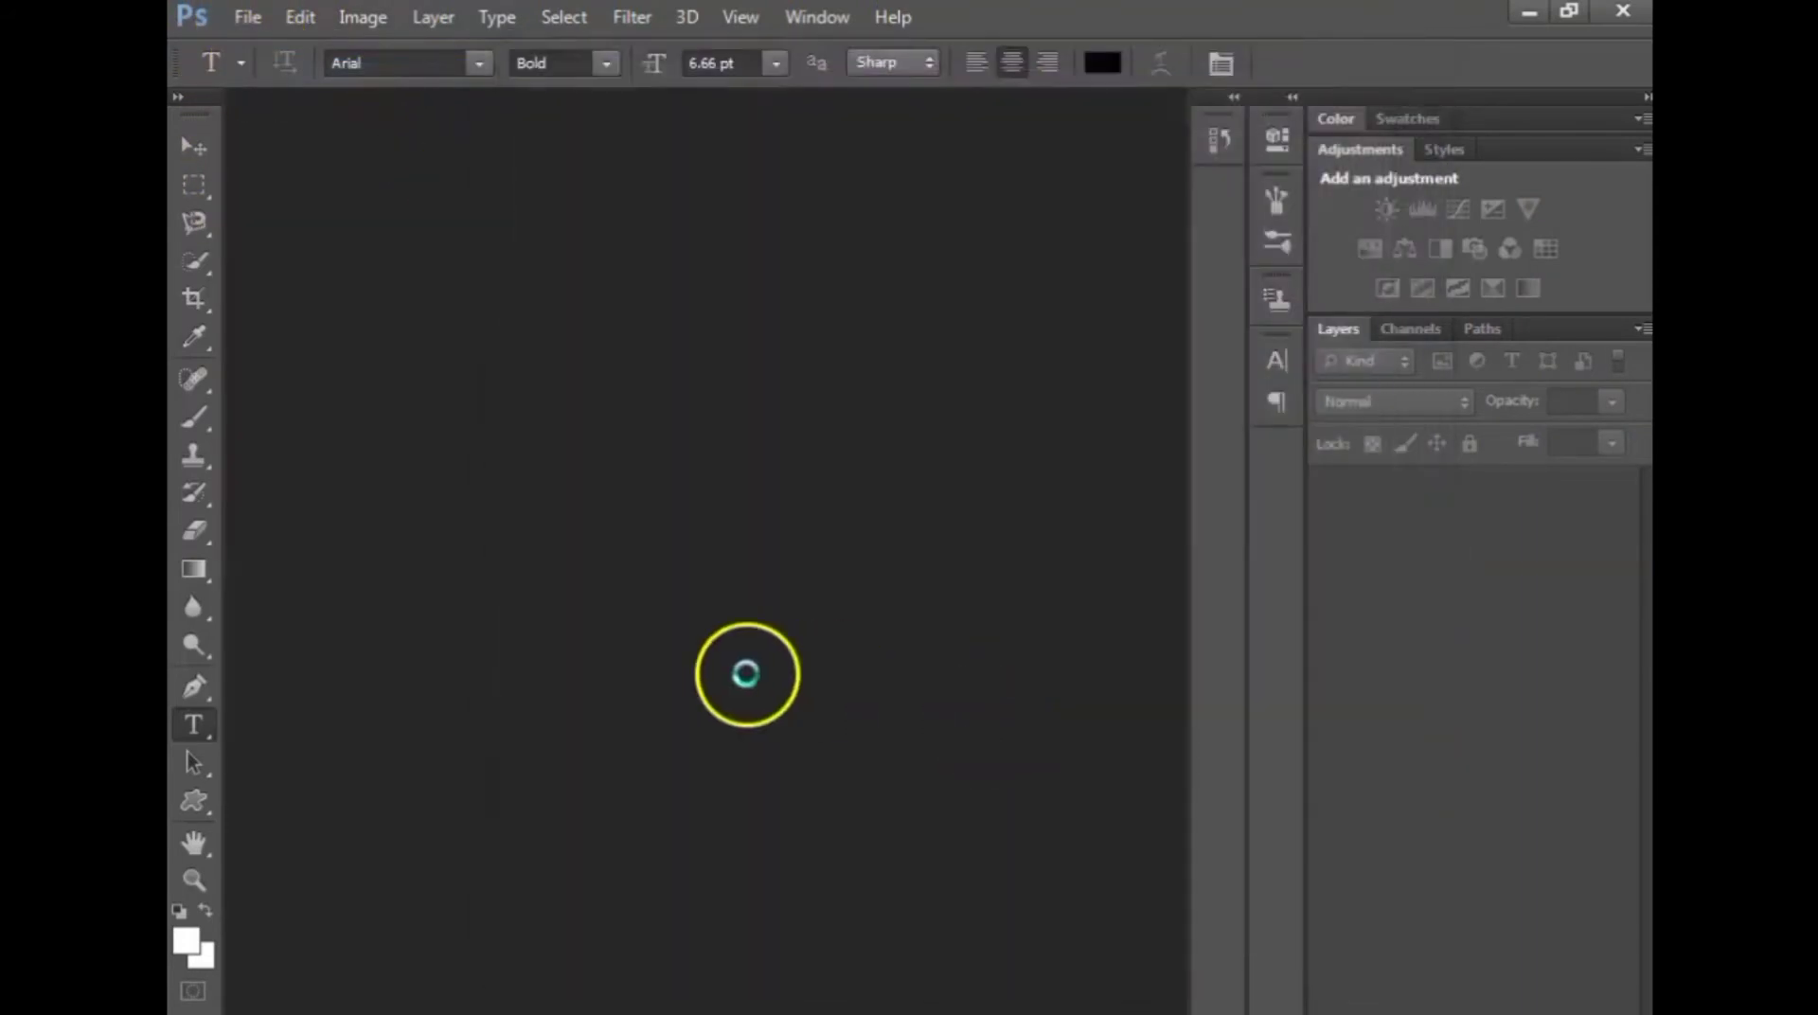
- Zoom in and out repeatedly to inspect the portrait
{"action": "scroll", "coordinate": [687, 614], "scroll_direction": "up", "scroll_amount": 3}
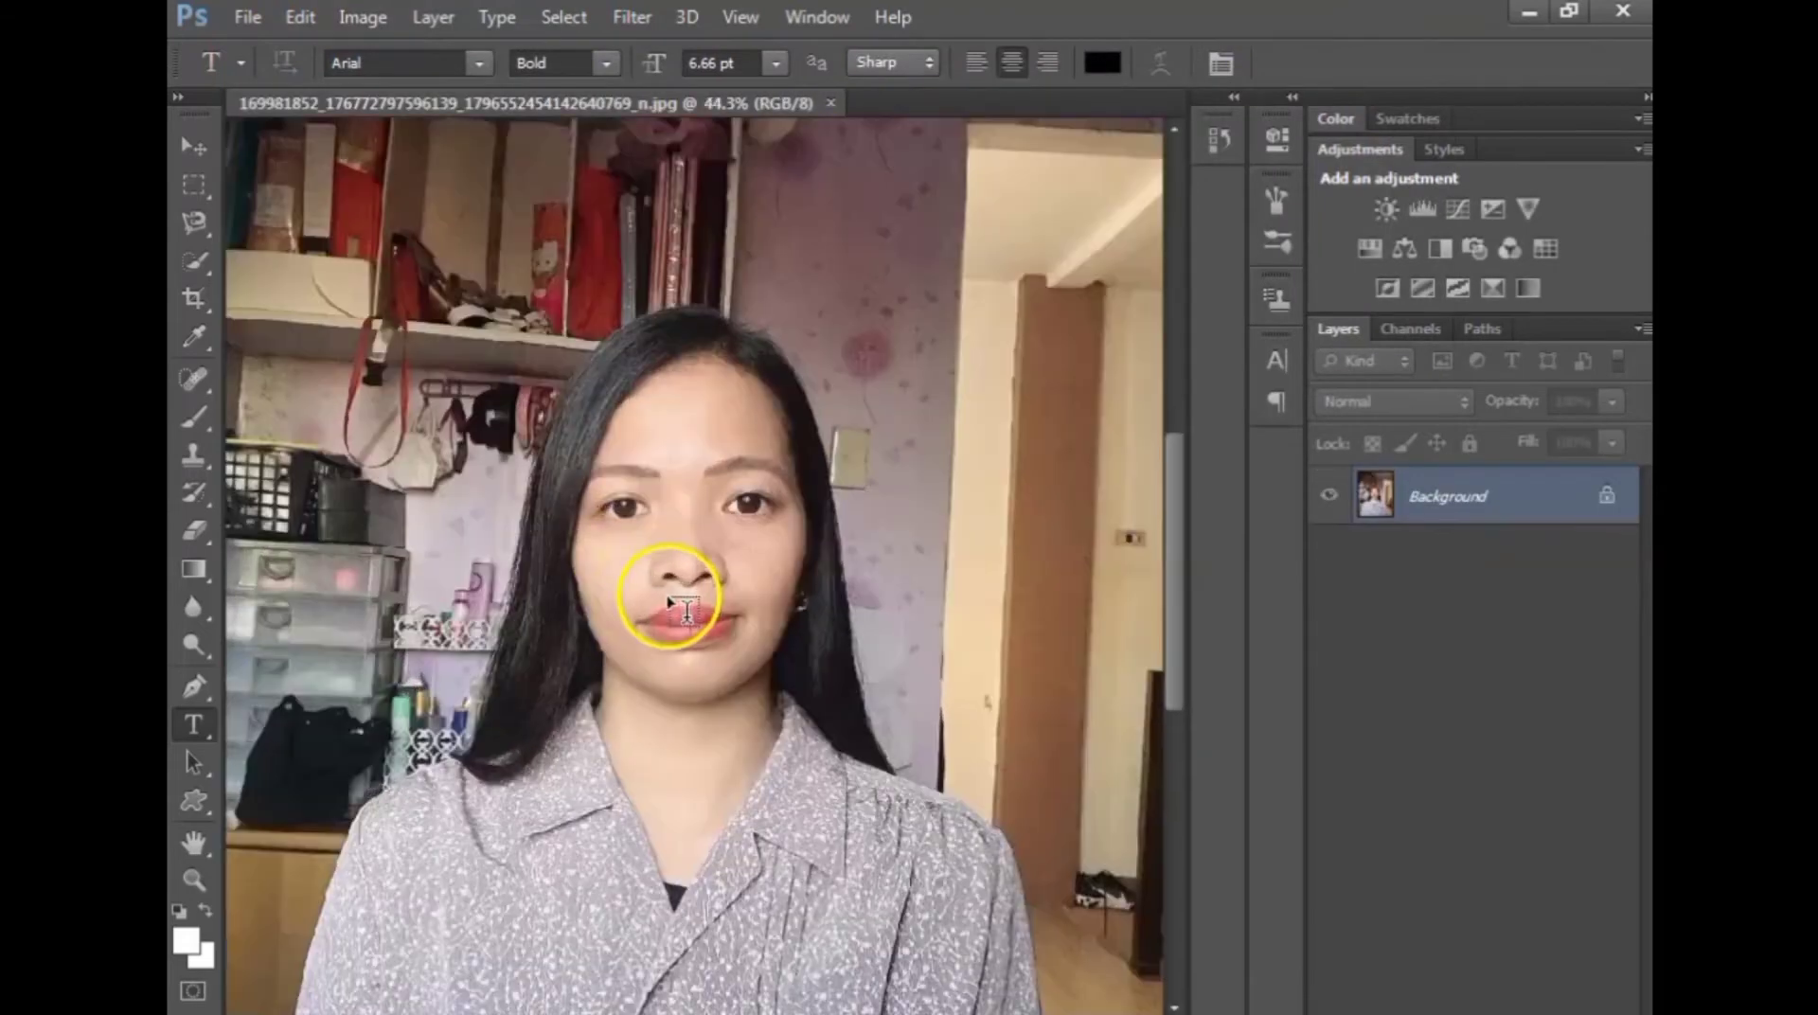
{"action": "scroll", "coordinate": [687, 606], "scroll_direction": "up", "scroll_amount": 1}
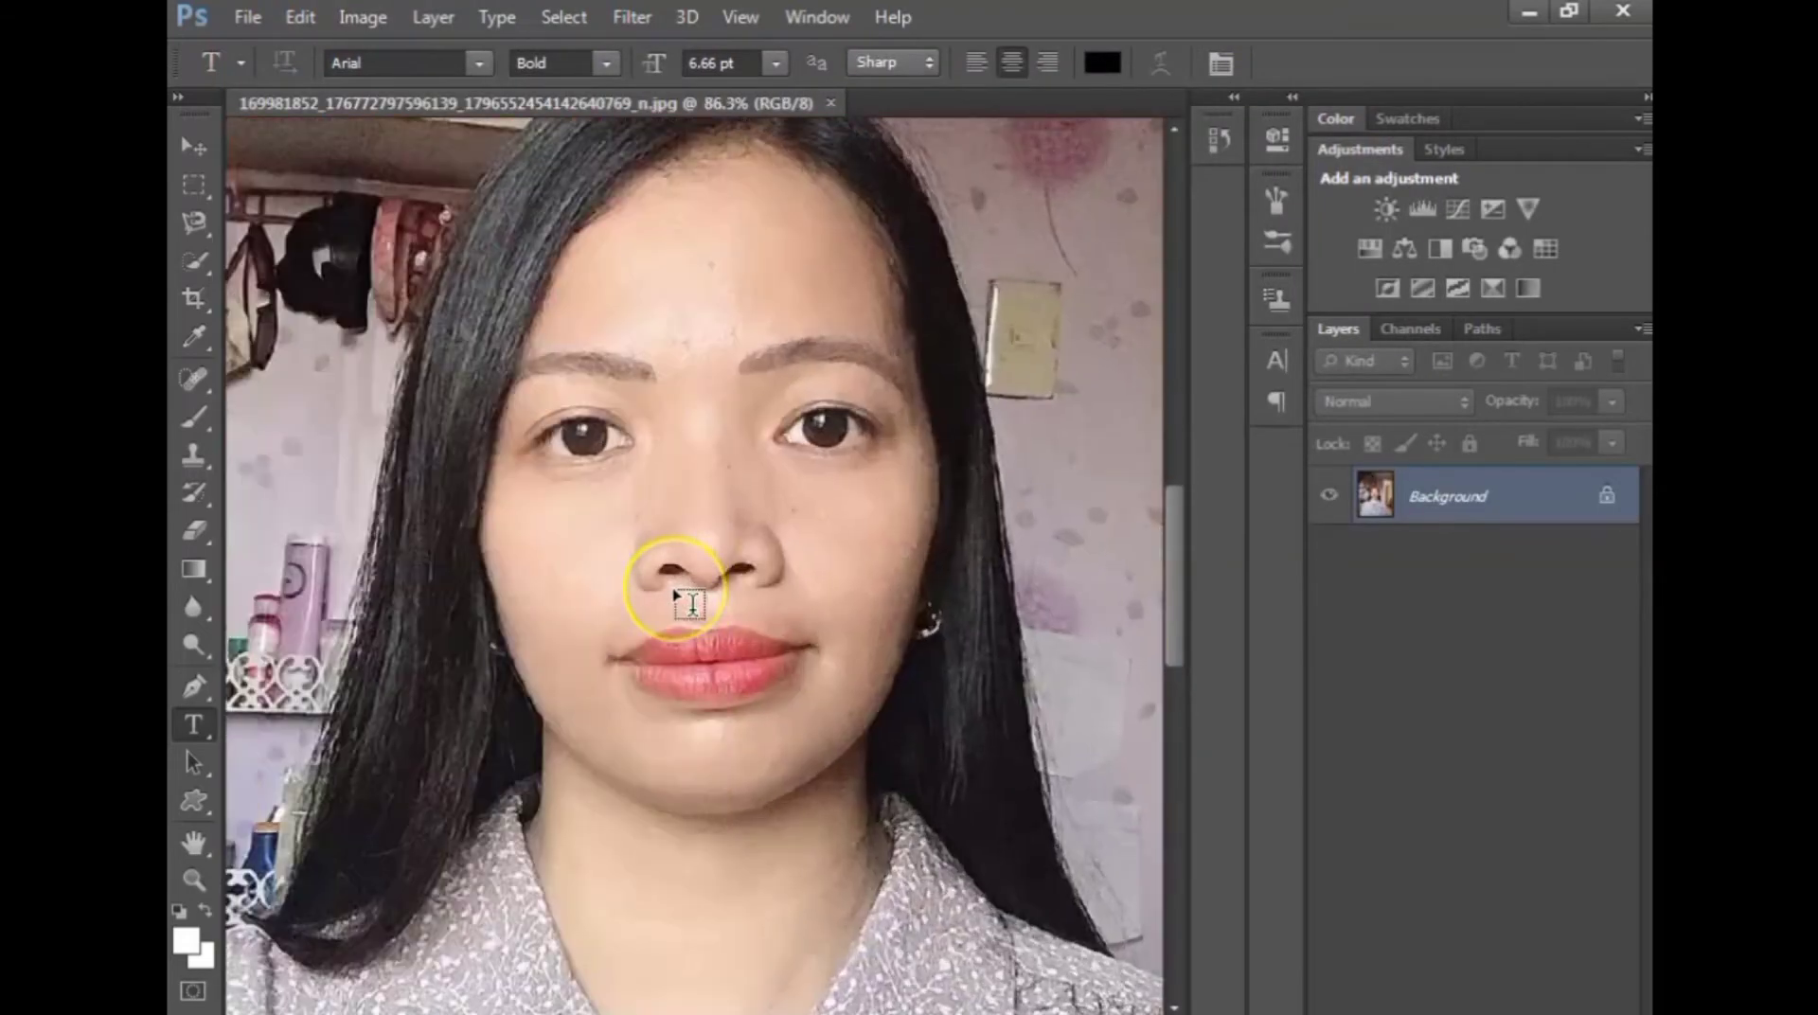
{"action": "scroll", "coordinate": [686, 606], "scroll_direction": "down", "scroll_amount": 3}
{"action": "scroll", "coordinate": [675, 594], "scroll_direction": "down", "scroll_amount": 1}
{"action": "scroll", "coordinate": [675, 594], "scroll_direction": "up", "scroll_amount": 2}
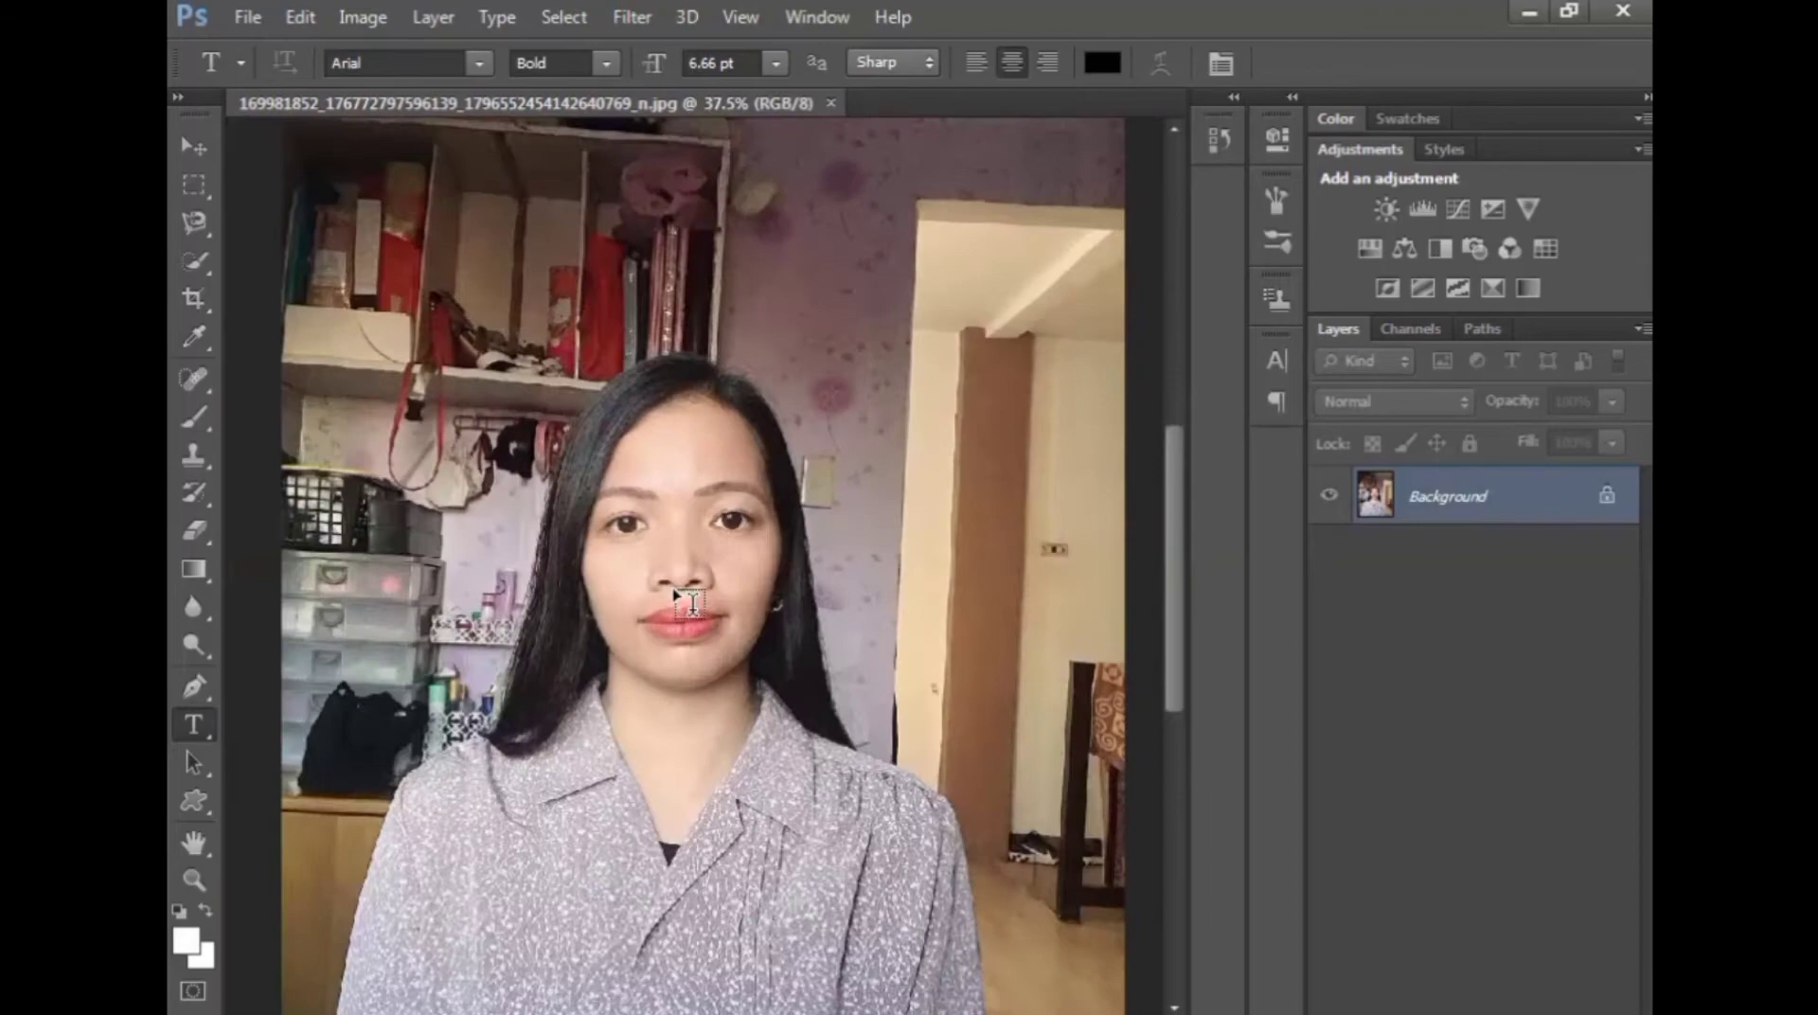
{"action": "scroll", "coordinate": [675, 594], "scroll_direction": "down", "scroll_amount": 1}
{"action": "scroll", "coordinate": [675, 595], "scroll_direction": "up", "scroll_amount": 1}
{"action": "scroll", "coordinate": [675, 595], "scroll_direction": "up", "scroll_amount": 1}
{"action": "scroll", "coordinate": [675, 595], "scroll_direction": "up", "scroll_amount": 1}
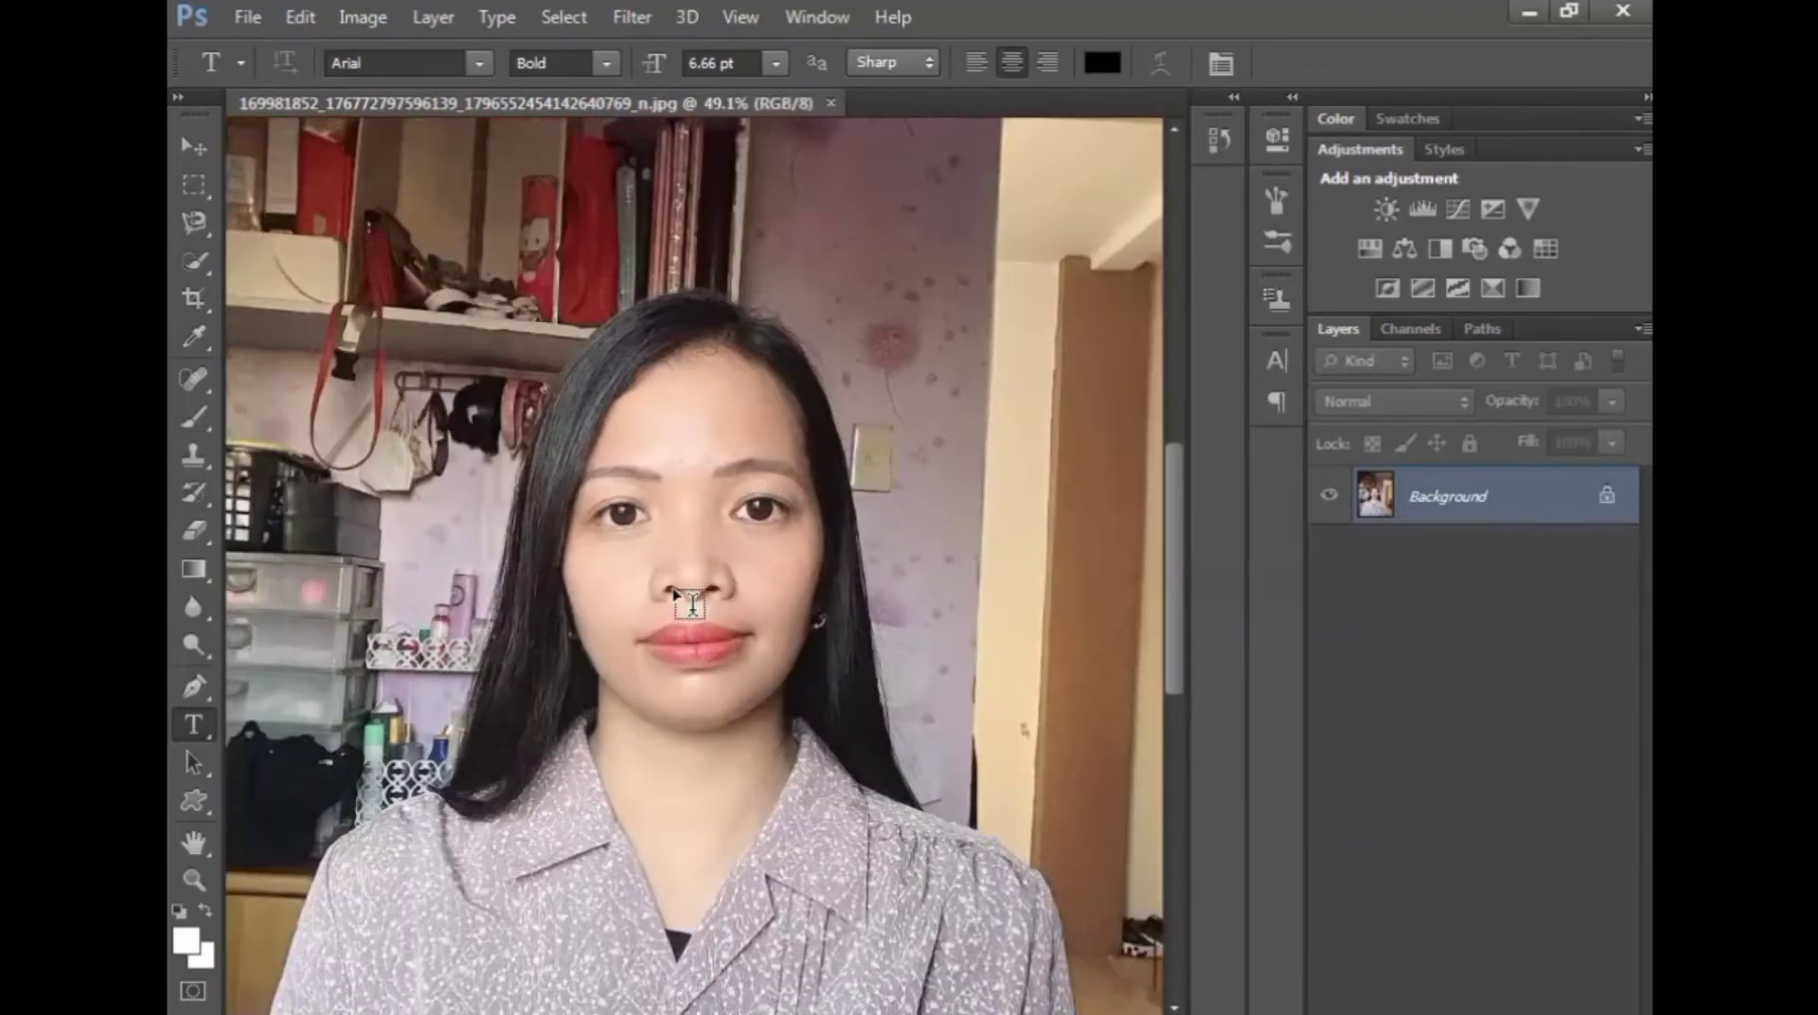
{"action": "scroll", "coordinate": [675, 594], "scroll_direction": "up", "scroll_amount": 1}
{"action": "scroll", "coordinate": [679, 589], "scroll_direction": "up", "scroll_amount": 1}
{"action": "scroll", "coordinate": [683, 585], "scroll_direction": "down", "scroll_amount": 1}
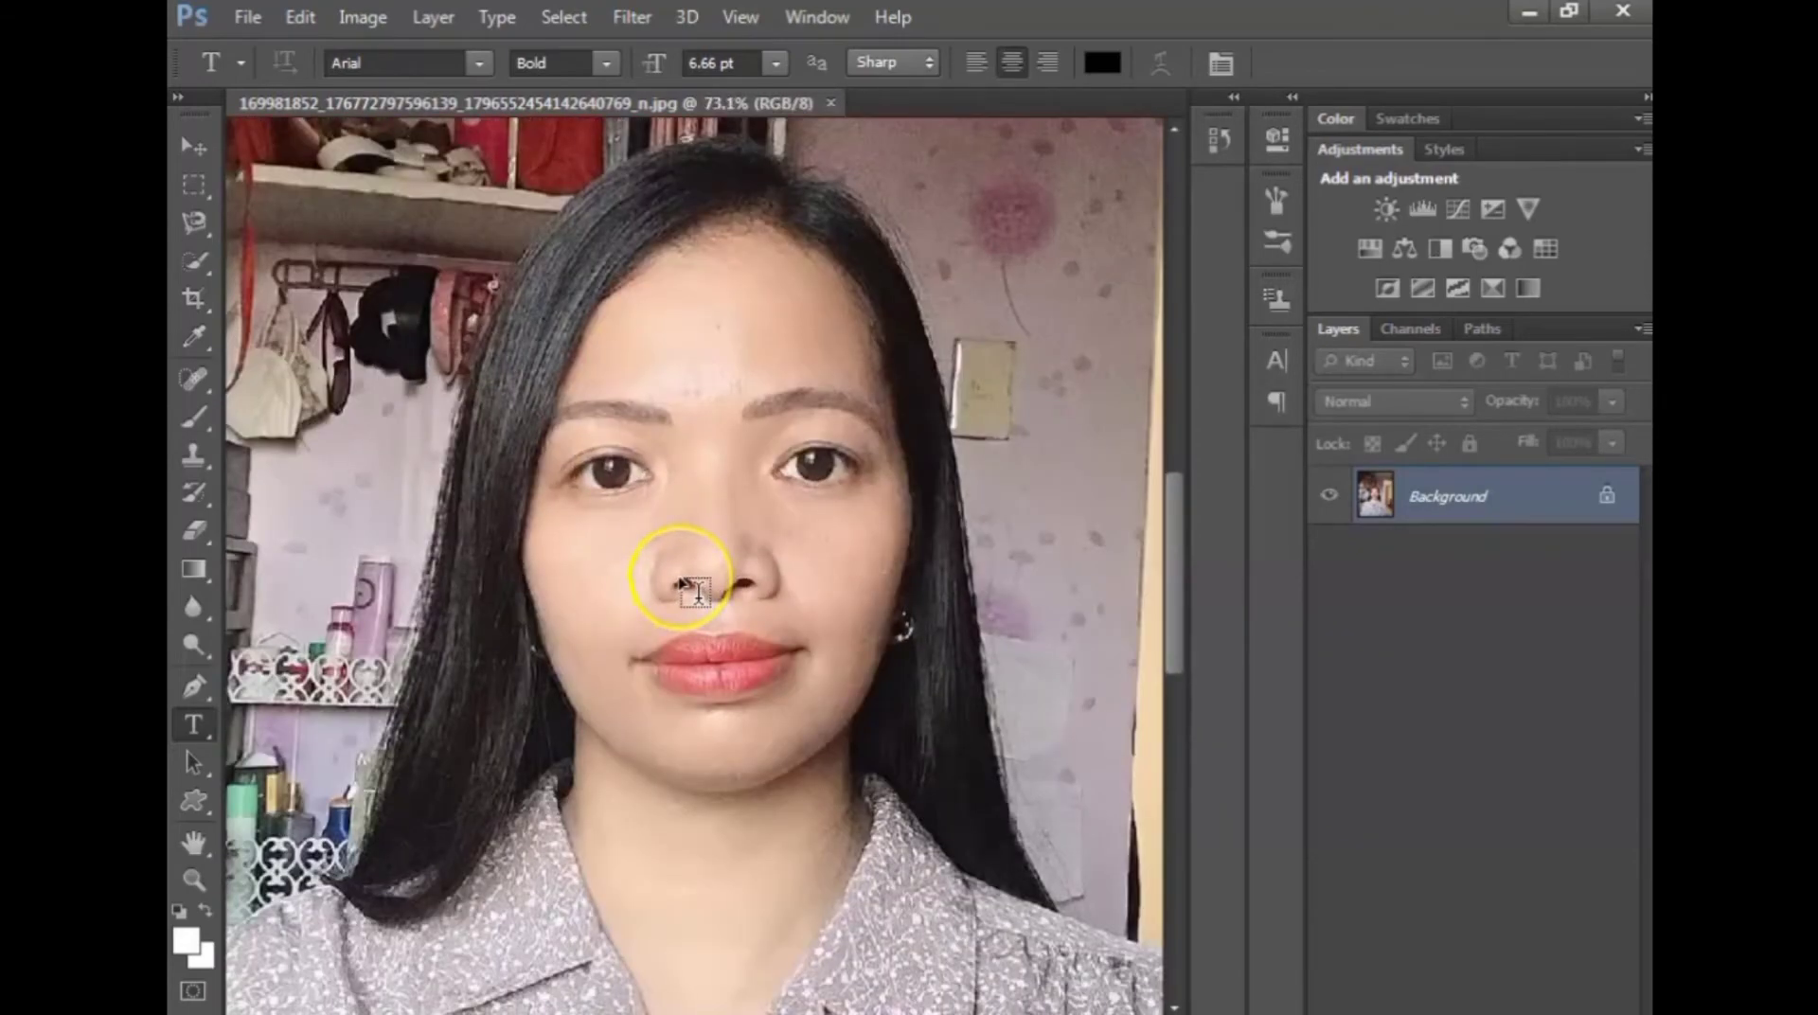
{"action": "scroll", "coordinate": [682, 582], "scroll_direction": "down", "scroll_amount": 1}
{"action": "scroll", "coordinate": [682, 583], "scroll_direction": "up", "scroll_amount": 1}
{"action": "scroll", "coordinate": [683, 585], "scroll_direction": "down", "scroll_amount": 1}
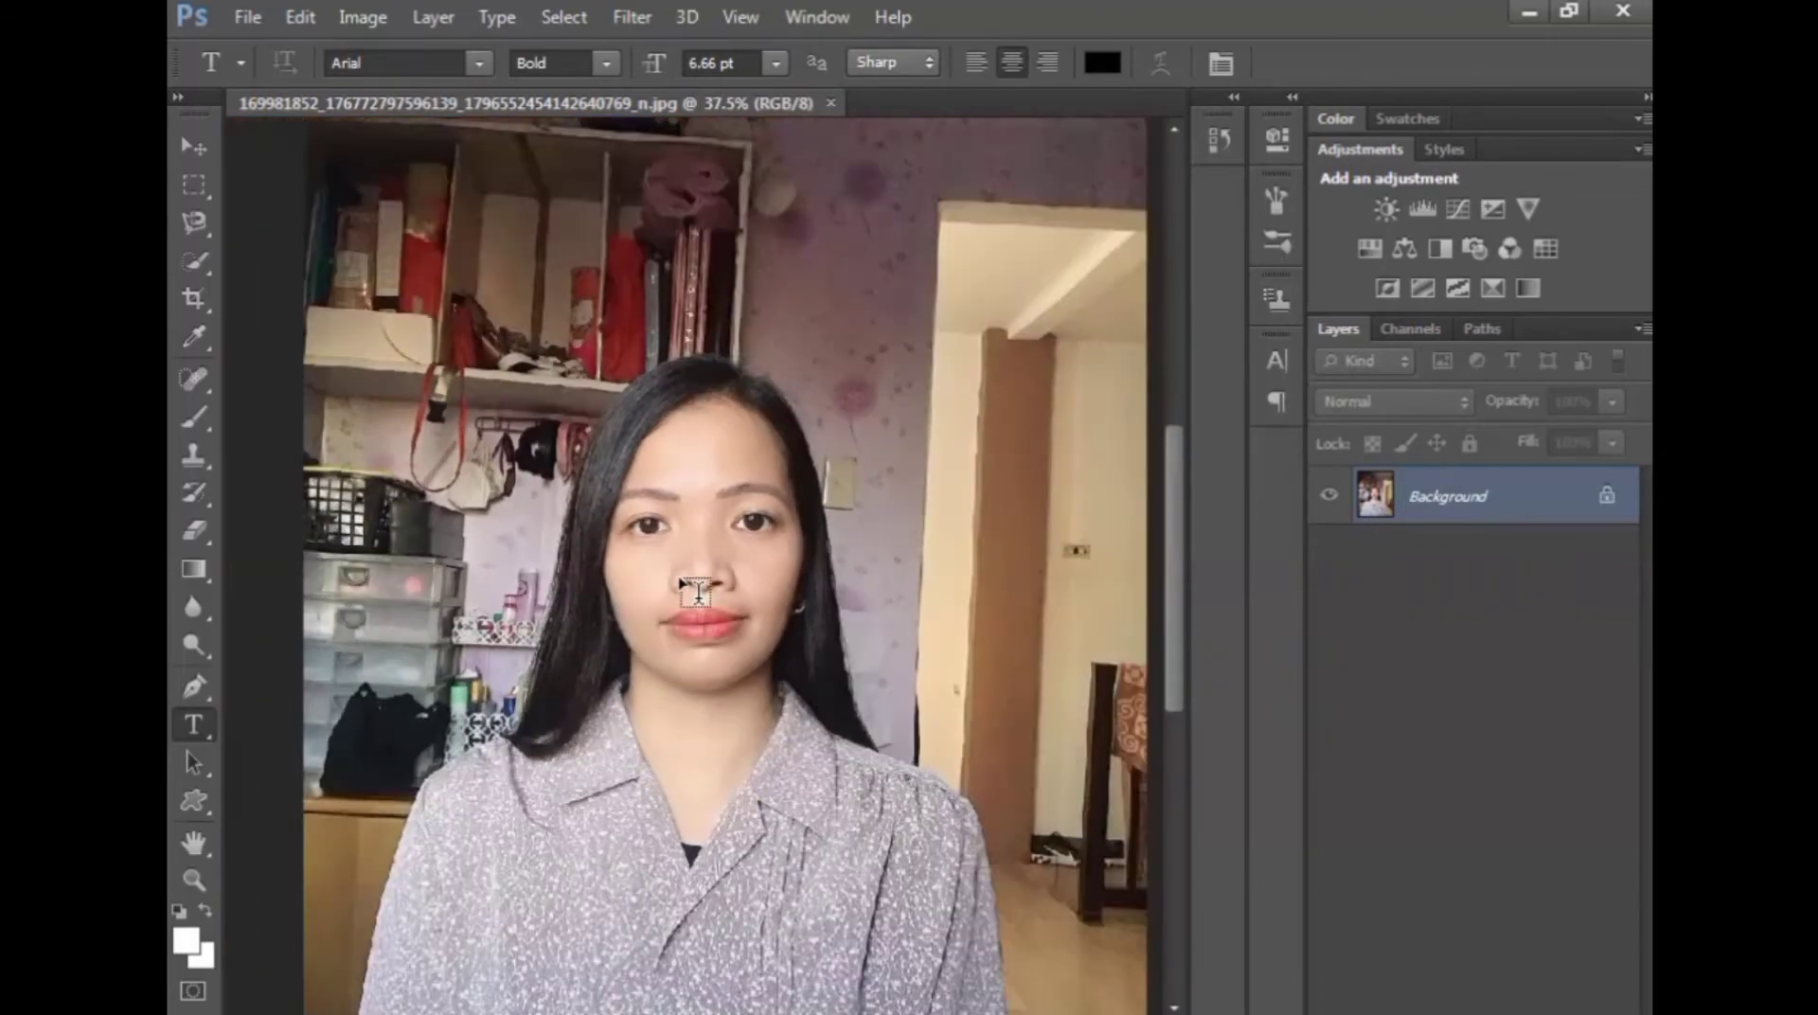
{"action": "scroll", "coordinate": [696, 592], "scroll_direction": "down", "scroll_amount": 1}
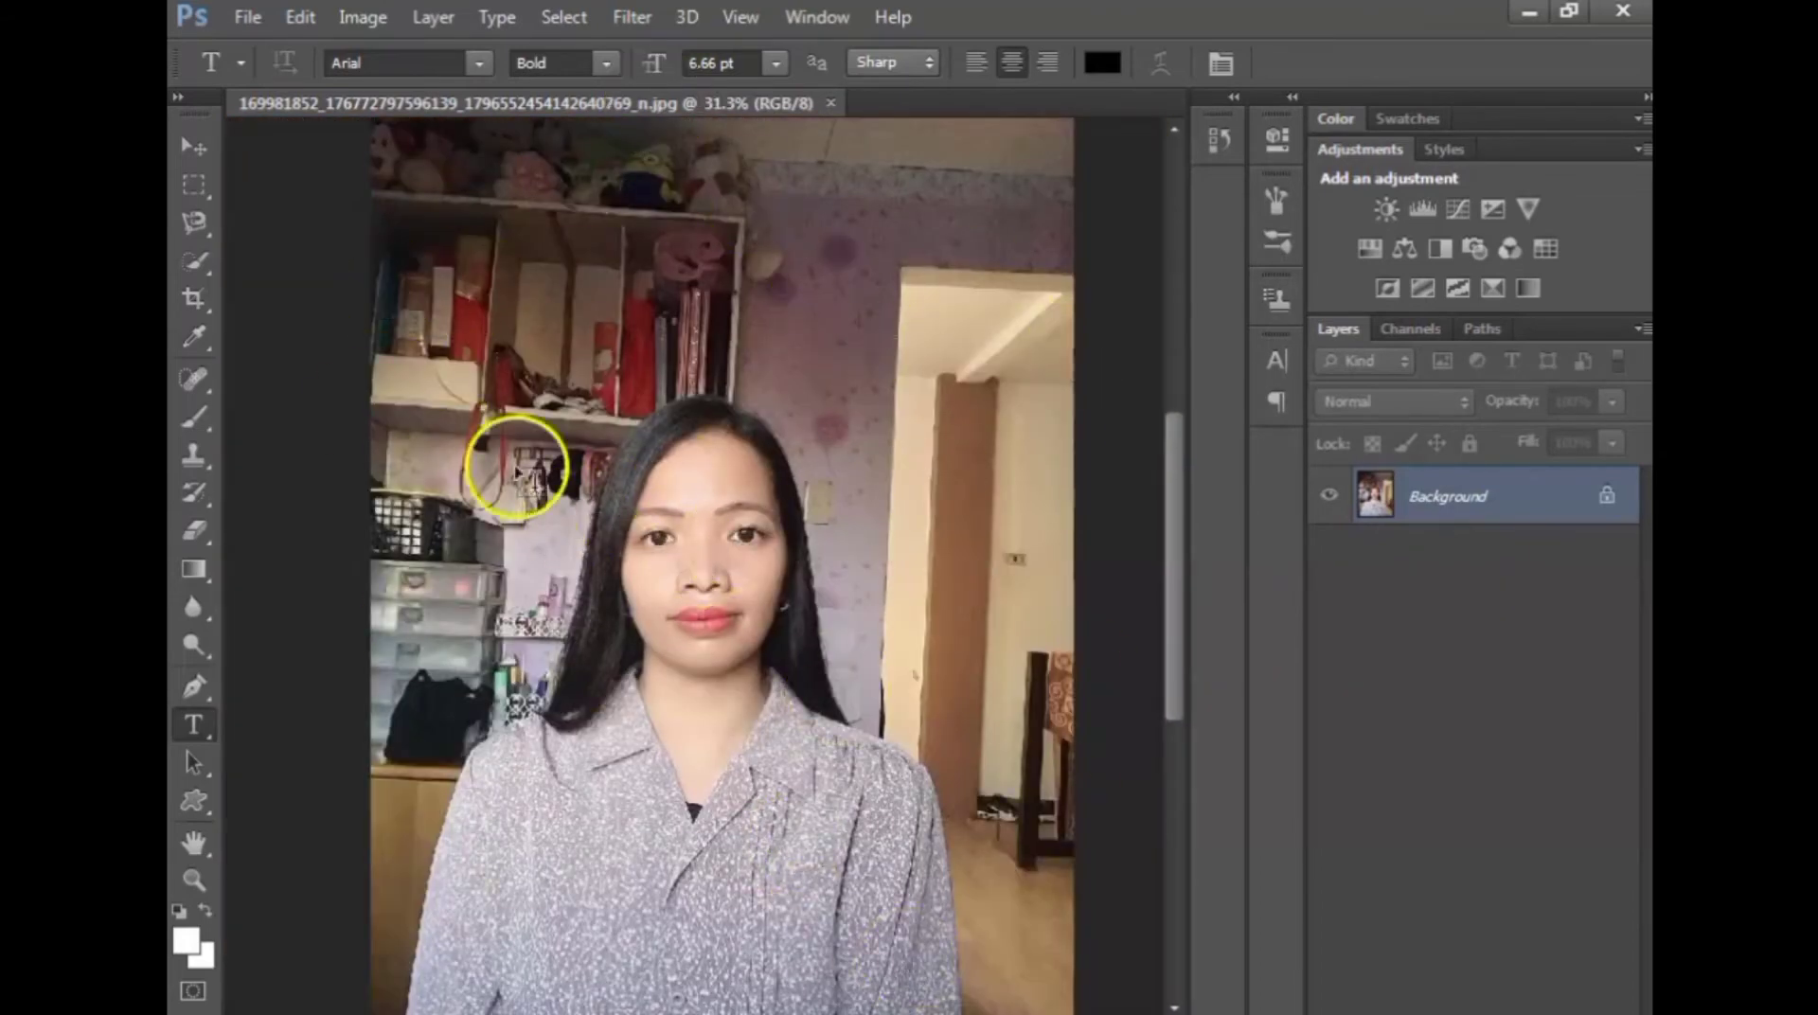
{"action": "scroll", "coordinate": [746, 470], "scroll_direction": "up", "scroll_amount": 1}
{"action": "scroll", "coordinate": [674, 640], "scroll_direction": "up", "scroll_amount": 1}
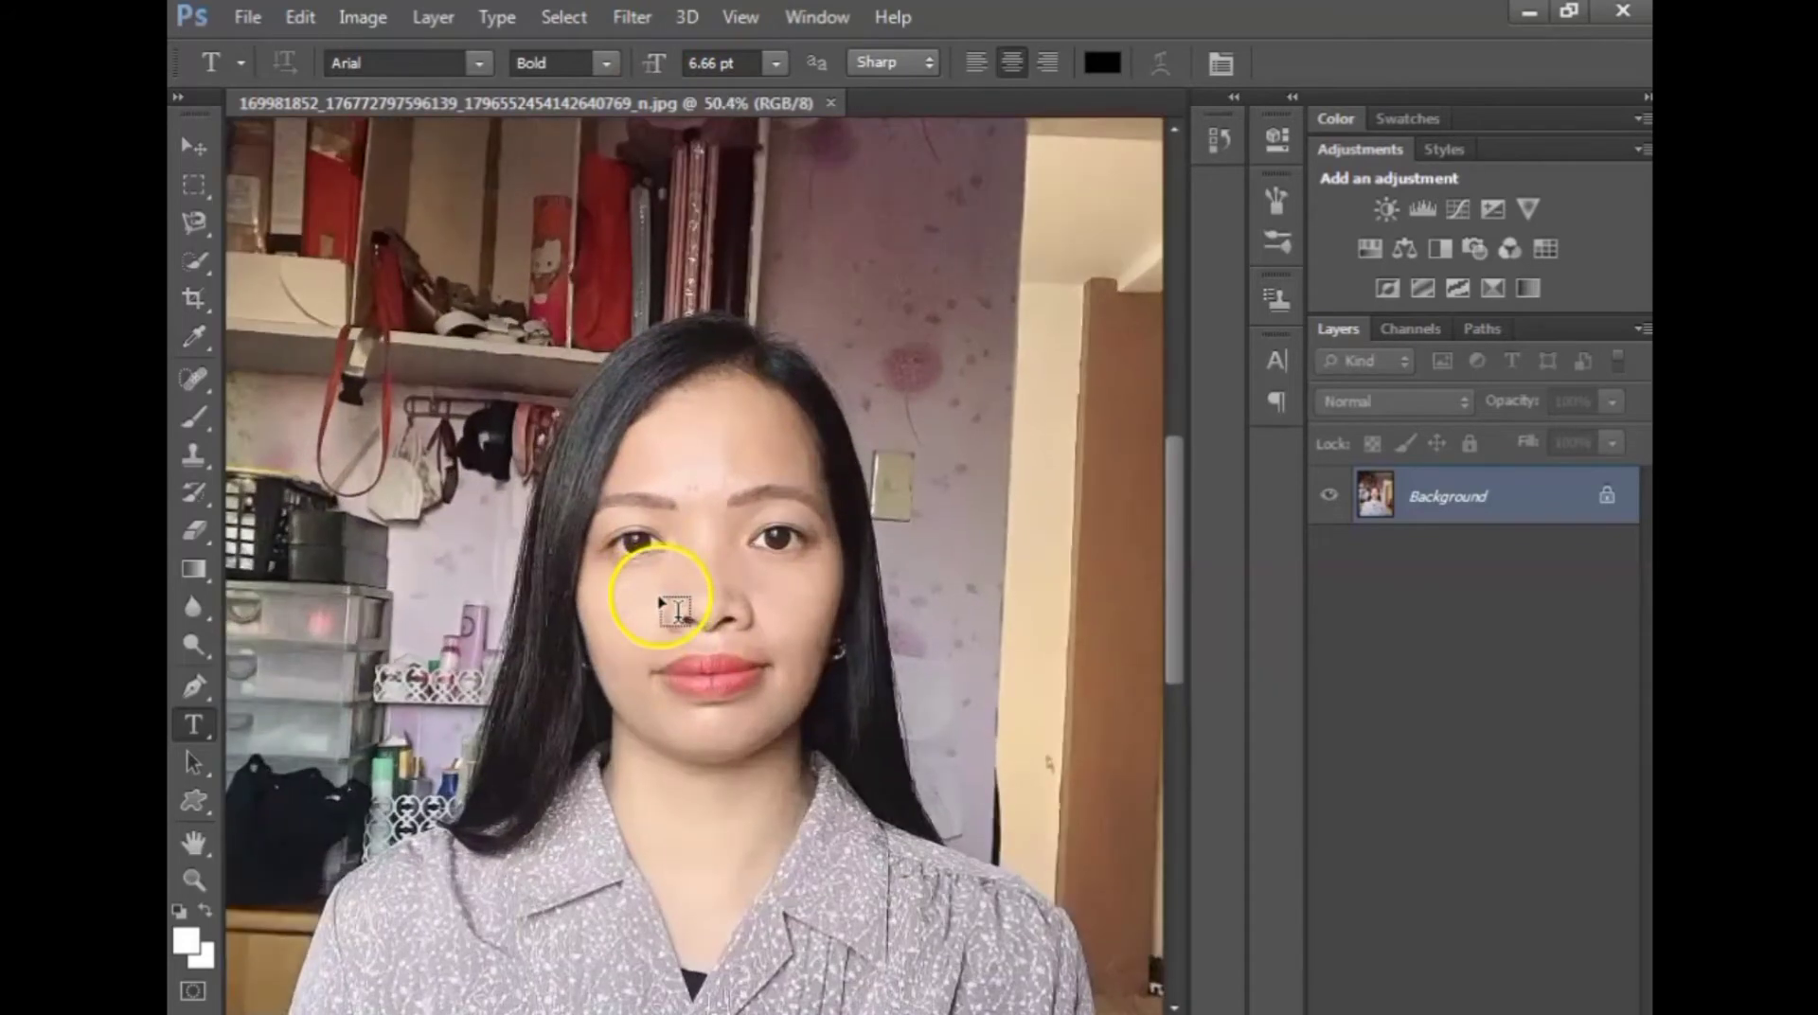
{"action": "scroll", "coordinate": [660, 600], "scroll_direction": "down", "scroll_amount": 1}
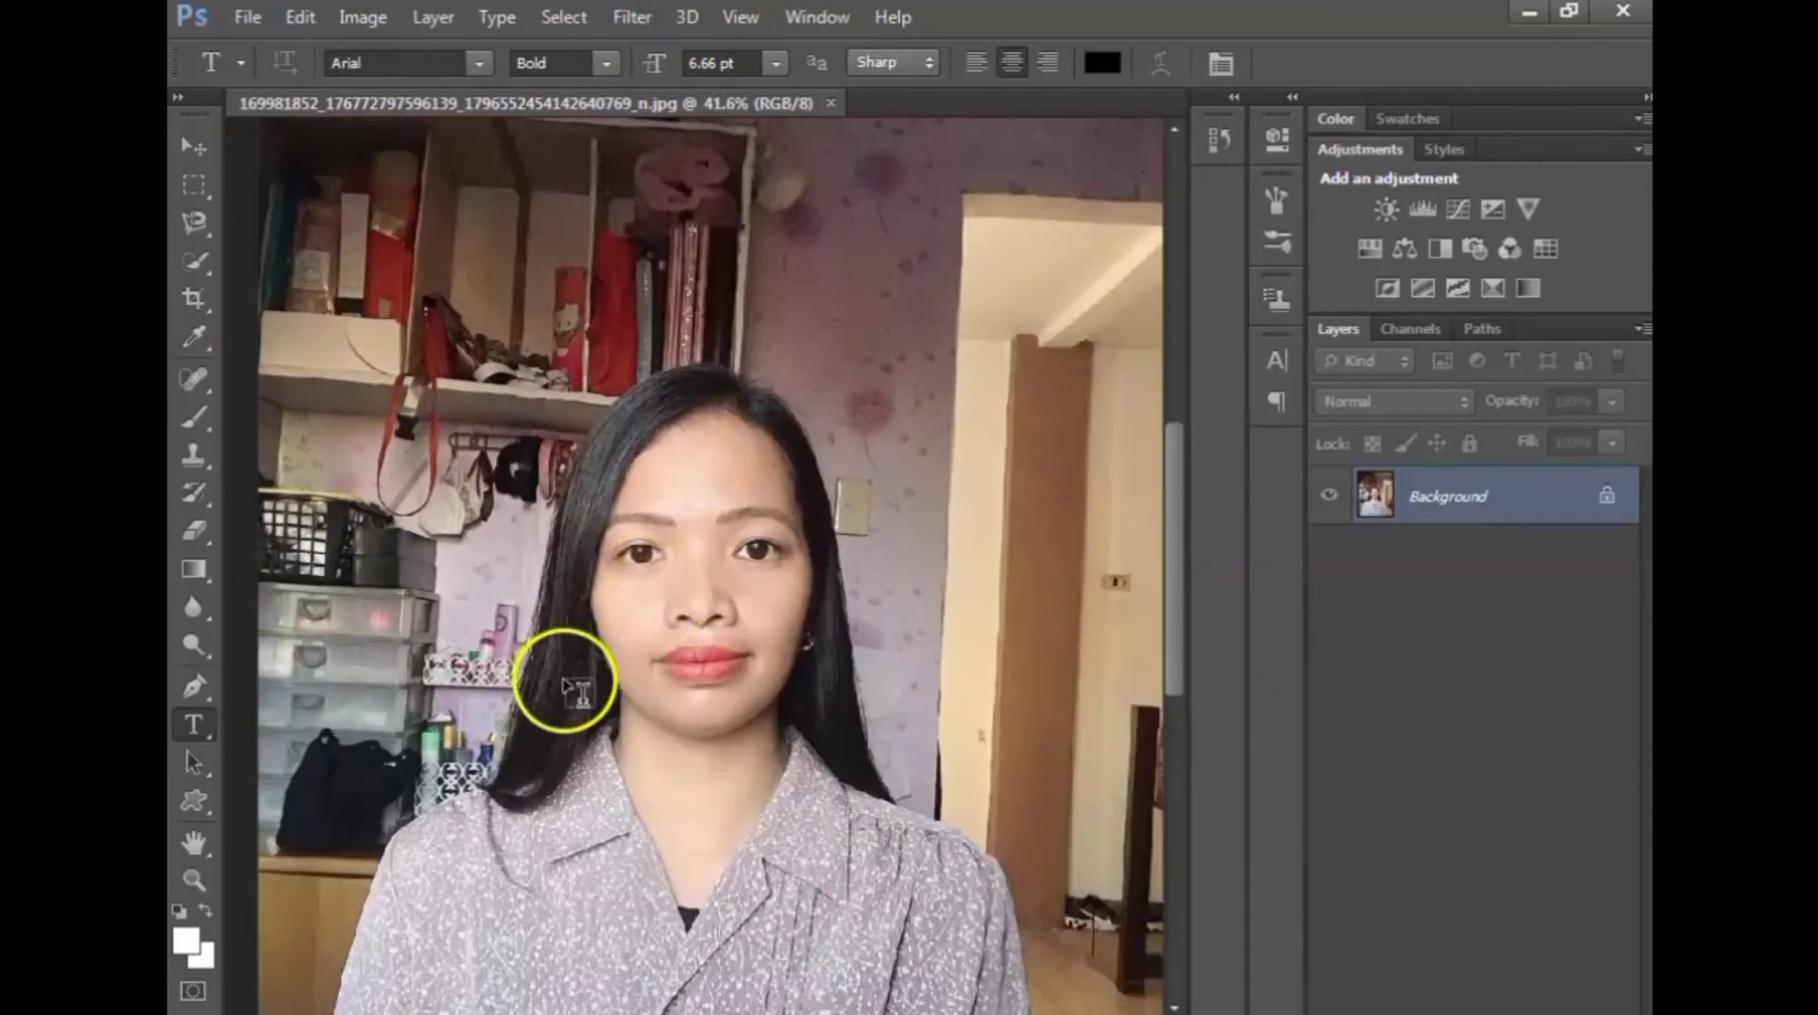
{"action": "scroll", "coordinate": [611, 620], "scroll_direction": "down", "scroll_amount": 1}
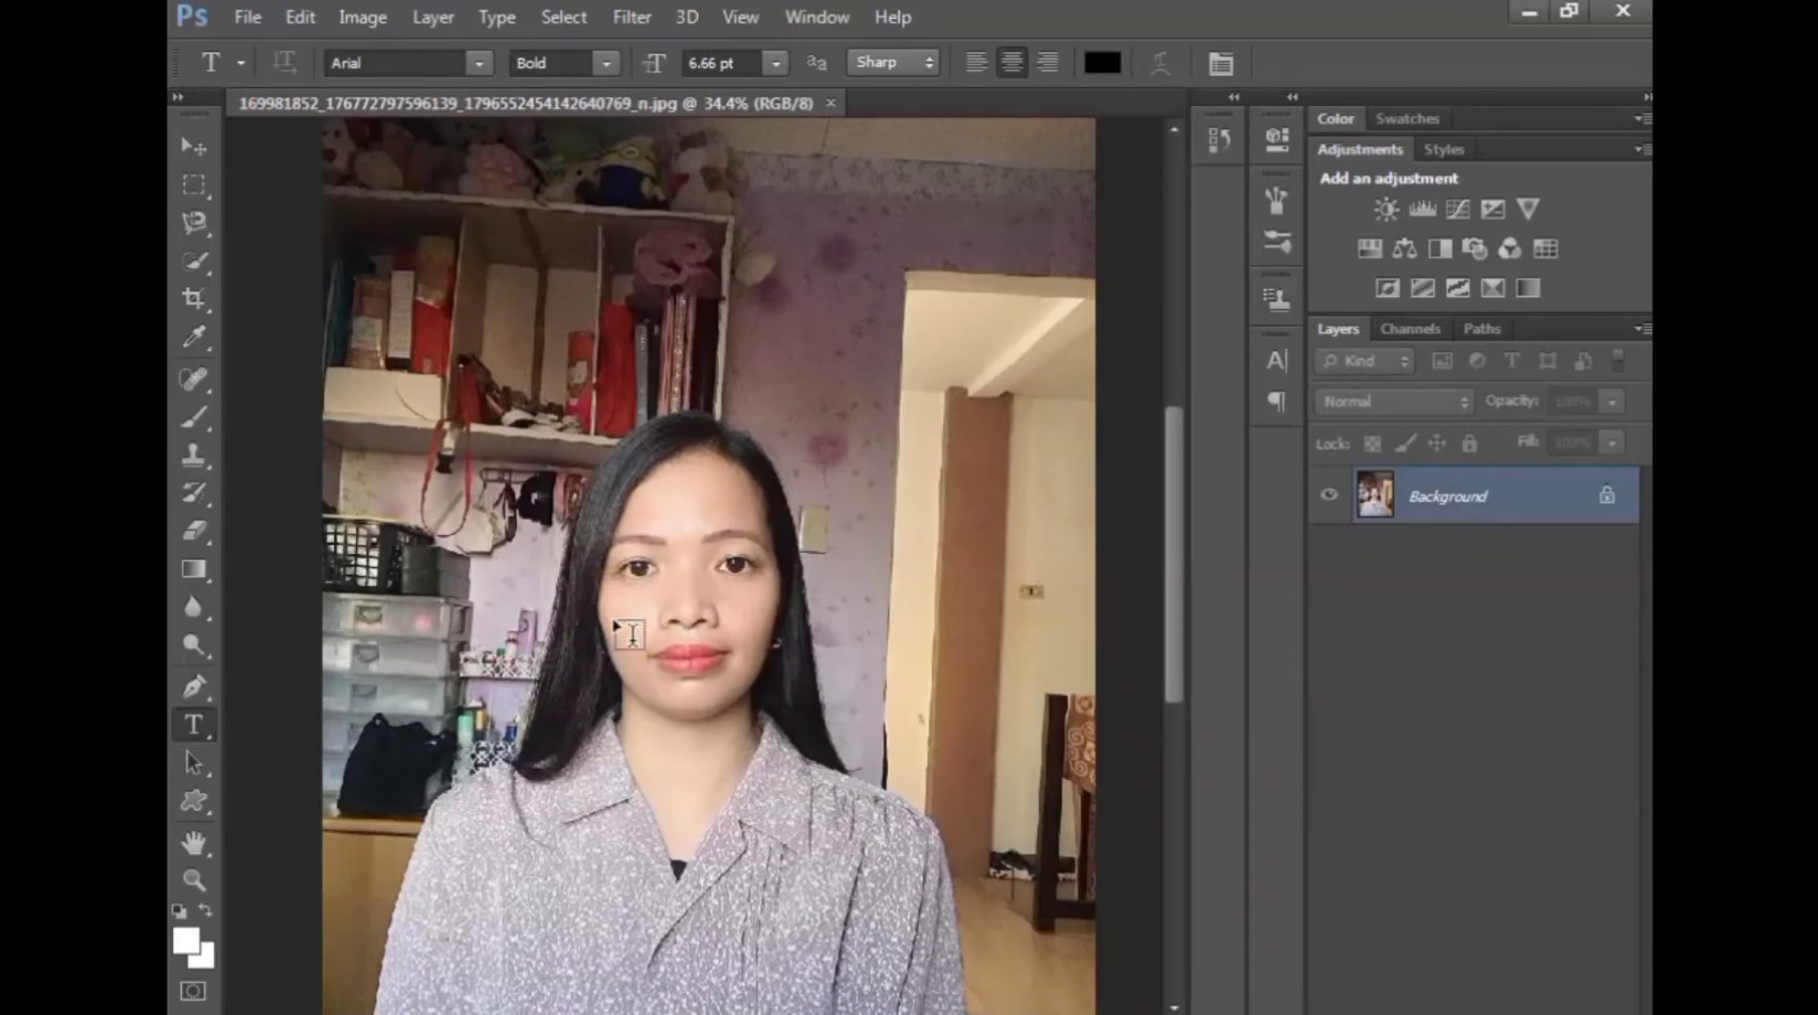
{"action": "scroll", "coordinate": [587, 631], "scroll_direction": "up", "scroll_amount": 1}
{"action": "scroll", "coordinate": [569, 587], "scroll_direction": "down", "scroll_amount": 1}
{"action": "scroll", "coordinate": [530, 653], "scroll_direction": "up", "scroll_amount": 1}
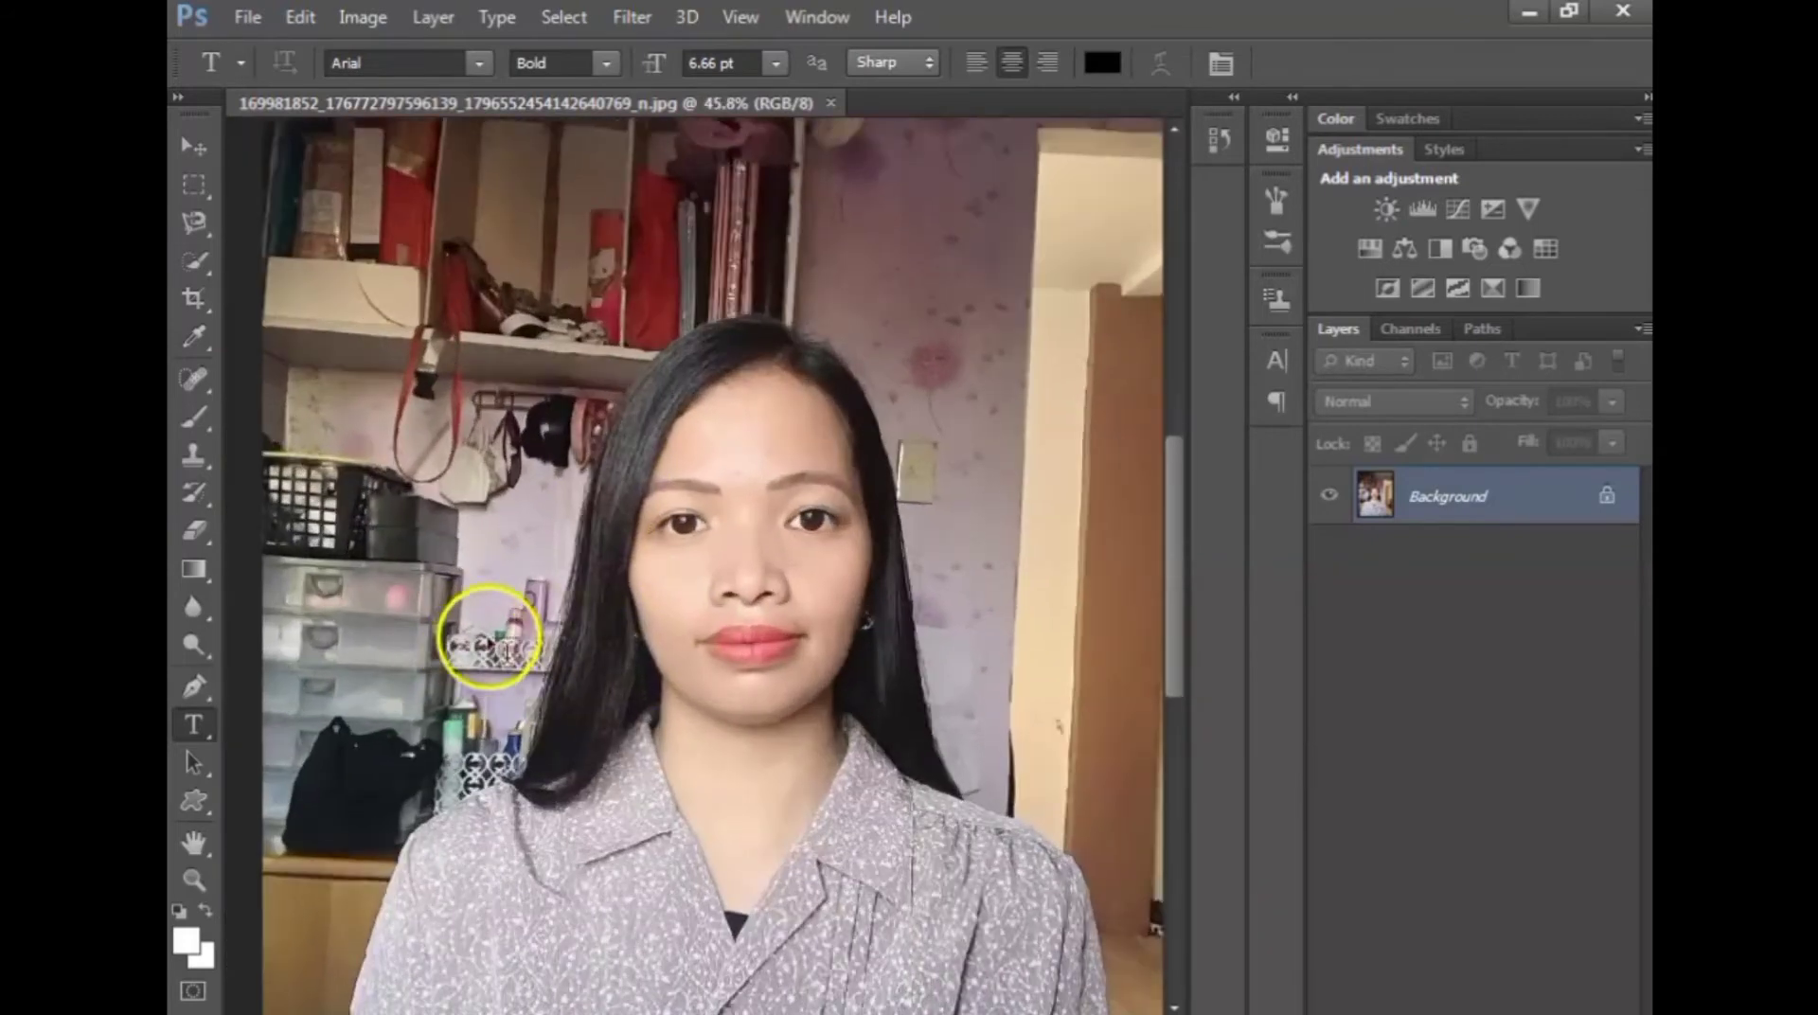
{"action": "scroll", "coordinate": [682, 667], "scroll_direction": "down", "scroll_amount": 1}
{"action": "scroll", "coordinate": [689, 682], "scroll_direction": "up", "scroll_amount": 1}
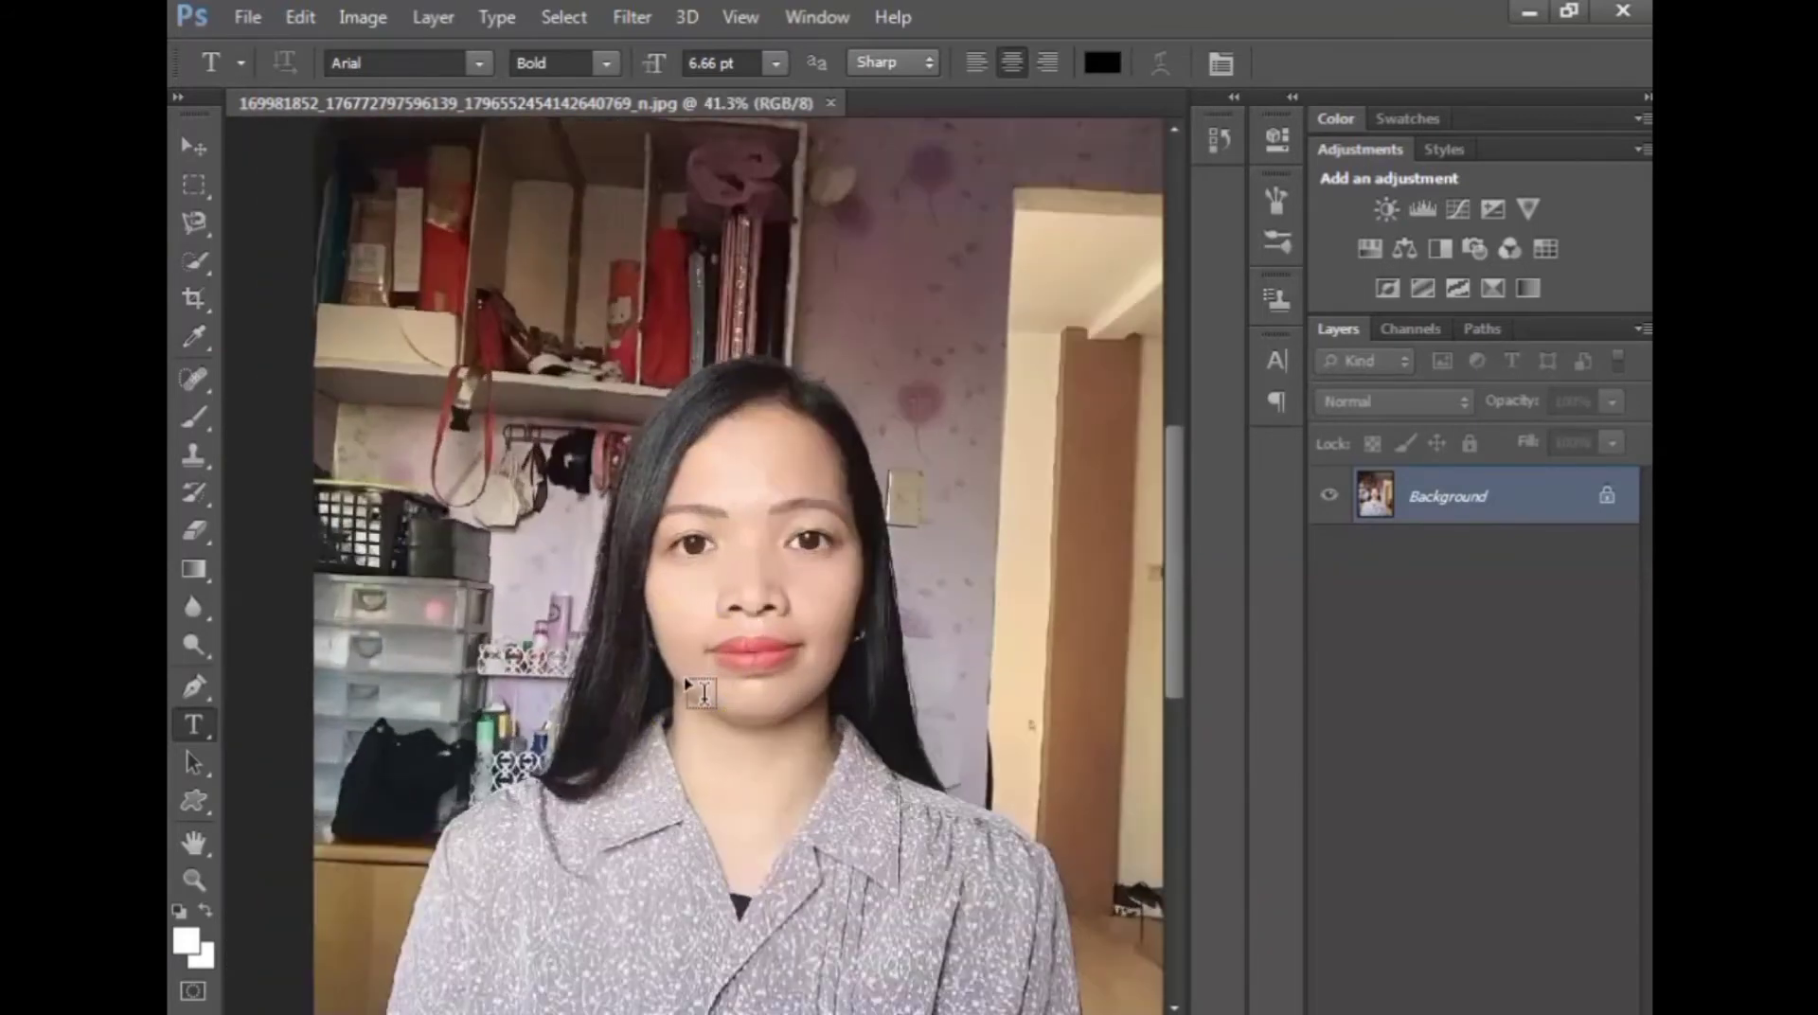
{"action": "scroll", "coordinate": [698, 687], "scroll_direction": "up", "scroll_amount": 1}
{"action": "scroll", "coordinate": [698, 686], "scroll_direction": "down", "scroll_amount": 2}
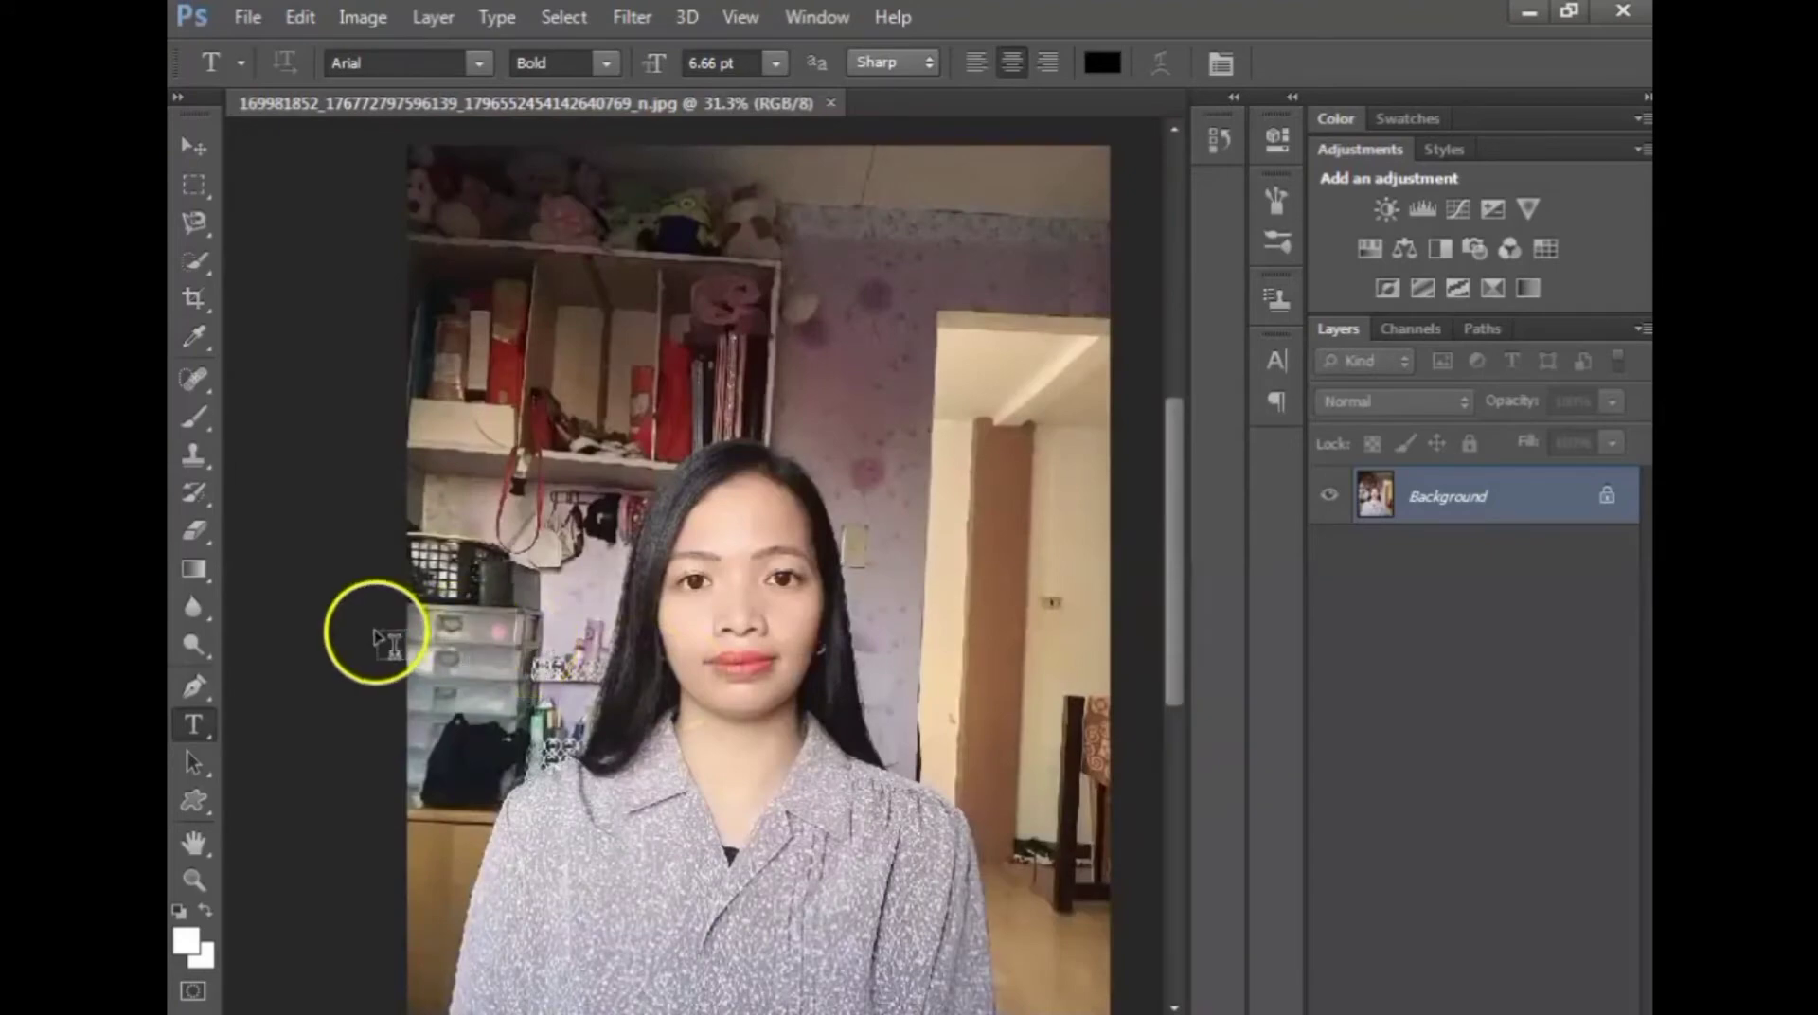
- Crop the top, sides and bottom in to frame the woman's head and chest
{"action": "left_click", "coordinate": [209, 305]}
{"action": "scroll", "coordinate": [596, 325], "scroll_direction": "down", "scroll_amount": 1}
{"action": "left_click_drag", "start_coordinate": [694, 211], "coordinate": [688, 316]}
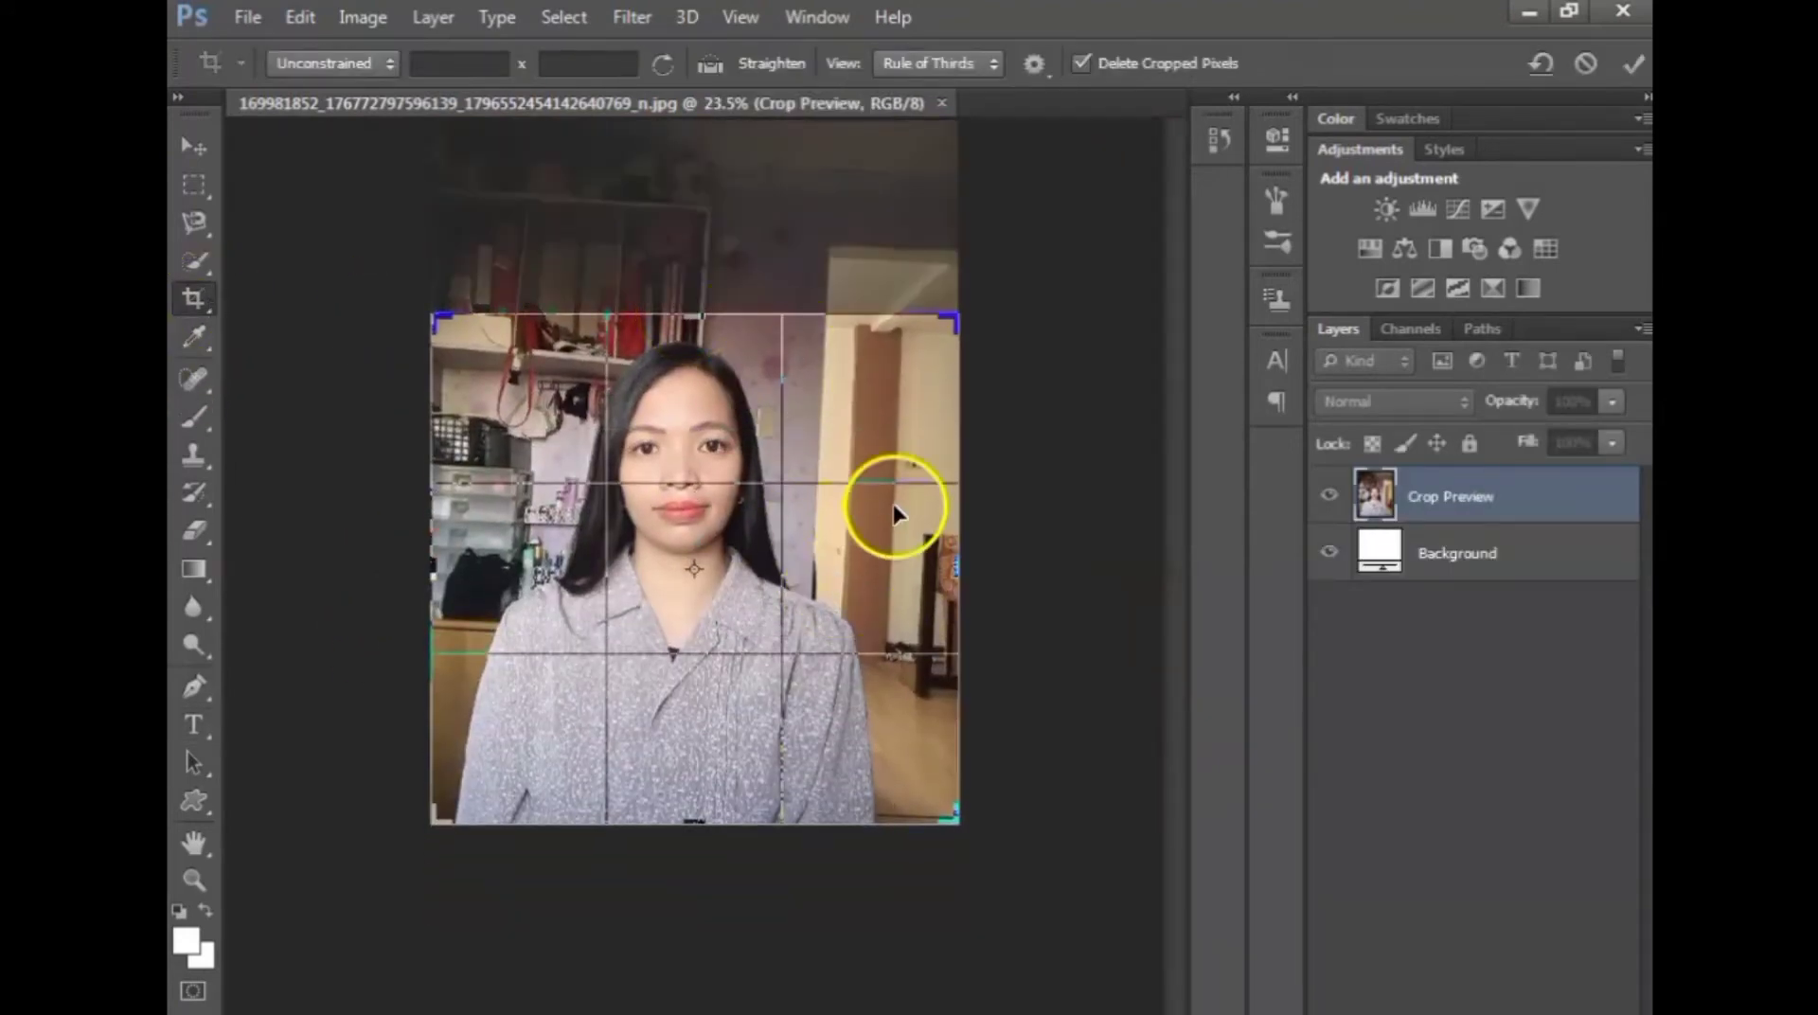
{"action": "left_click_drag", "start_coordinate": [960, 566], "coordinate": [903, 568]}
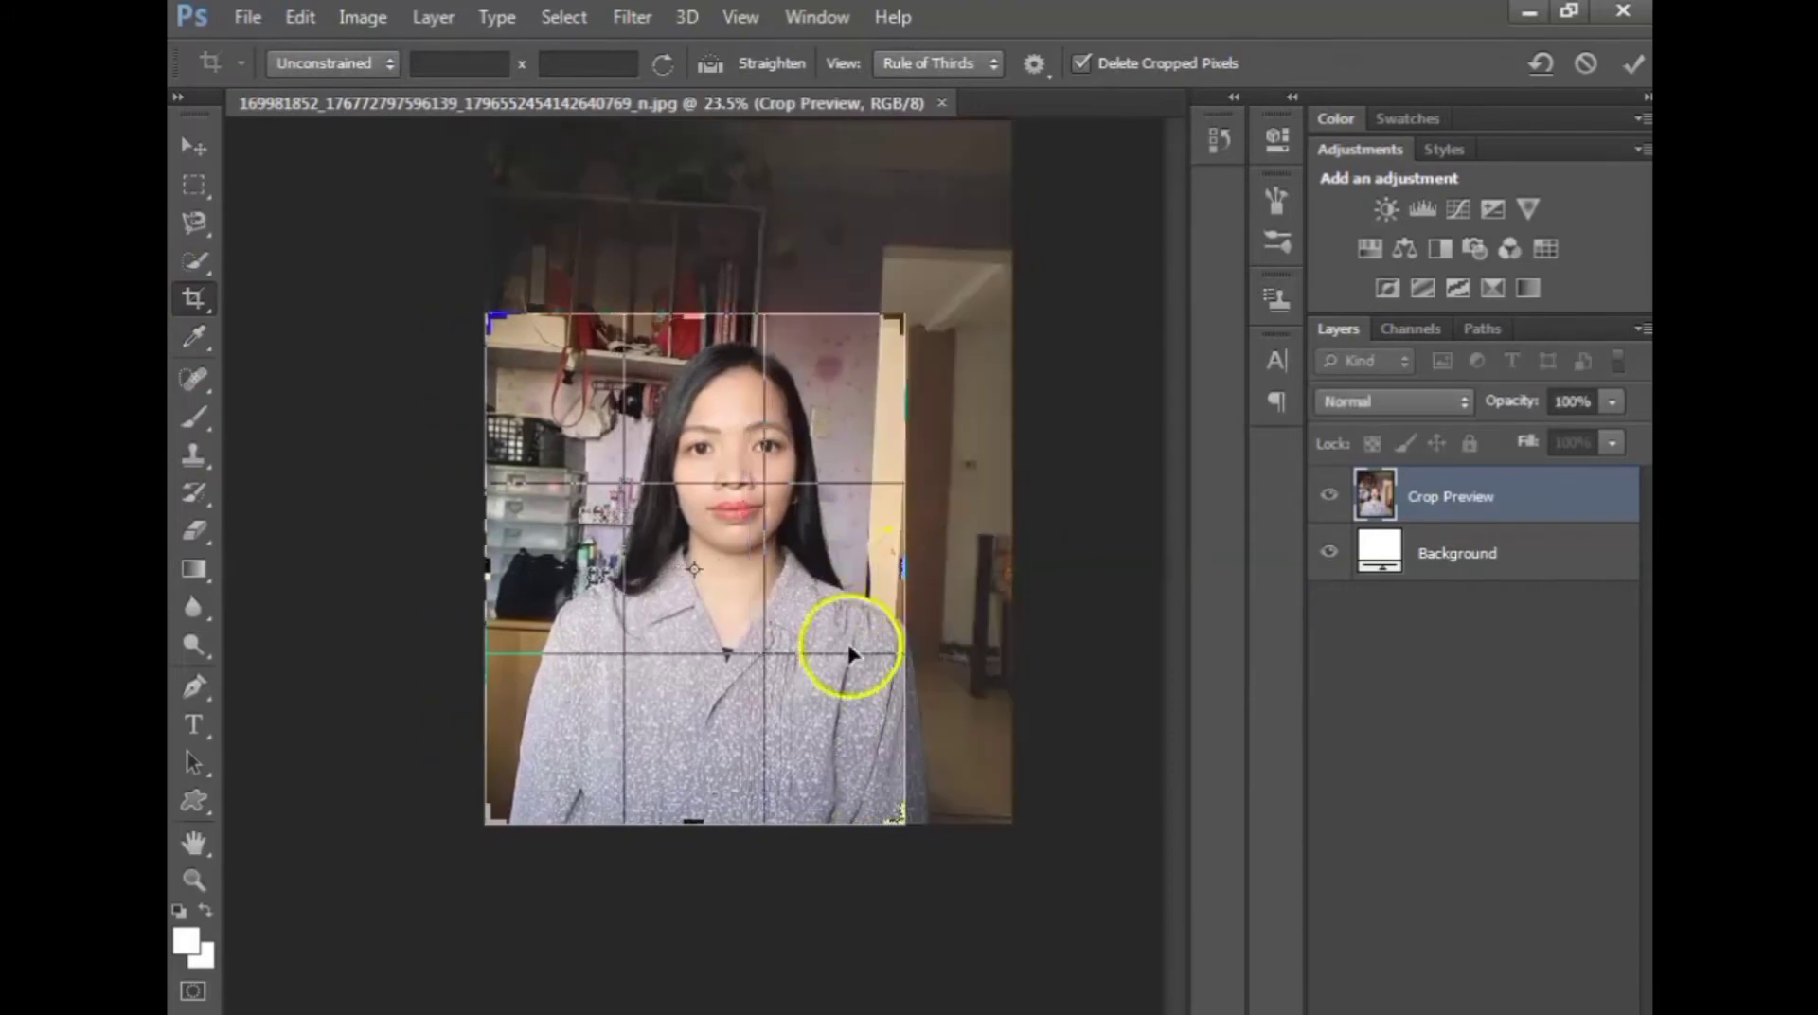
{"action": "left_click_drag", "start_coordinate": [715, 823], "coordinate": [702, 748]}
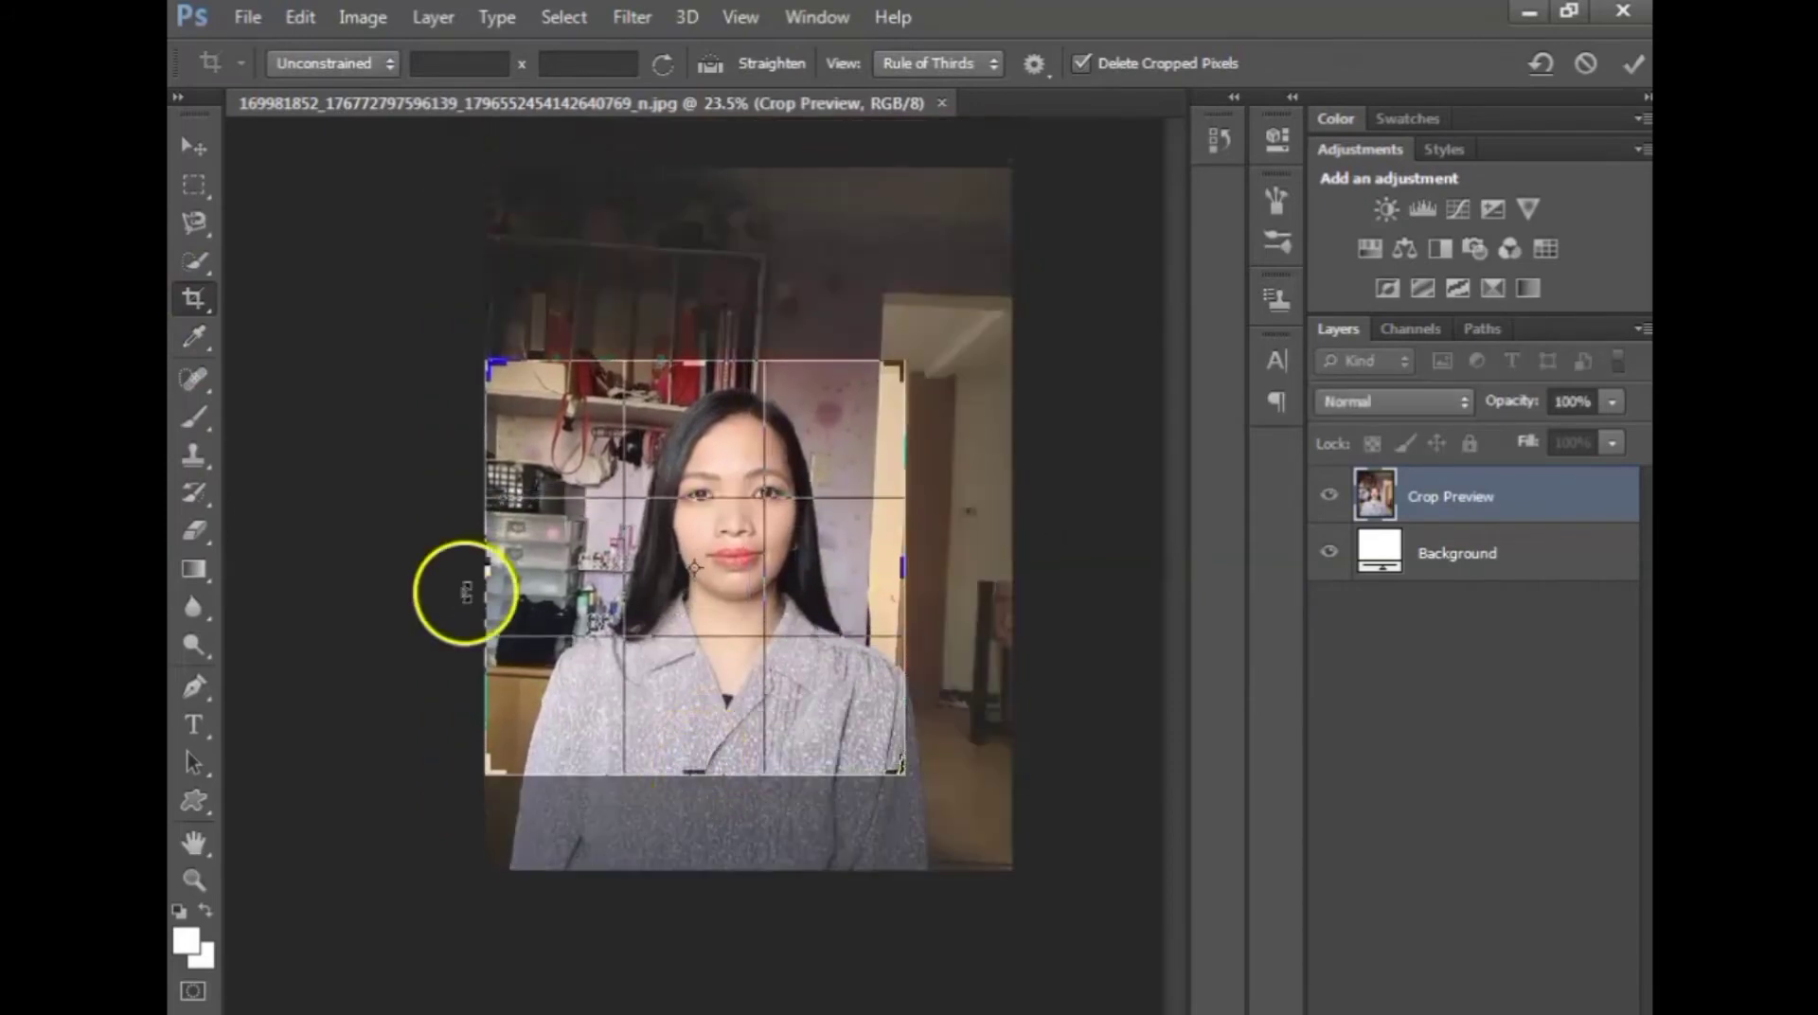
{"action": "left_click_drag", "start_coordinate": [477, 567], "coordinate": [511, 558]}
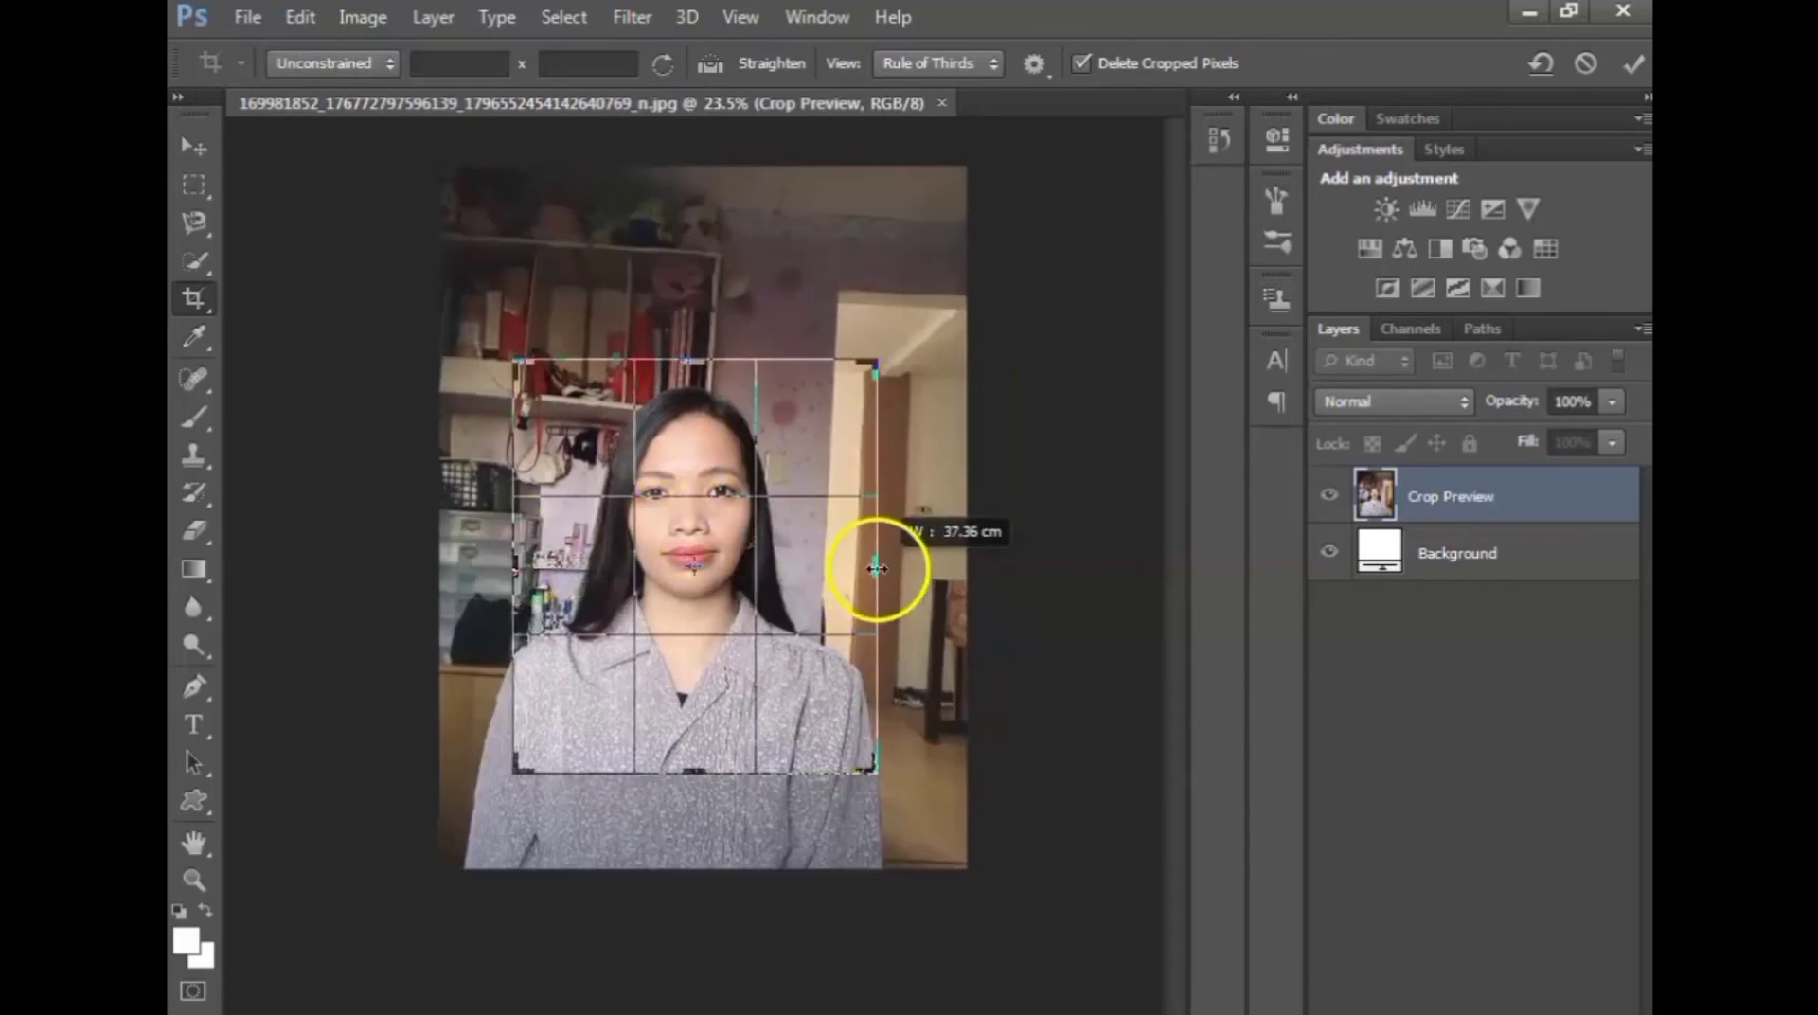
{"action": "left_click_drag", "start_coordinate": [859, 572], "coordinate": [866, 568]}
{"action": "left_click_drag", "start_coordinate": [700, 300], "coordinate": [697, 294]}
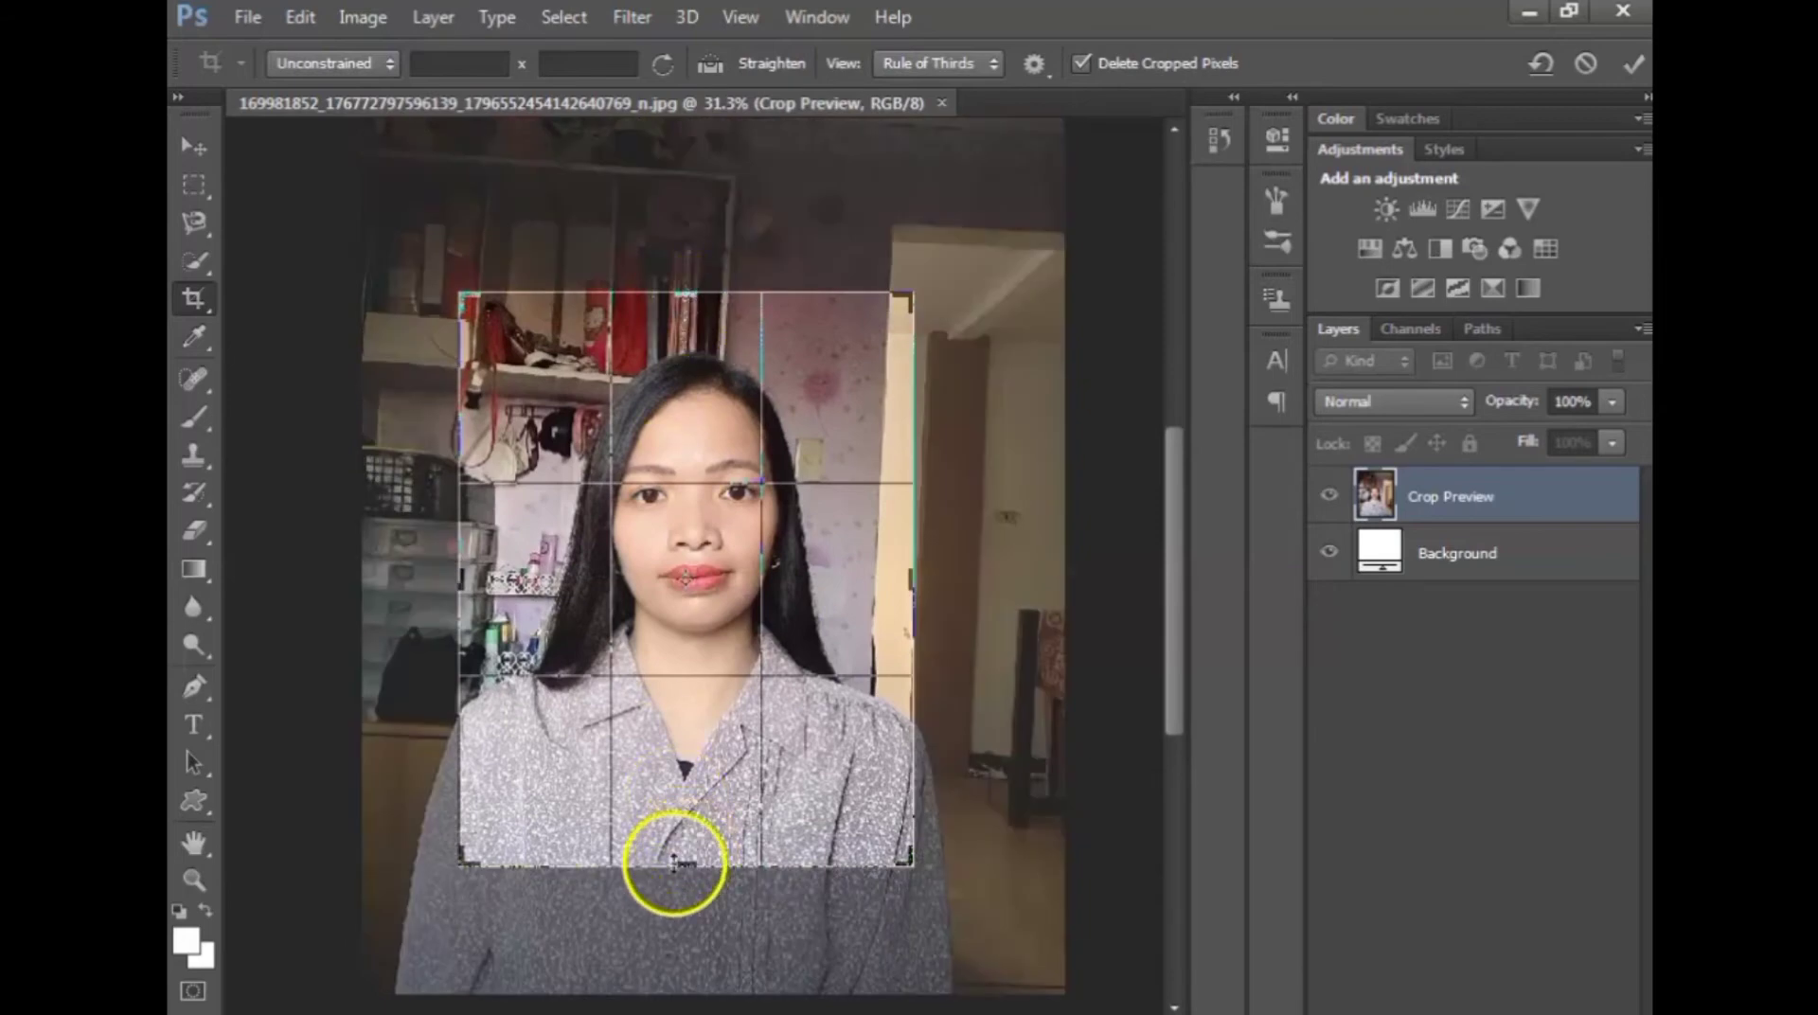
{"action": "left_click_drag", "start_coordinate": [673, 862], "coordinate": [674, 854]}
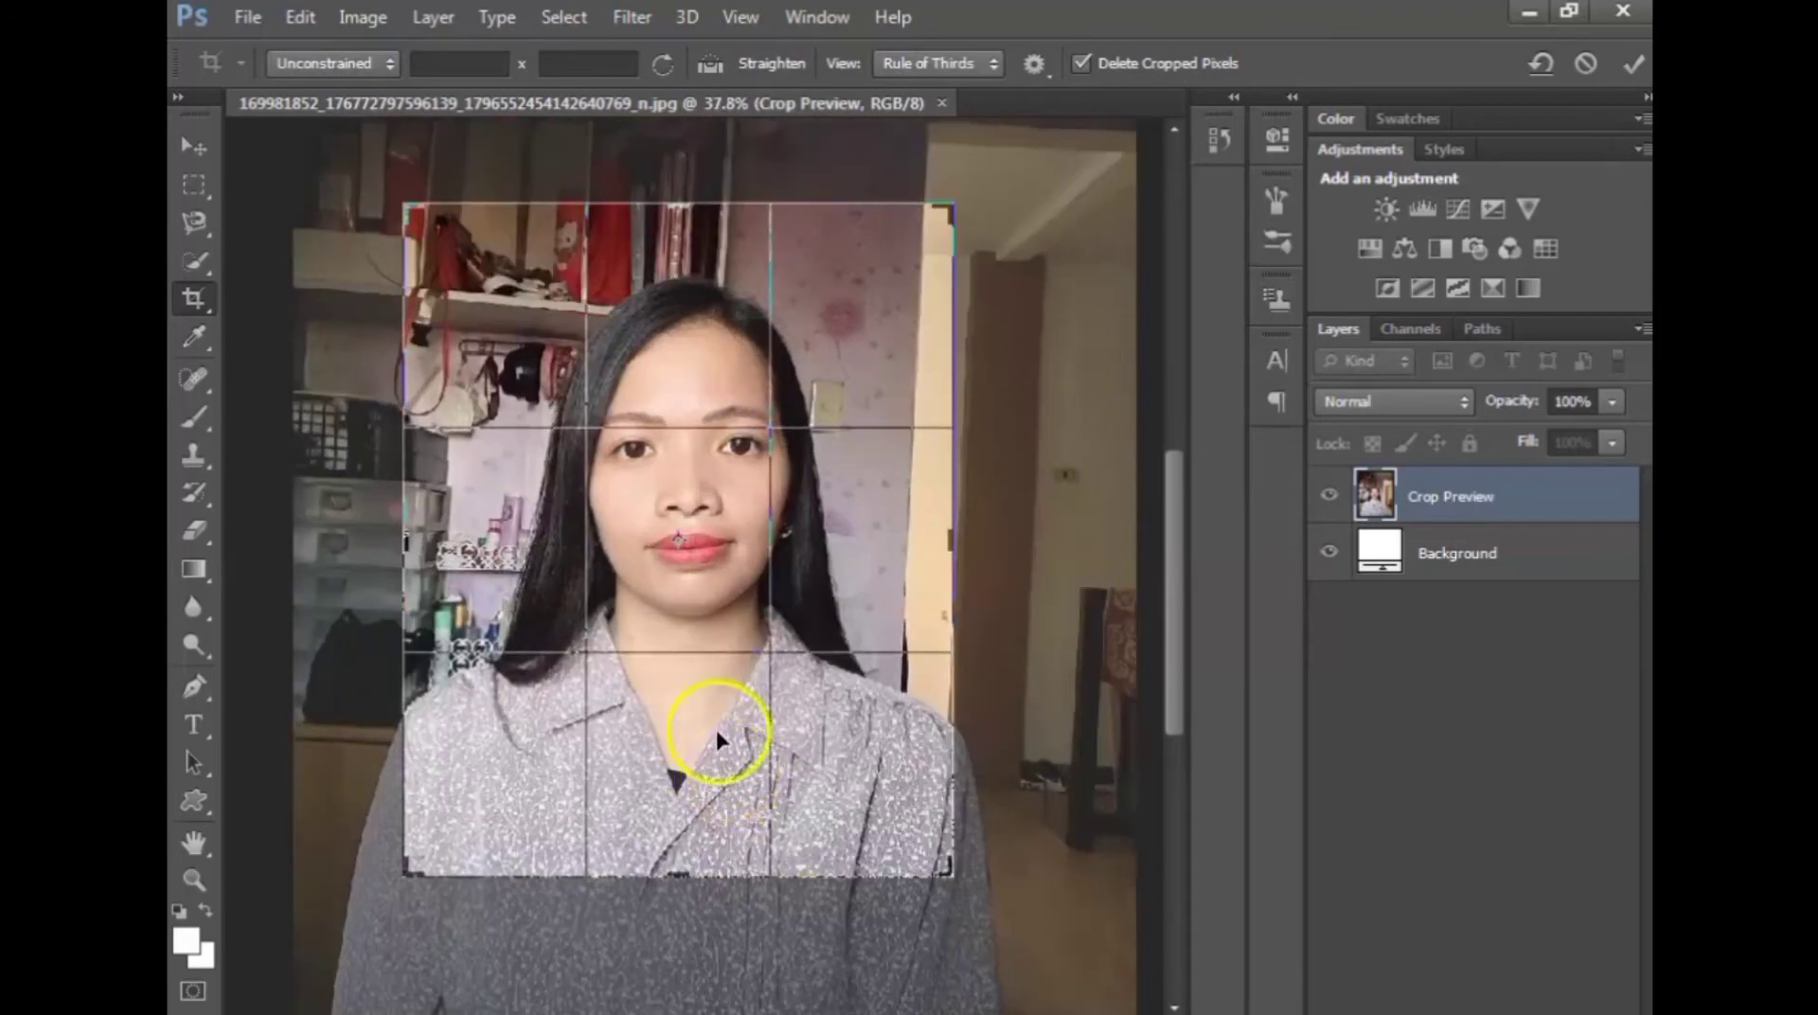
{"action": "key", "text": "Return"}
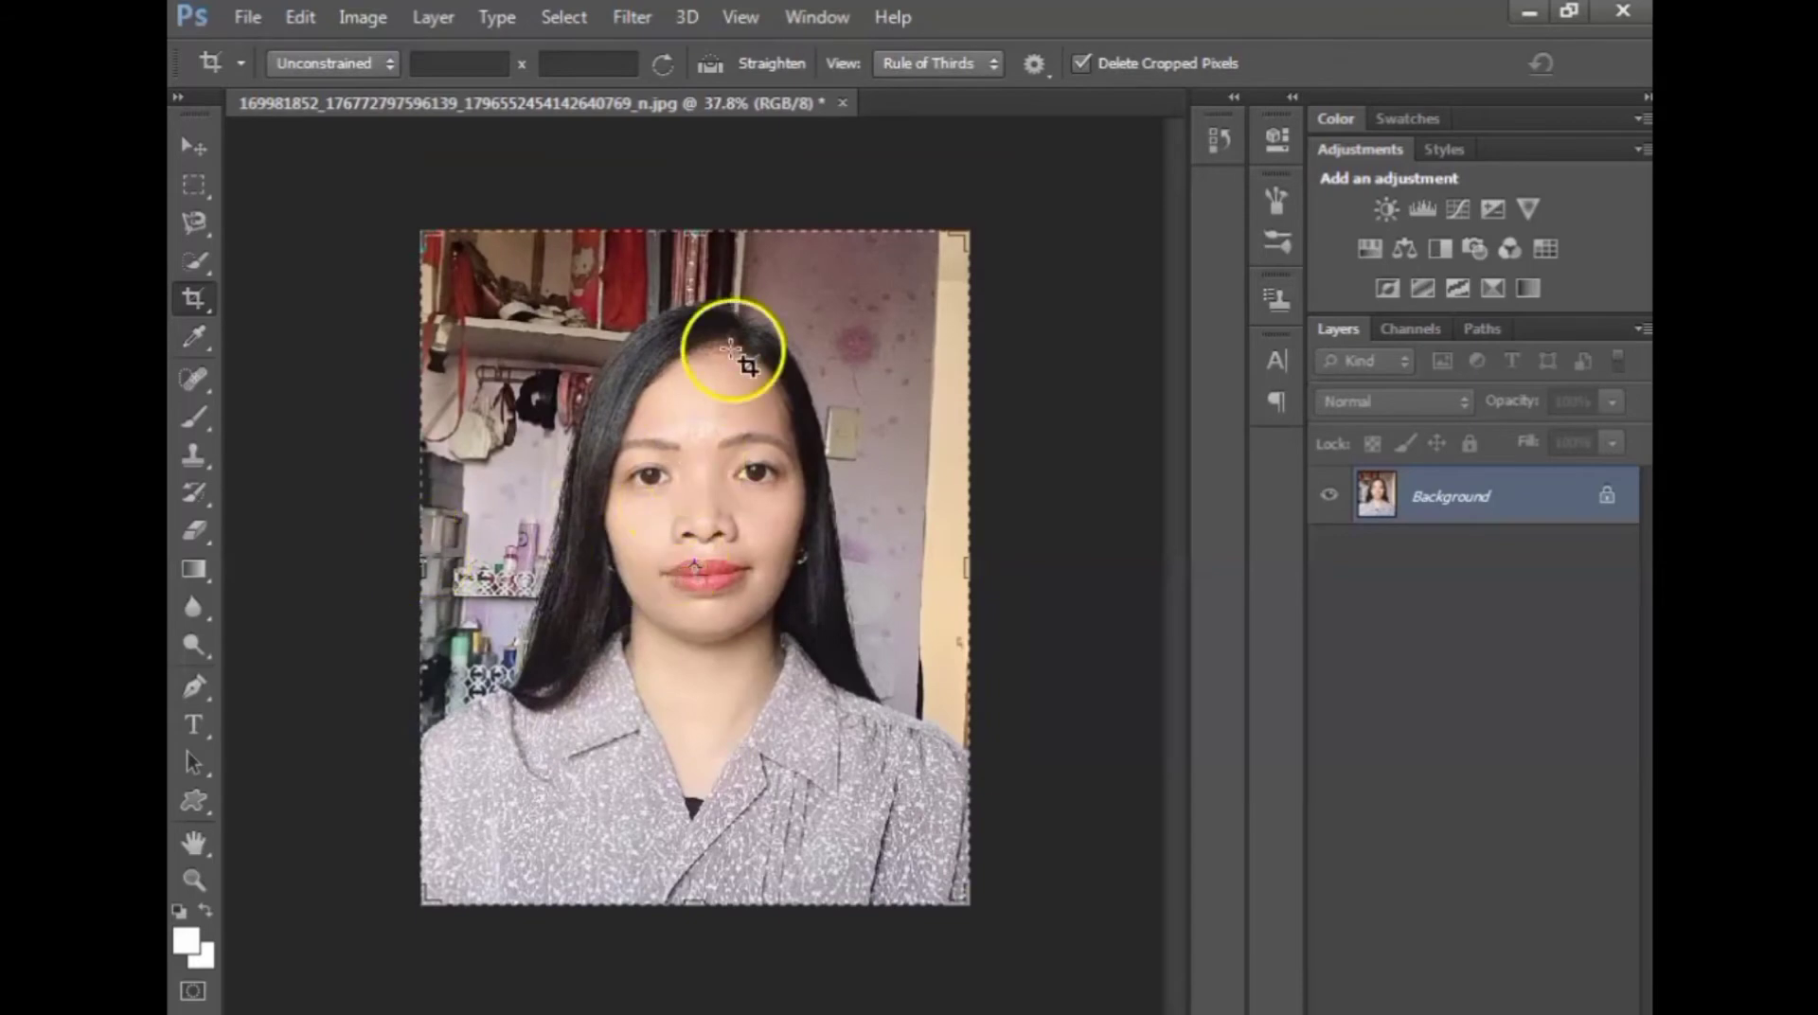
- Brush a Quick Selection over the hair, face, shirt and right shoulder
{"action": "scroll", "coordinate": [614, 434], "scroll_direction": "up", "scroll_amount": 2}
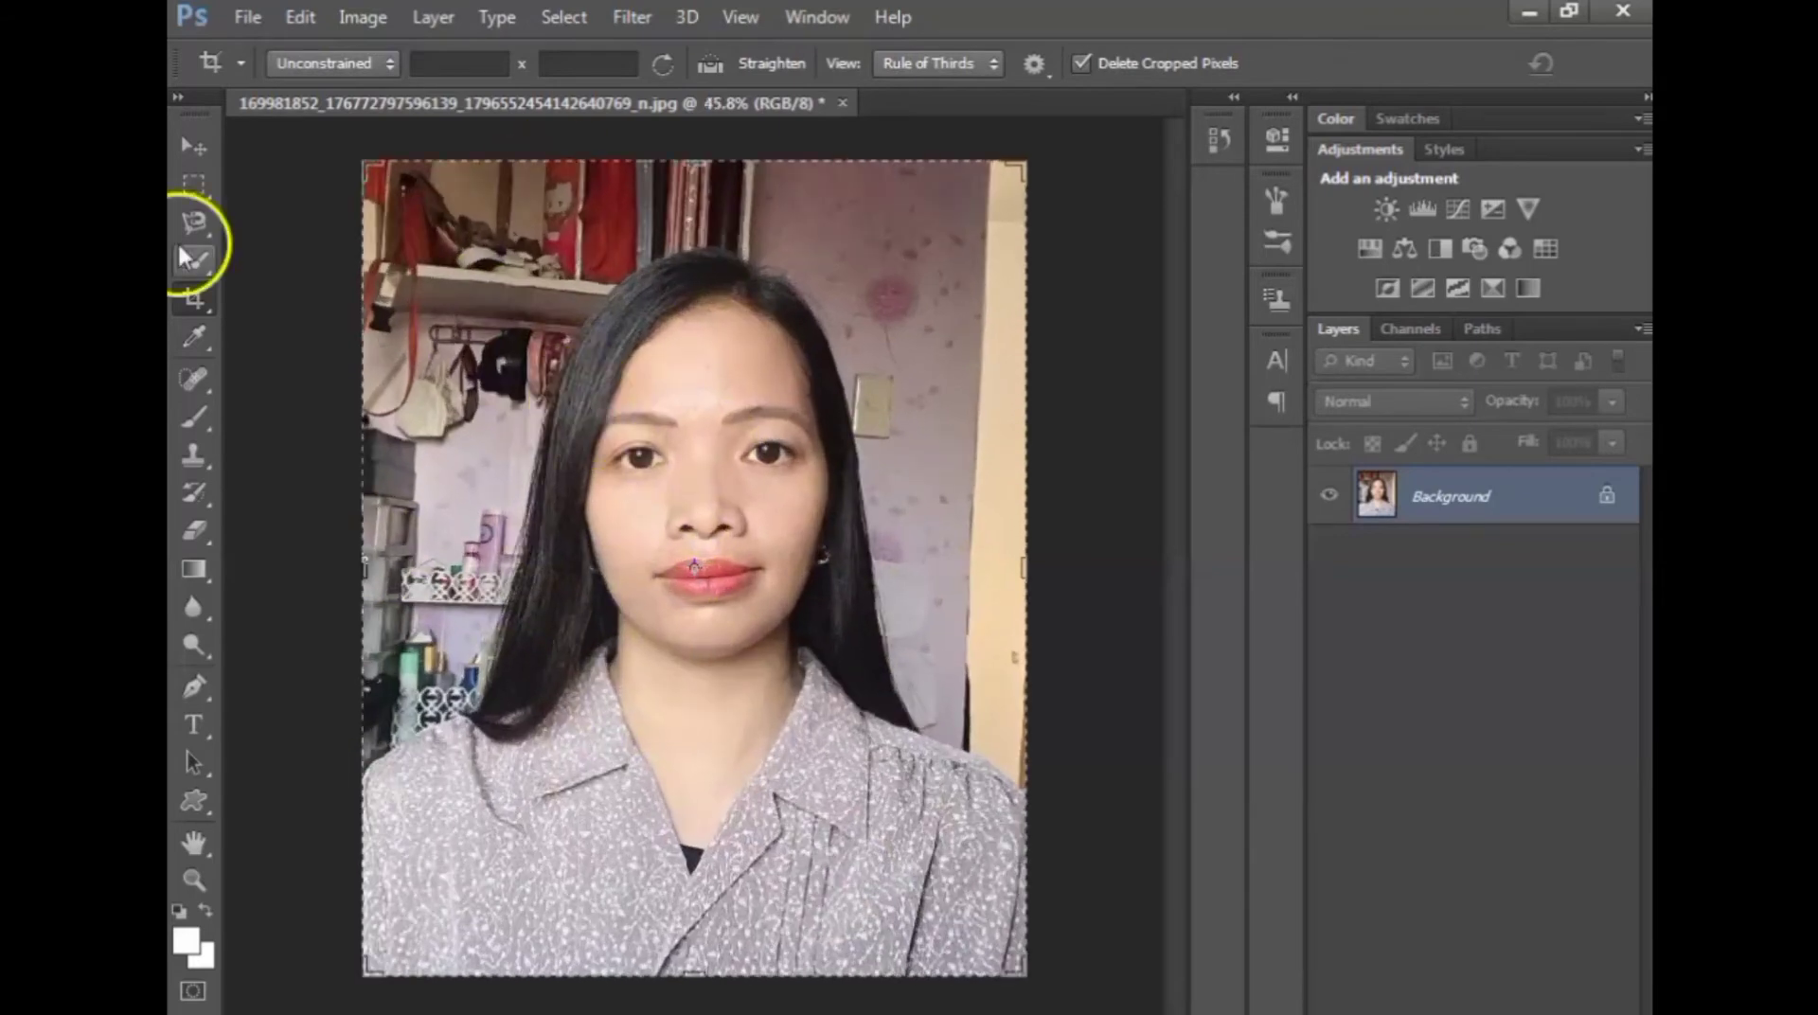
{"action": "left_click", "coordinate": [209, 188]}
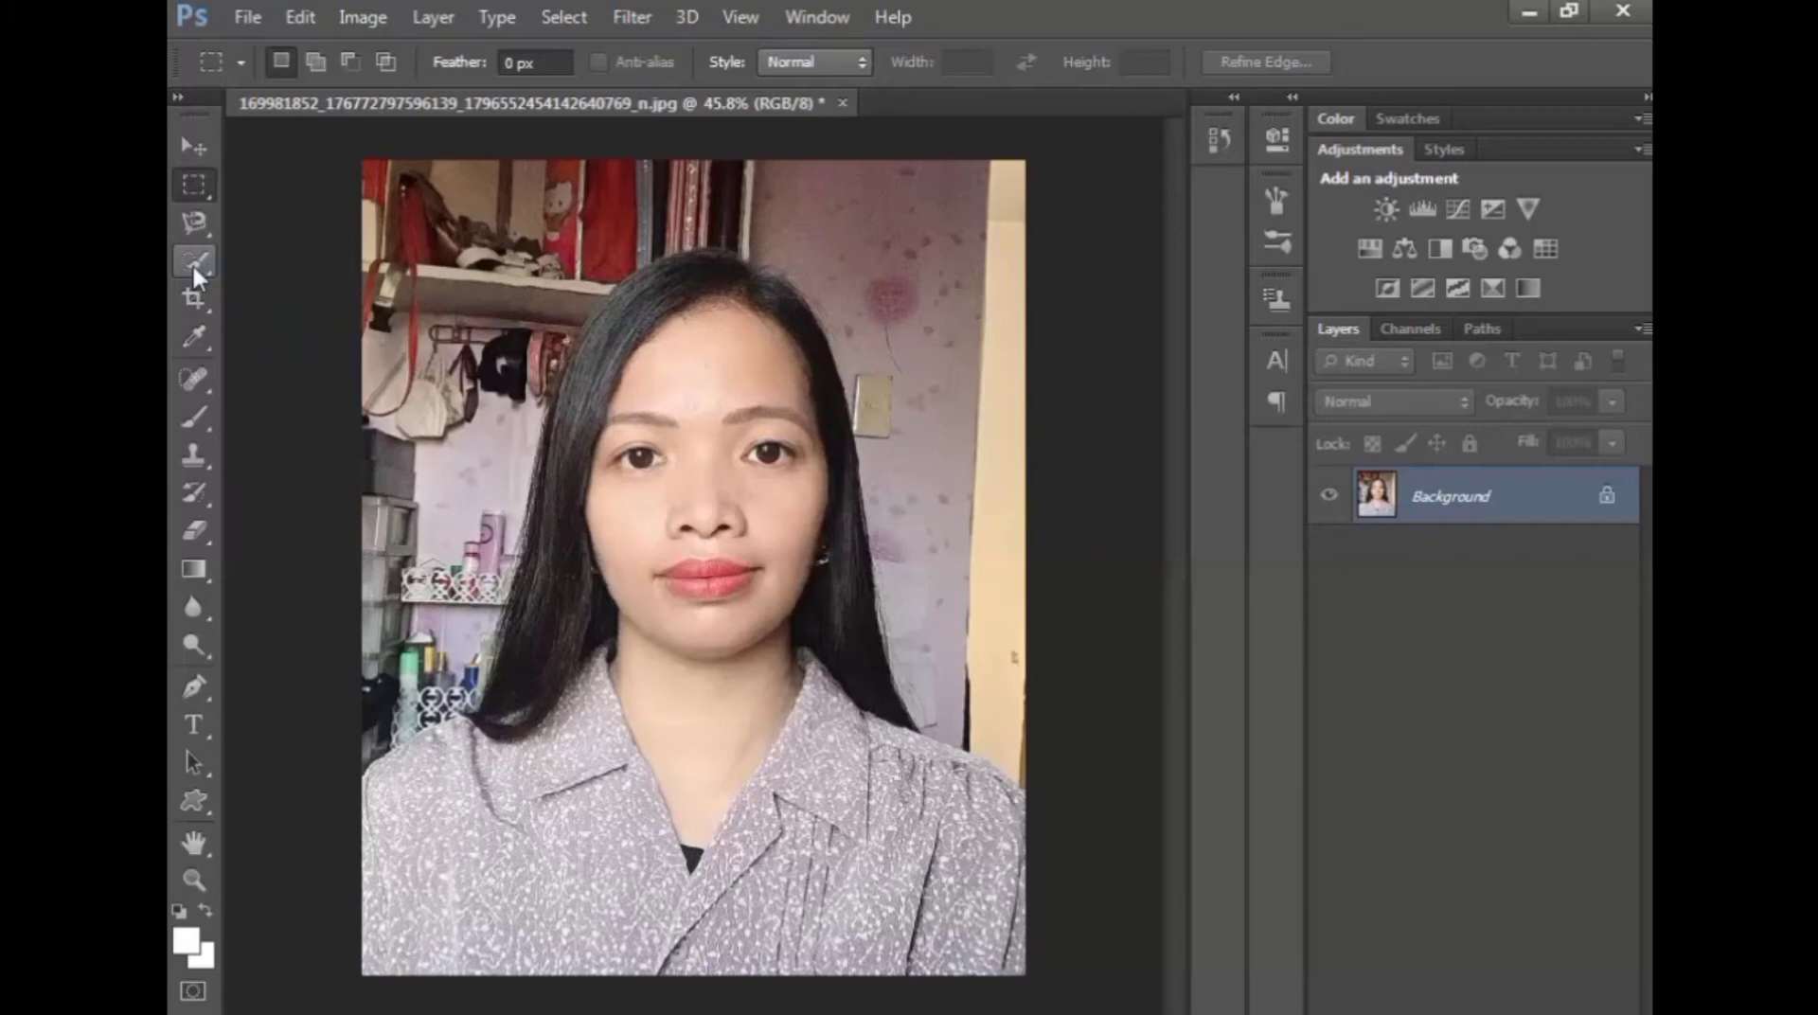
{"action": "left_click", "coordinate": [191, 263]}
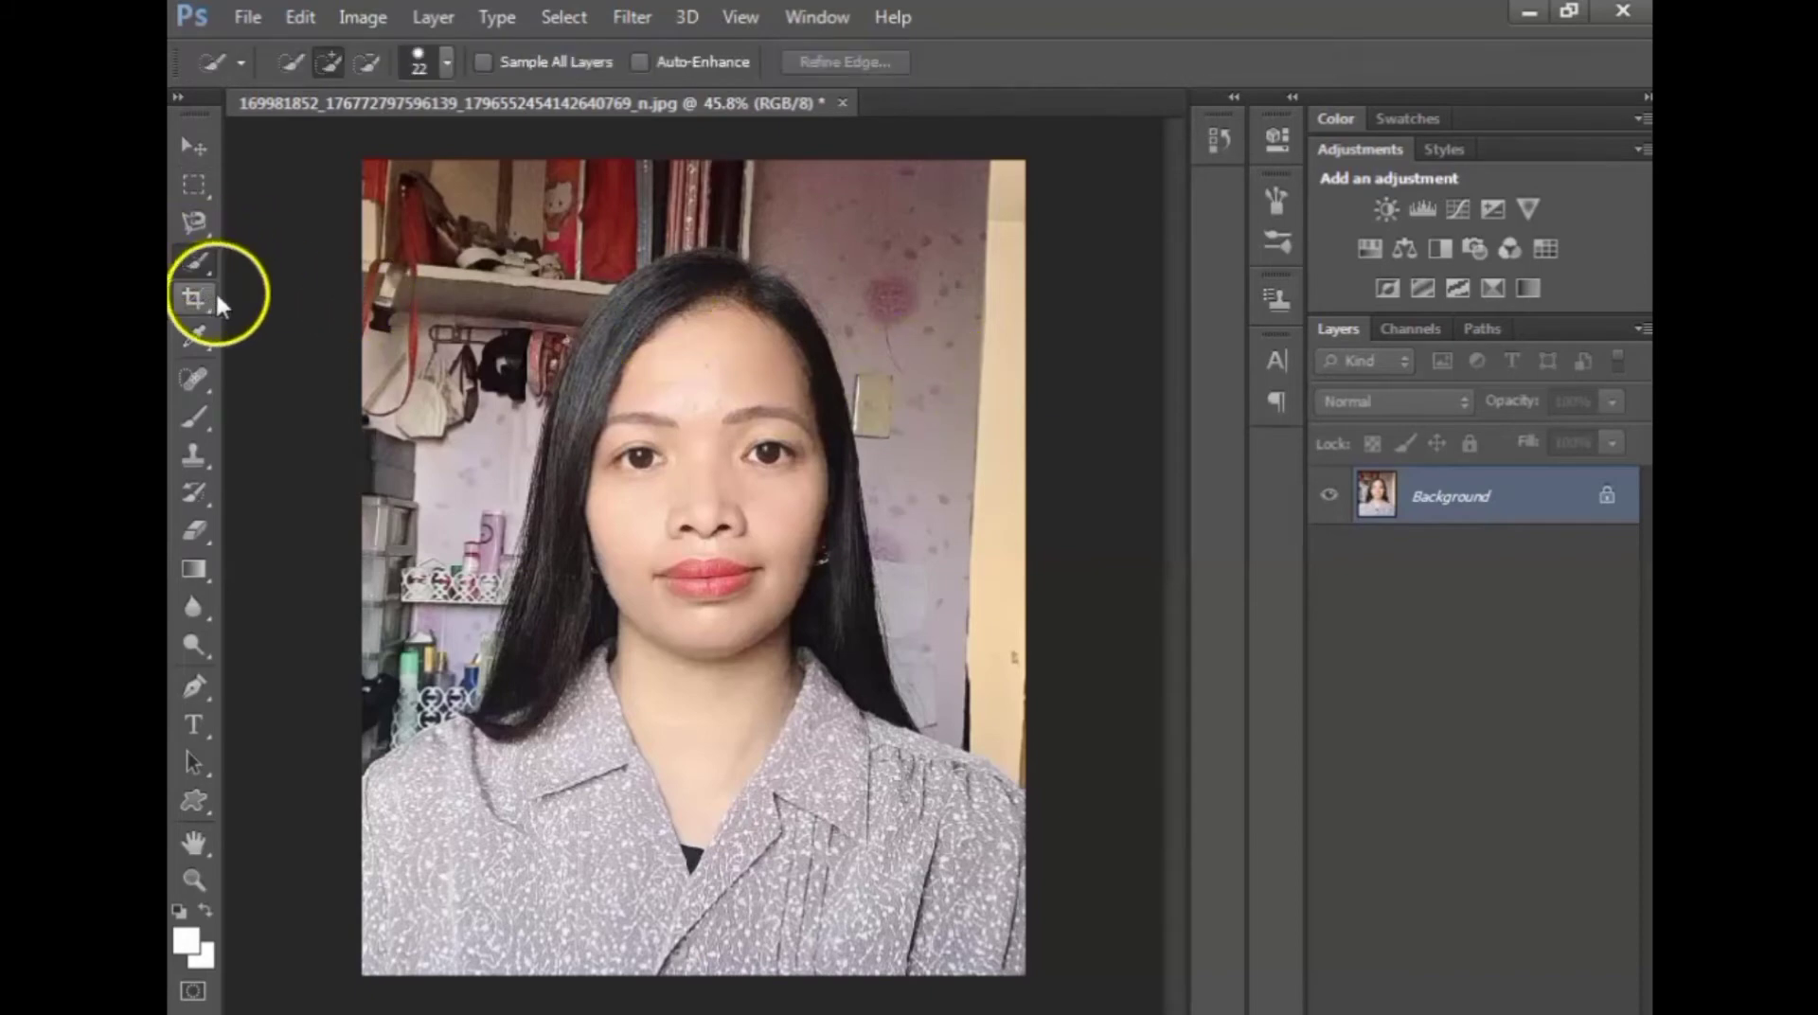
{"action": "scroll", "coordinate": [692, 361], "scroll_direction": "up", "scroll_amount": 2}
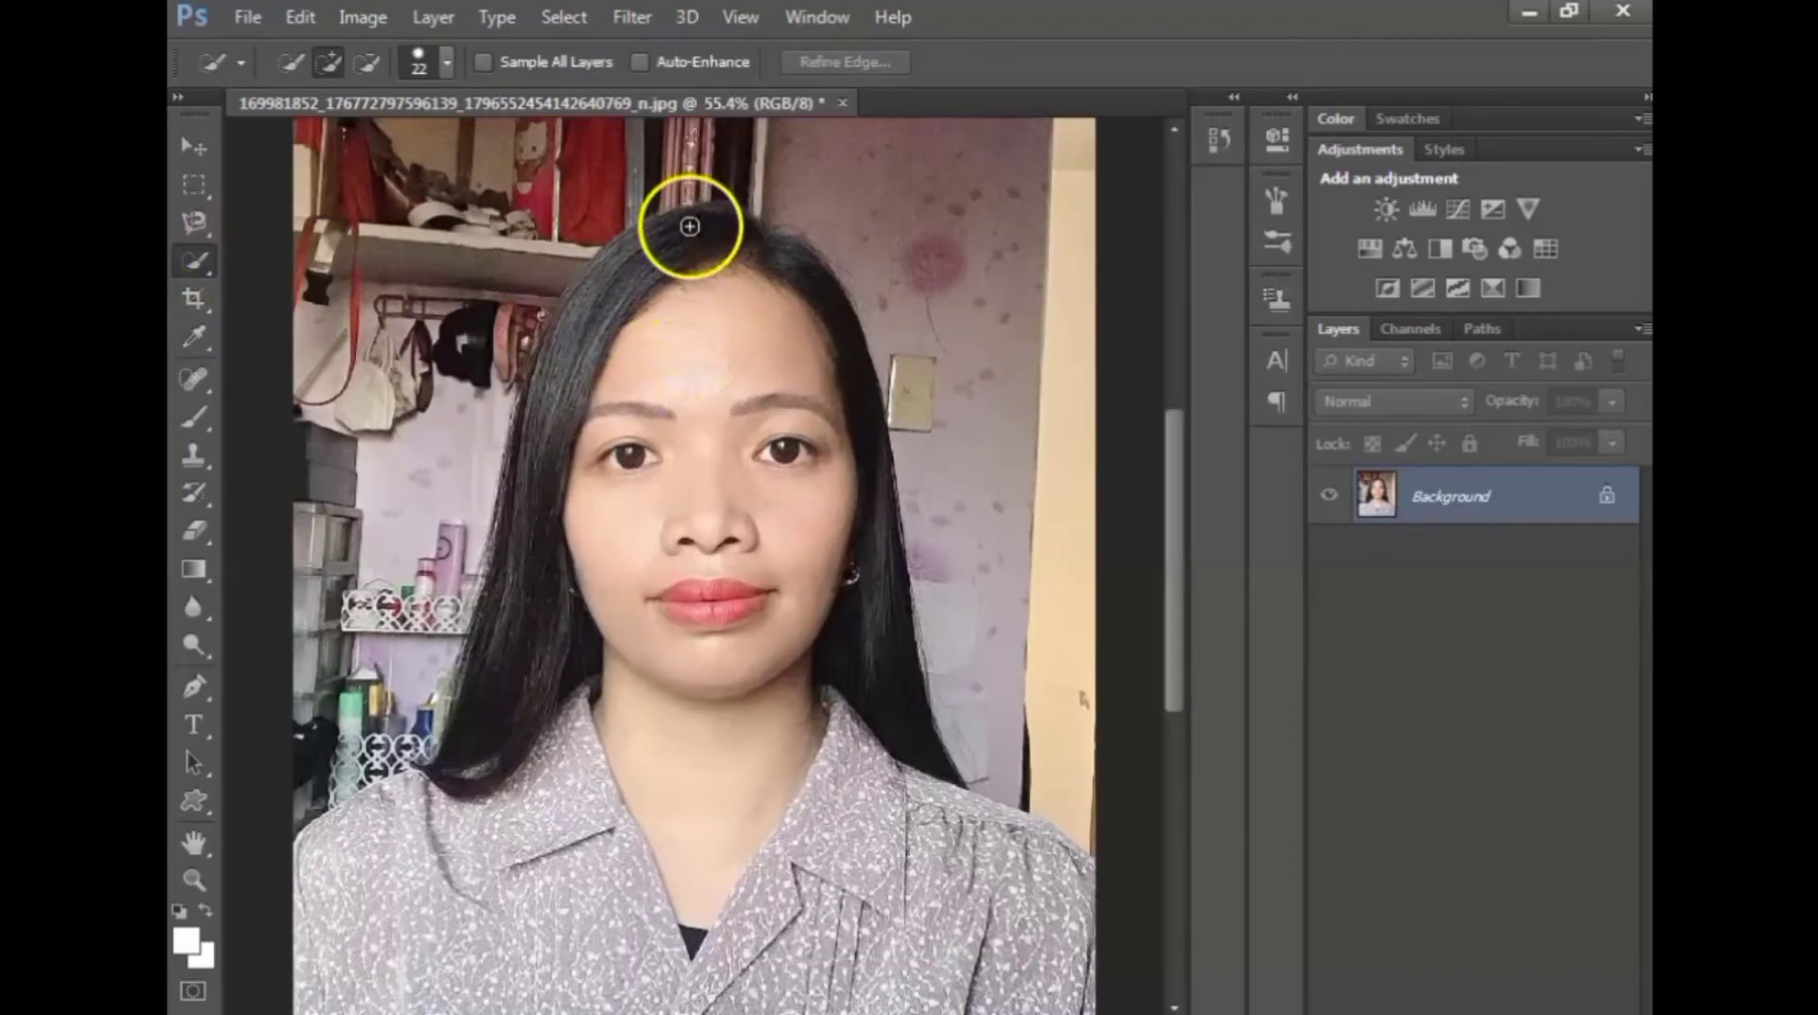
{"action": "scroll", "coordinate": [689, 226], "scroll_direction": "down", "scroll_amount": 1}
{"action": "left_click_drag", "start_coordinate": [703, 231], "coordinate": [656, 272]}
{"action": "mouse_move", "coordinate": [571, 521]}
{"action": "left_mouse_down"}
{"action": "mouse_move", "coordinate": [609, 275]}
{"action": "mouse_move", "coordinate": [556, 600]}
{"action": "mouse_move", "coordinate": [501, 719]}
{"action": "left_mouse_up"}
{"action": "mouse_move", "coordinate": [356, 858]}
{"action": "left_mouse_down"}
{"action": "mouse_move", "coordinate": [479, 812]}
{"action": "mouse_move", "coordinate": [568, 682]}
{"action": "mouse_move", "coordinate": [617, 909]}
{"action": "mouse_move", "coordinate": [878, 816]}
{"action": "mouse_move", "coordinate": [884, 722]}
{"action": "mouse_move", "coordinate": [994, 934]}
{"action": "left_mouse_up"}
{"action": "mouse_move", "coordinate": [1027, 1002]}
{"action": "left_mouse_down"}
{"action": "mouse_move", "coordinate": [941, 751]}
{"action": "mouse_move", "coordinate": [988, 798]}
{"action": "left_mouse_up"}
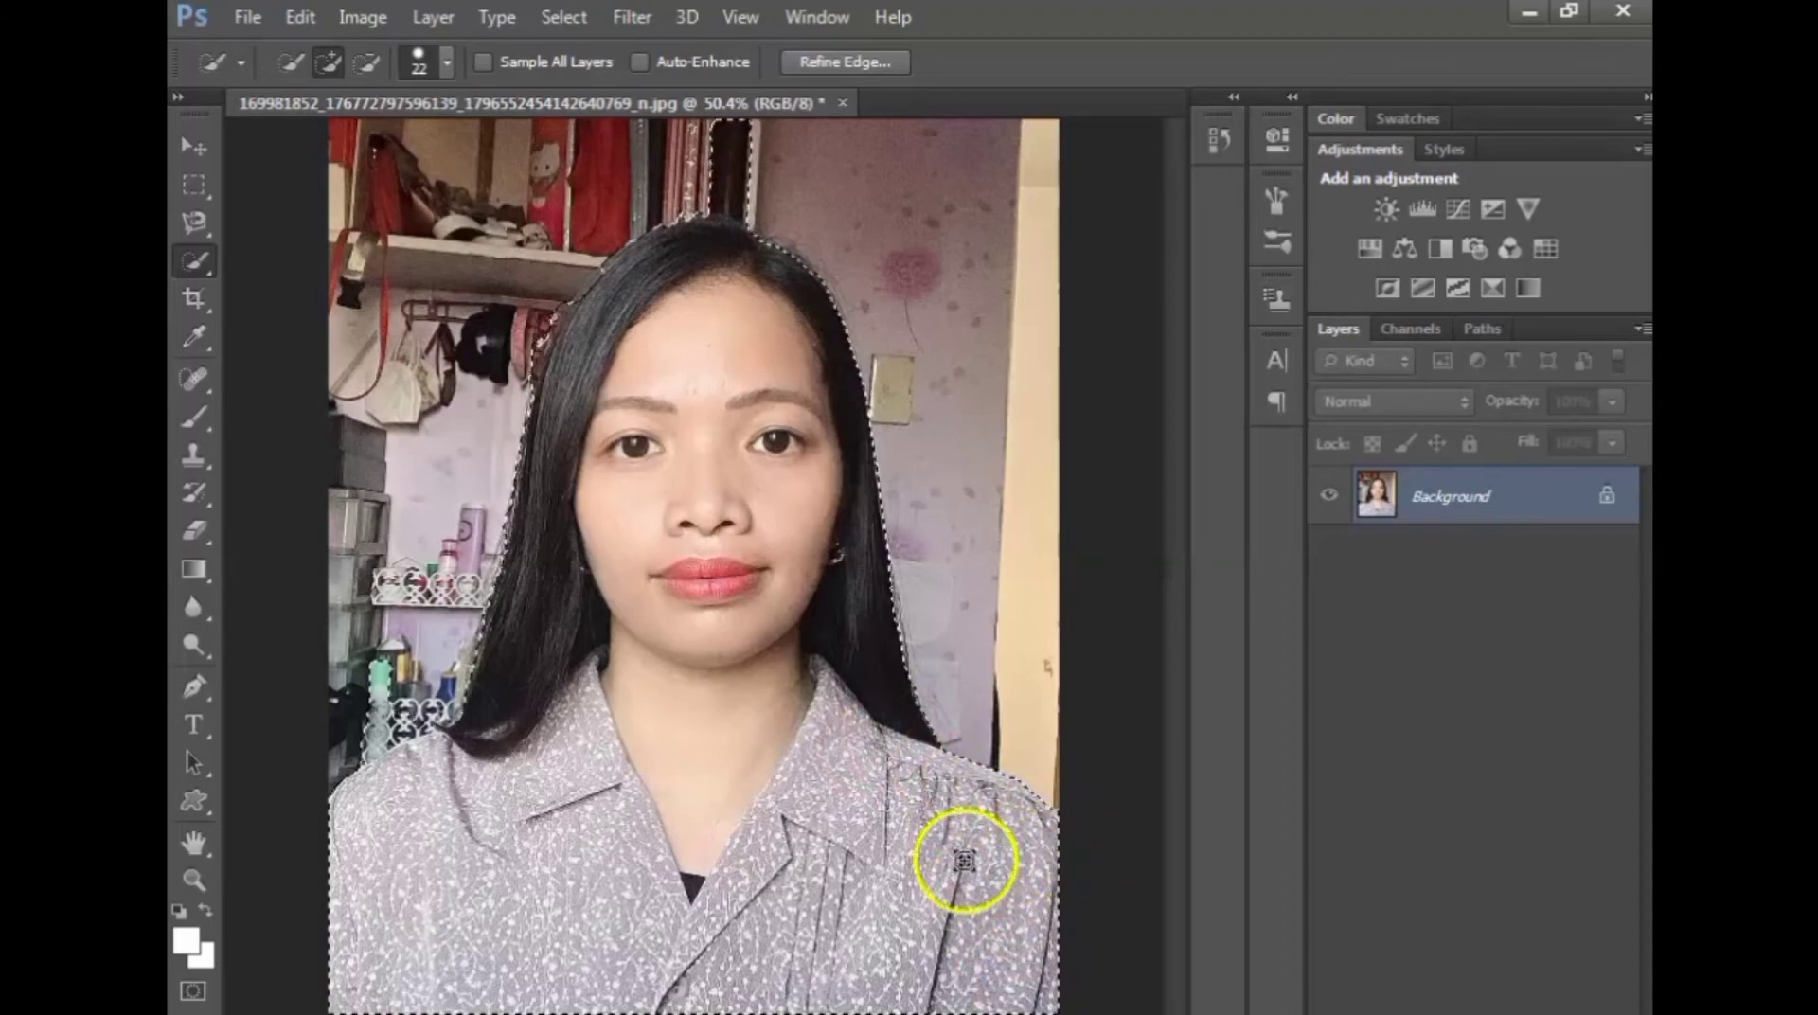
- Zoom in and subtract the dark strip above the head from the selection
{"action": "scroll", "coordinate": [962, 859], "scroll_direction": "up", "scroll_amount": 2}
{"action": "scroll", "coordinate": [866, 440], "scroll_direction": "up", "scroll_amount": 1}
{"action": "scroll", "coordinate": [881, 426], "scroll_direction": "up", "scroll_amount": 1}
{"action": "scroll", "coordinate": [880, 426], "scroll_direction": "up", "scroll_amount": 1}
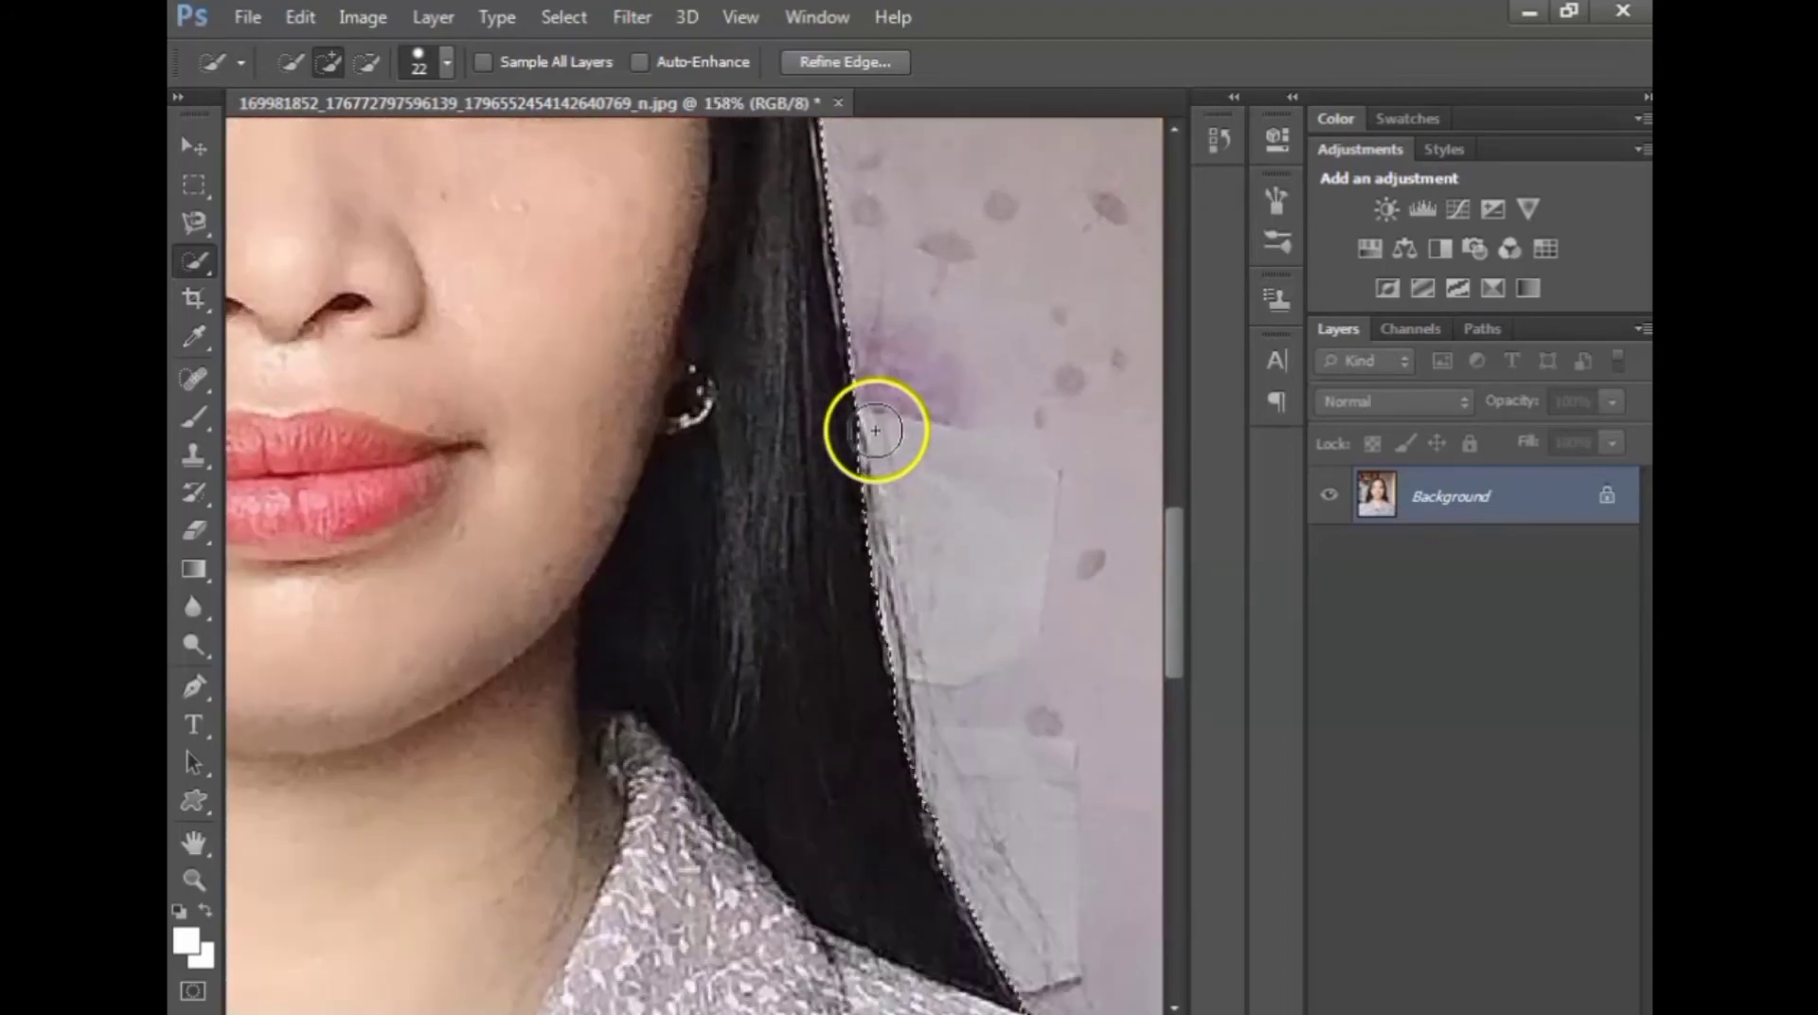
{"action": "scroll", "coordinate": [946, 454], "scroll_direction": "up", "scroll_amount": 1}
{"action": "scroll", "coordinate": [947, 468], "scroll_direction": "up", "scroll_amount": 1}
{"action": "scroll", "coordinate": [866, 616], "scroll_direction": "up", "scroll_amount": 1}
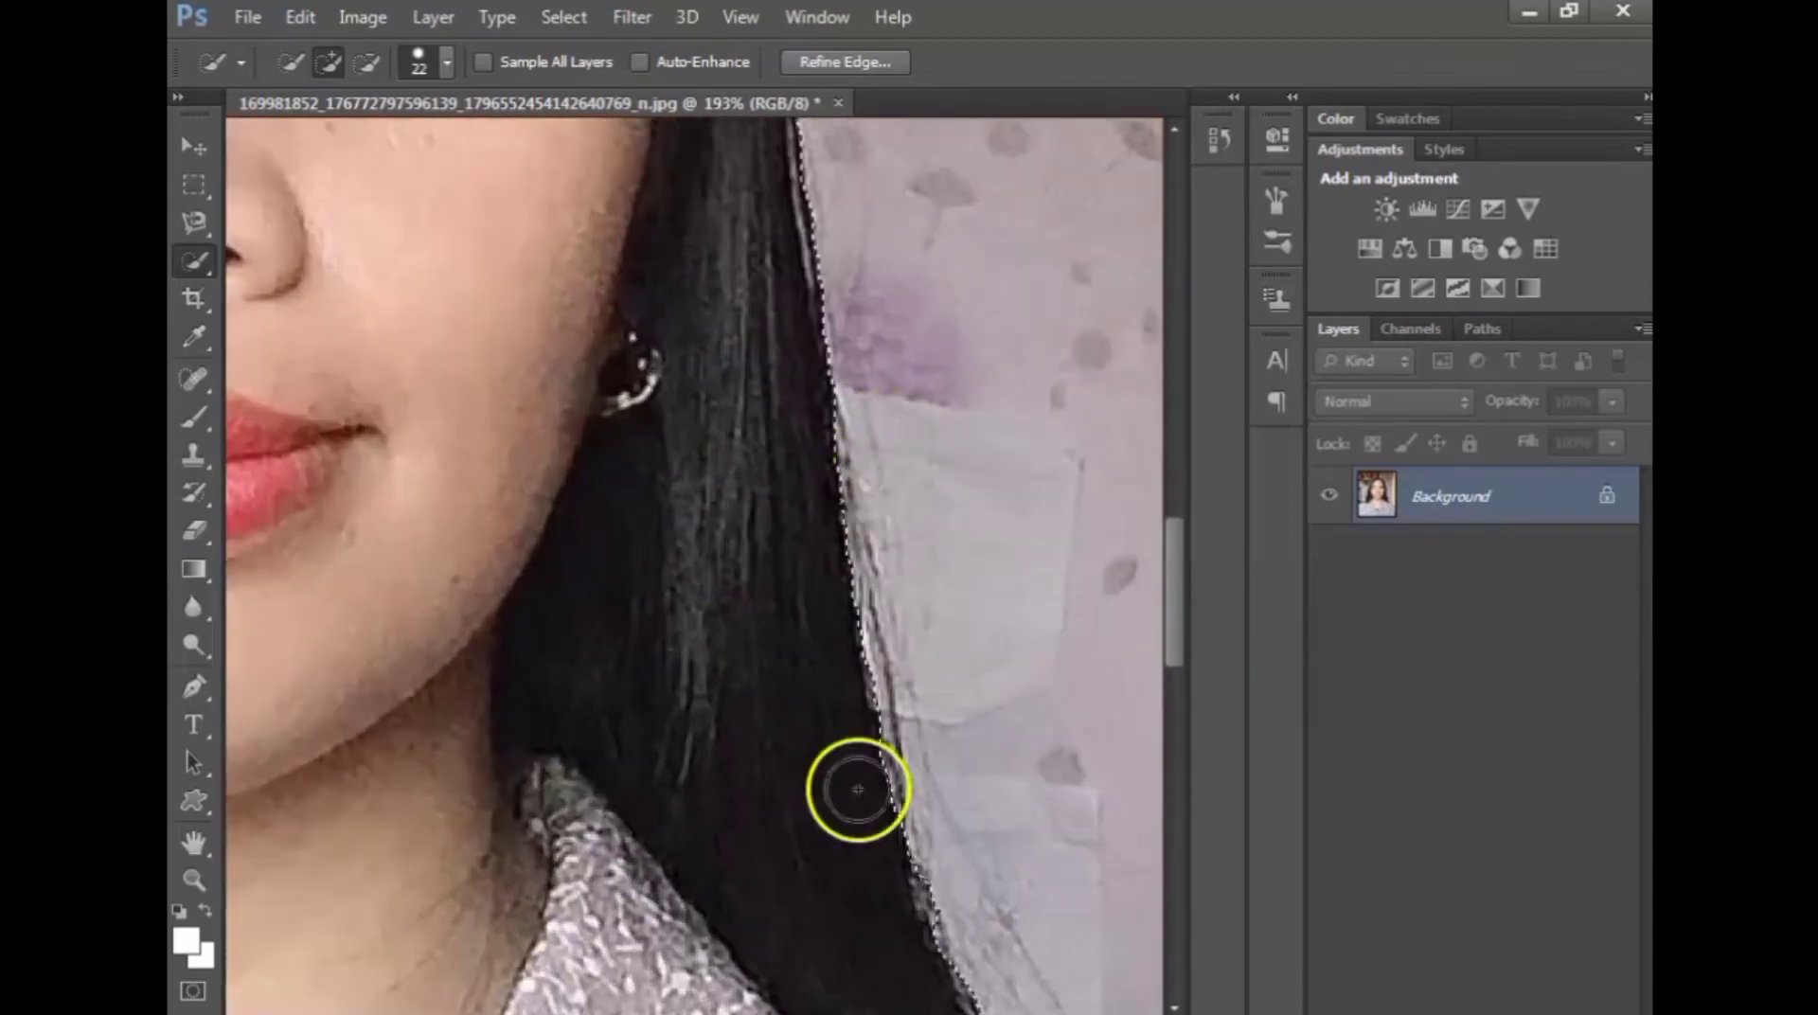
{"action": "scroll", "coordinate": [890, 748], "scroll_direction": "down", "scroll_amount": 1}
{"action": "key", "text": "alt"}
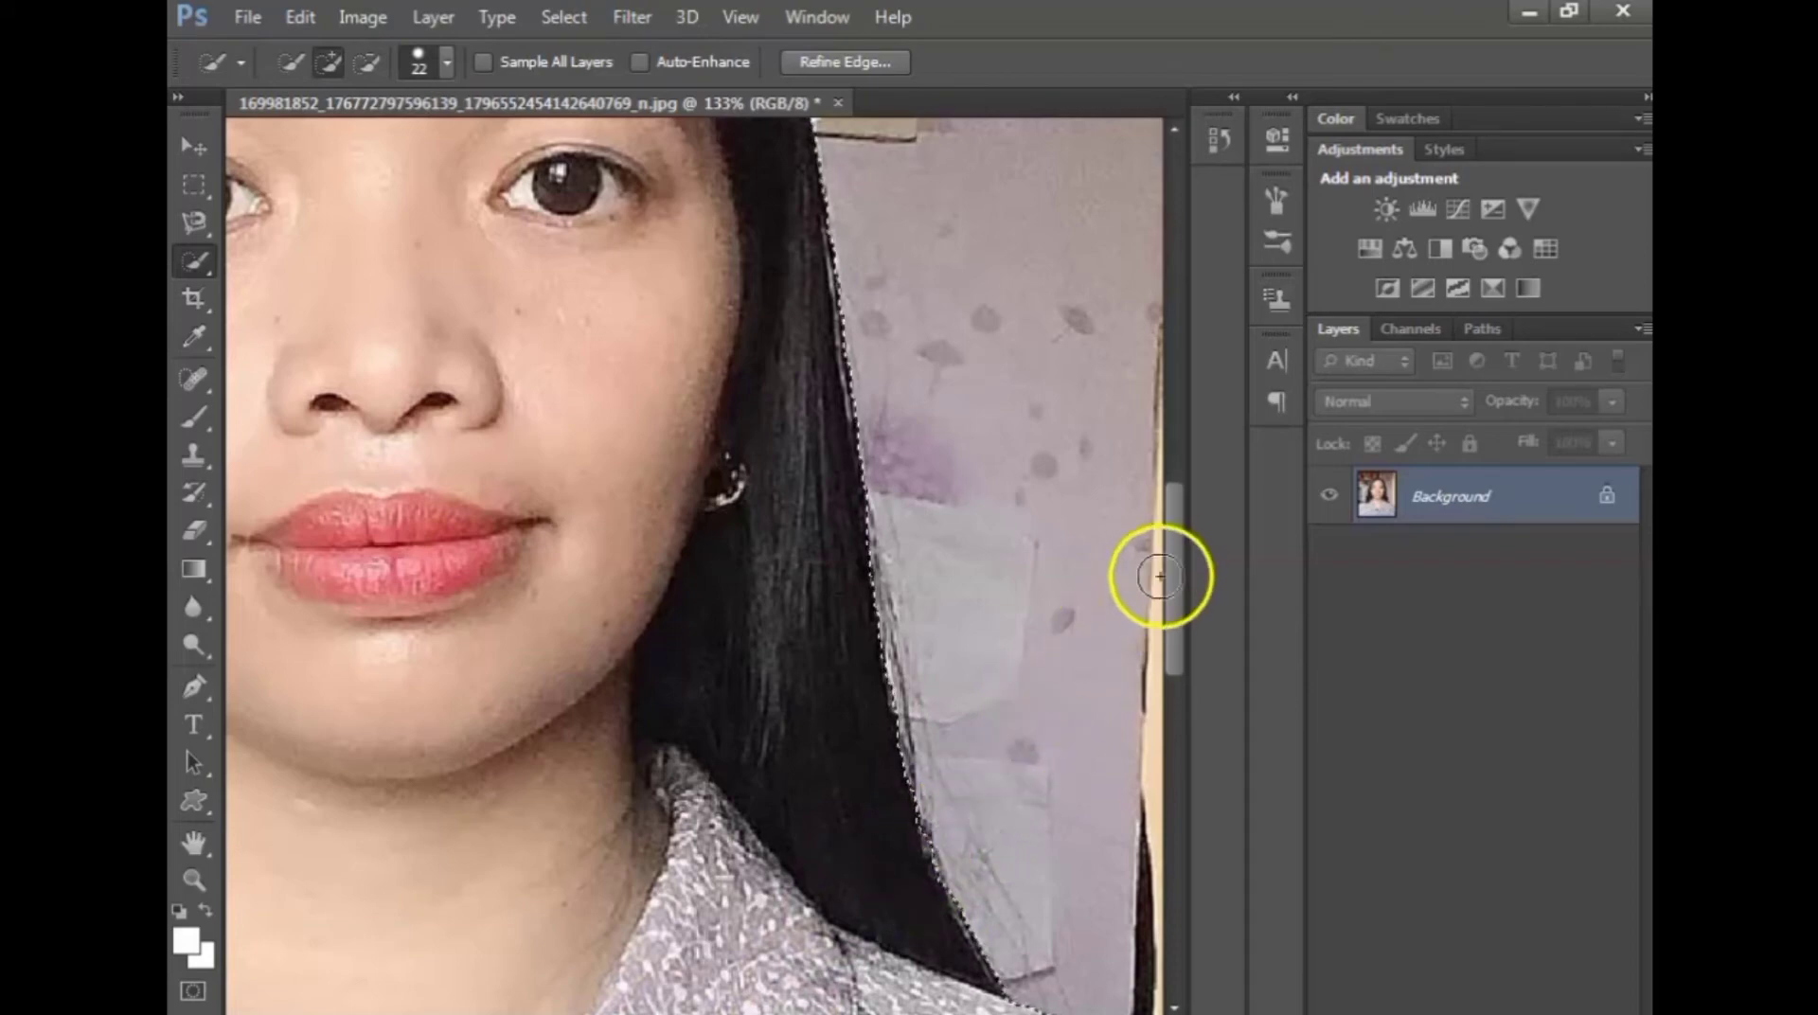
{"action": "left_click_drag", "start_coordinate": [1173, 560], "coordinate": [1154, 398]}
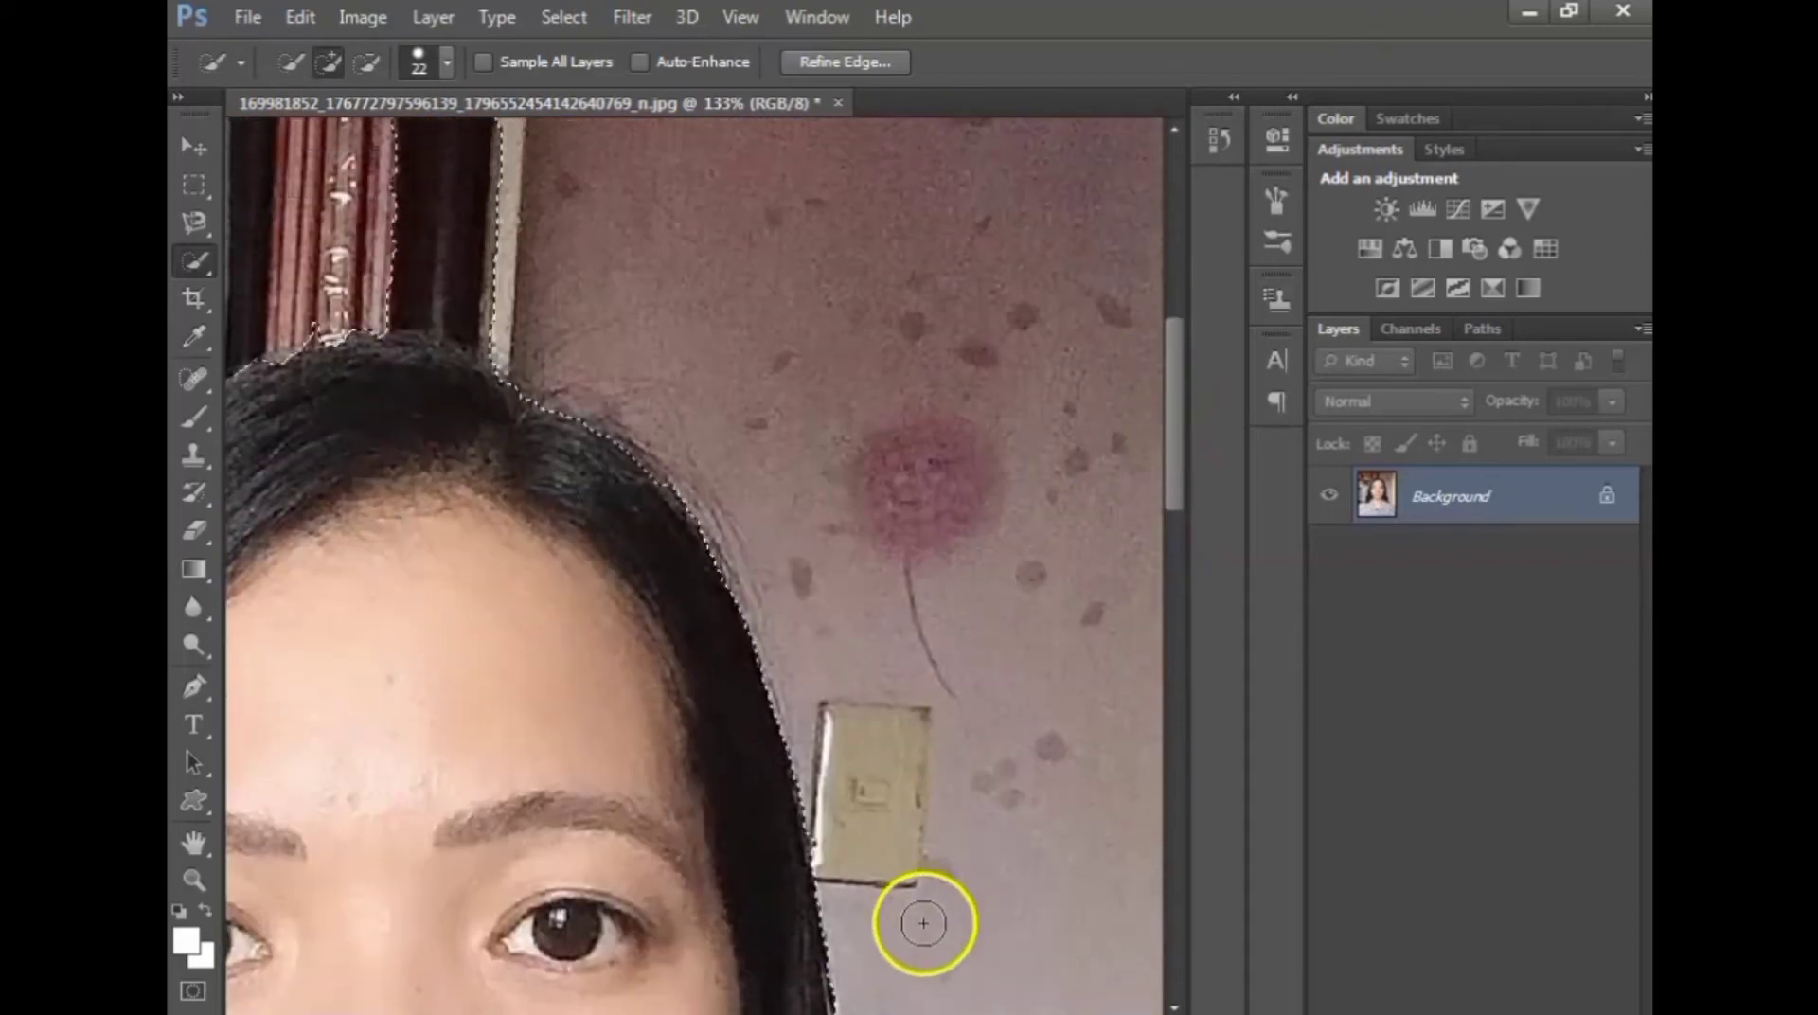
{"action": "scroll", "coordinate": [901, 1006], "scroll_direction": "left", "scroll_amount": 5}
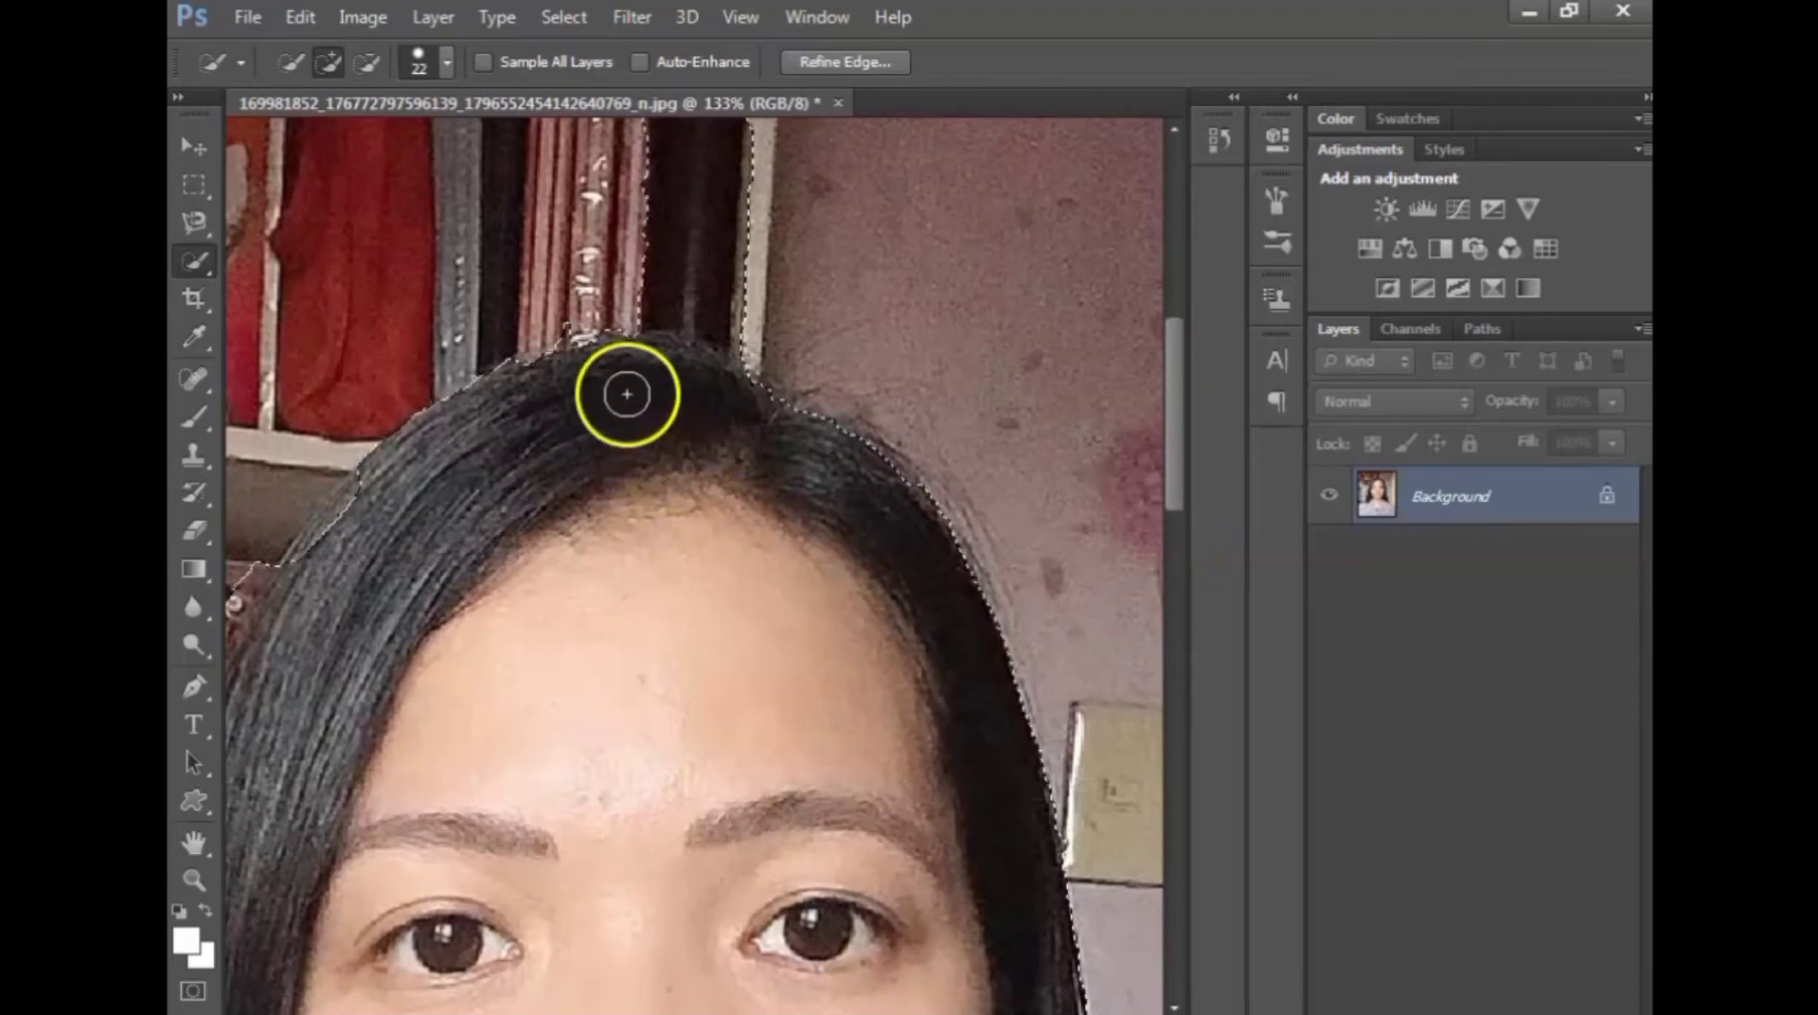
{"action": "mouse_move", "coordinate": [577, 307]}
{"action": "left_mouse_down"}
{"action": "mouse_move", "coordinate": [745, 337]}
{"action": "mouse_move", "coordinate": [674, 354]}
{"action": "mouse_move", "coordinate": [642, 282]}
{"action": "mouse_move", "coordinate": [724, 315]}
{"action": "left_mouse_up"}
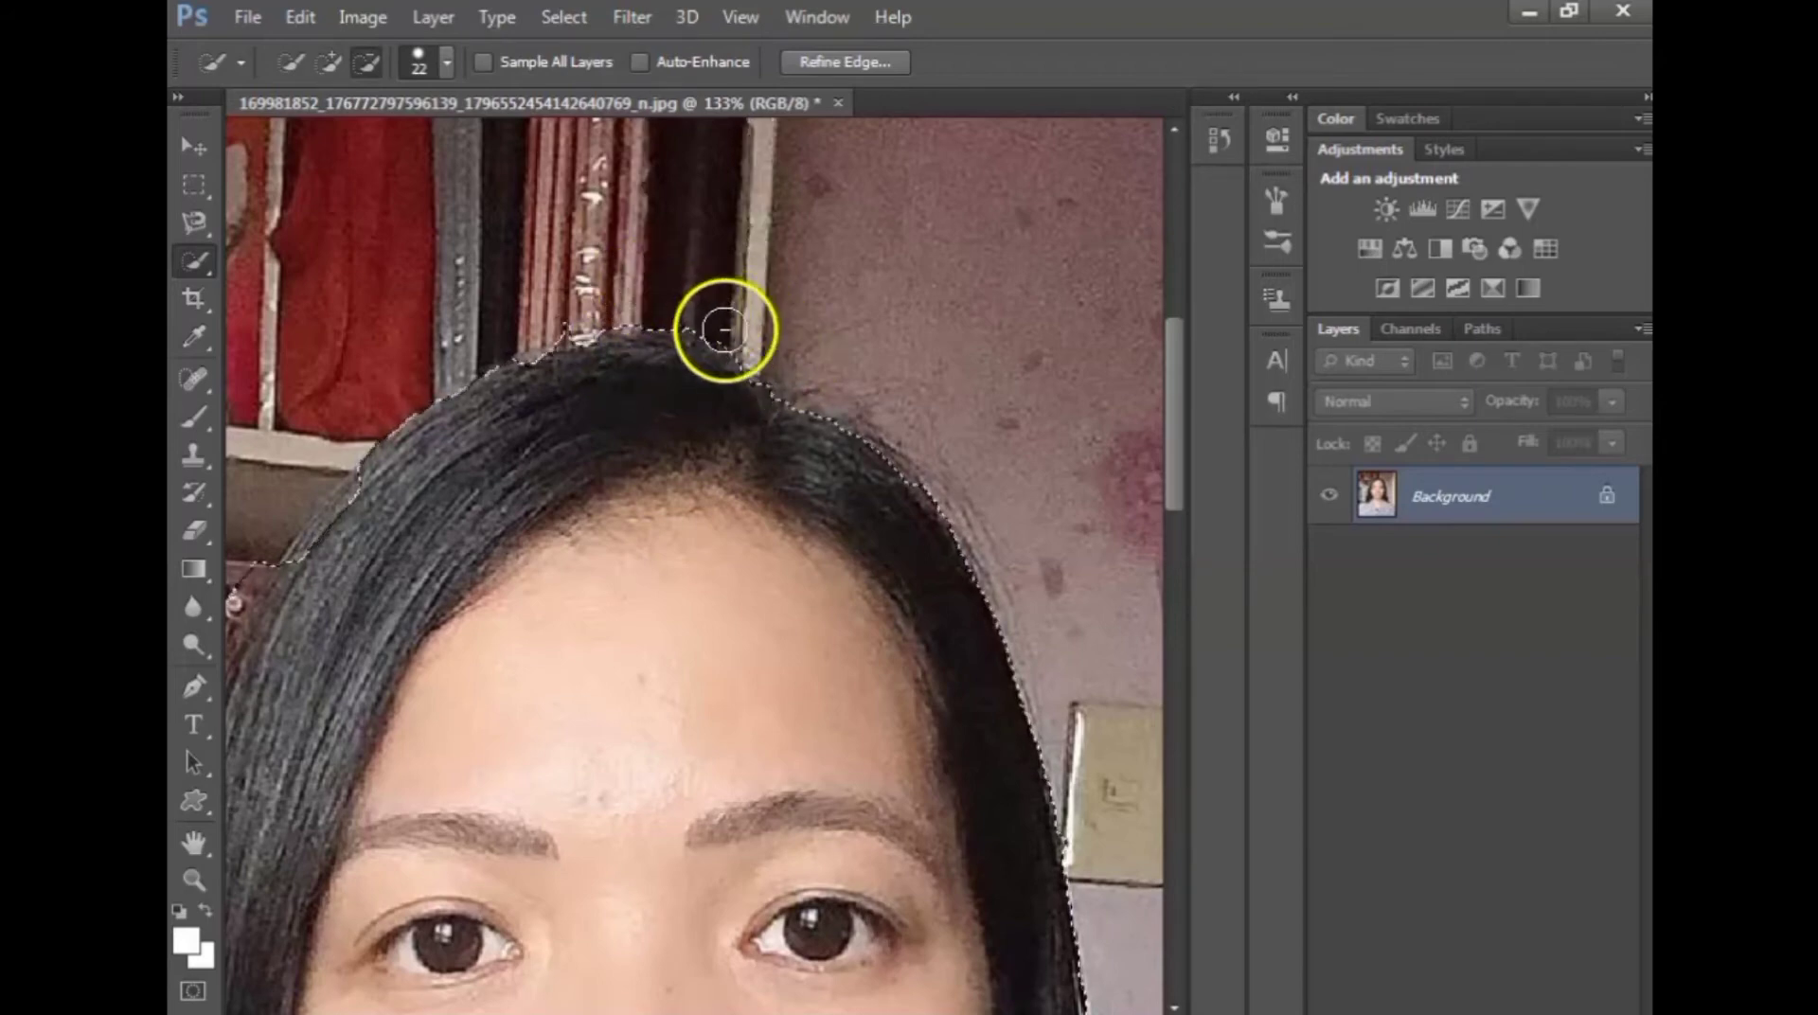
- Extend the selection down the left hair edge and subtract the background beside it
{"action": "scroll", "coordinate": [873, 994], "scroll_direction": "left", "scroll_amount": 5}
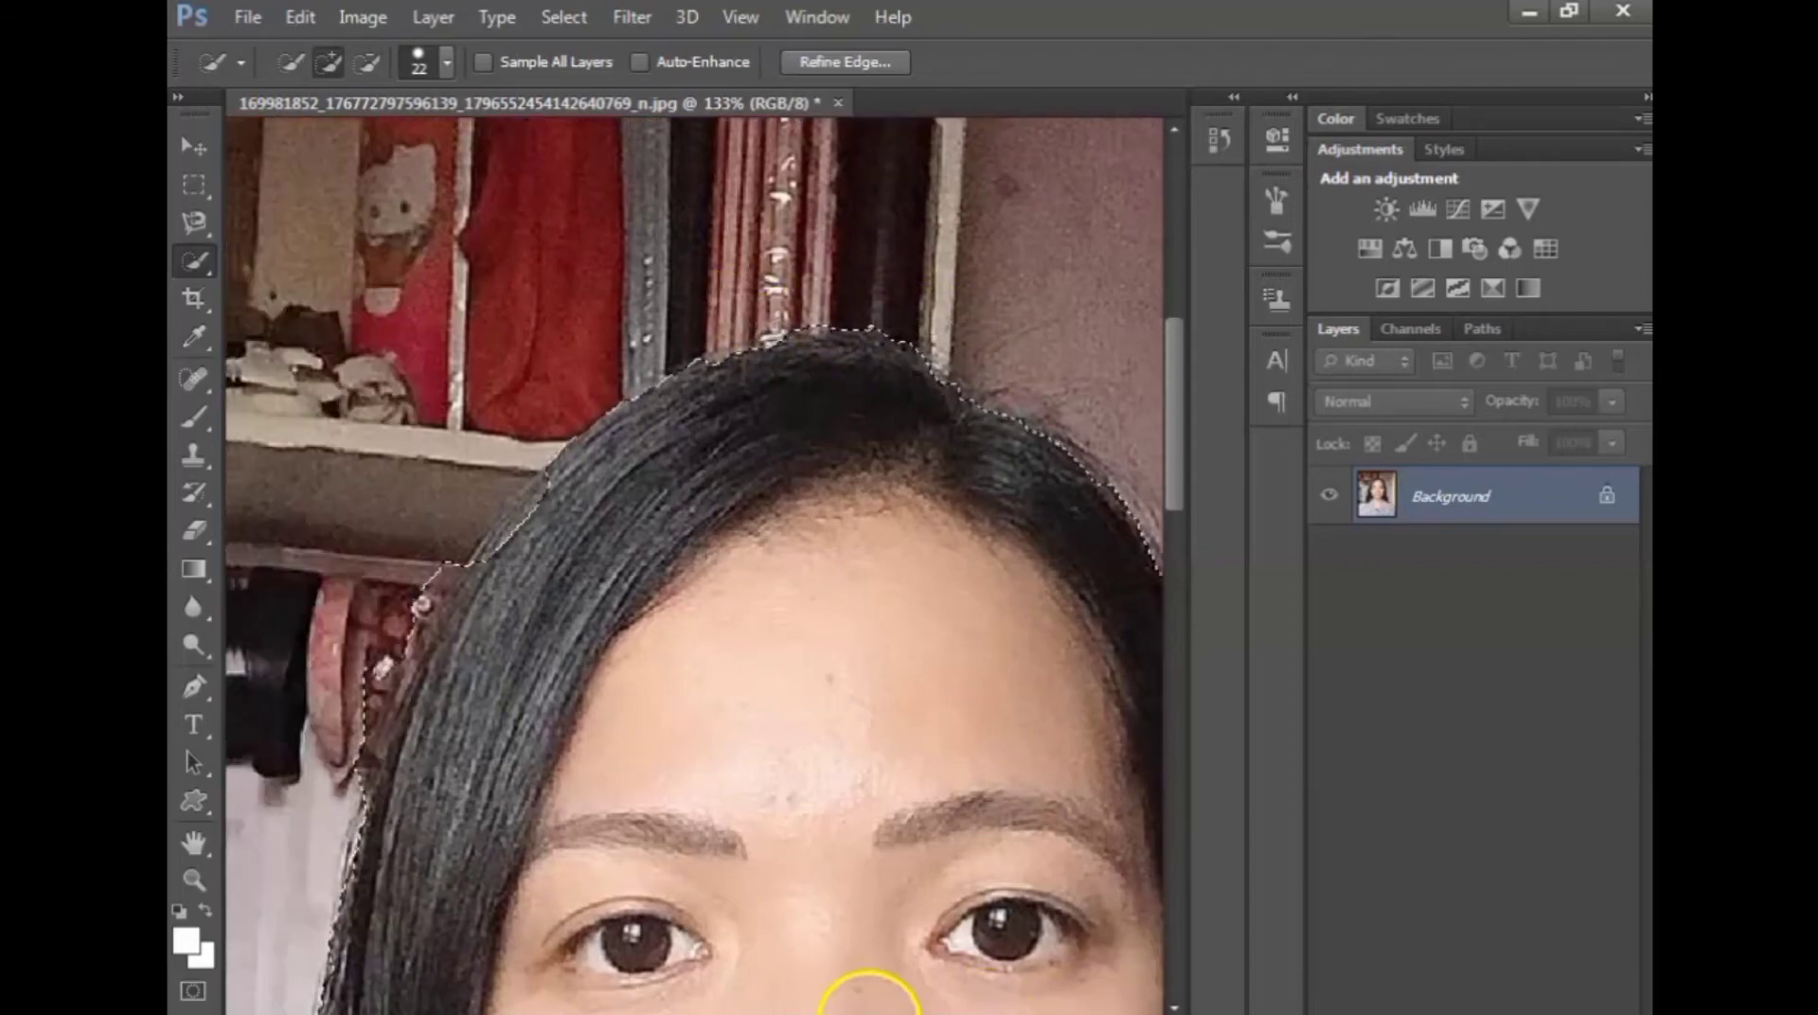
{"action": "left_click_drag", "start_coordinate": [609, 486], "coordinate": [563, 543]}
{"action": "mouse_move", "coordinate": [549, 467]}
{"action": "left_mouse_down"}
{"action": "mouse_move", "coordinate": [394, 669]}
{"action": "mouse_move", "coordinate": [613, 555]}
{"action": "mouse_move", "coordinate": [584, 678]}
{"action": "mouse_move", "coordinate": [479, 701]}
{"action": "mouse_move", "coordinate": [413, 808]}
{"action": "mouse_move", "coordinate": [540, 758]}
{"action": "mouse_move", "coordinate": [516, 834]}
{"action": "mouse_move", "coordinate": [422, 844]}
{"action": "mouse_move", "coordinate": [492, 885]}
{"action": "mouse_move", "coordinate": [481, 931]}
{"action": "left_mouse_up"}
{"action": "scroll", "coordinate": [399, 666], "scroll_direction": "up", "scroll_amount": 3}
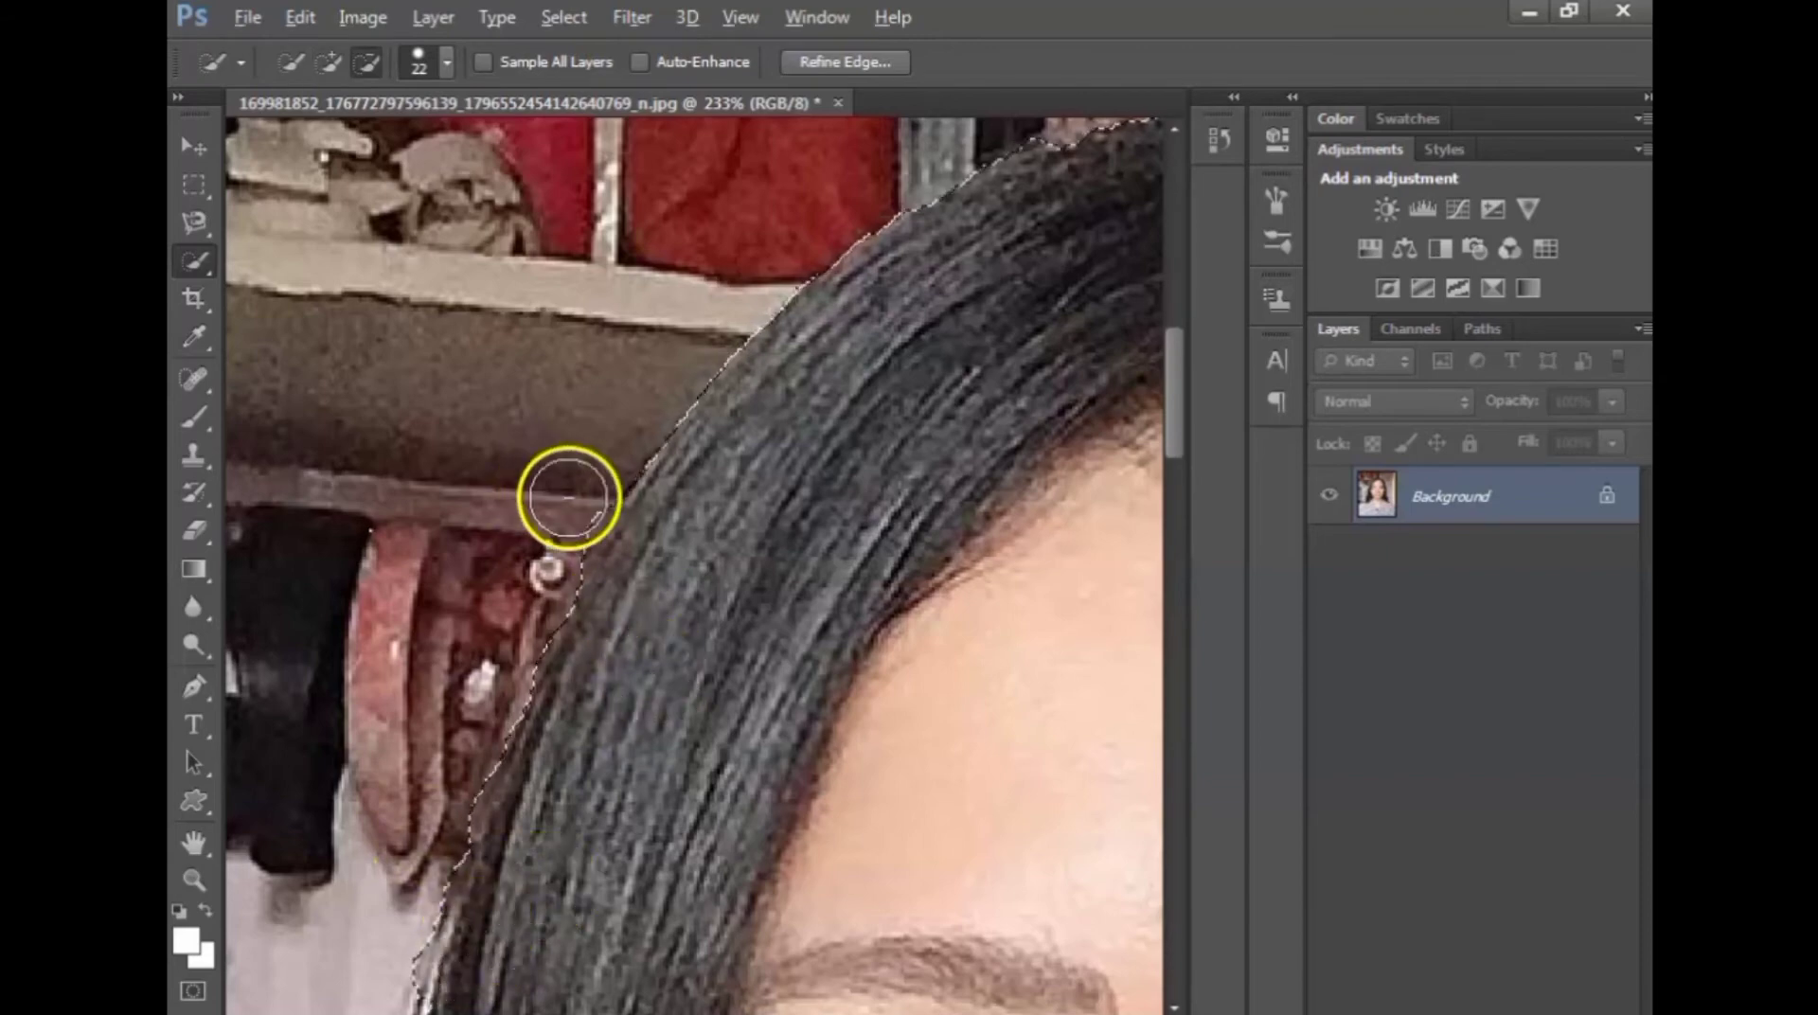
{"action": "scroll", "coordinate": [1177, 438], "scroll_direction": "down", "scroll_amount": 5}
{"action": "mouse_move", "coordinate": [1177, 438]}
{"action": "left_mouse_down"}
{"action": "mouse_move", "coordinate": [1158, 520]}
{"action": "mouse_move", "coordinate": [1174, 434]}
{"action": "left_mouse_up"}
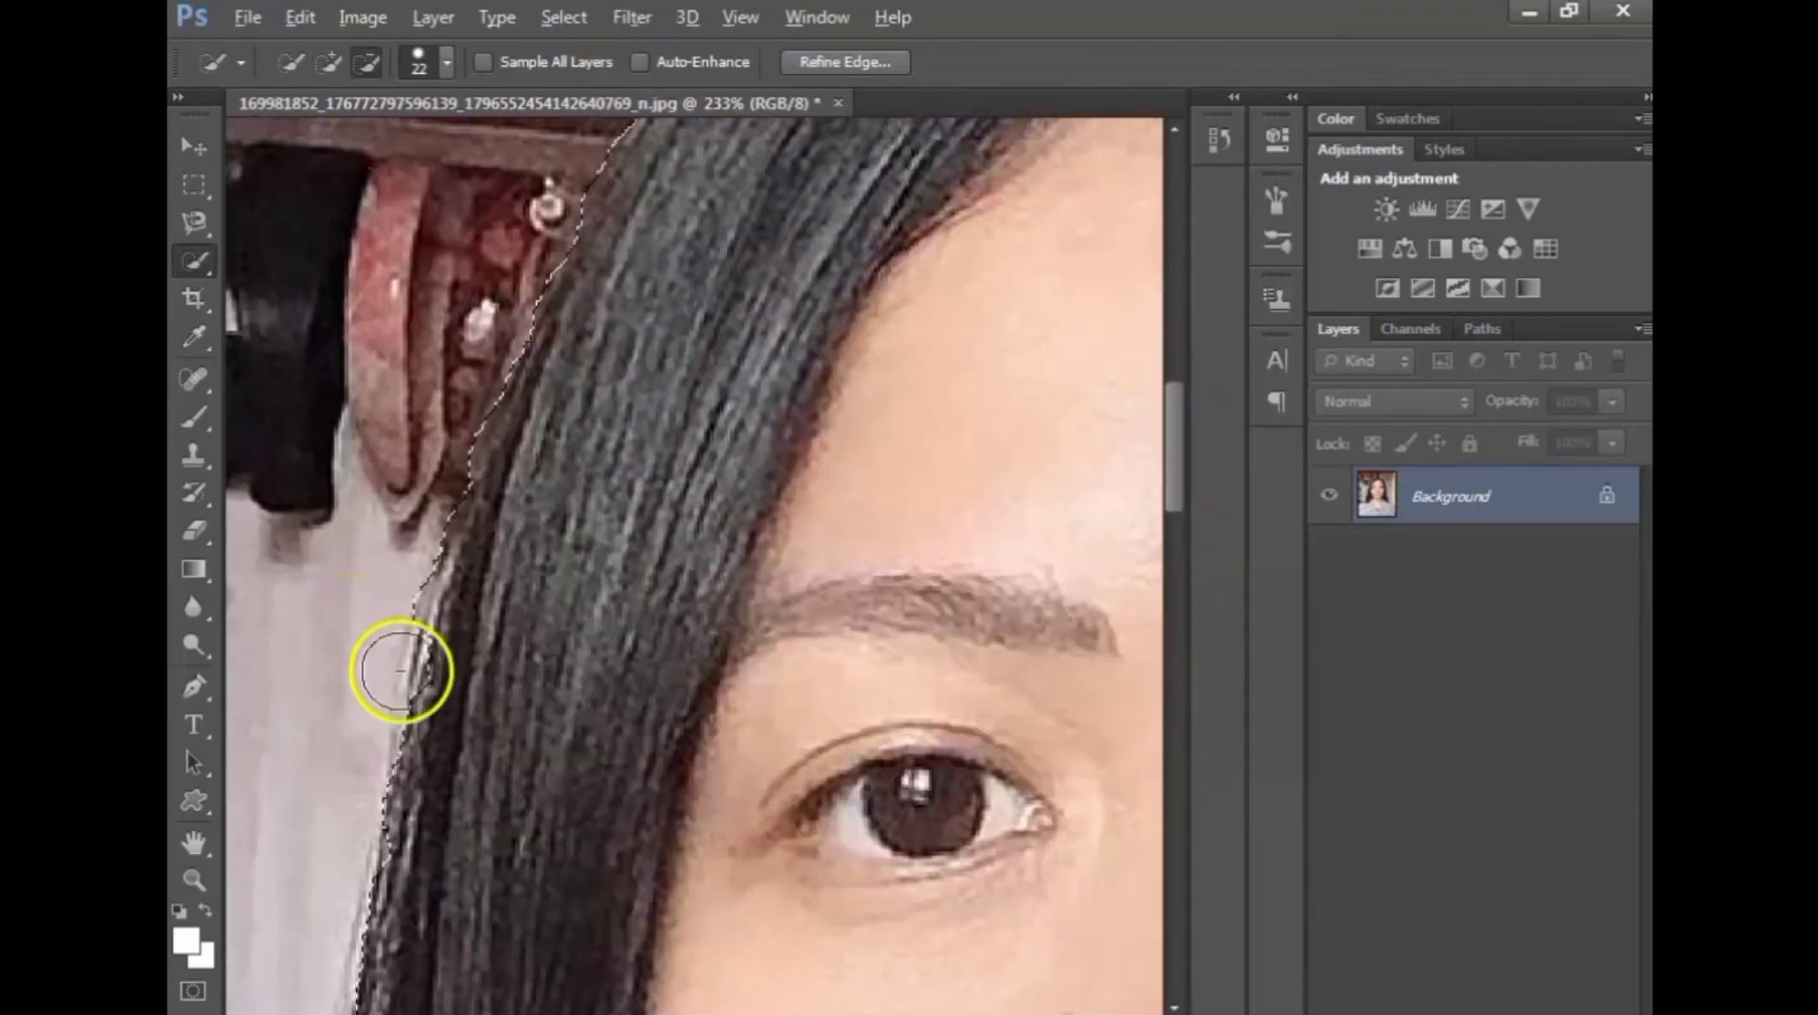
{"action": "key", "text": "alt"}
{"action": "left_click_drag", "start_coordinate": [435, 448], "coordinate": [479, 600]}
{"action": "scroll", "coordinate": [479, 600], "scroll_direction": "down", "scroll_amount": 2}
{"action": "scroll", "coordinate": [1179, 491], "scroll_direction": "down", "scroll_amount": 3}
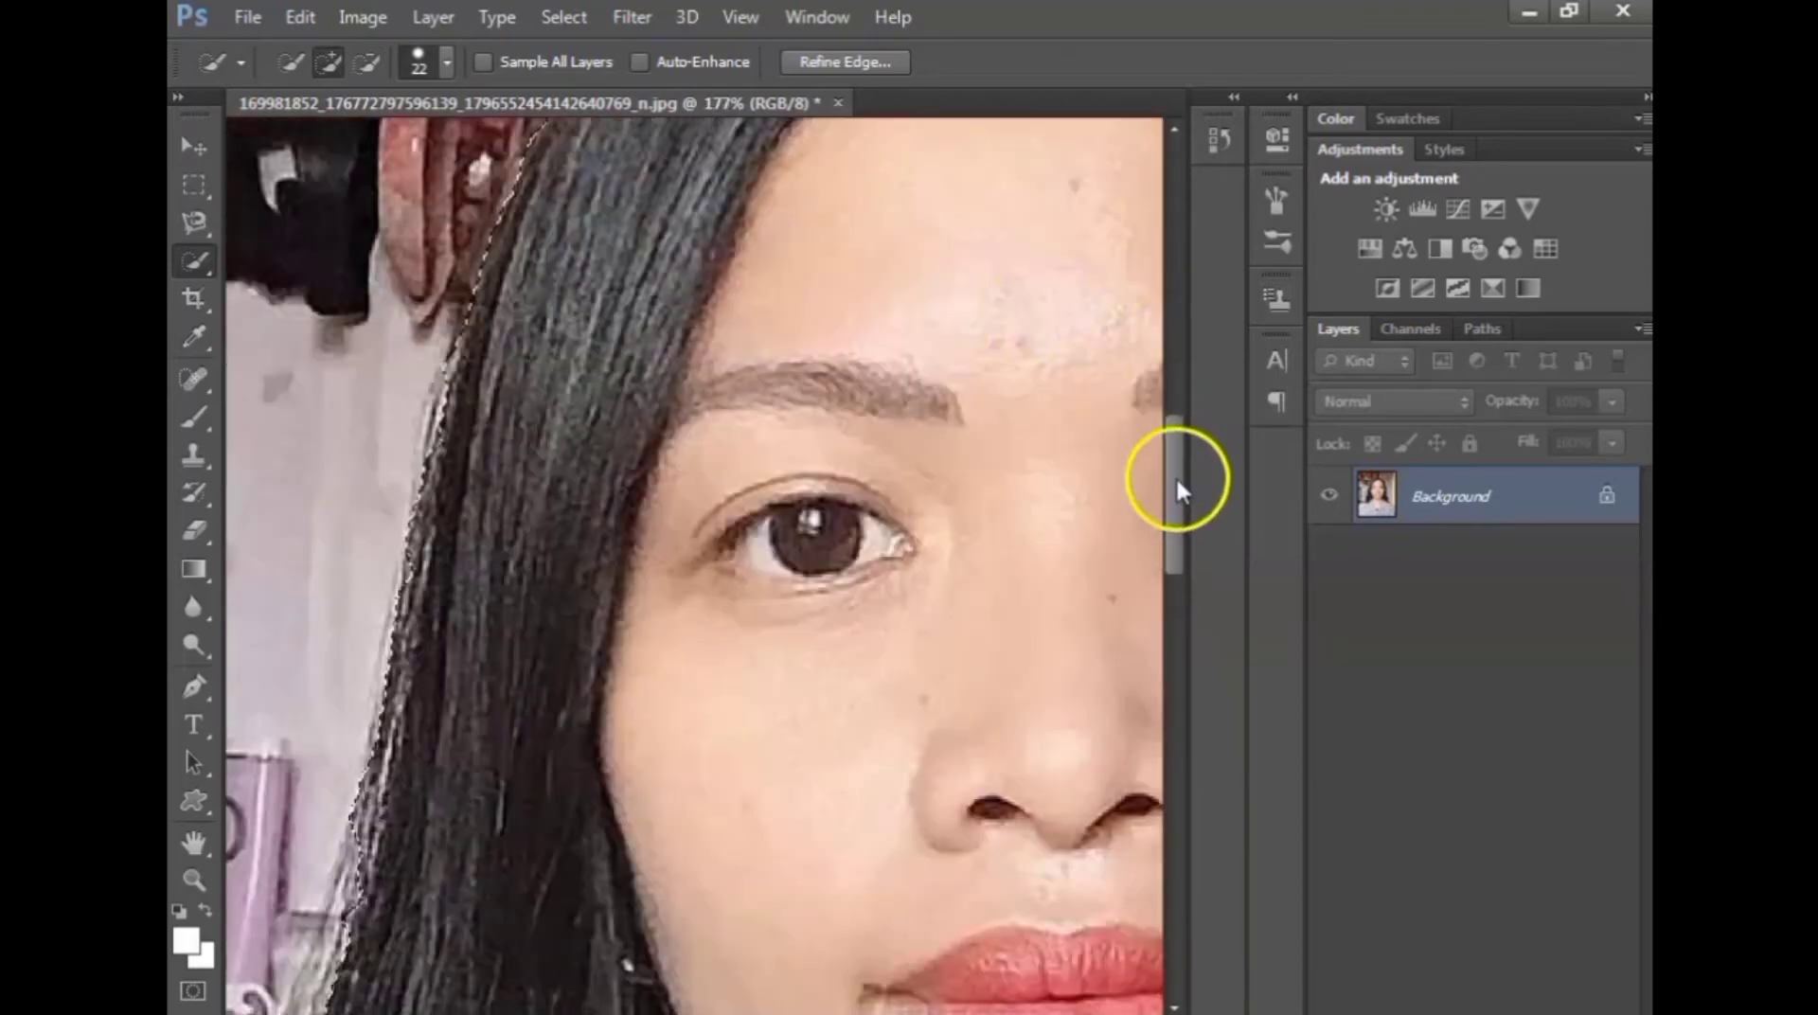
{"action": "scroll", "coordinate": [1179, 502], "scroll_direction": "down", "scroll_amount": 3}
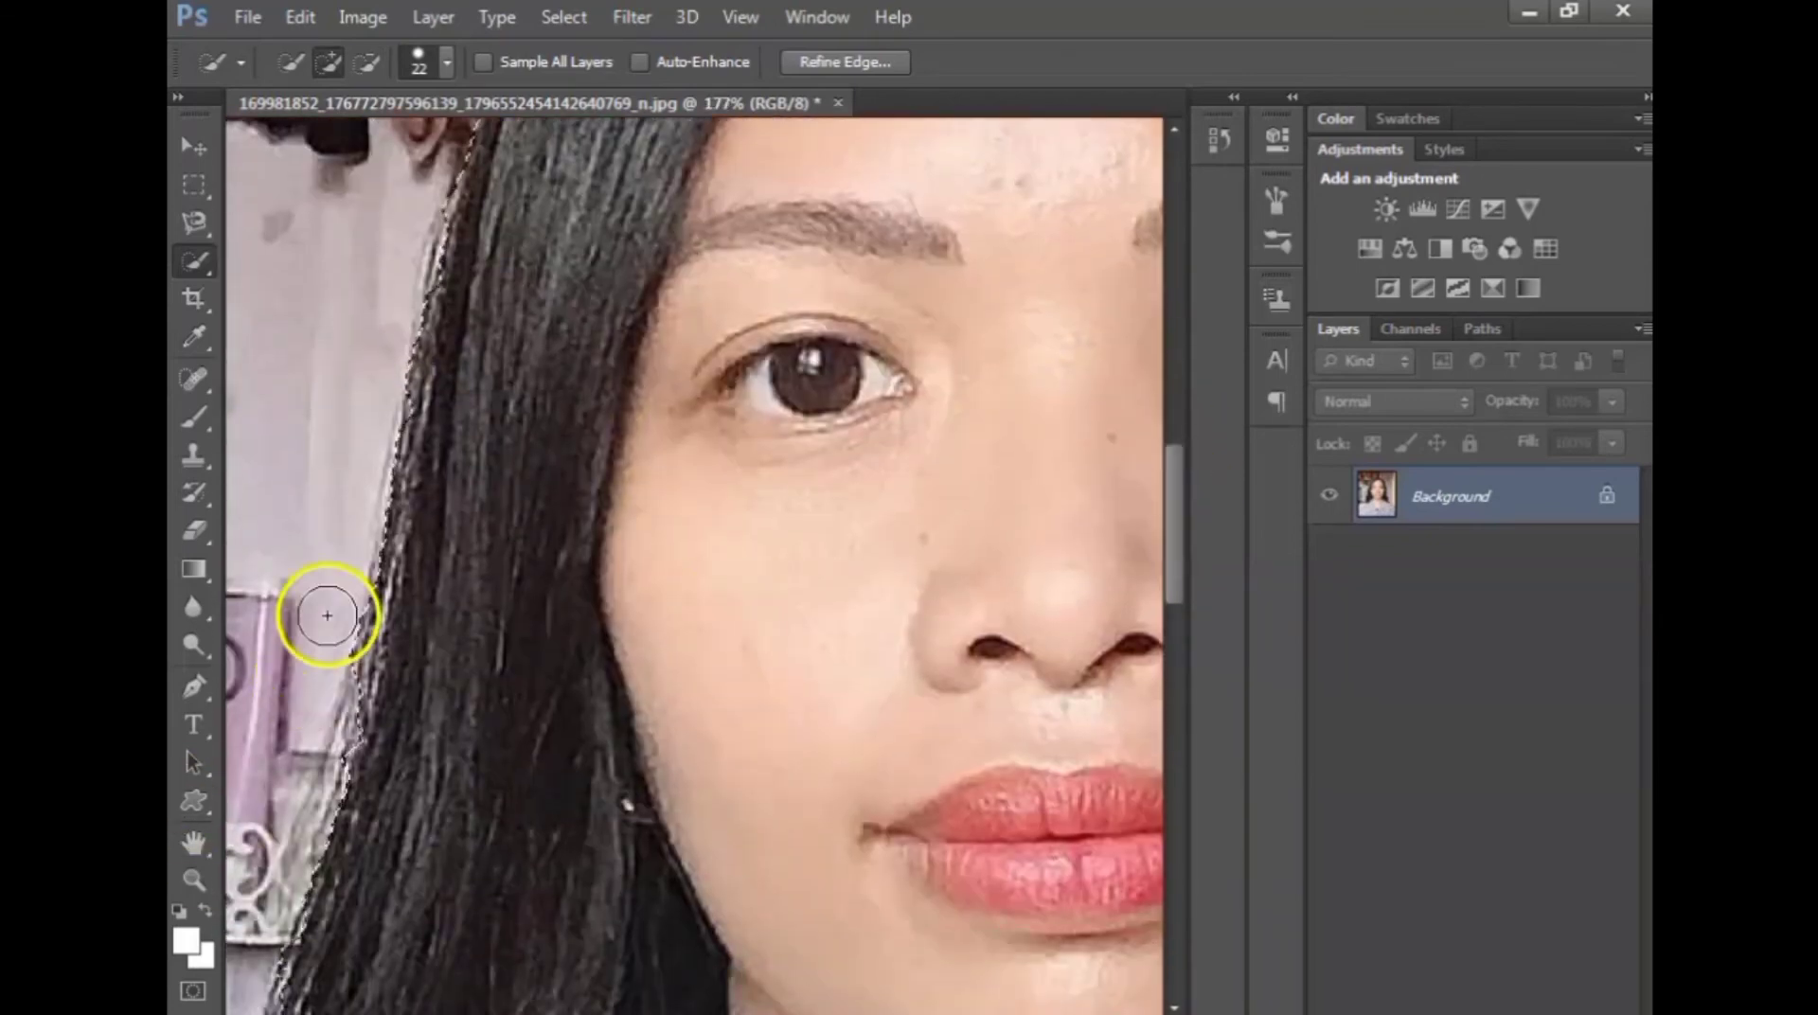
{"action": "mouse_move", "coordinate": [326, 615]}
{"action": "left_mouse_down"}
{"action": "mouse_move", "coordinate": [325, 690]}
{"action": "mouse_move", "coordinate": [378, 750]}
{"action": "mouse_move", "coordinate": [386, 698]}
{"action": "left_mouse_up"}
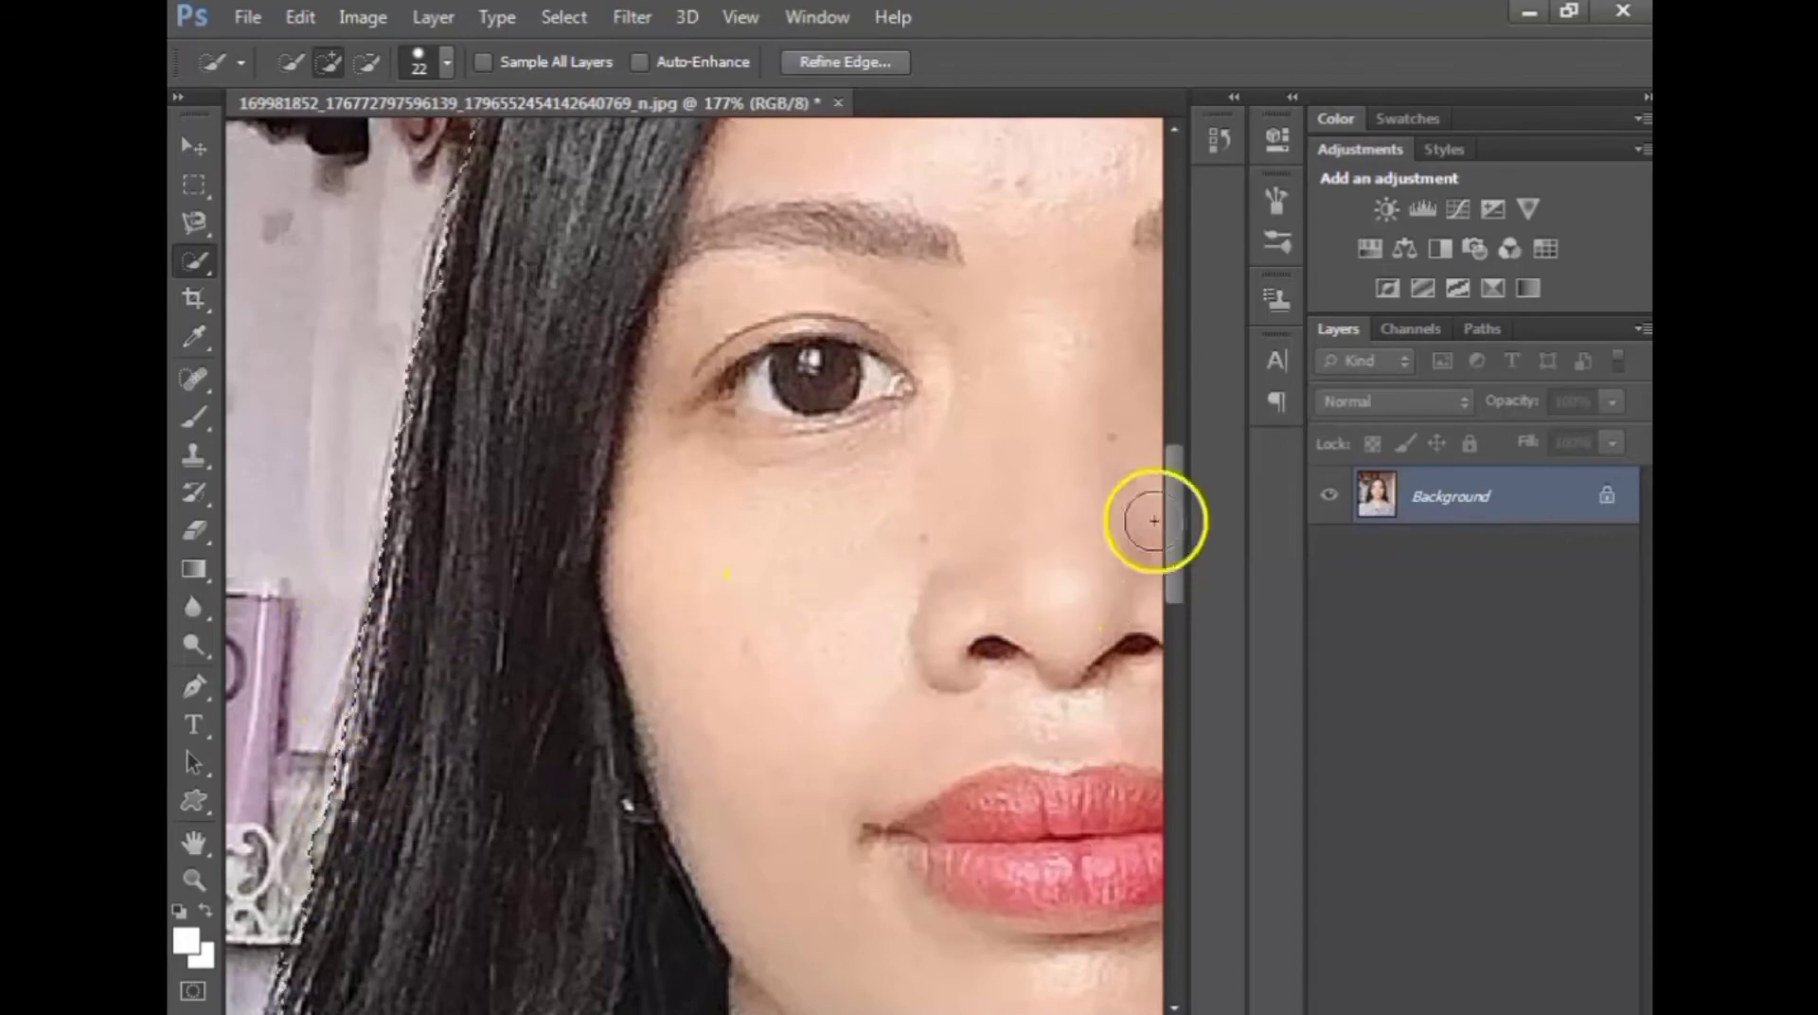
- Tighten the selection along the top of the head
{"action": "scroll", "coordinate": [1154, 520], "scroll_direction": "down", "scroll_amount": 8}
{"action": "scroll", "coordinate": [284, 426], "scroll_direction": "down", "scroll_amount": 5}
{"action": "scroll", "coordinate": [319, 685], "scroll_direction": "left", "scroll_amount": 5}
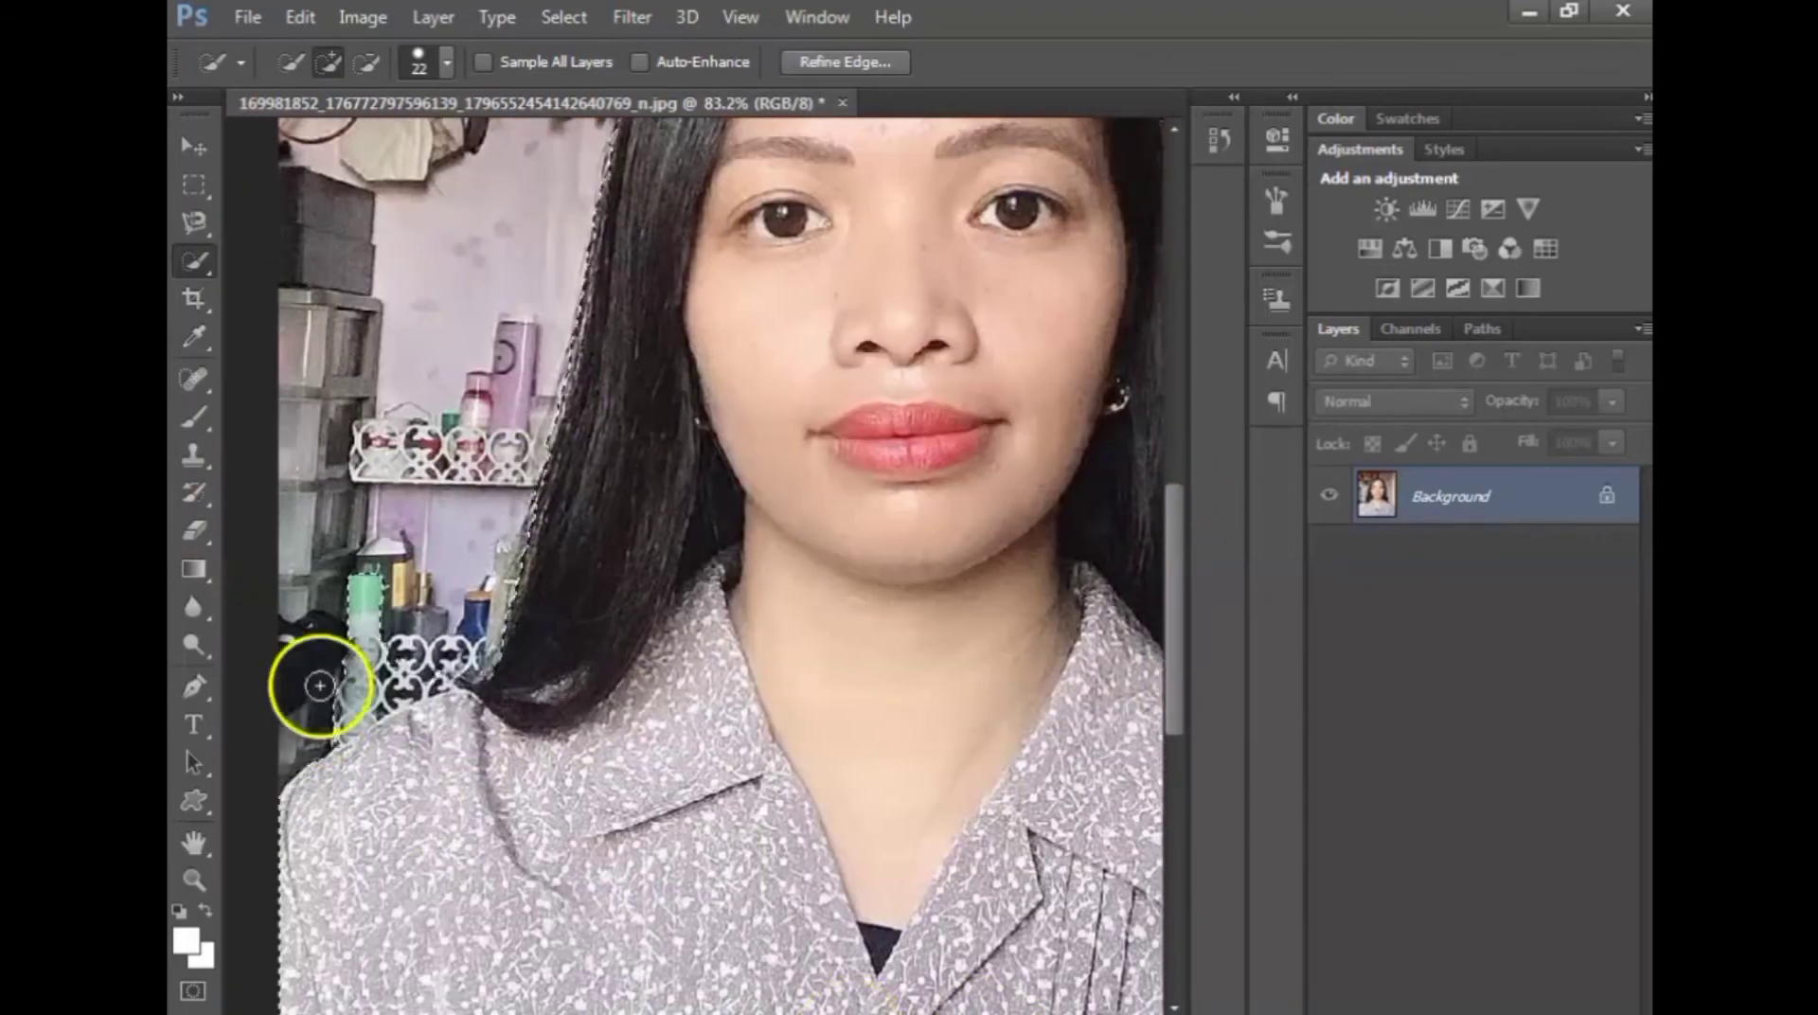
{"action": "scroll", "coordinate": [319, 684], "scroll_direction": "up", "scroll_amount": 4}
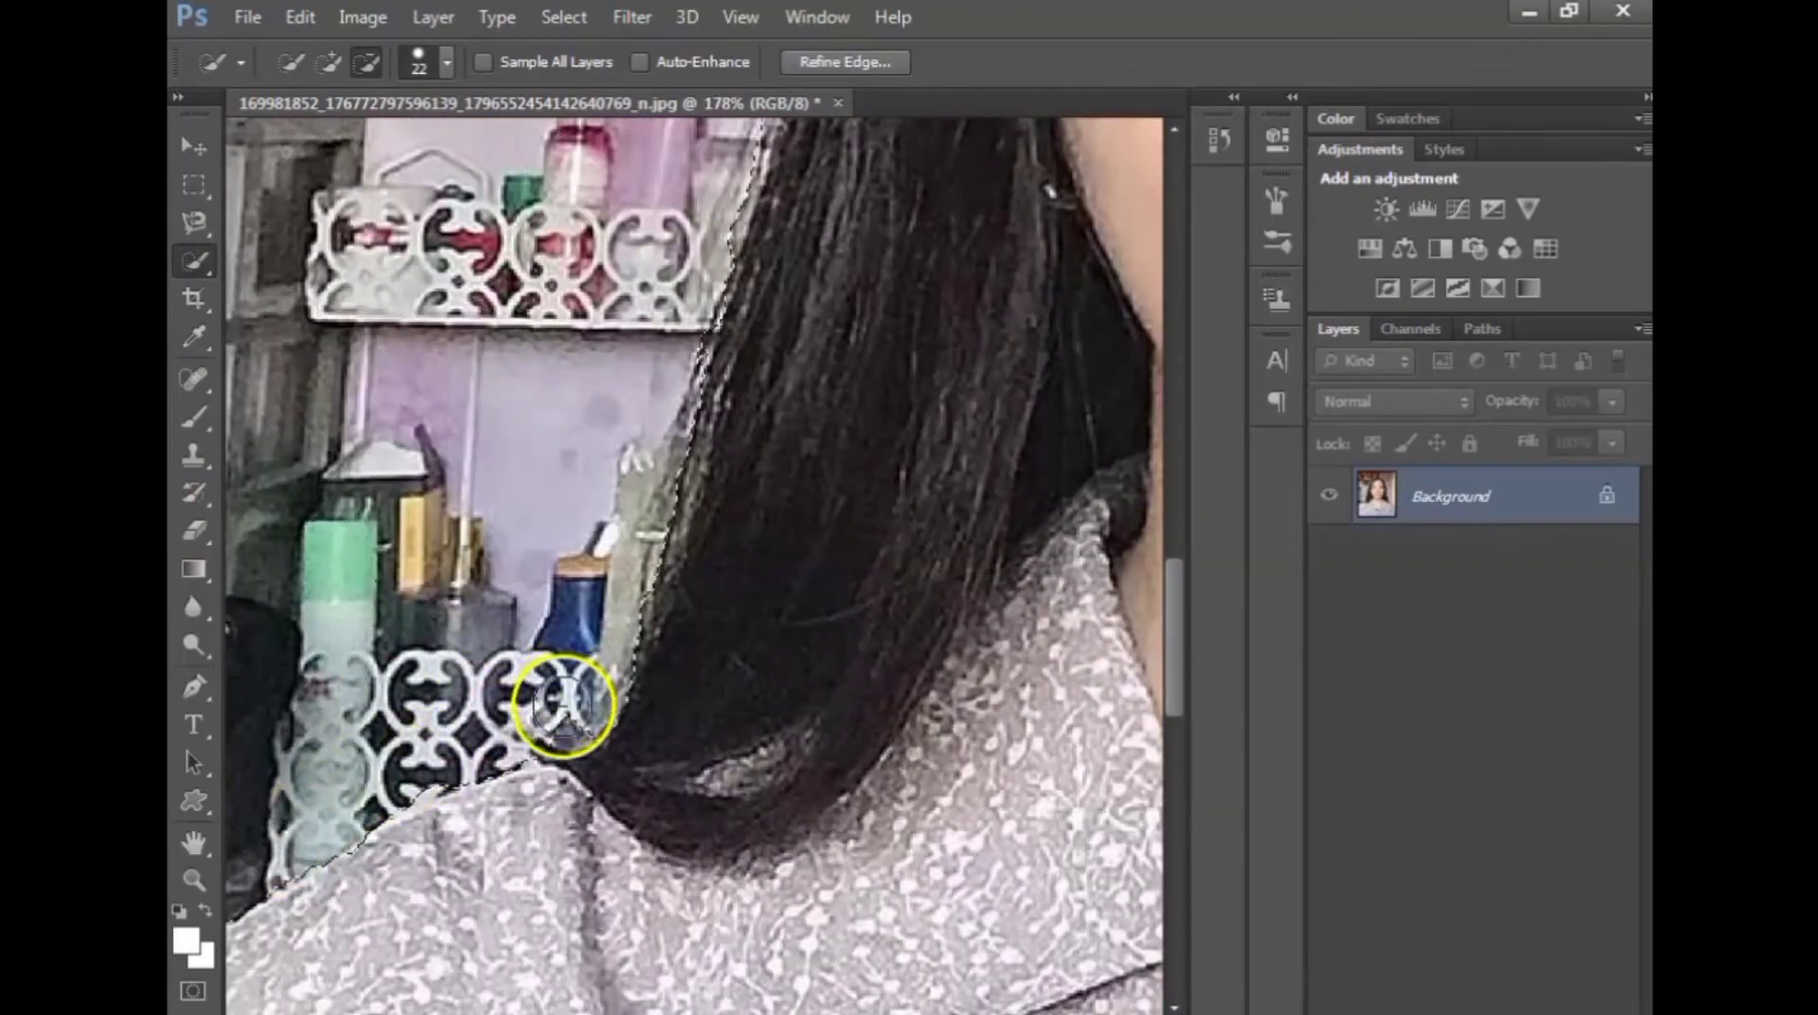
{"action": "scroll", "coordinate": [568, 710], "scroll_direction": "down", "scroll_amount": 3}
{"action": "scroll", "coordinate": [649, 475], "scroll_direction": "down", "scroll_amount": 2}
{"action": "scroll", "coordinate": [730, 568], "scroll_direction": "down", "scroll_amount": 2}
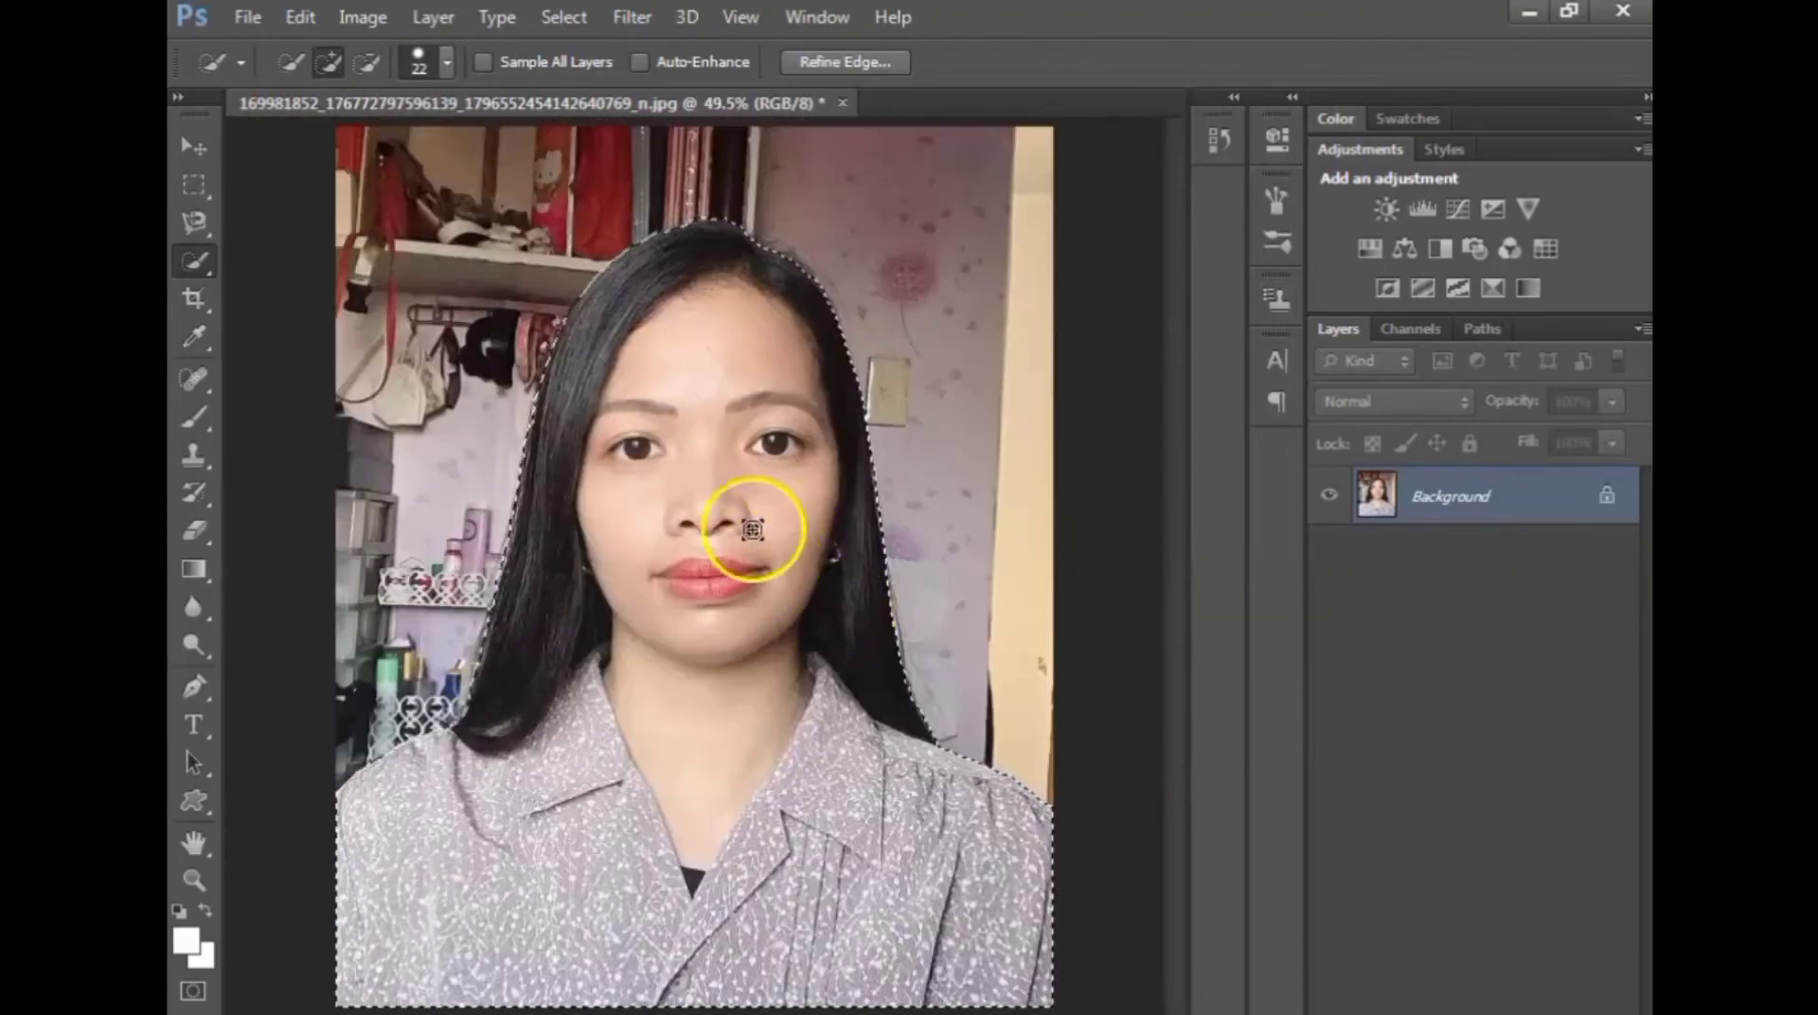
{"action": "scroll", "coordinate": [753, 529], "scroll_direction": "up", "scroll_amount": 4}
{"action": "scroll", "coordinate": [1177, 439], "scroll_direction": "up", "scroll_amount": 2}
{"action": "scroll", "coordinate": [649, 284], "scroll_direction": "up", "scroll_amount": 1}
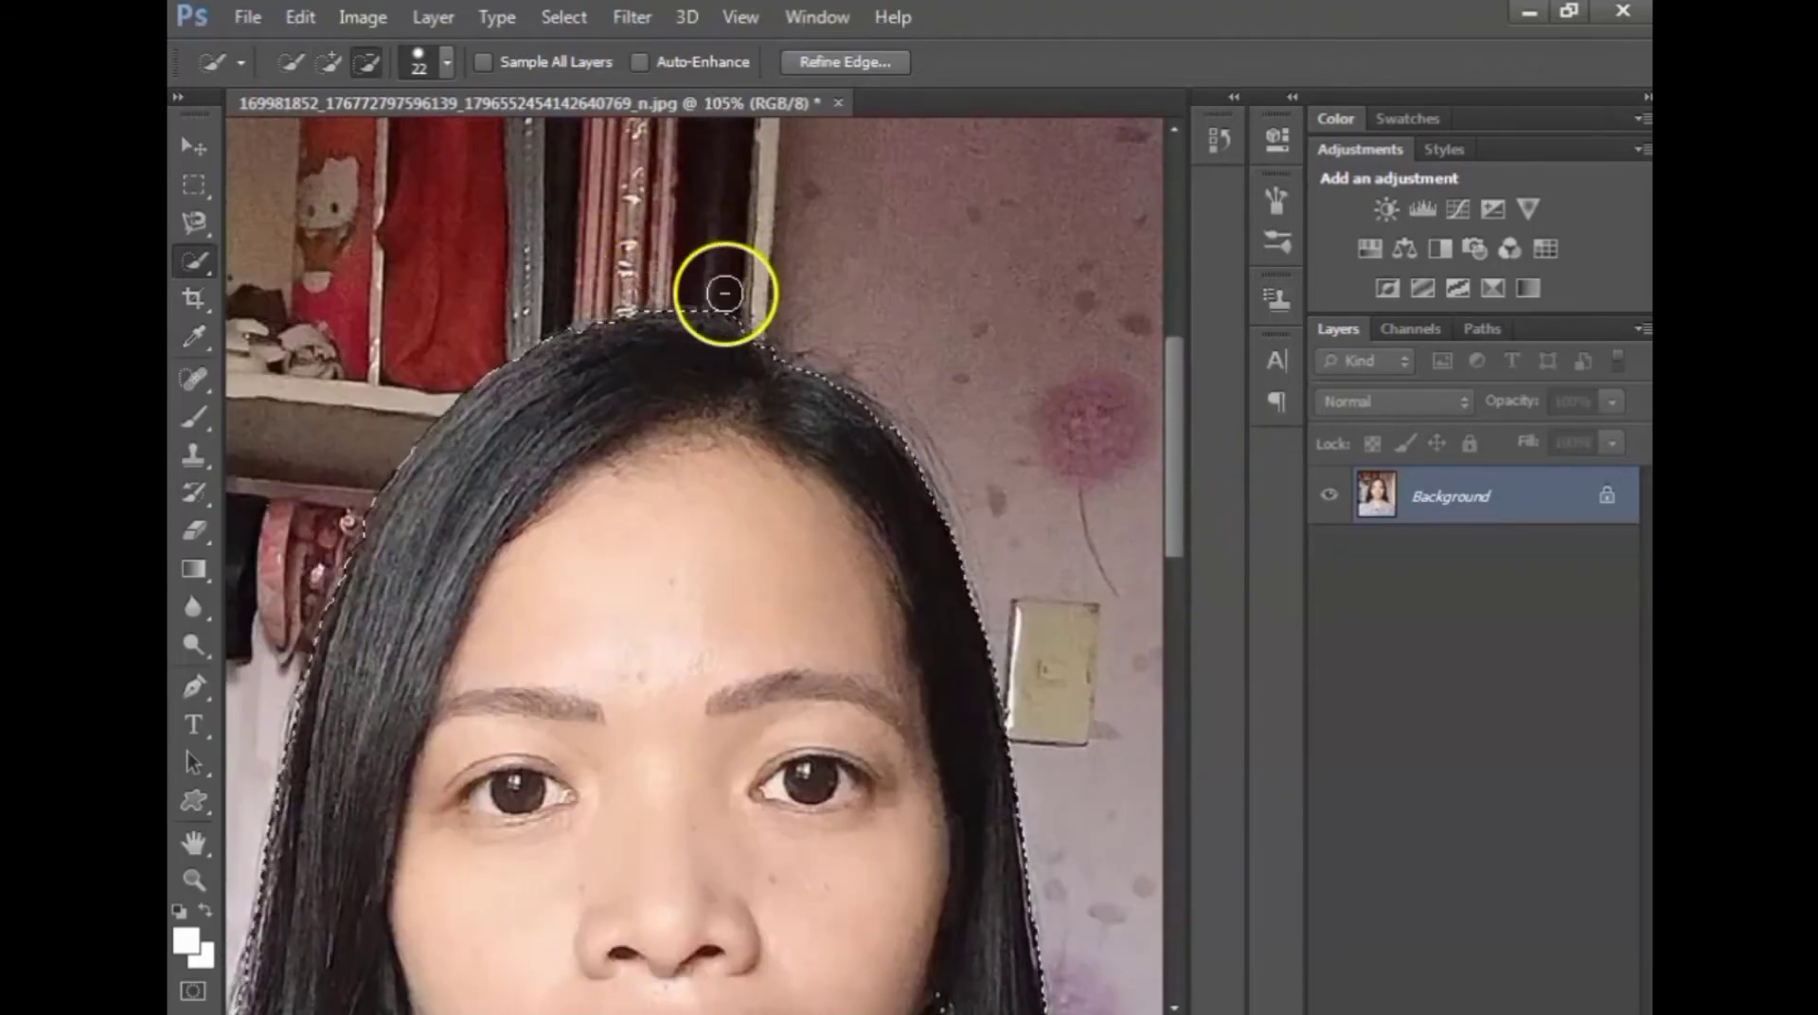
{"action": "mouse_move", "coordinate": [725, 294]}
{"action": "left_mouse_down"}
{"action": "mouse_move", "coordinate": [609, 292]}
{"action": "mouse_move", "coordinate": [722, 297]}
{"action": "mouse_move", "coordinate": [783, 333]}
{"action": "mouse_move", "coordinate": [728, 372]}
{"action": "left_mouse_up"}
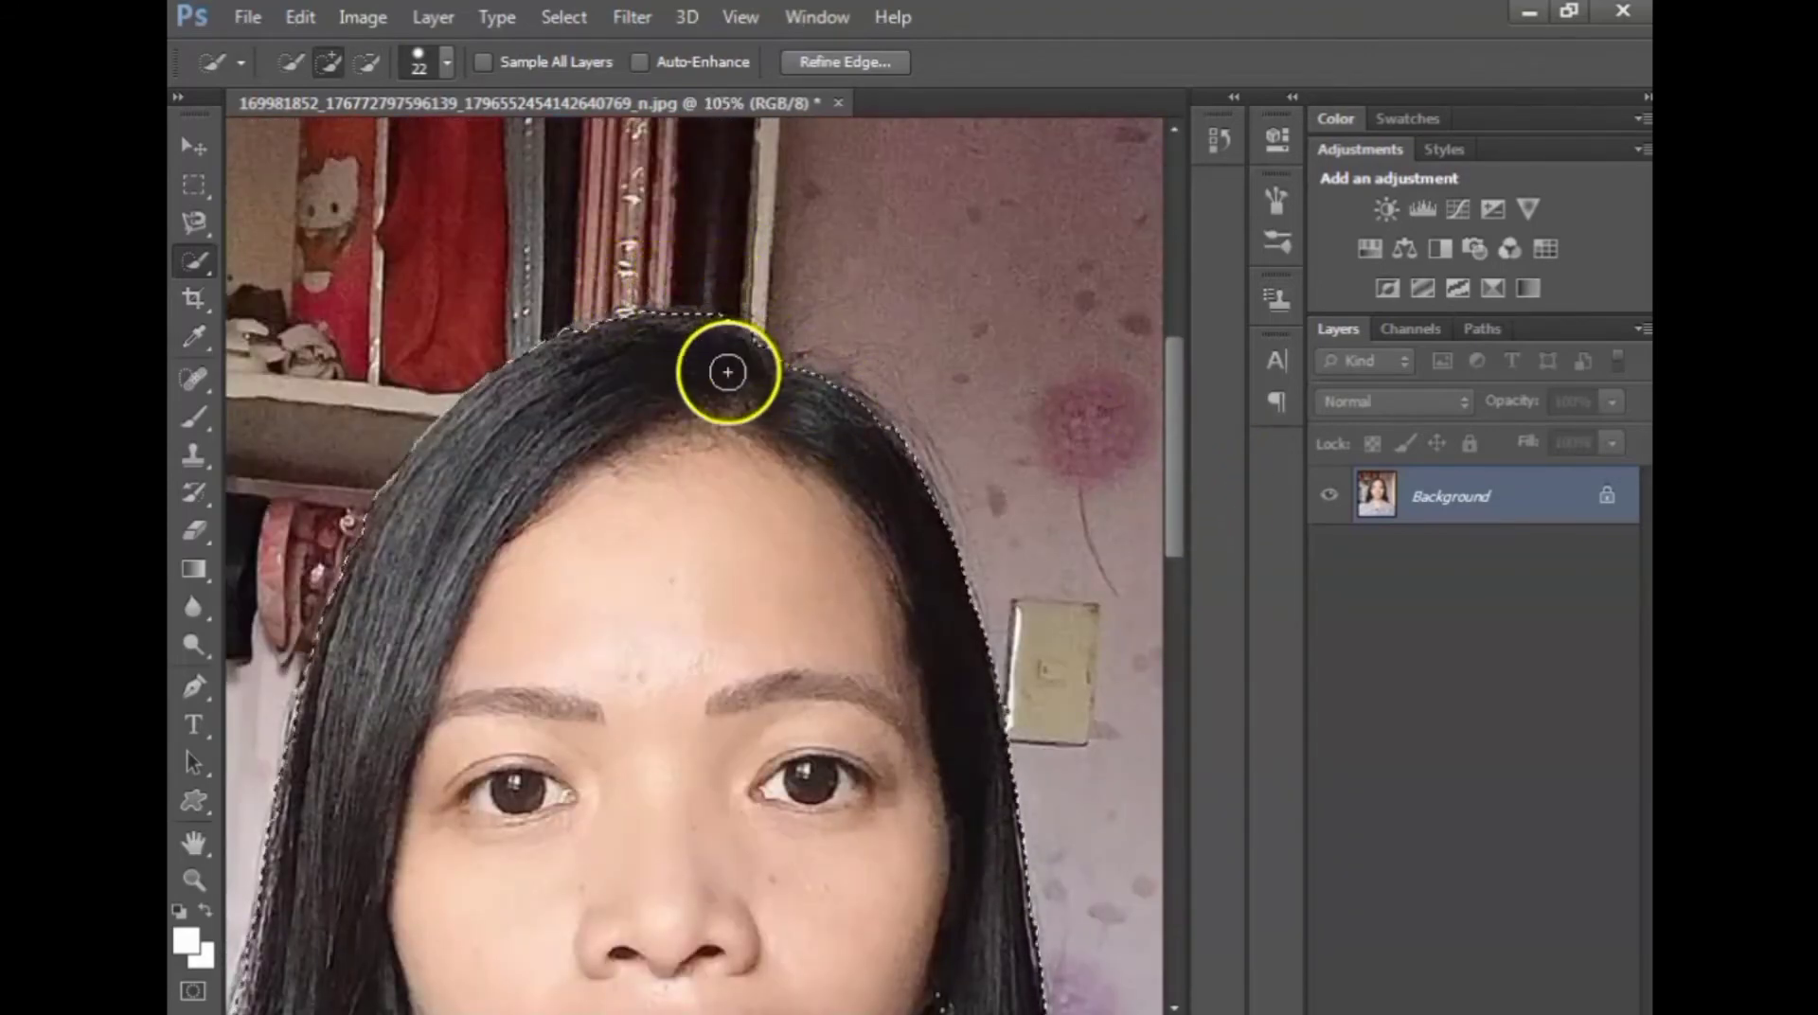
{"action": "scroll", "coordinate": [796, 309], "scroll_direction": "down", "scroll_amount": 1}
{"action": "scroll", "coordinate": [795, 308], "scroll_direction": "down", "scroll_amount": 1}
{"action": "scroll", "coordinate": [730, 447], "scroll_direction": "down", "scroll_amount": 1}
{"action": "scroll", "coordinate": [725, 458], "scroll_direction": "down", "scroll_amount": 1}
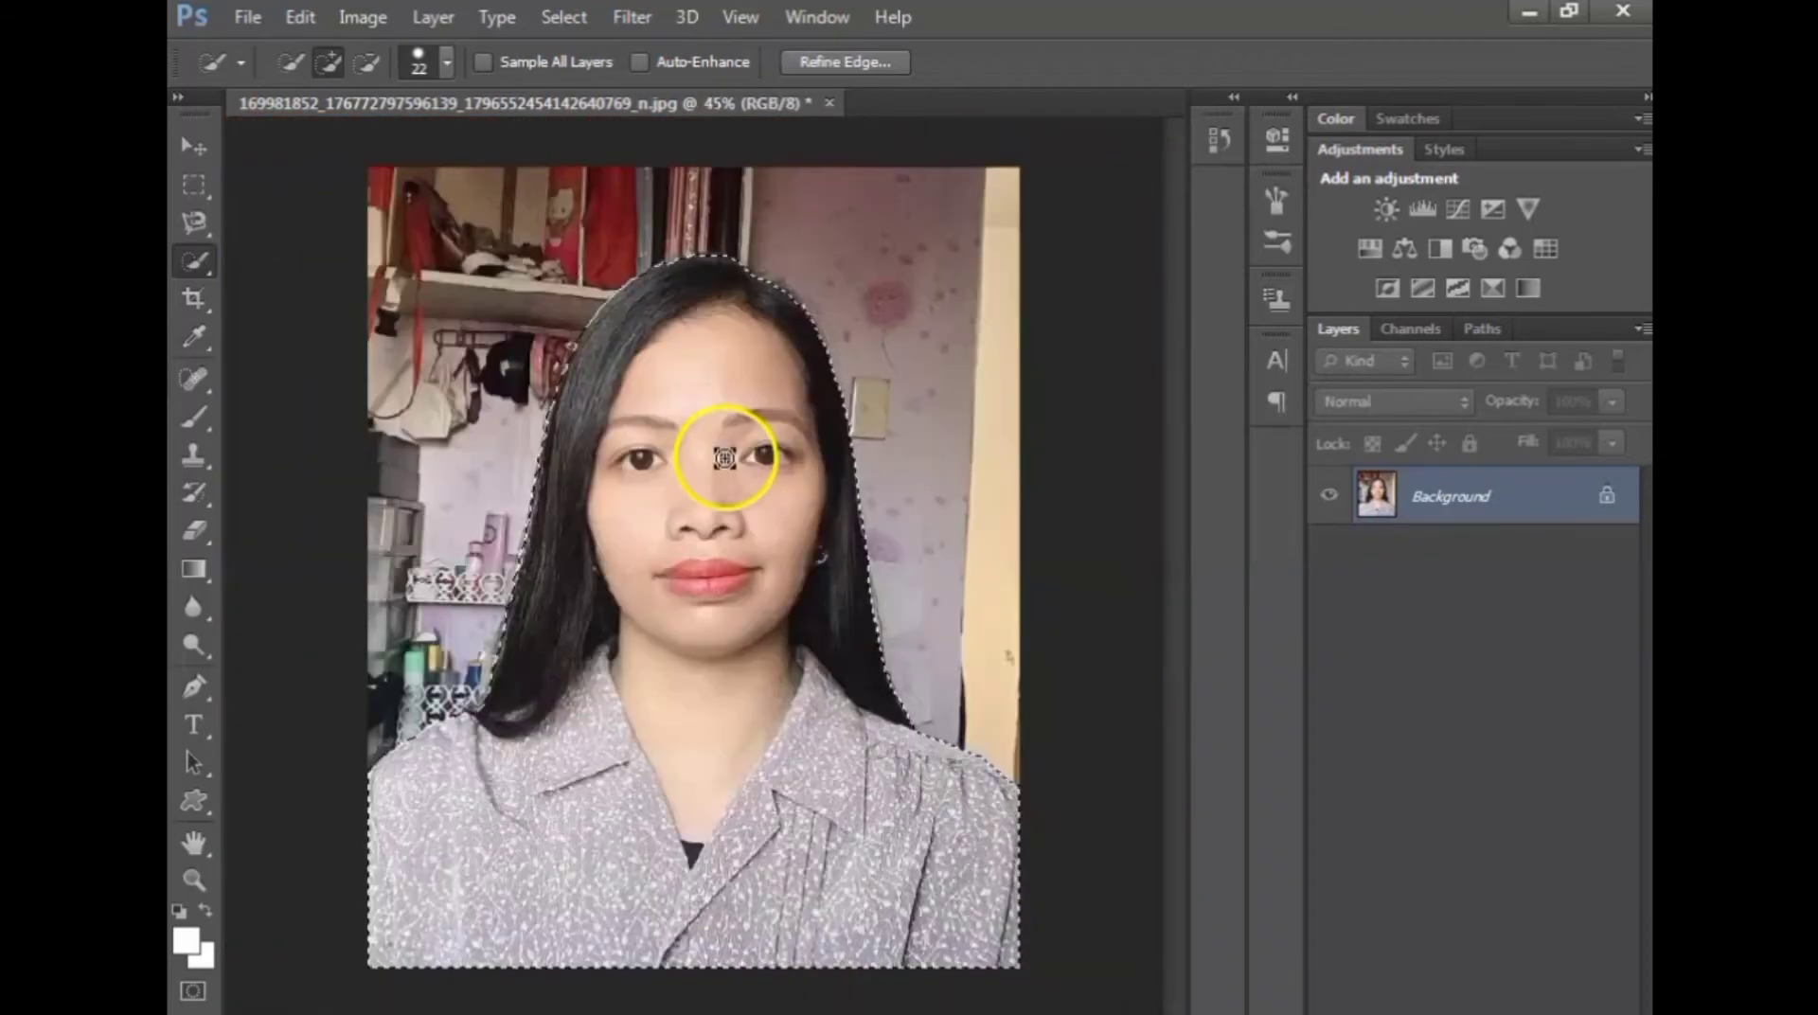
{"action": "right_click", "coordinate": [725, 459]}
{"action": "right_click", "coordinate": [649, 381]}
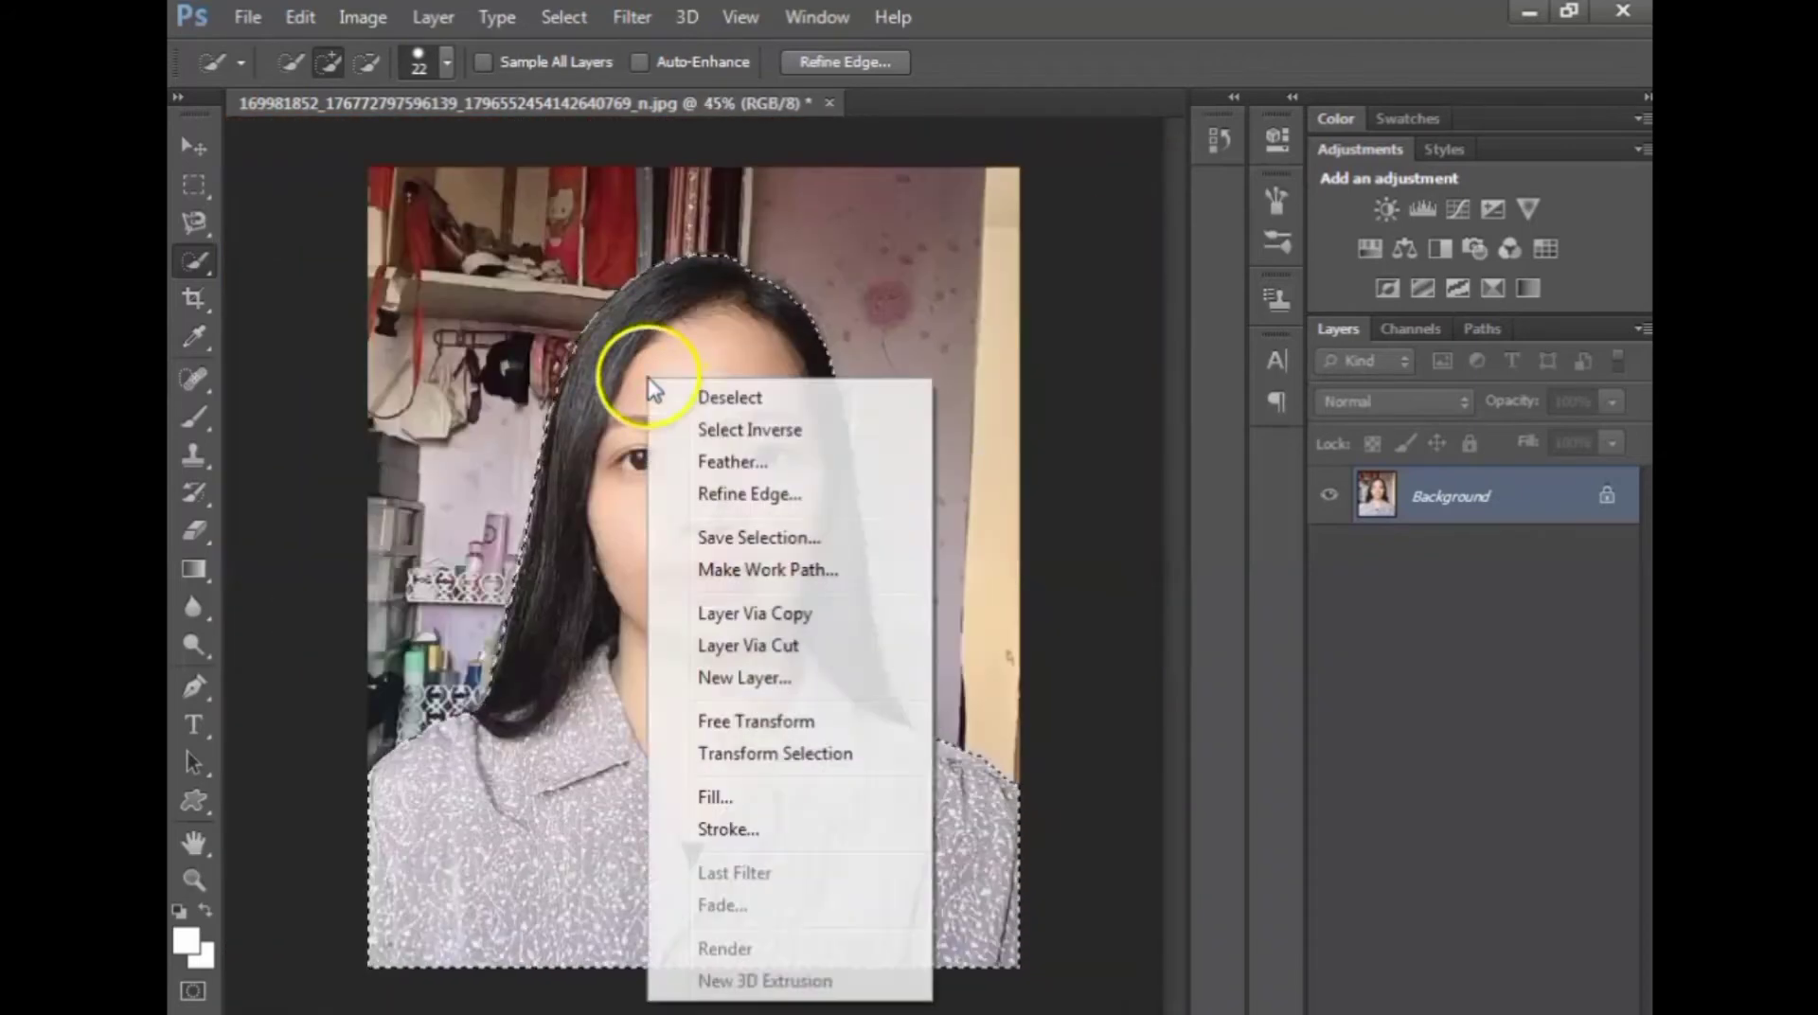
- Invert the selection and fill the background with white
{"action": "left_click", "coordinate": [738, 434]}
{"action": "scroll", "coordinate": [825, 264], "scroll_direction": "down", "scroll_amount": 1}
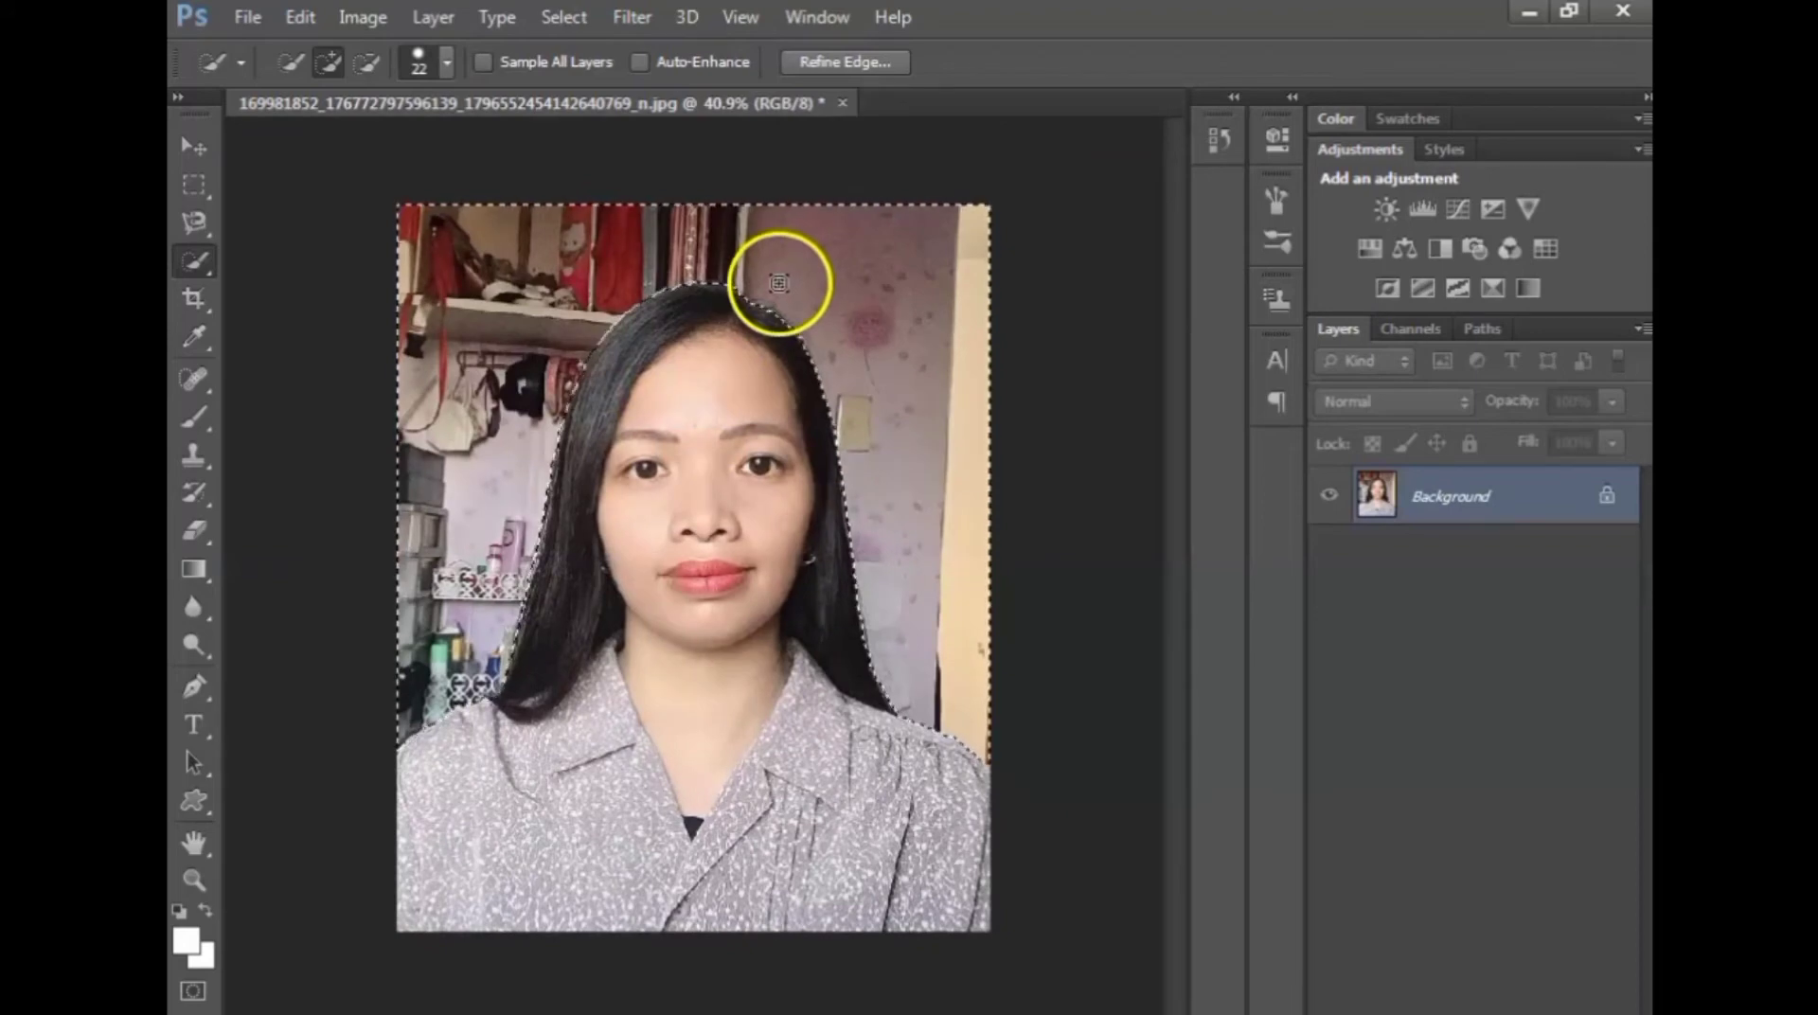
{"action": "key", "text": "shift+F5"}
{"action": "left_click", "coordinate": [1077, 298]}
{"action": "scroll", "coordinate": [707, 294], "scroll_direction": "up", "scroll_amount": 2}
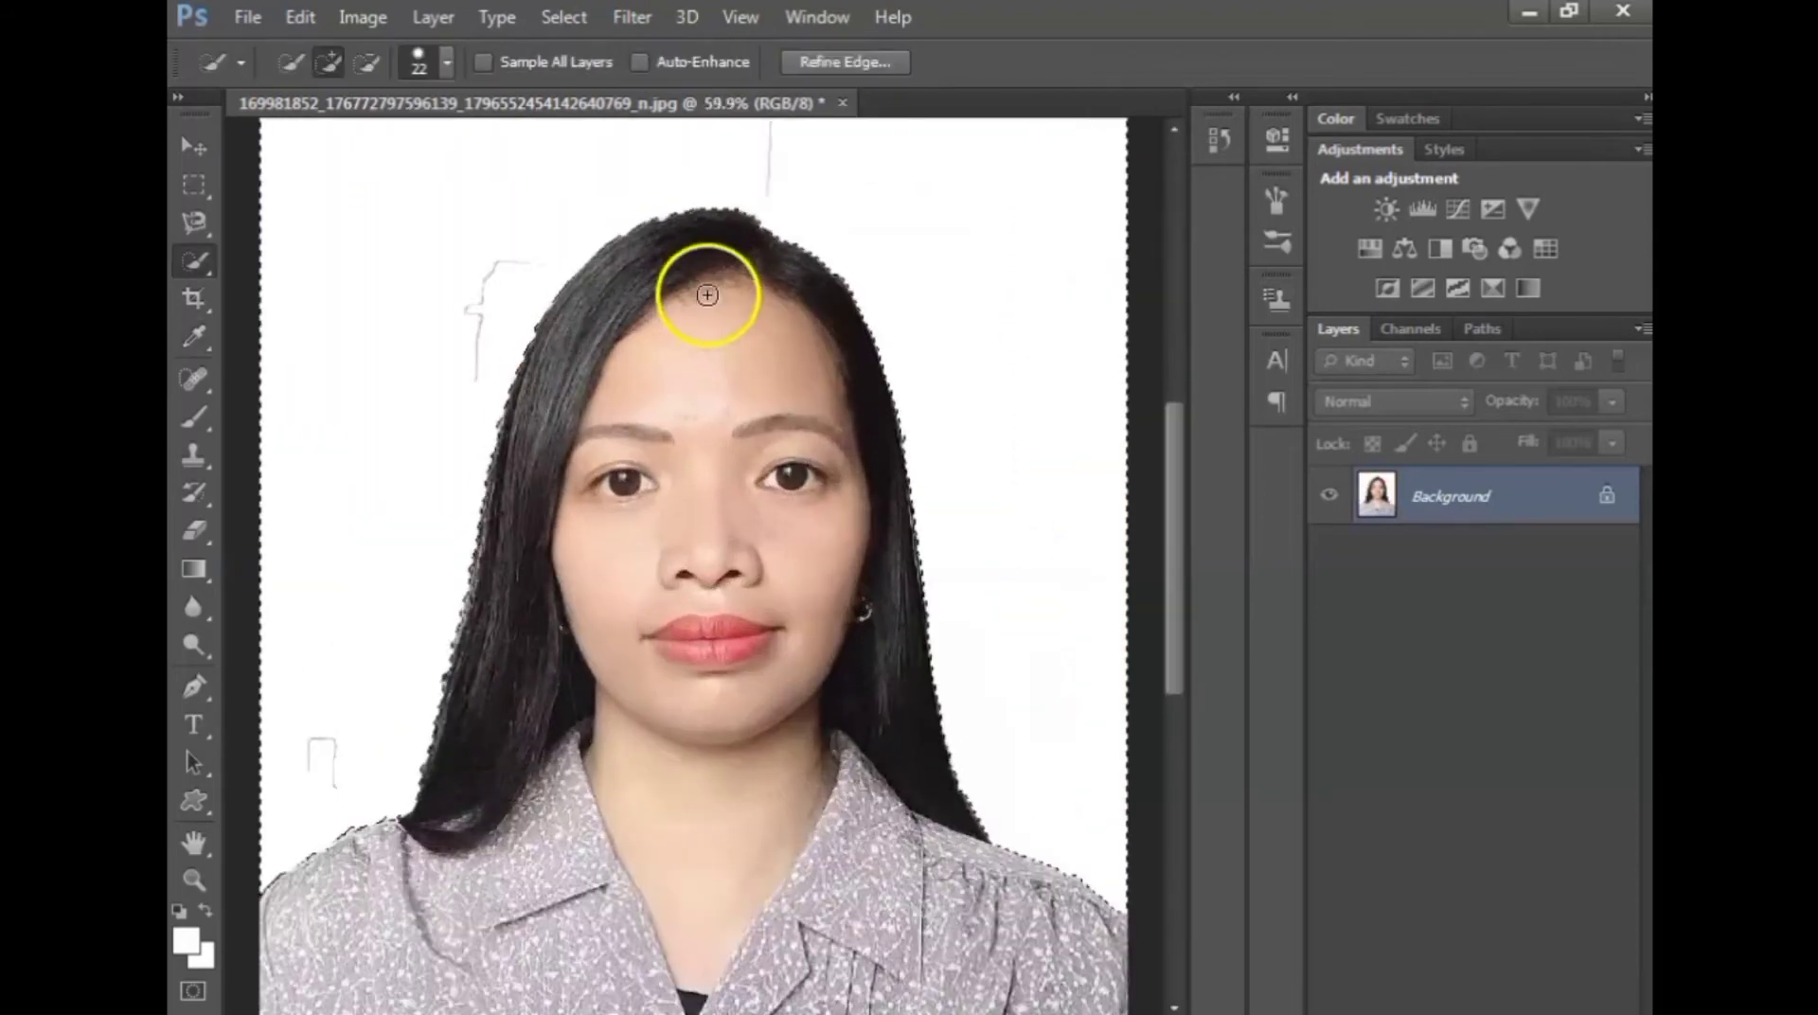
{"action": "scroll", "coordinate": [710, 289], "scroll_direction": "down", "scroll_amount": 3}
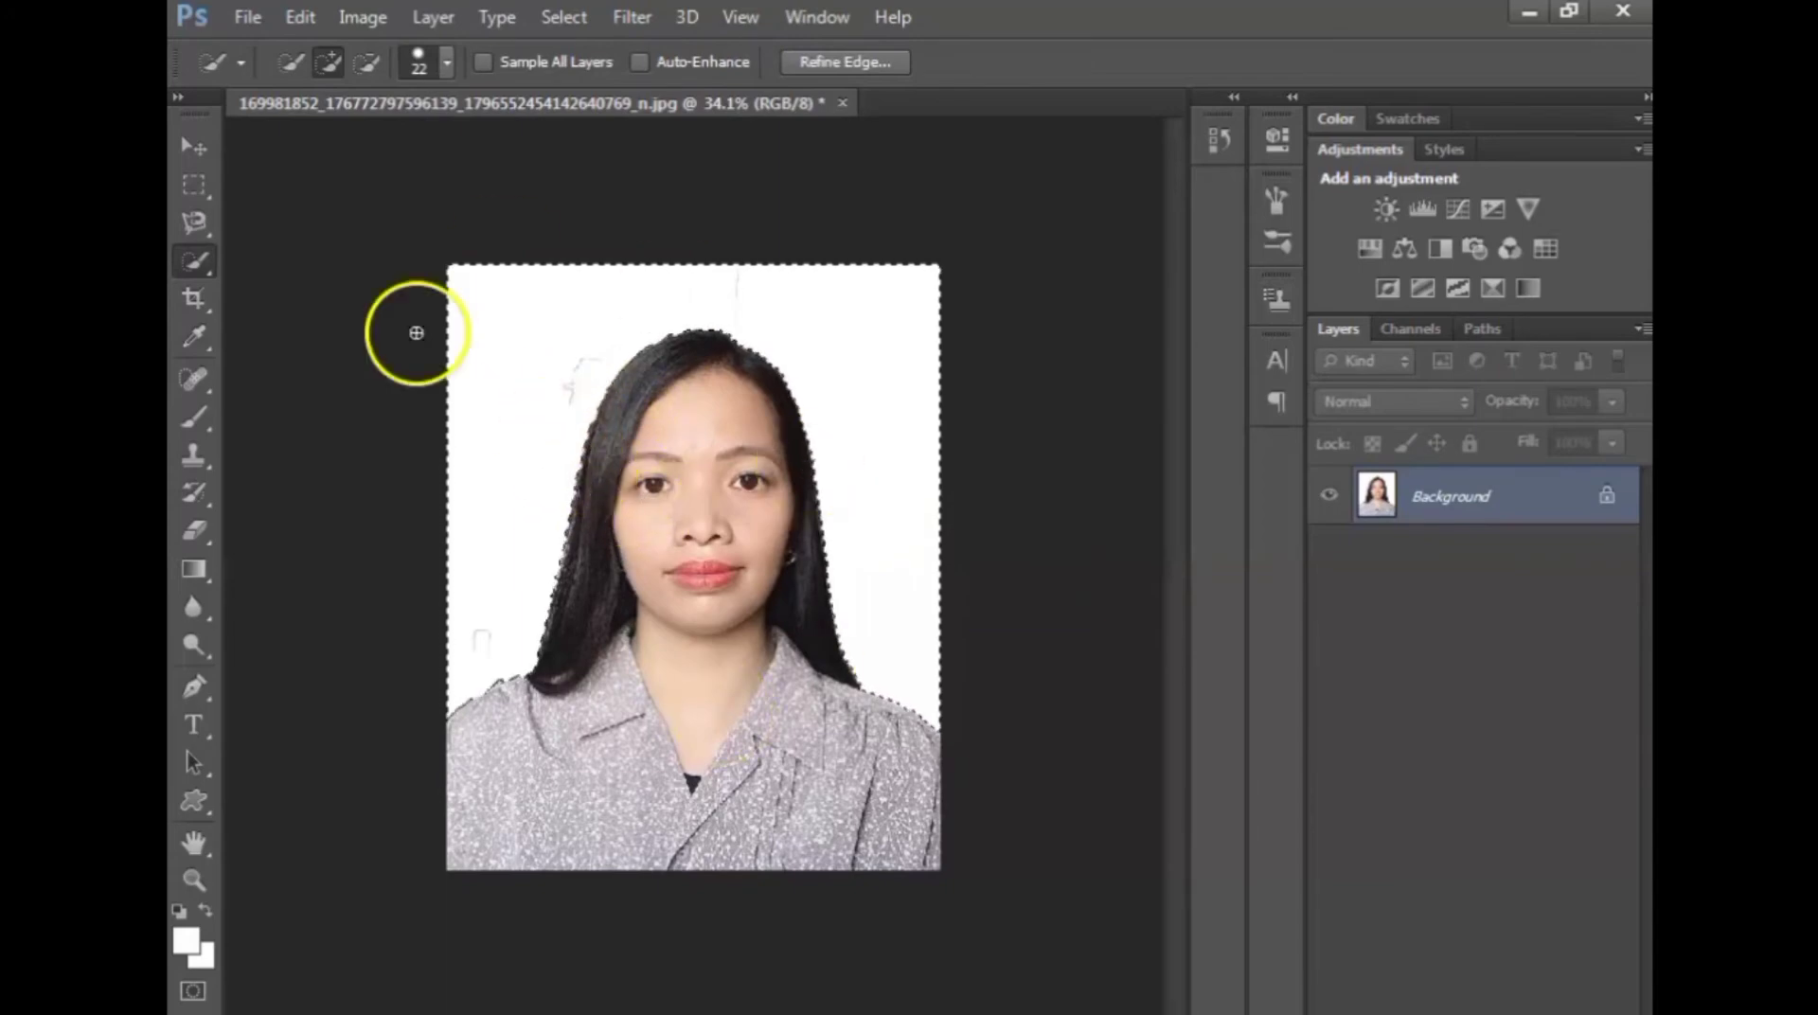
{"action": "scroll", "coordinate": [544, 452], "scroll_direction": "up", "scroll_amount": 3}
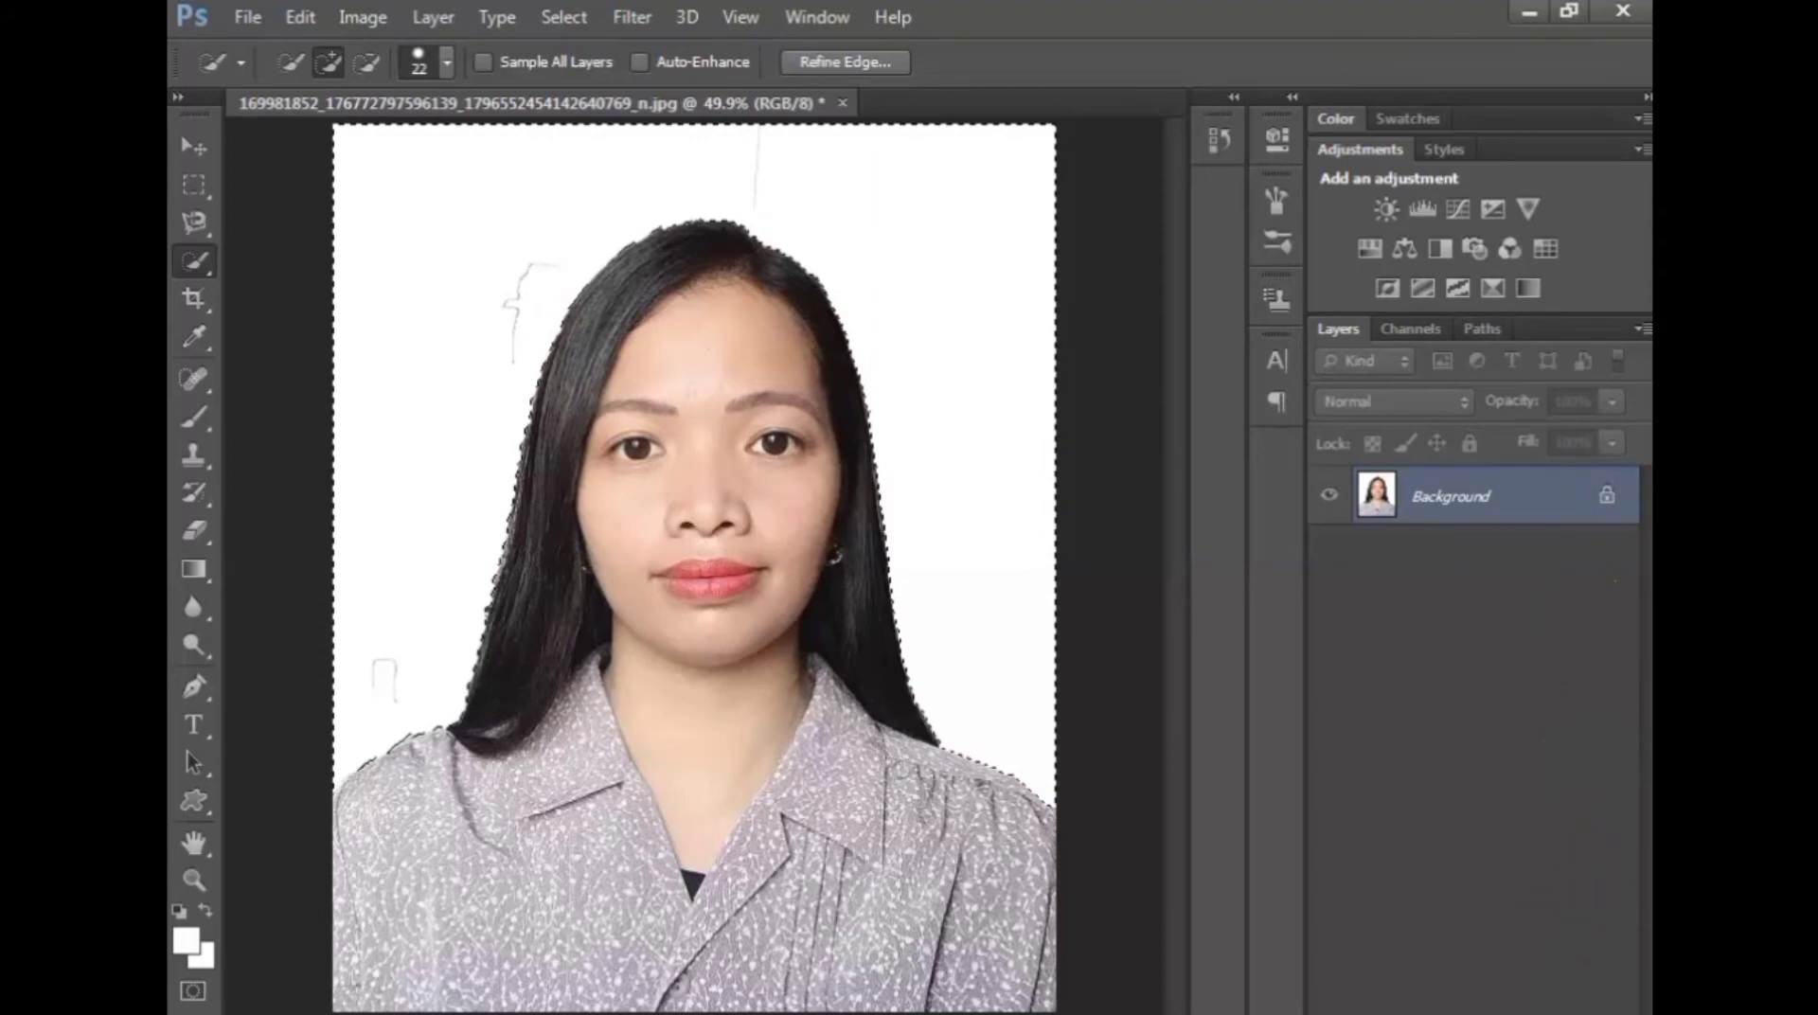
- Unlock the Background as Layer 0 and delete the white background to transparency
{"action": "left_click", "coordinate": [1606, 496]}
{"action": "scroll", "coordinate": [779, 293], "scroll_direction": "down", "scroll_amount": 1}
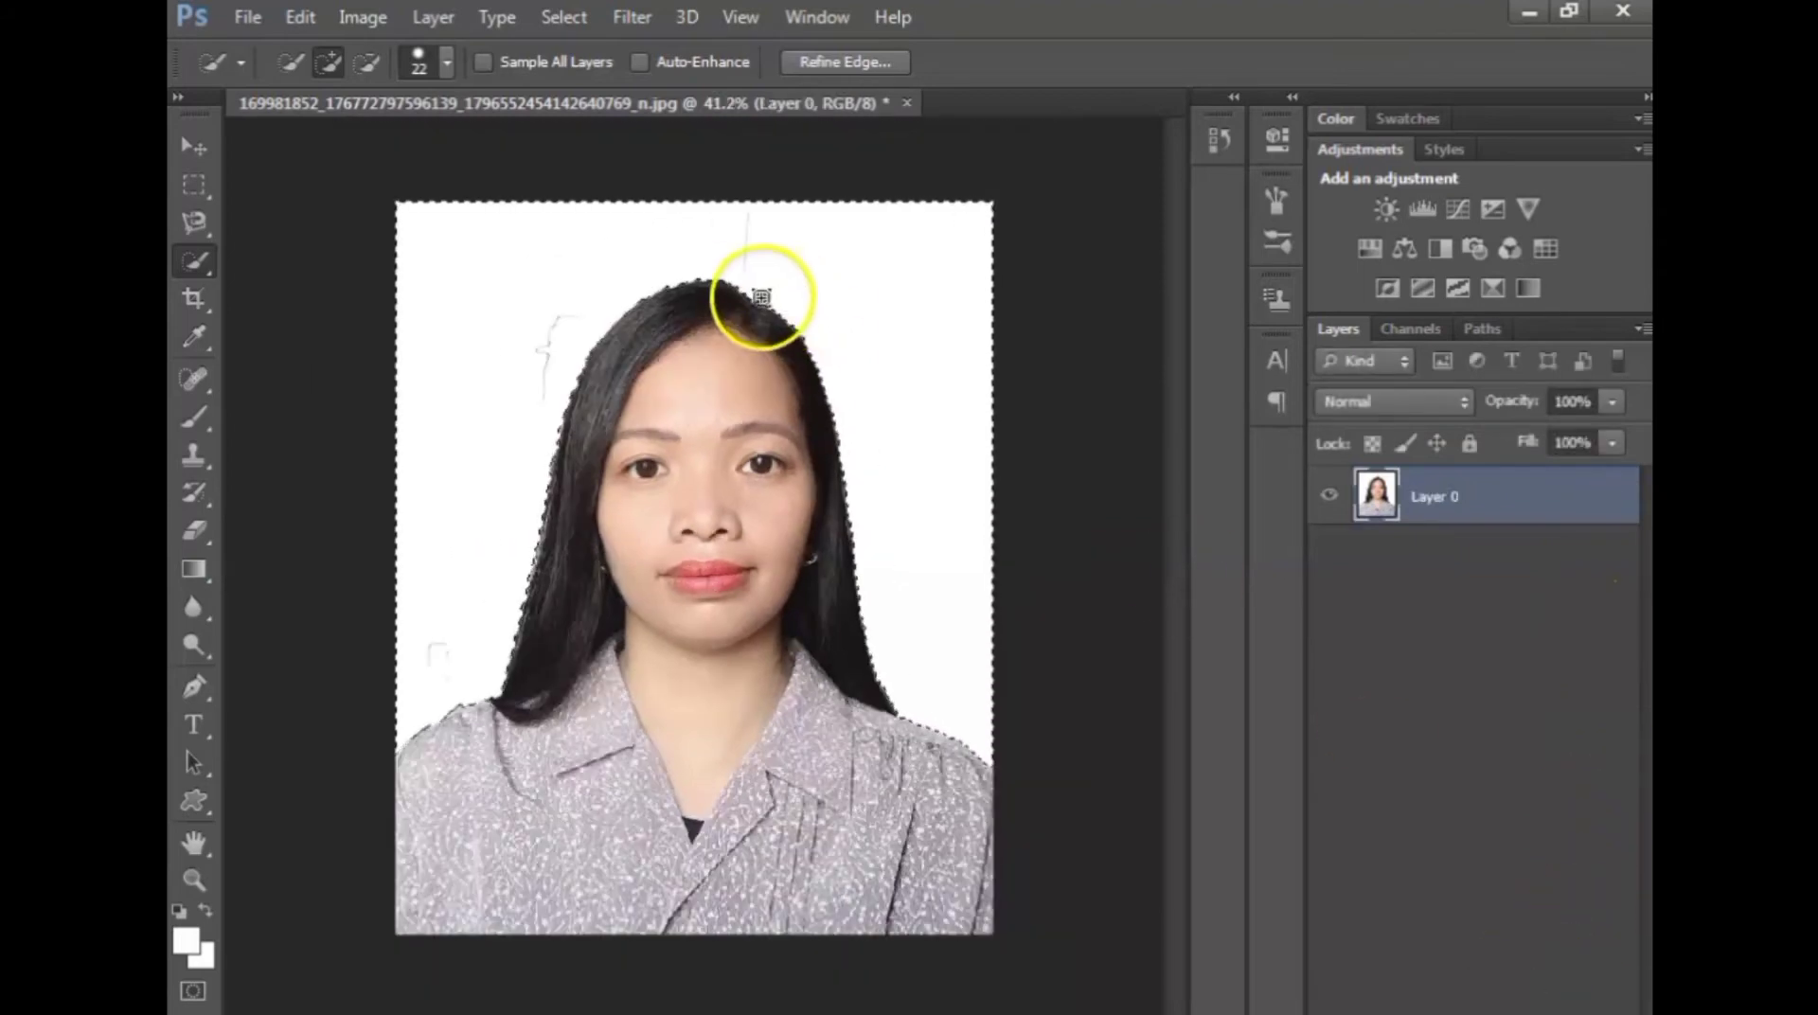
{"action": "key", "text": "Delete"}
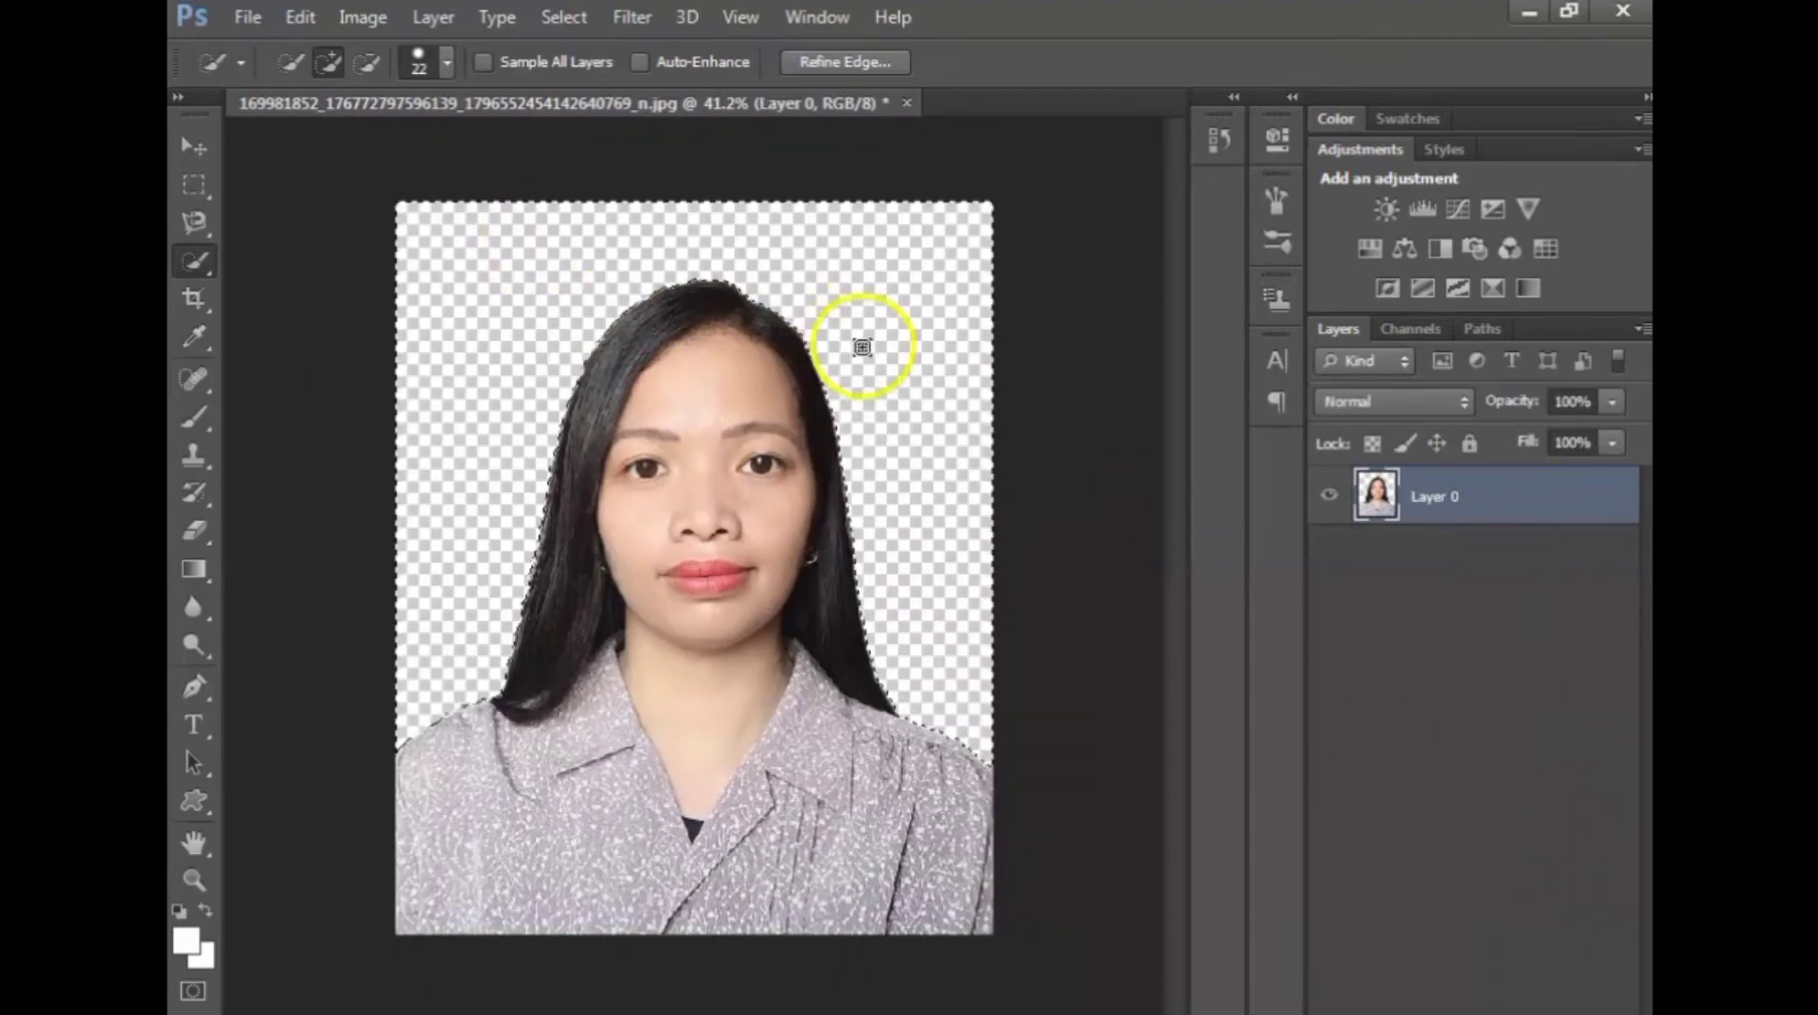
{"action": "scroll", "coordinate": [756, 325], "scroll_direction": "up", "scroll_amount": 1}
{"action": "scroll", "coordinate": [757, 324], "scroll_direction": "up", "scroll_amount": 1}
{"action": "scroll", "coordinate": [753, 265], "scroll_direction": "up", "scroll_amount": 1}
{"action": "scroll", "coordinate": [758, 231], "scroll_direction": "down", "scroll_amount": 1}
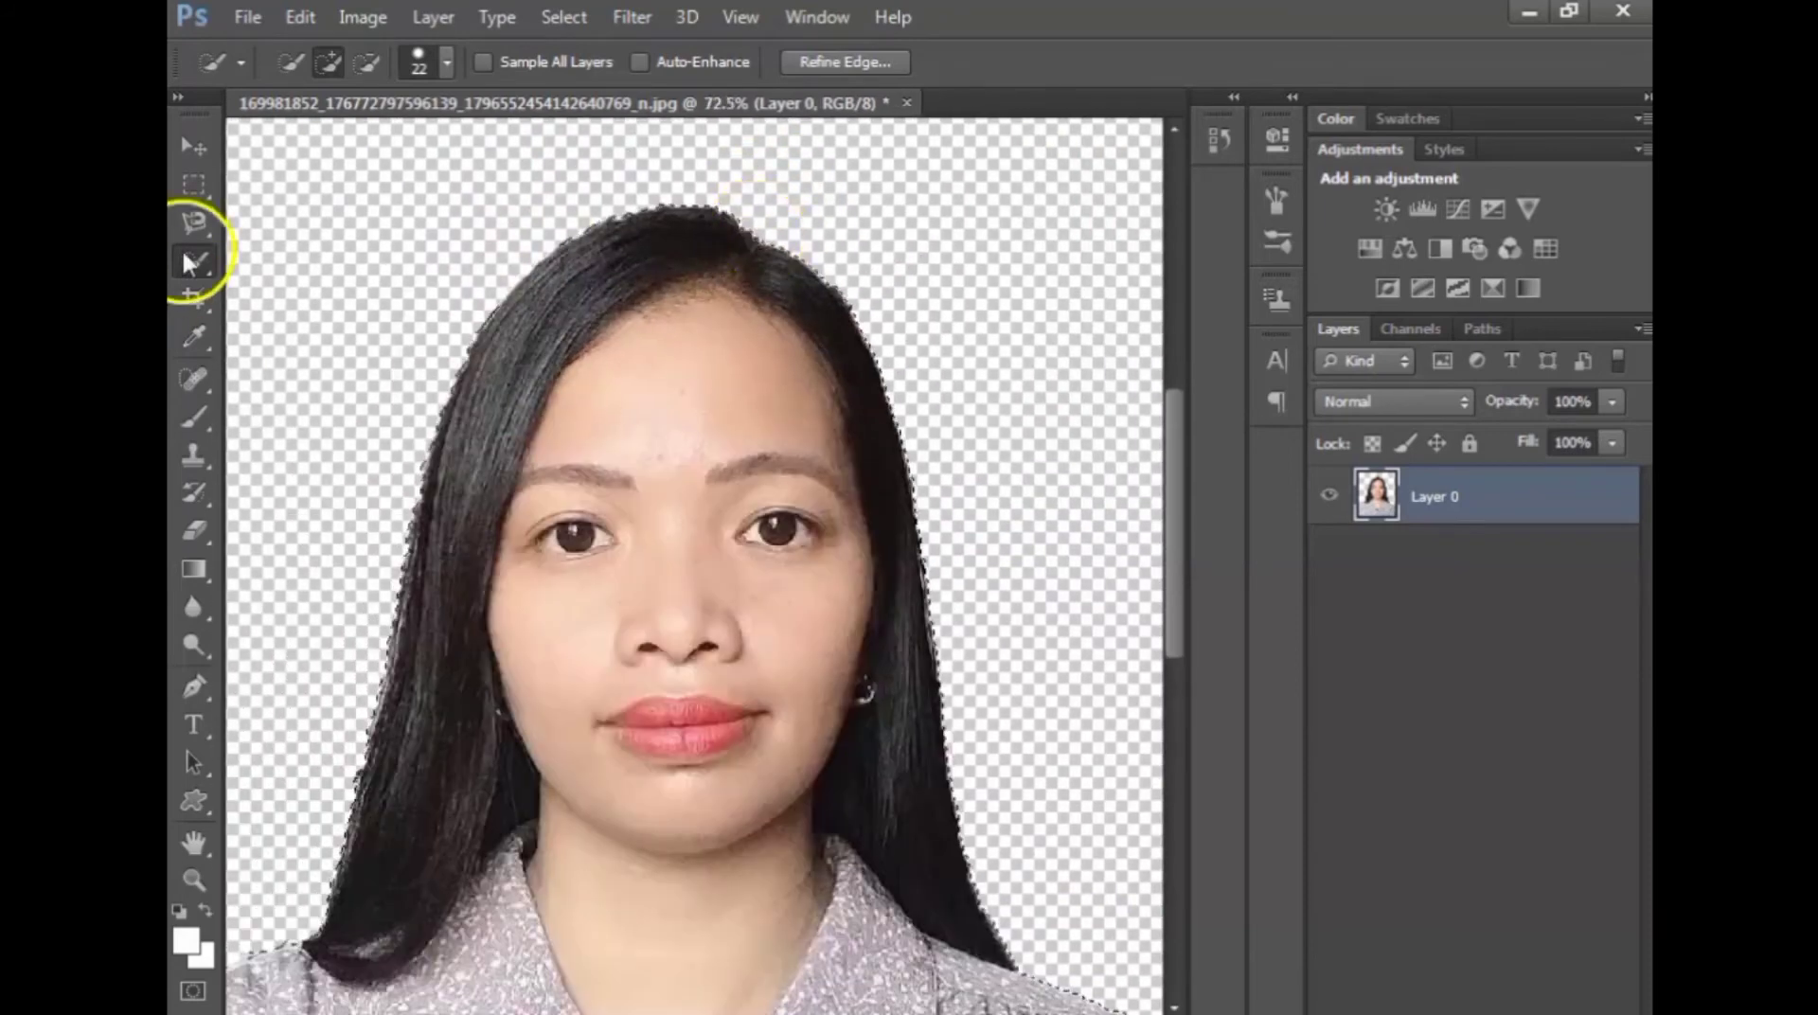
- Deselect with the Rectangular Marquee tool and check the cut-out woman
{"action": "left_click", "coordinate": [194, 184]}
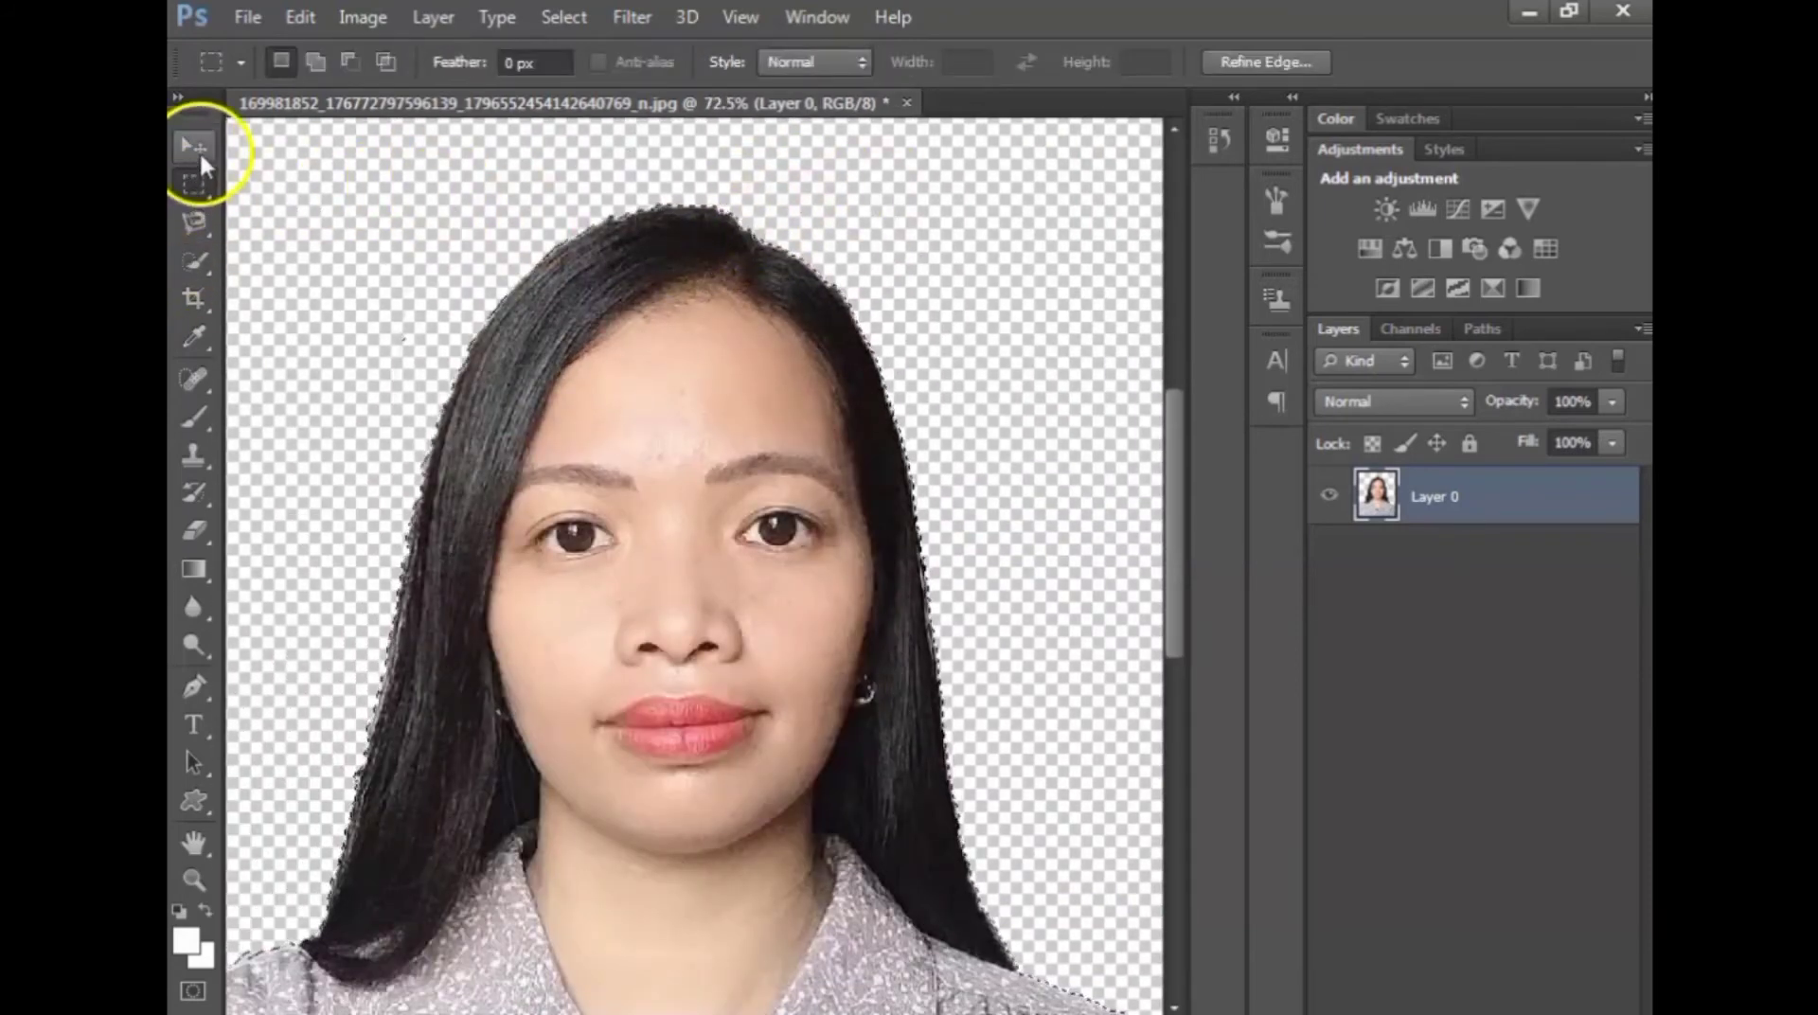
{"action": "left_click", "coordinate": [407, 185]}
{"action": "scroll", "coordinate": [964, 376], "scroll_direction": "down", "scroll_amount": 1}
{"action": "scroll", "coordinate": [609, 386], "scroll_direction": "up", "scroll_amount": 2}
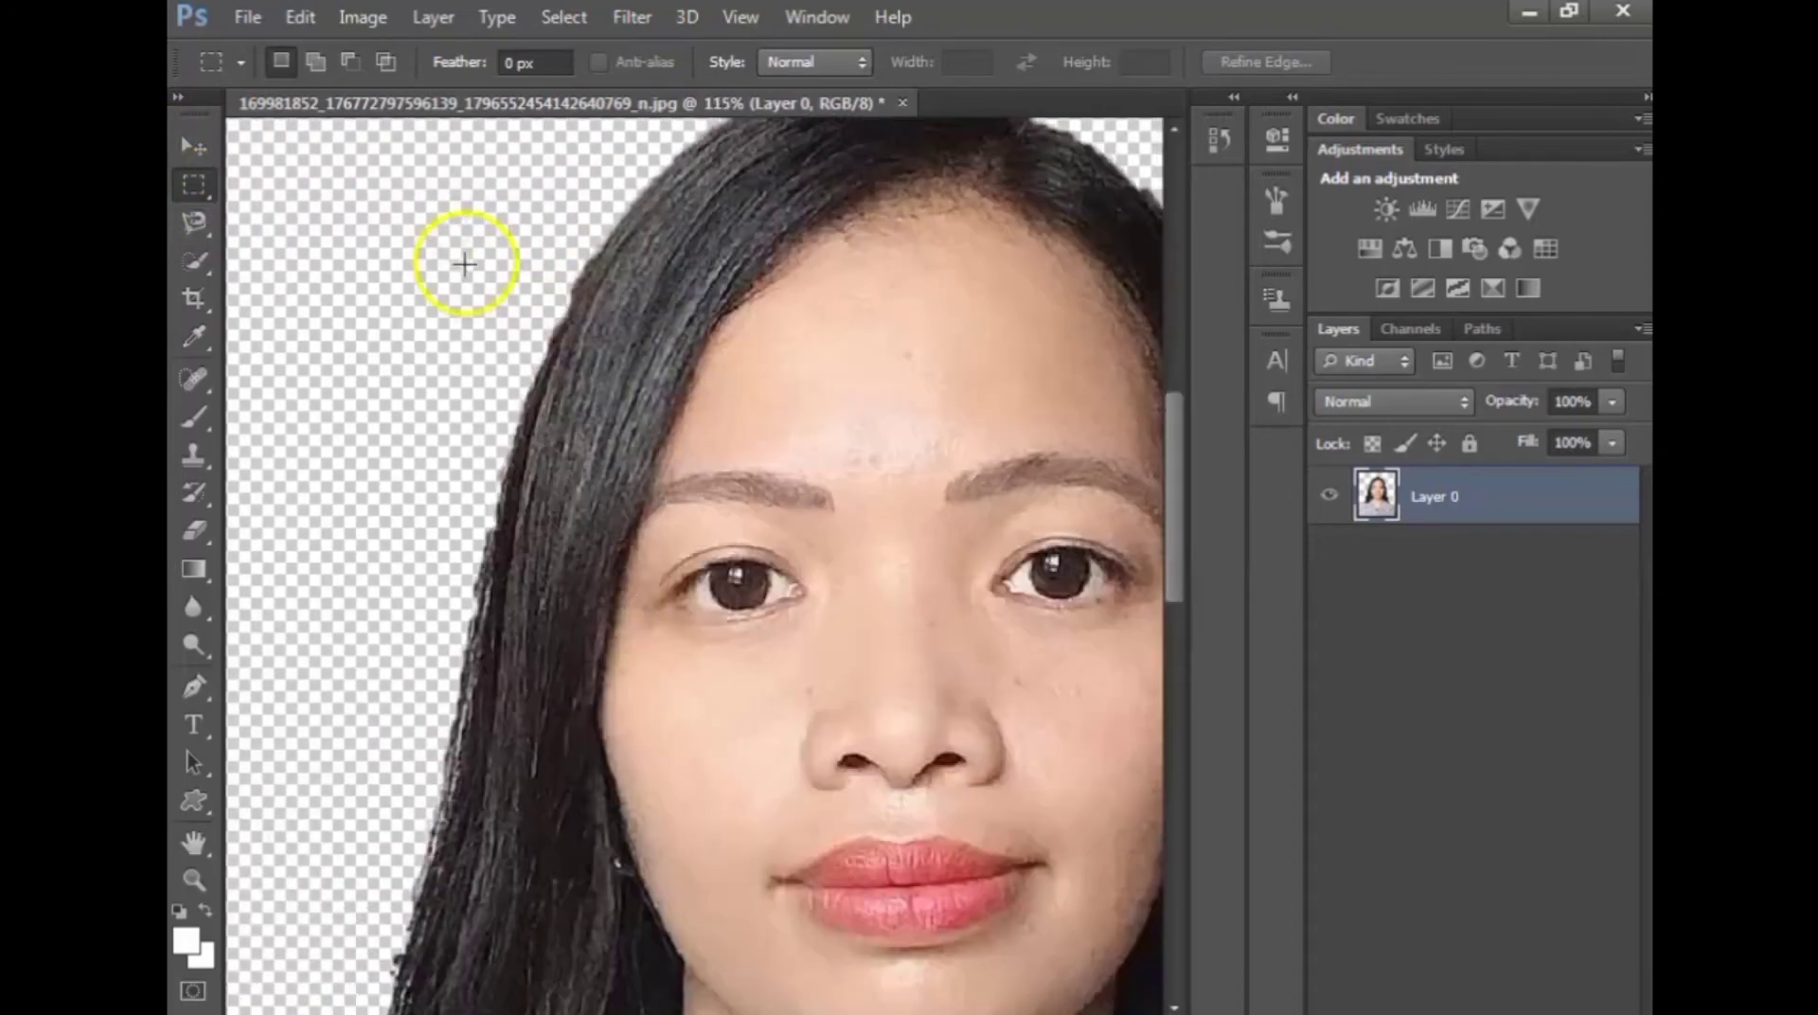
{"action": "scroll", "coordinate": [812, 235], "scroll_direction": "up", "scroll_amount": 1}
{"action": "scroll", "coordinate": [682, 316], "scroll_direction": "down", "scroll_amount": 1}
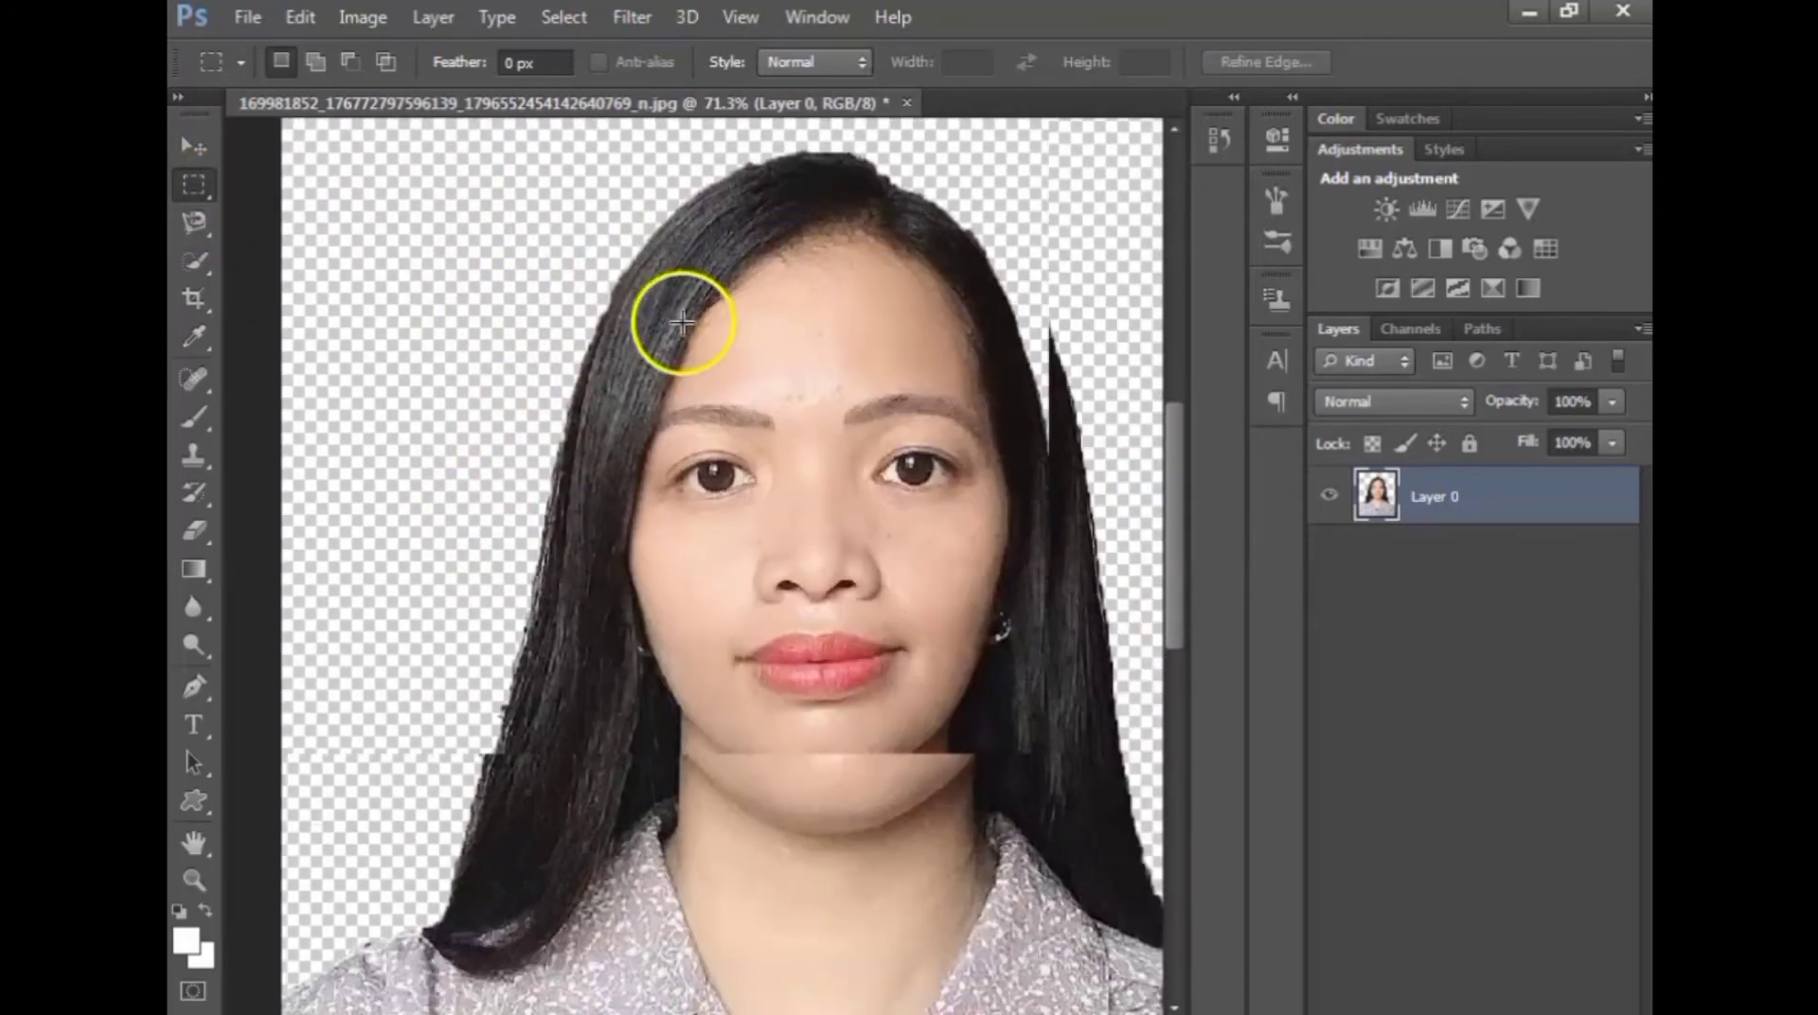
{"action": "scroll", "coordinate": [852, 398], "scroll_direction": "down", "scroll_amount": 1}
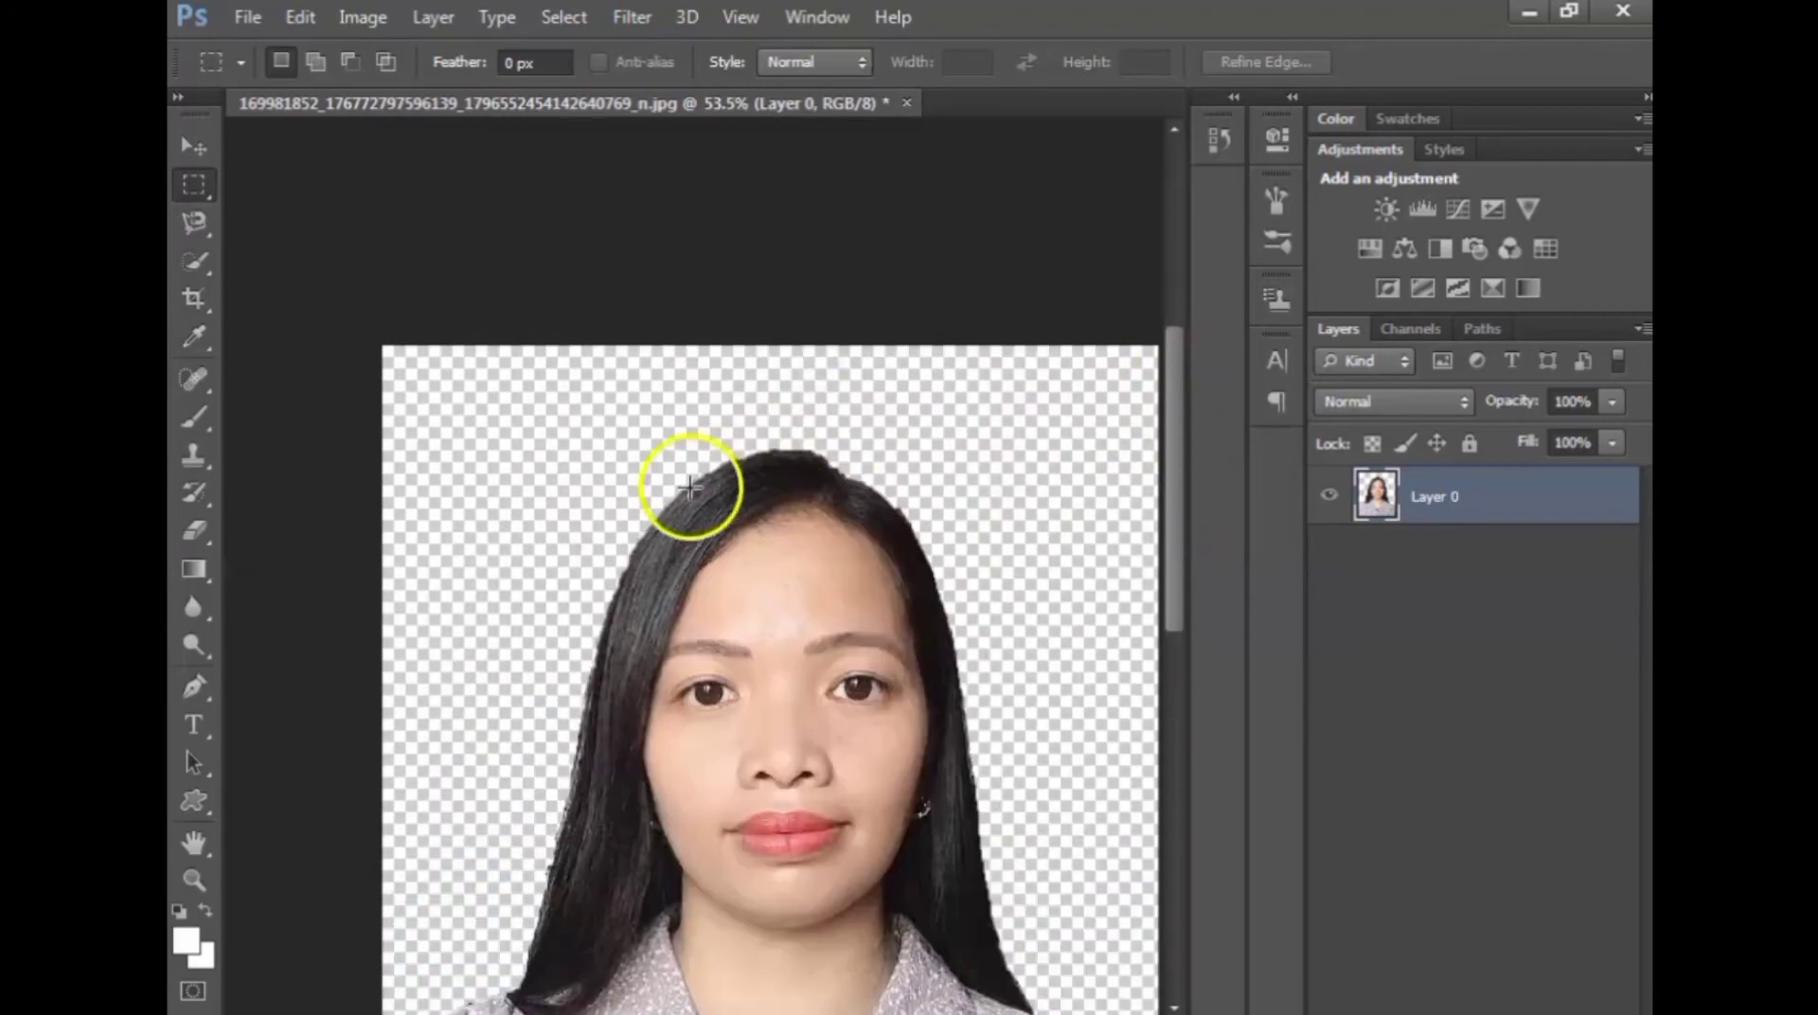
{"action": "scroll", "coordinate": [719, 426], "scroll_direction": "up", "scroll_amount": 3}
{"action": "scroll", "coordinate": [740, 487], "scroll_direction": "up", "scroll_amount": 3}
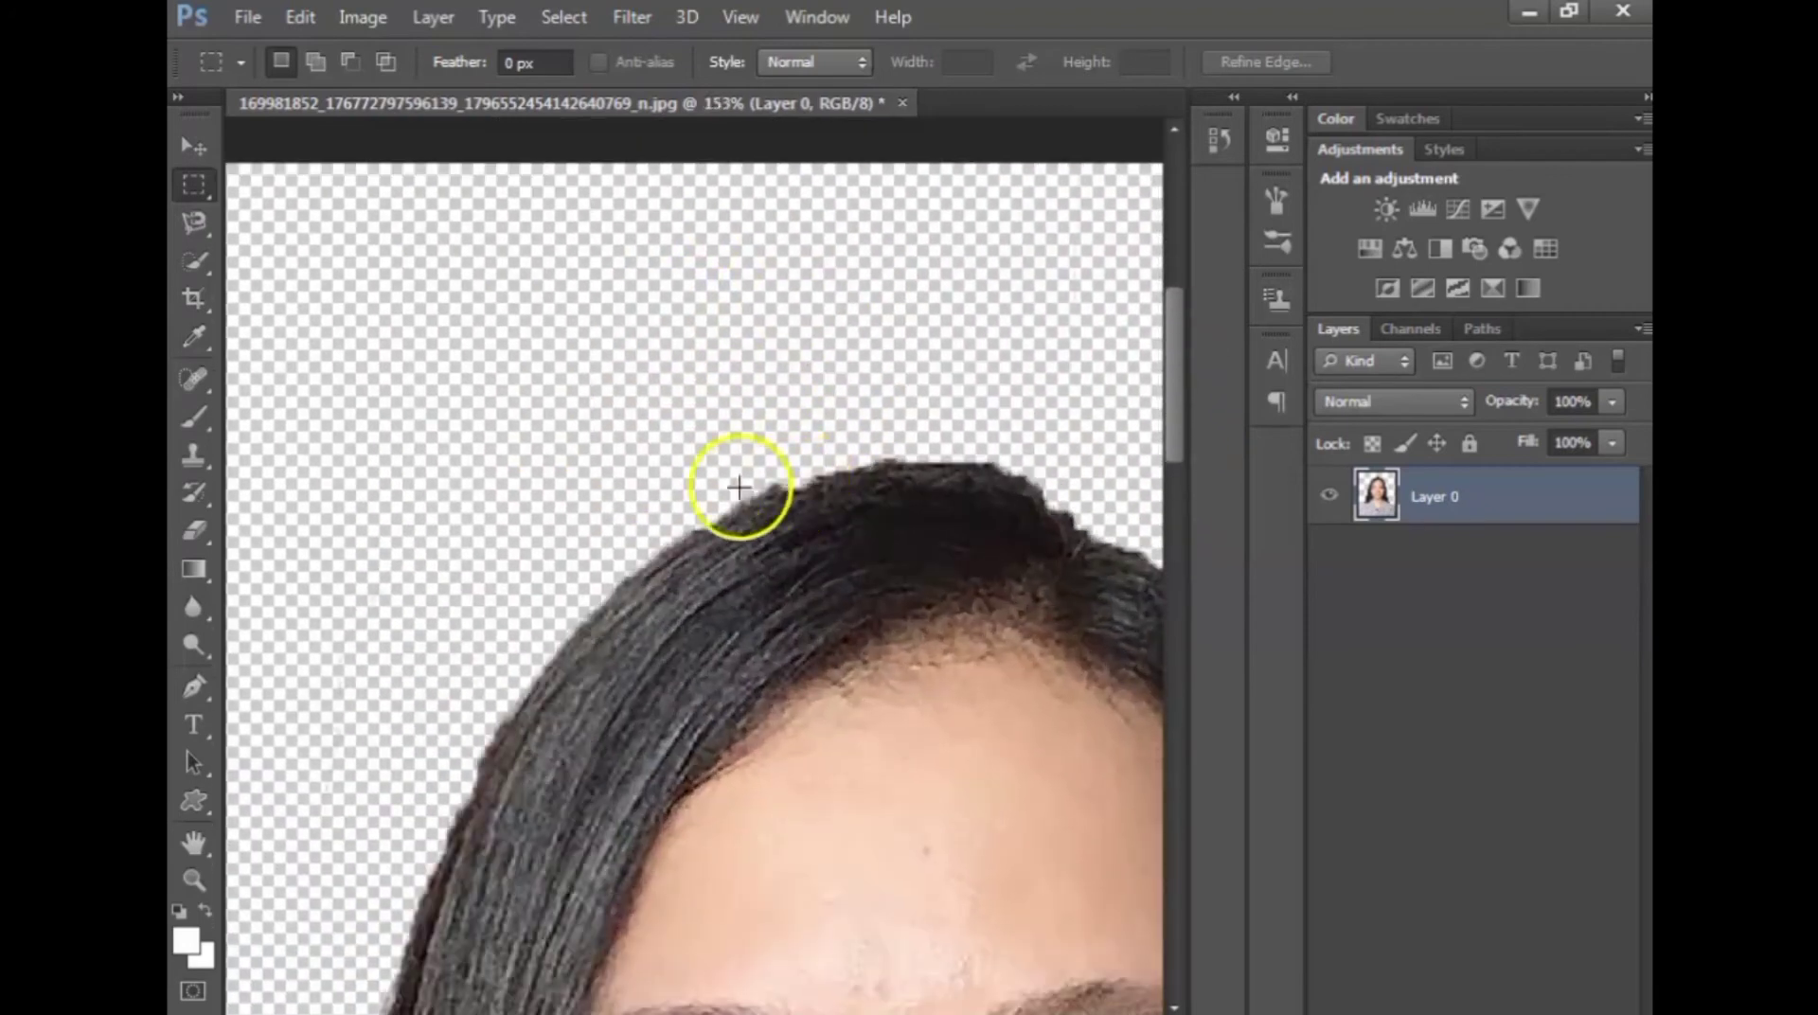
- Erase leftover background pixels along the top and left edges of the hair
{"action": "left_click", "coordinate": [195, 532]}
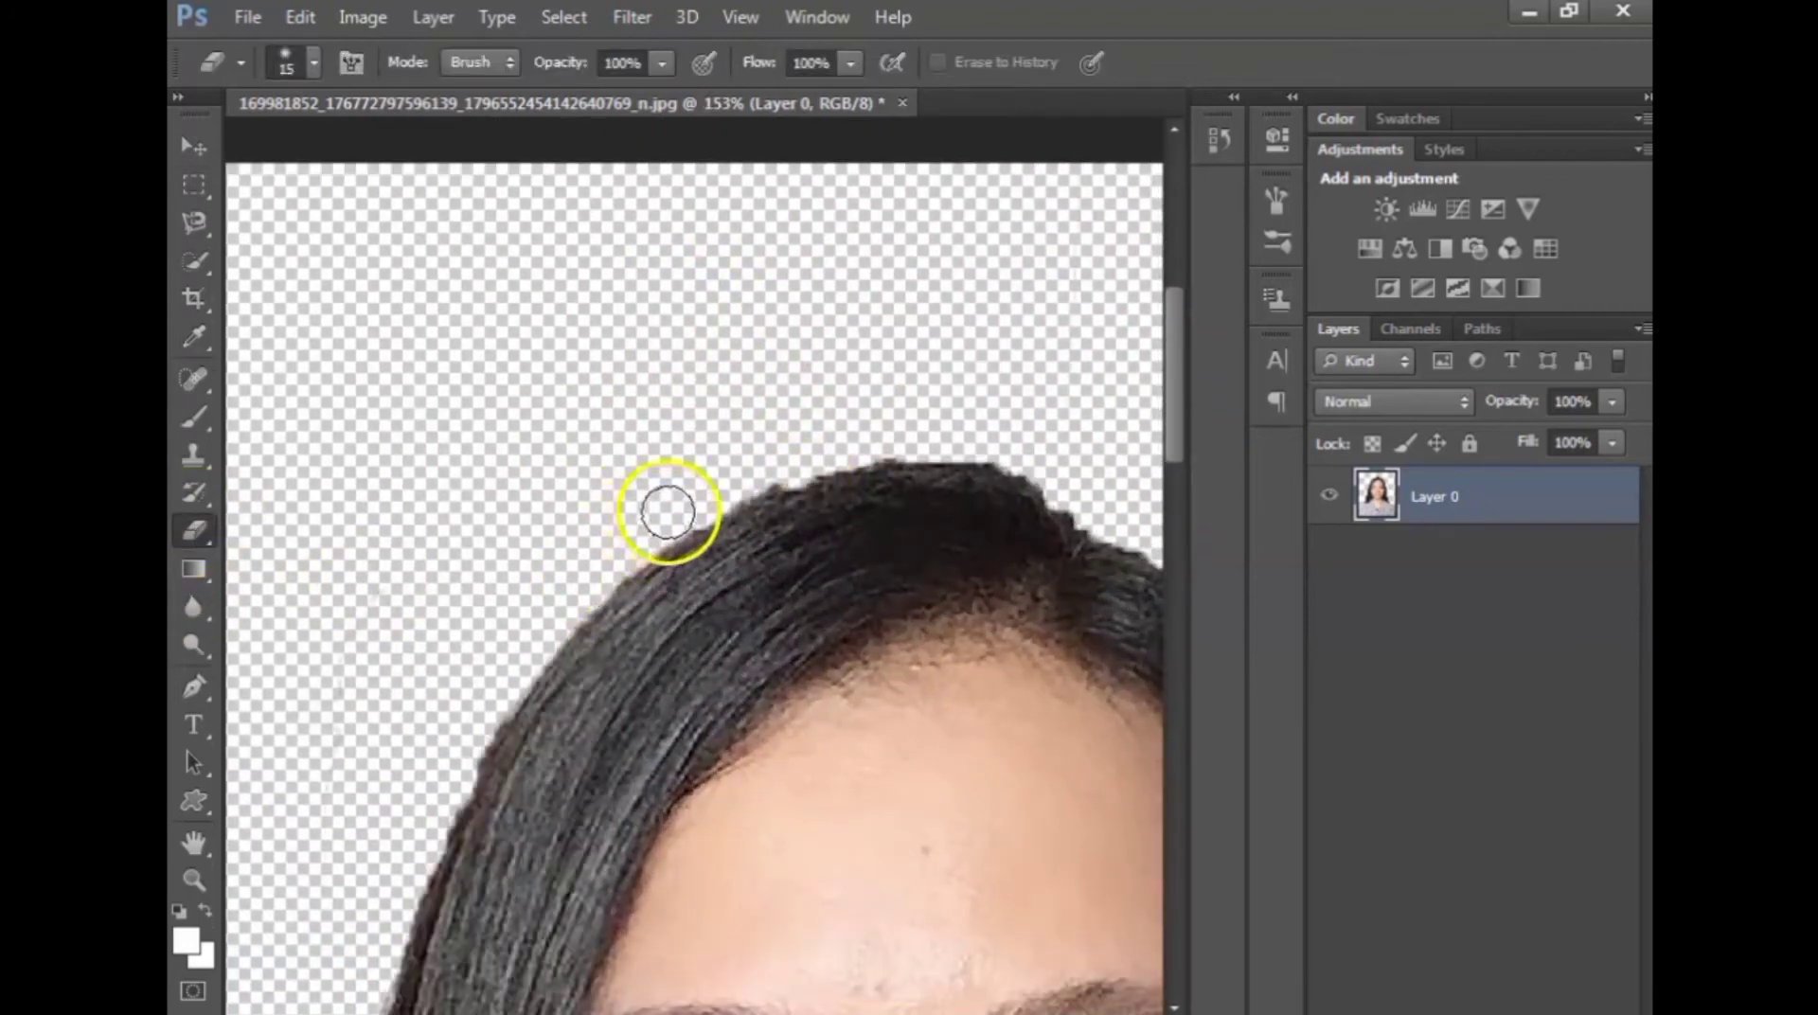
{"action": "mouse_move", "coordinate": [667, 512]}
{"action": "left_mouse_down"}
{"action": "mouse_move", "coordinate": [872, 438]}
{"action": "mouse_move", "coordinate": [754, 472]}
{"action": "mouse_move", "coordinate": [815, 458]}
{"action": "left_mouse_up"}
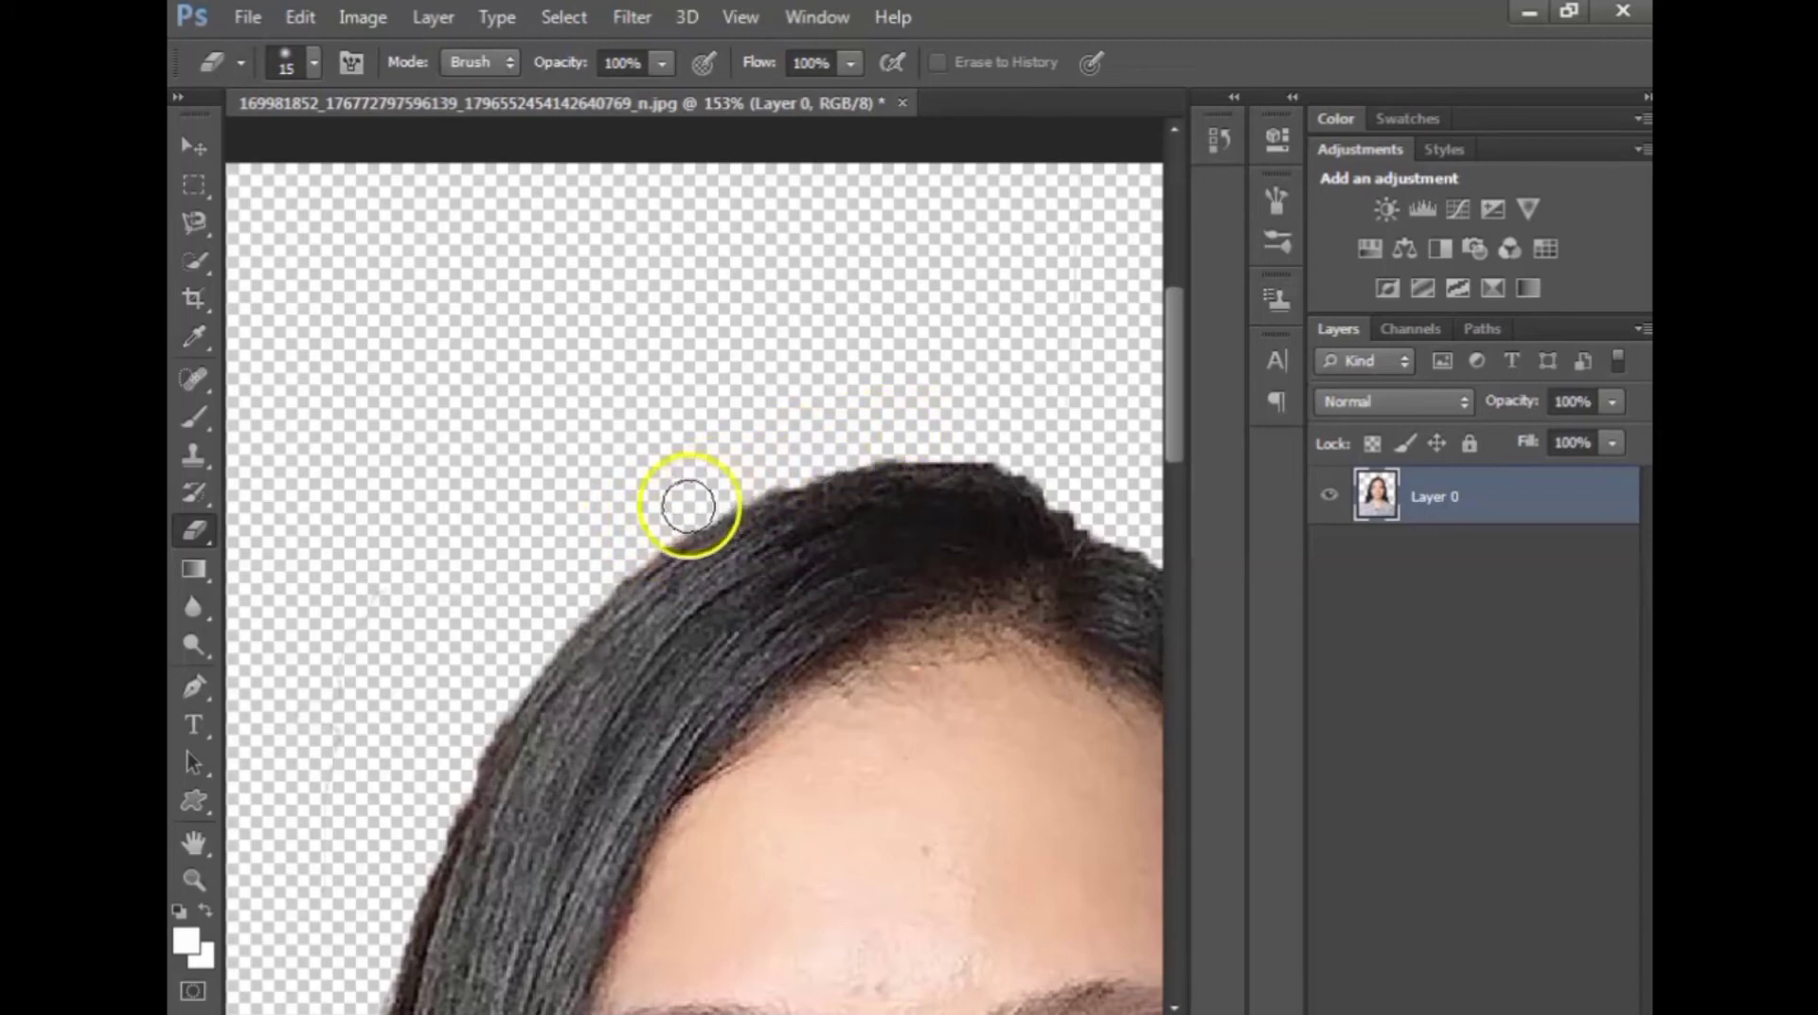
{"action": "left_click_drag", "start_coordinate": [595, 570], "coordinate": [409, 841]}
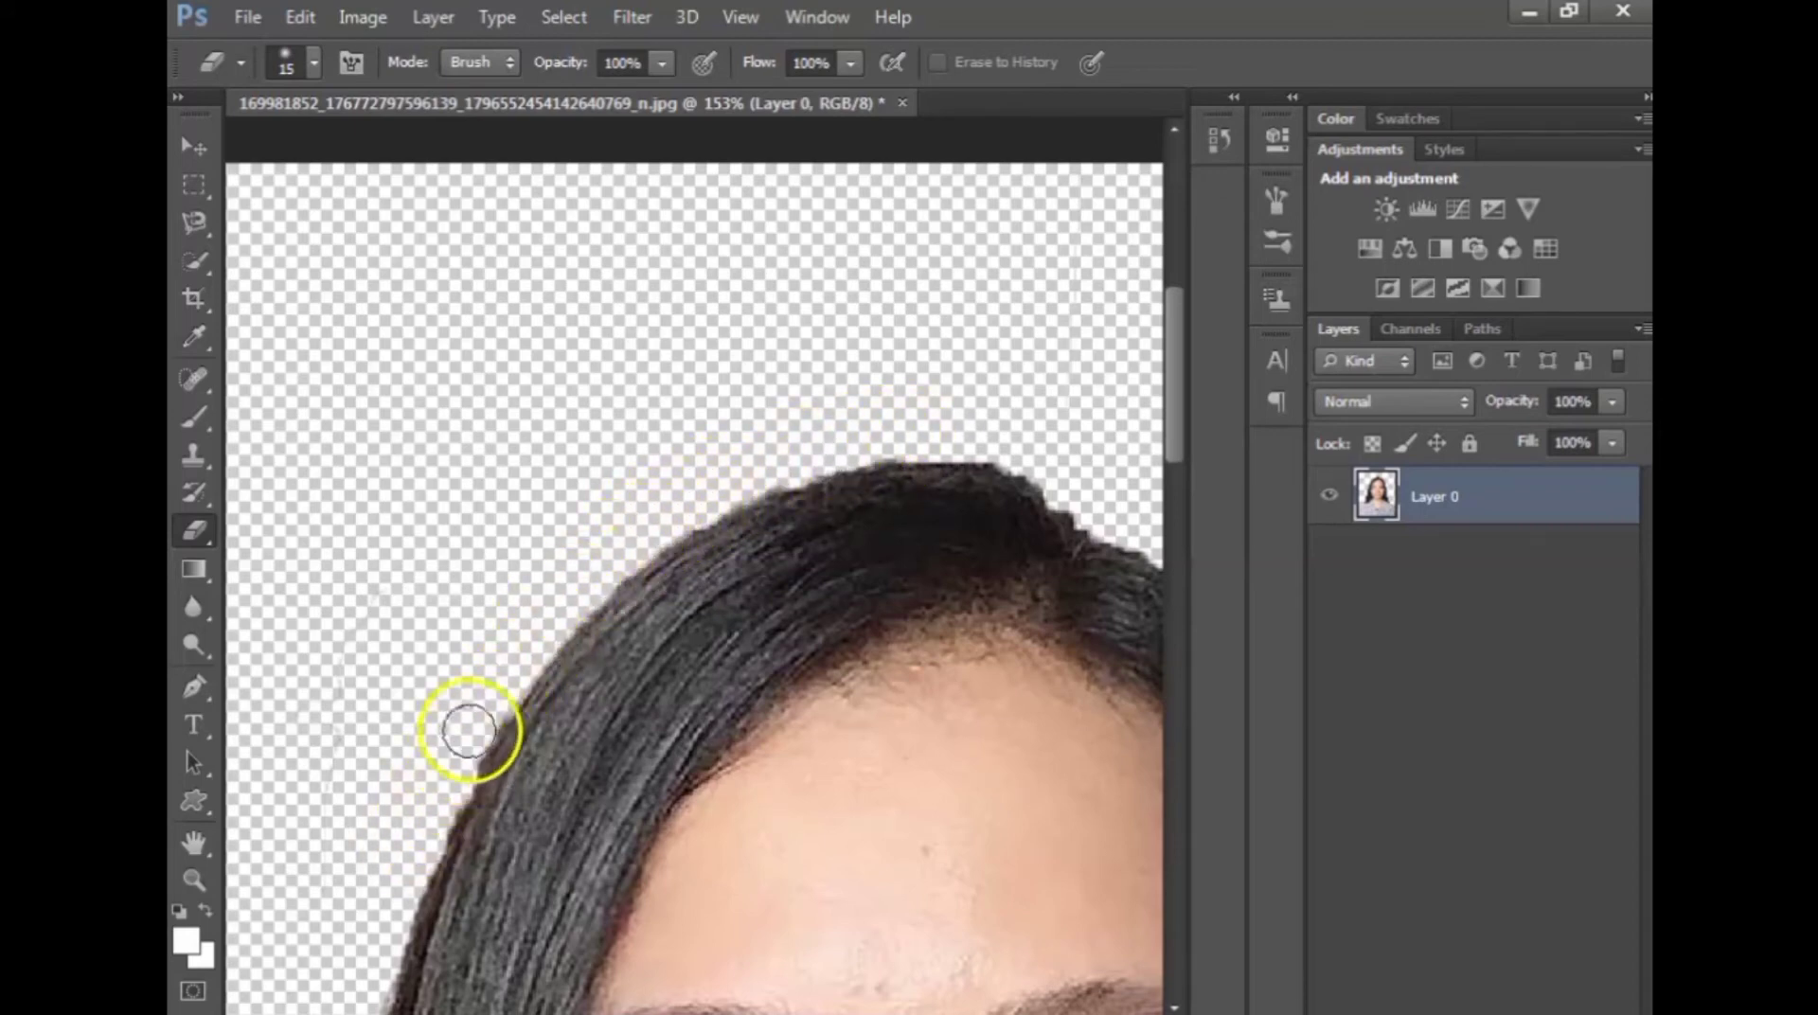
{"action": "left_click_drag", "start_coordinate": [468, 730], "coordinate": [418, 841]}
{"action": "left_click_drag", "start_coordinate": [1174, 348], "coordinate": [1179, 389]}
{"action": "mouse_move", "coordinate": [1088, 350]}
{"action": "left_mouse_down"}
{"action": "mouse_move", "coordinate": [1088, 324]}
{"action": "mouse_move", "coordinate": [1026, 292]}
{"action": "mouse_move", "coordinate": [893, 275]}
{"action": "mouse_move", "coordinate": [1189, 304]}
{"action": "mouse_move", "coordinate": [1051, 316]}
{"action": "mouse_move", "coordinate": [1075, 332]}
{"action": "left_mouse_up"}
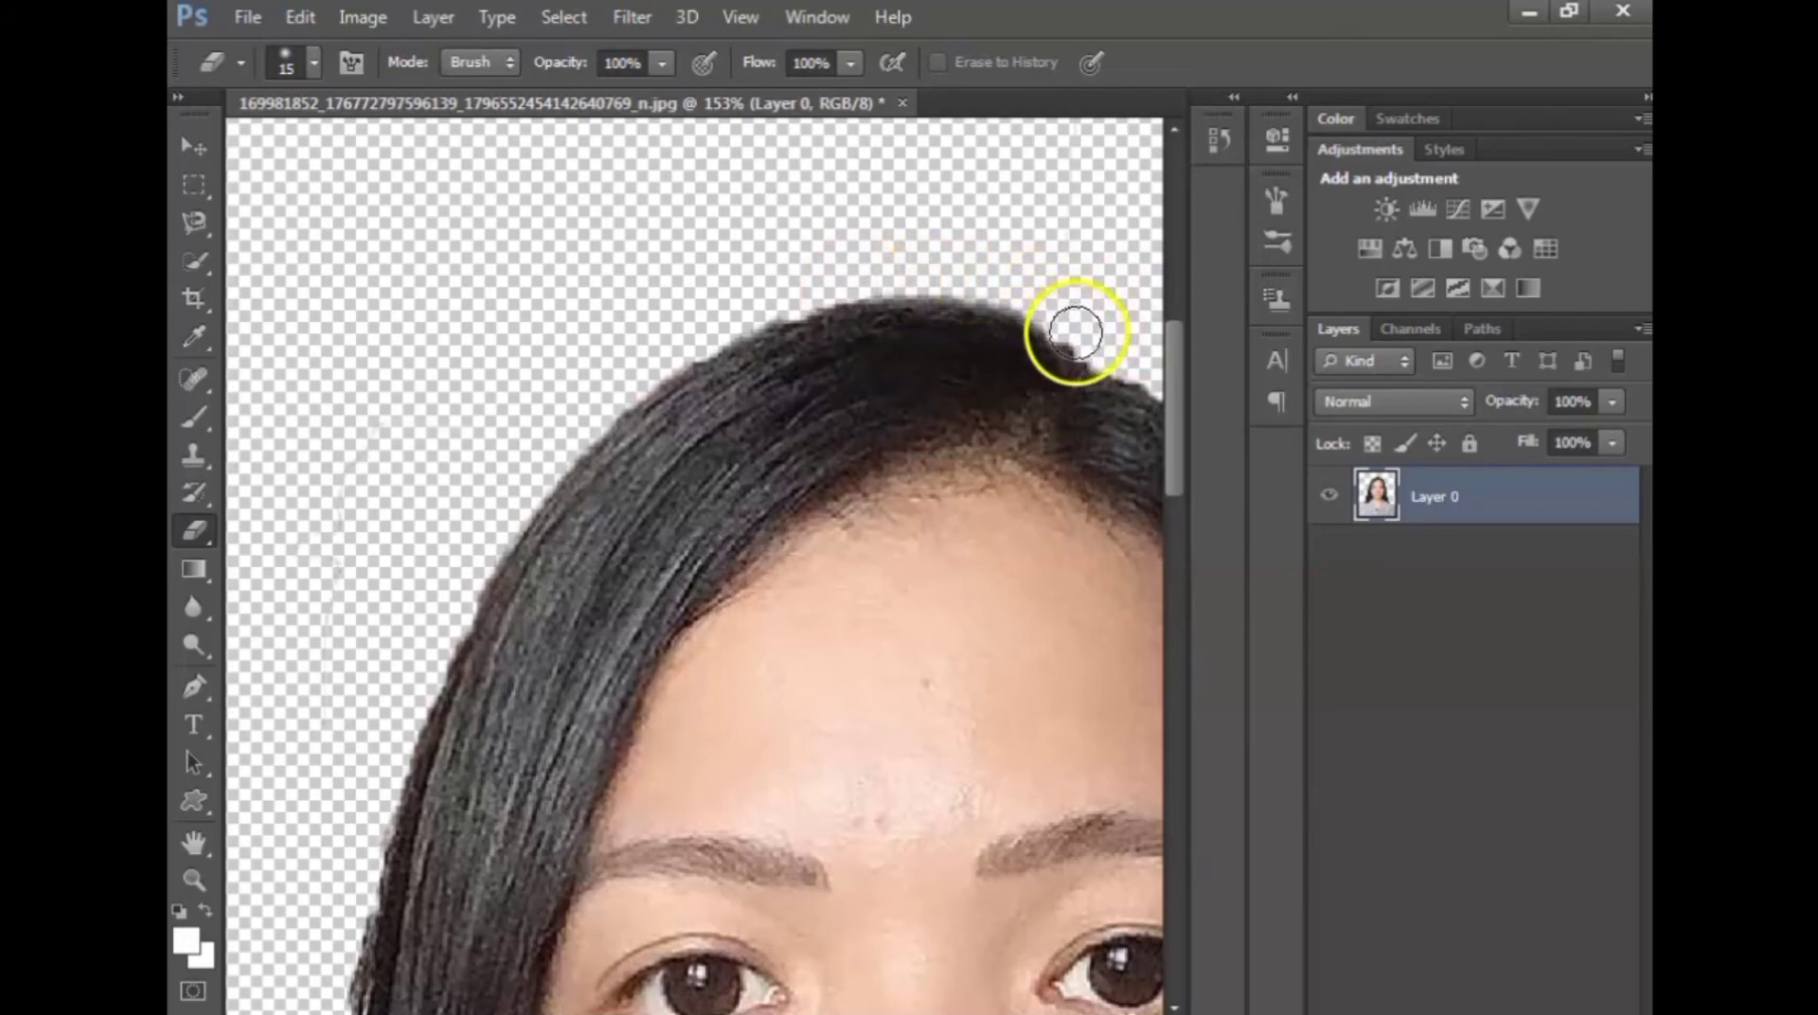
{"action": "scroll", "coordinate": [340, 236], "scroll_direction": "up", "scroll_amount": 1}
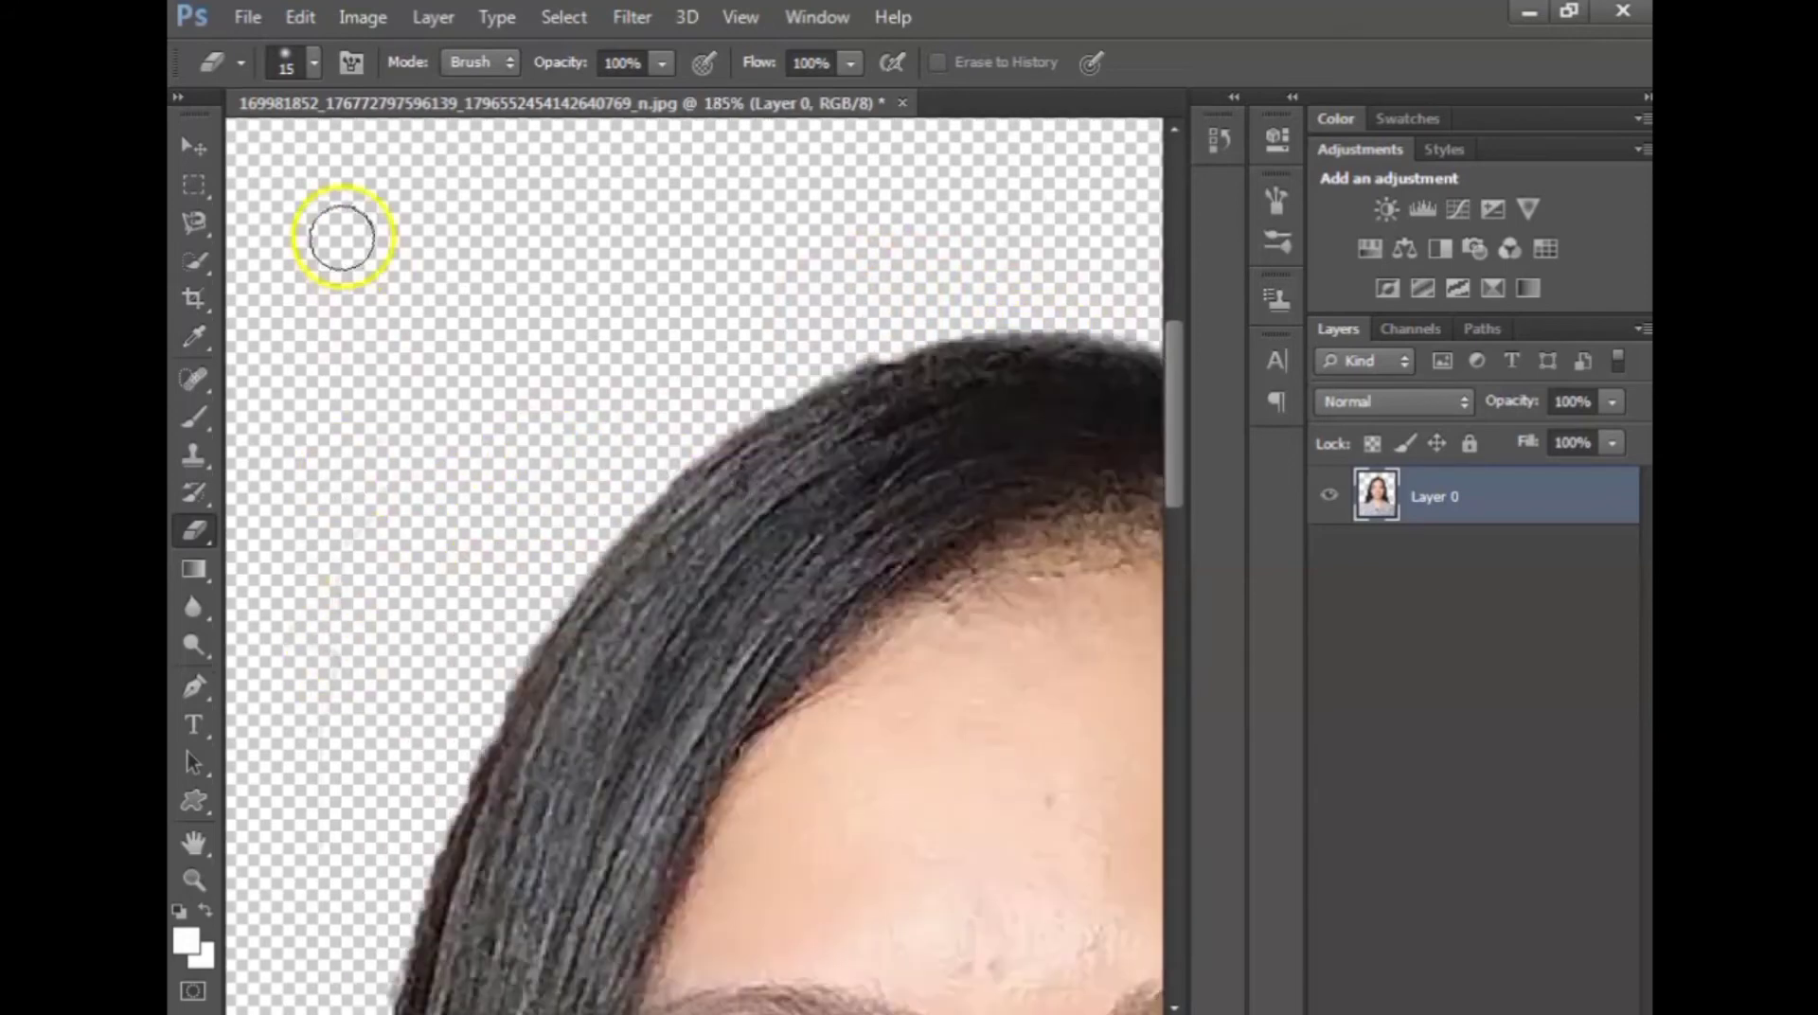
- Switch the eraser to a hard round brush and erase more stray hair-edge pixels
{"action": "left_click", "coordinate": [313, 62]}
{"action": "left_click", "coordinate": [272, 288]}
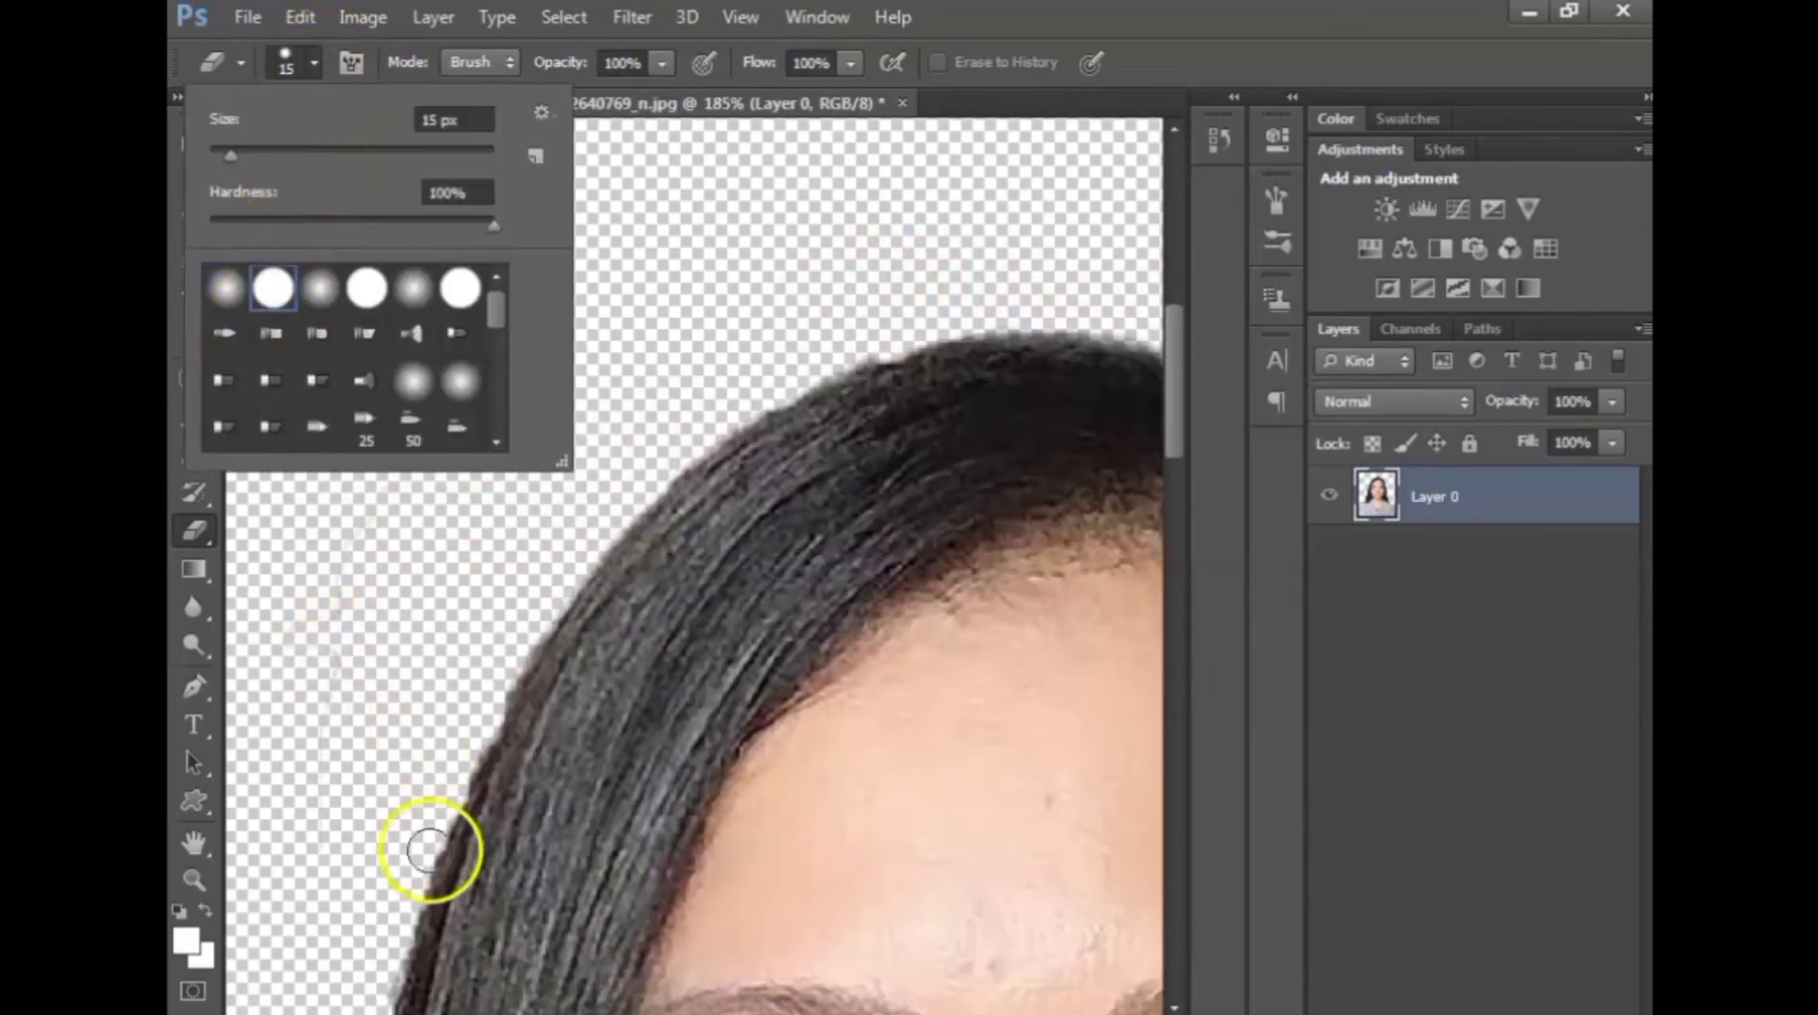
{"action": "left_click", "coordinate": [435, 803]}
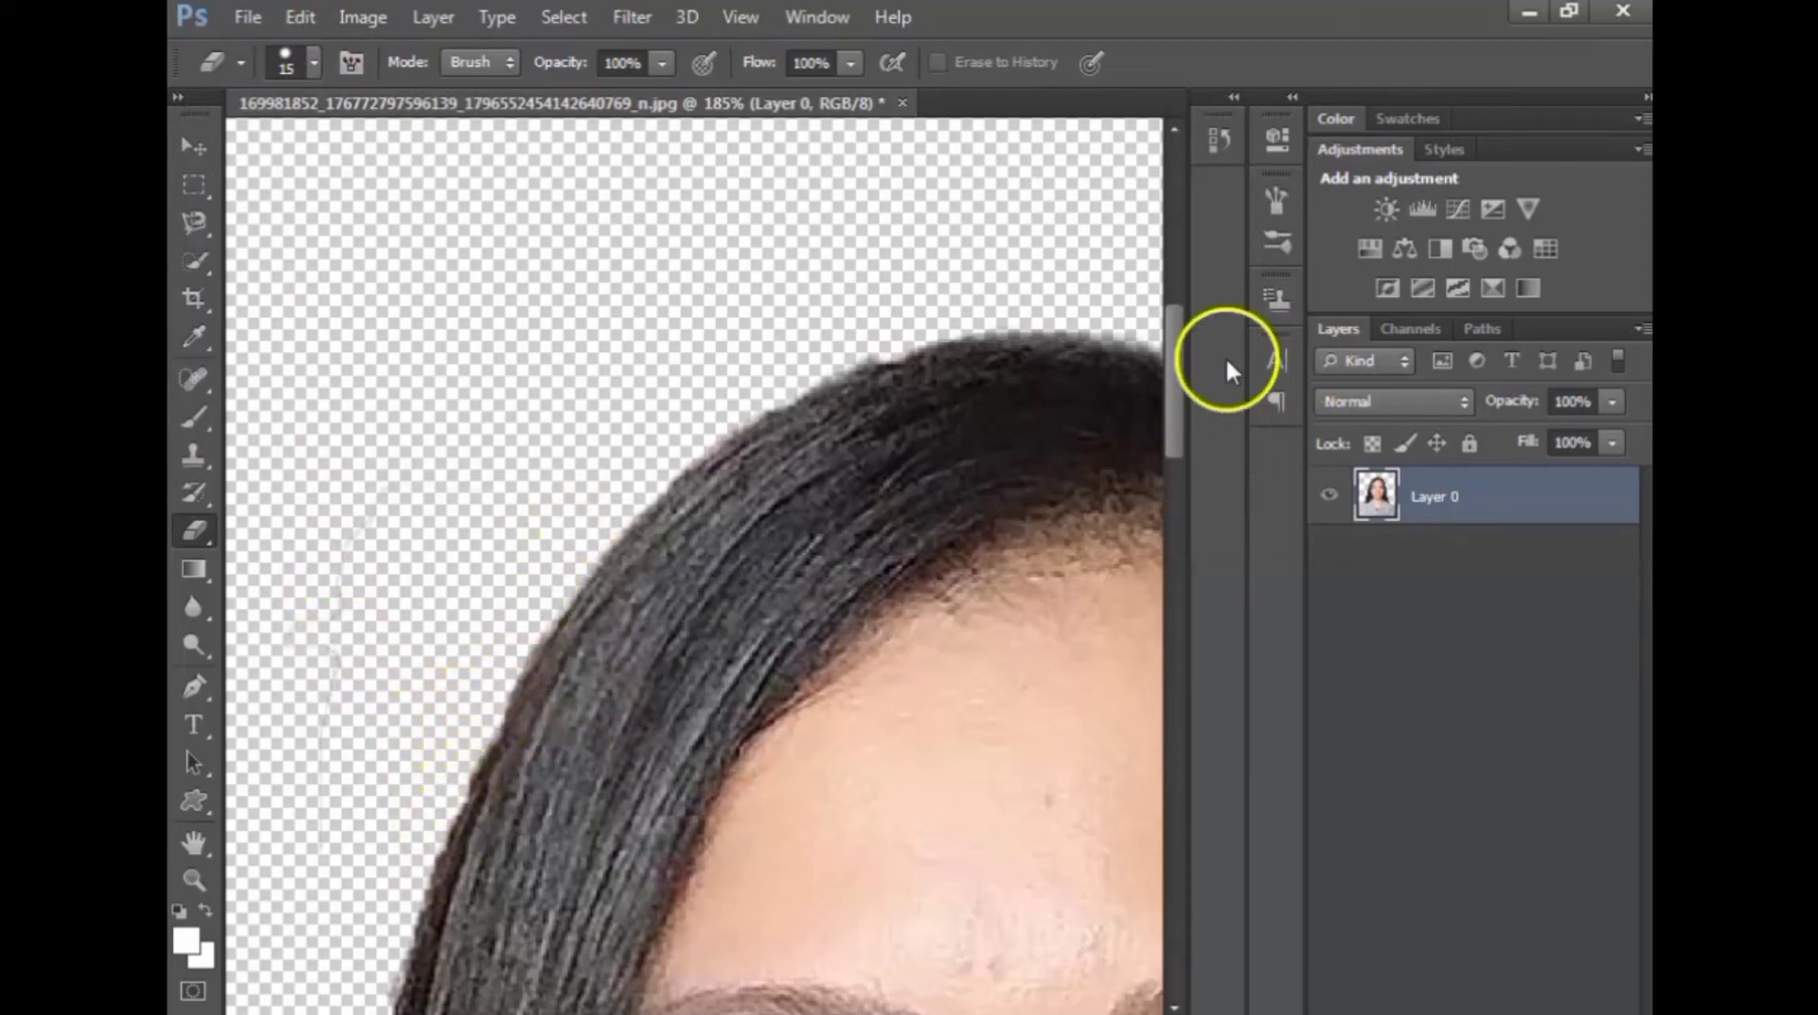
{"action": "scroll", "coordinate": [890, 449], "scroll_direction": "down", "scroll_amount": 5}
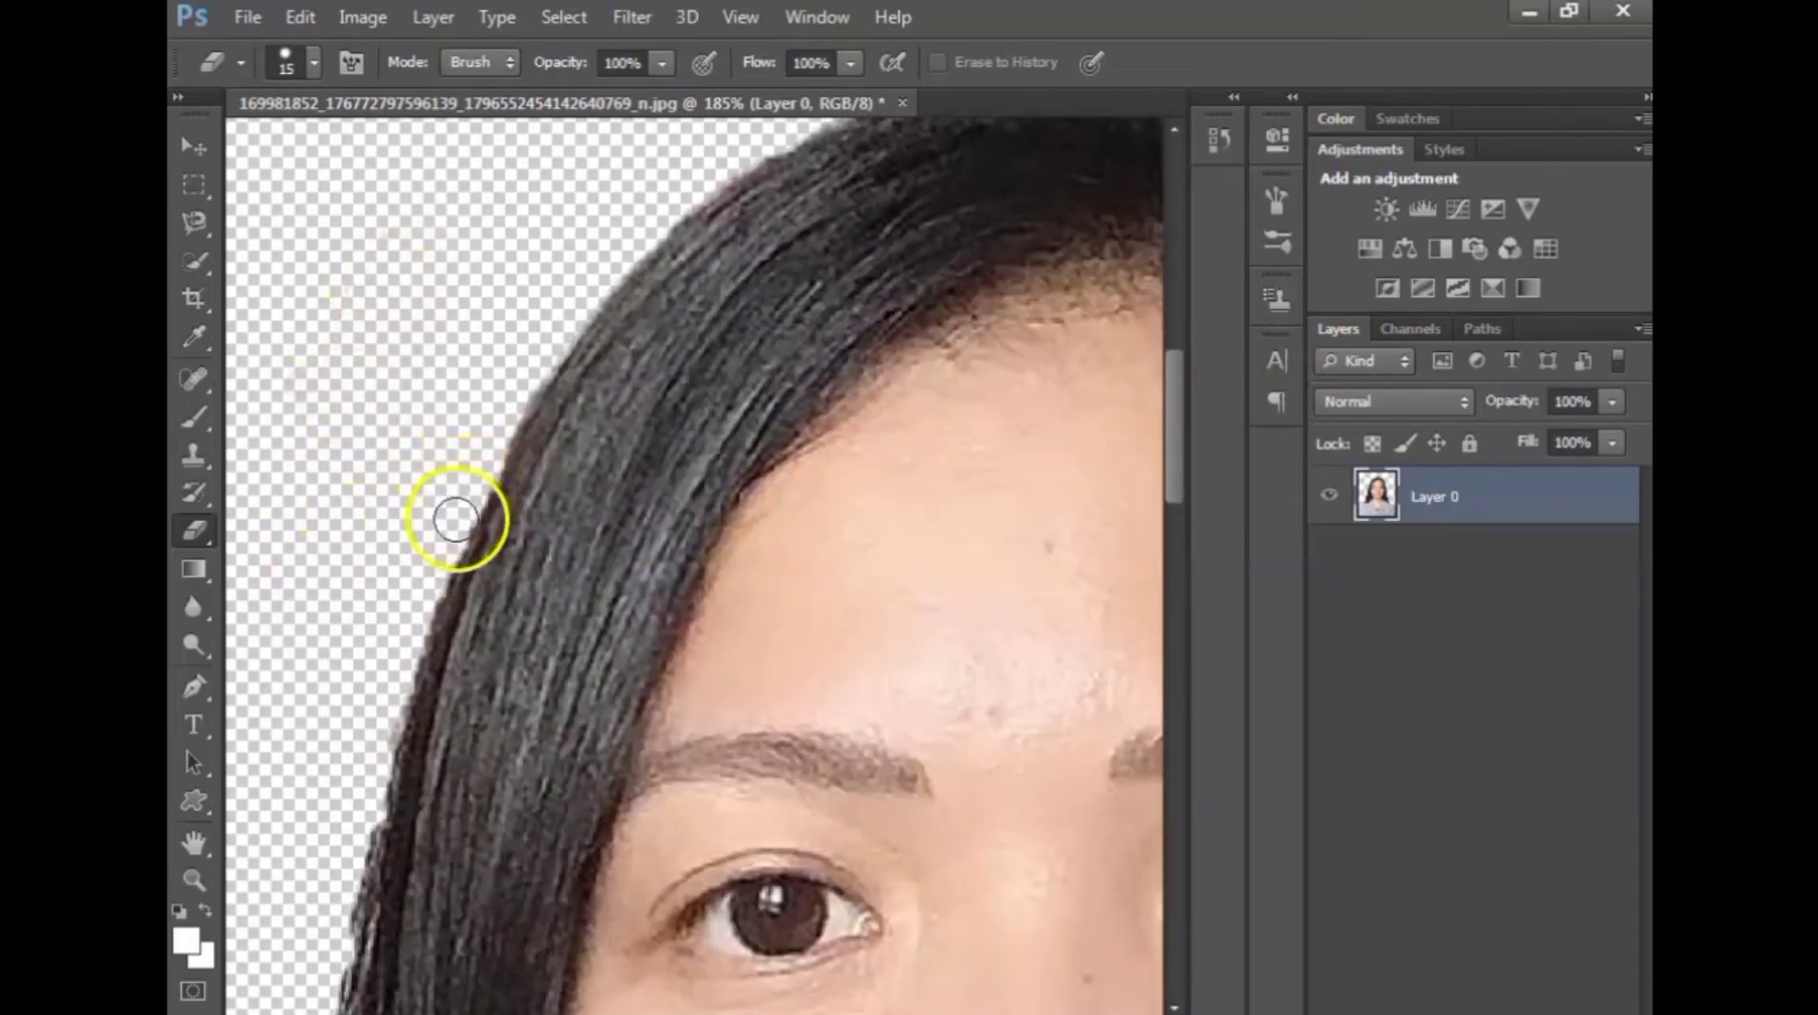
{"action": "left_click_drag", "start_coordinate": [470, 456], "coordinate": [365, 900]}
{"action": "left_click_drag", "start_coordinate": [1175, 454], "coordinate": [1176, 523]}
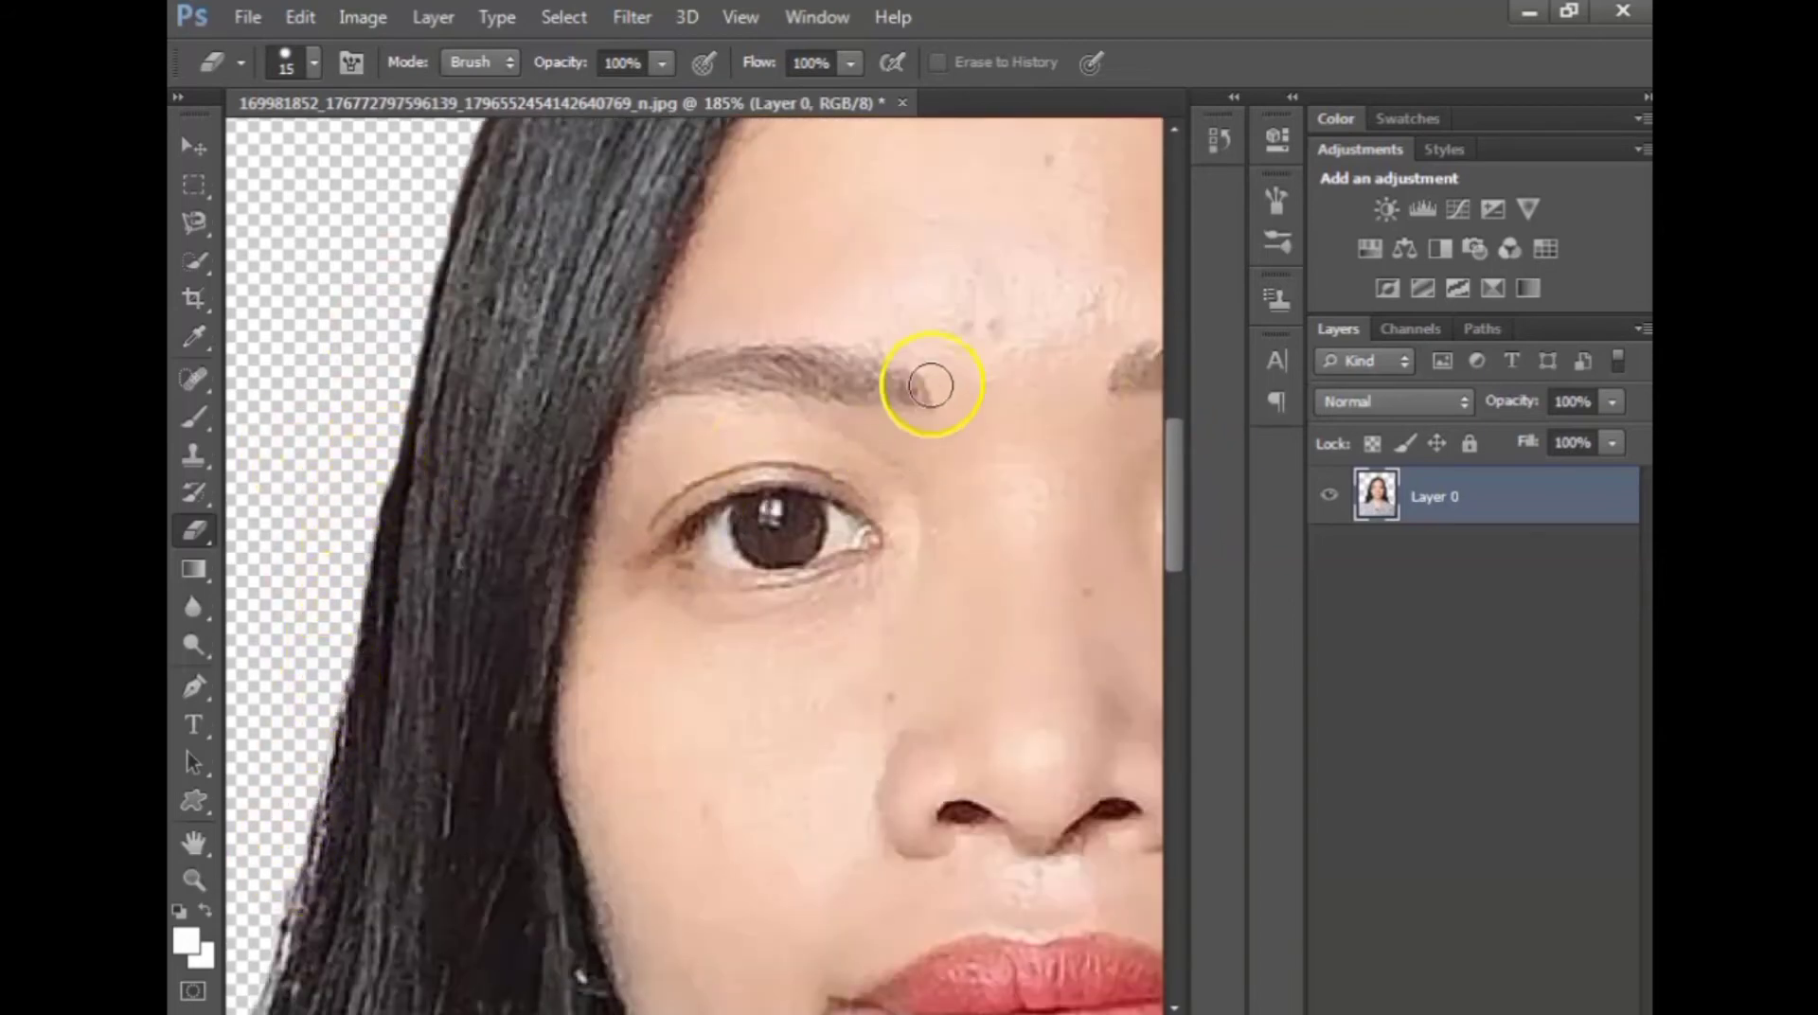
- Scroll around the portrait to inspect the hair and shoulder edges for remaining specks
{"action": "scroll", "coordinate": [1177, 466], "scroll_direction": "down", "scroll_amount": 3}
{"action": "scroll", "coordinate": [243, 590], "scroll_direction": "down", "scroll_amount": 2}
{"action": "scroll", "coordinate": [242, 590], "scroll_direction": "down", "scroll_amount": 1}
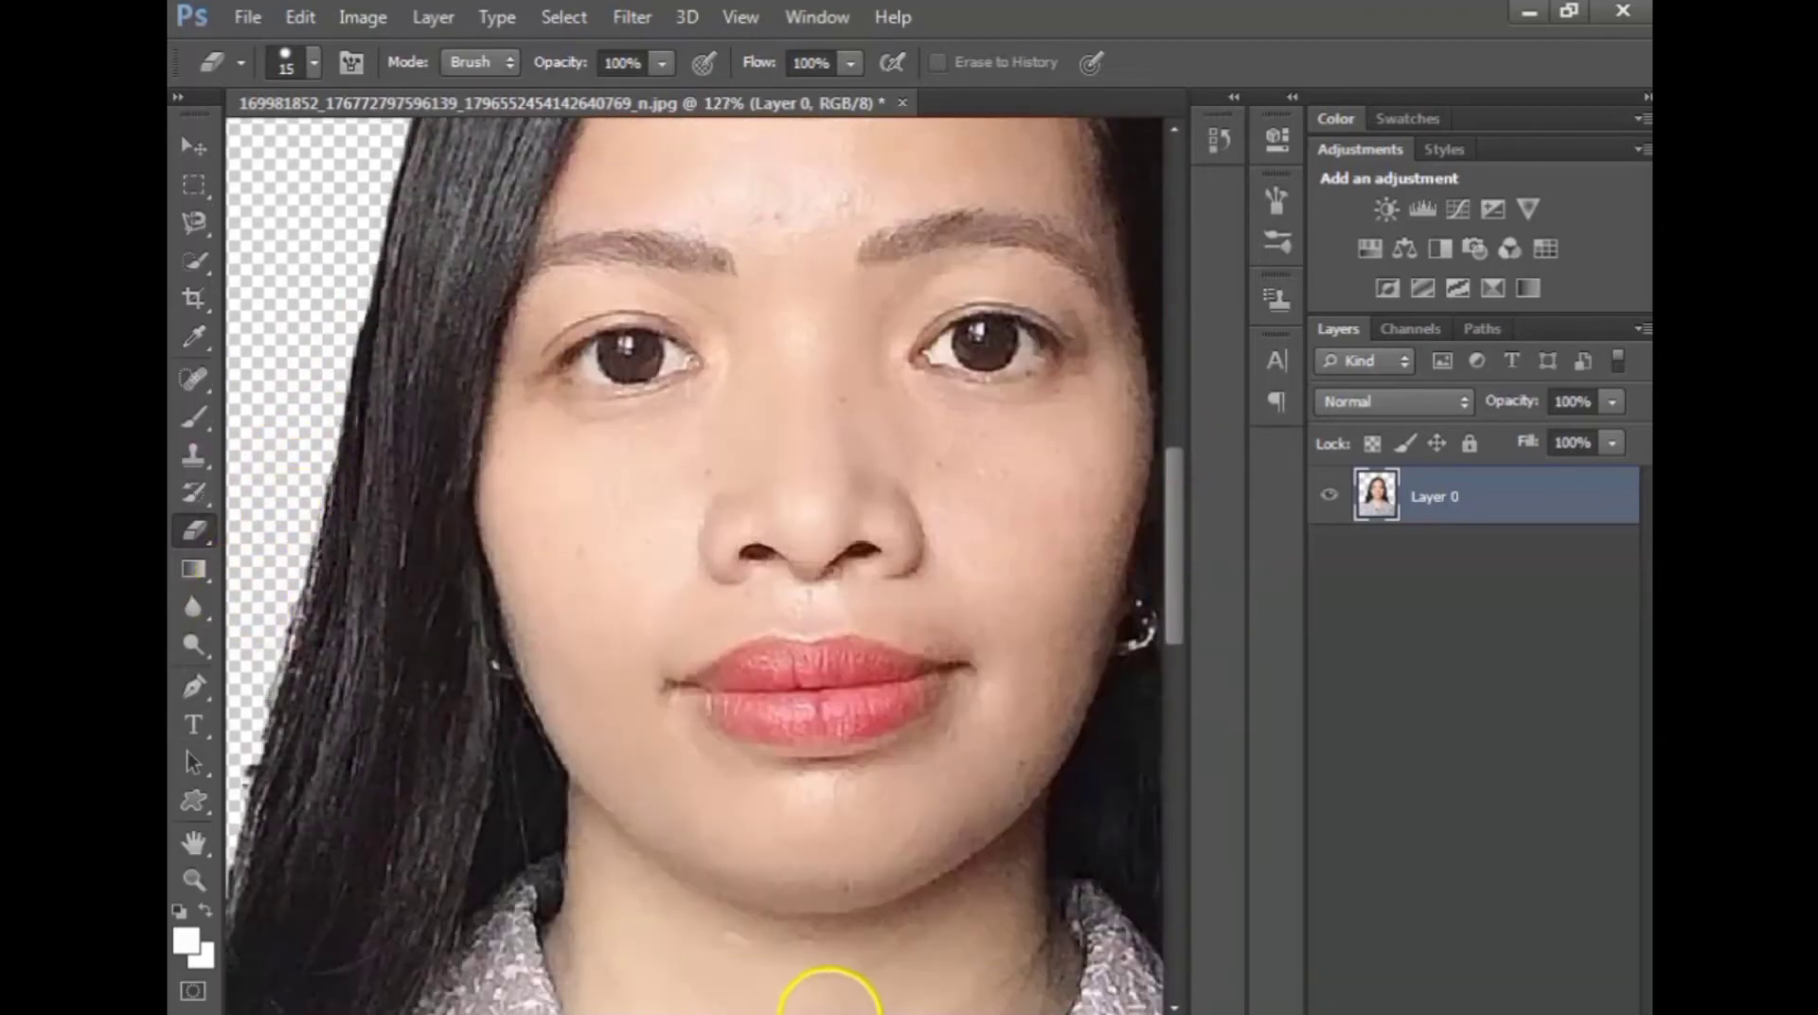
{"action": "scroll", "coordinate": [832, 995], "scroll_direction": "left", "scroll_amount": 4}
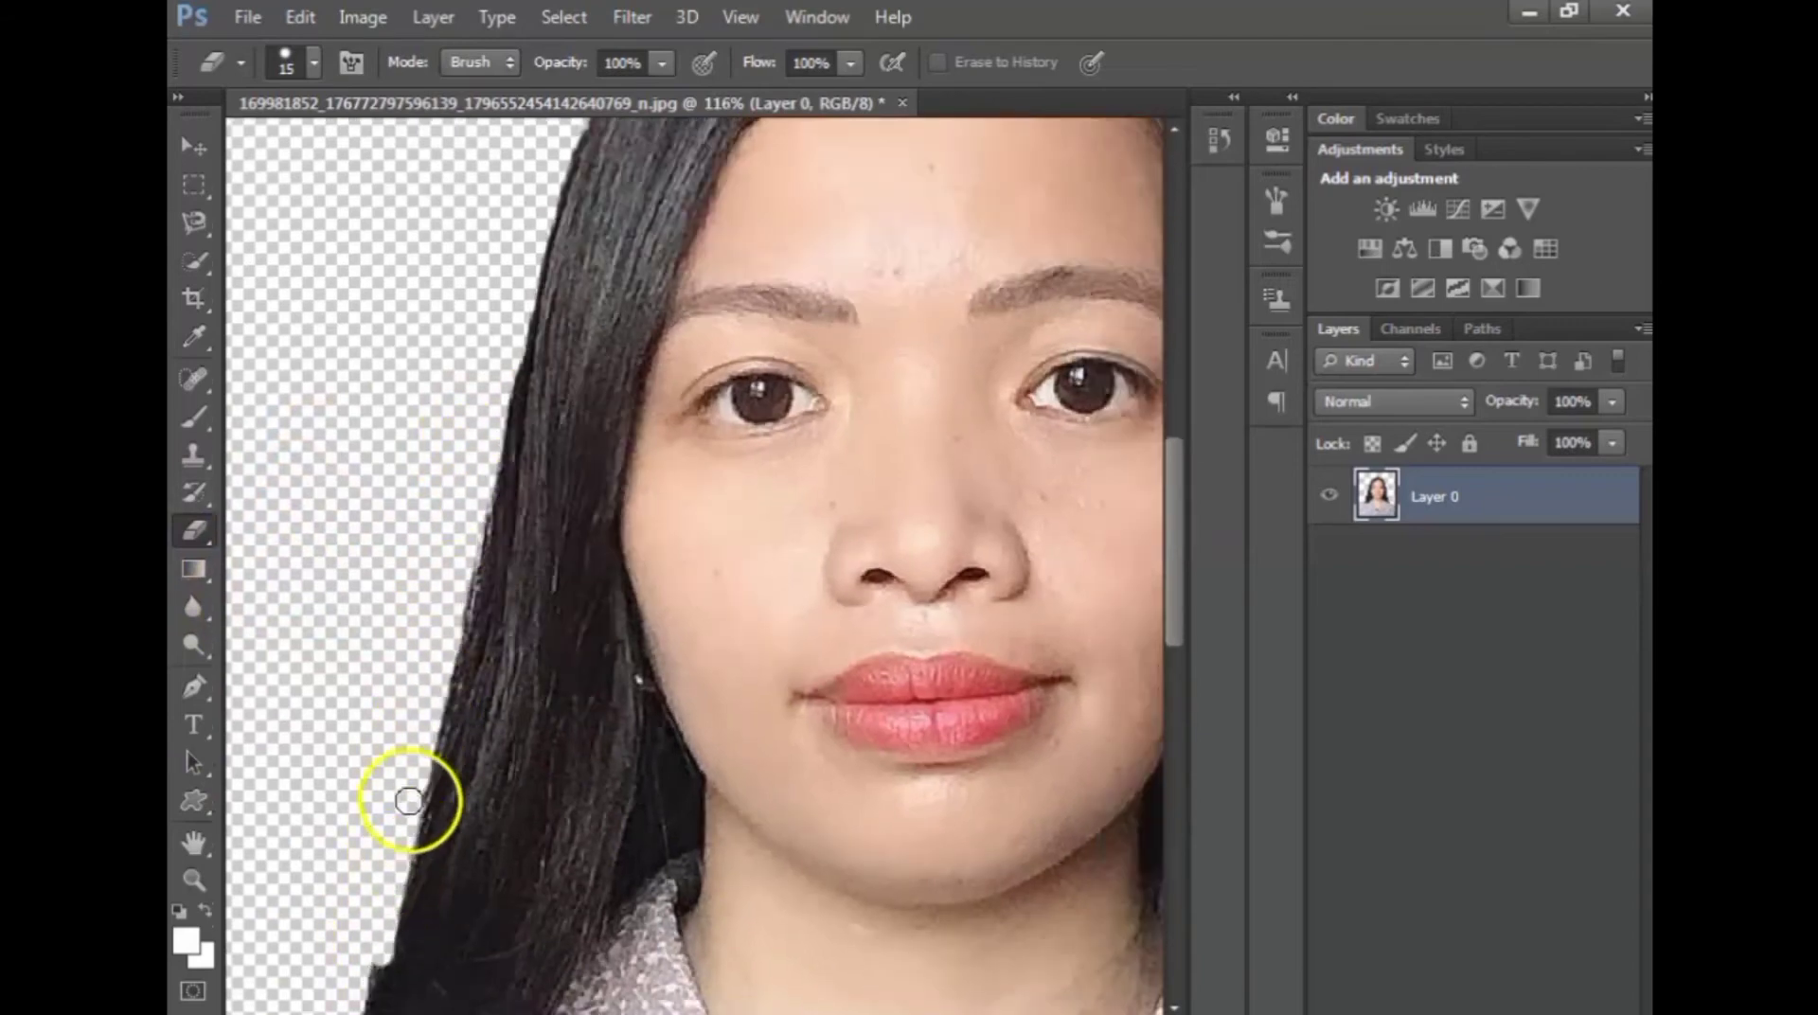
{"action": "scroll", "coordinate": [1101, 520], "scroll_direction": "right", "scroll_amount": 3}
{"action": "scroll", "coordinate": [1170, 568], "scroll_direction": "down", "scroll_amount": 3}
{"action": "scroll", "coordinate": [779, 999], "scroll_direction": "left", "scroll_amount": 8}
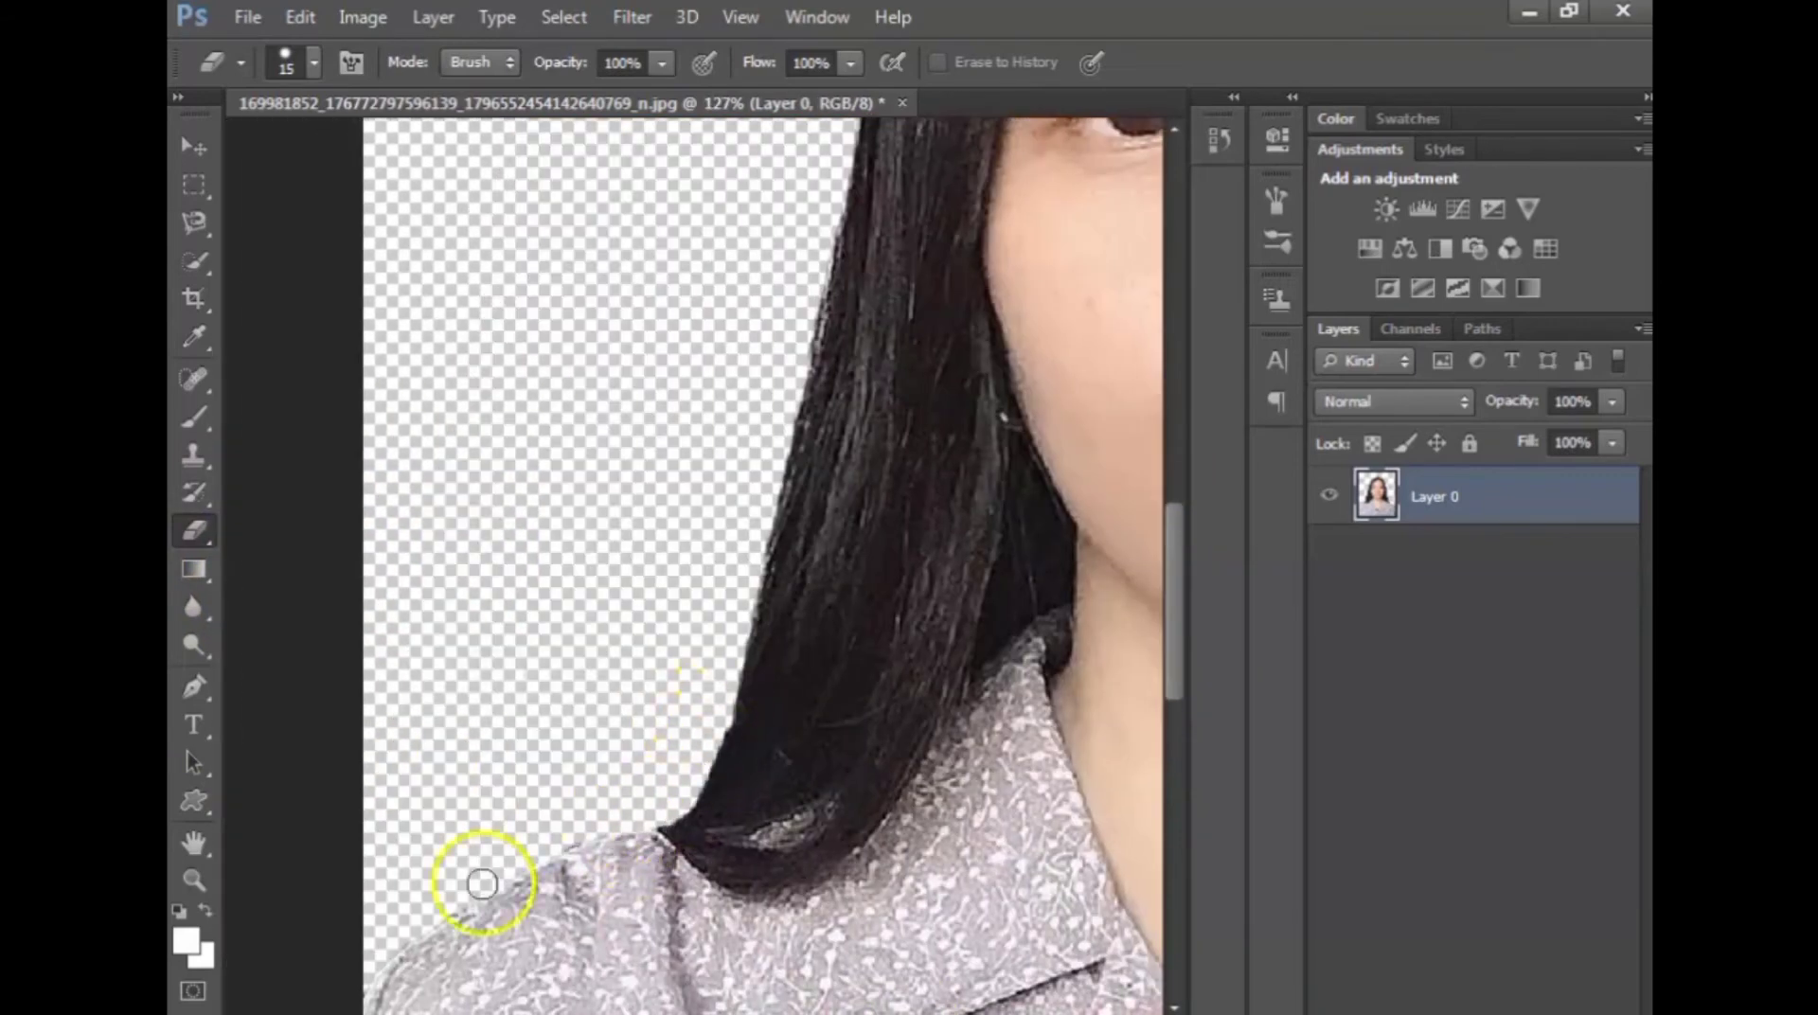
{"action": "left_click_drag", "start_coordinate": [1174, 606], "coordinate": [1172, 373]}
{"action": "scroll", "coordinate": [550, 252], "scroll_direction": "up", "scroll_amount": 2}
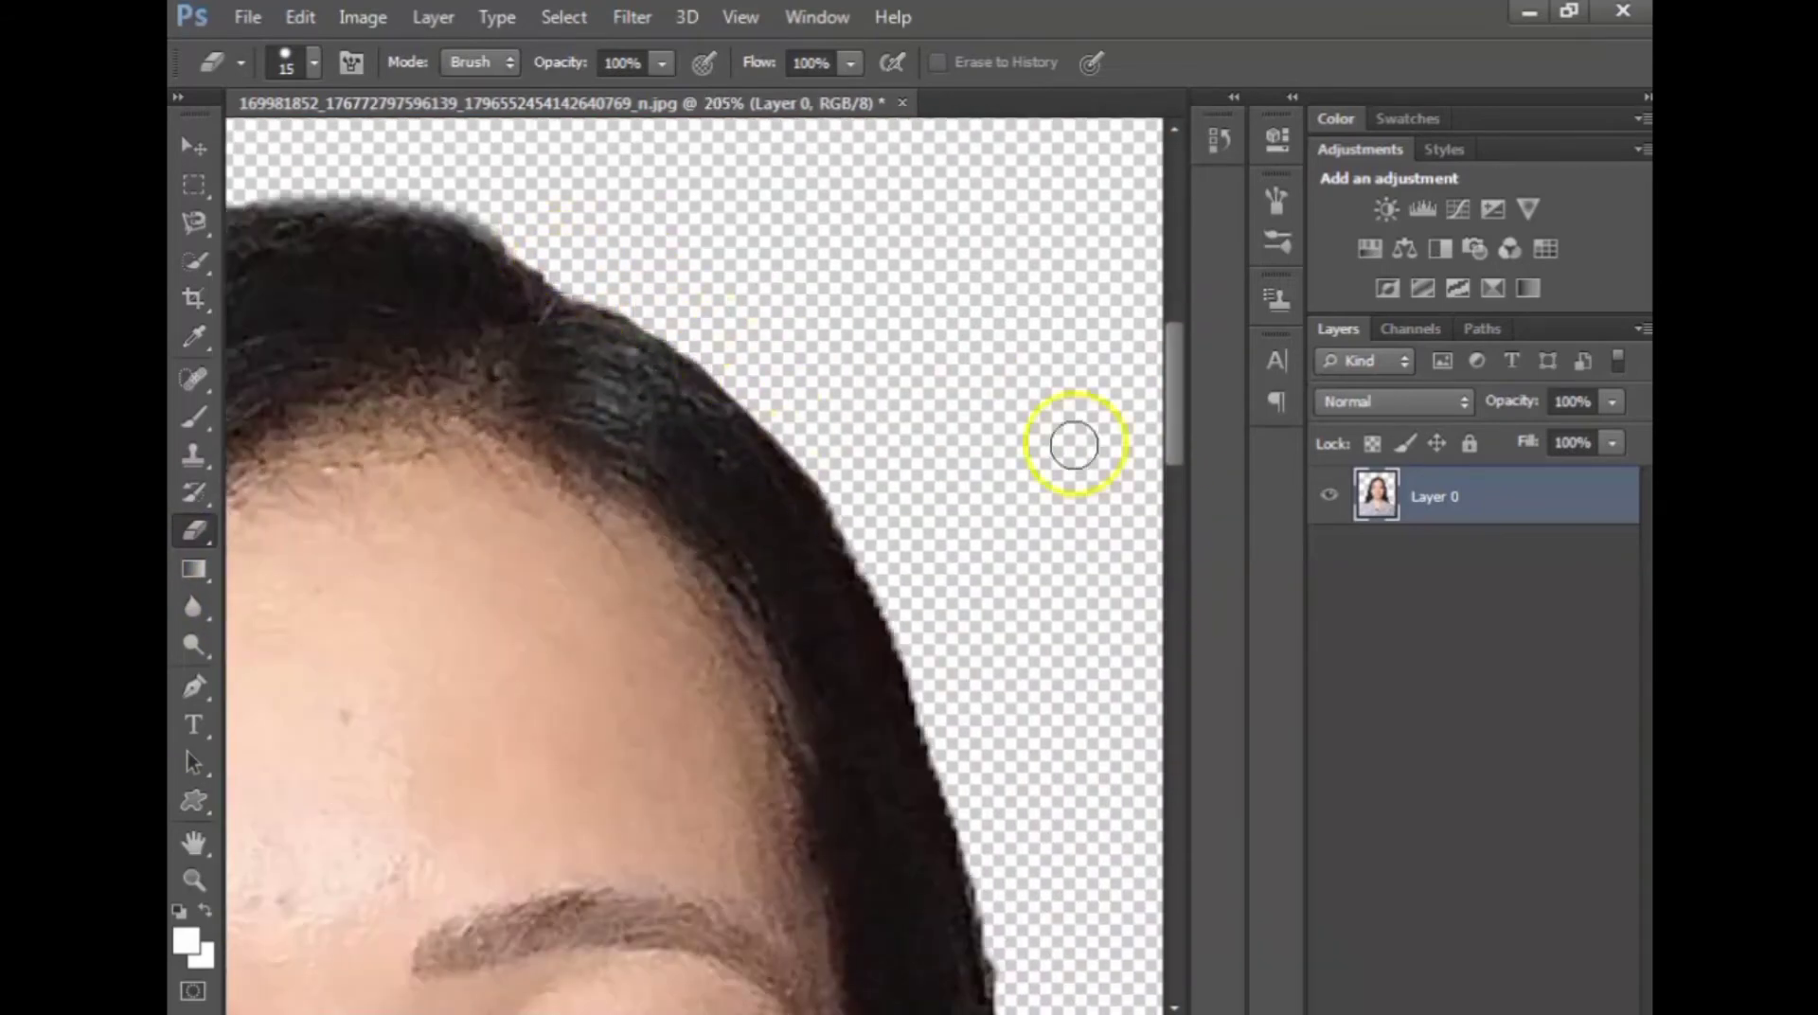
{"action": "scroll", "coordinate": [1144, 422], "scroll_direction": "down", "scroll_amount": 2}
{"action": "scroll", "coordinate": [1128, 528], "scroll_direction": "down", "scroll_amount": 2}
{"action": "scroll", "coordinate": [1175, 526], "scroll_direction": "down", "scroll_amount": 5}
{"action": "scroll", "coordinate": [1174, 526], "scroll_direction": "down", "scroll_amount": 3}
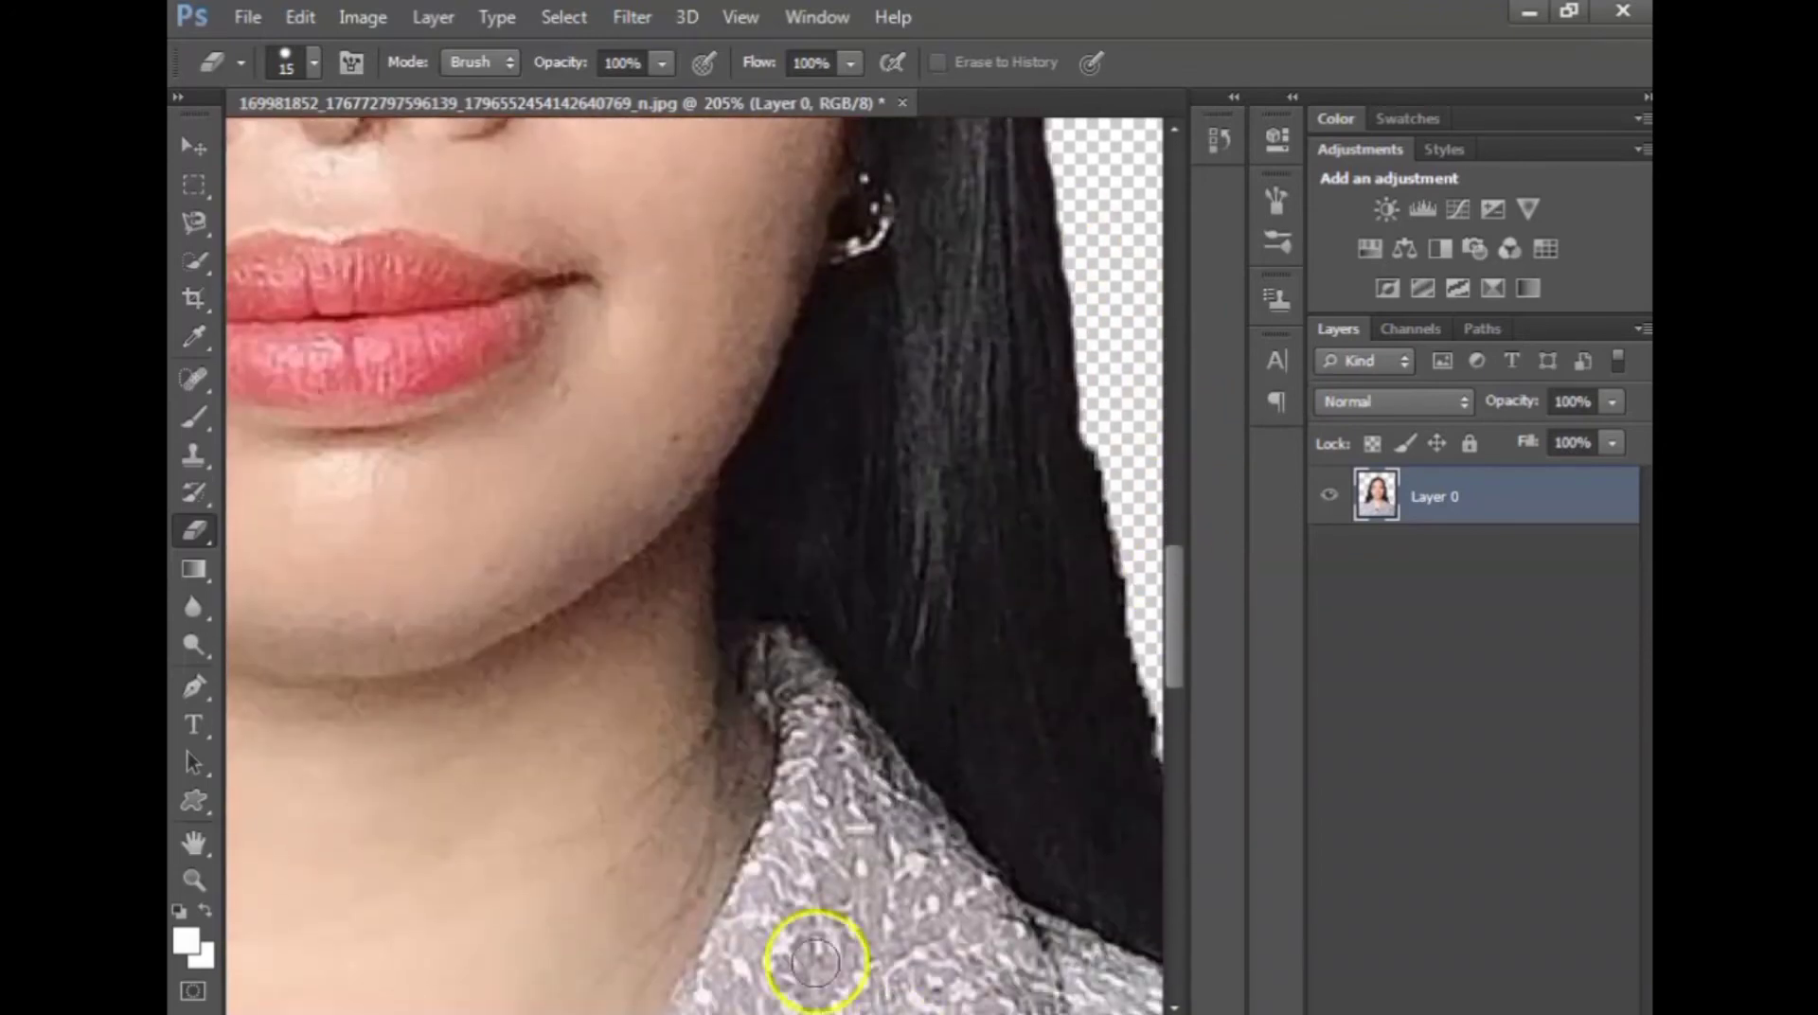
{"action": "scroll", "coordinate": [812, 955], "scroll_direction": "right", "scroll_amount": 2}
{"action": "scroll", "coordinate": [994, 985], "scroll_direction": "down", "scroll_amount": 3}
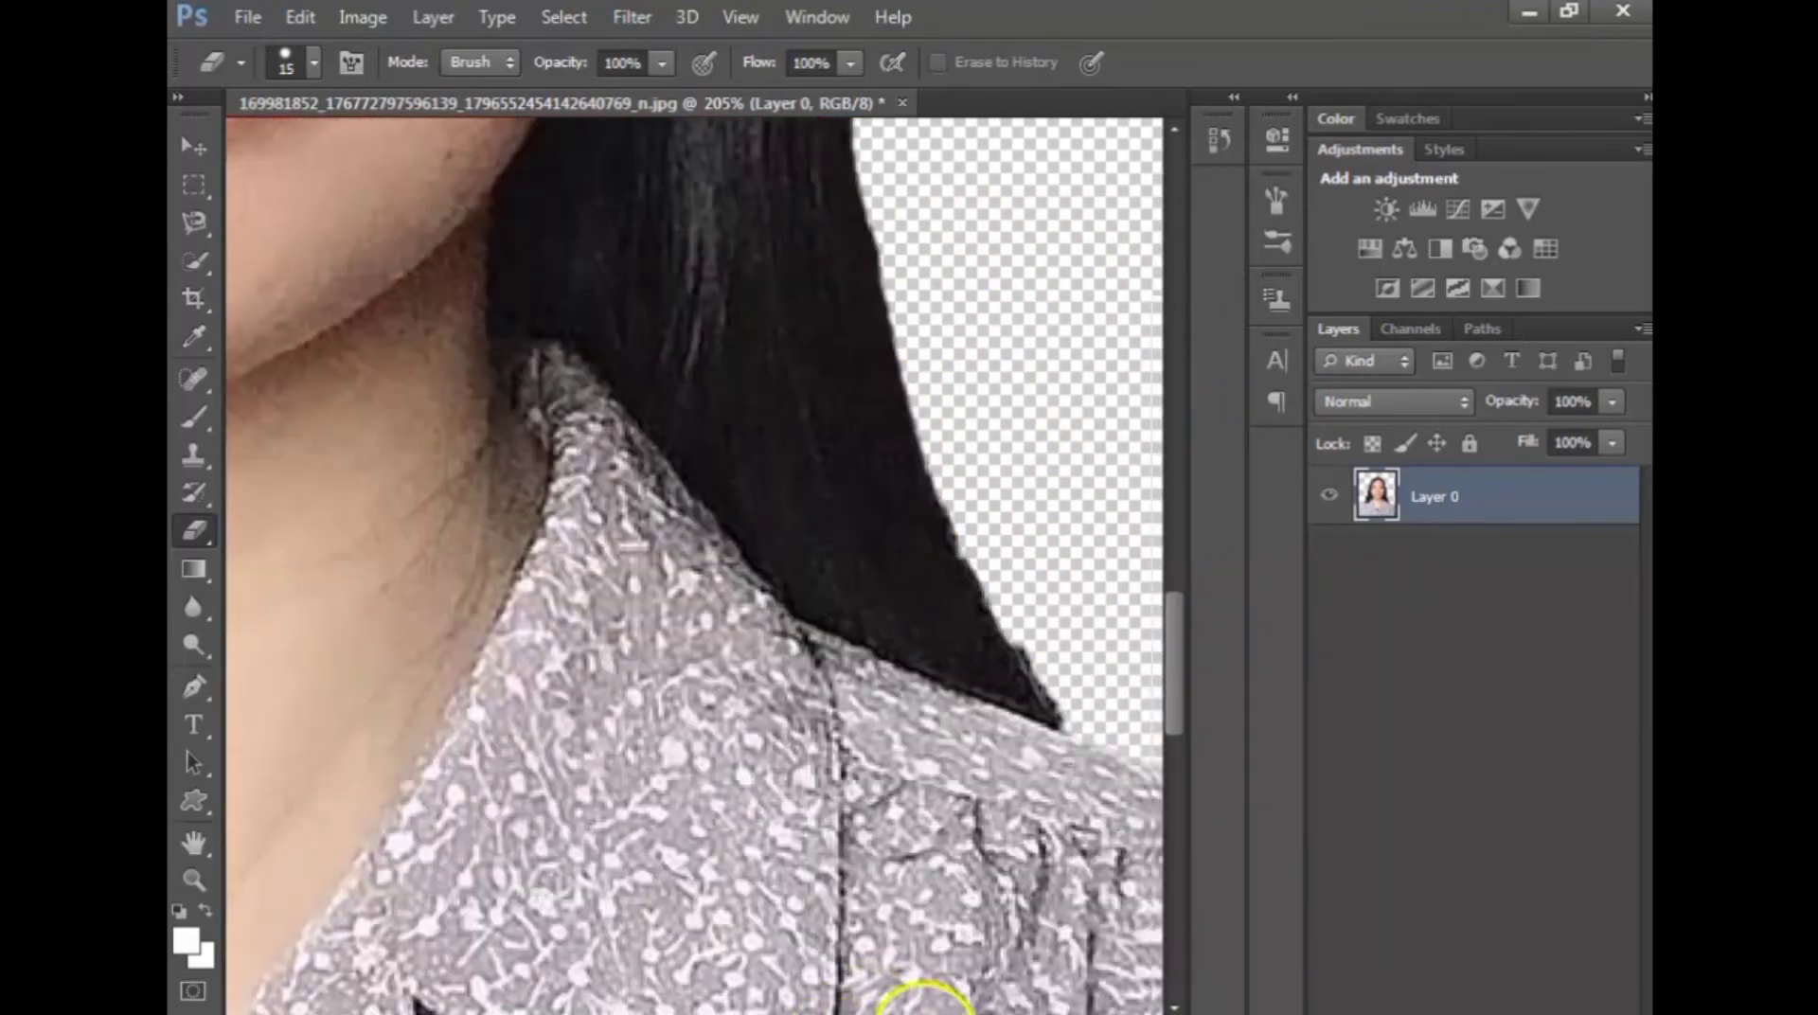
{"action": "scroll", "coordinate": [966, 966], "scroll_direction": "right", "scroll_amount": 1}
{"action": "scroll", "coordinate": [1116, 852], "scroll_direction": "right", "scroll_amount": 3}
{"action": "scroll", "coordinate": [1041, 861], "scroll_direction": "right", "scroll_amount": 3}
{"action": "scroll", "coordinate": [910, 882], "scroll_direction": "down", "scroll_amount": 5}
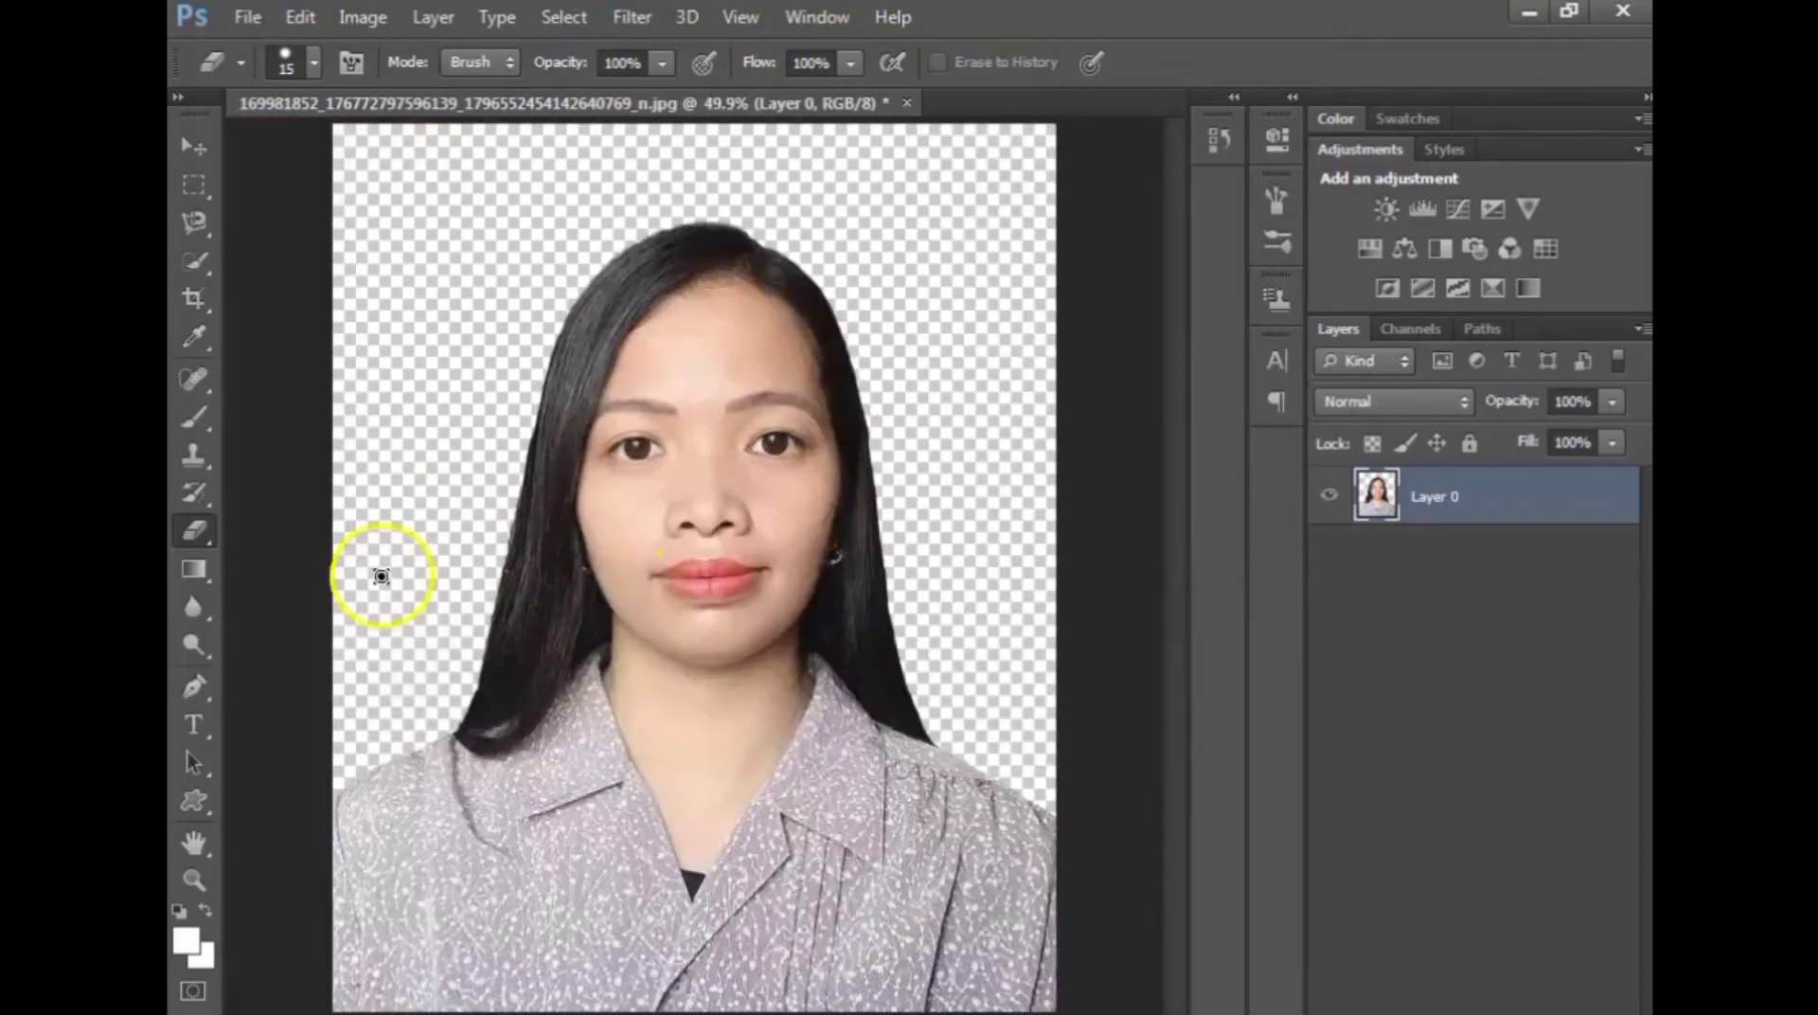
{"action": "scroll", "coordinate": [600, 385], "scroll_direction": "up", "scroll_amount": 2}
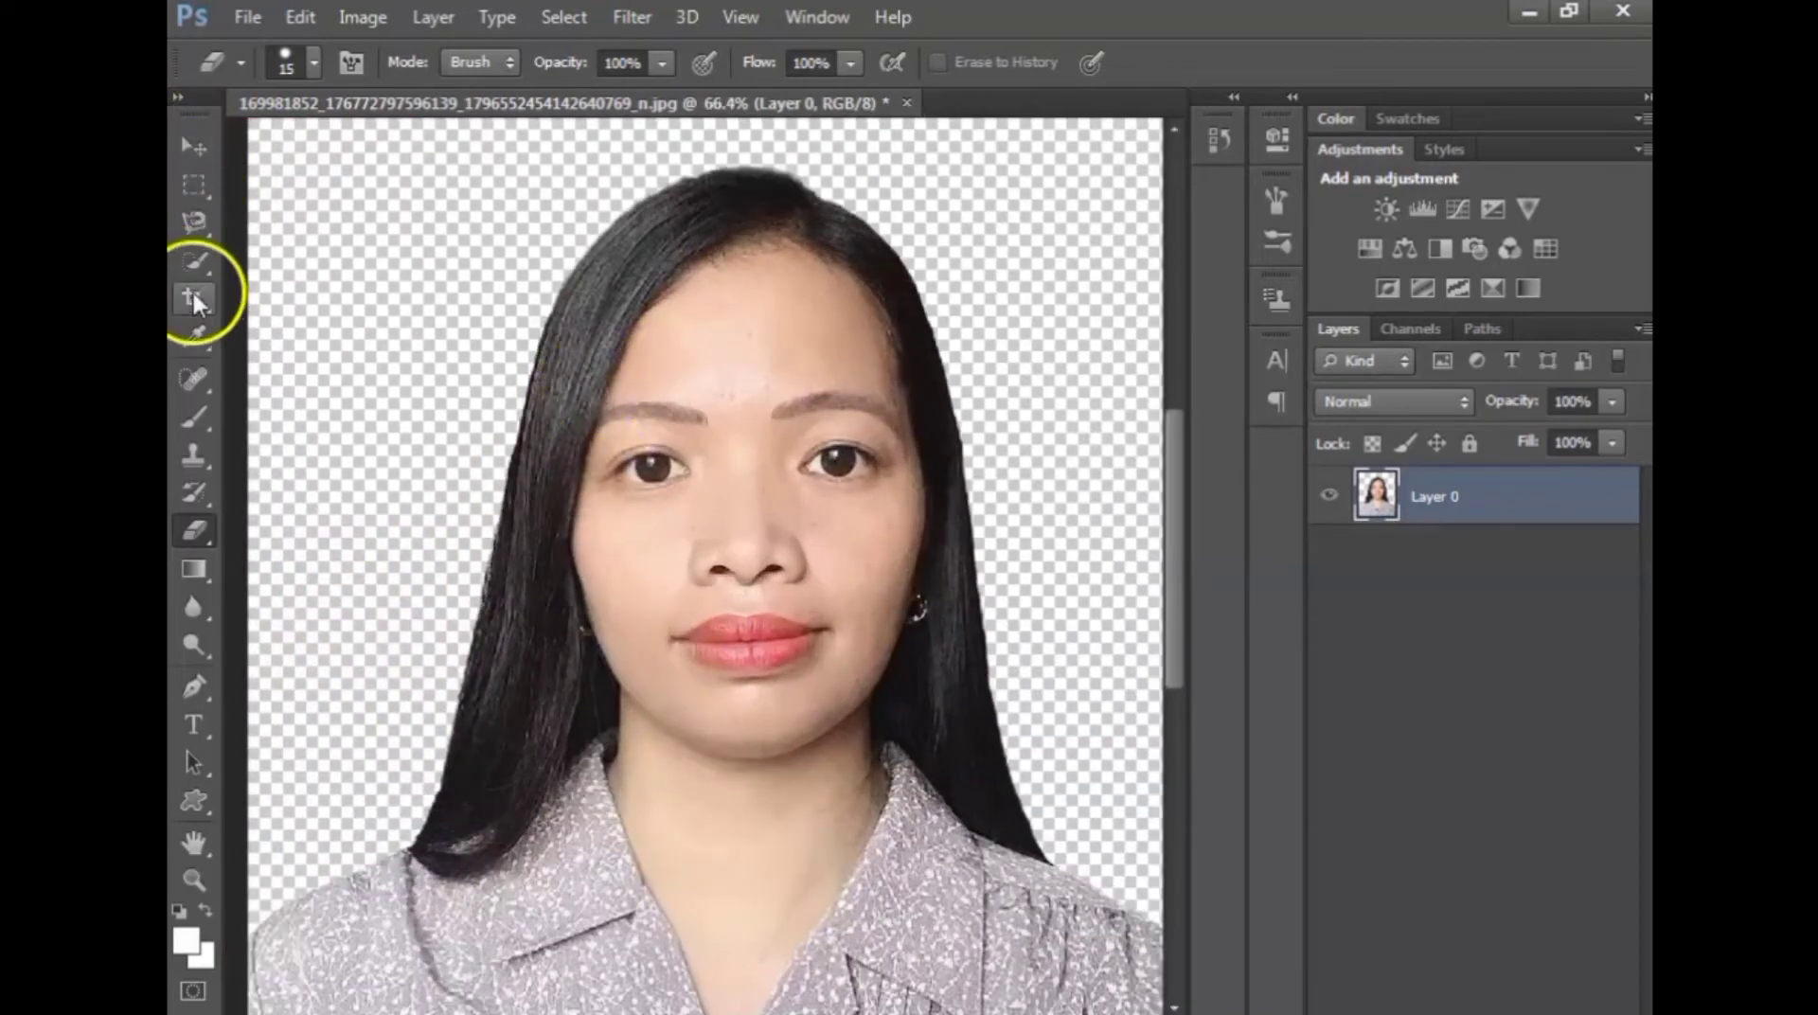
- Paint a Quick Selection over the hair, forehead, neck and right shoulder
{"action": "left_click", "coordinate": [194, 260]}
{"action": "mouse_move", "coordinate": [726, 212]}
{"action": "left_mouse_down"}
{"action": "mouse_move", "coordinate": [622, 412]}
{"action": "mouse_move", "coordinate": [588, 697]}
{"action": "mouse_move", "coordinate": [742, 561]}
{"action": "mouse_move", "coordinate": [470, 549]}
{"action": "mouse_move", "coordinate": [532, 728]}
{"action": "mouse_move", "coordinate": [508, 722]}
{"action": "mouse_move", "coordinate": [398, 784]}
{"action": "mouse_move", "coordinate": [389, 921]}
{"action": "left_mouse_up"}
{"action": "scroll", "coordinate": [532, 728], "scroll_direction": "down", "scroll_amount": 2}
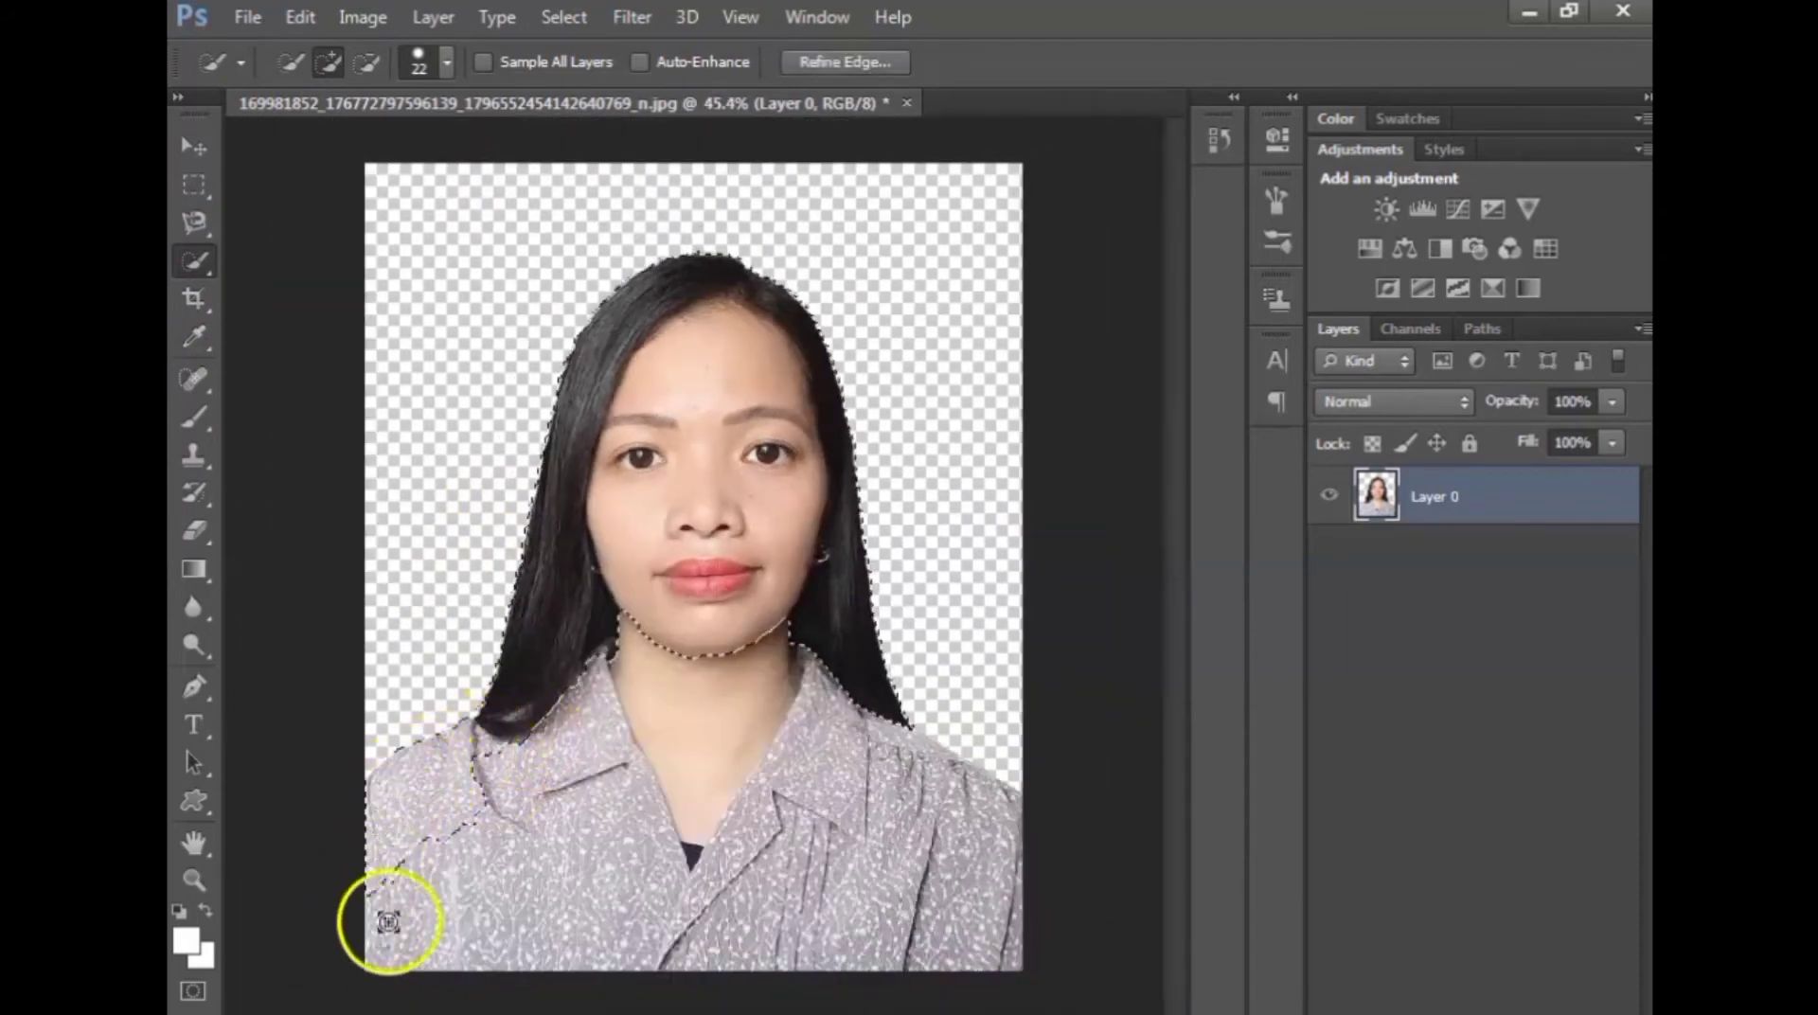
{"action": "mouse_move", "coordinate": [650, 763]}
{"action": "left_mouse_down"}
{"action": "mouse_move", "coordinate": [771, 771]}
{"action": "mouse_move", "coordinate": [900, 853]}
{"action": "mouse_move", "coordinate": [917, 839]}
{"action": "left_mouse_up"}
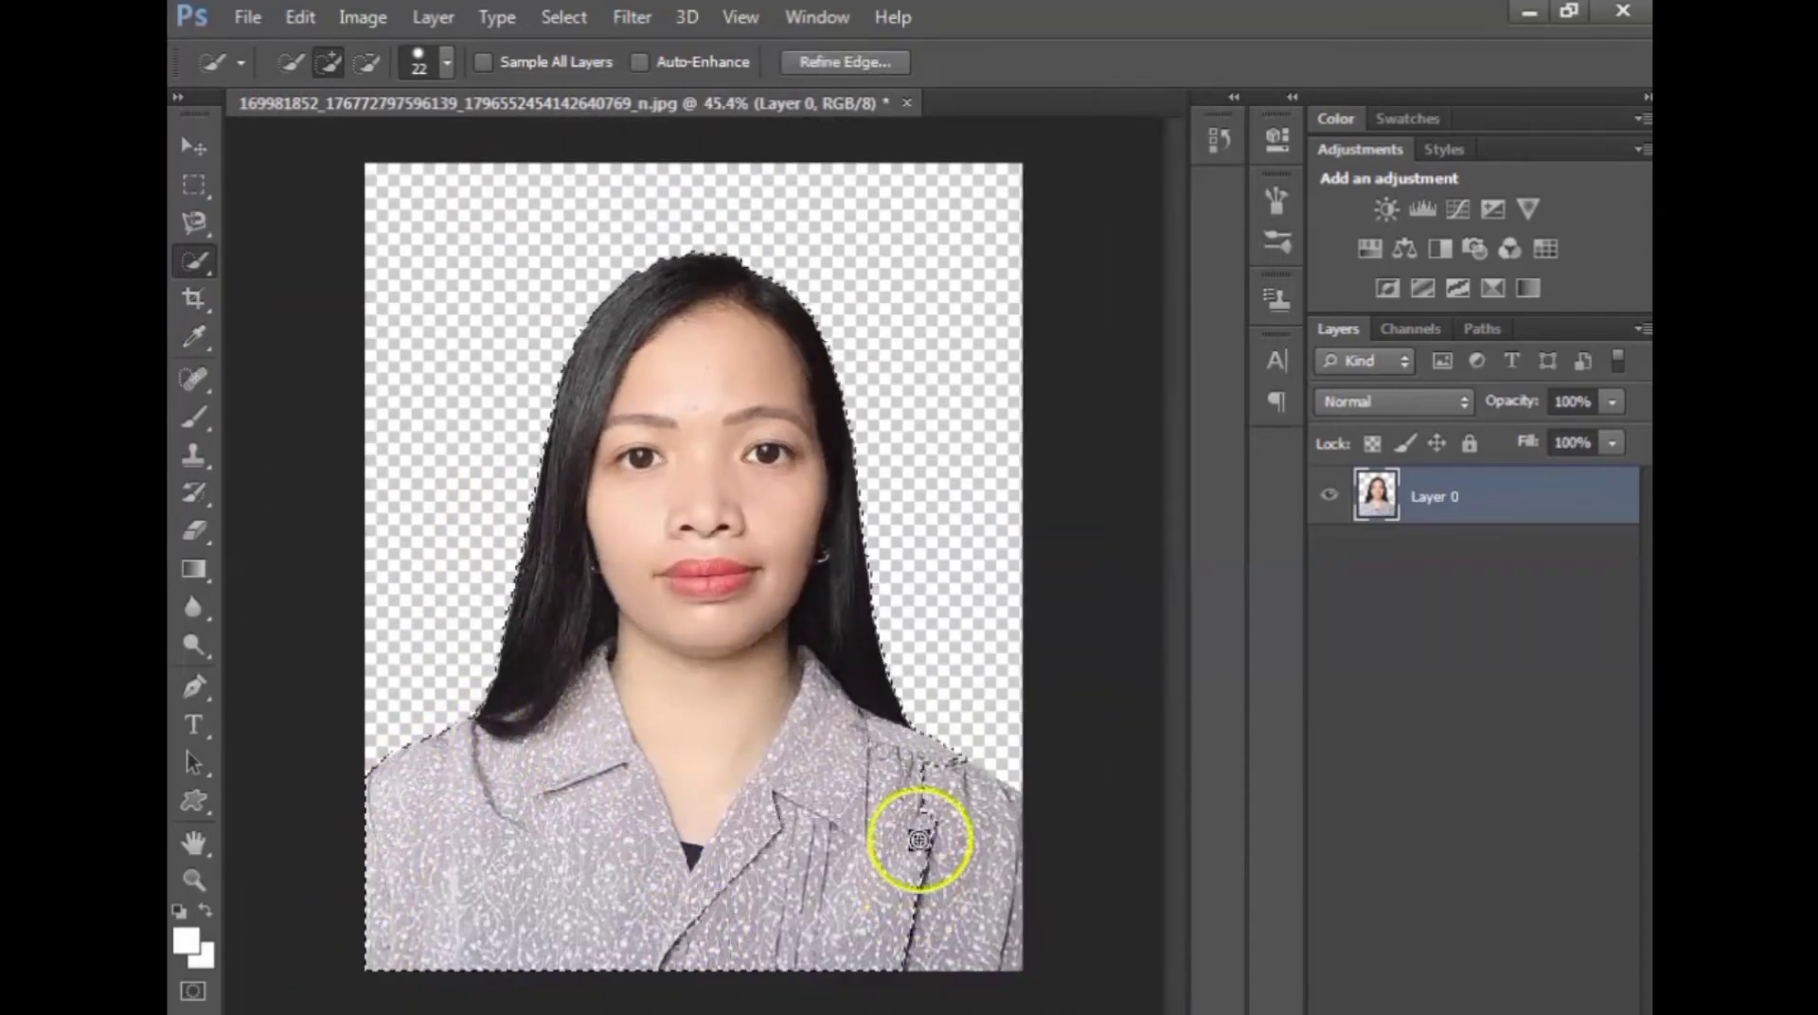
{"action": "scroll", "coordinate": [985, 852], "scroll_direction": "up", "scroll_amount": 2}
{"action": "scroll", "coordinate": [963, 819], "scroll_direction": "up", "scroll_amount": 2}
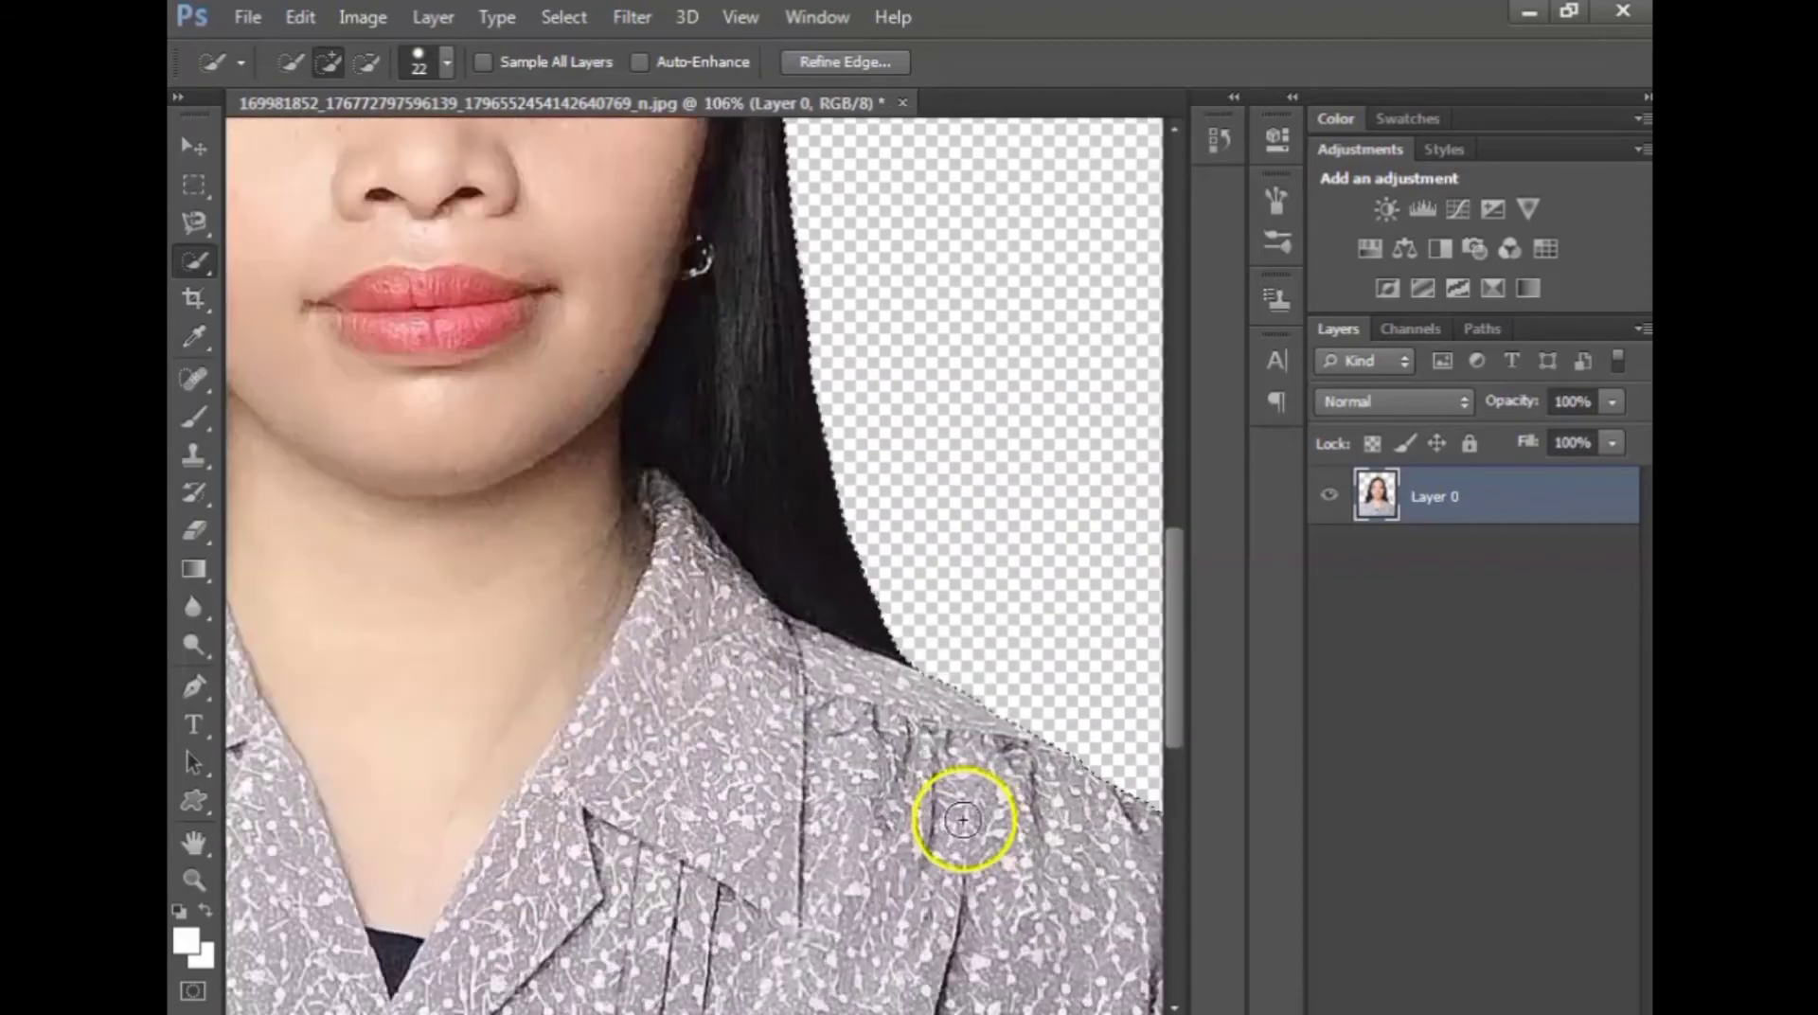
{"action": "scroll", "coordinate": [957, 799], "scroll_direction": "up", "scroll_amount": 1}
{"action": "scroll", "coordinate": [718, 484], "scroll_direction": "down", "scroll_amount": 2}
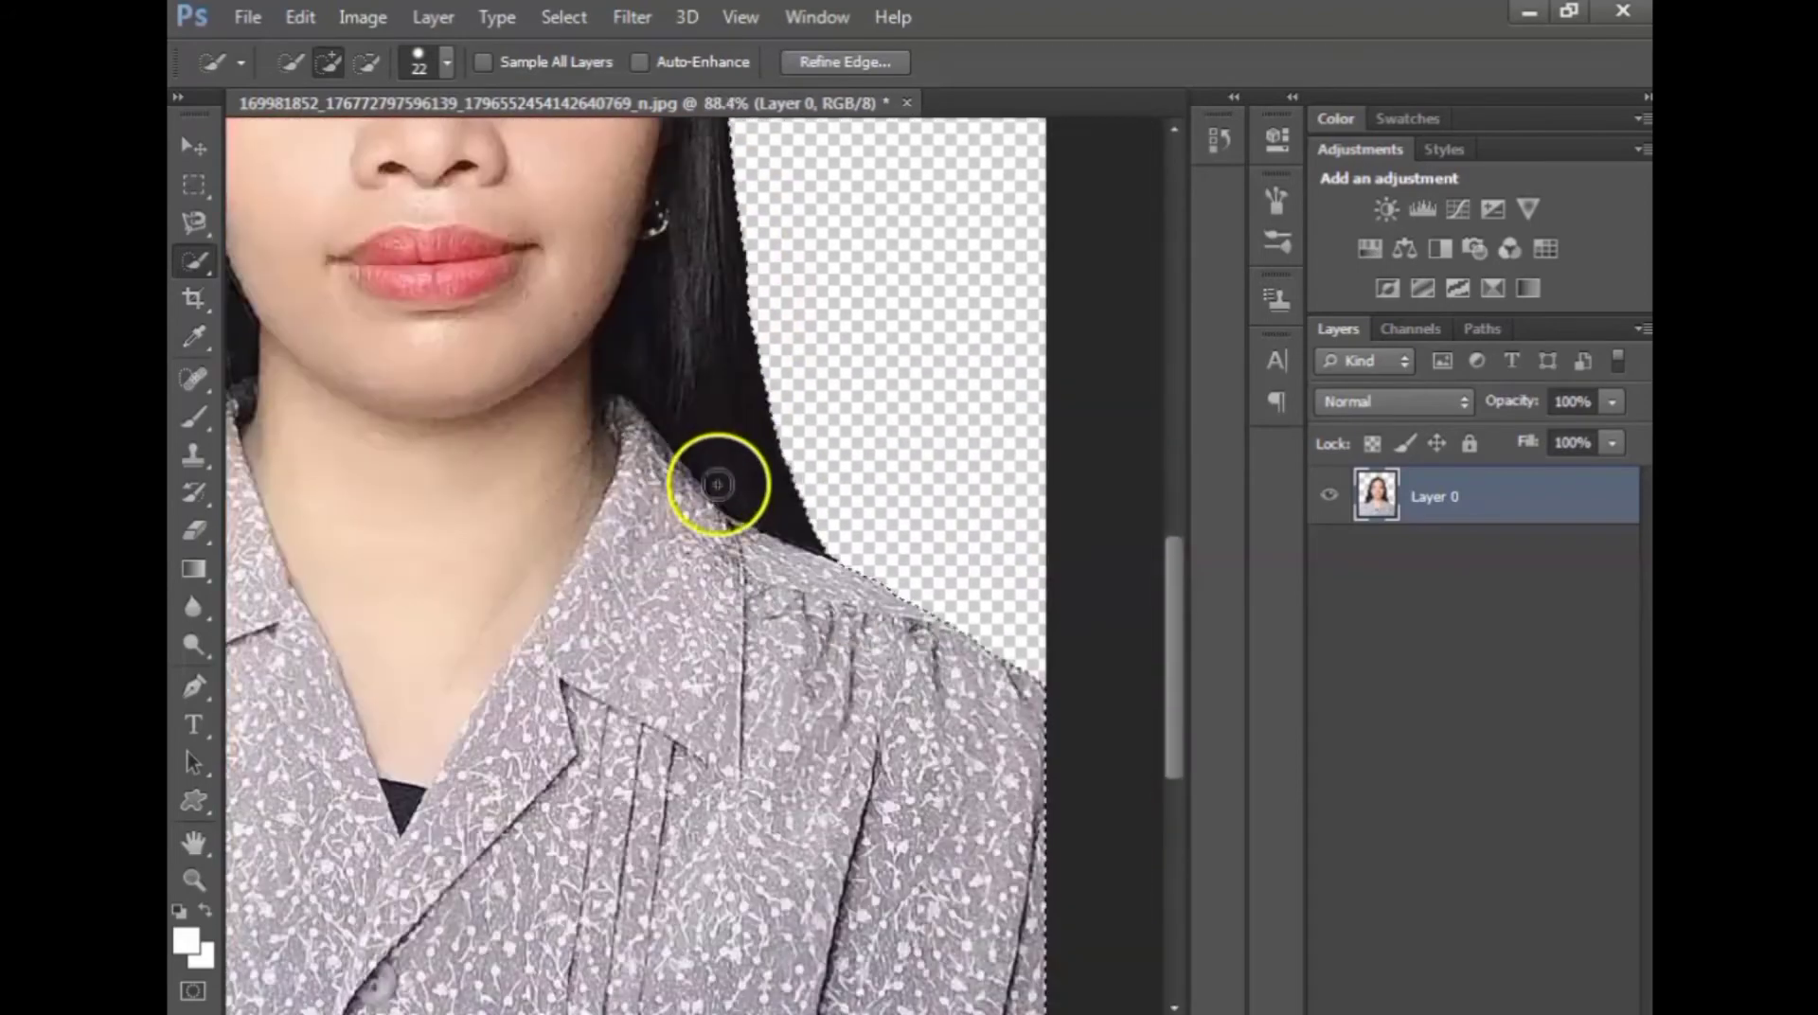
{"action": "scroll", "coordinate": [625, 312], "scroll_direction": "down", "scroll_amount": 2}
{"action": "scroll", "coordinate": [710, 303], "scroll_direction": "up", "scroll_amount": 1}
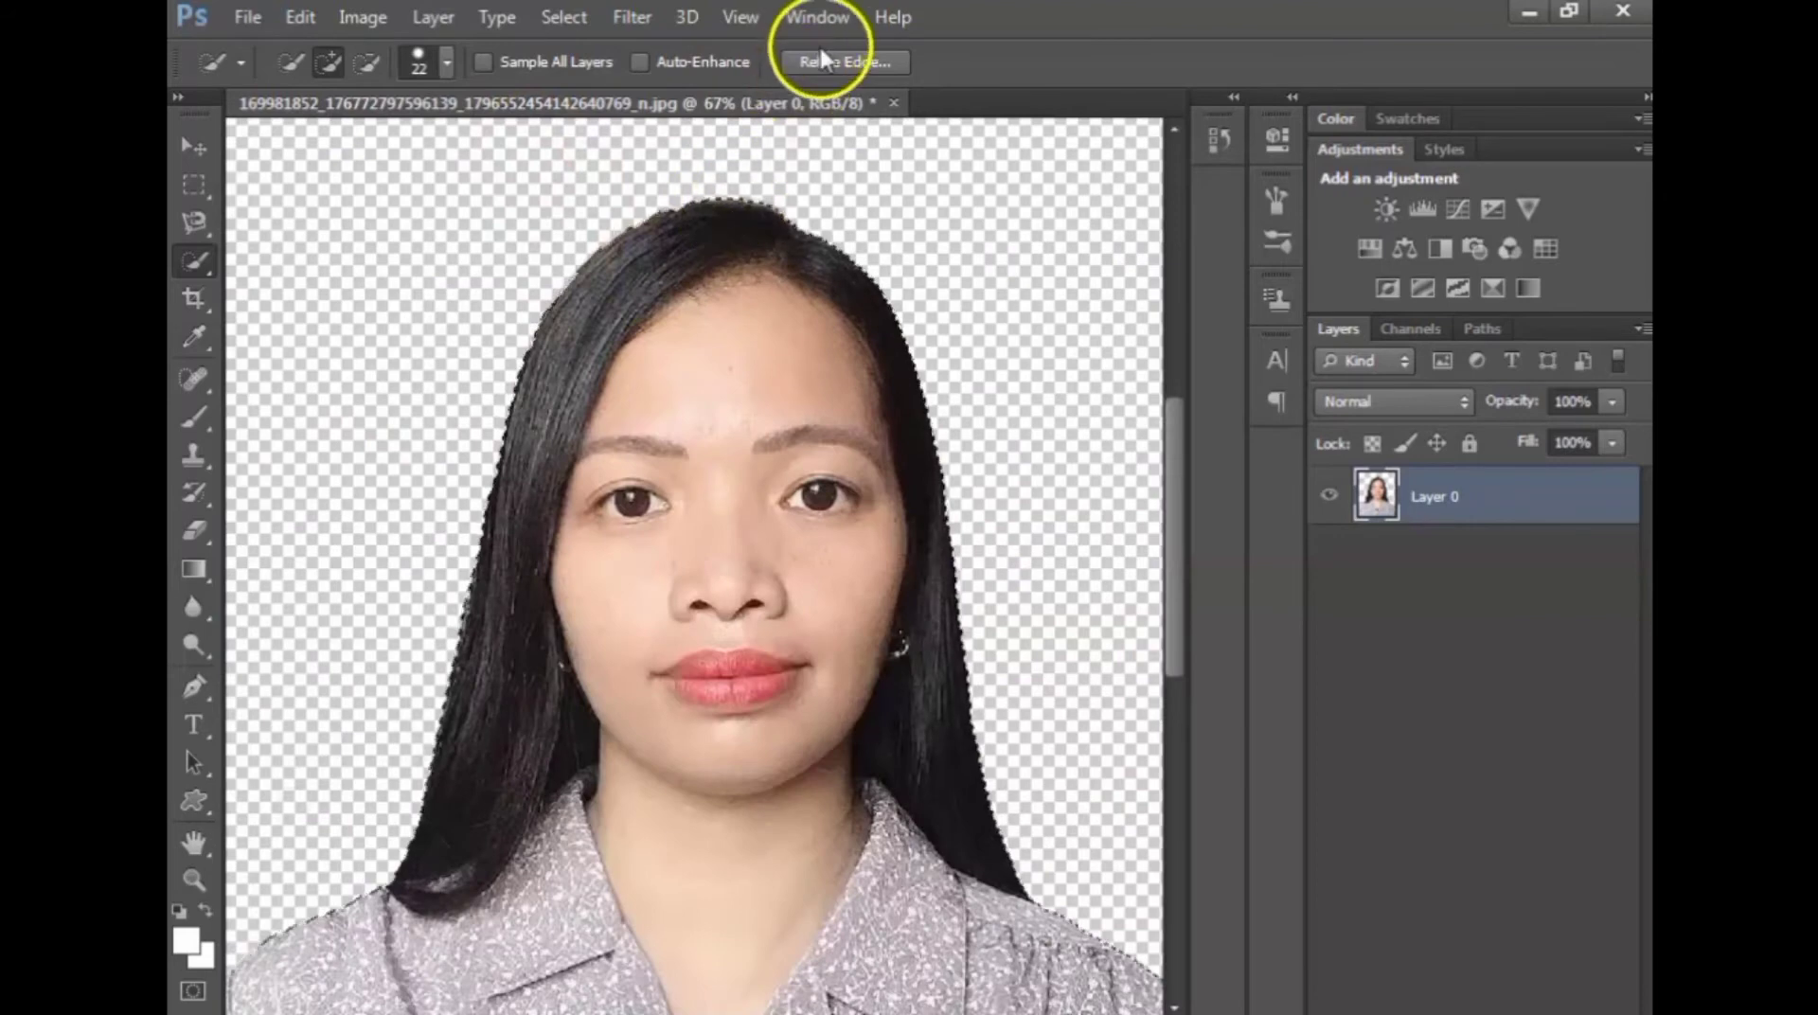
- Refine Edge with Smooth 23, Feather 1.9 px, Contrast 12%, Shift Edge -10%, output to new layer
{"action": "left_click", "coordinate": [857, 60]}
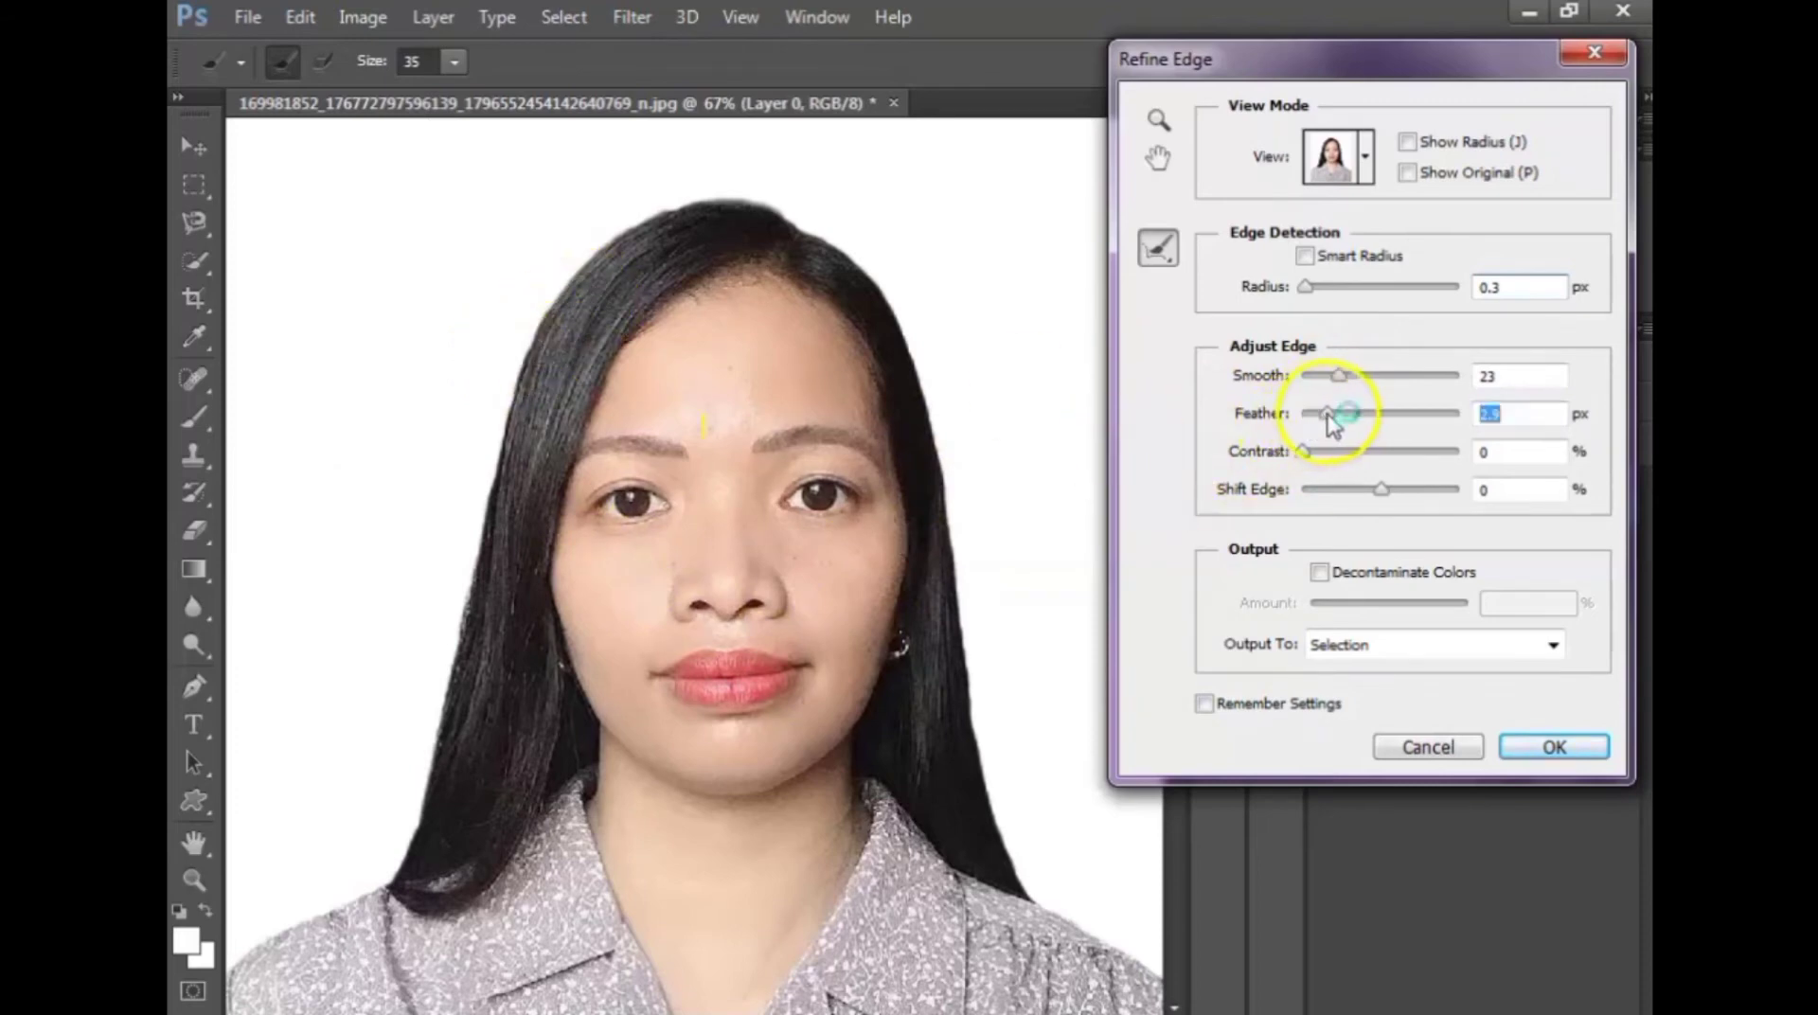
{"action": "left_click_drag", "start_coordinate": [1325, 426], "coordinate": [1314, 503]}
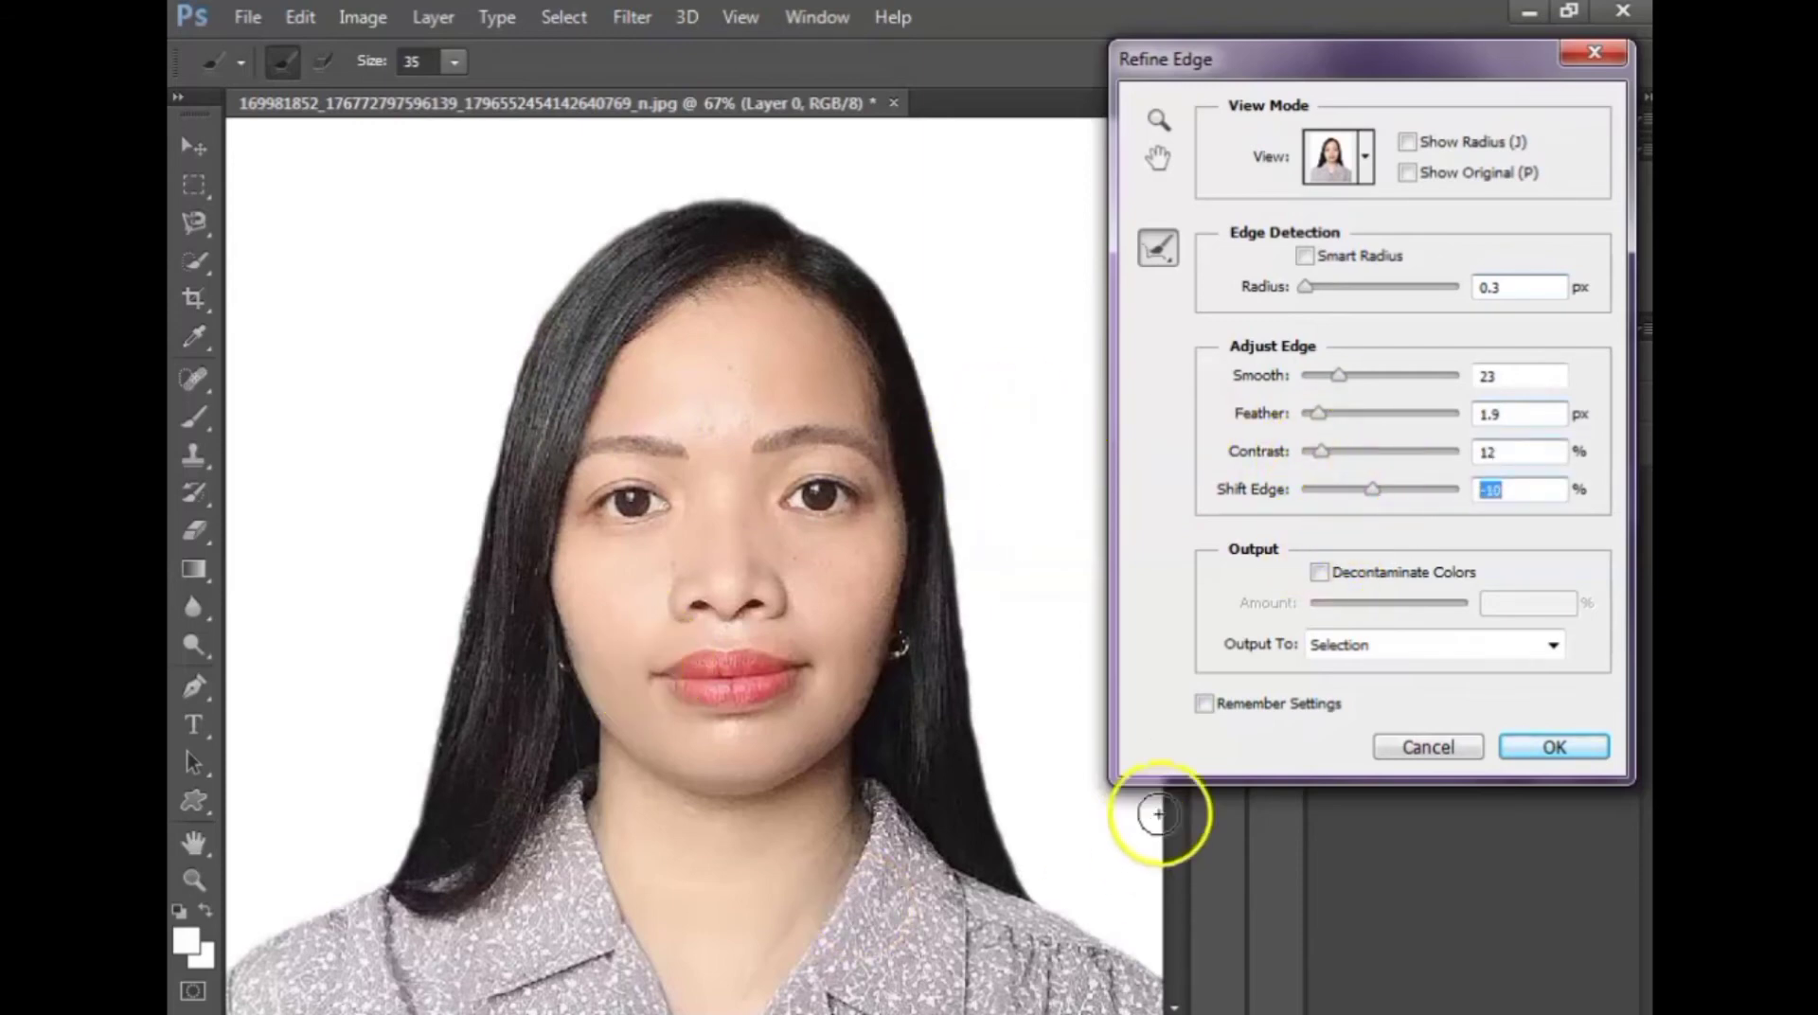
{"action": "left_click", "coordinate": [1421, 644]}
{"action": "left_click", "coordinate": [1416, 717]}
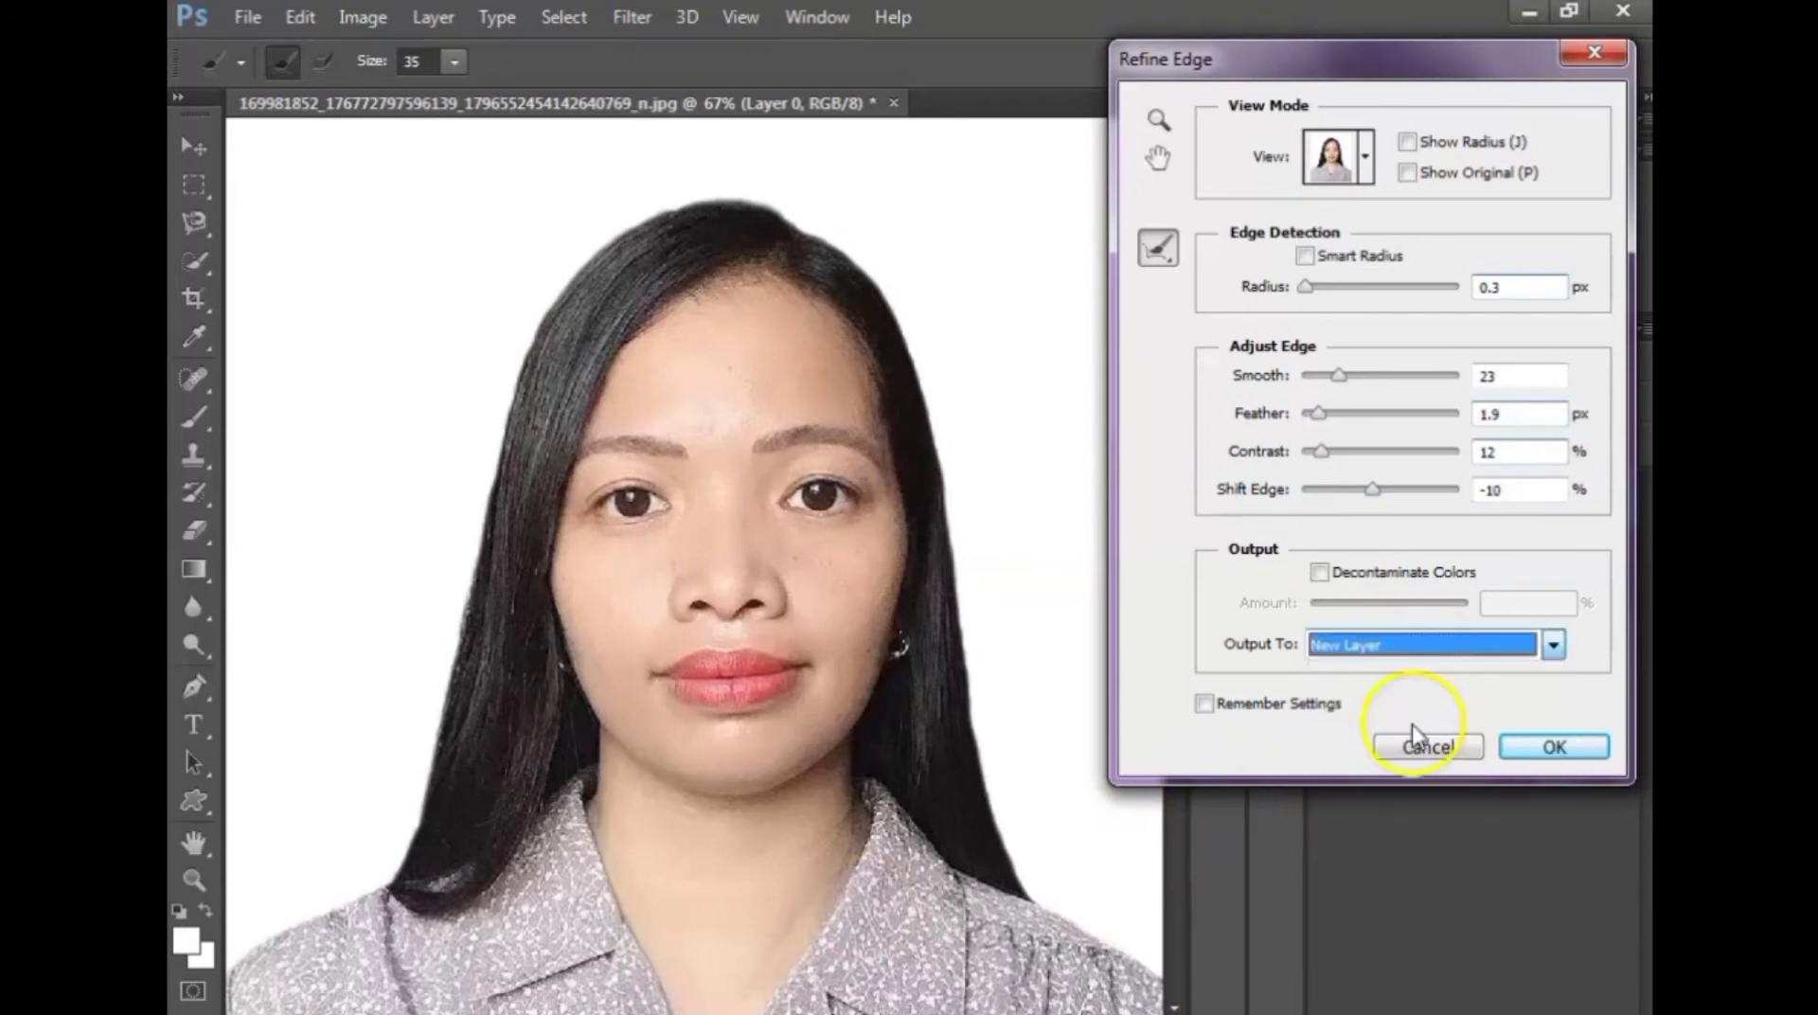
{"action": "left_click", "coordinate": [1553, 748]}
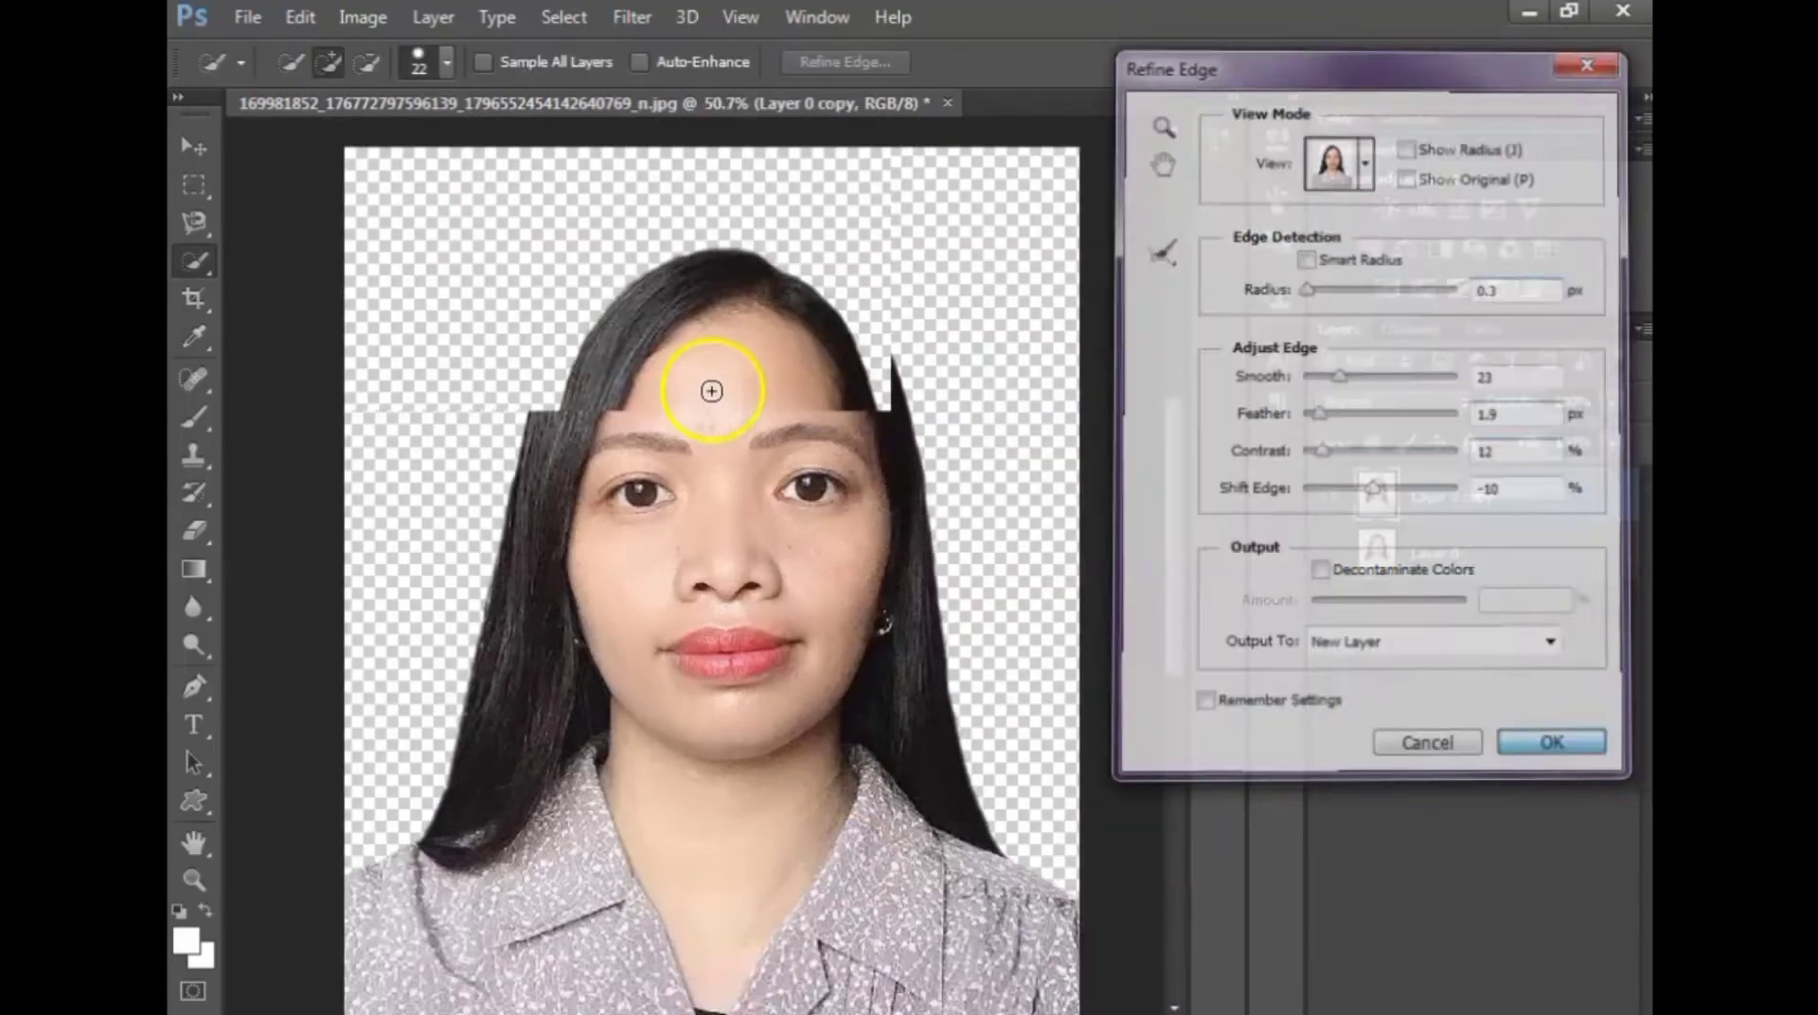
{"action": "scroll", "coordinate": [697, 451], "scroll_direction": "up", "scroll_amount": 2}
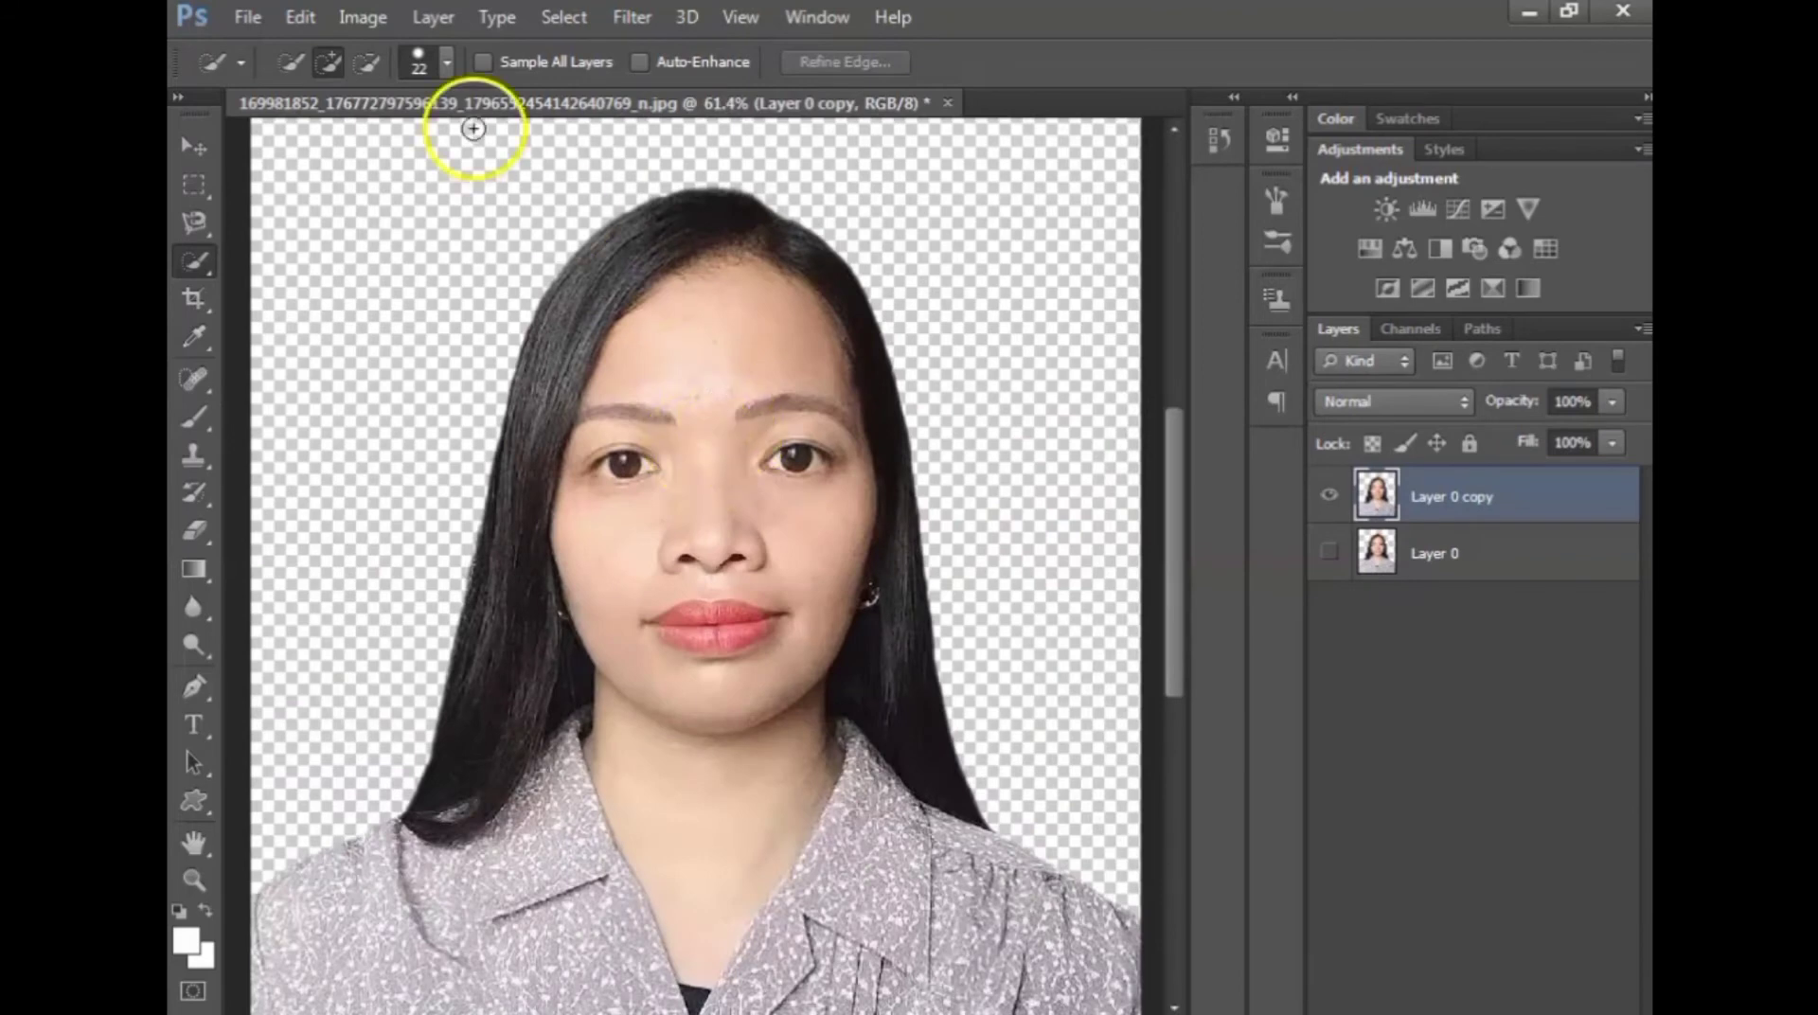
- Apply an Exposure adjustment of -0.05 exposure, -0.0163 offset and 1.04 gamma
{"action": "left_click", "coordinate": [363, 17]}
{"action": "mouse_move", "coordinate": [406, 91]}
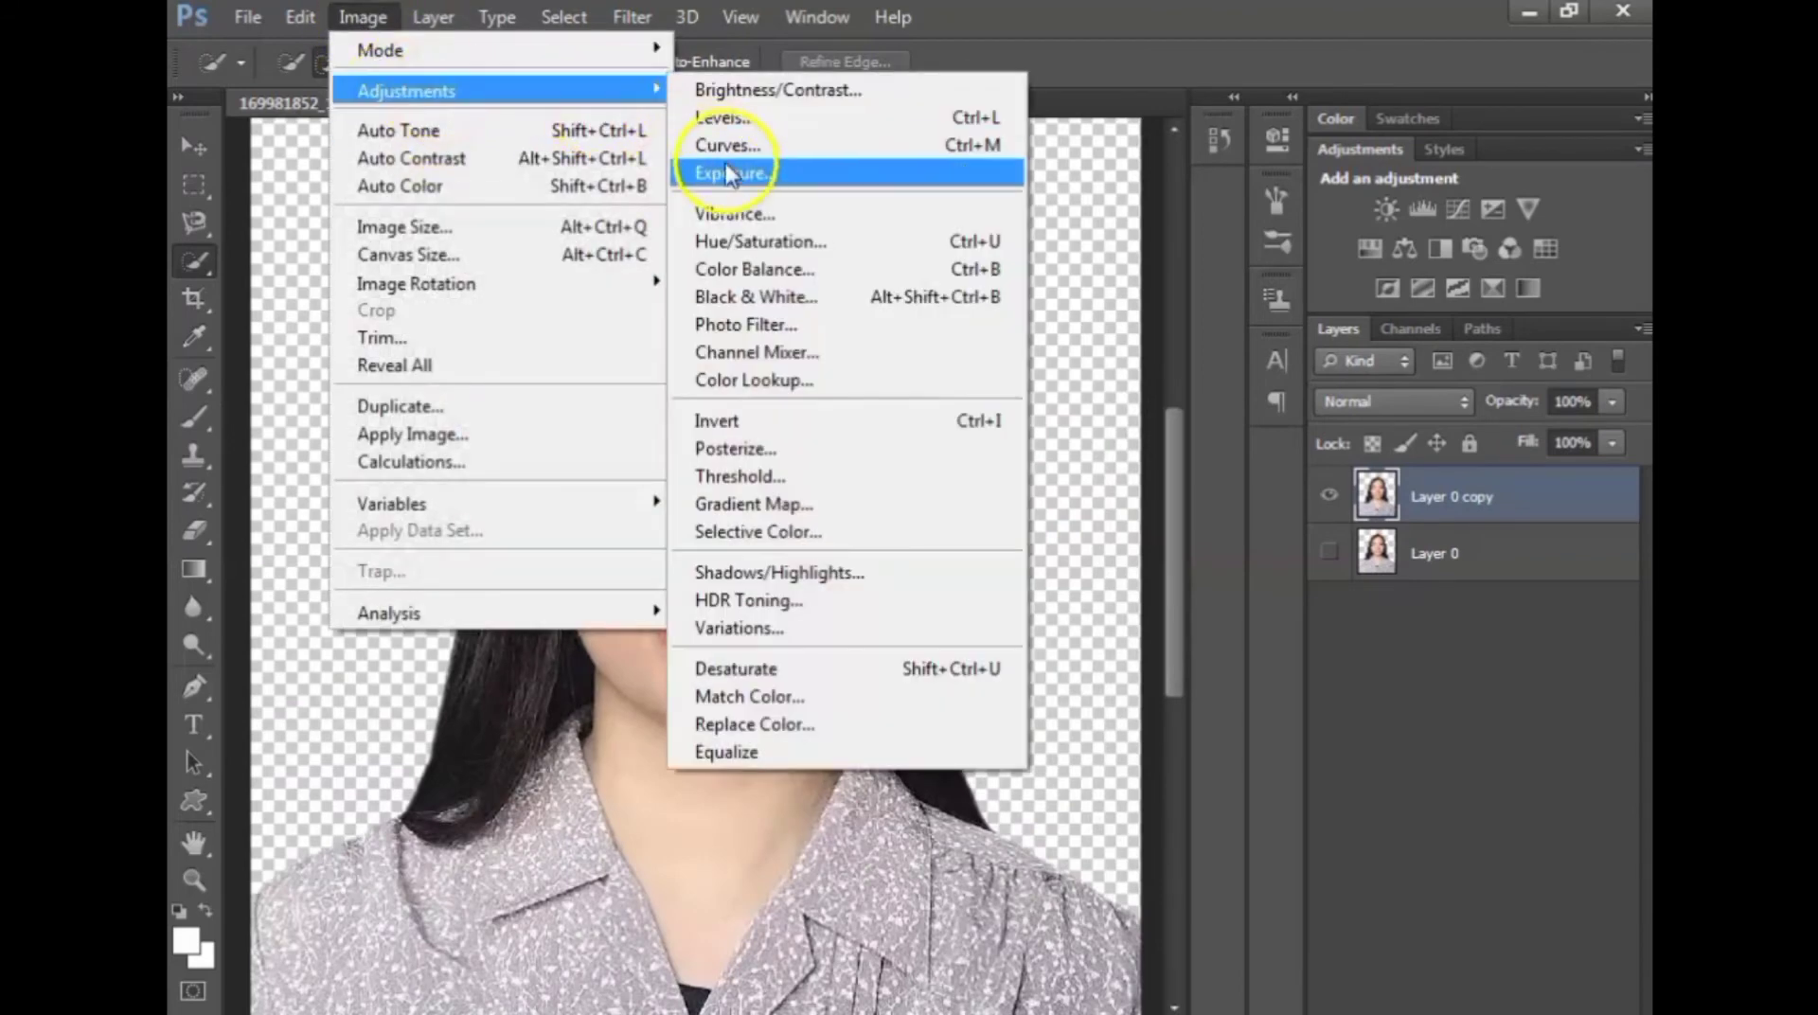
{"action": "left_click", "coordinate": [729, 175]}
{"action": "left_click_drag", "start_coordinate": [1095, 343], "coordinate": [1098, 343]}
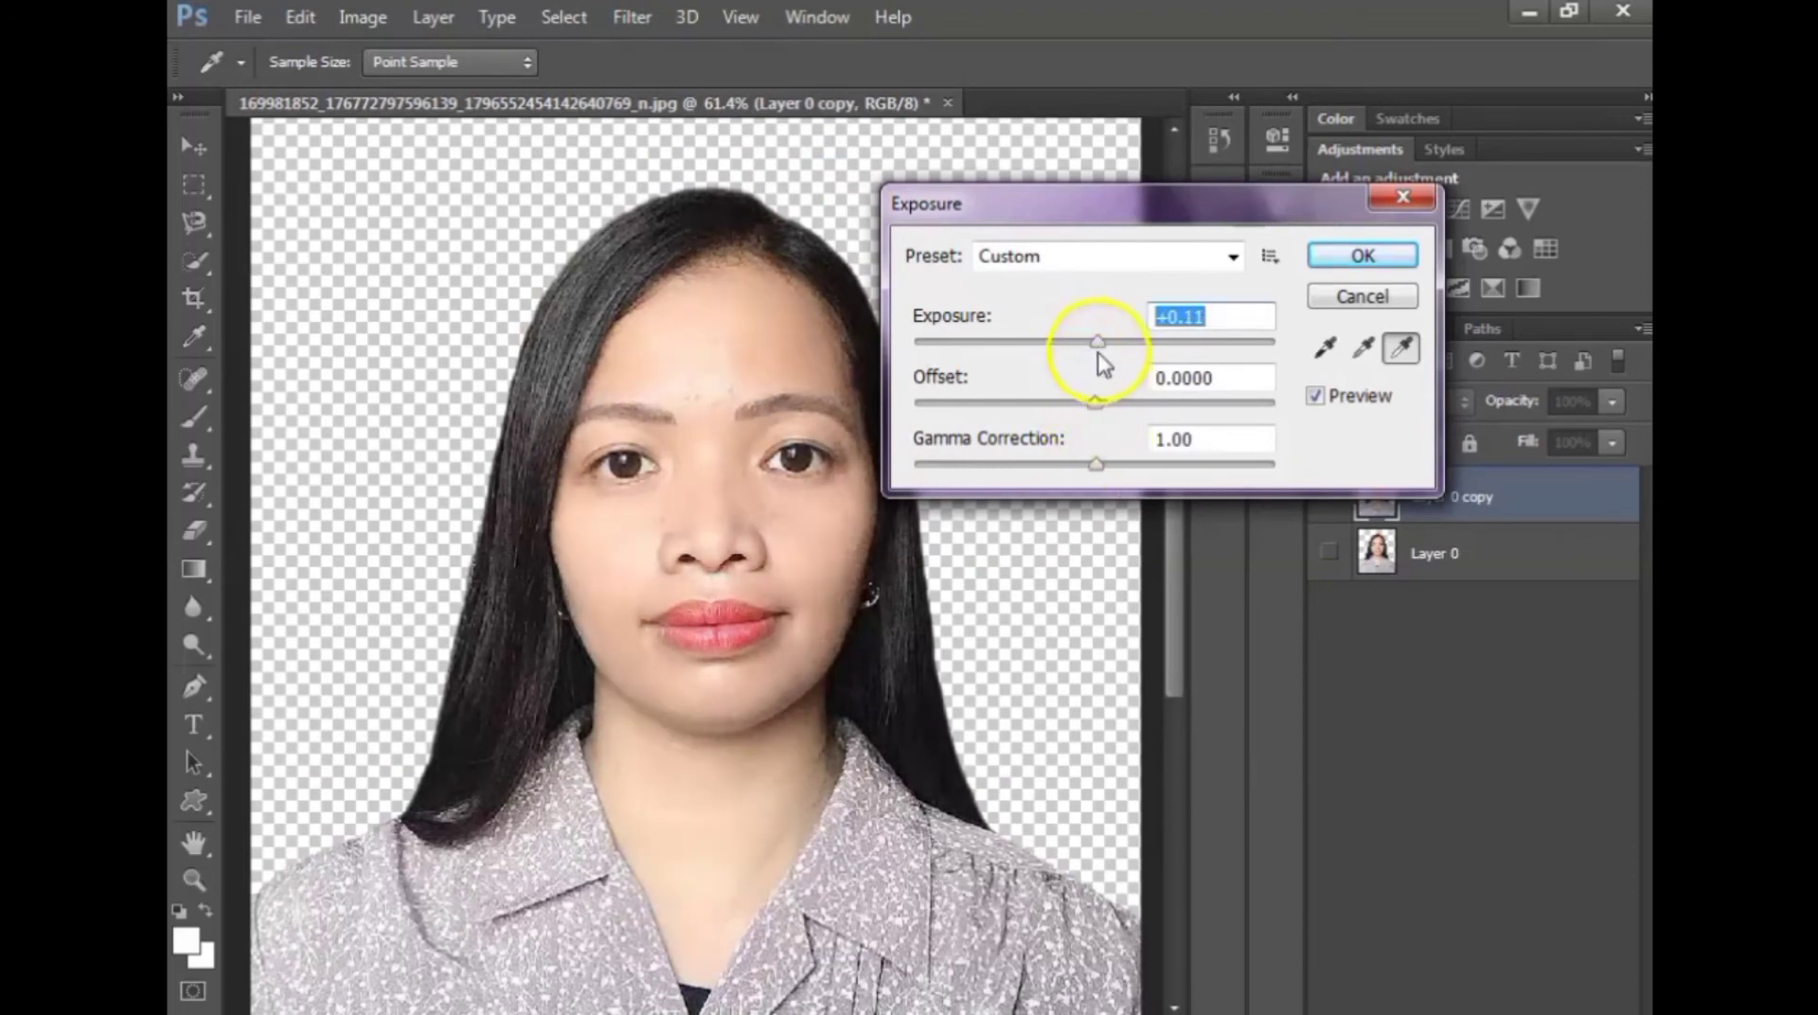
{"action": "left_click_drag", "start_coordinate": [1096, 346], "coordinate": [1088, 402]}
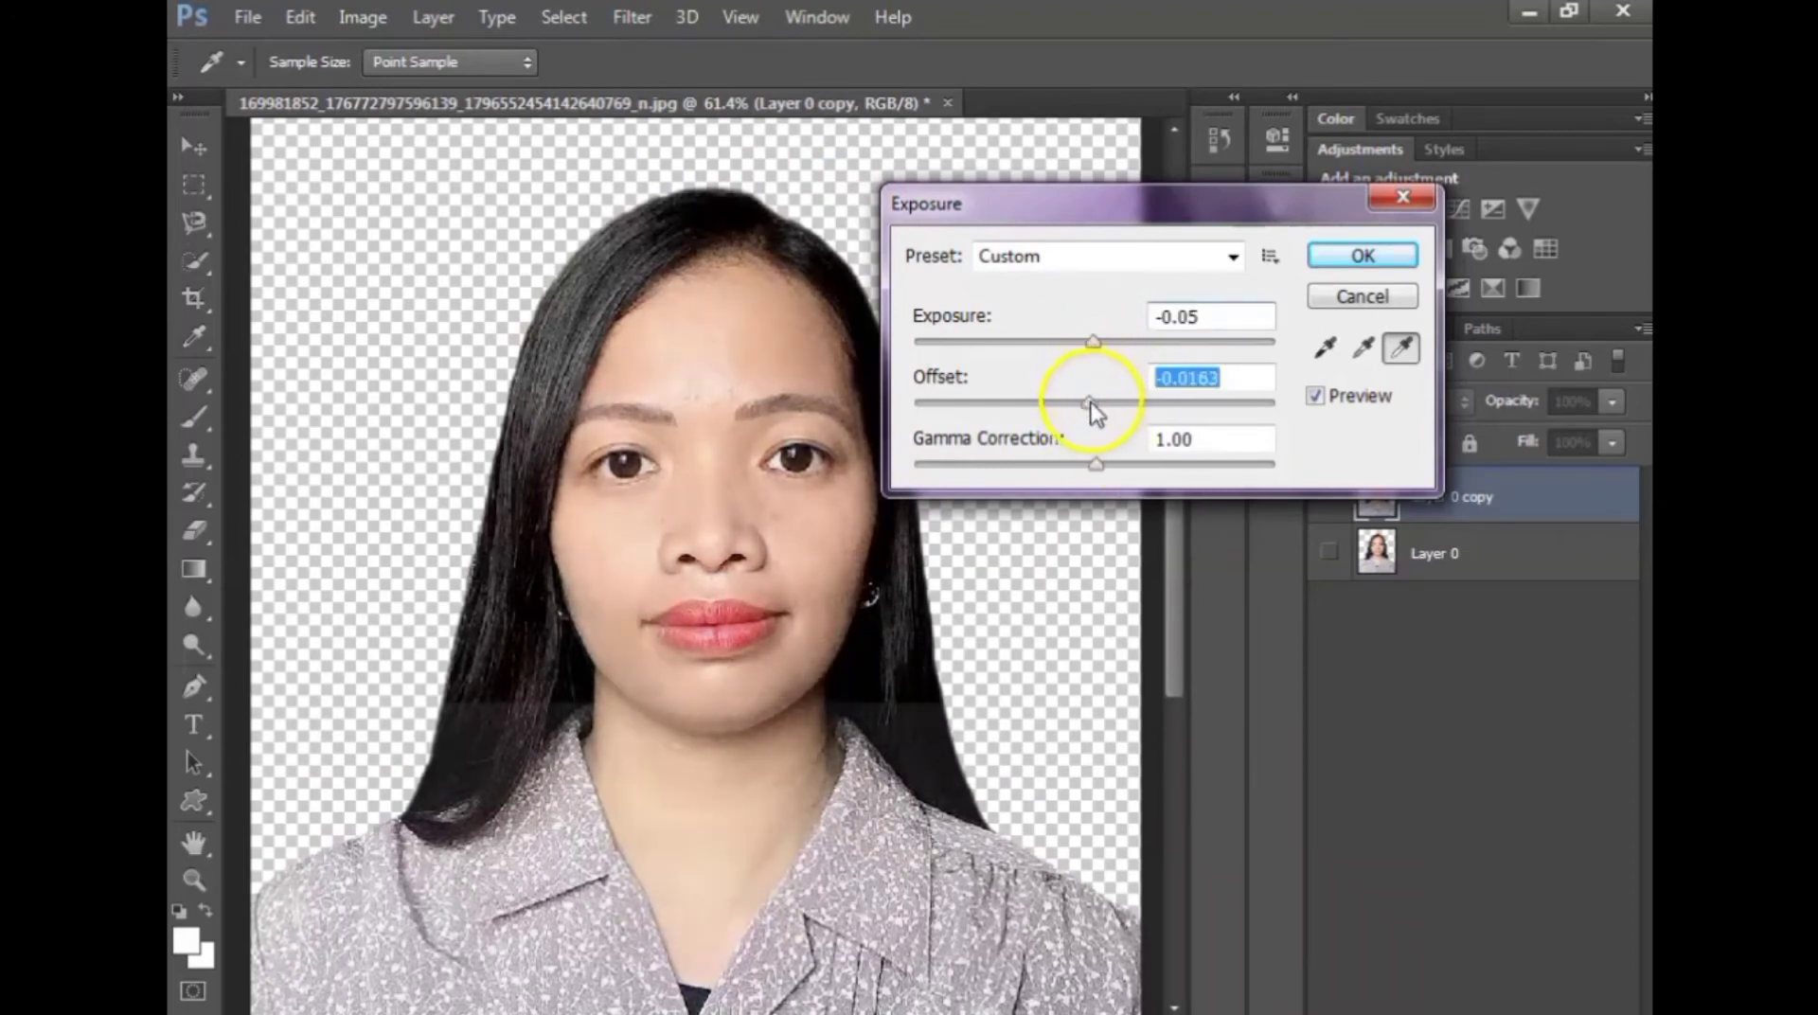
{"action": "left_click", "coordinate": [1089, 402]}
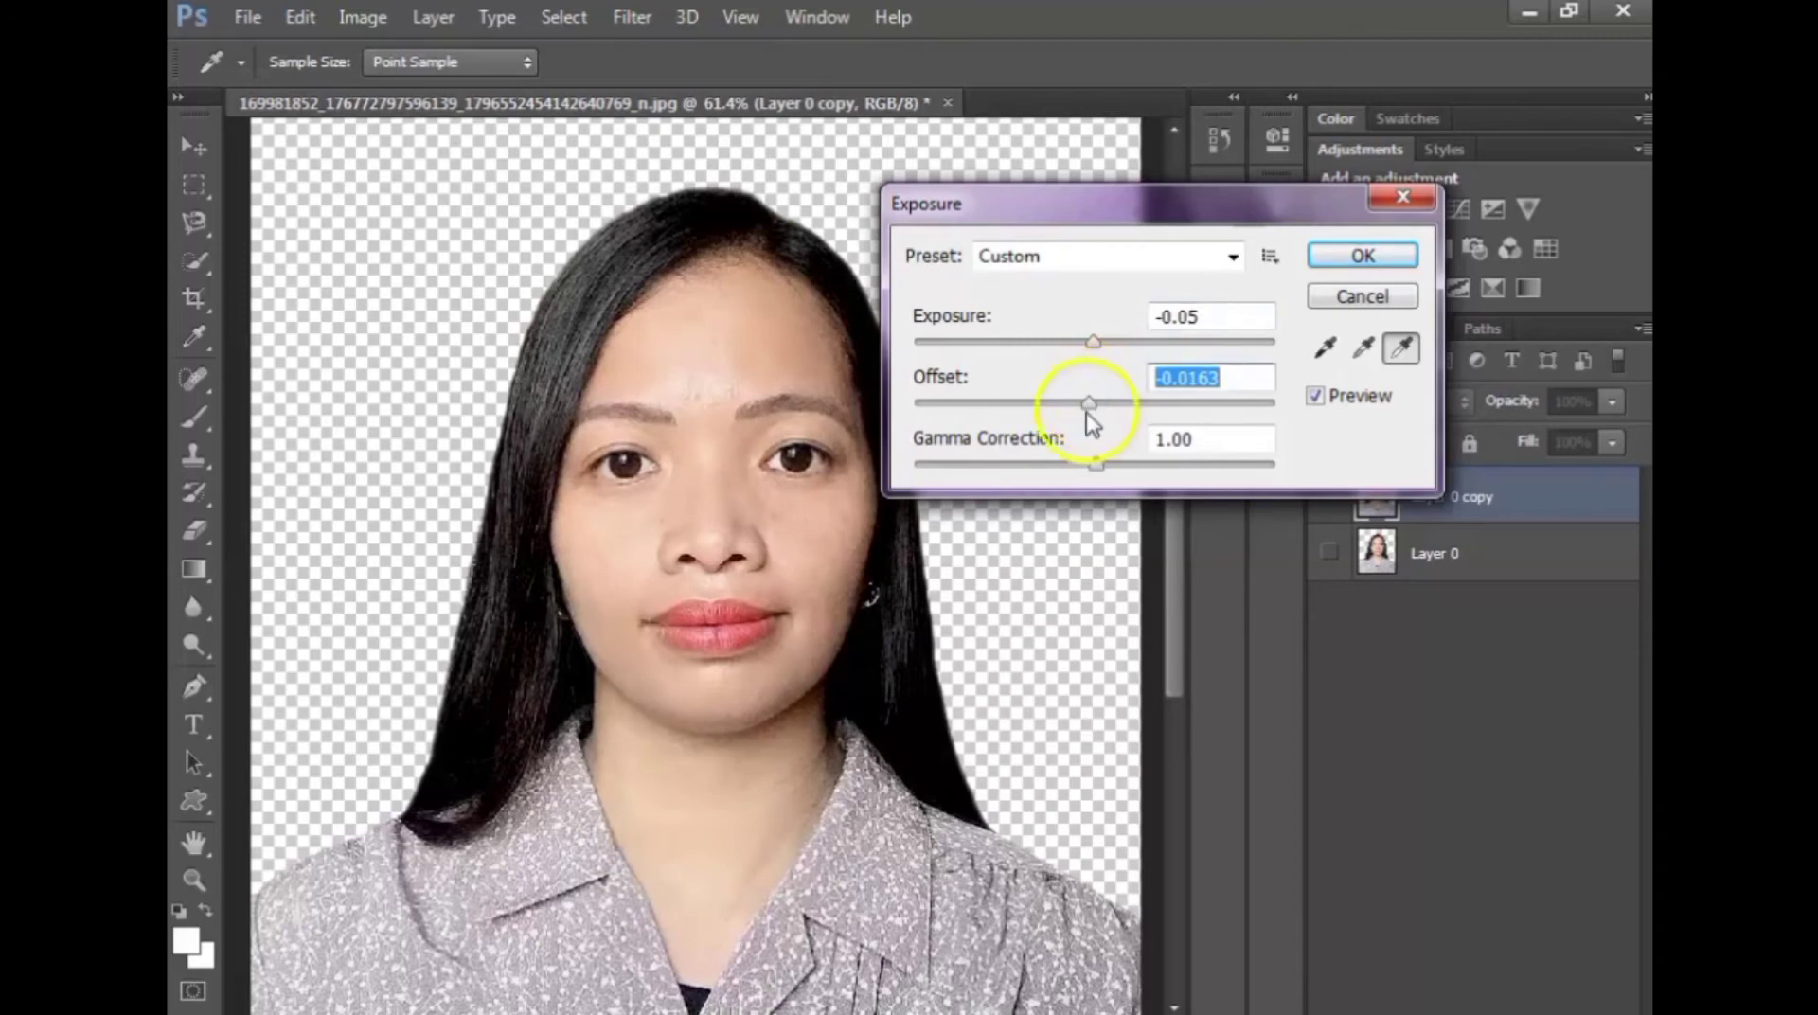
{"action": "left_click", "coordinate": [1134, 462]}
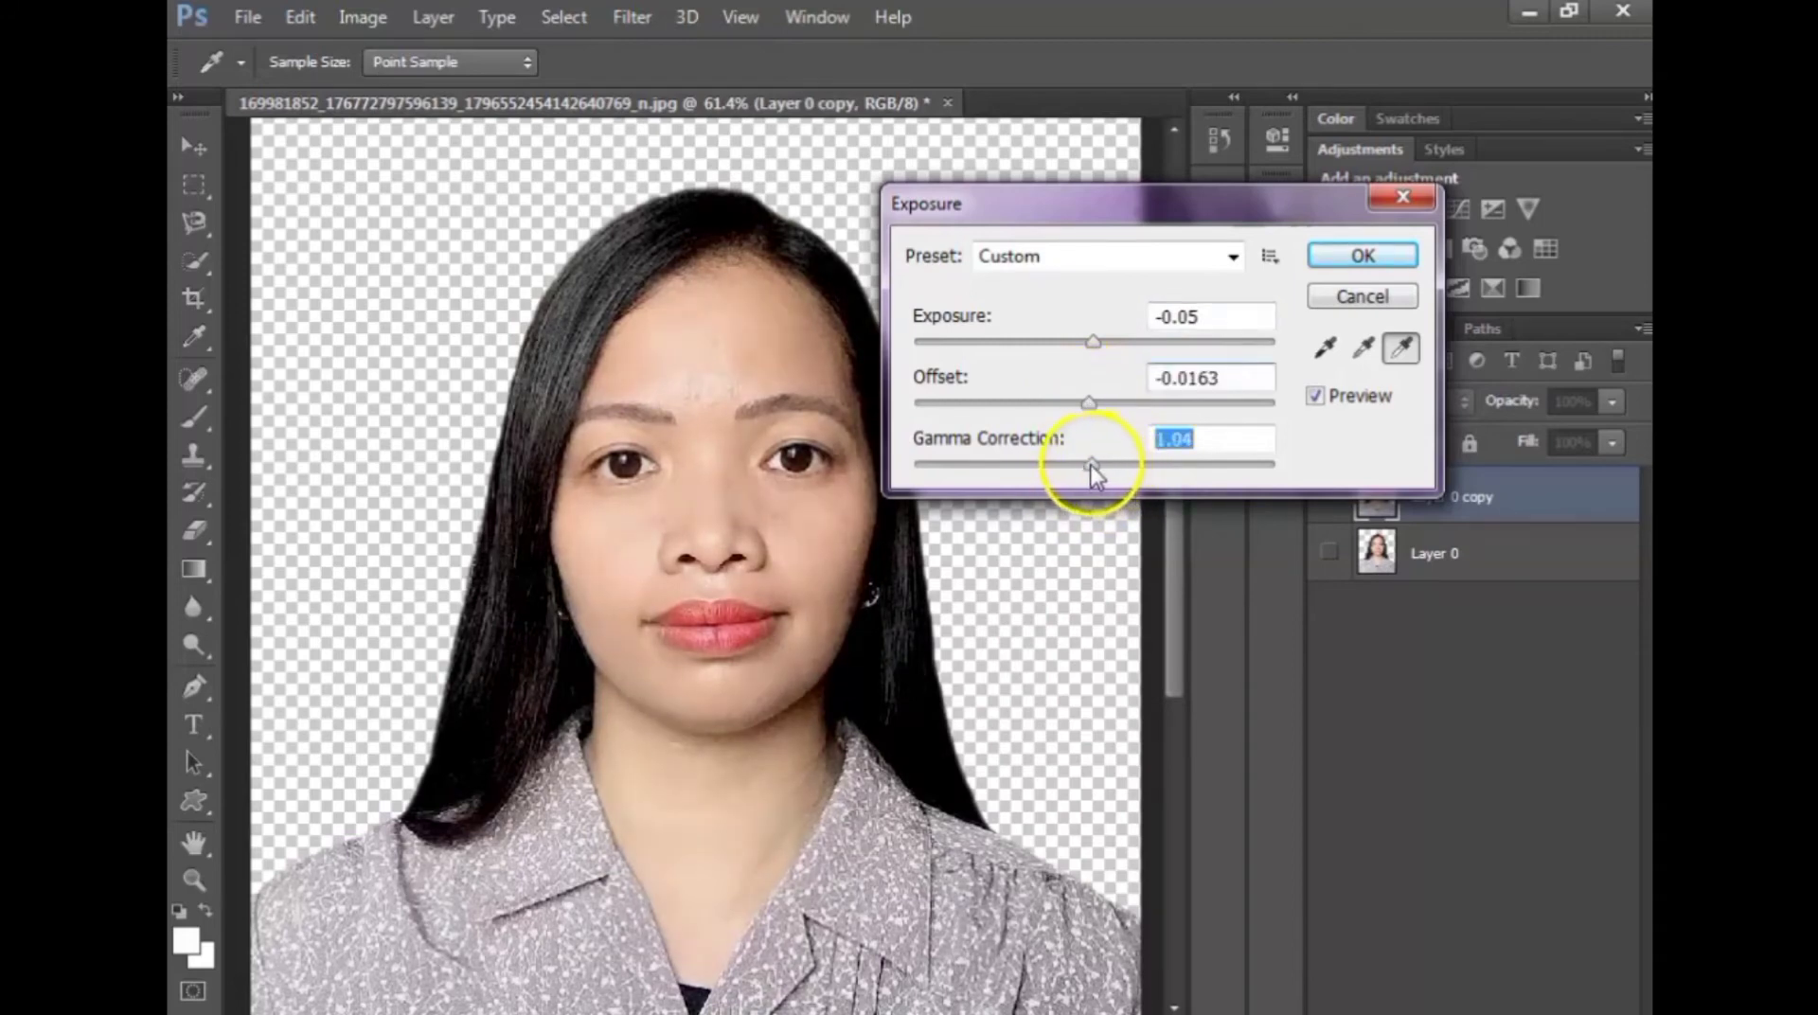
{"action": "left_click", "coordinate": [1362, 256]}
- Spot-heal the blemishes on the forehead and beside the nose
{"action": "key", "text": "w"}
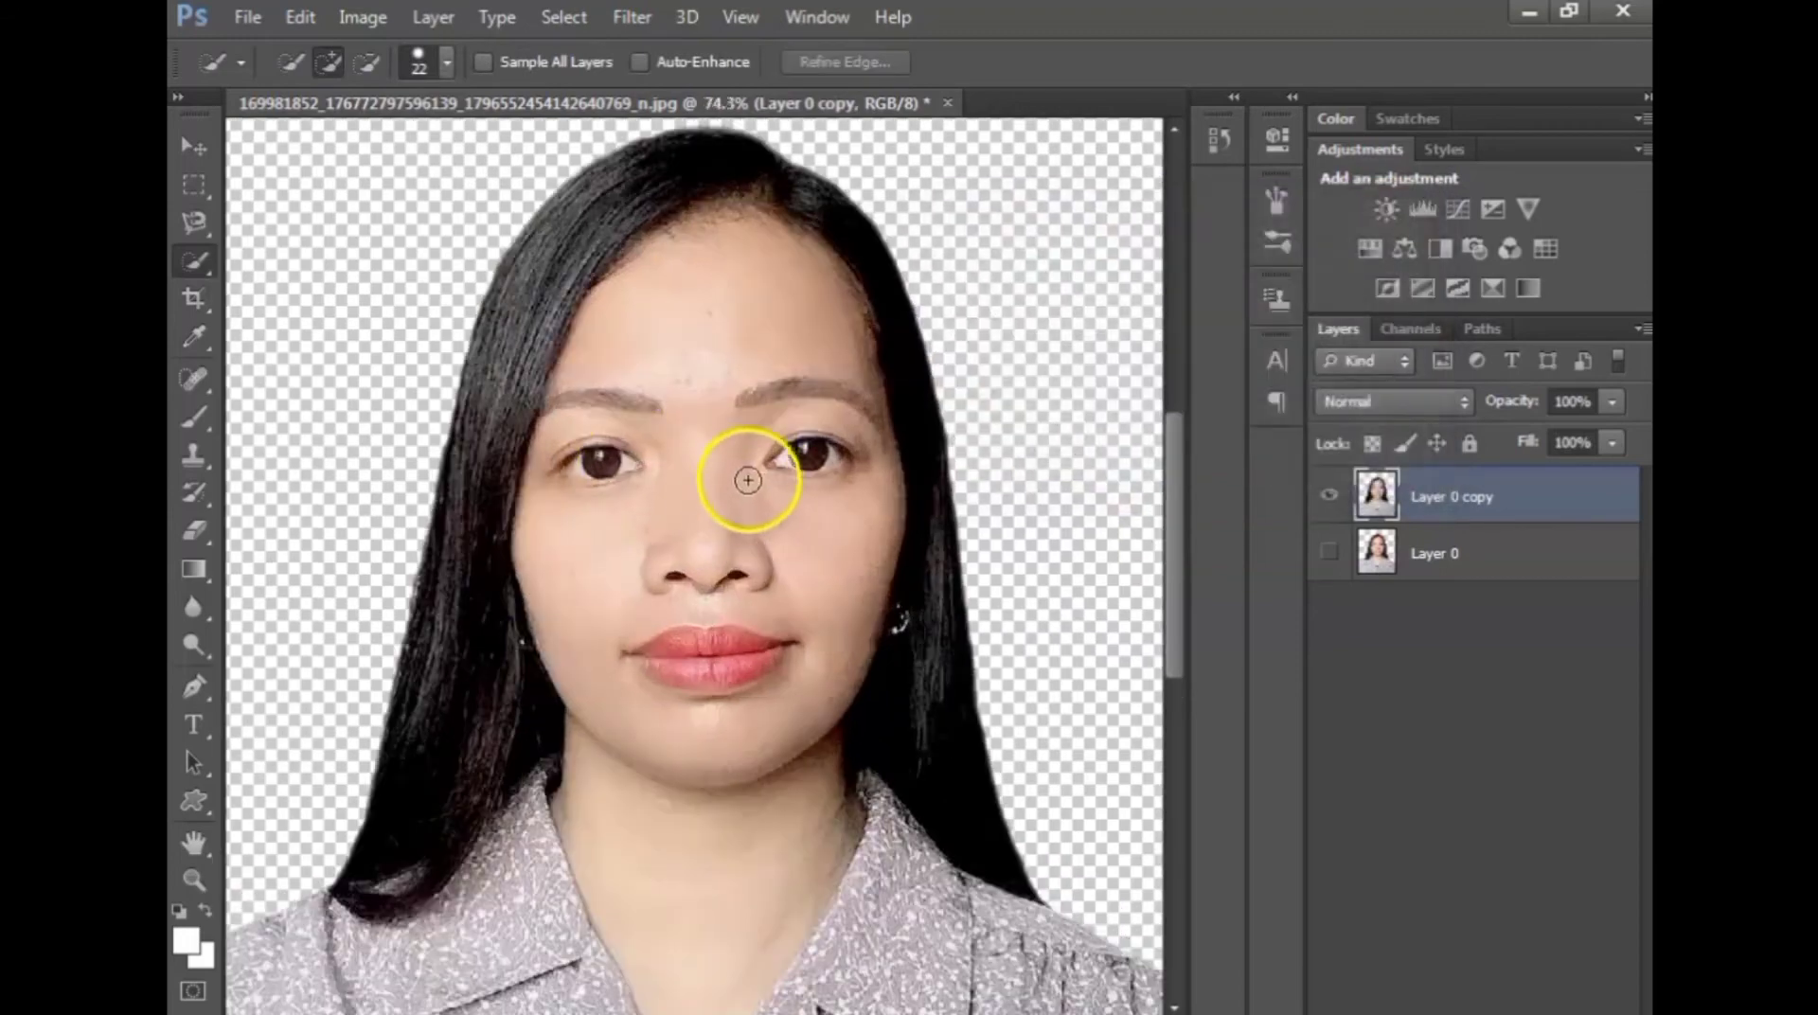
{"action": "scroll", "coordinate": [750, 464], "scroll_direction": "up", "scroll_amount": 2}
{"action": "scroll", "coordinate": [754, 454], "scroll_direction": "up", "scroll_amount": 2}
{"action": "scroll", "coordinate": [682, 393], "scroll_direction": "up", "scroll_amount": 2}
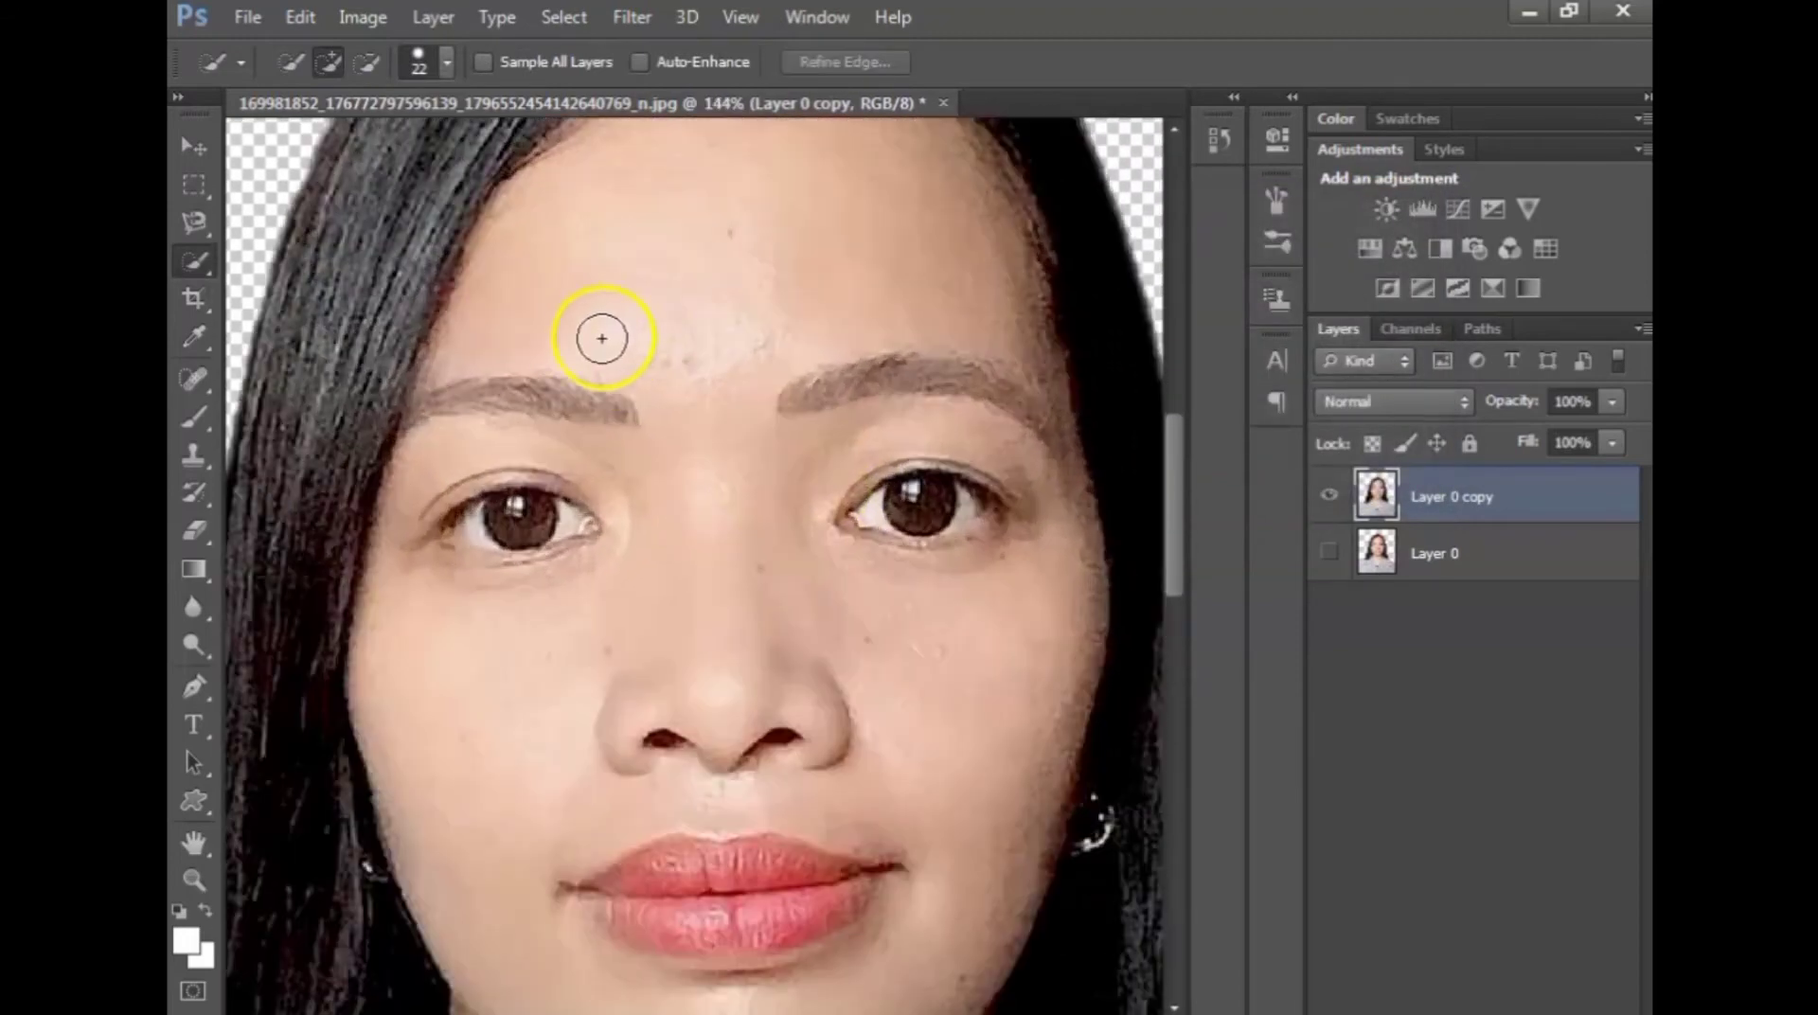
{"action": "left_click", "coordinate": [194, 379]}
{"action": "left_click", "coordinate": [627, 312]}
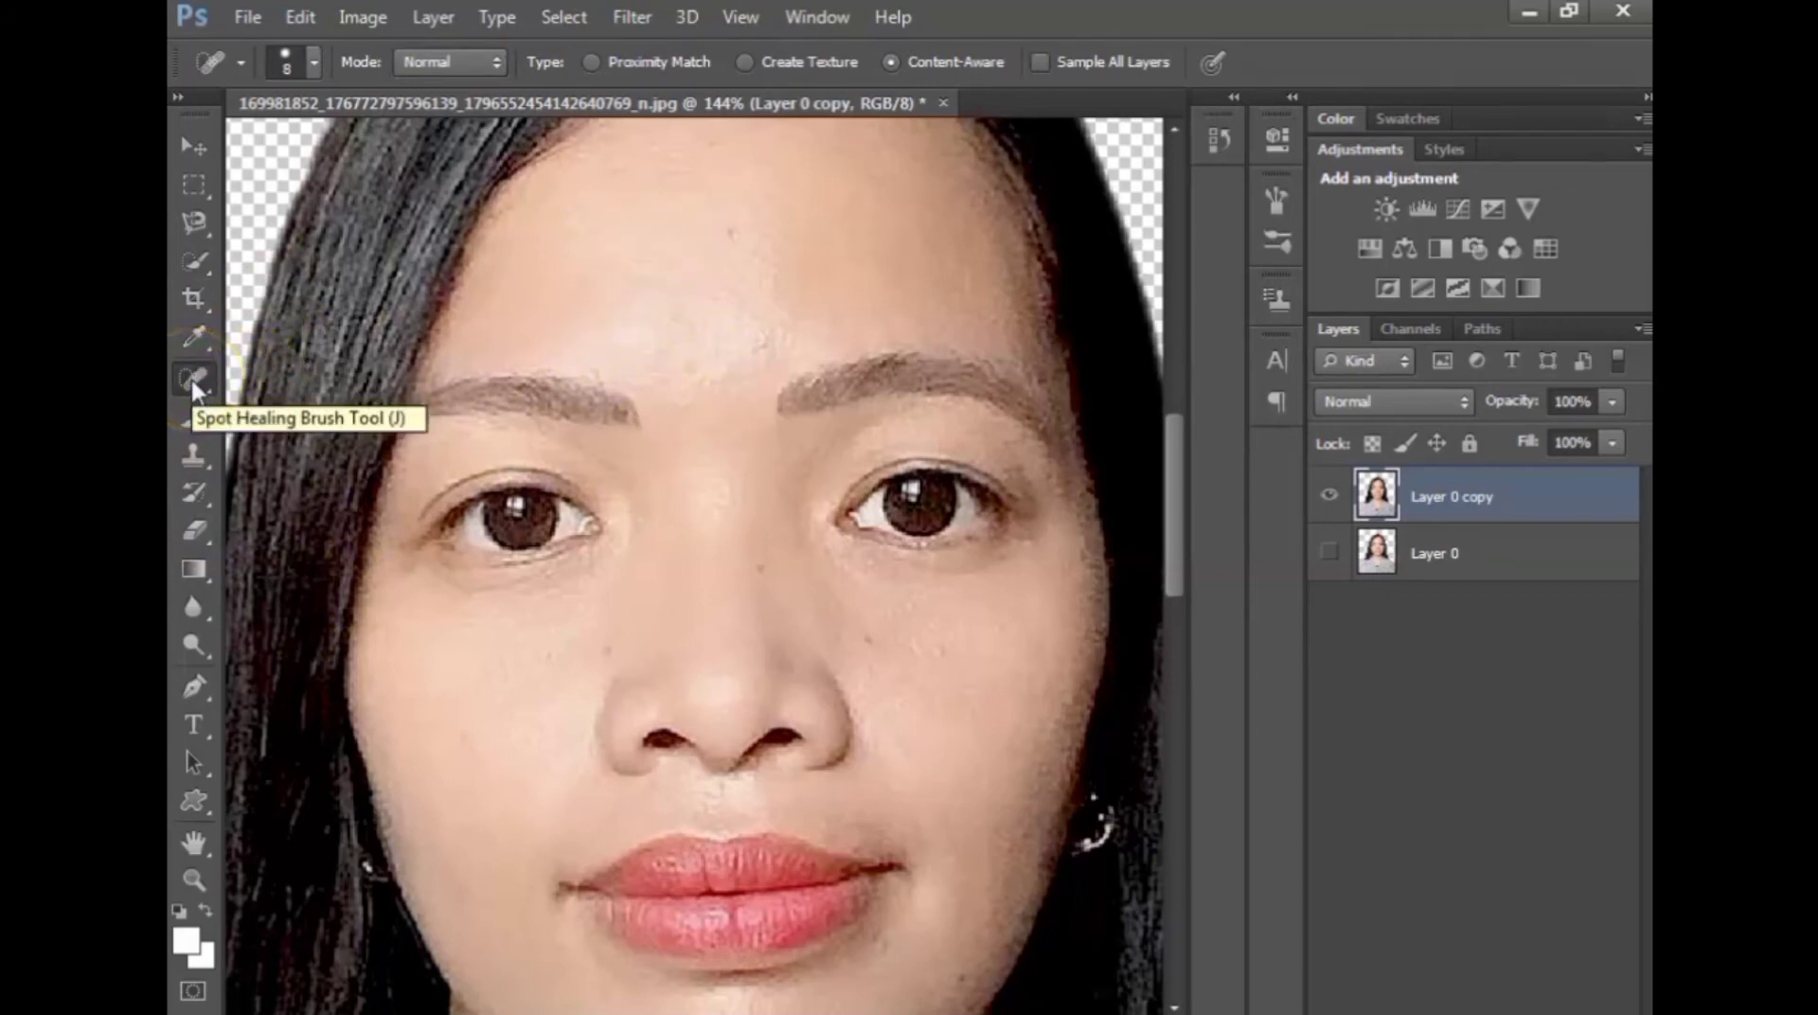
{"action": "scroll", "coordinate": [824, 626], "scroll_direction": "up", "scroll_amount": 1}
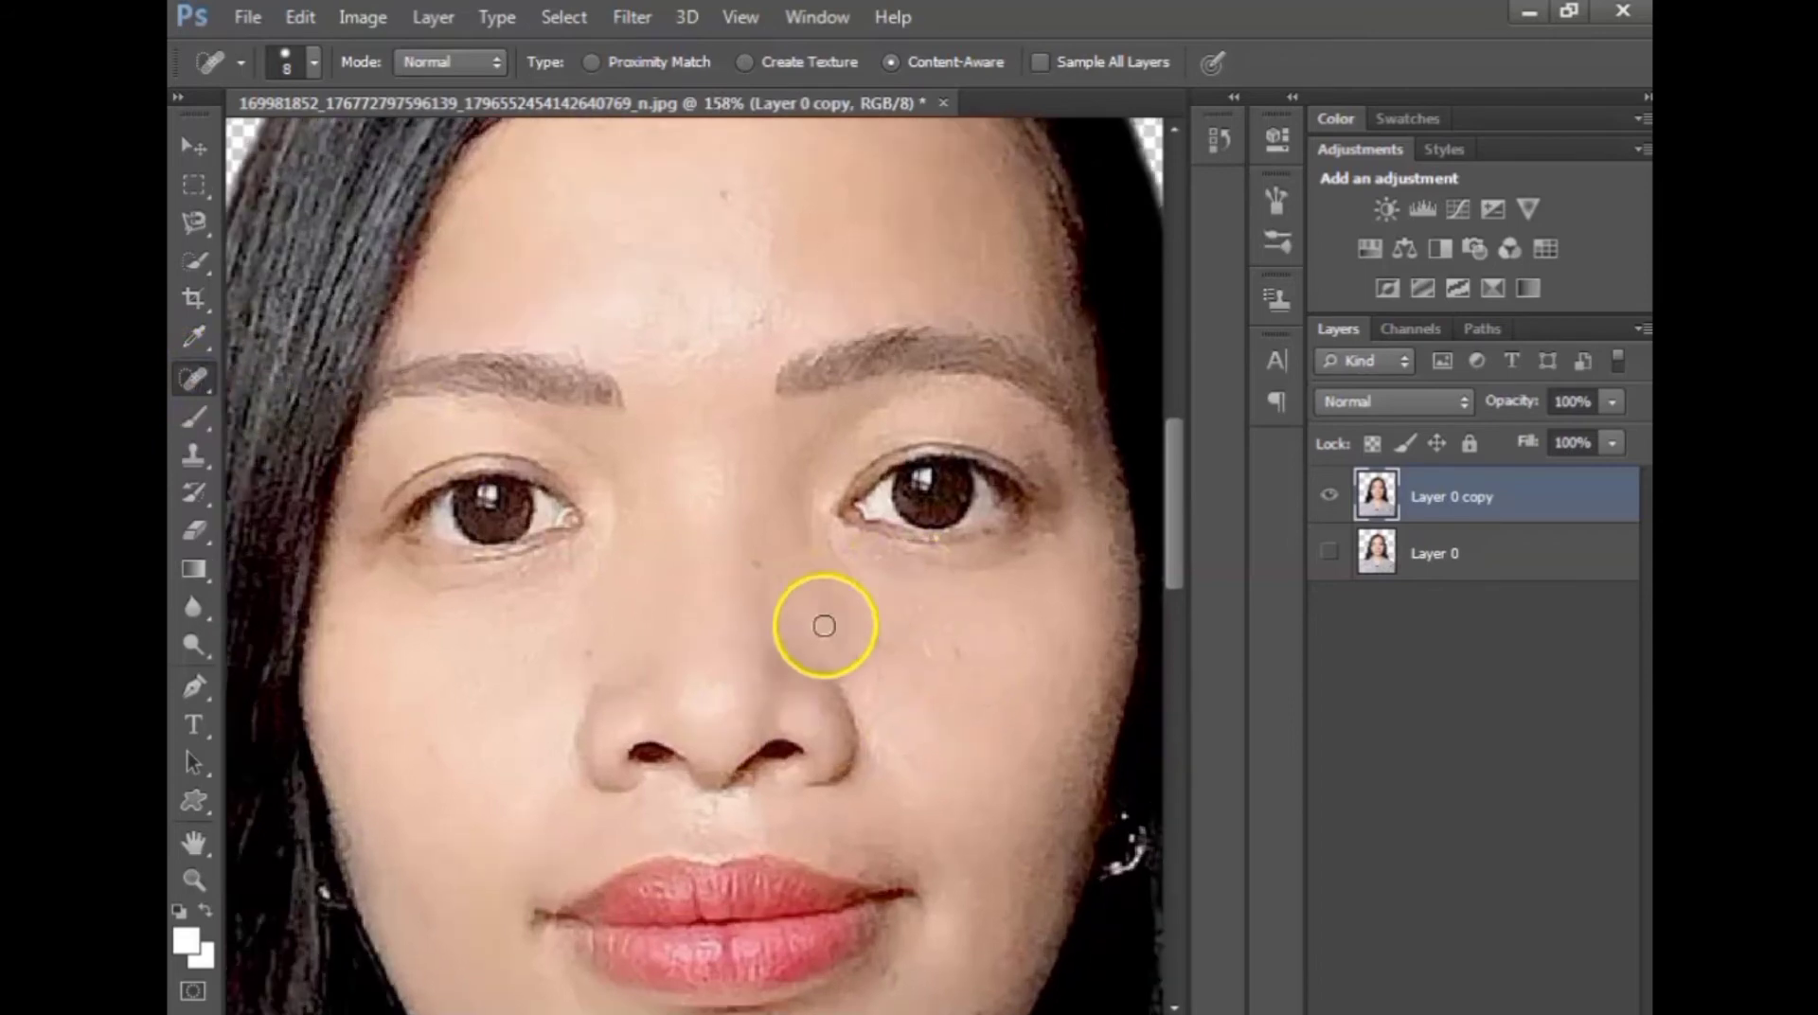
{"action": "left_click", "coordinate": [958, 654]}
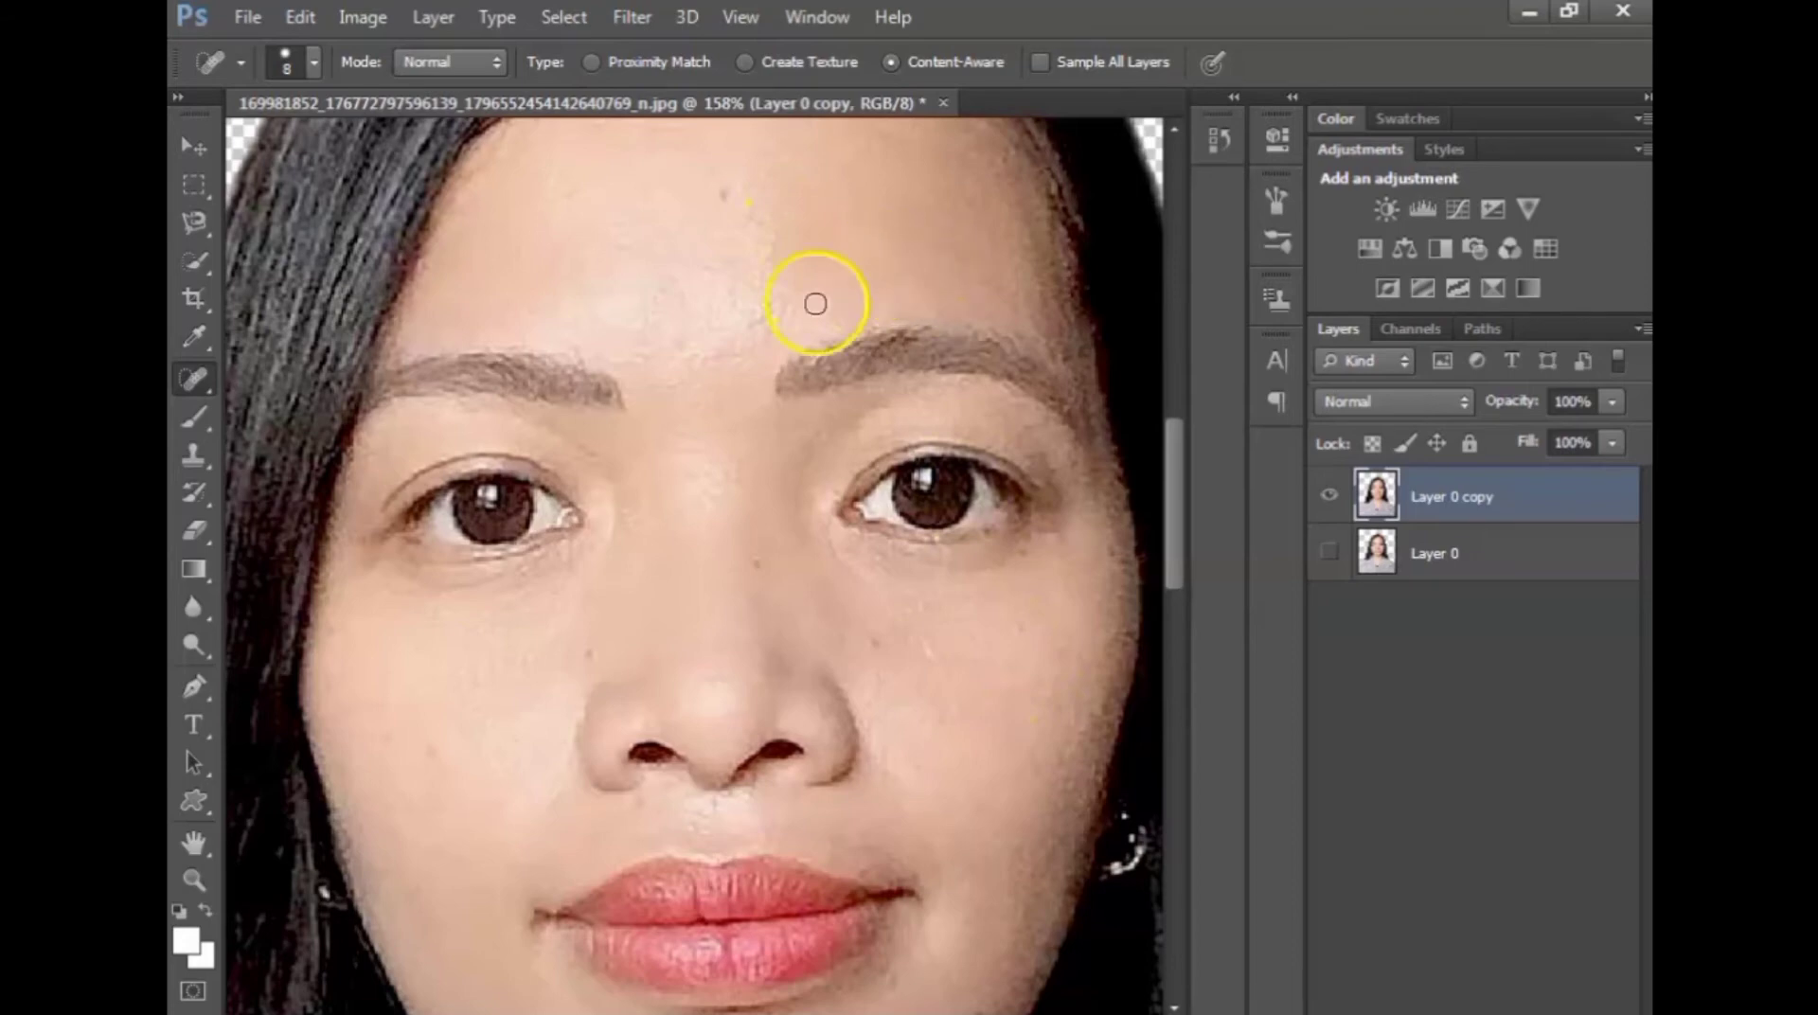
- Spot-heal the blemish on the right cheek
{"action": "scroll", "coordinate": [729, 488], "scroll_direction": "down", "scroll_amount": 5}
{"action": "scroll", "coordinate": [556, 712], "scroll_direction": "up", "scroll_amount": 6}
{"action": "scroll", "coordinate": [576, 678], "scroll_direction": "up", "scroll_amount": 3}
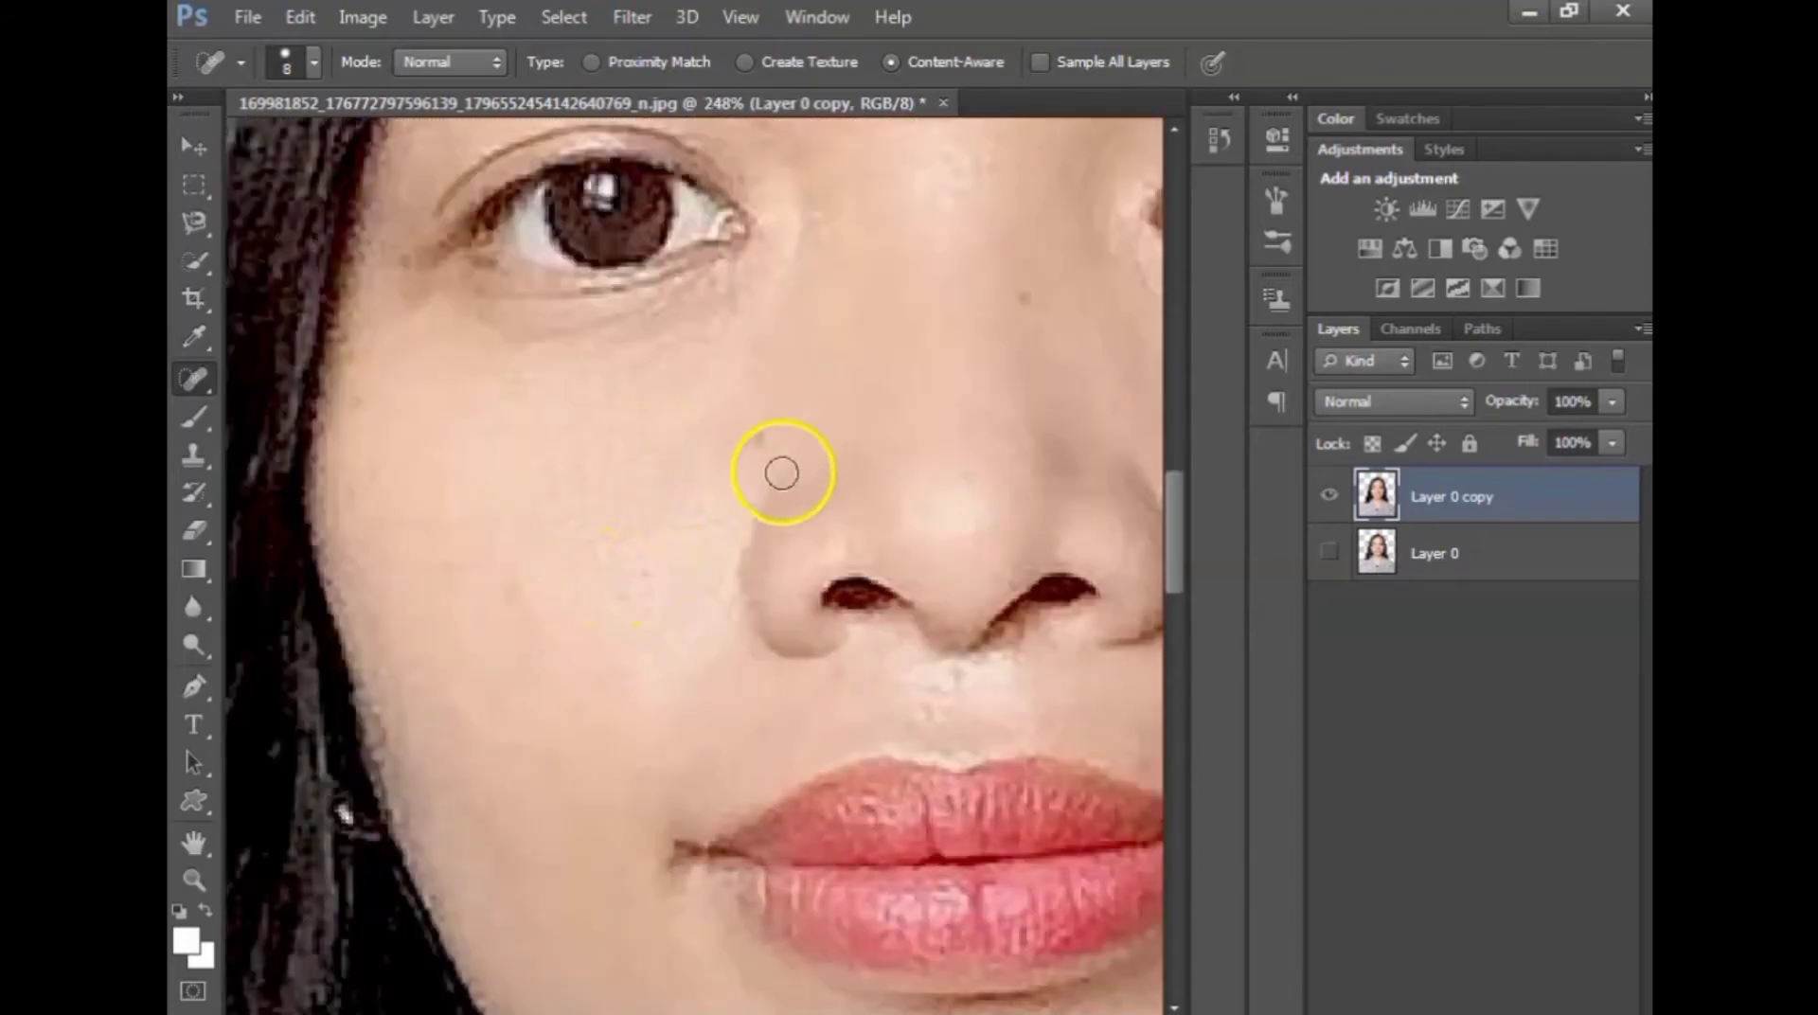
{"action": "scroll", "coordinate": [805, 515], "scroll_direction": "down", "scroll_amount": 4}
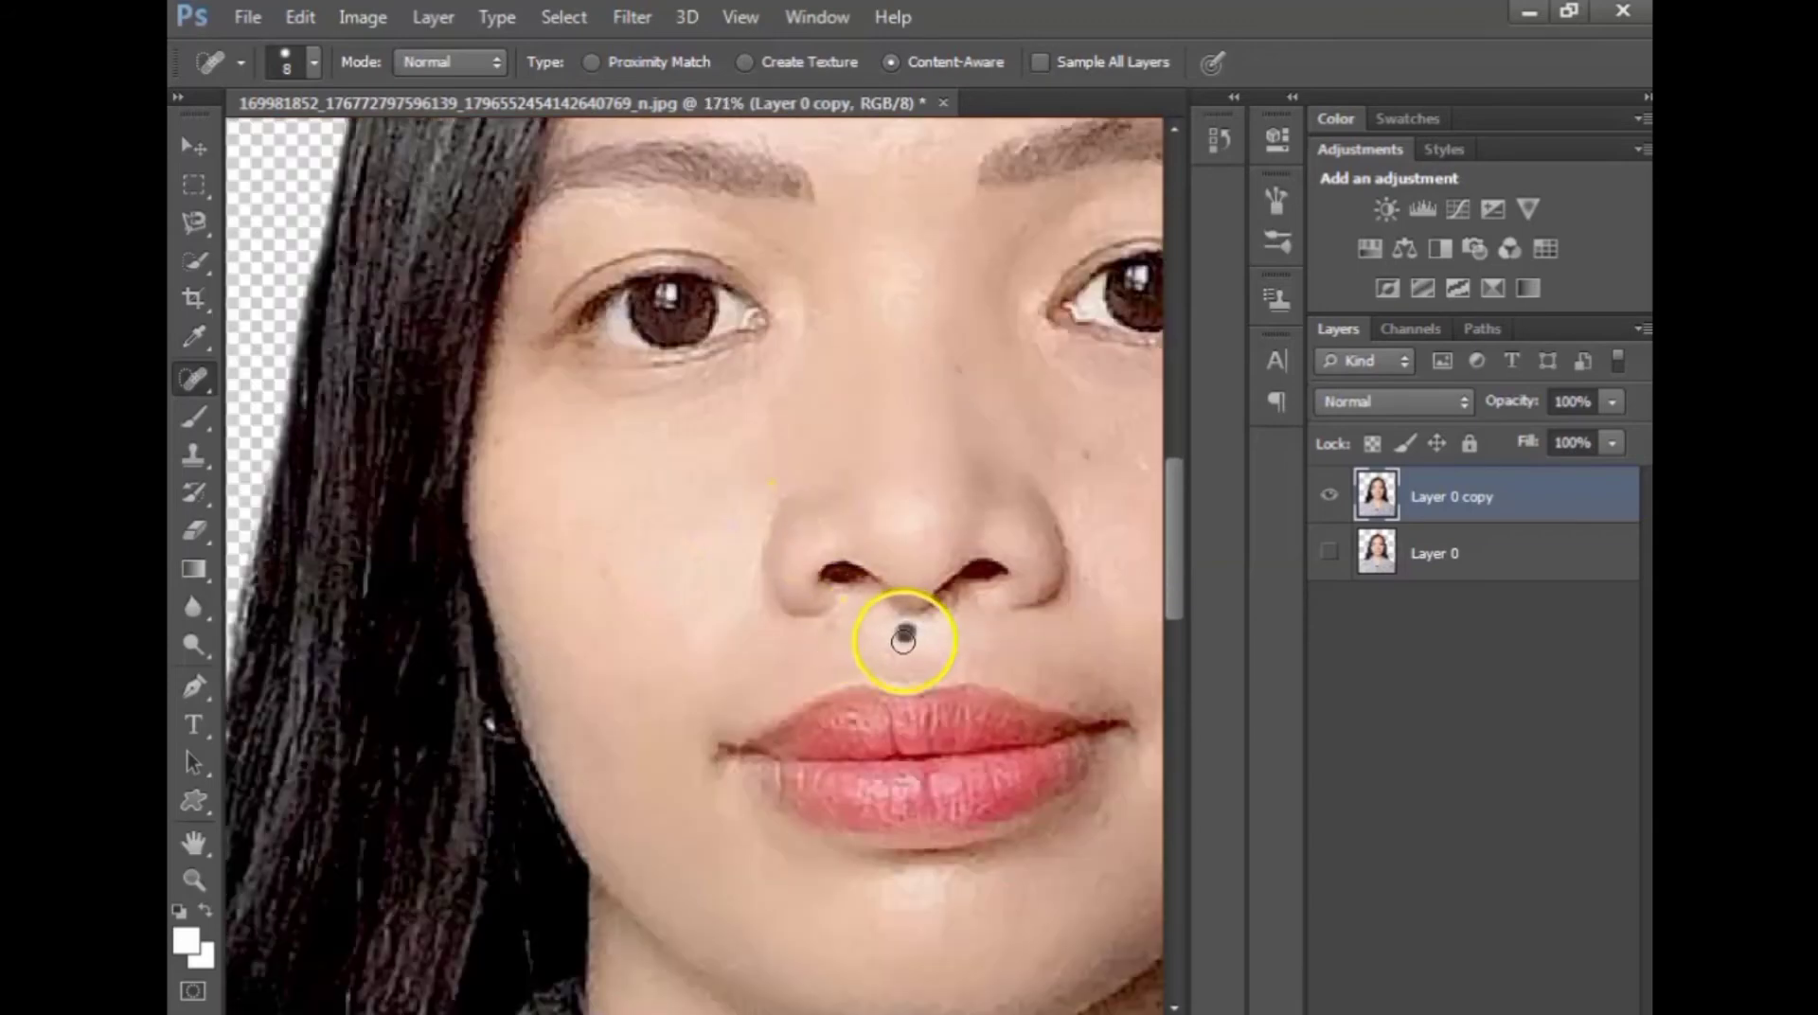
{"action": "scroll", "coordinate": [1041, 729], "scroll_direction": "down", "scroll_amount": 2}
{"action": "scroll", "coordinate": [941, 641], "scroll_direction": "up", "scroll_amount": 2}
{"action": "scroll", "coordinate": [990, 852], "scroll_direction": "down", "scroll_amount": 2}
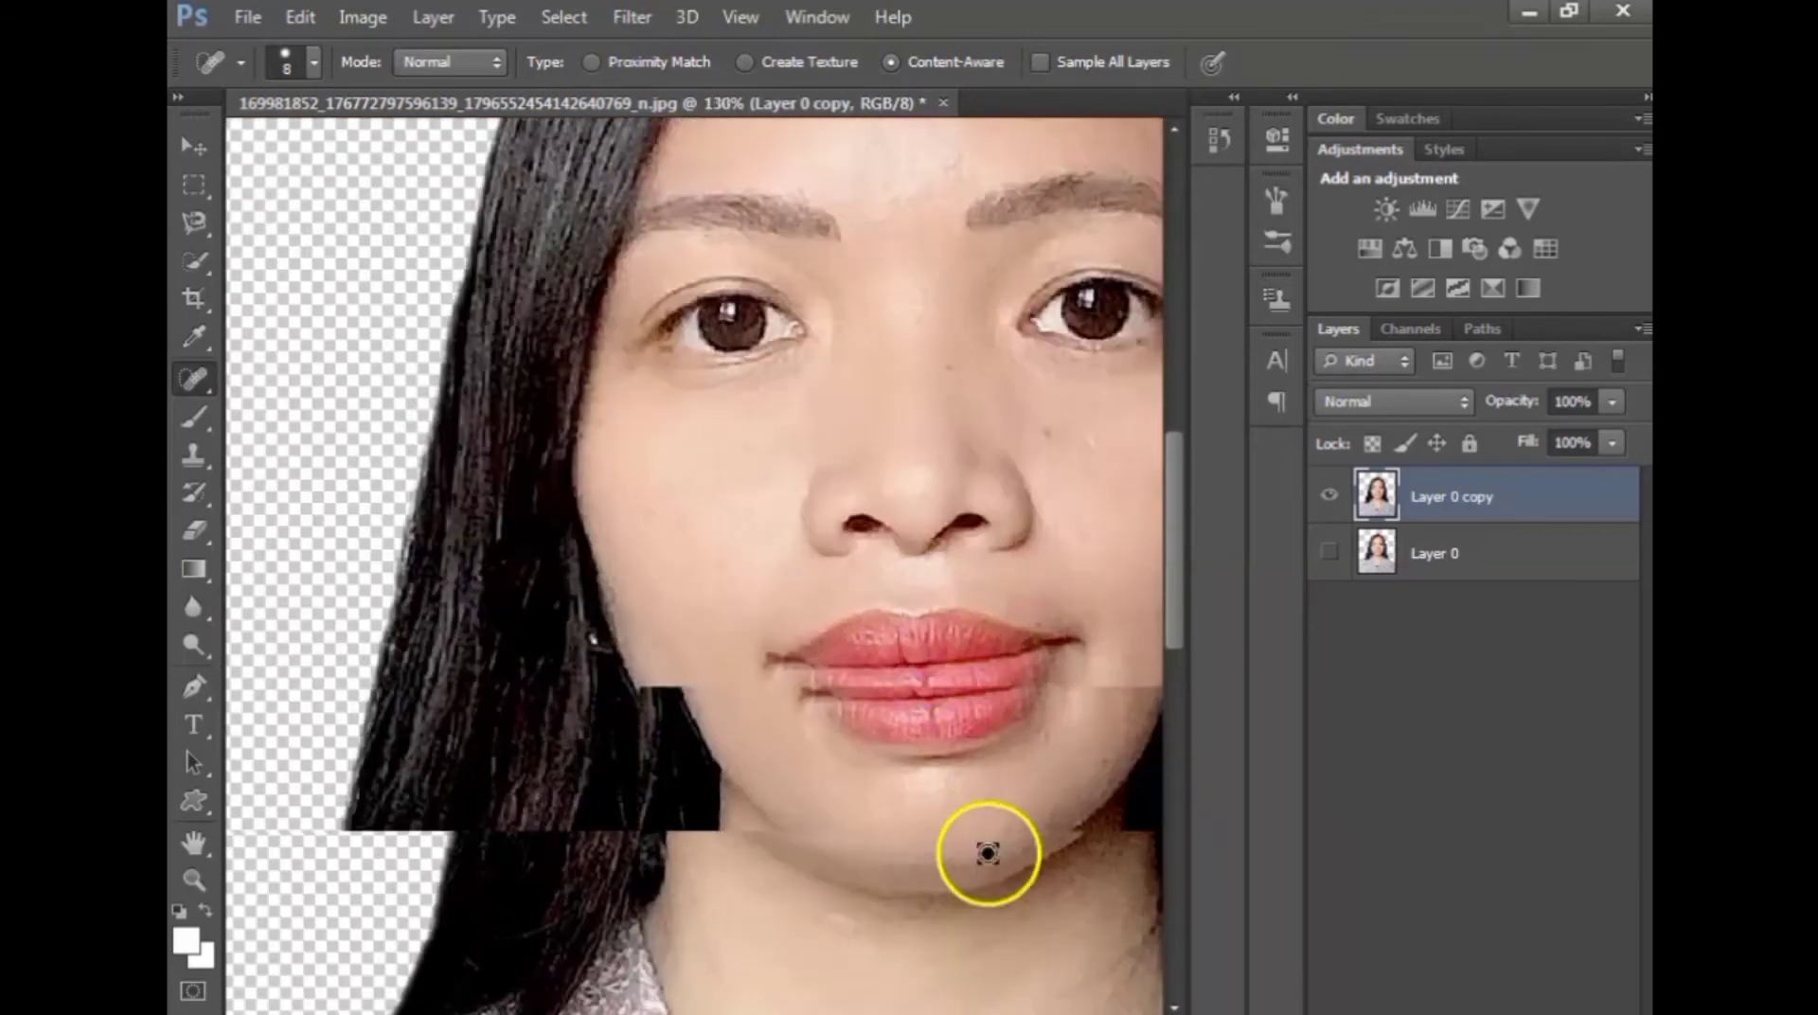
{"action": "scroll", "coordinate": [961, 921], "scroll_direction": "up", "scroll_amount": 1}
{"action": "scroll", "coordinate": [852, 999], "scroll_direction": "right", "scroll_amount": 5}
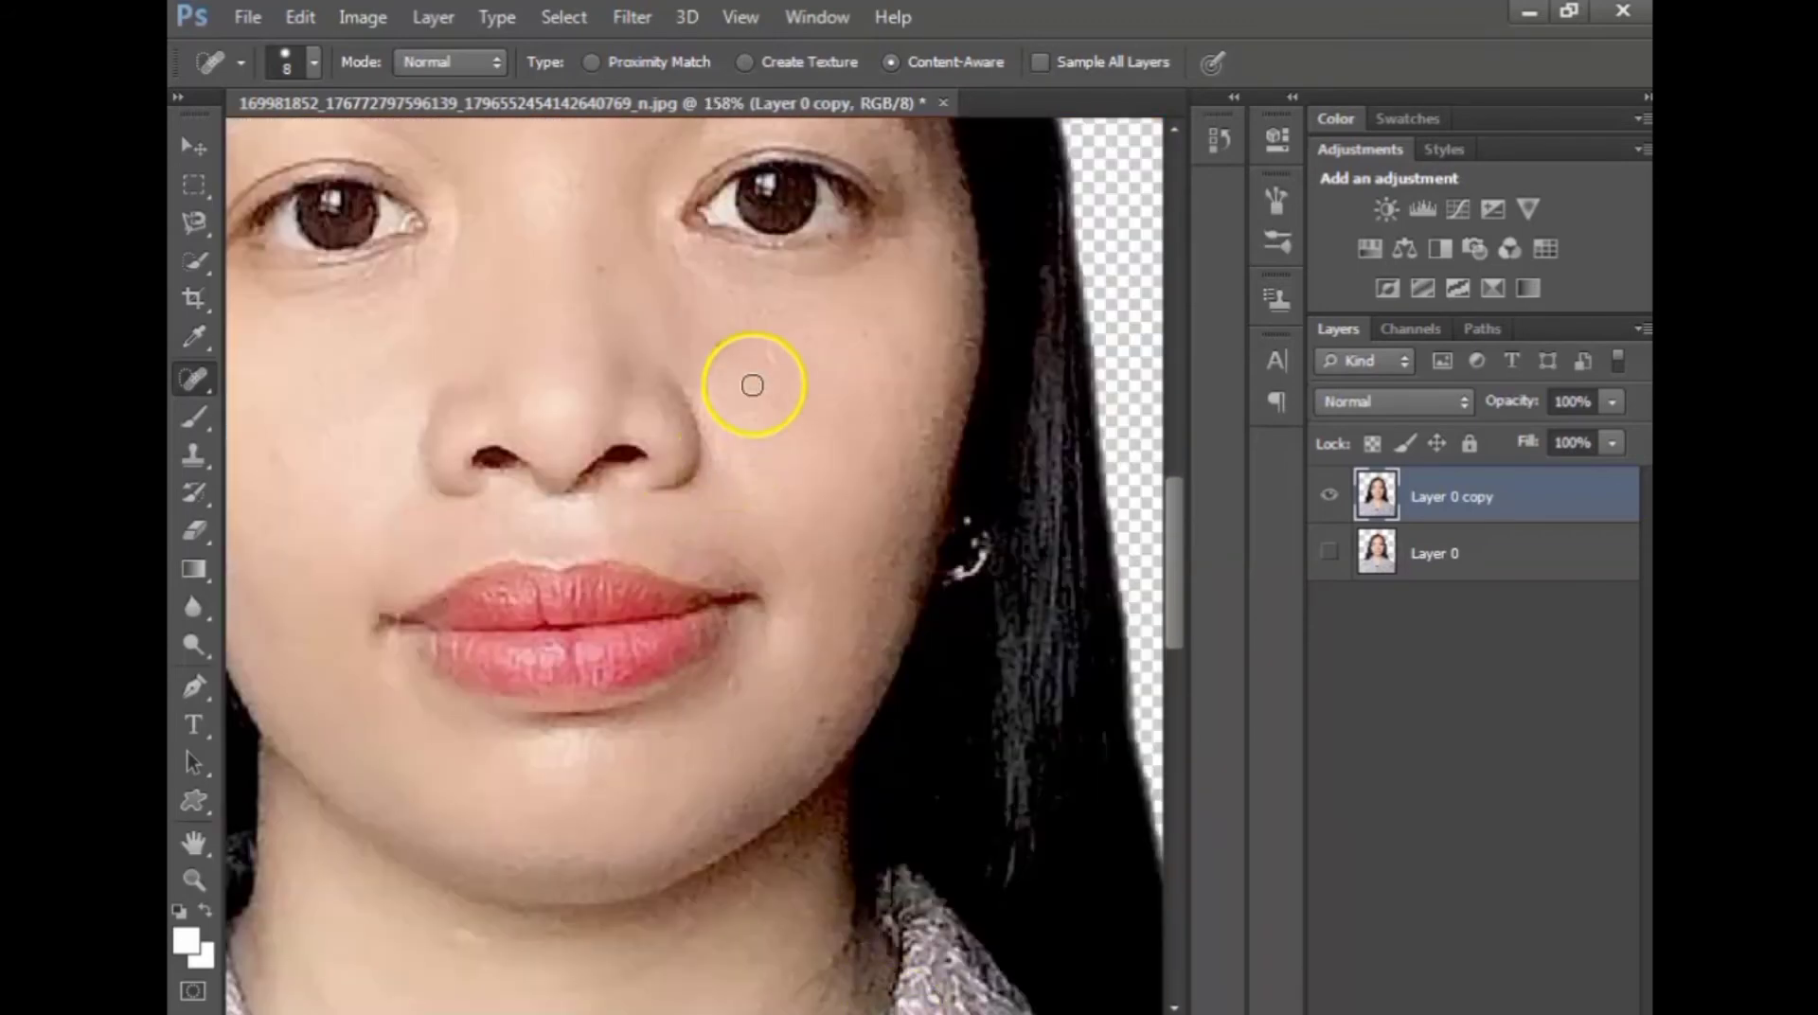
{"action": "left_click", "coordinate": [905, 361]}
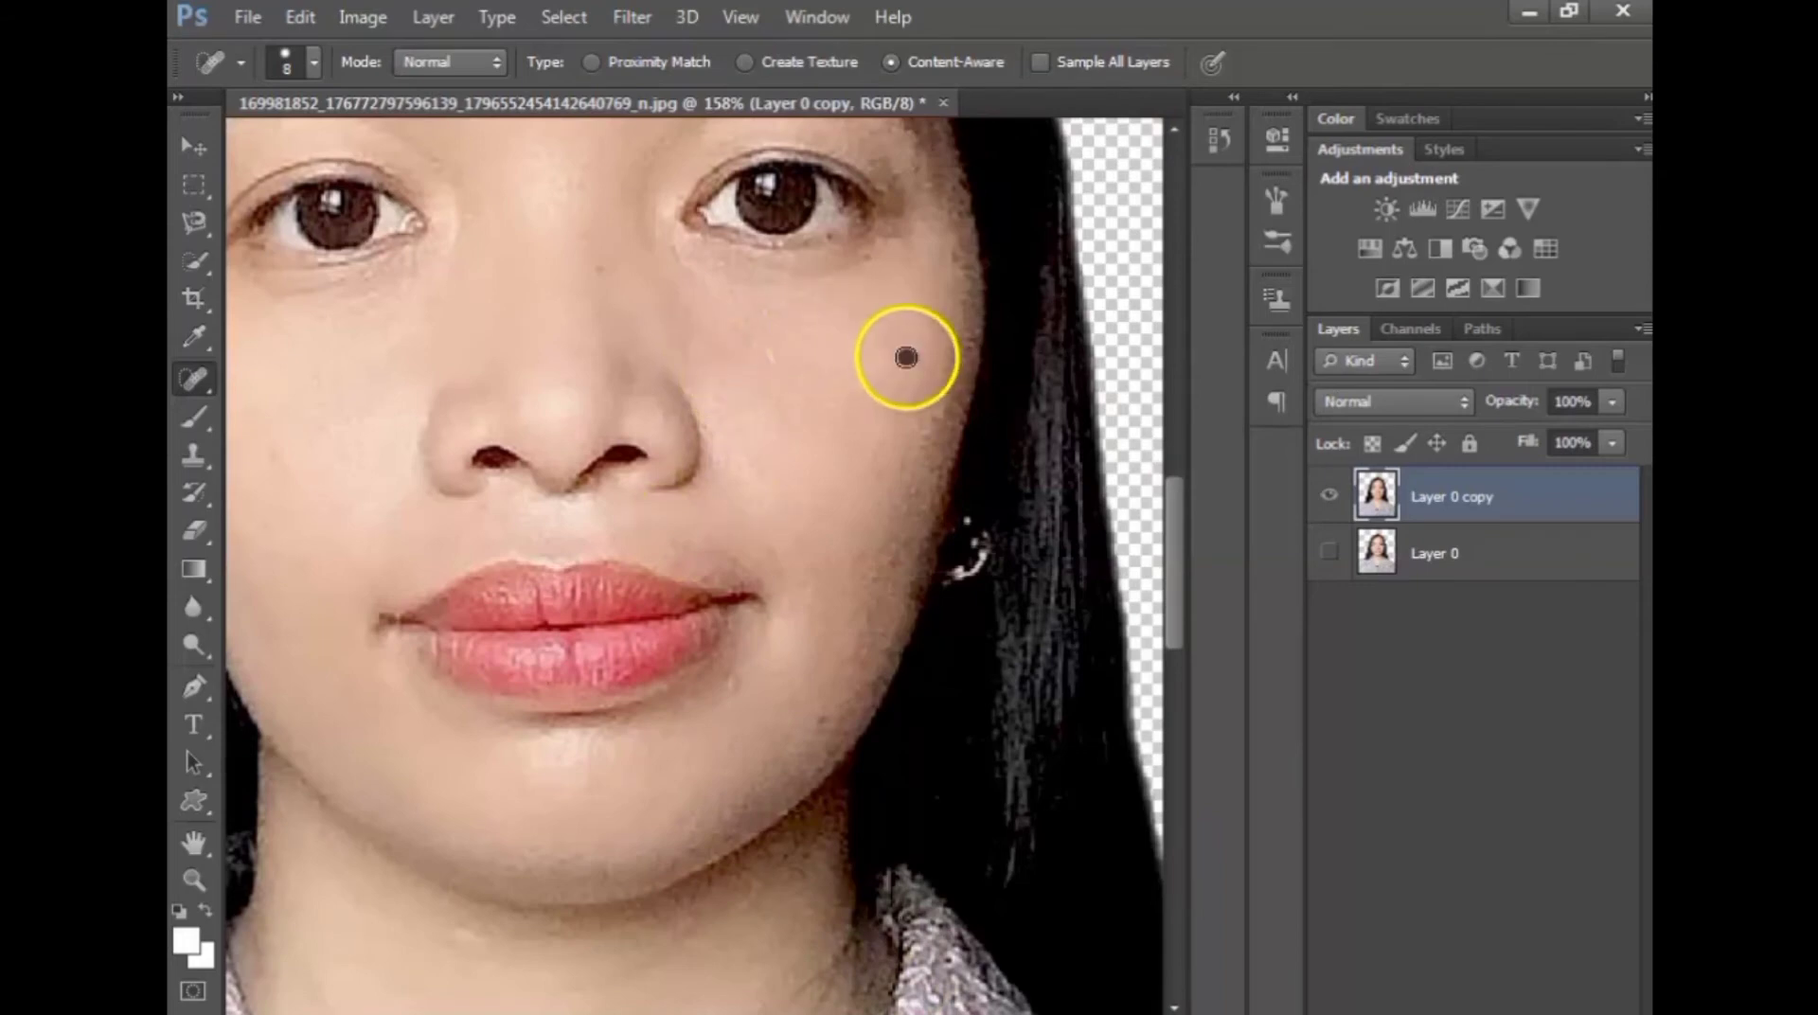
{"action": "scroll", "coordinate": [871, 472], "scroll_direction": "down", "scroll_amount": 3}
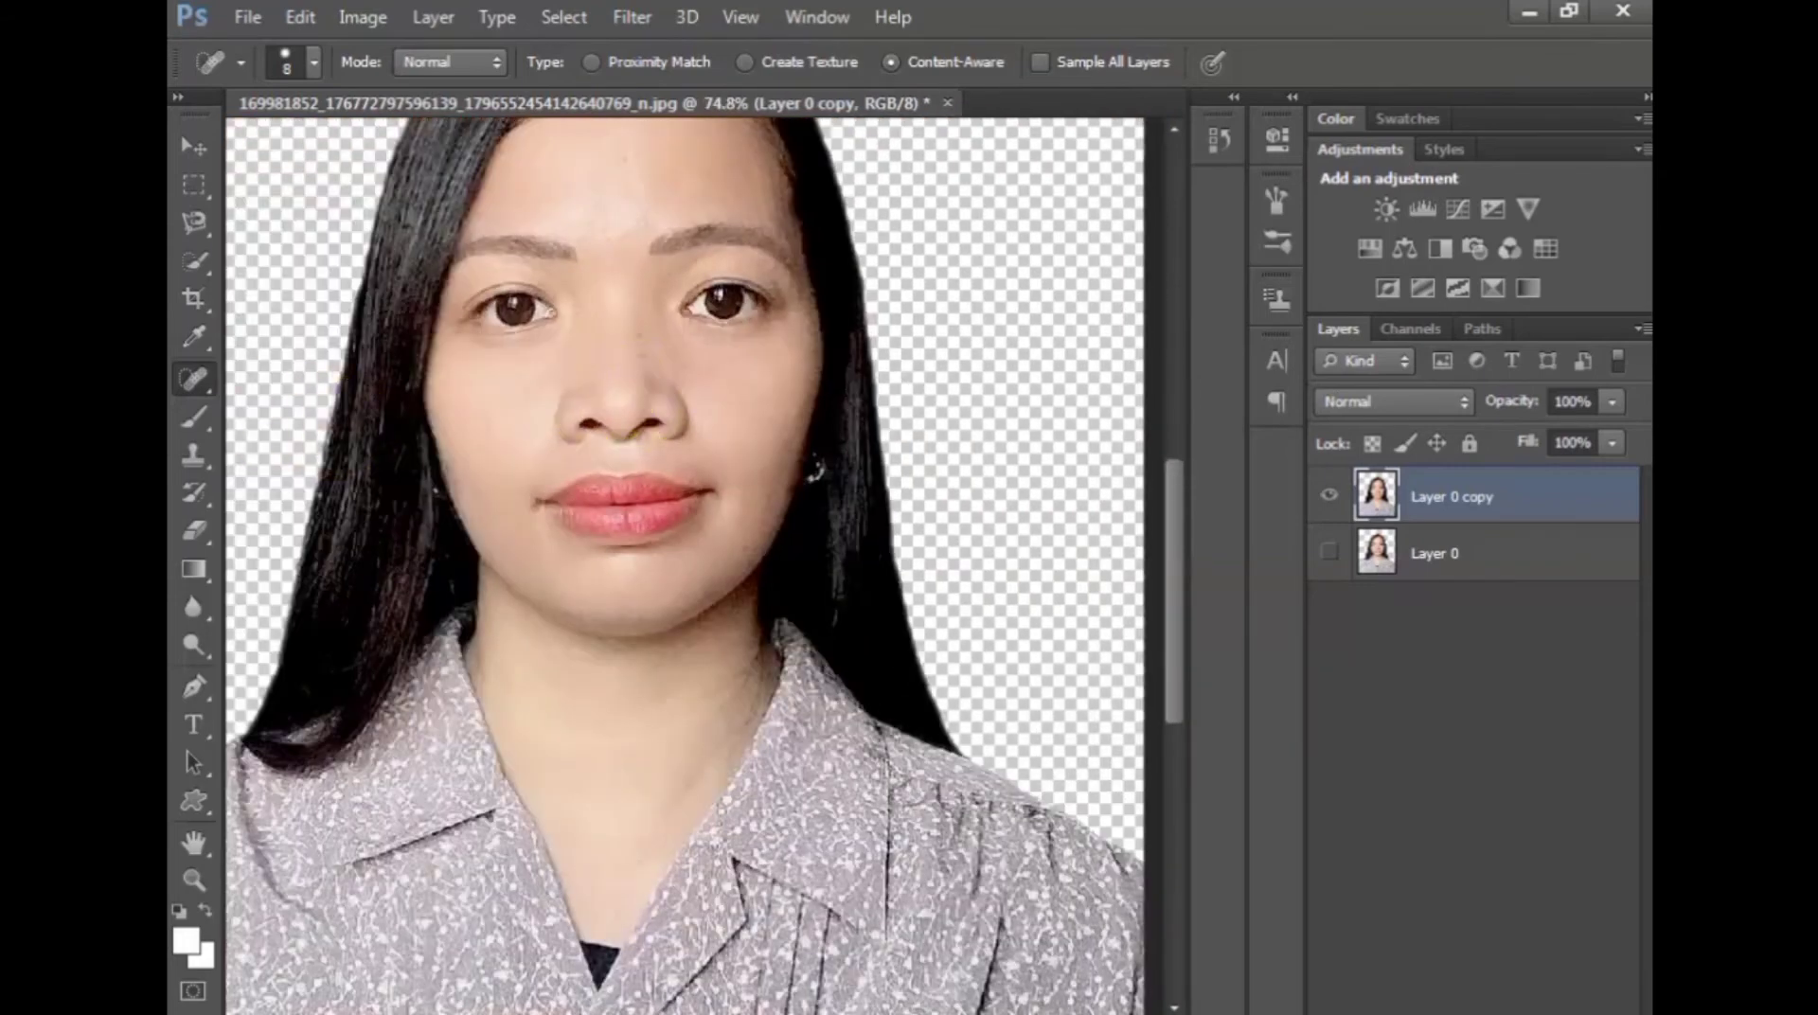
- Blur the right cheek to soften the skin
{"action": "left_click", "coordinate": [194, 607]}
{"action": "scroll", "coordinate": [459, 410], "scroll_direction": "up", "scroll_amount": 3}
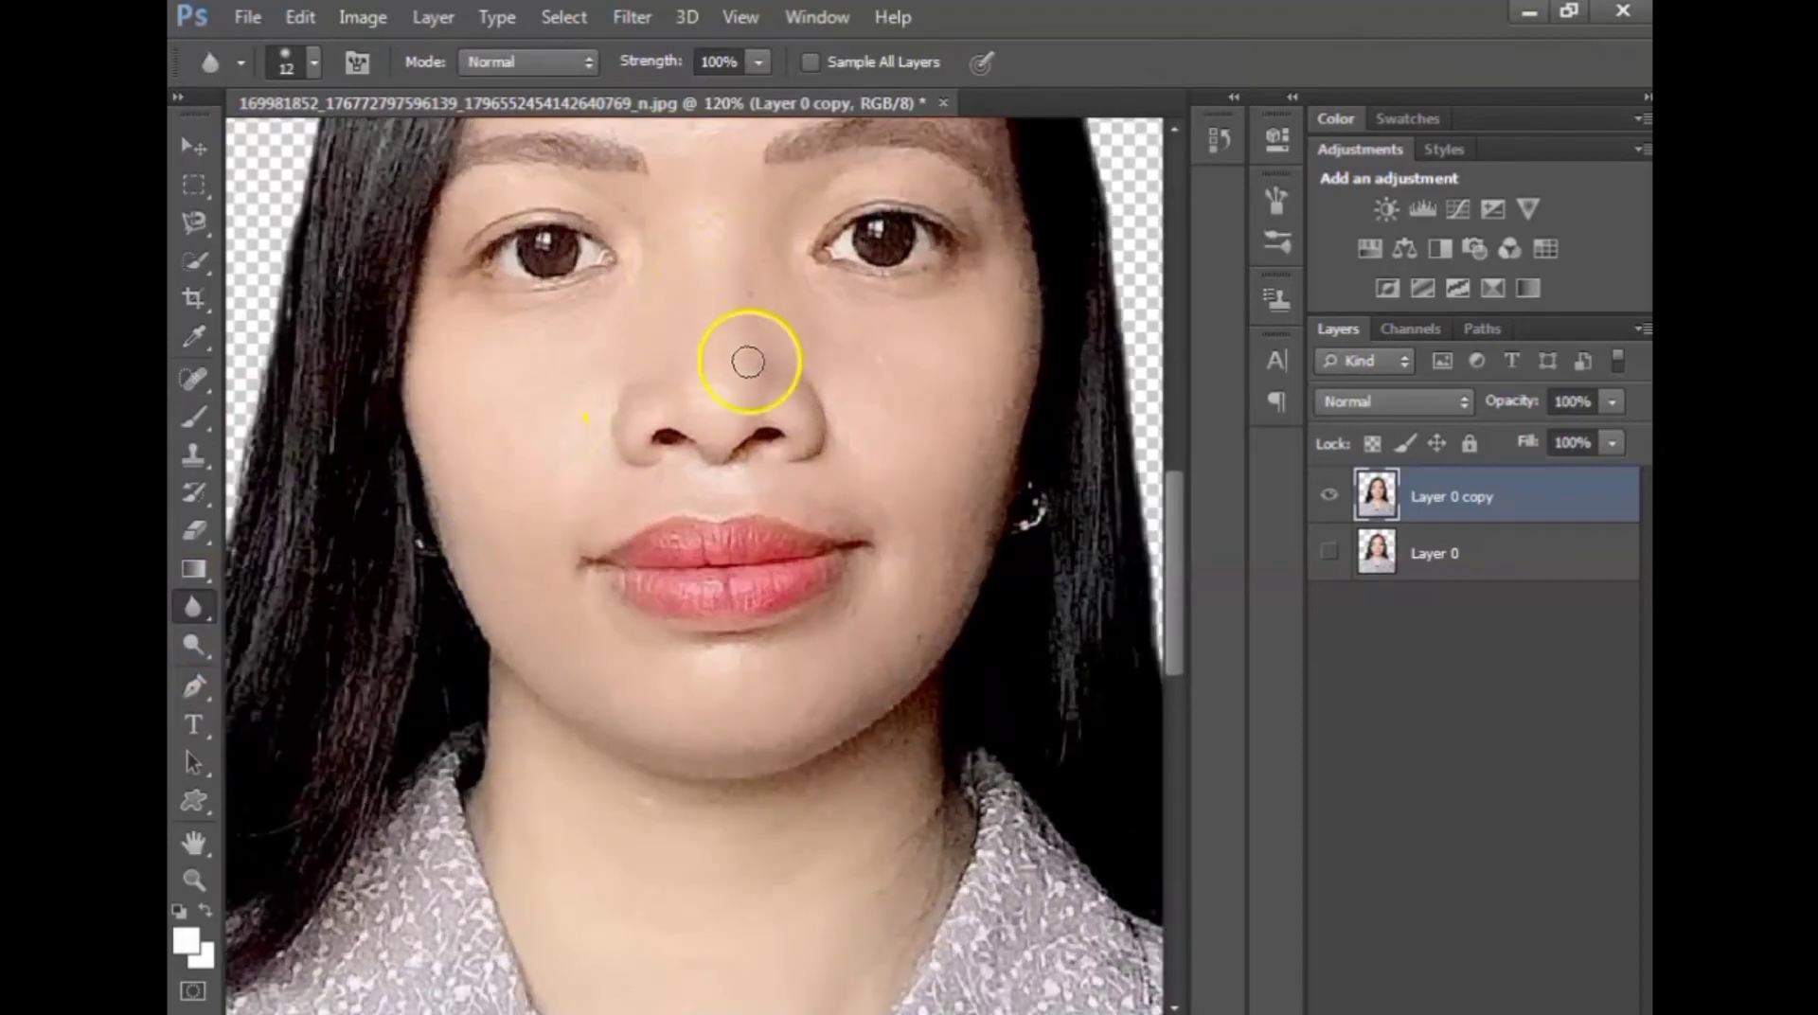
{"action": "mouse_move", "coordinate": [918, 312]}
{"action": "left_mouse_down"}
{"action": "mouse_move", "coordinate": [985, 293]}
{"action": "mouse_move", "coordinate": [901, 418]}
{"action": "left_mouse_up"}
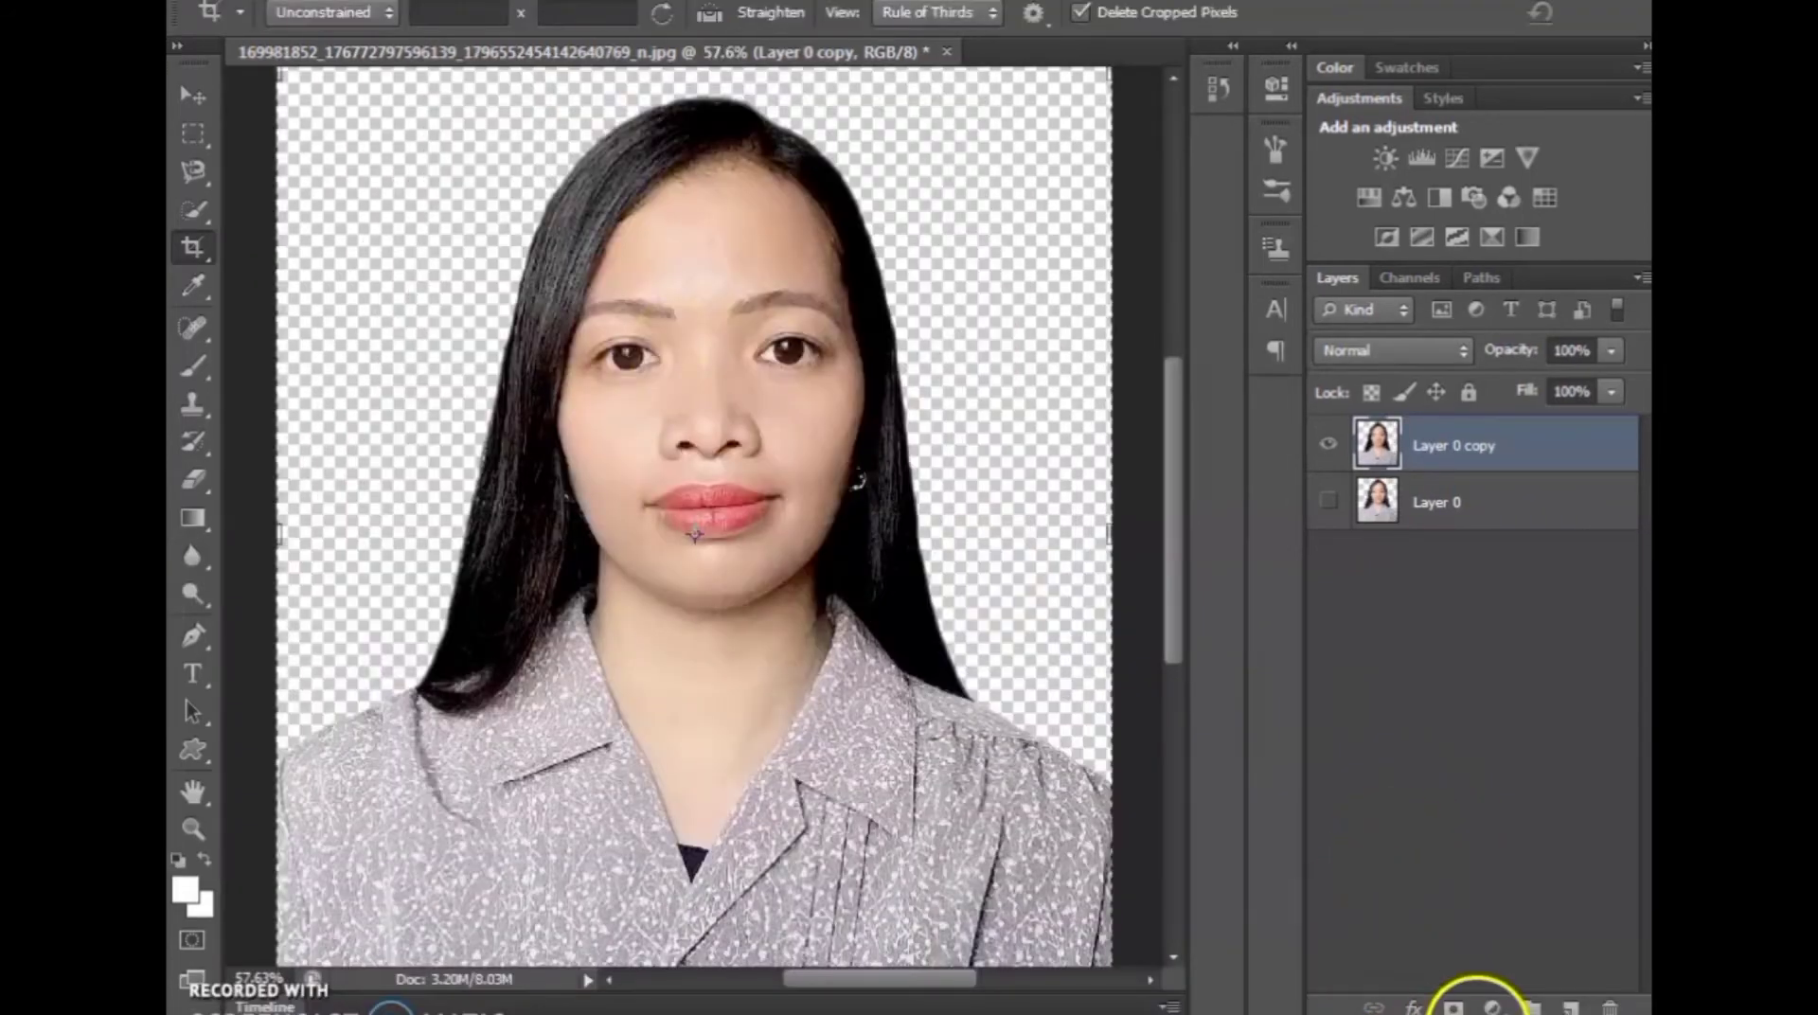
- Add a Solid Color fill layer, Color Fill 1, initially red
{"action": "left_click", "coordinate": [1496, 1008]}
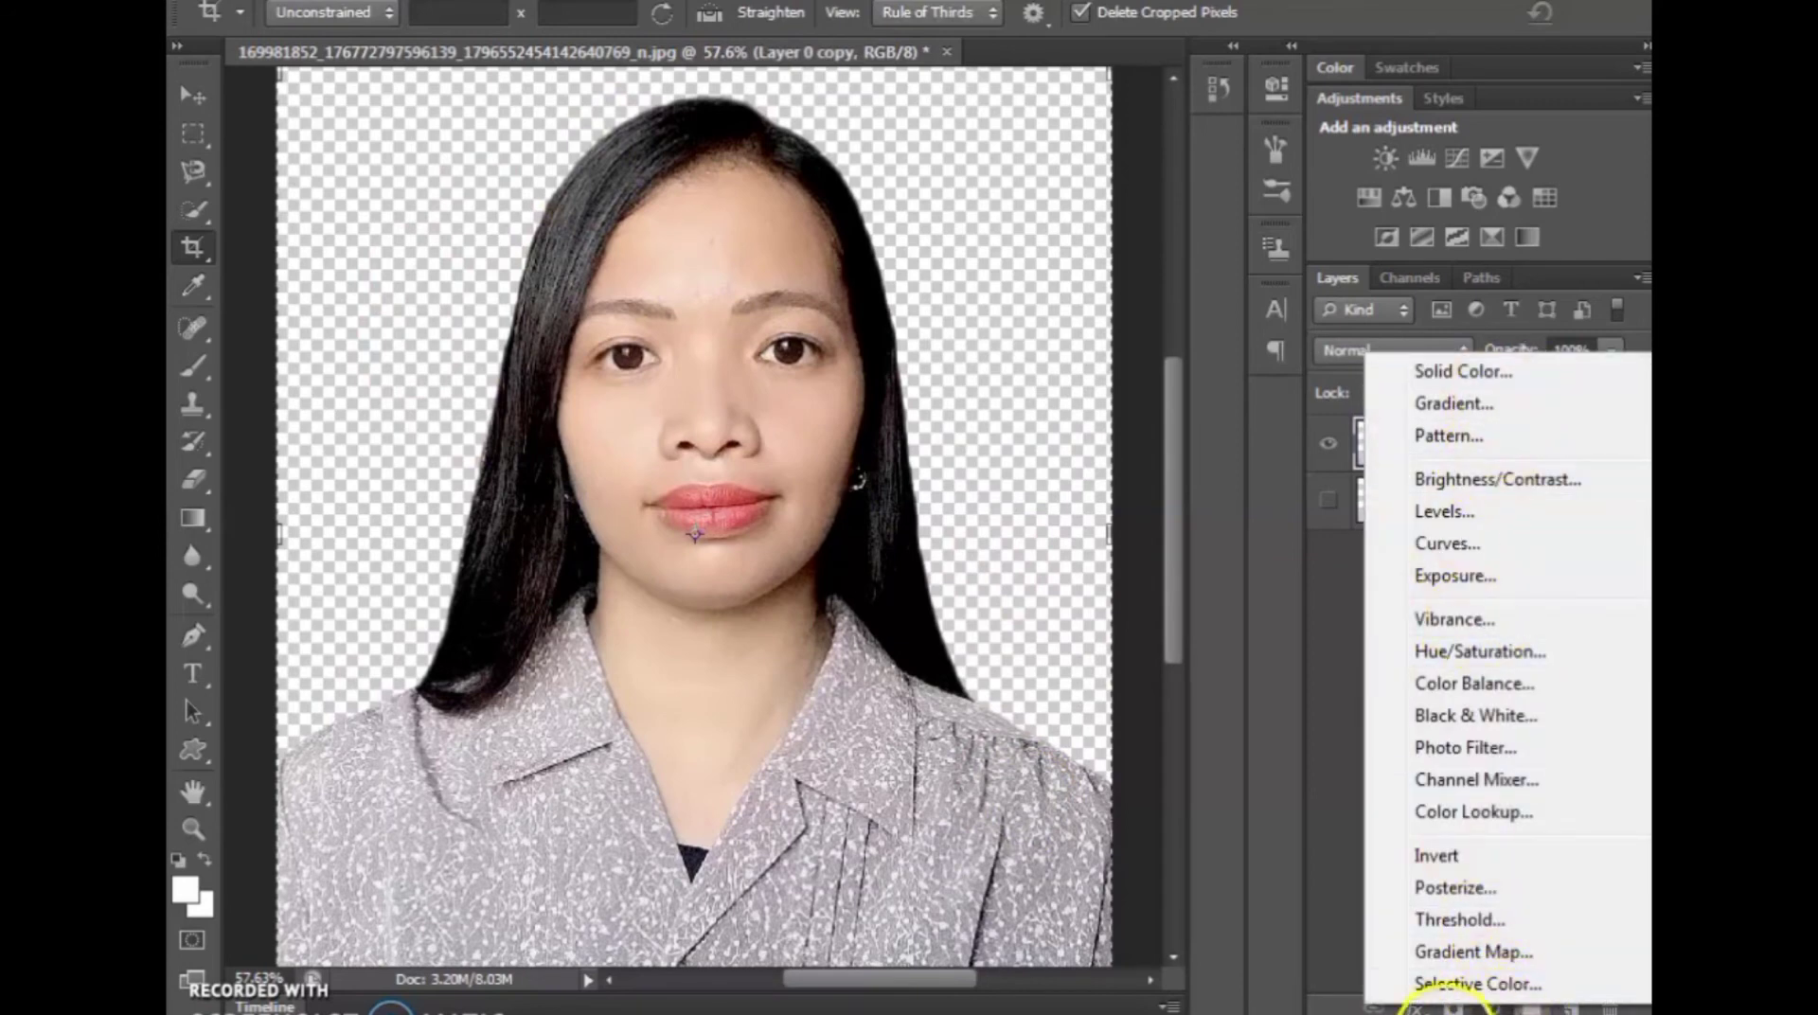
{"action": "left_click", "coordinate": [1327, 856]}
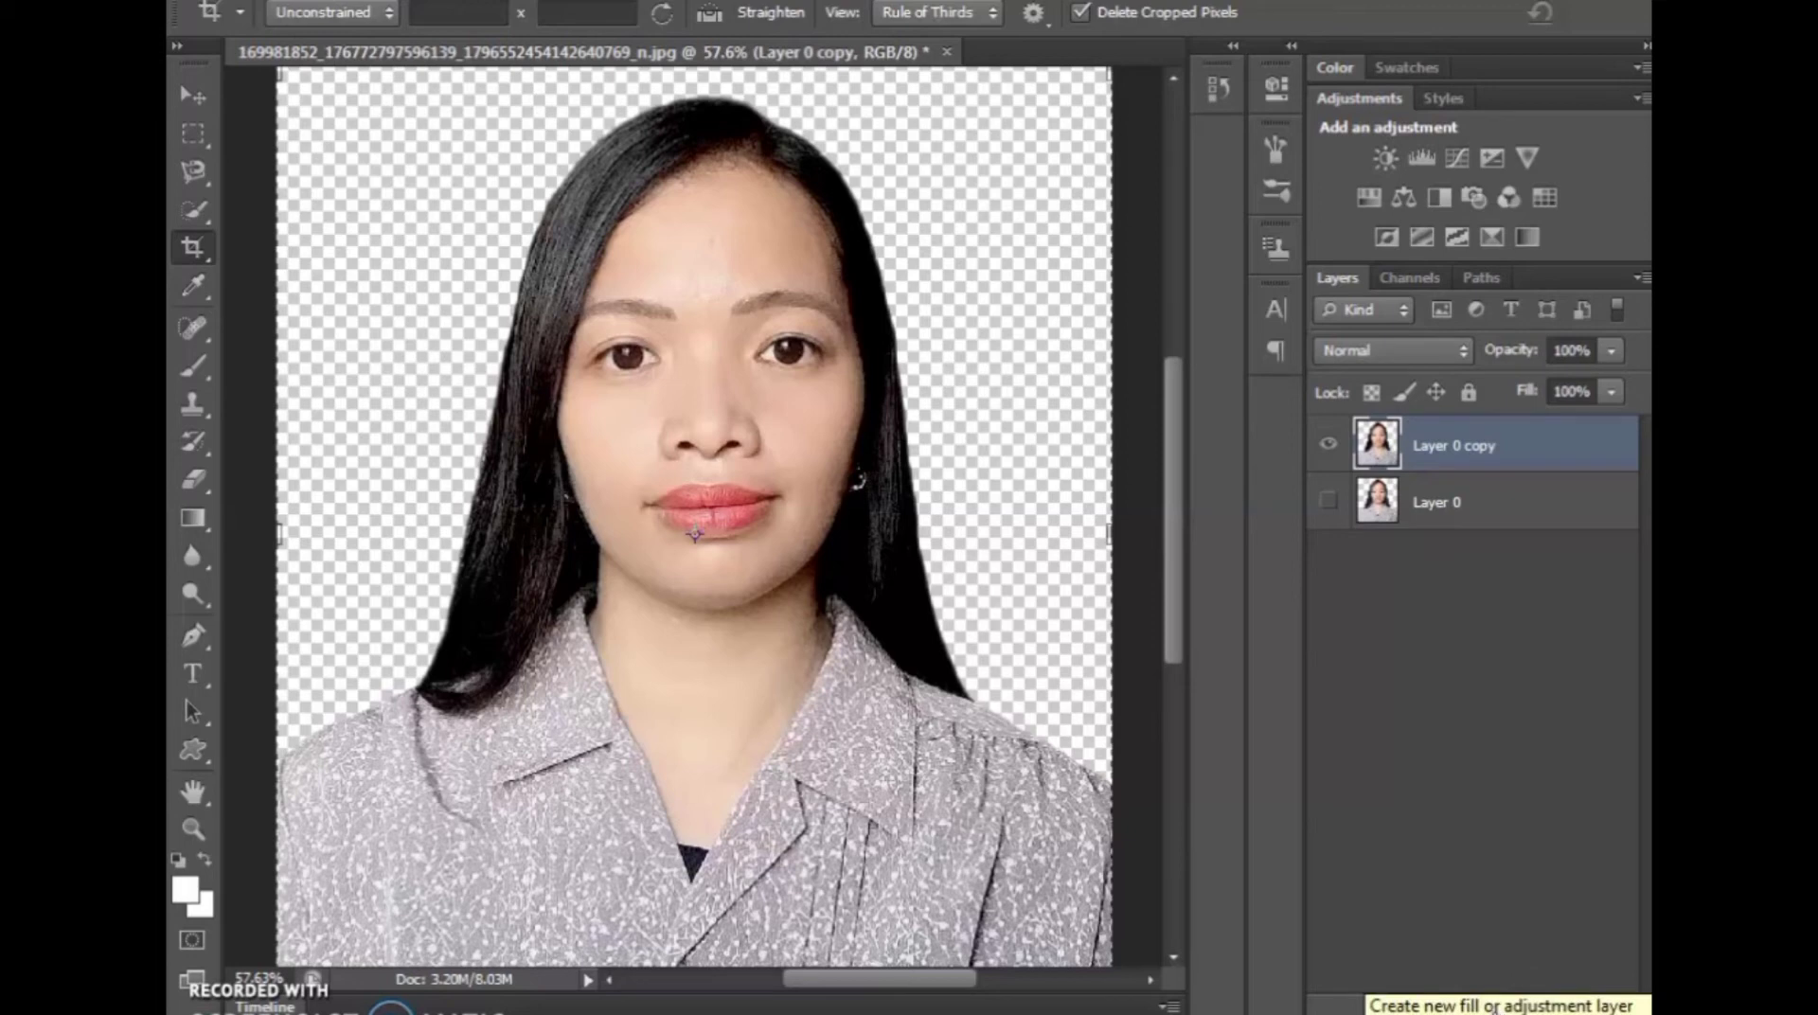
{"action": "left_click", "coordinate": [1493, 1006]}
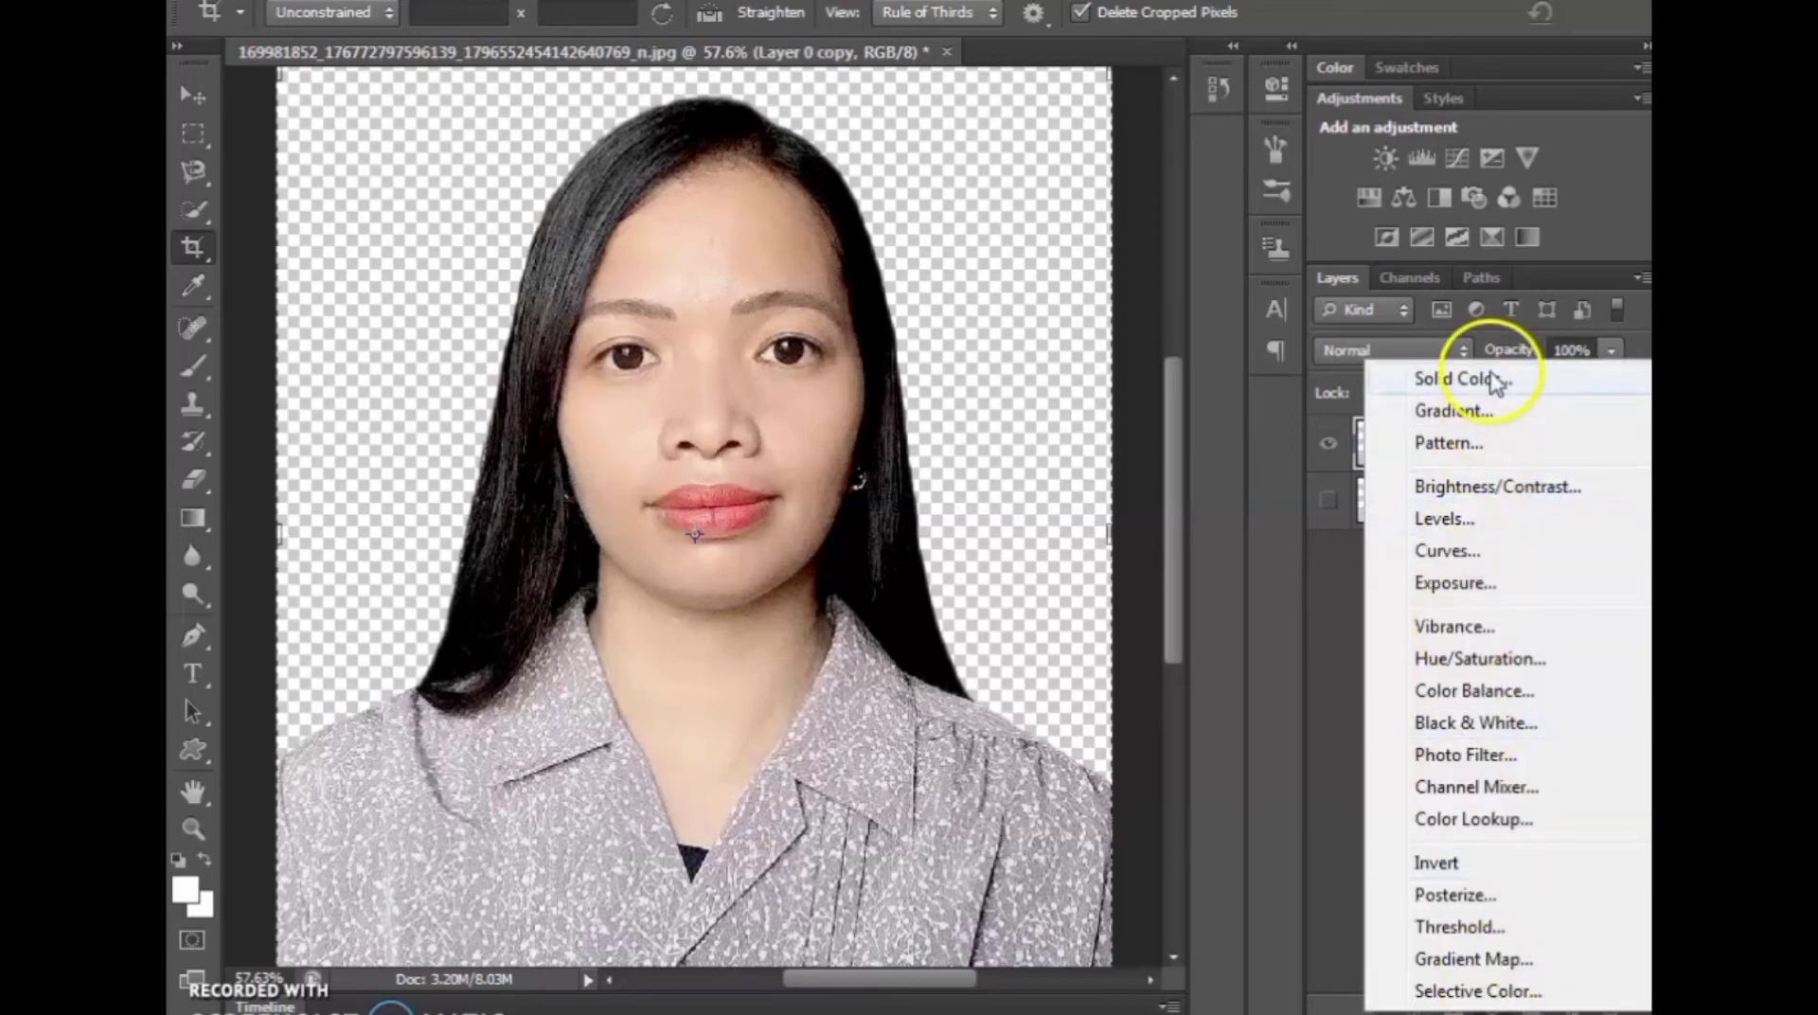
{"action": "left_click", "coordinate": [1484, 369]}
{"action": "left_click_drag", "start_coordinate": [914, 420], "coordinate": [1023, 278]}
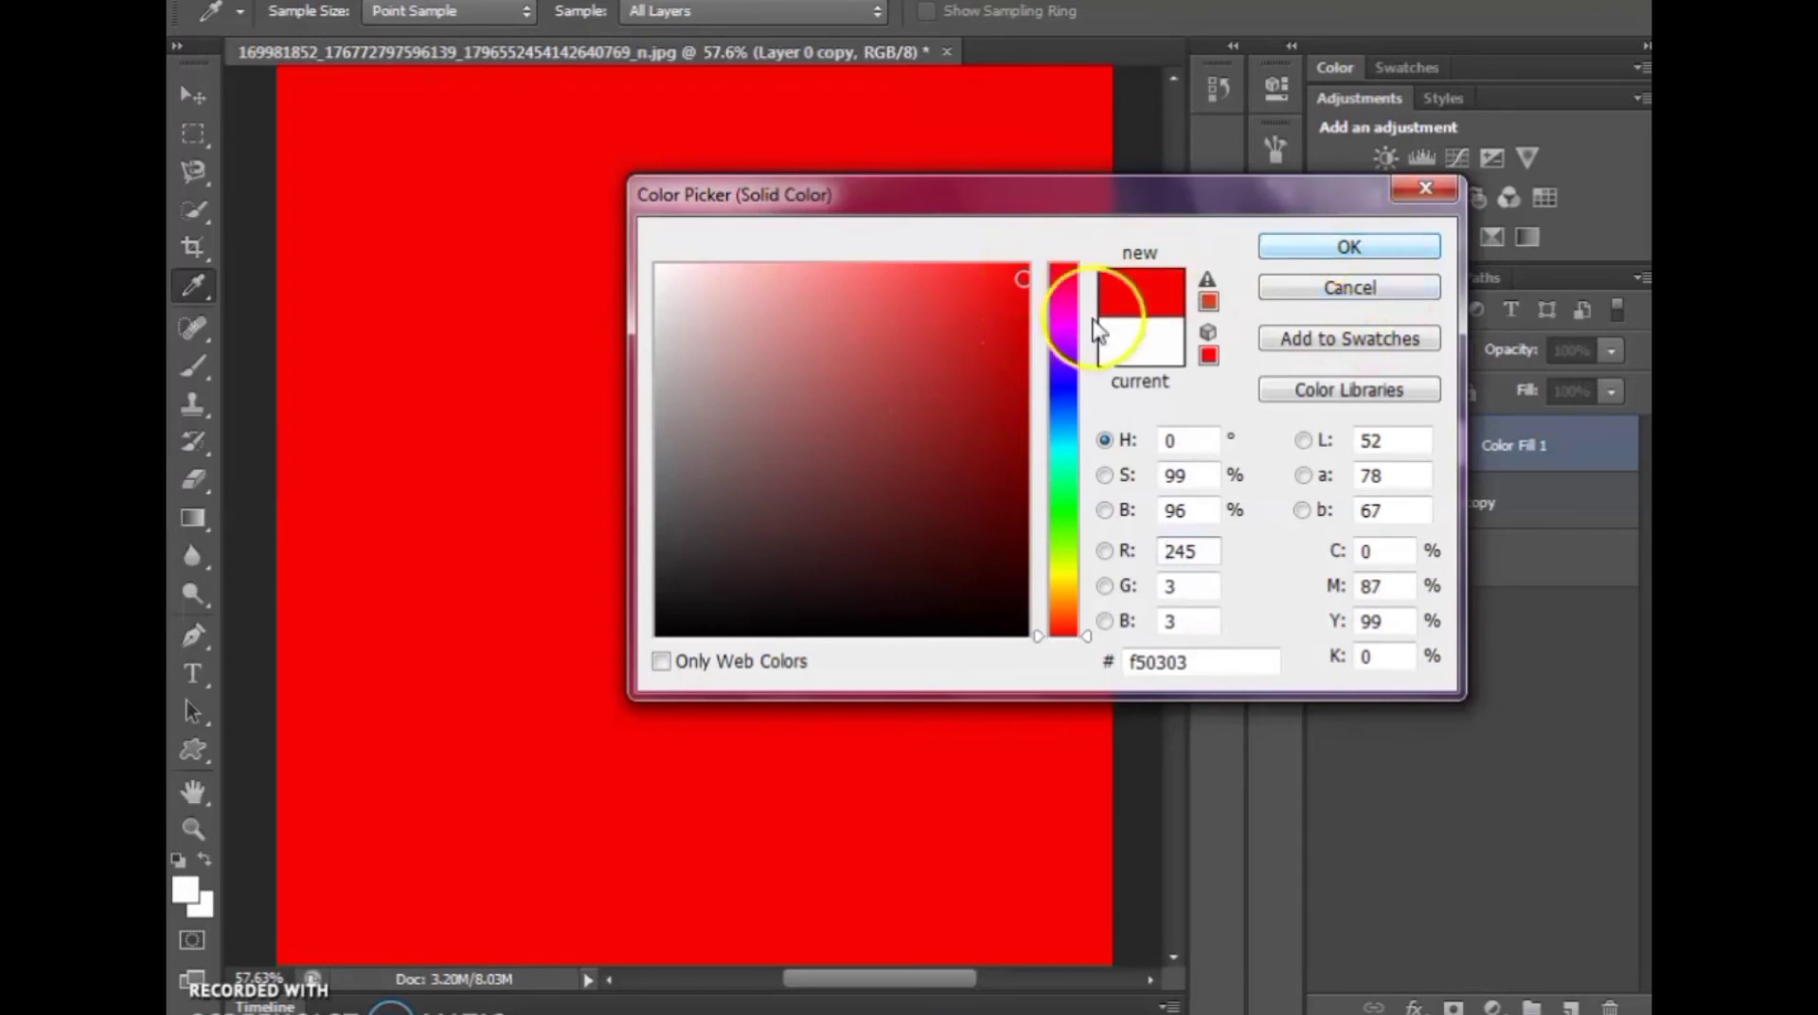
{"action": "left_click", "coordinate": [1316, 248]}
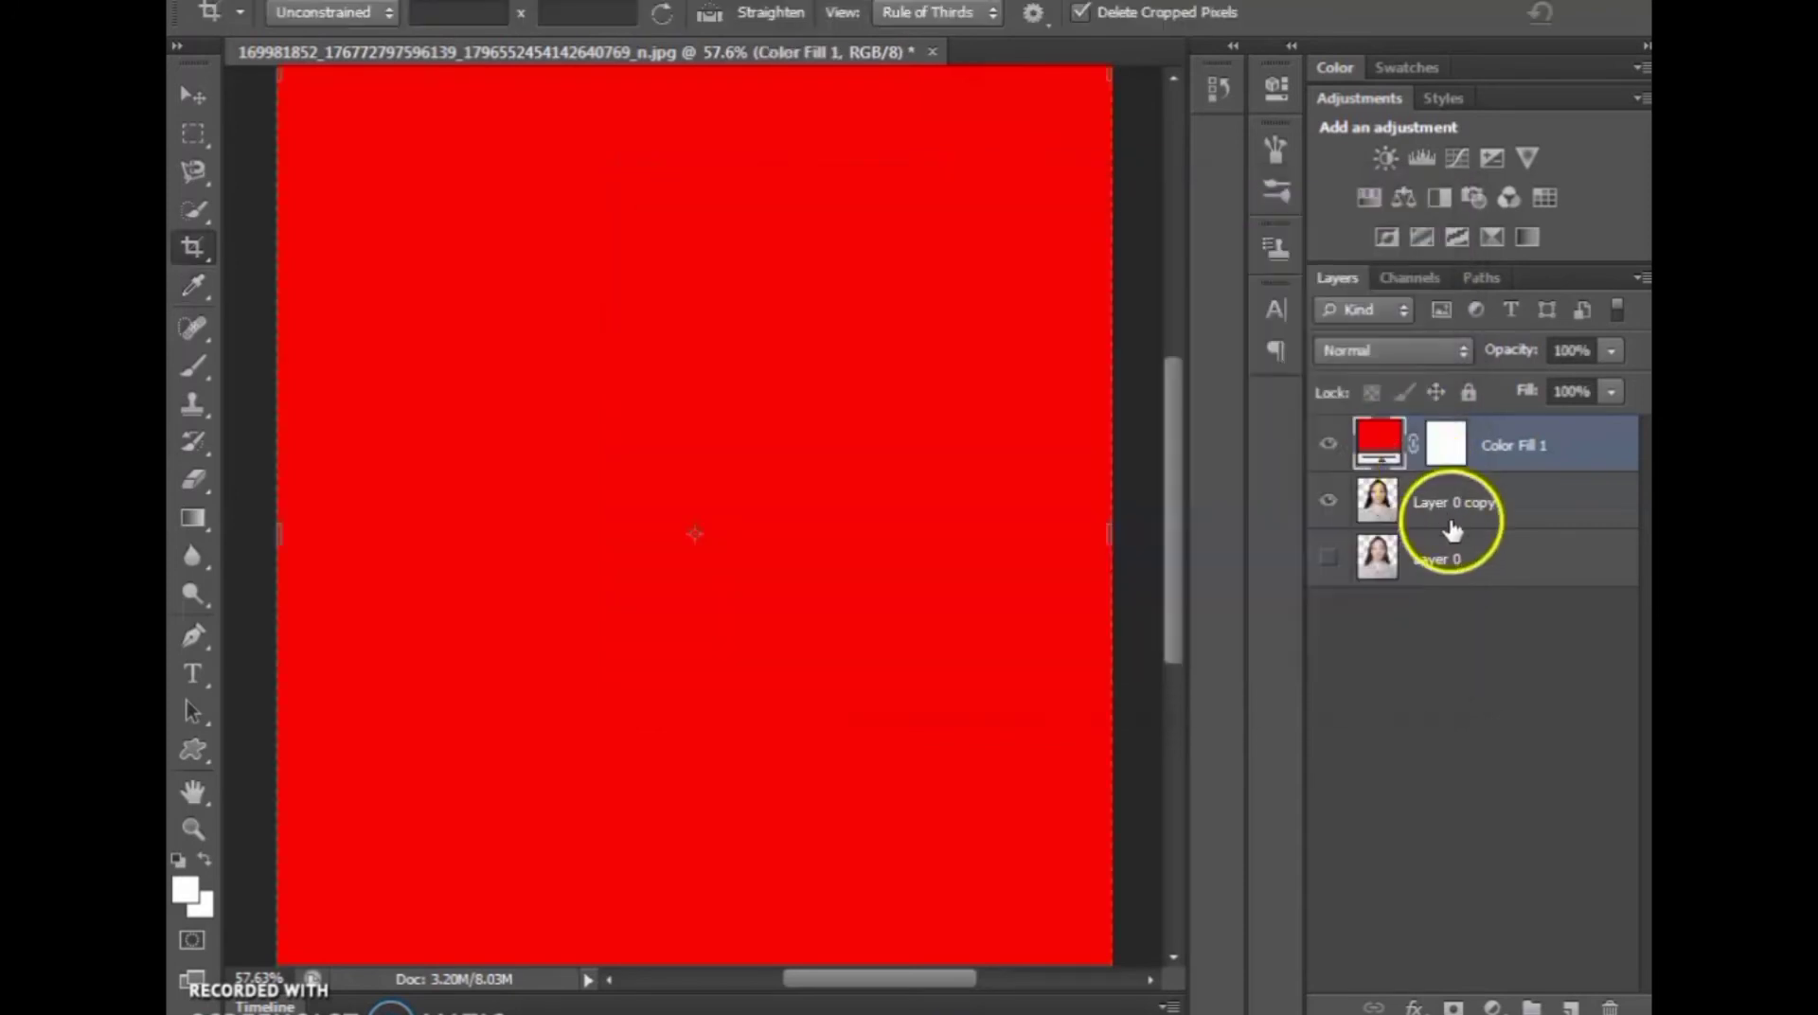
- Move Layer 0 copy above the Color Fill 1 layer
{"action": "left_click_drag", "start_coordinate": [1454, 511], "coordinate": [1448, 445]}
{"action": "scroll", "coordinate": [644, 417], "scroll_direction": "down", "scroll_amount": 3}
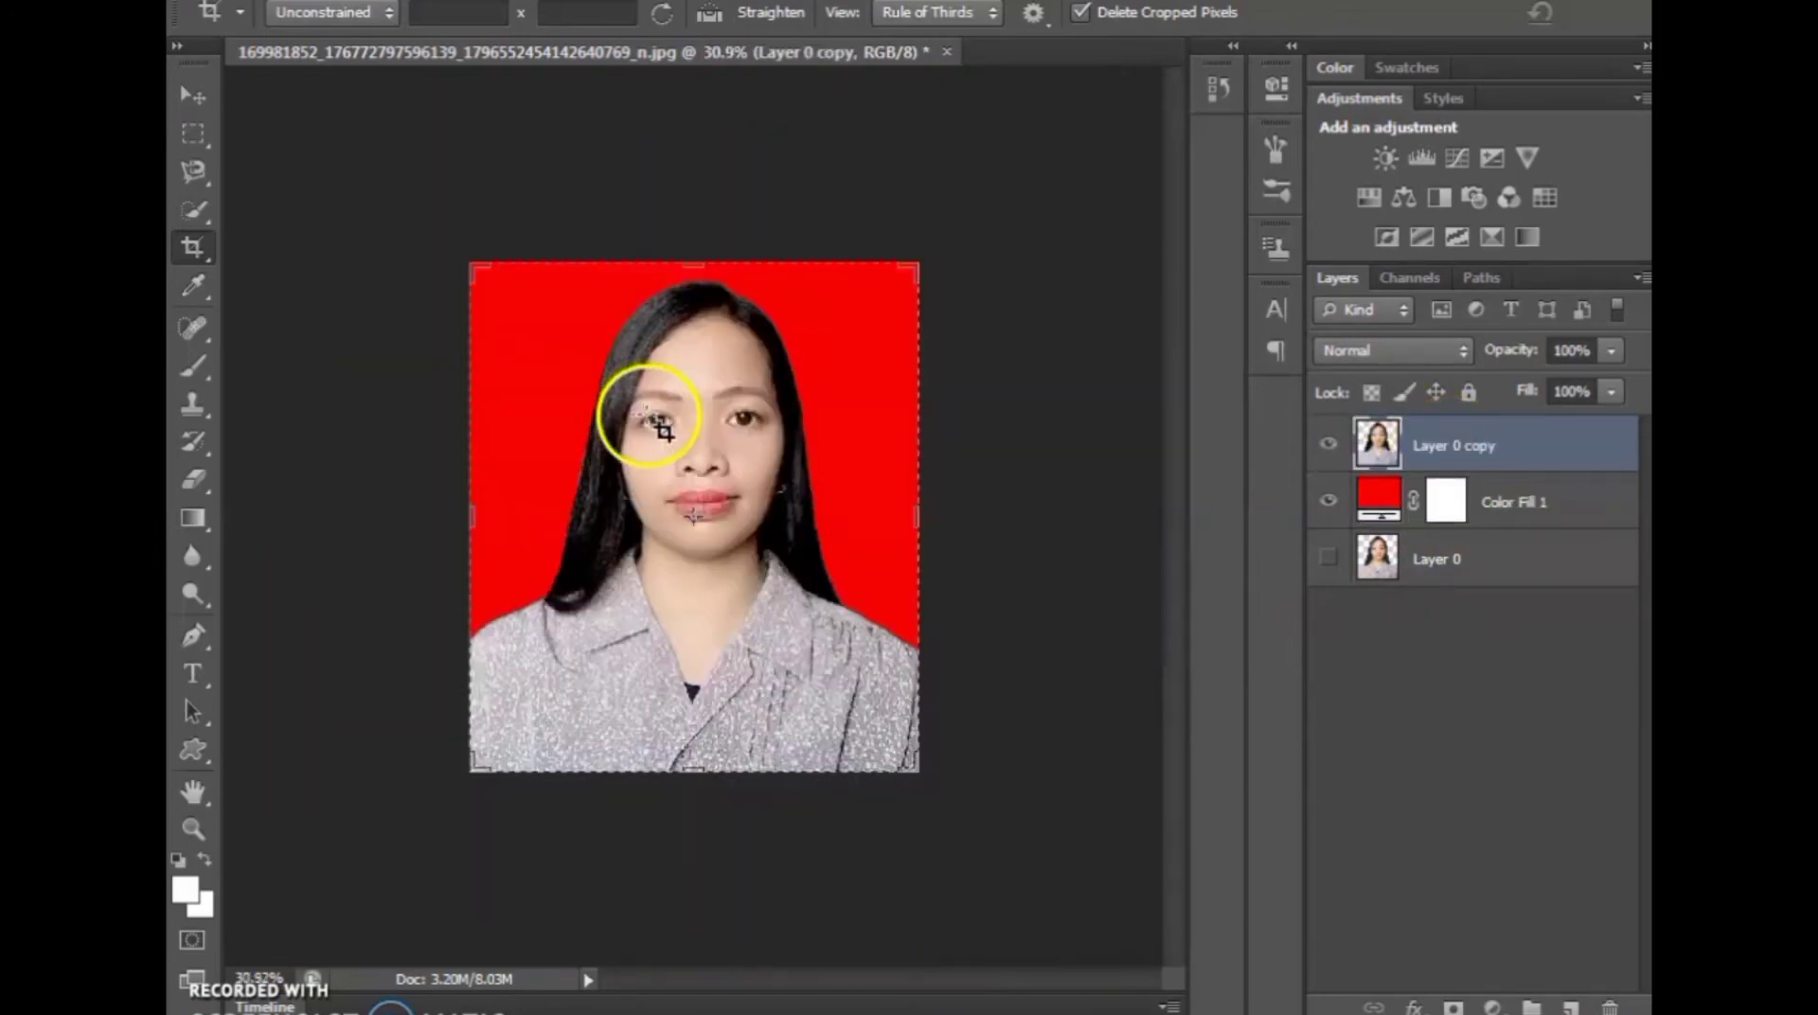
{"action": "scroll", "coordinate": [663, 428], "scroll_direction": "up", "scroll_amount": 1}
{"action": "scroll", "coordinate": [653, 428], "scroll_direction": "up", "scroll_amount": 2}
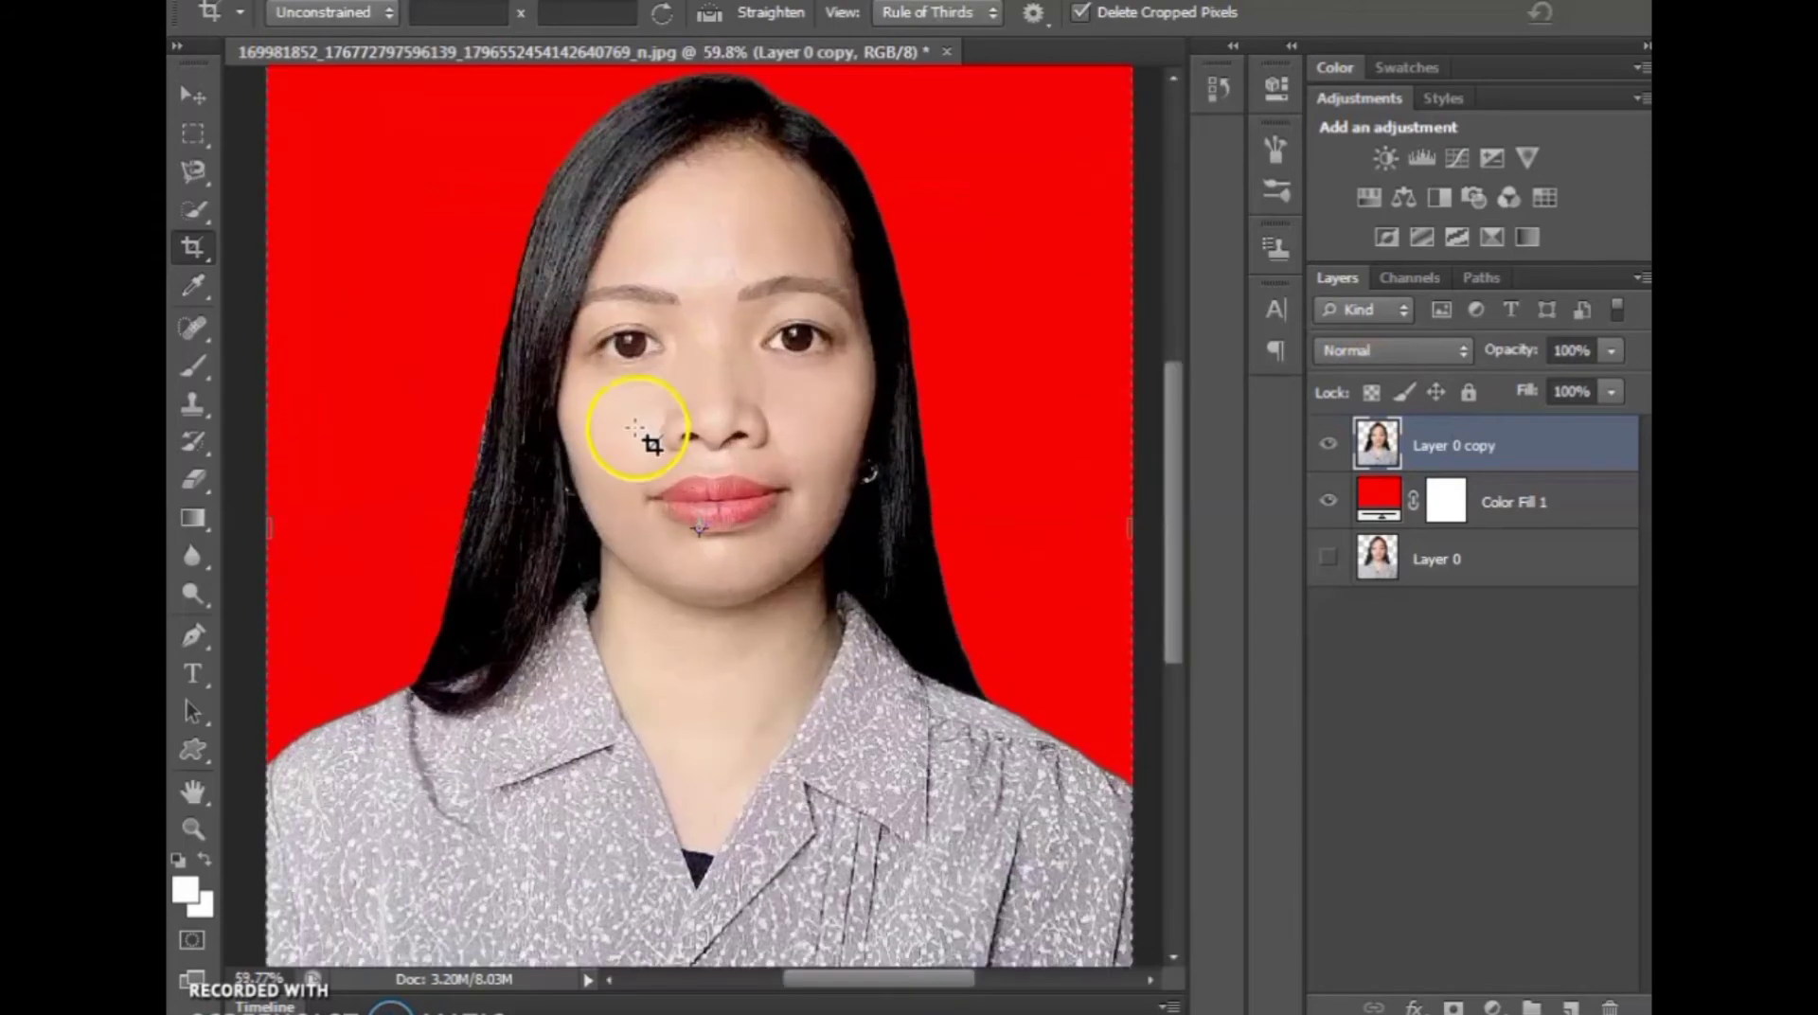
{"action": "scroll", "coordinate": [644, 426], "scroll_direction": "down", "scroll_amount": 2}
- Recolour Color Fill 1 to a saturated blue
{"action": "left_click", "coordinate": [1373, 497]}
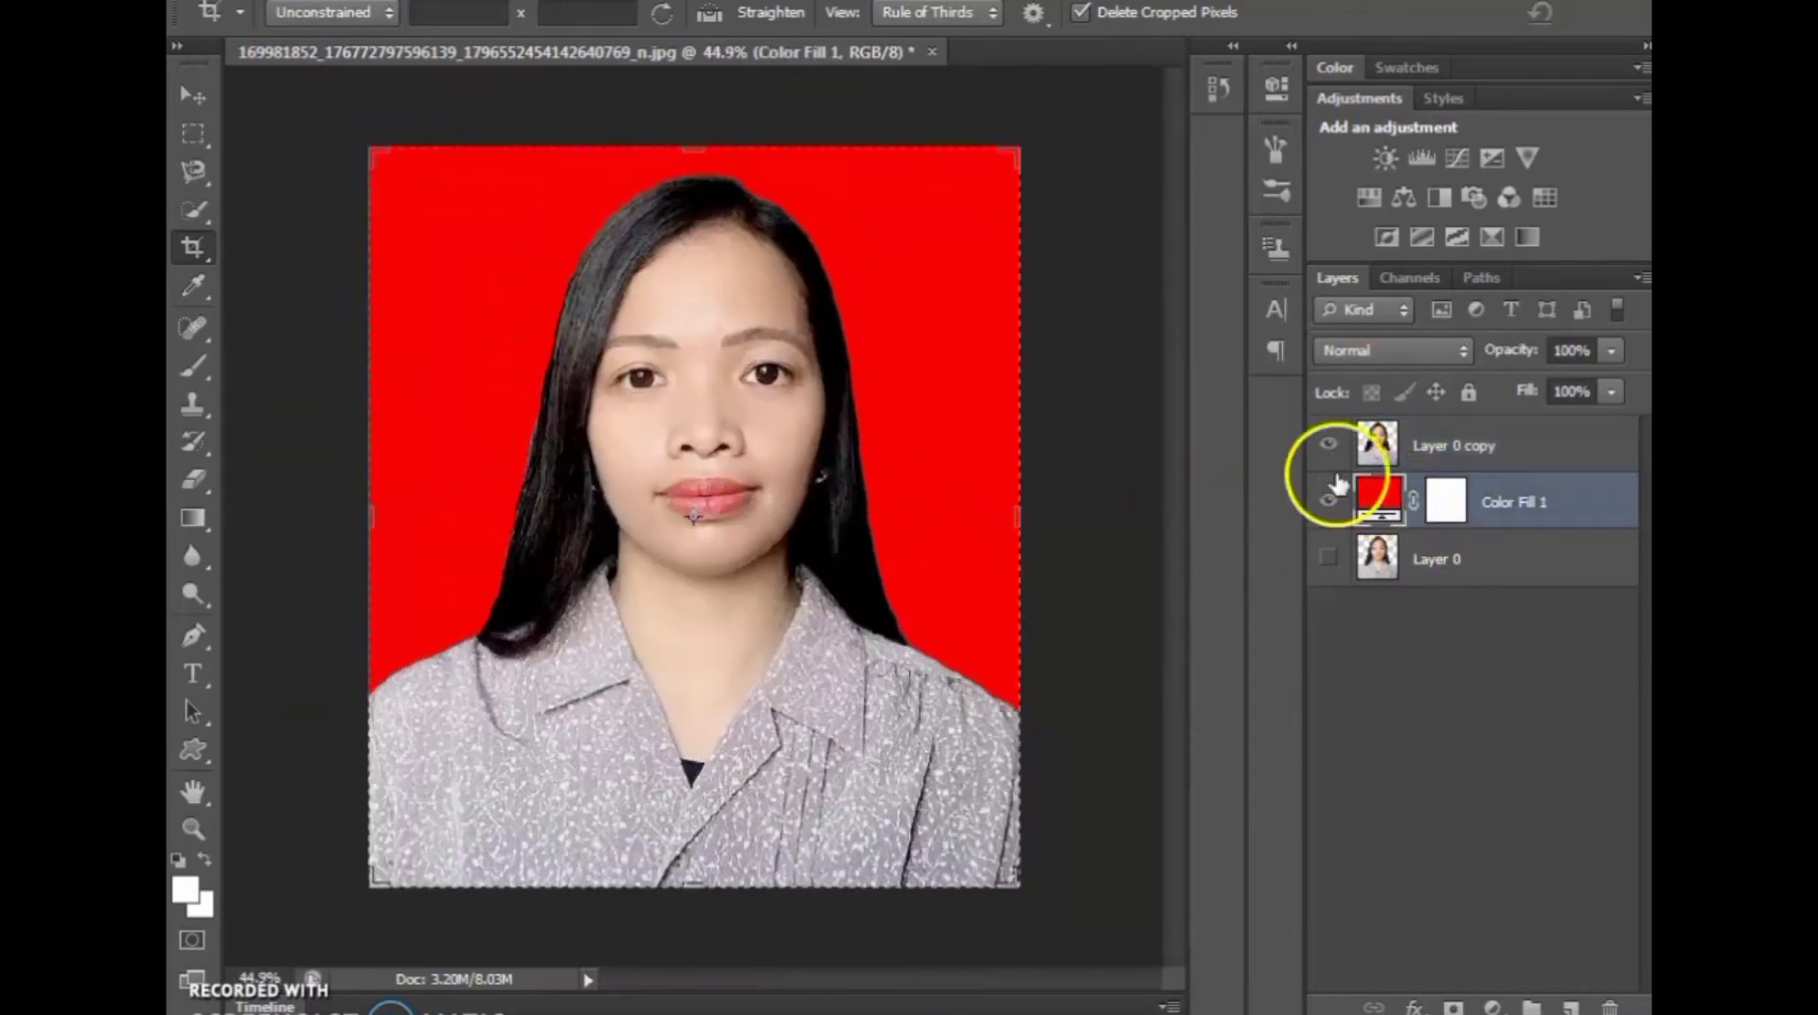
{"action": "double_click", "coordinate": [1380, 495]}
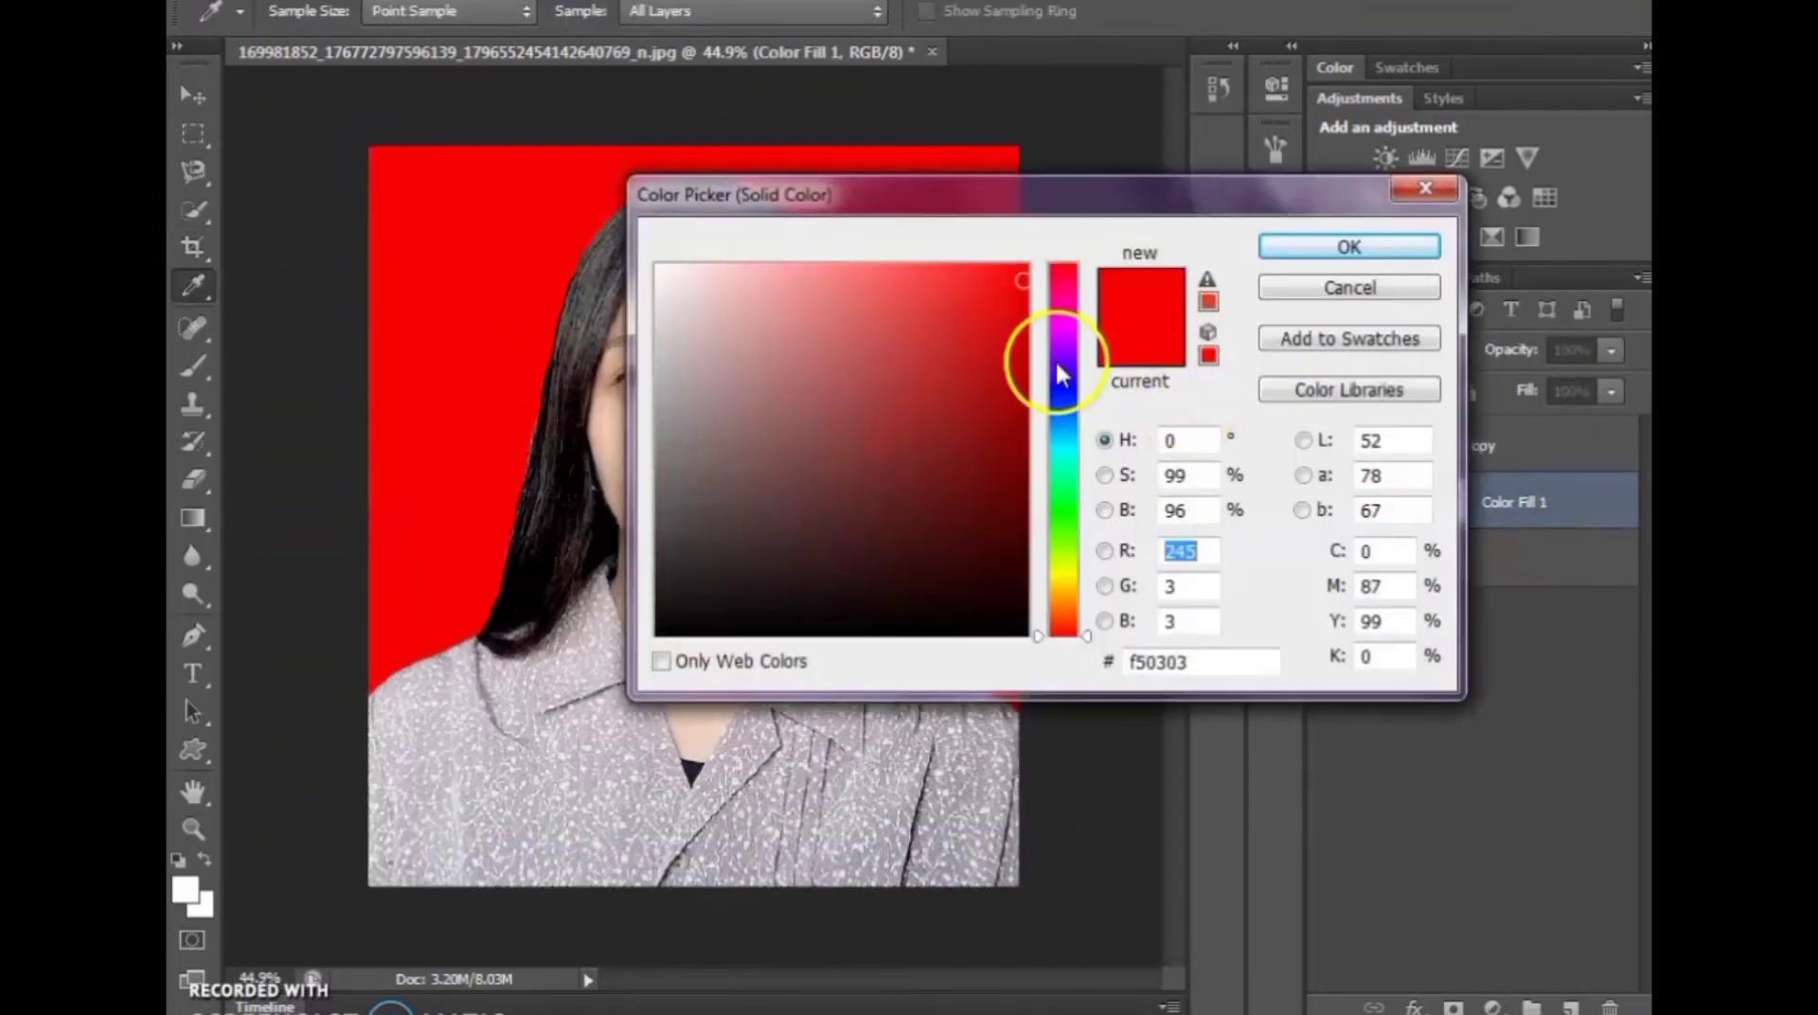
{"action": "left_click", "coordinate": [1056, 383]}
{"action": "left_click_drag", "start_coordinate": [1021, 313], "coordinate": [1051, 276]}
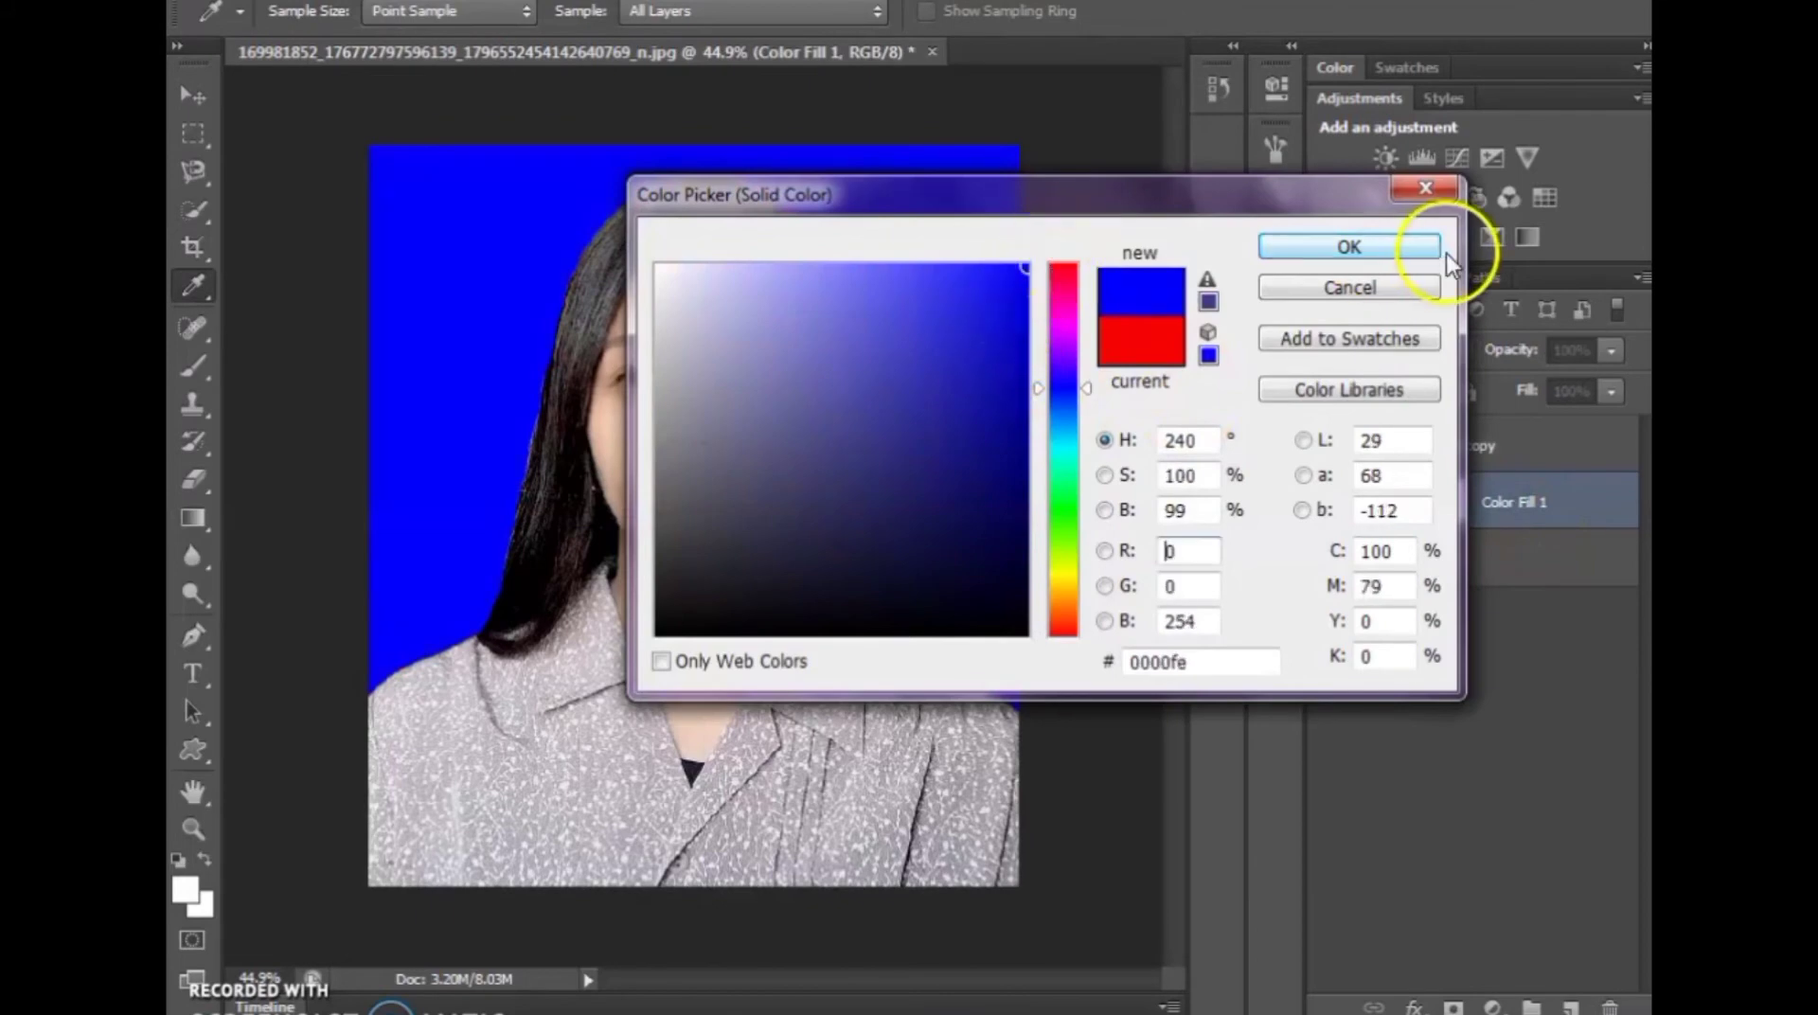
{"action": "left_click", "coordinate": [1282, 248]}
{"action": "key", "text": "c"}
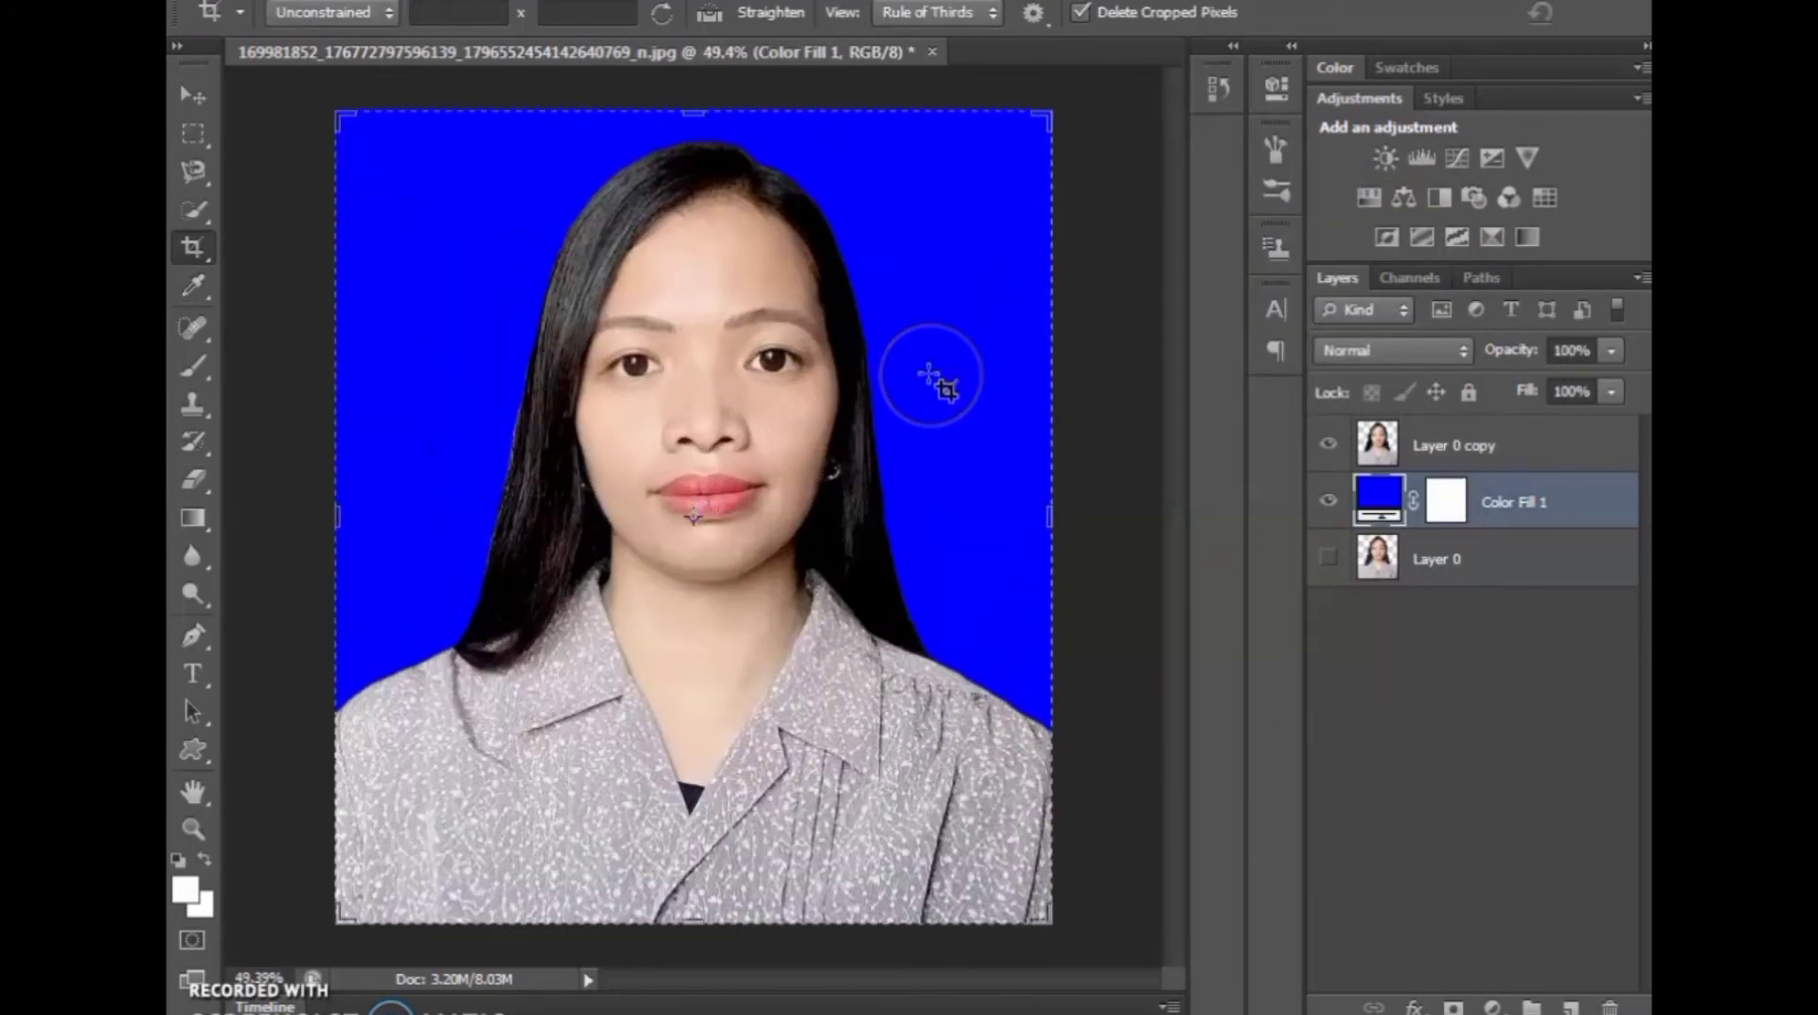
{"action": "key", "text": "Return"}
- Change the Color Fill 1 colour to white (ffffff)
{"action": "double_click", "coordinate": [1380, 497]}
{"action": "left_click_drag", "start_coordinate": [1020, 359], "coordinate": [520, 174]}
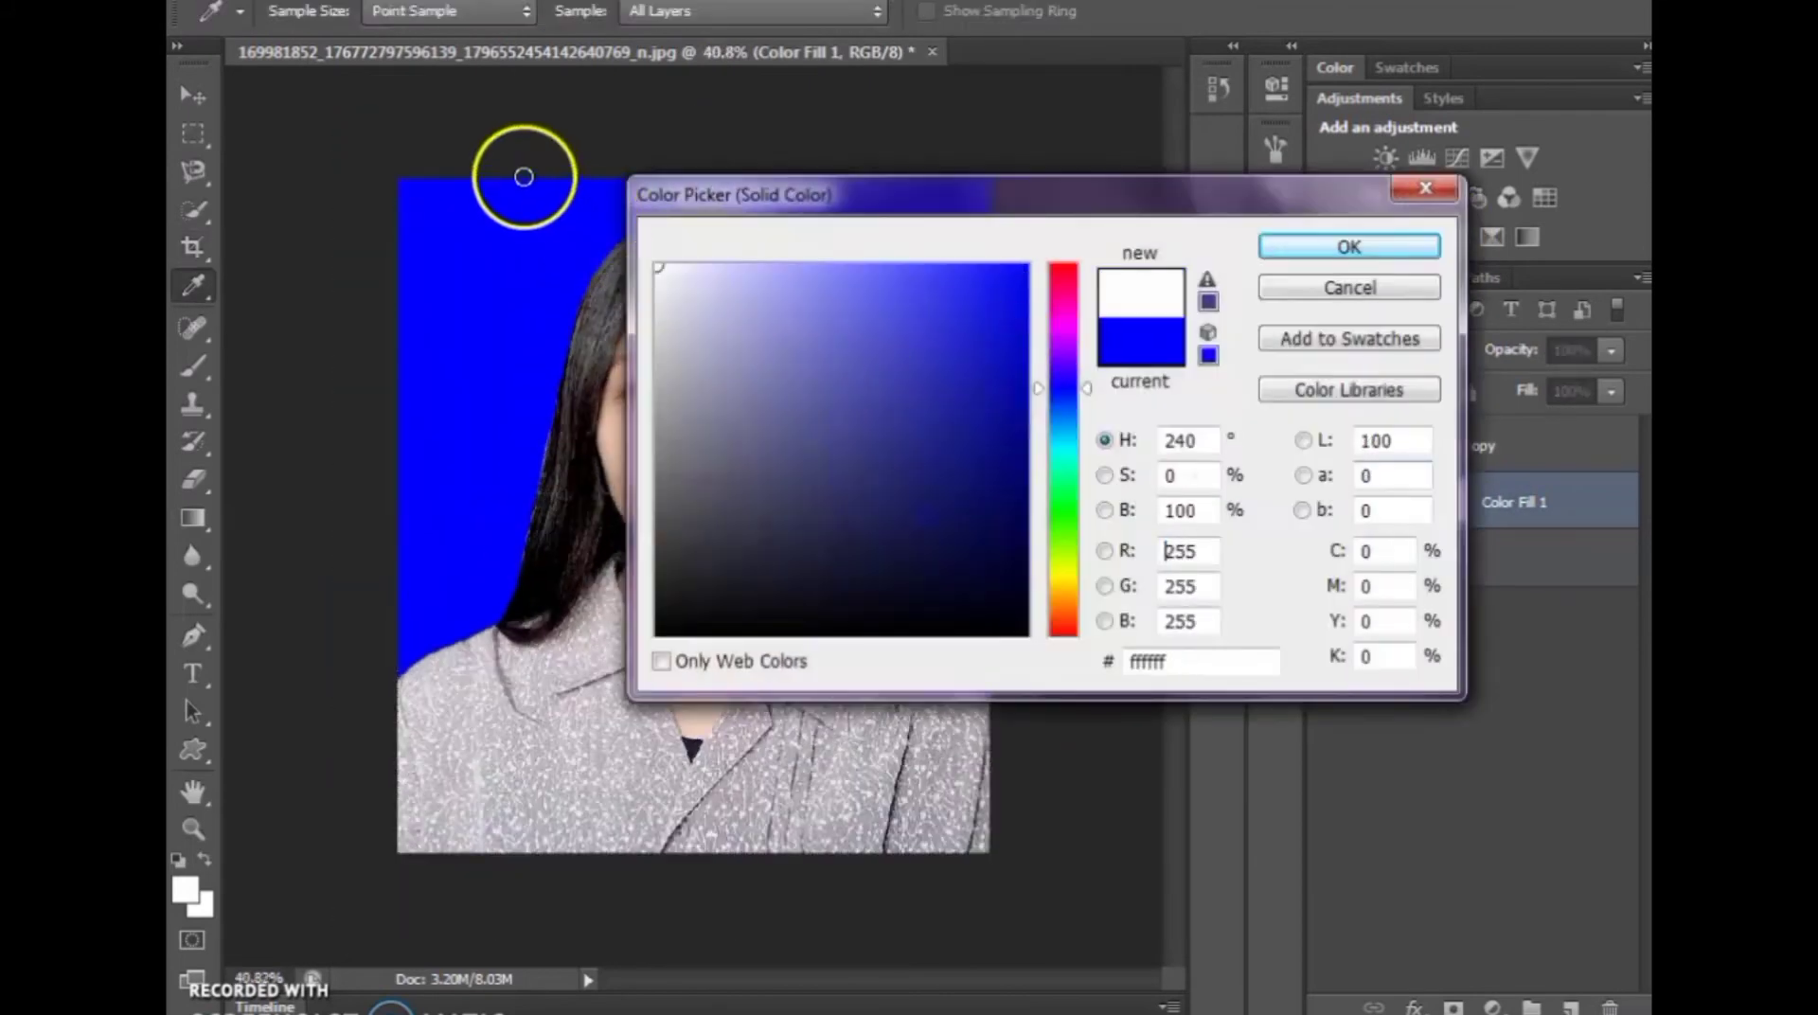
{"action": "left_click", "coordinate": [1335, 250]}
{"action": "key", "text": "c"}
{"action": "scroll", "coordinate": [729, 417], "scroll_direction": "up", "scroll_amount": 1}
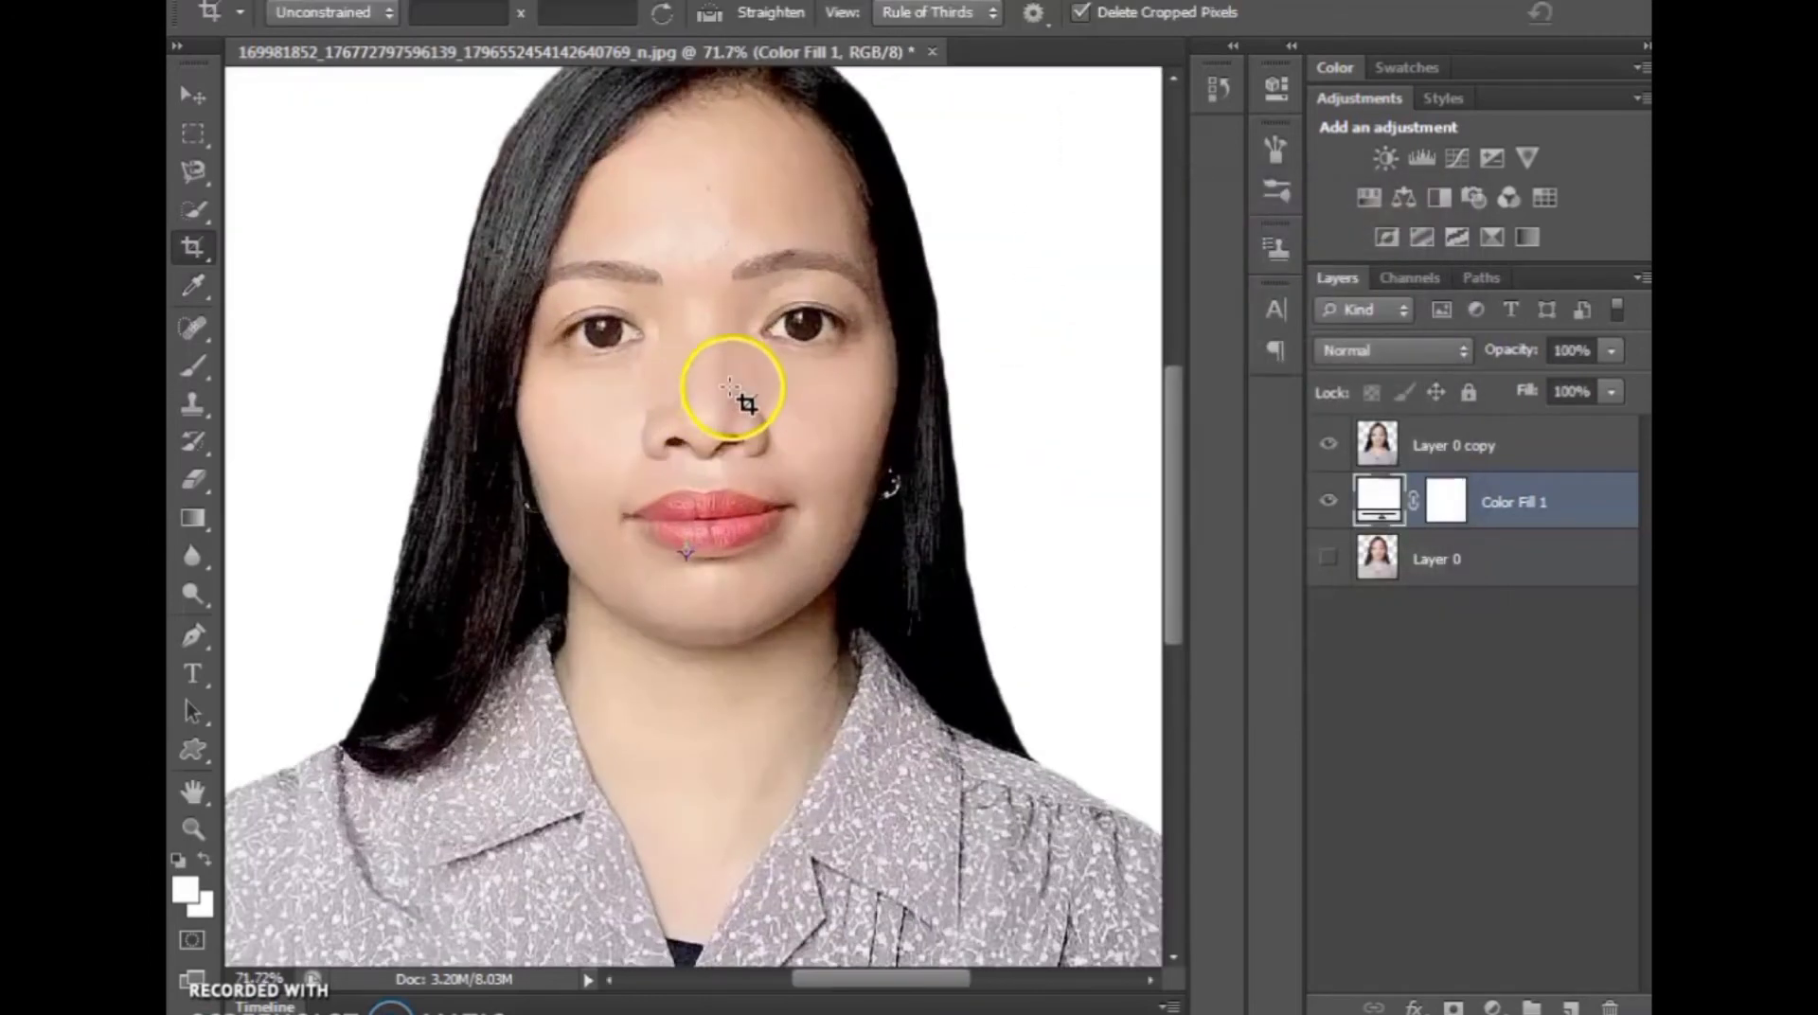
{"action": "scroll", "coordinate": [748, 379], "scroll_direction": "down", "scroll_amount": 2}
- Open Save As, look at the format list, then cancel without saving
{"action": "left_click", "coordinate": [232, 2]}
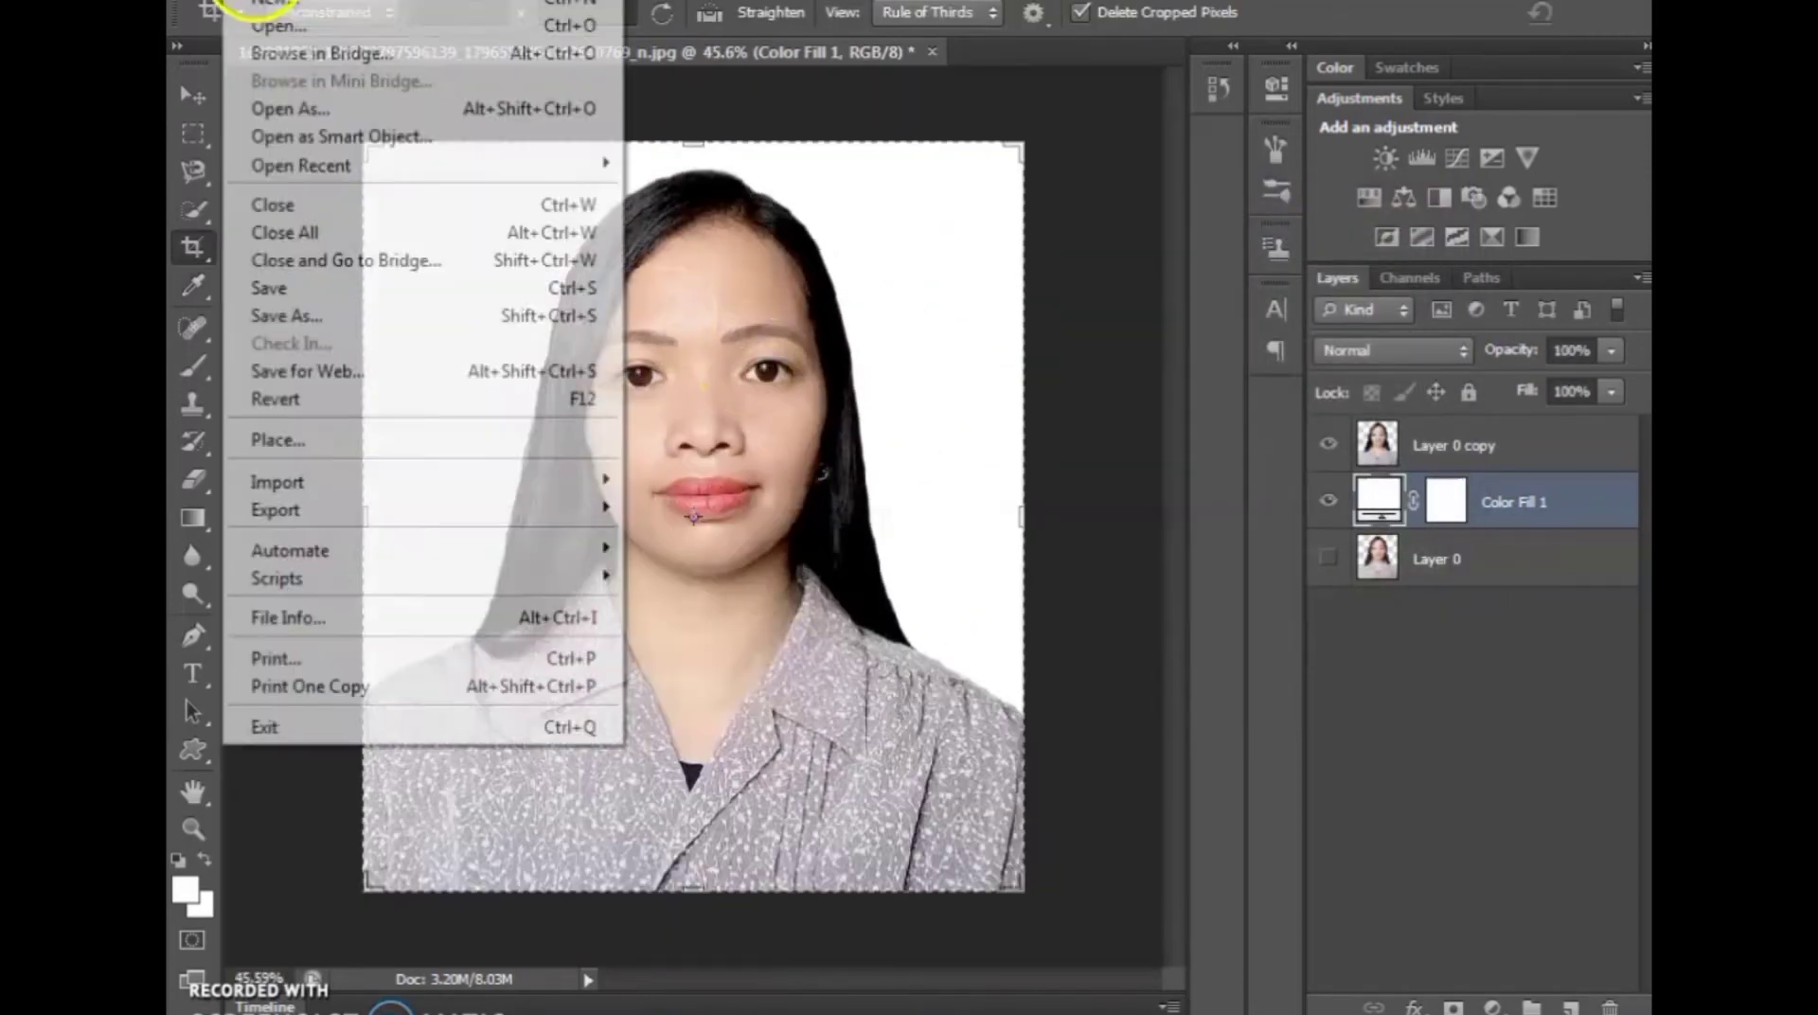
{"action": "left_click", "coordinate": [378, 316]}
{"action": "left_click", "coordinate": [924, 568]}
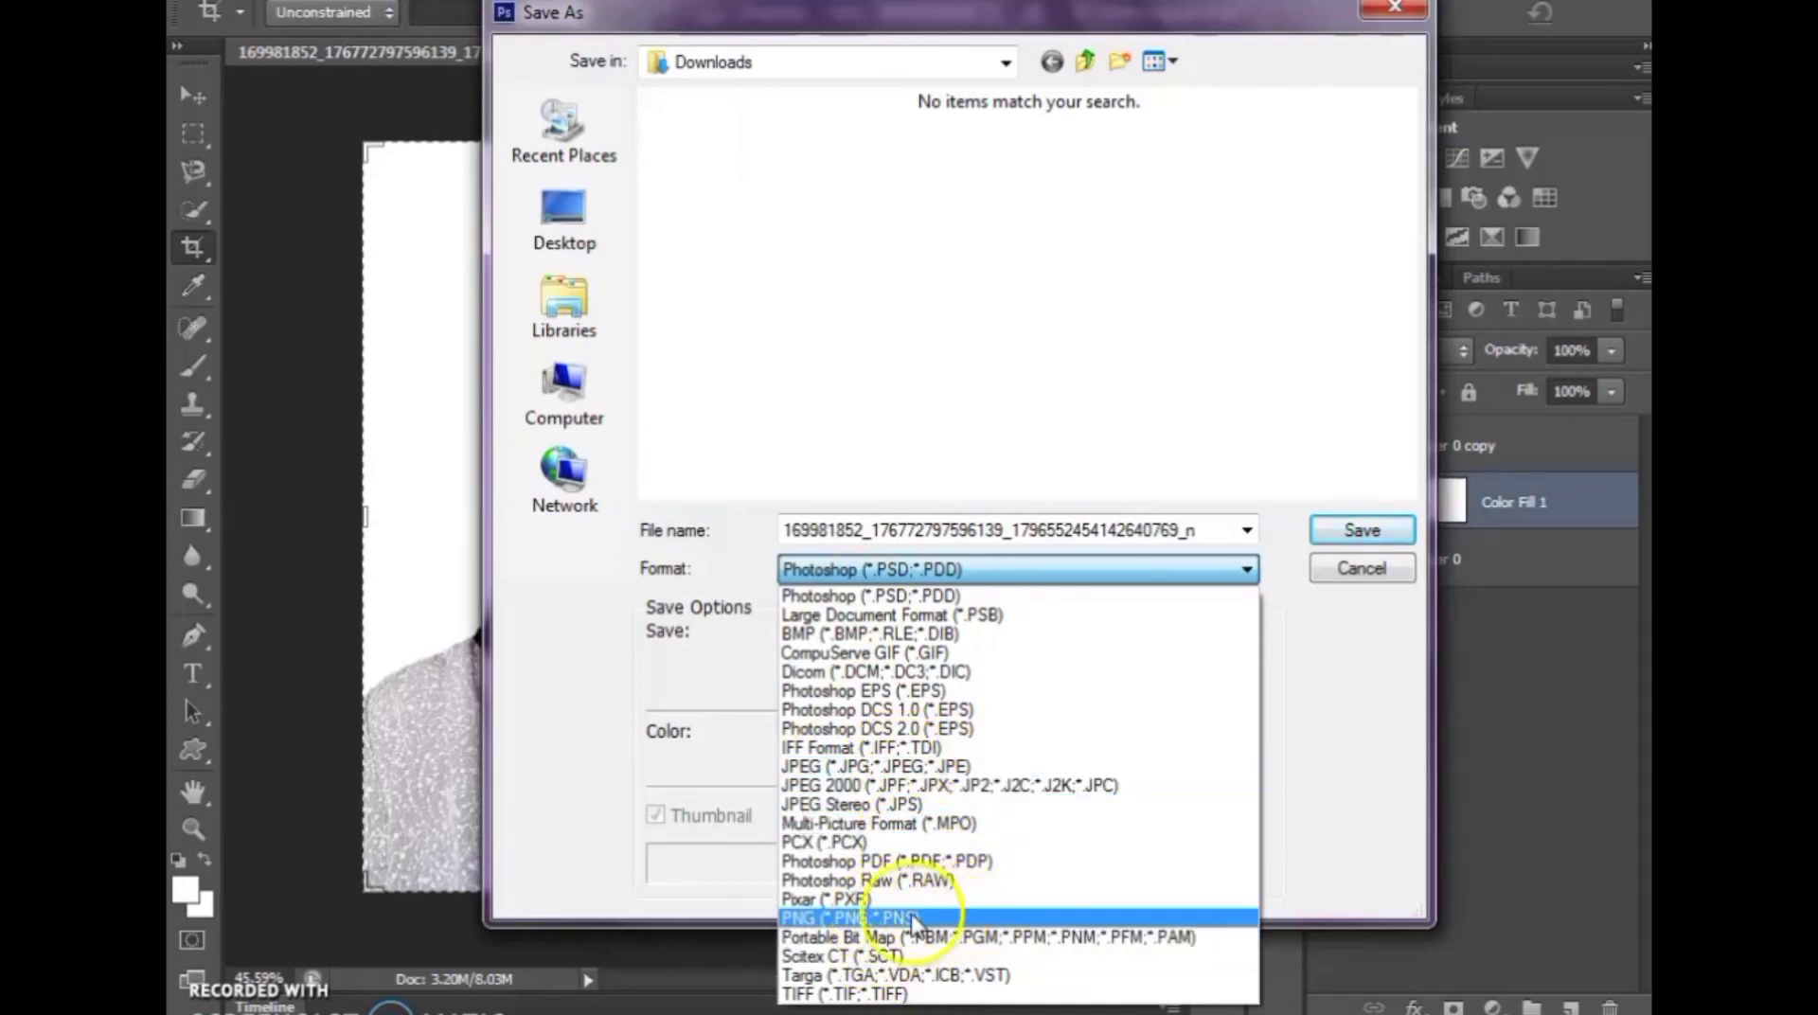
{"action": "left_click", "coordinate": [1360, 579]}
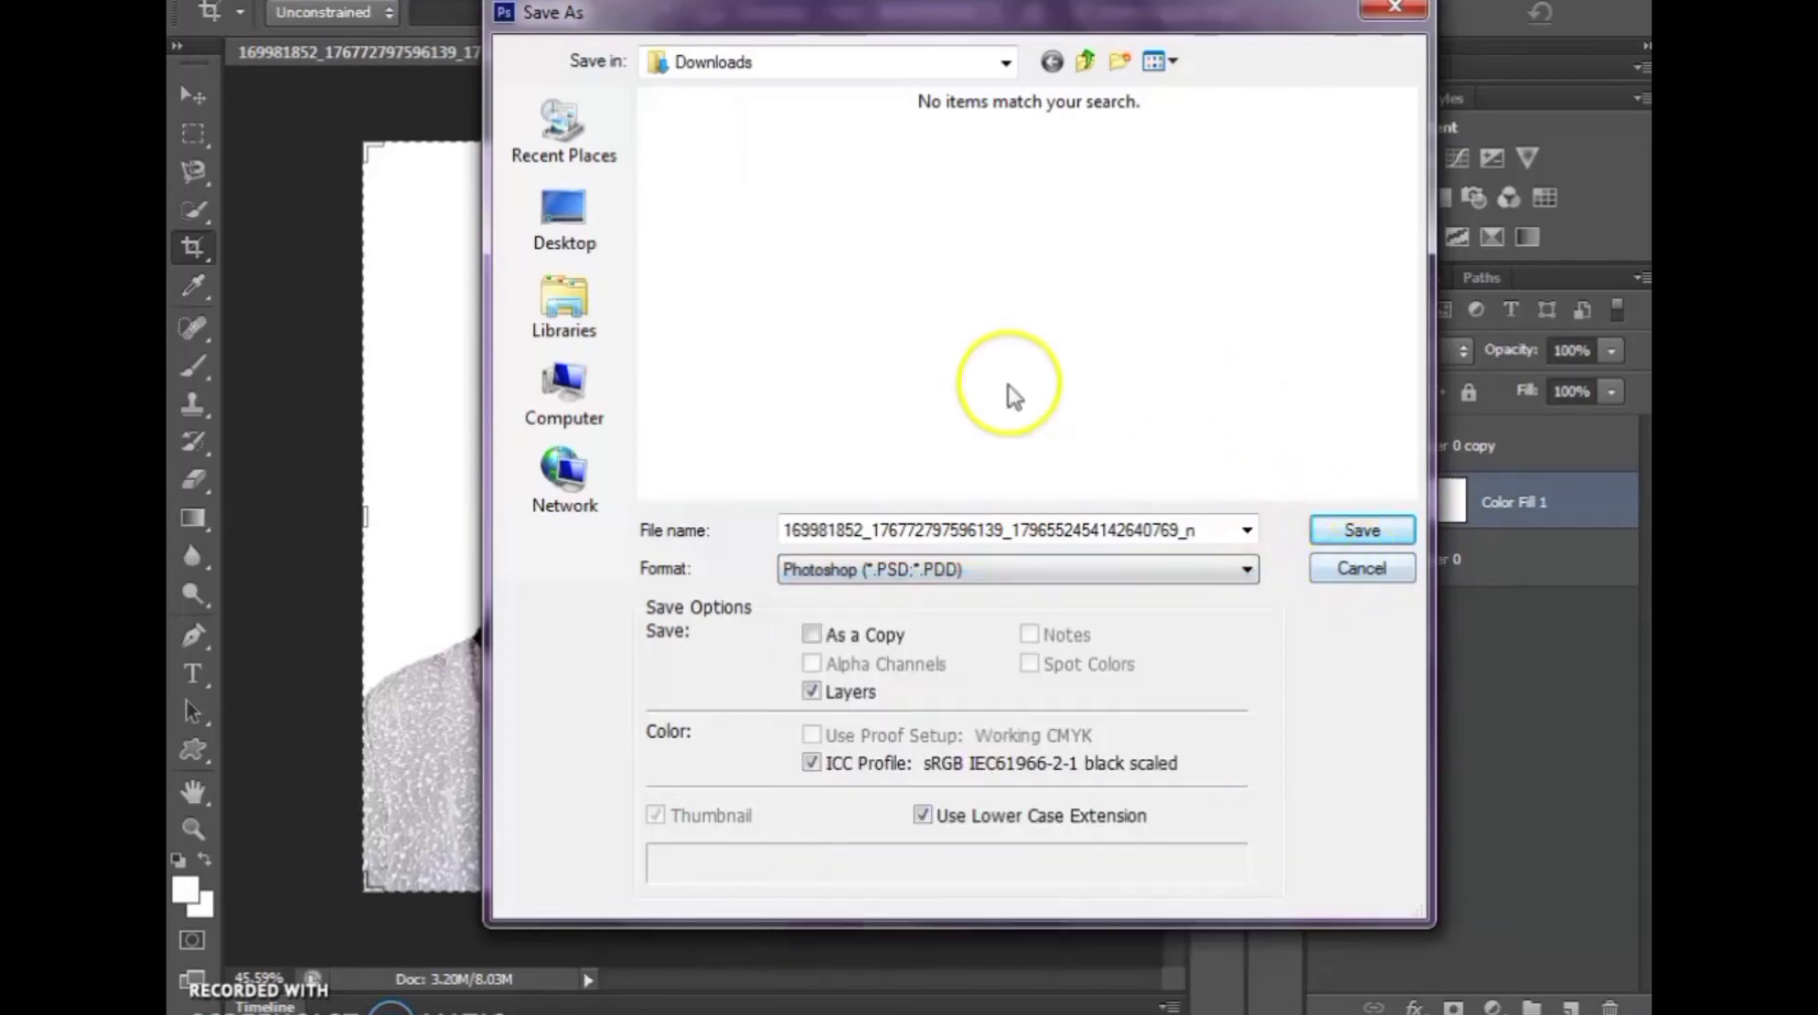
{"action": "left_click", "coordinate": [1361, 560]}
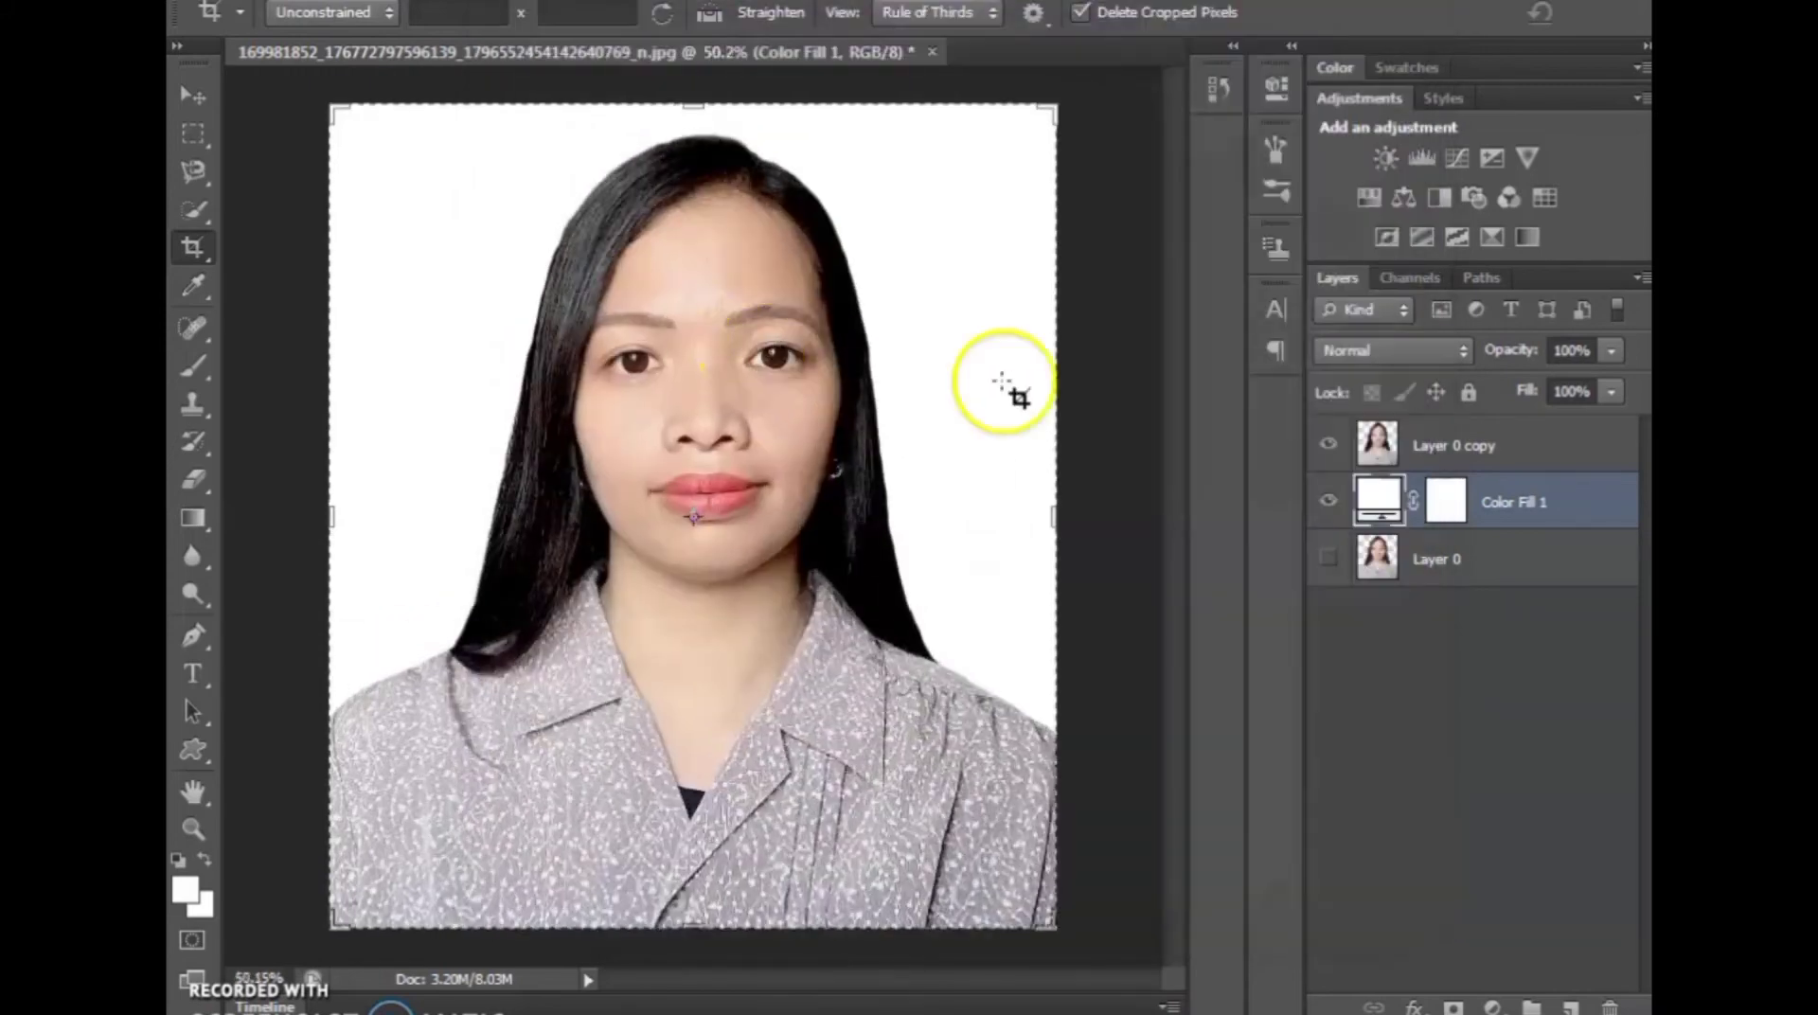
- Merge Layer 0 copy and Color Fill 1 with Merge Visible
{"action": "left_click", "coordinate": [1482, 452]}
{"action": "left_click", "coordinate": [1495, 510], "text": "shift"}
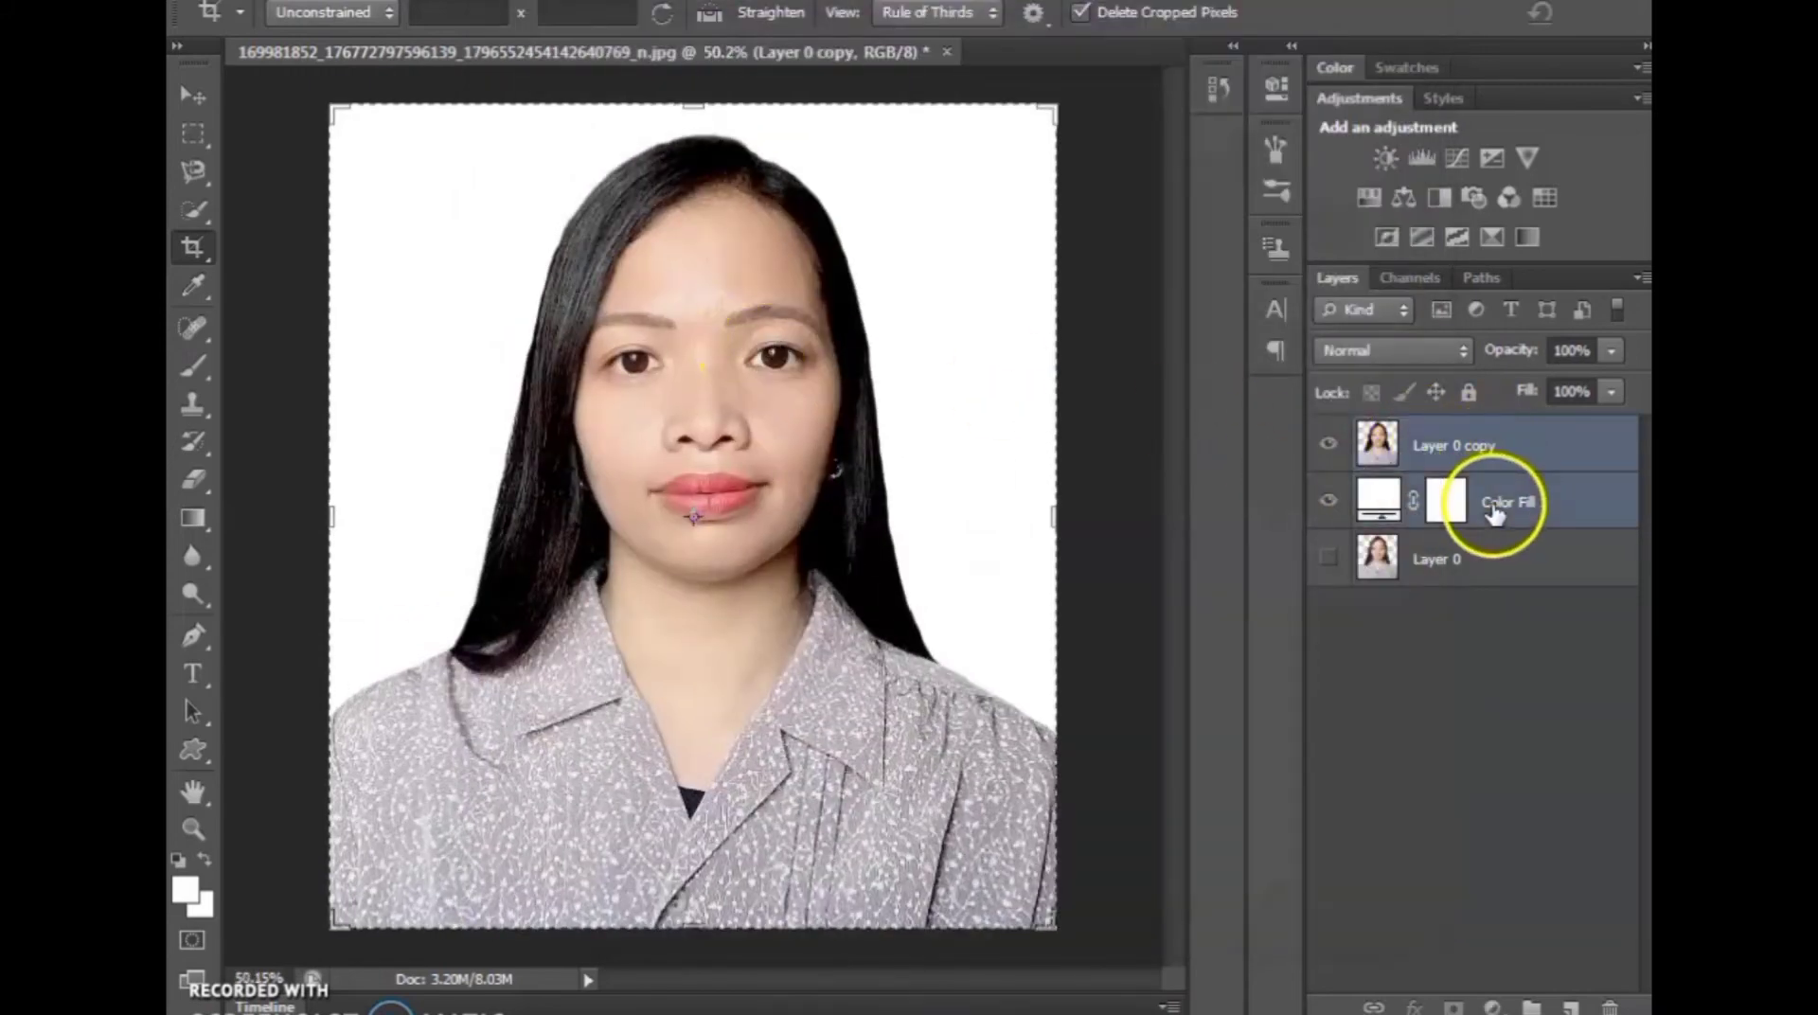
{"action": "right_click", "coordinate": [1494, 511]}
{"action": "left_click", "coordinate": [1032, 732]}
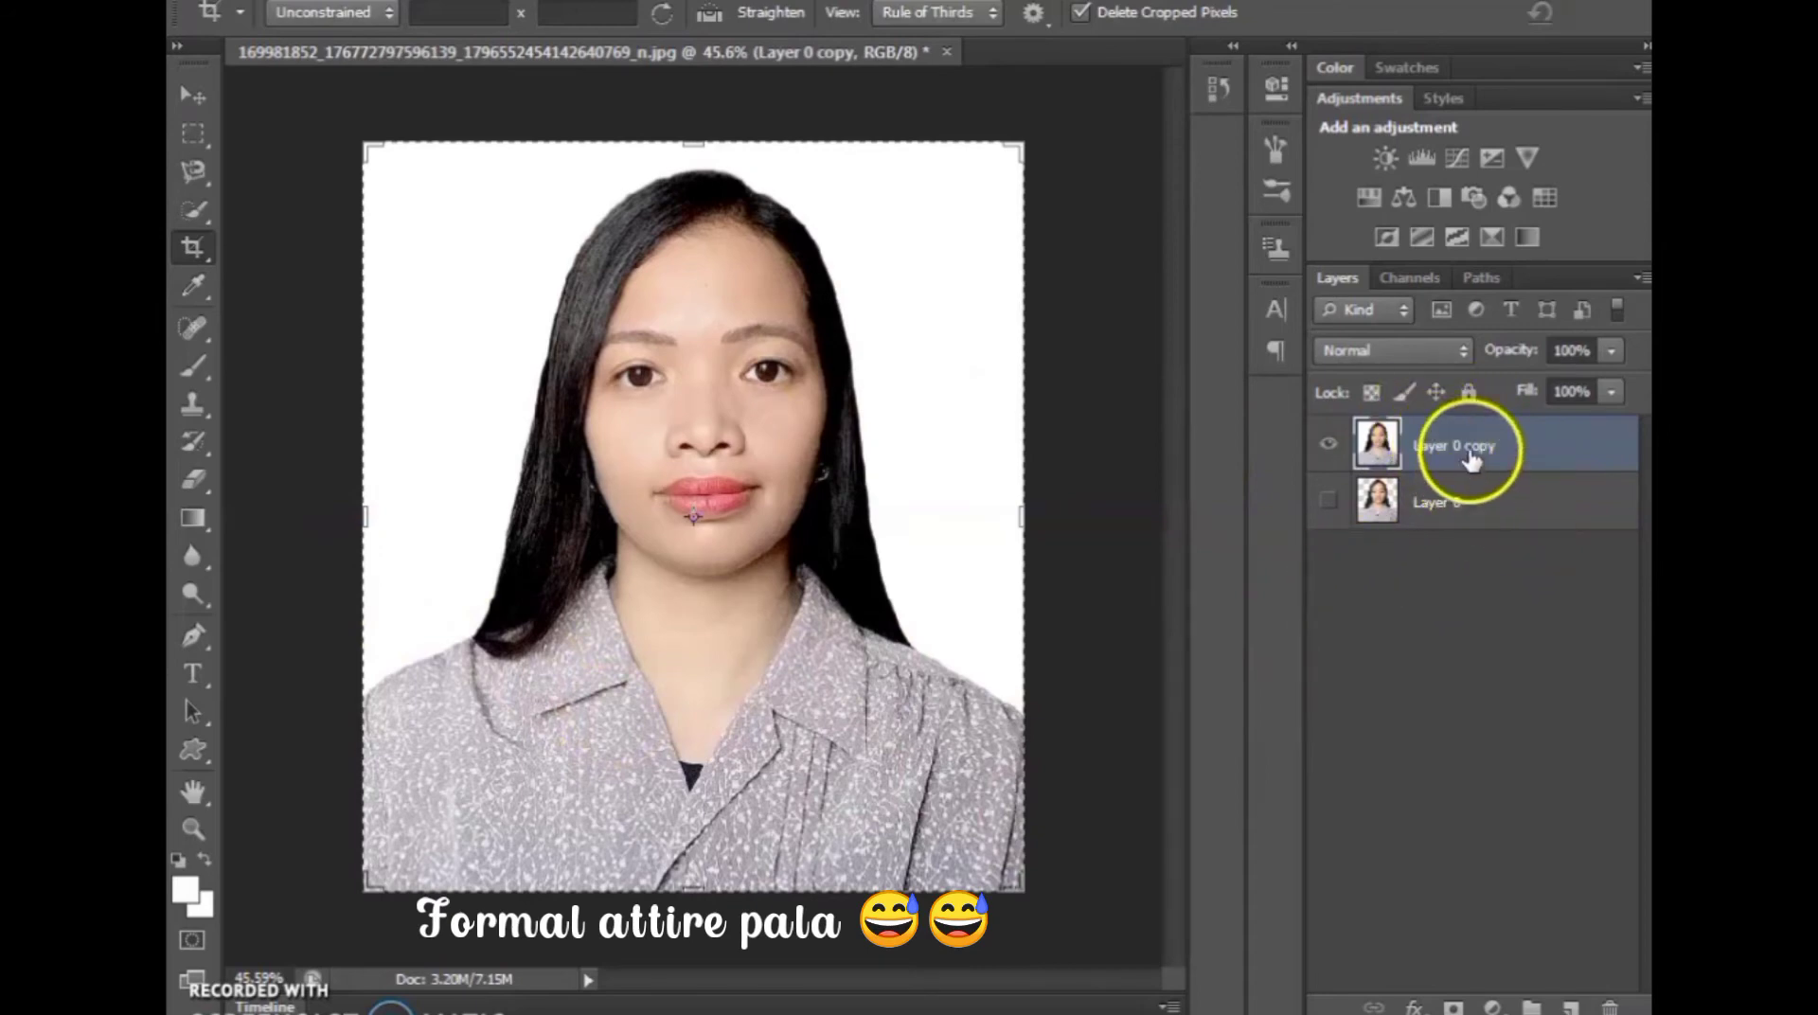
- Duplicate the merged layer as Layer 0 copy 2 and bring up File > Open
{"action": "key", "text": "ctrl+j"}
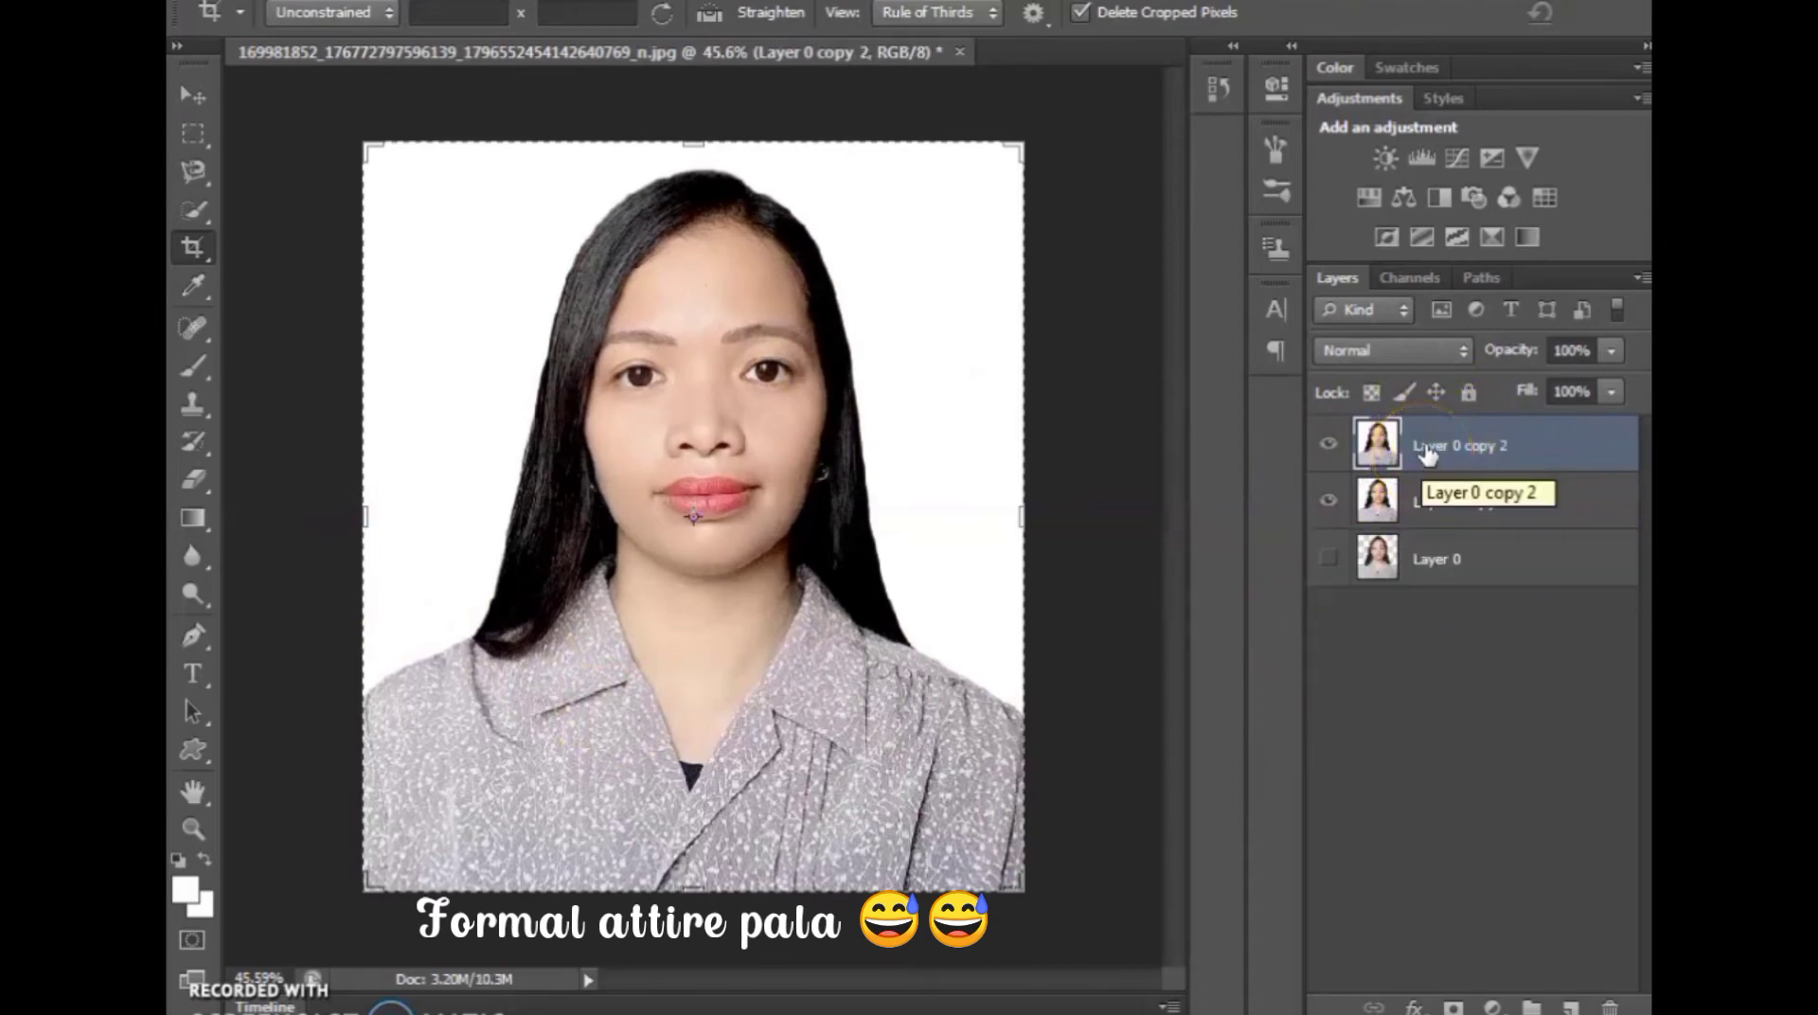
{"action": "left_click", "coordinate": [1448, 455]}
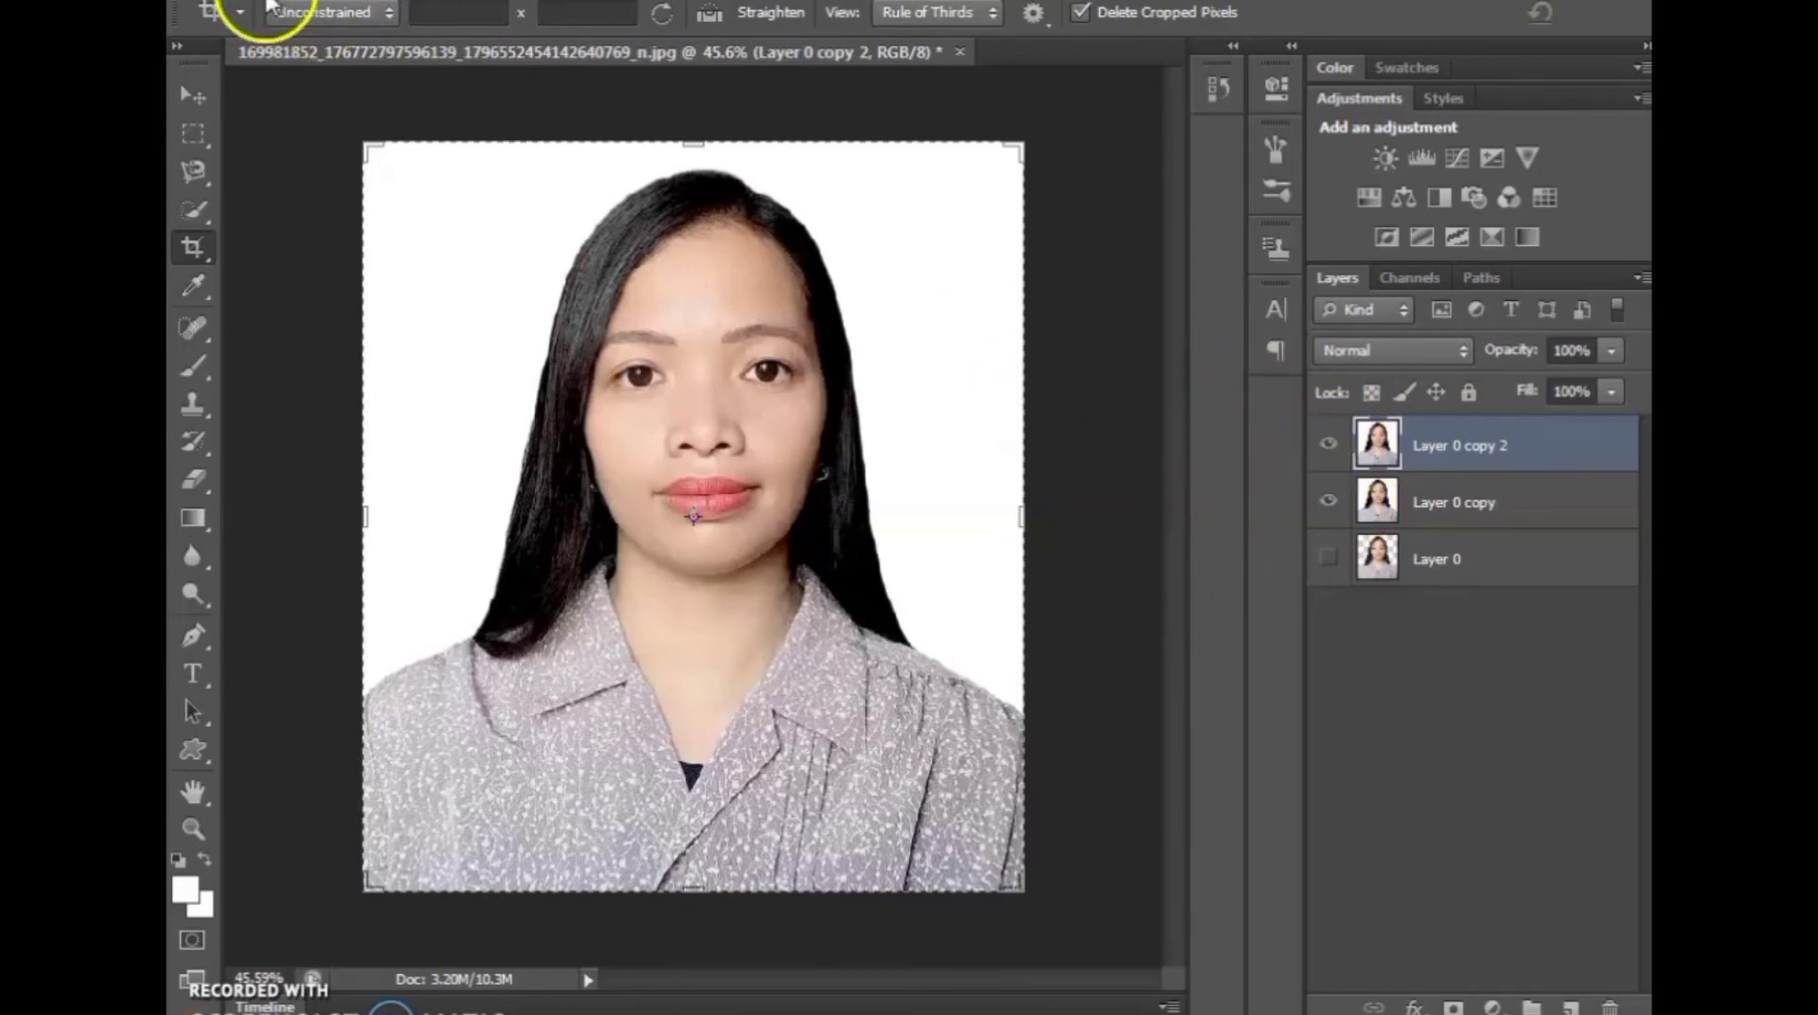
{"action": "left_click", "coordinate": [243, 8]}
{"action": "left_click", "coordinate": [270, 25]}
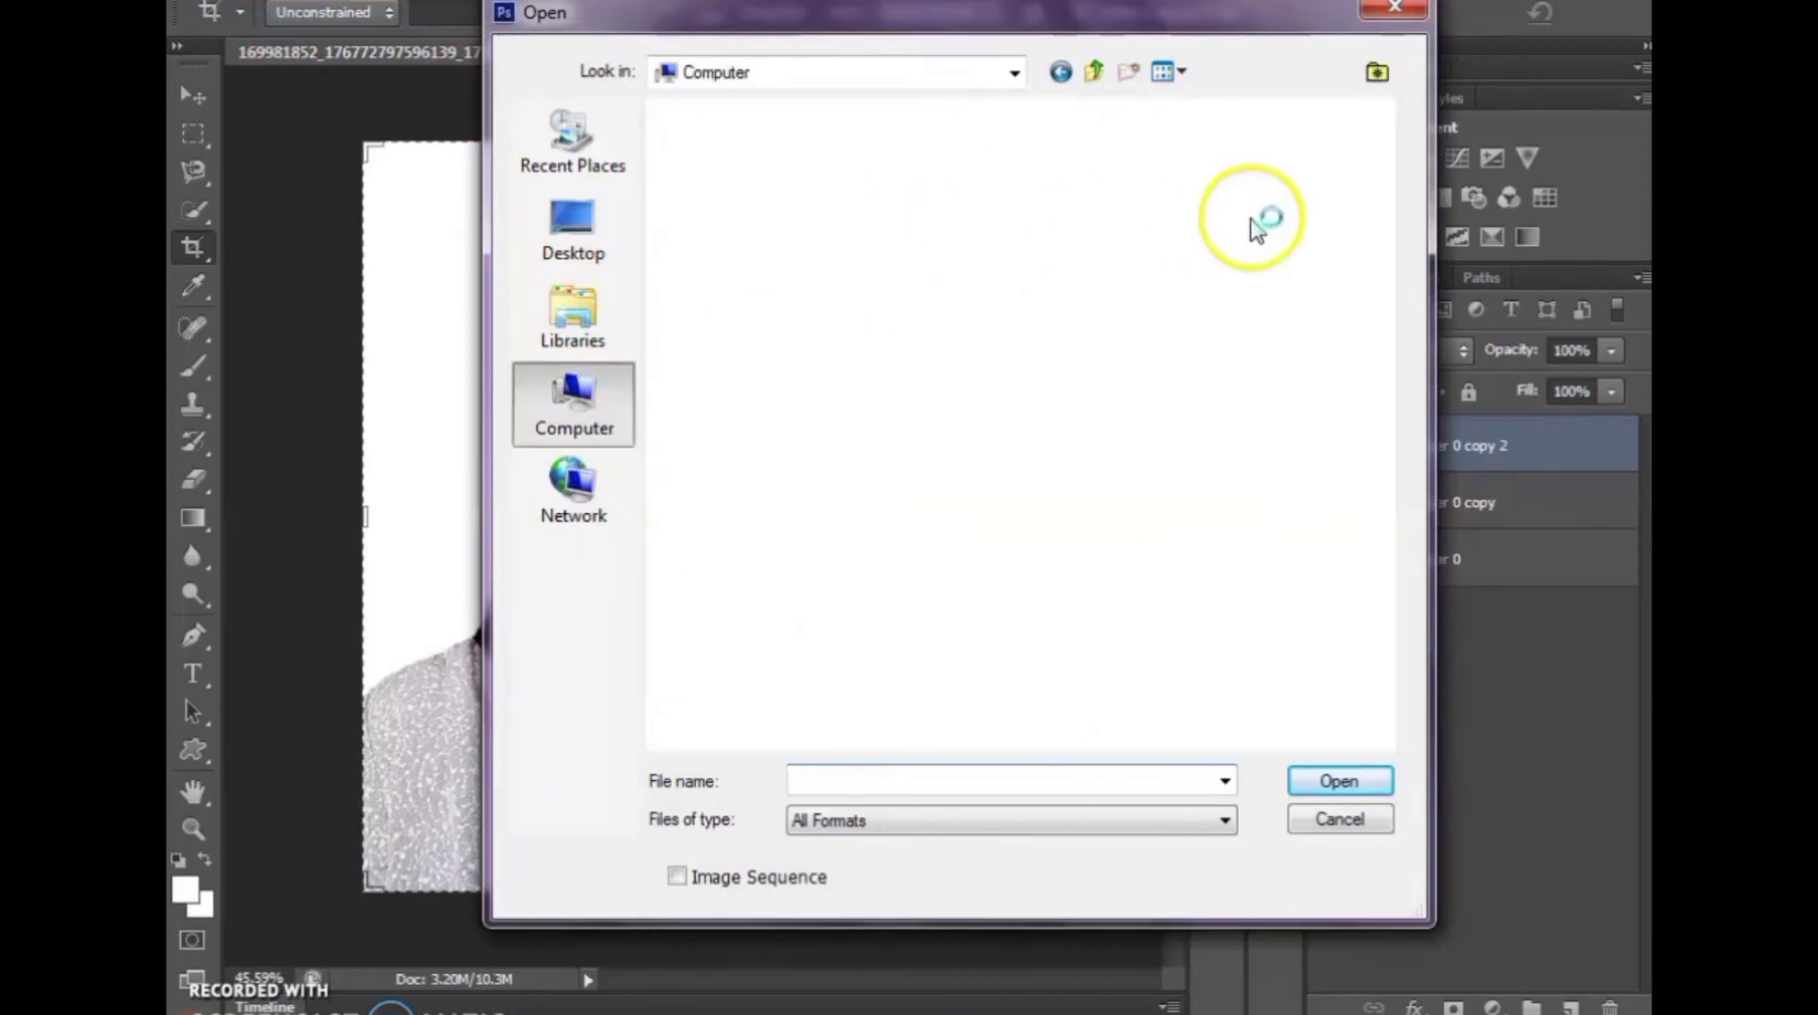
- Open the purepng black suit image from the Downloads folder
{"action": "left_click", "coordinate": [571, 142]}
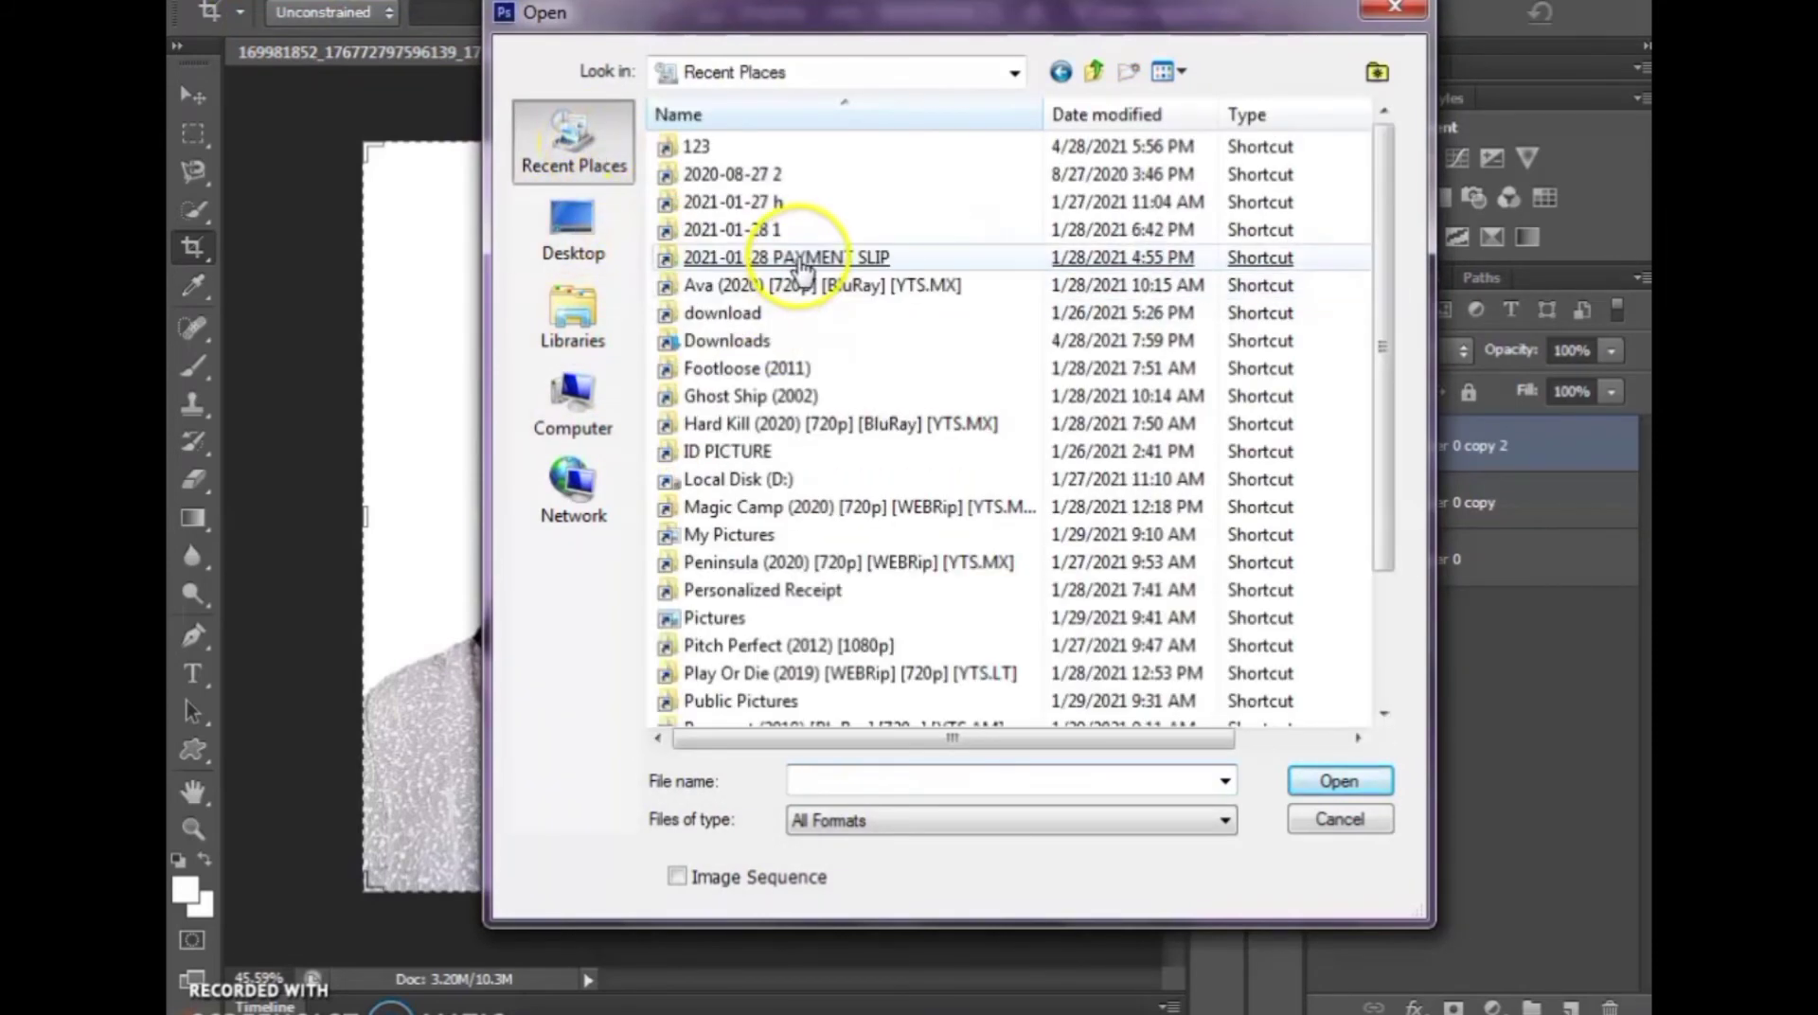
{"action": "left_click", "coordinate": [808, 344]}
{"action": "double_click", "coordinate": [808, 344]}
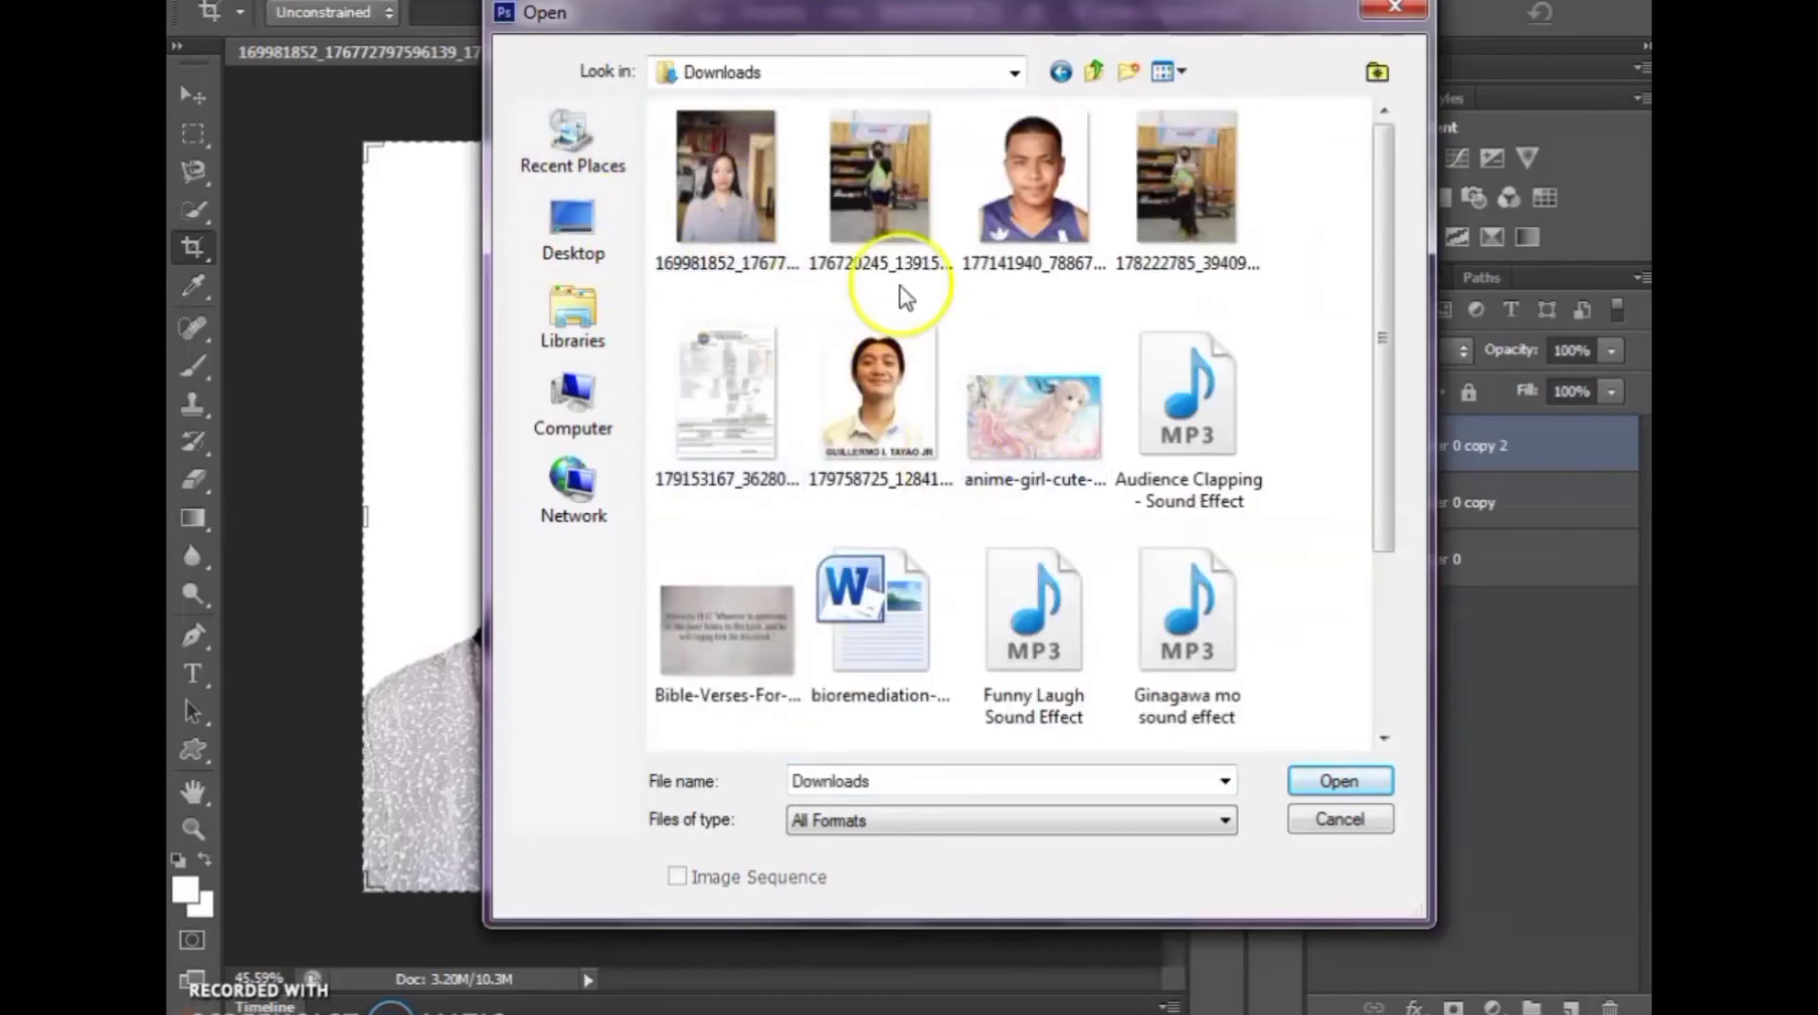
{"action": "scroll", "coordinate": [1380, 298], "scroll_direction": "down", "scroll_amount": 2}
{"action": "scroll", "coordinate": [1380, 294], "scroll_direction": "down", "scroll_amount": 1}
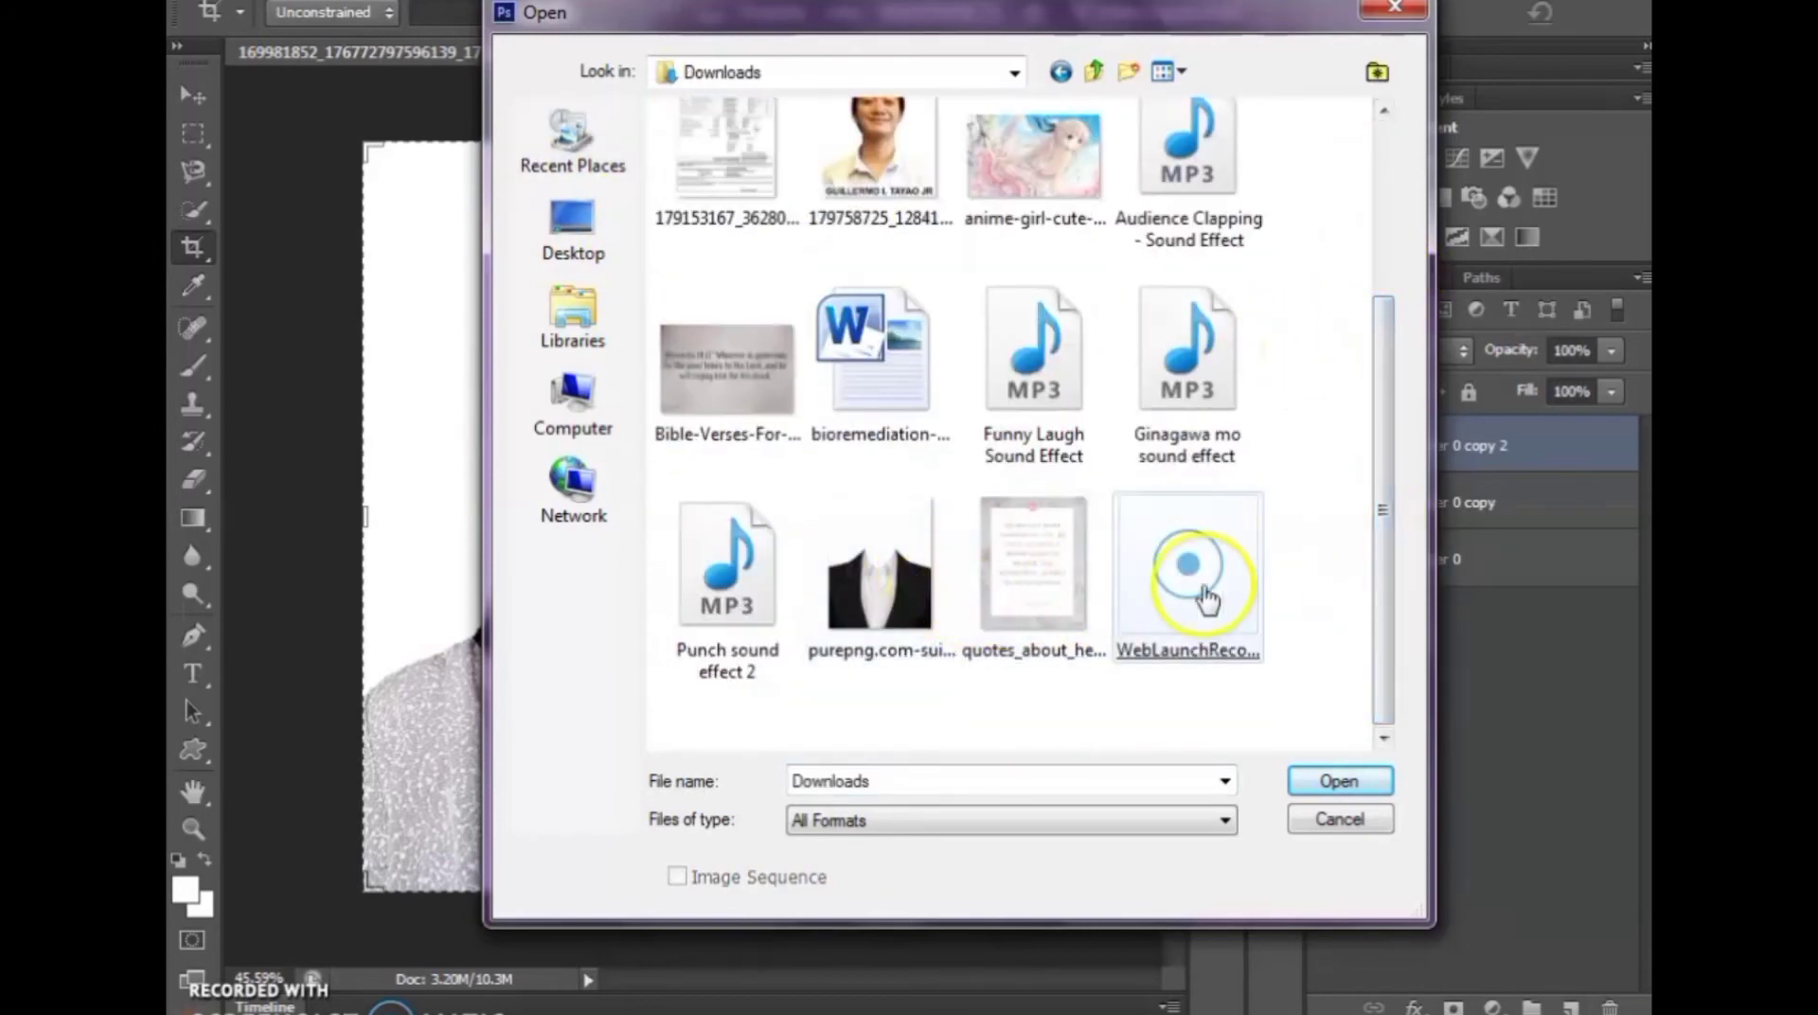
{"action": "double_click", "coordinate": [925, 561]}
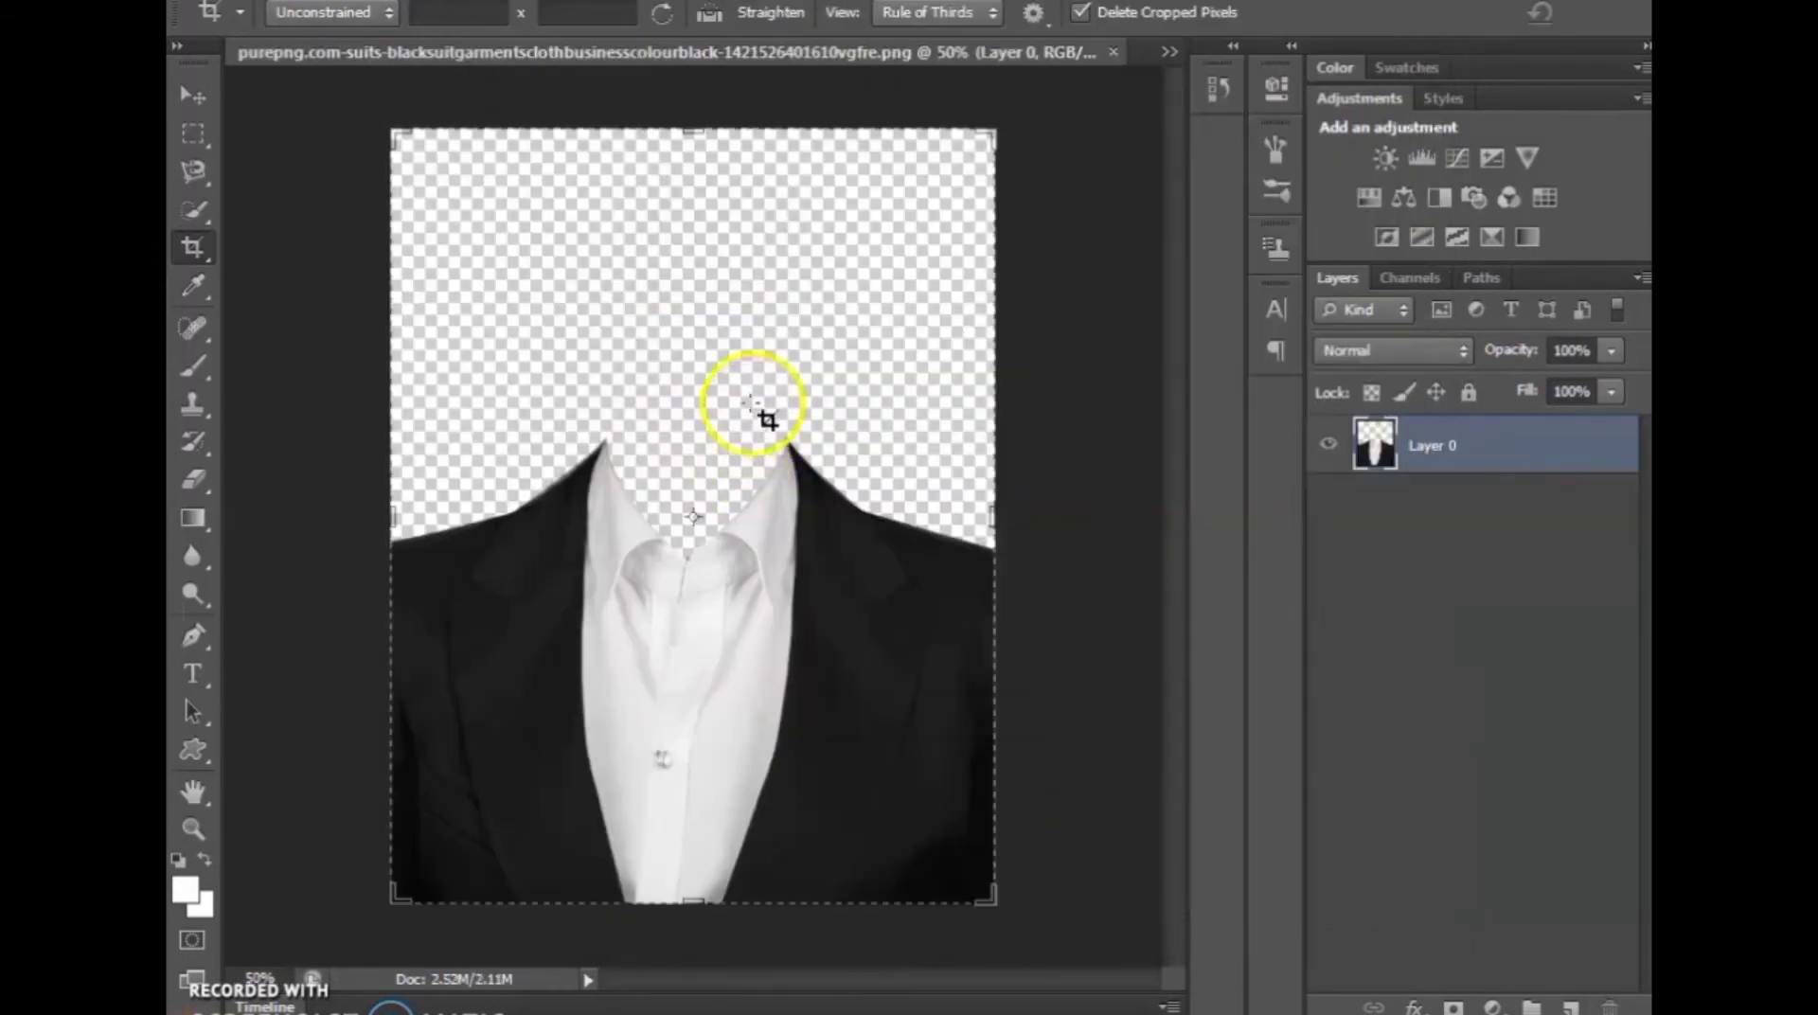
- Select all of the suit image with the Rectangular Marquee, then switch to the portrait document
{"action": "scroll", "coordinate": [548, 365], "scroll_direction": "up", "scroll_amount": 2}
{"action": "scroll", "coordinate": [838, 395], "scroll_direction": "up", "scroll_amount": 2}
{"action": "scroll", "coordinate": [706, 331], "scroll_direction": "down", "scroll_amount": 3}
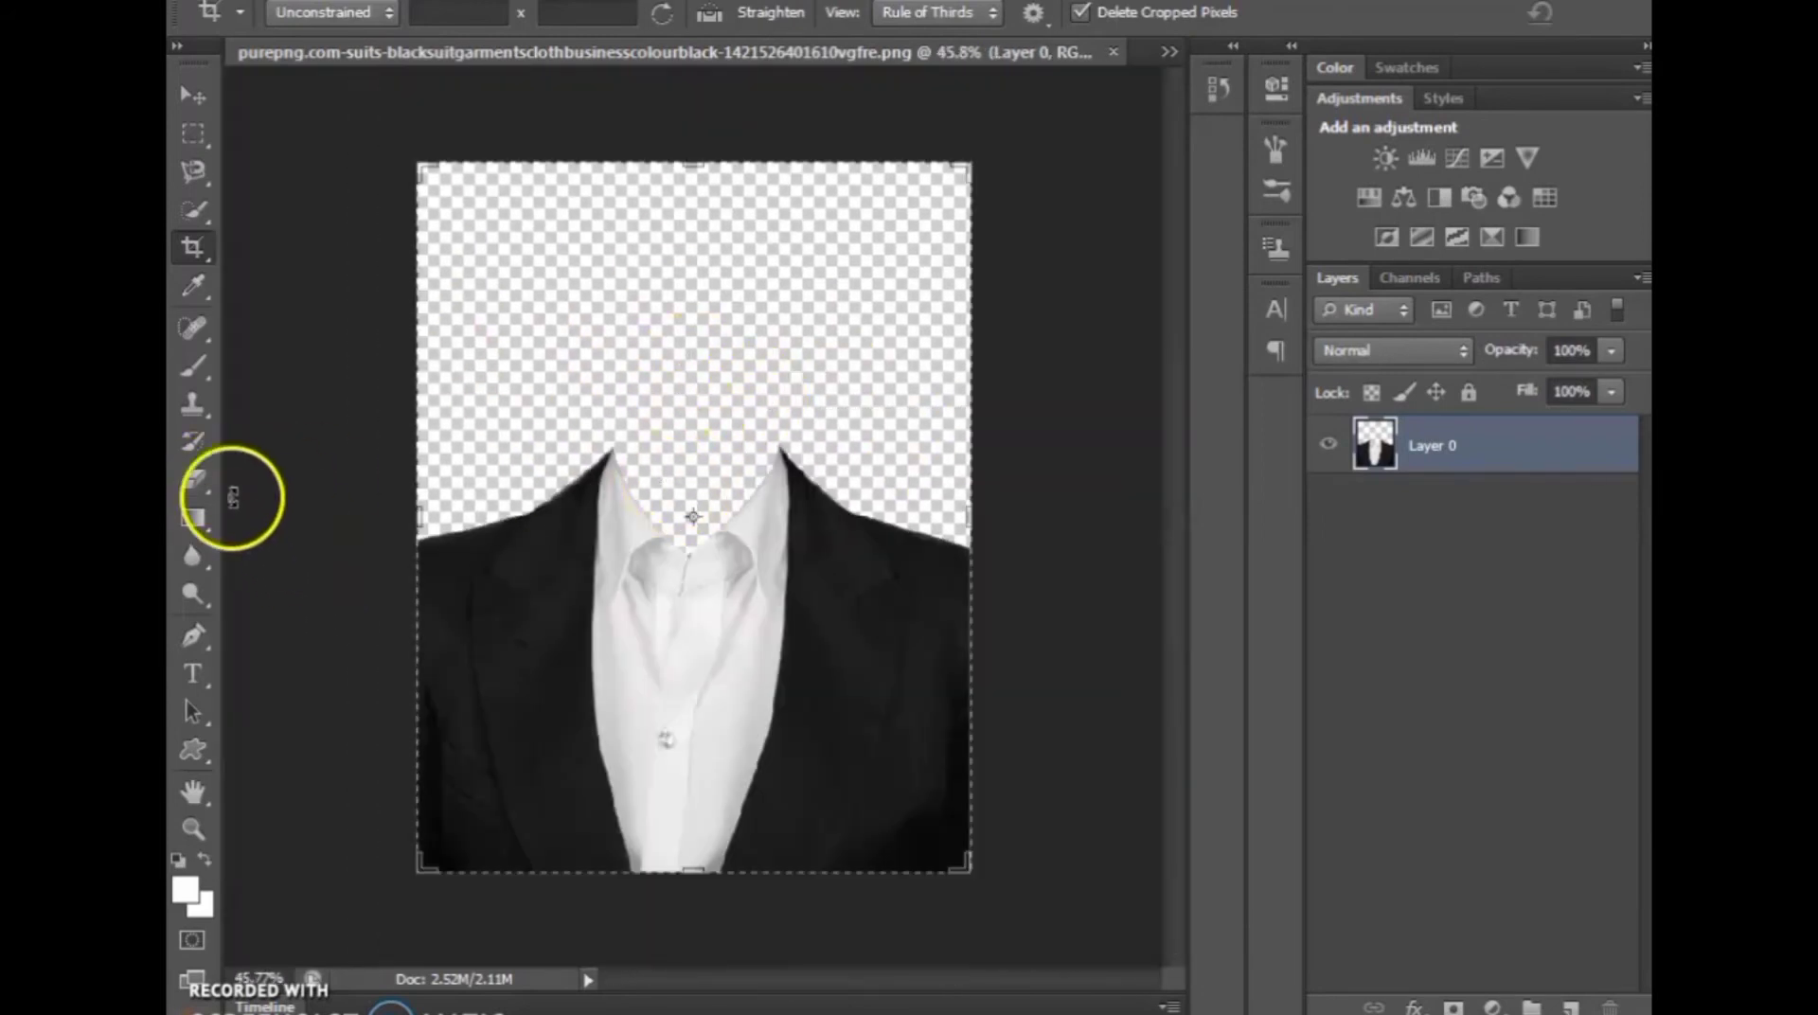
{"action": "left_click", "coordinate": [193, 134]}
{"action": "scroll", "coordinate": [536, 312], "scroll_direction": "up", "scroll_amount": 1}
{"action": "scroll", "coordinate": [646, 426], "scroll_direction": "down", "scroll_amount": 2}
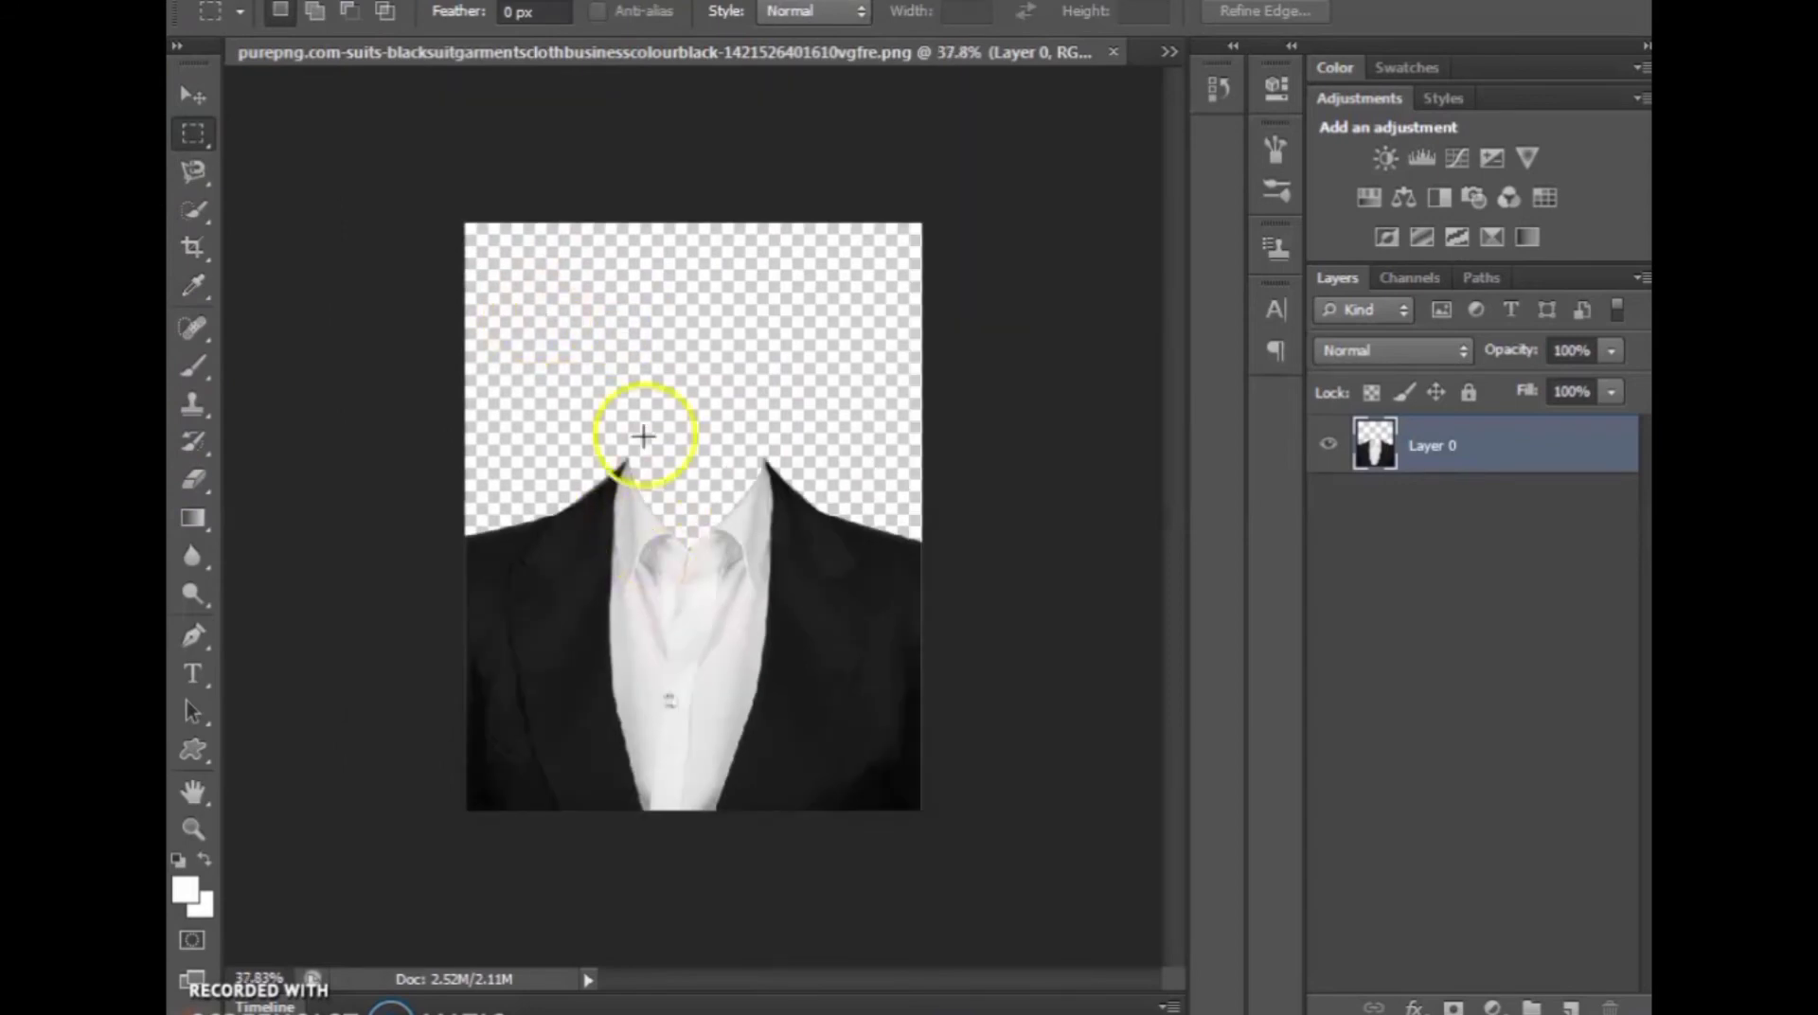
{"action": "scroll", "coordinate": [562, 414], "scroll_direction": "up", "scroll_amount": 1}
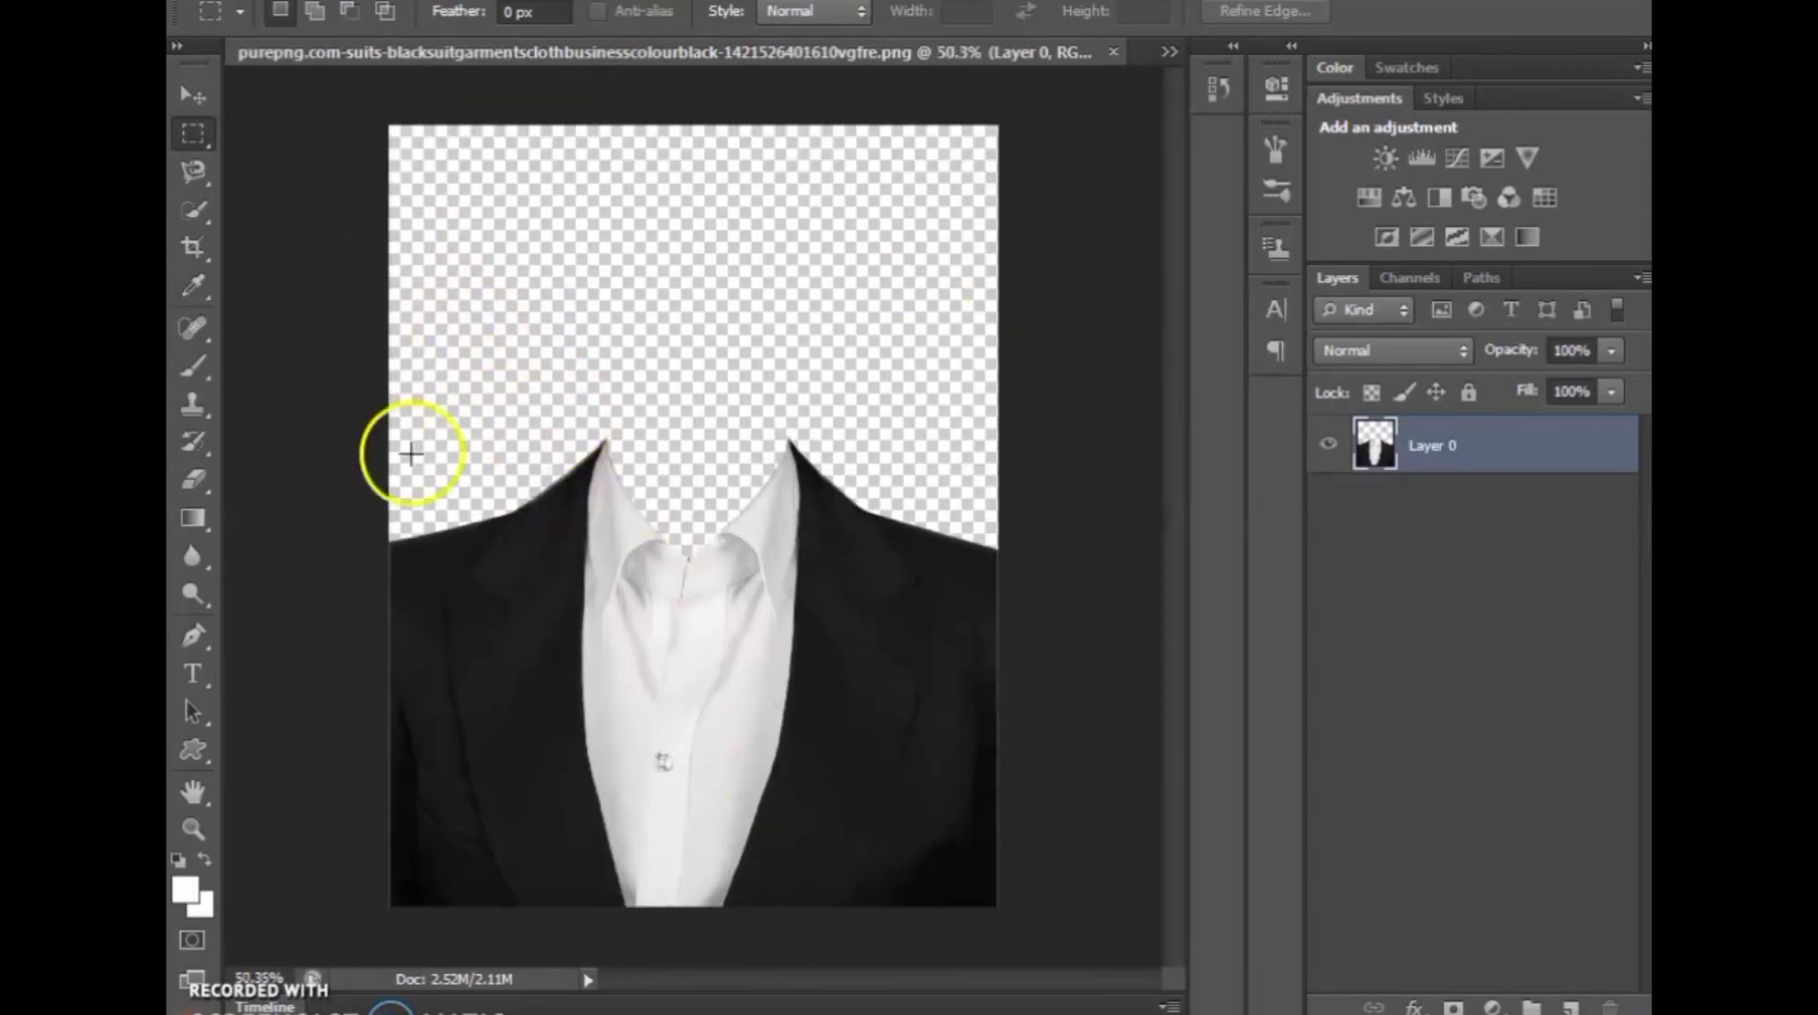
{"action": "key", "text": "ctrl+a"}
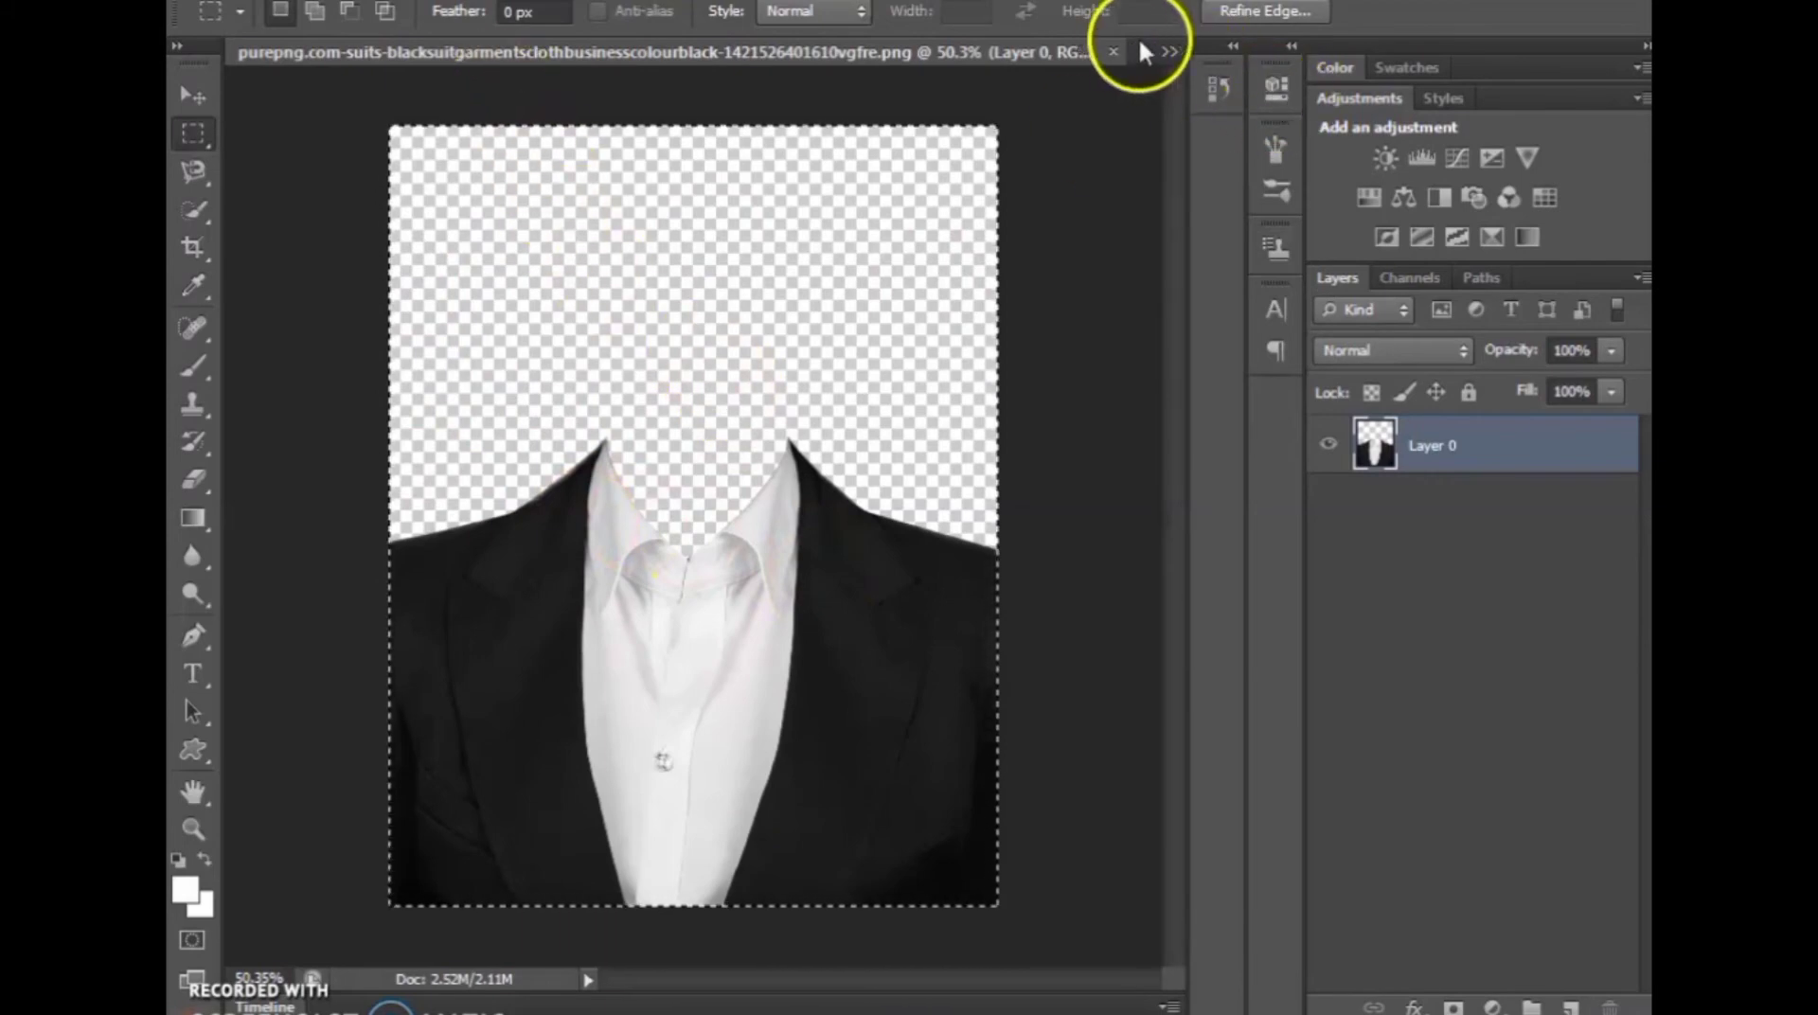
{"action": "left_click", "coordinate": [1169, 51]}
{"action": "left_click", "coordinate": [720, 60]}
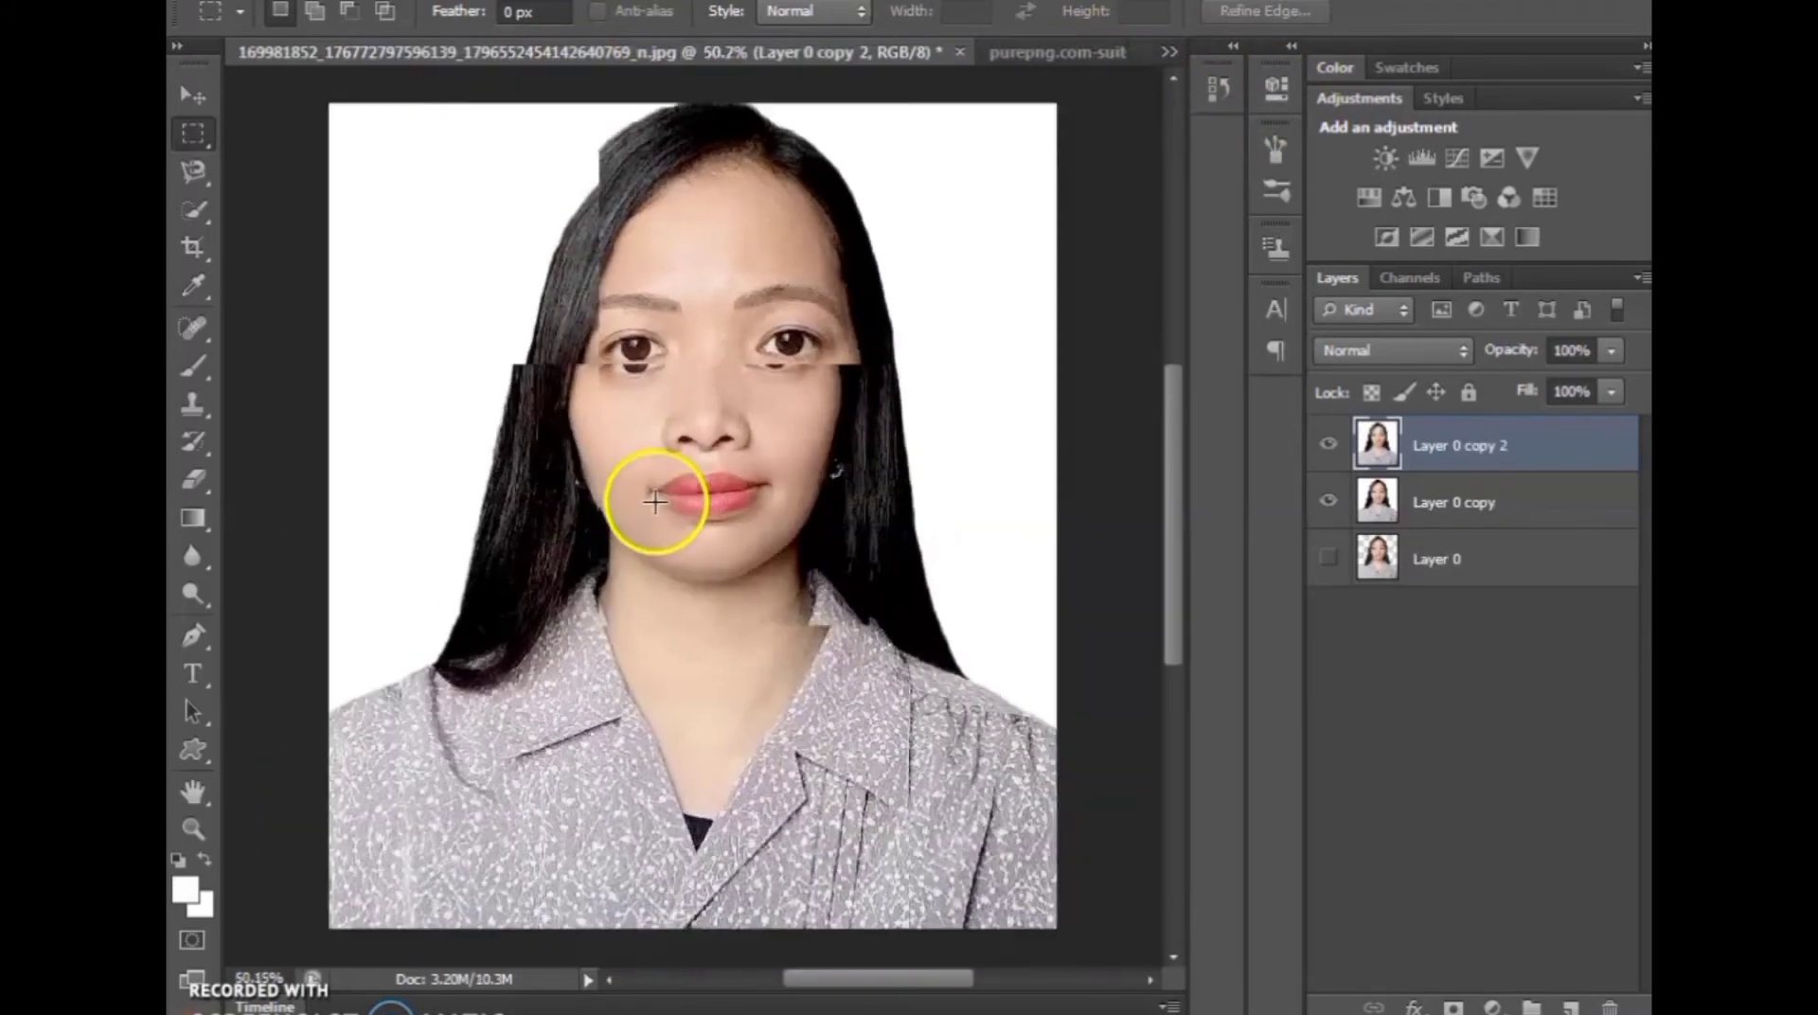
- Paste the black suit as a new layer and drag it down onto the woman's shoulders
{"action": "scroll", "coordinate": [669, 499], "scroll_direction": "down", "scroll_amount": 1}
{"action": "key", "text": "ctrl+v"}
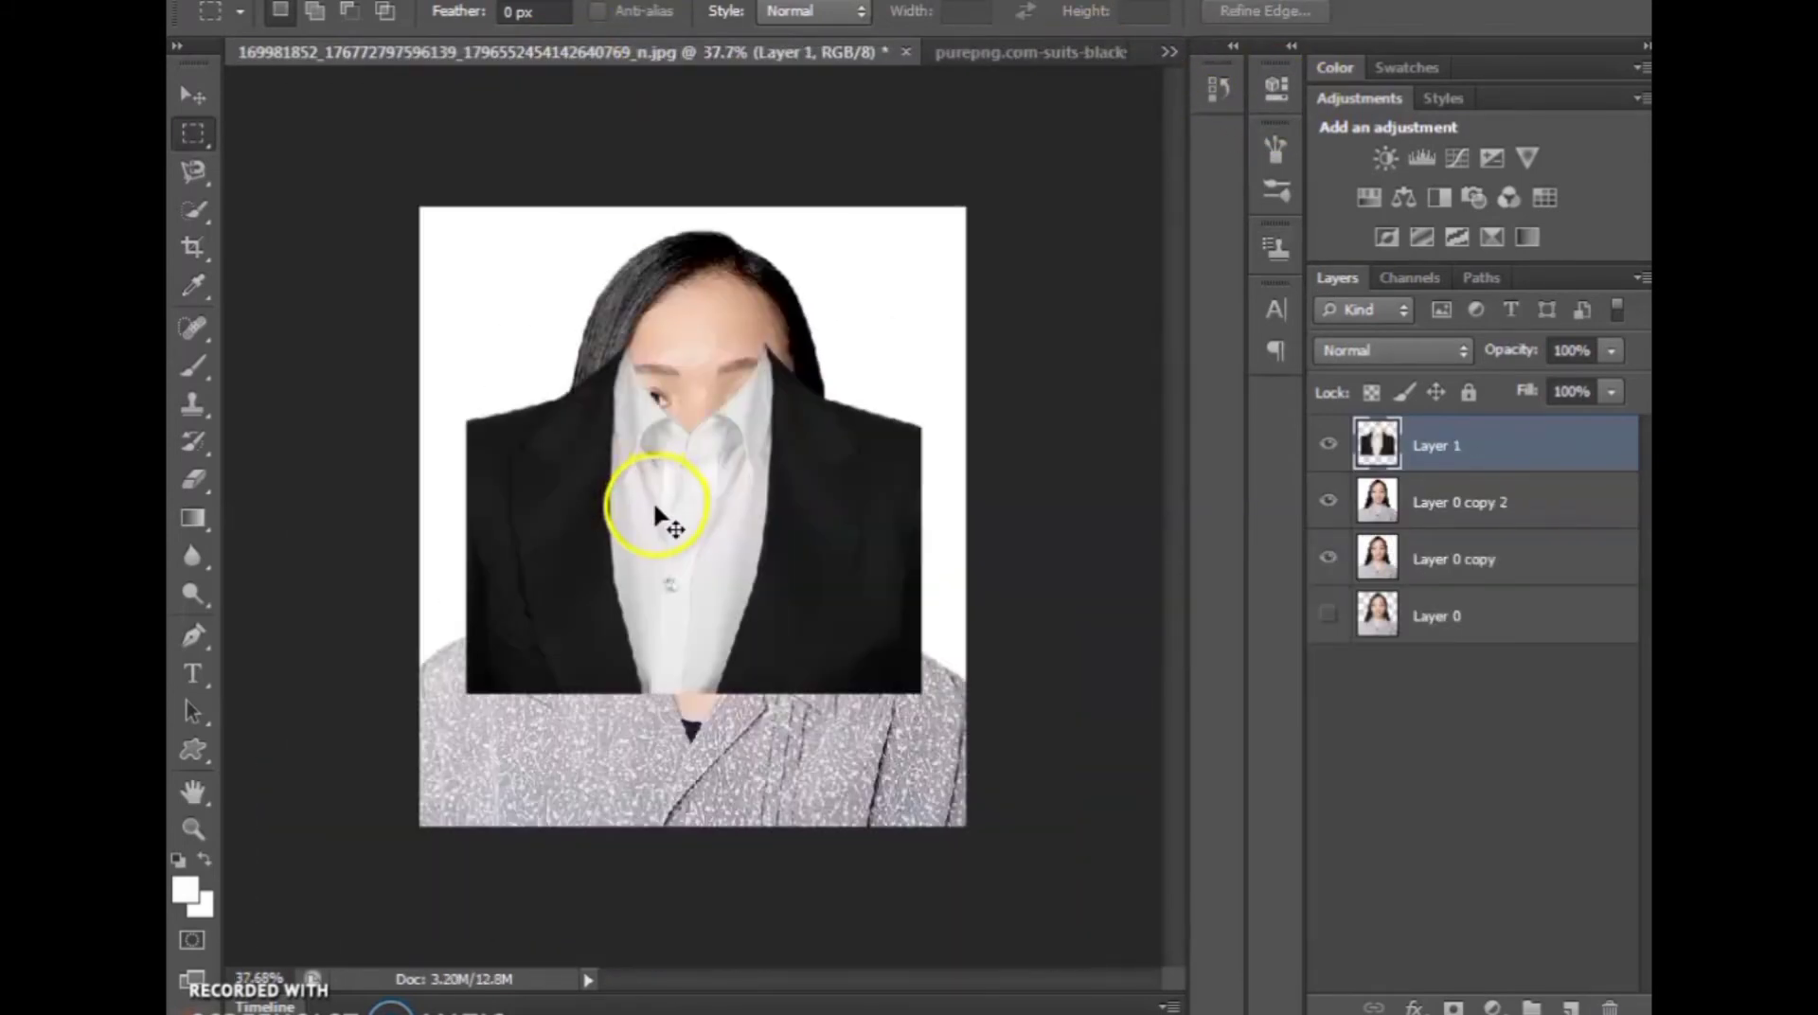
{"action": "key", "text": "ctrl+t"}
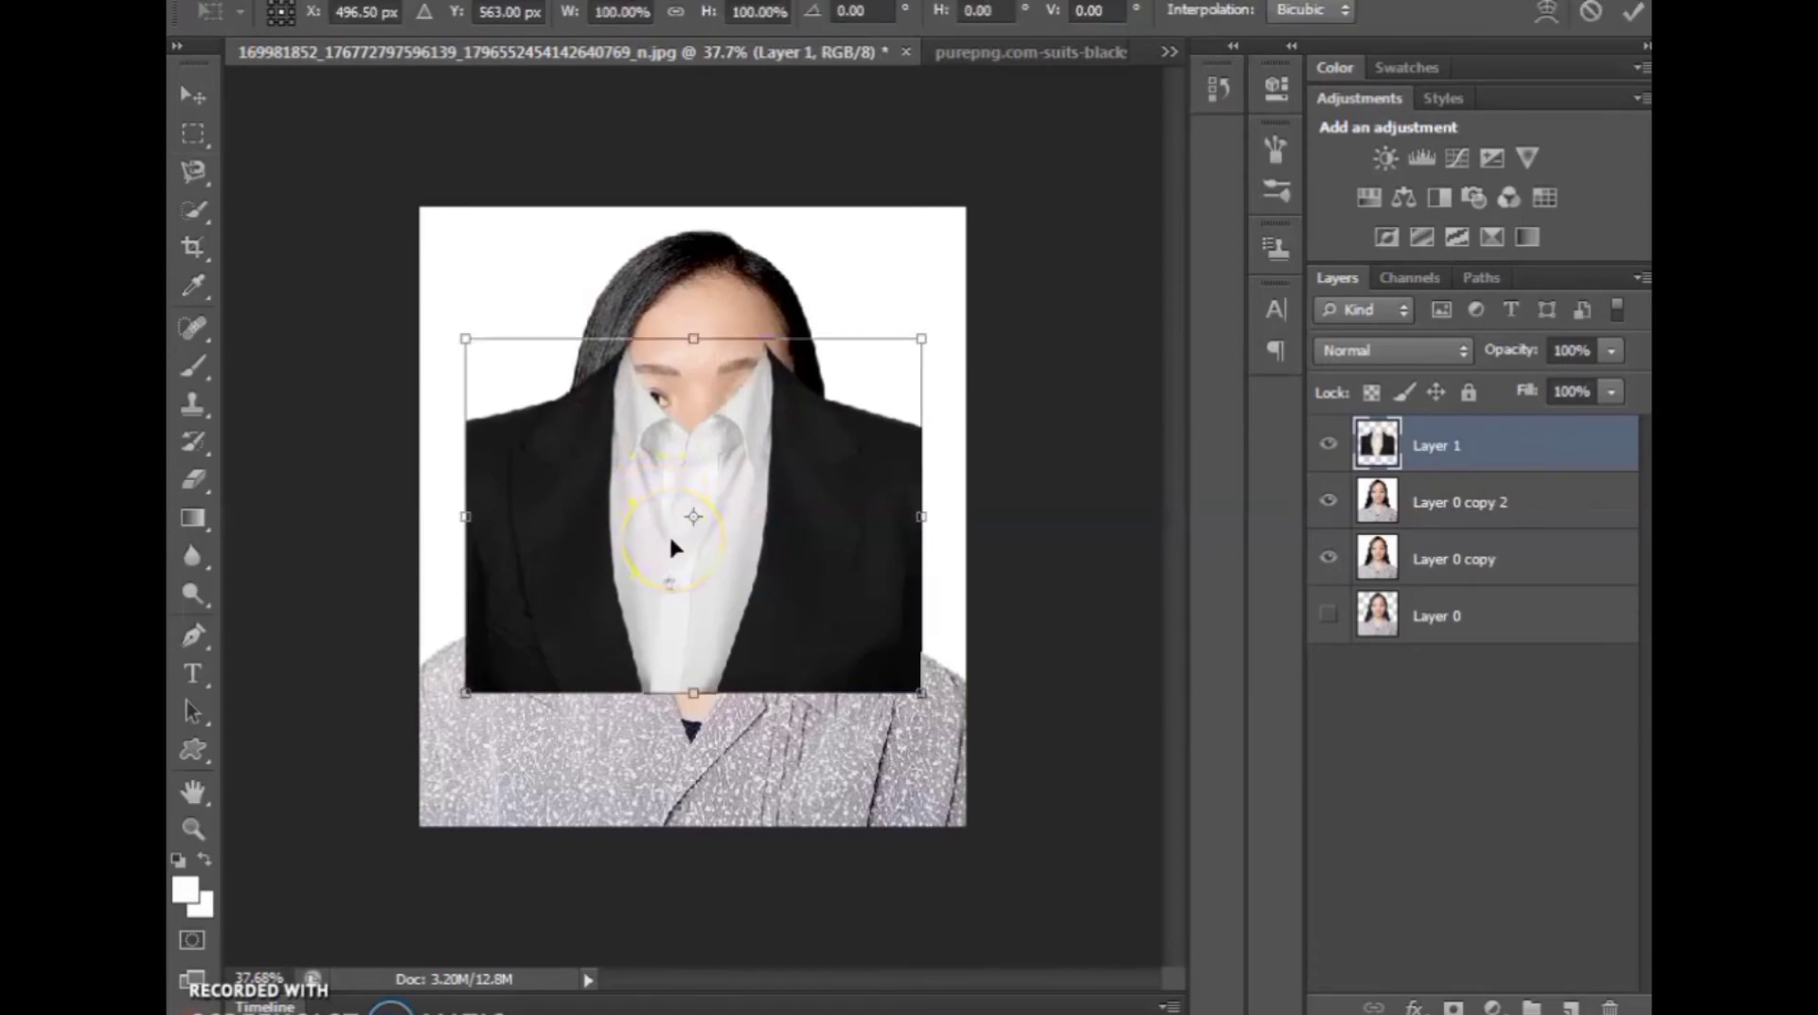
{"action": "mouse_move", "coordinate": [649, 441]}
{"action": "left_mouse_down"}
{"action": "mouse_move", "coordinate": [552, 686]}
{"action": "mouse_move", "coordinate": [606, 665]}
{"action": "left_mouse_up"}
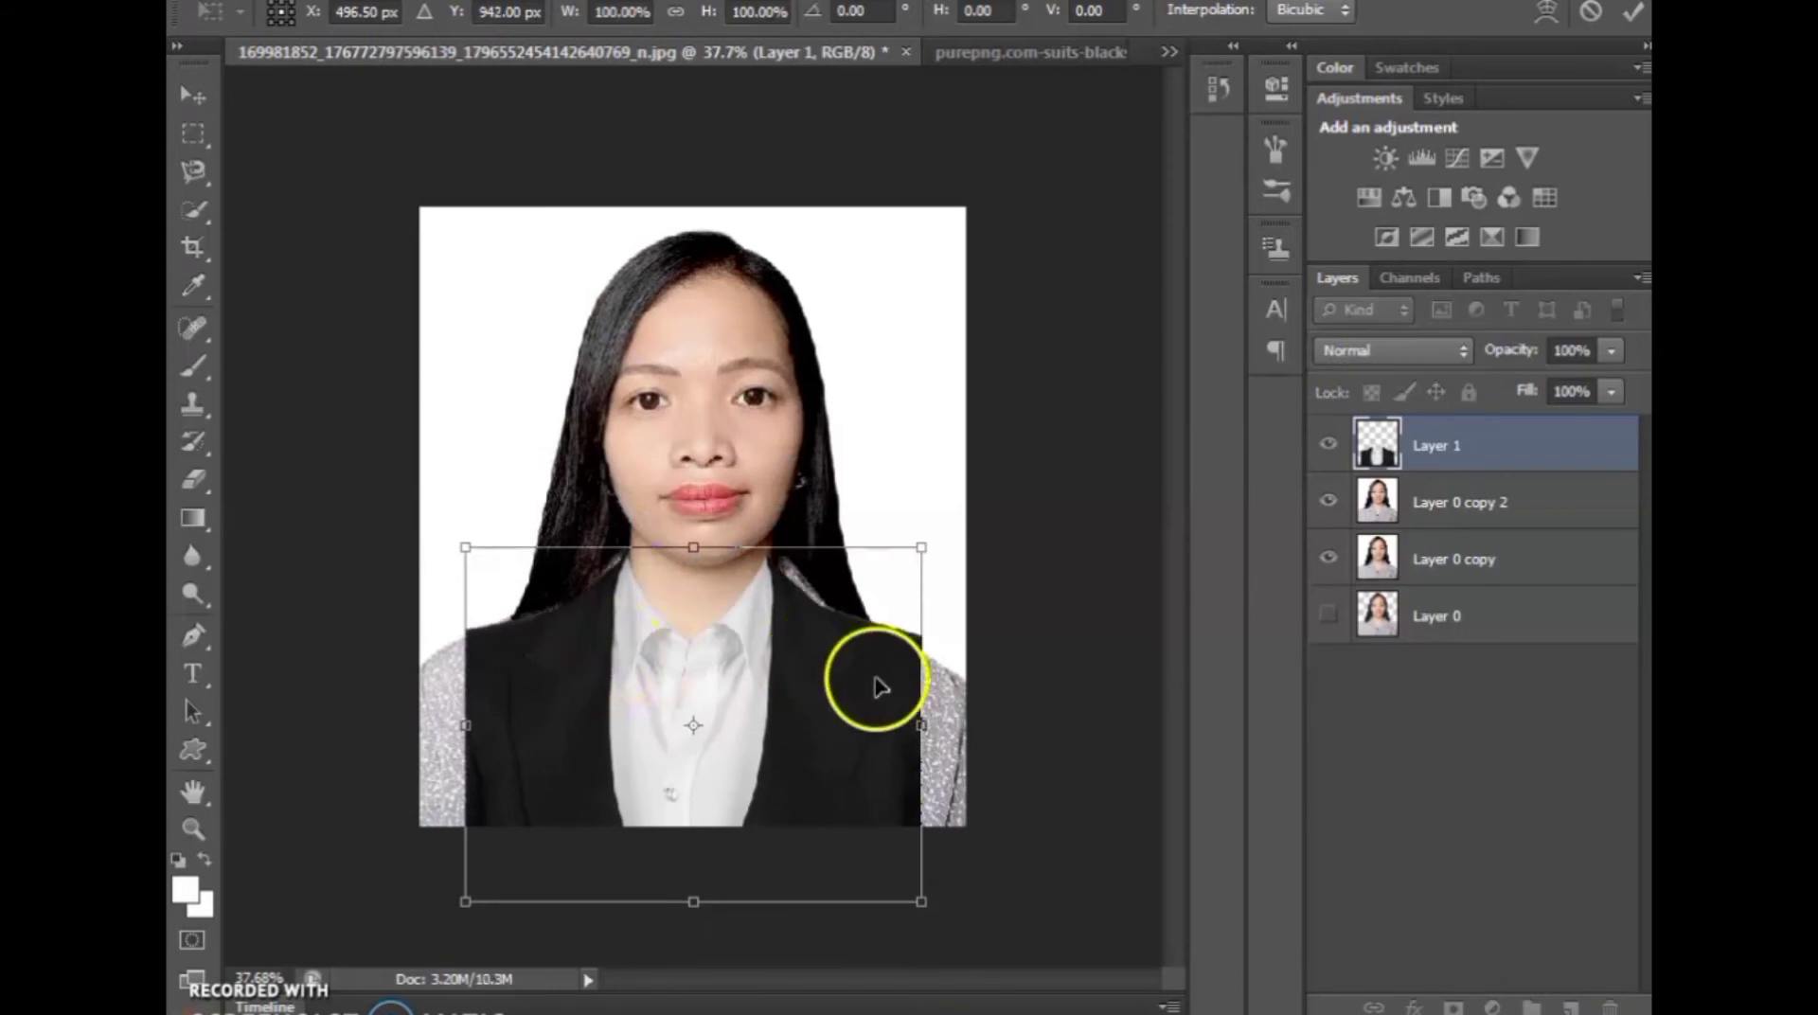
- Stretch and trim the suit's sides to about 108% width and nudge it into place
{"action": "left_click_drag", "start_coordinate": [920, 727], "coordinate": [1009, 725]}
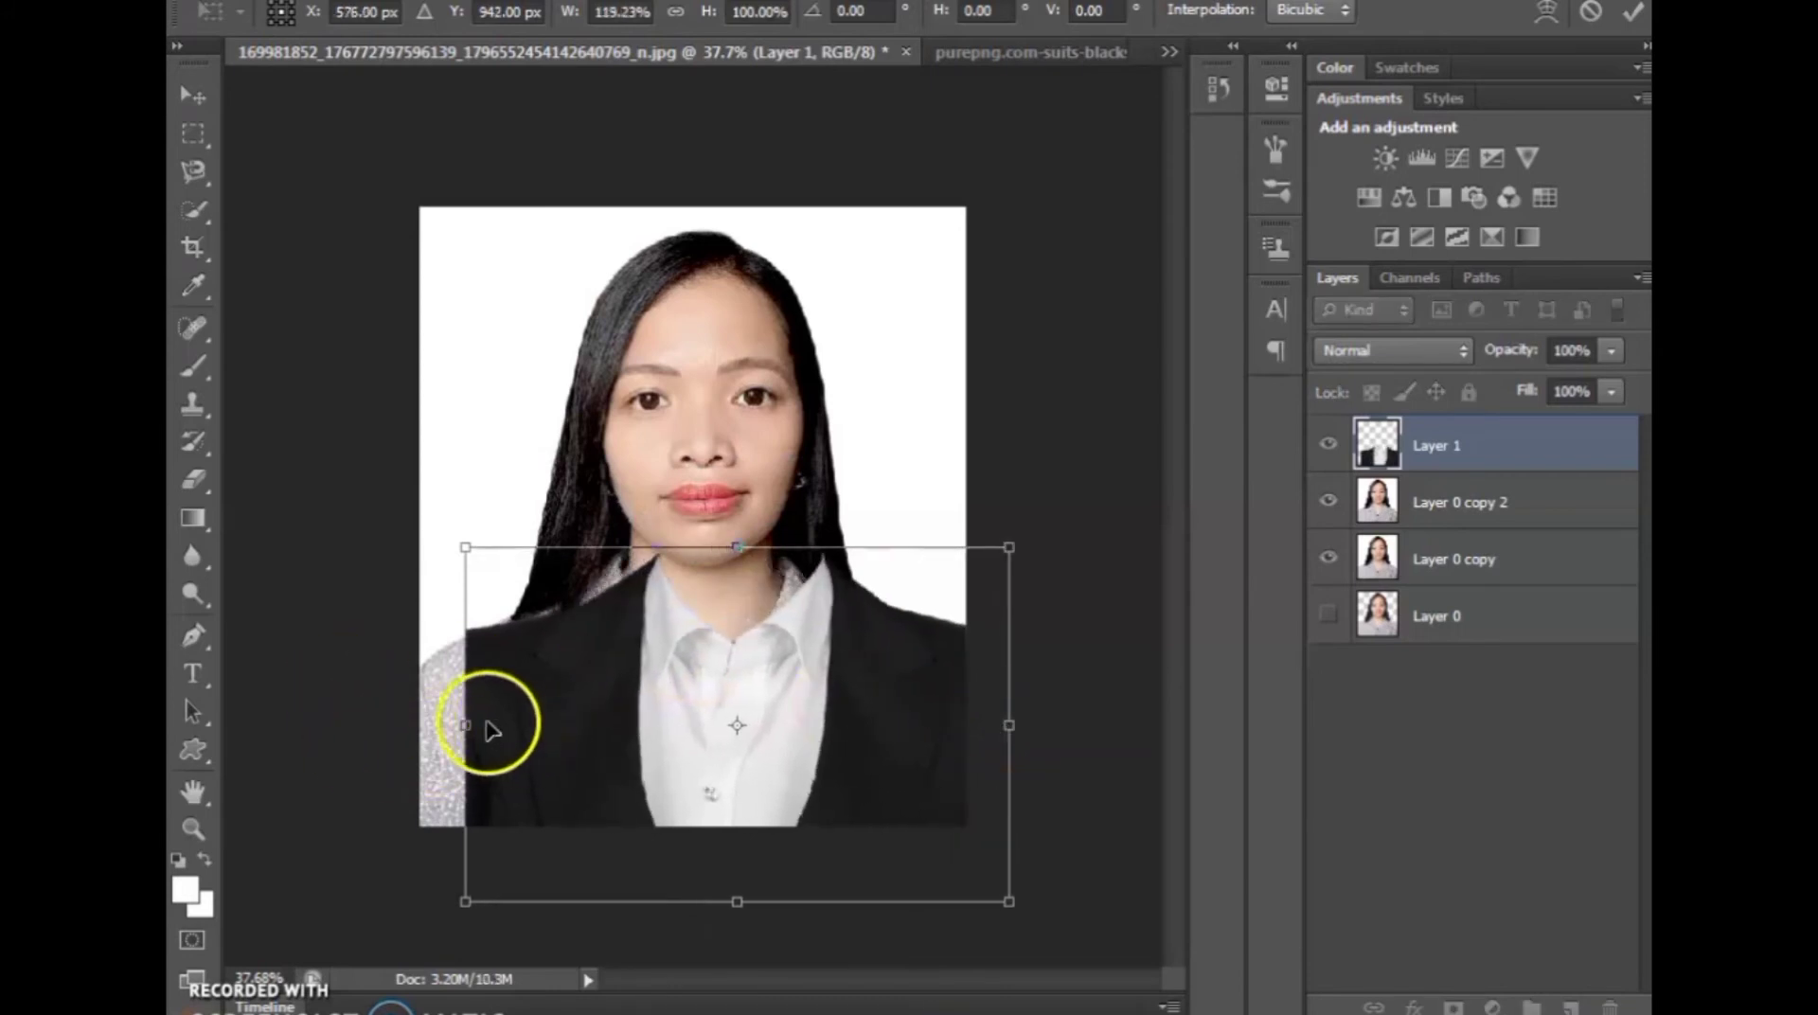
{"action": "left_click_drag", "start_coordinate": [461, 723], "coordinate": [419, 725]}
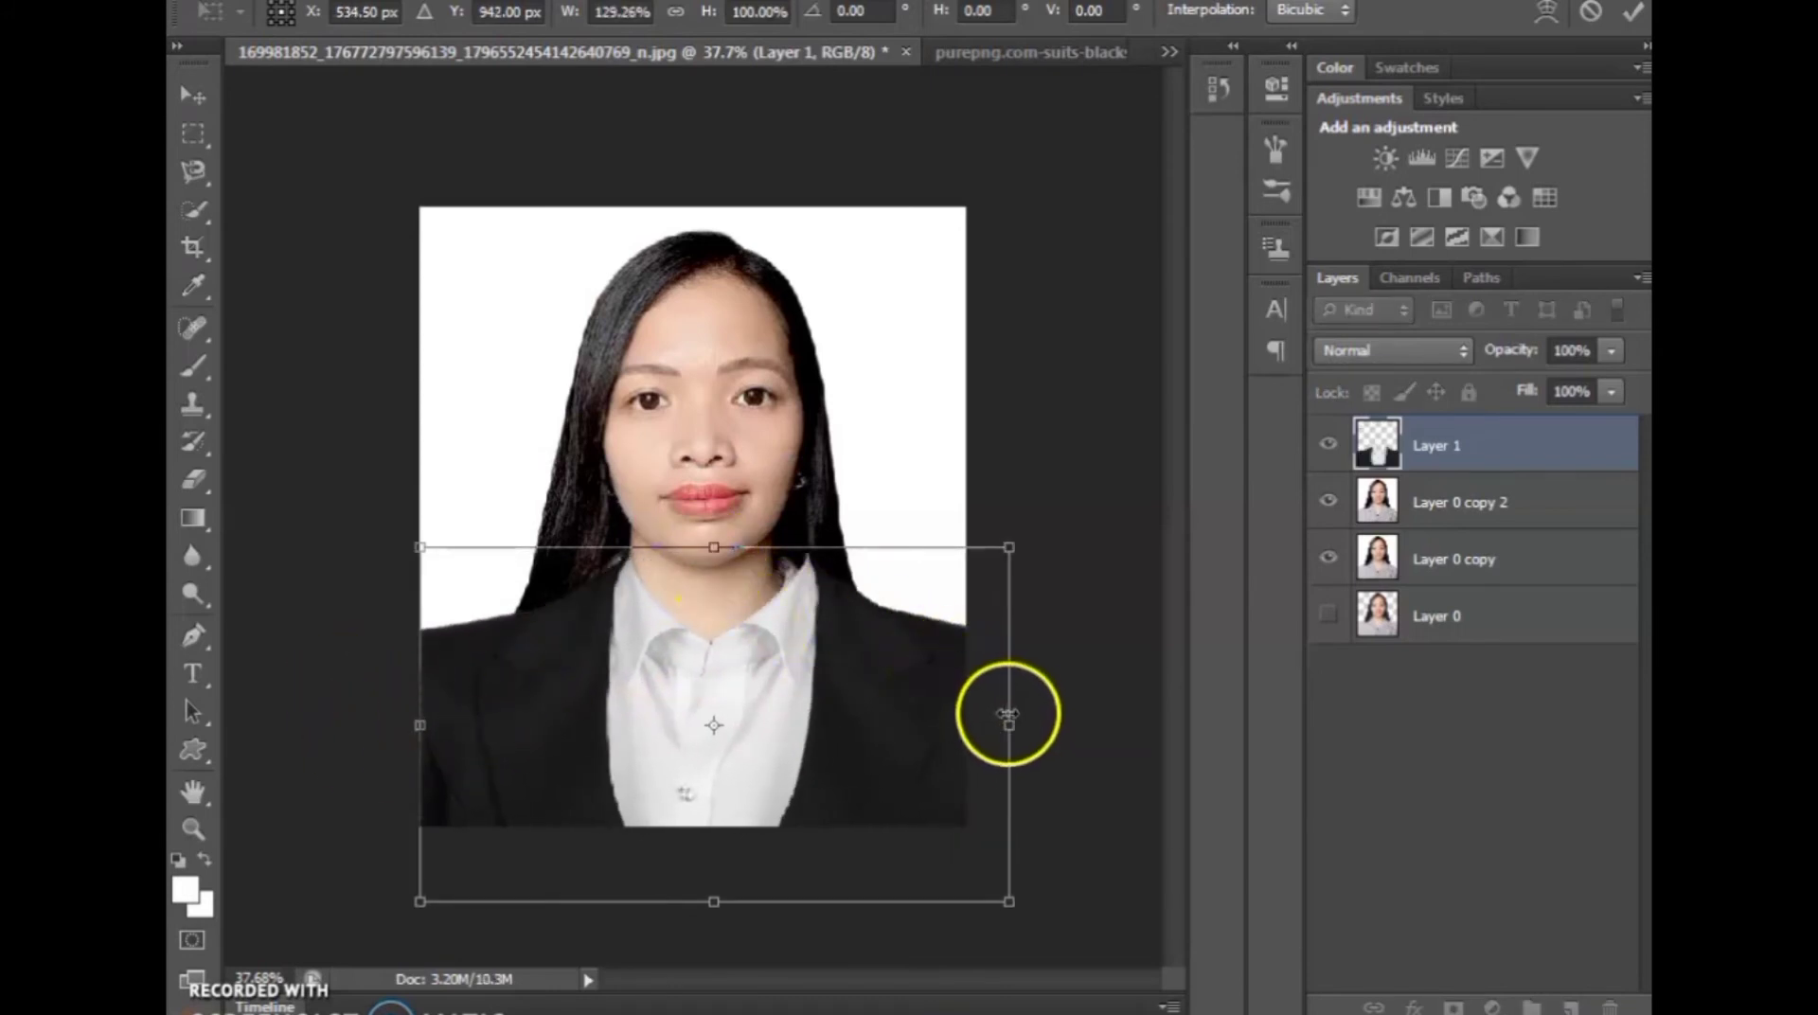
{"action": "left_click_drag", "start_coordinate": [1008, 712], "coordinate": [966, 719]}
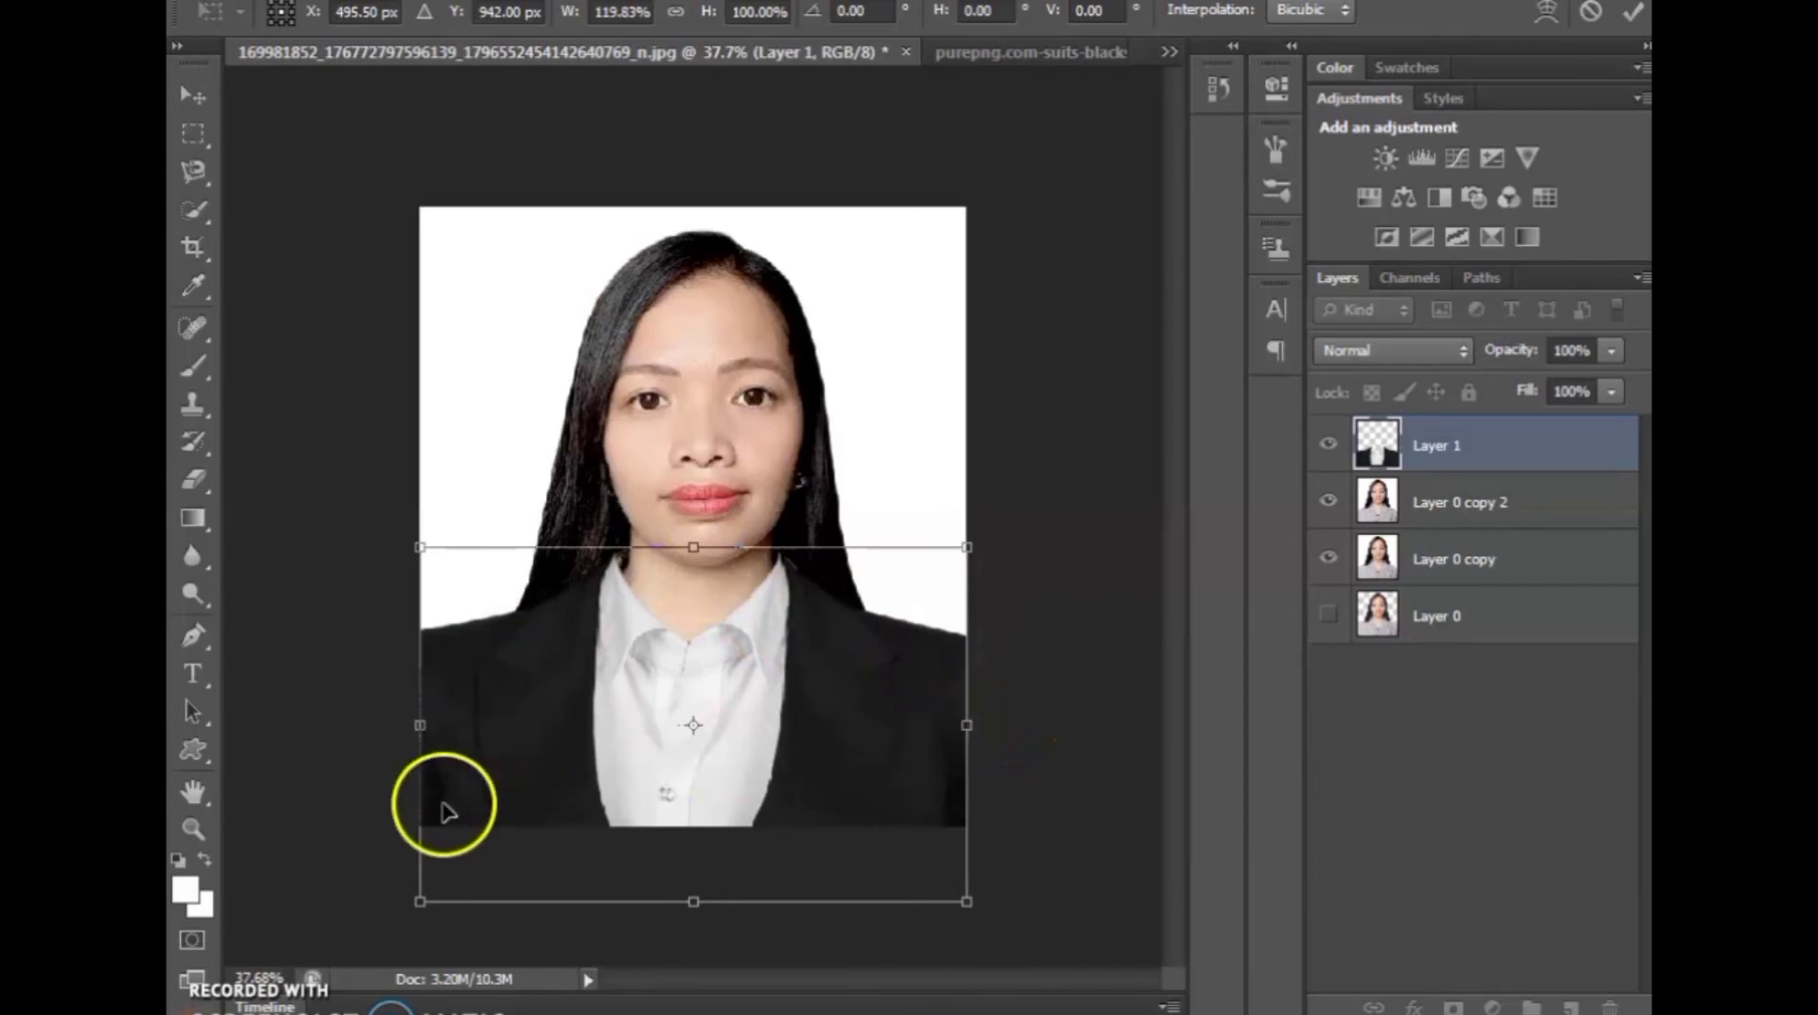
{"action": "left_click_drag", "start_coordinate": [419, 724], "coordinate": [446, 724]}
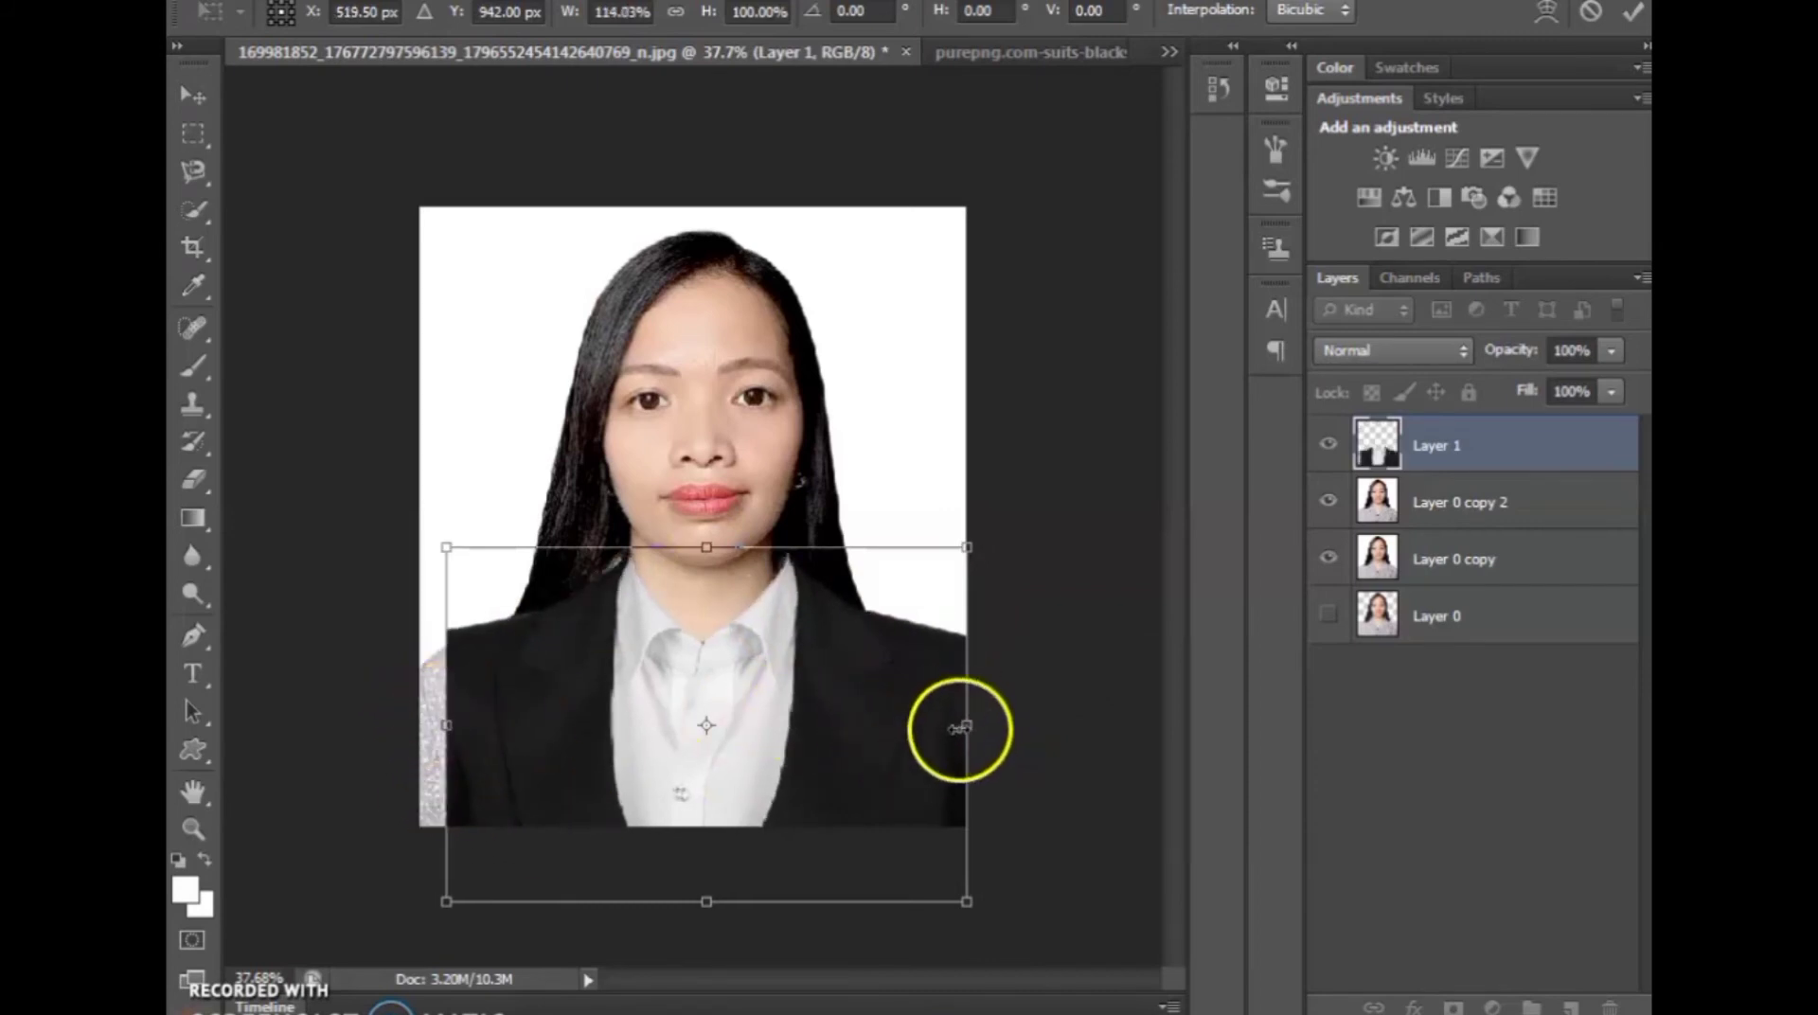
{"action": "left_click_drag", "start_coordinate": [965, 724], "coordinate": [948, 724]}
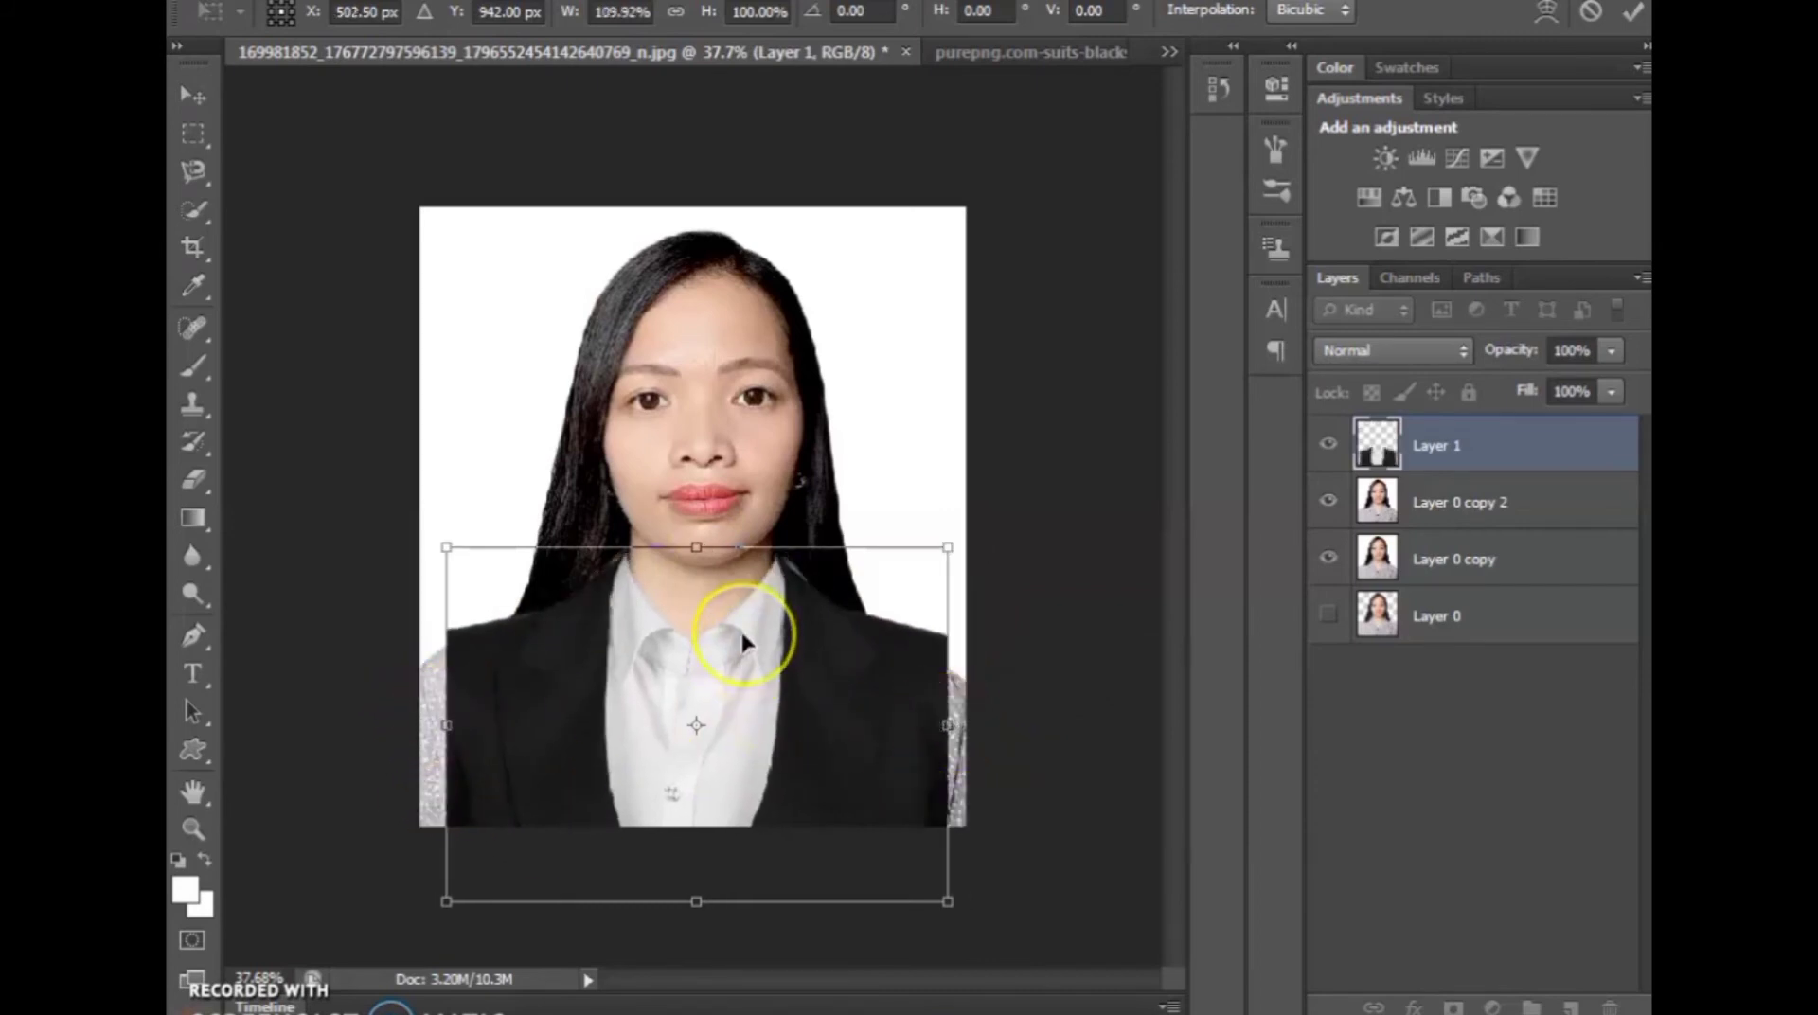
{"action": "left_click_drag", "start_coordinate": [743, 642], "coordinate": [743, 638]}
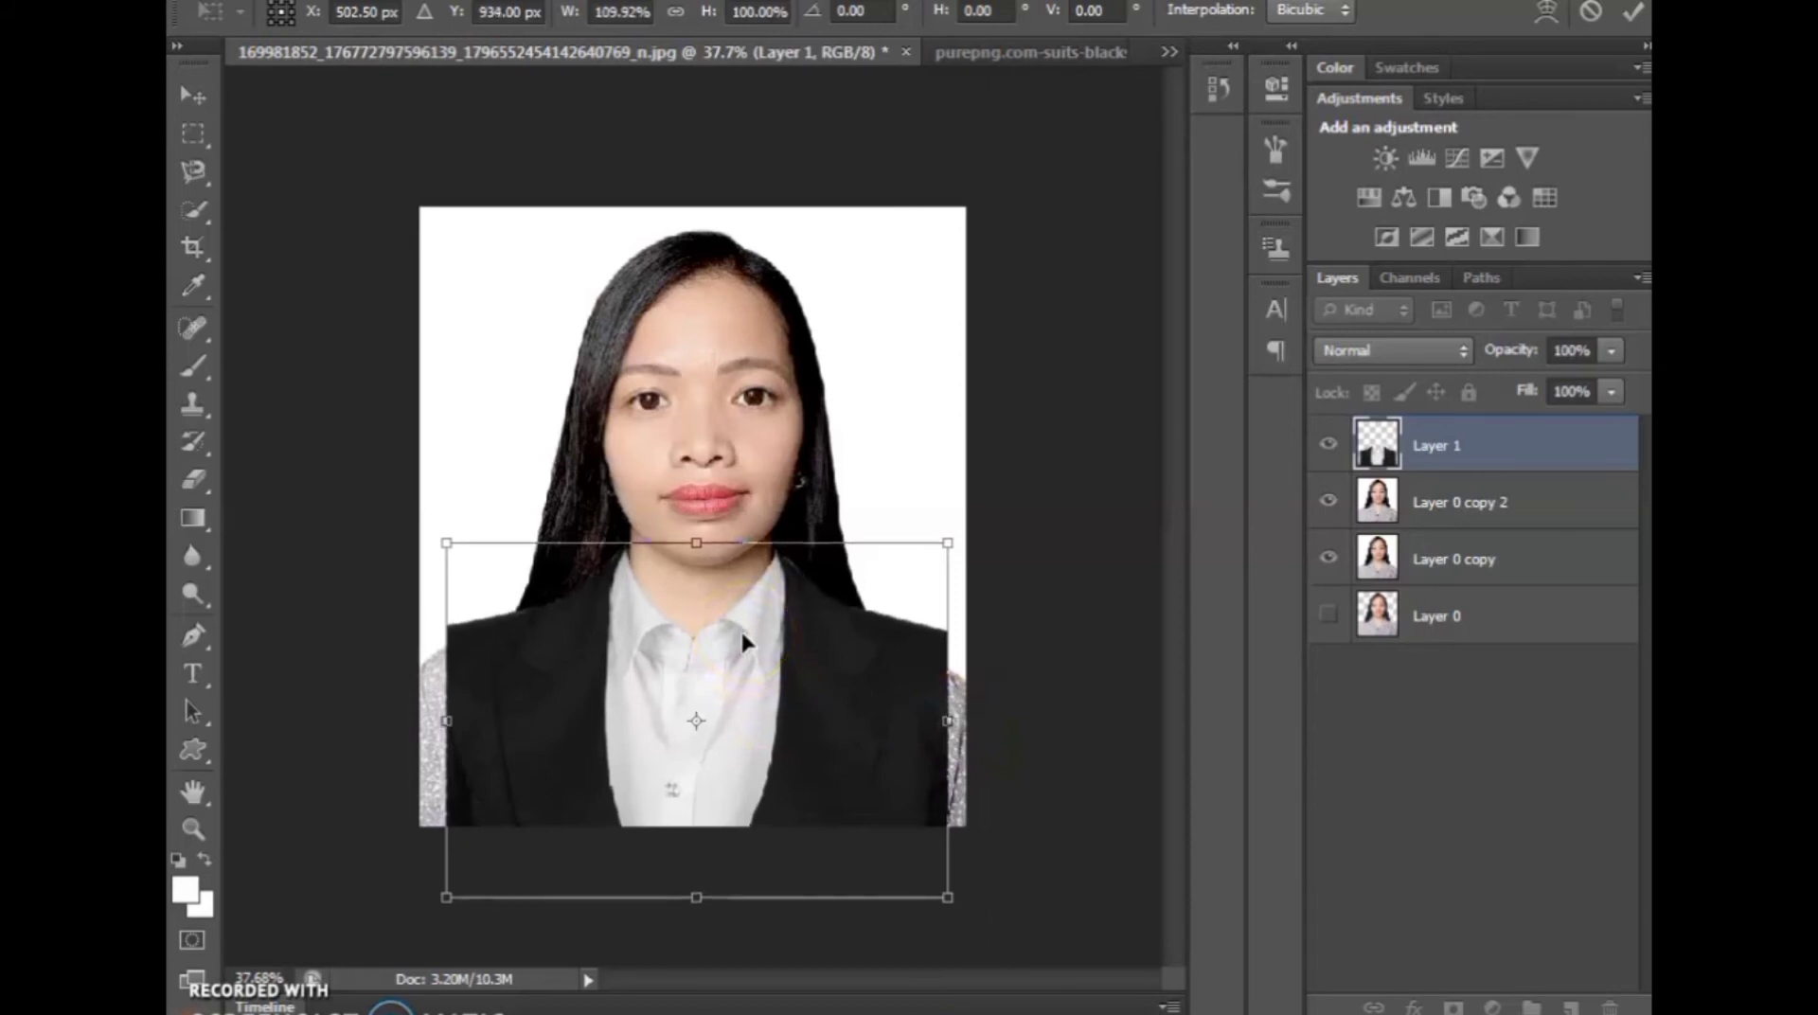
{"action": "left_click_drag", "start_coordinate": [944, 719], "coordinate": [934, 717]}
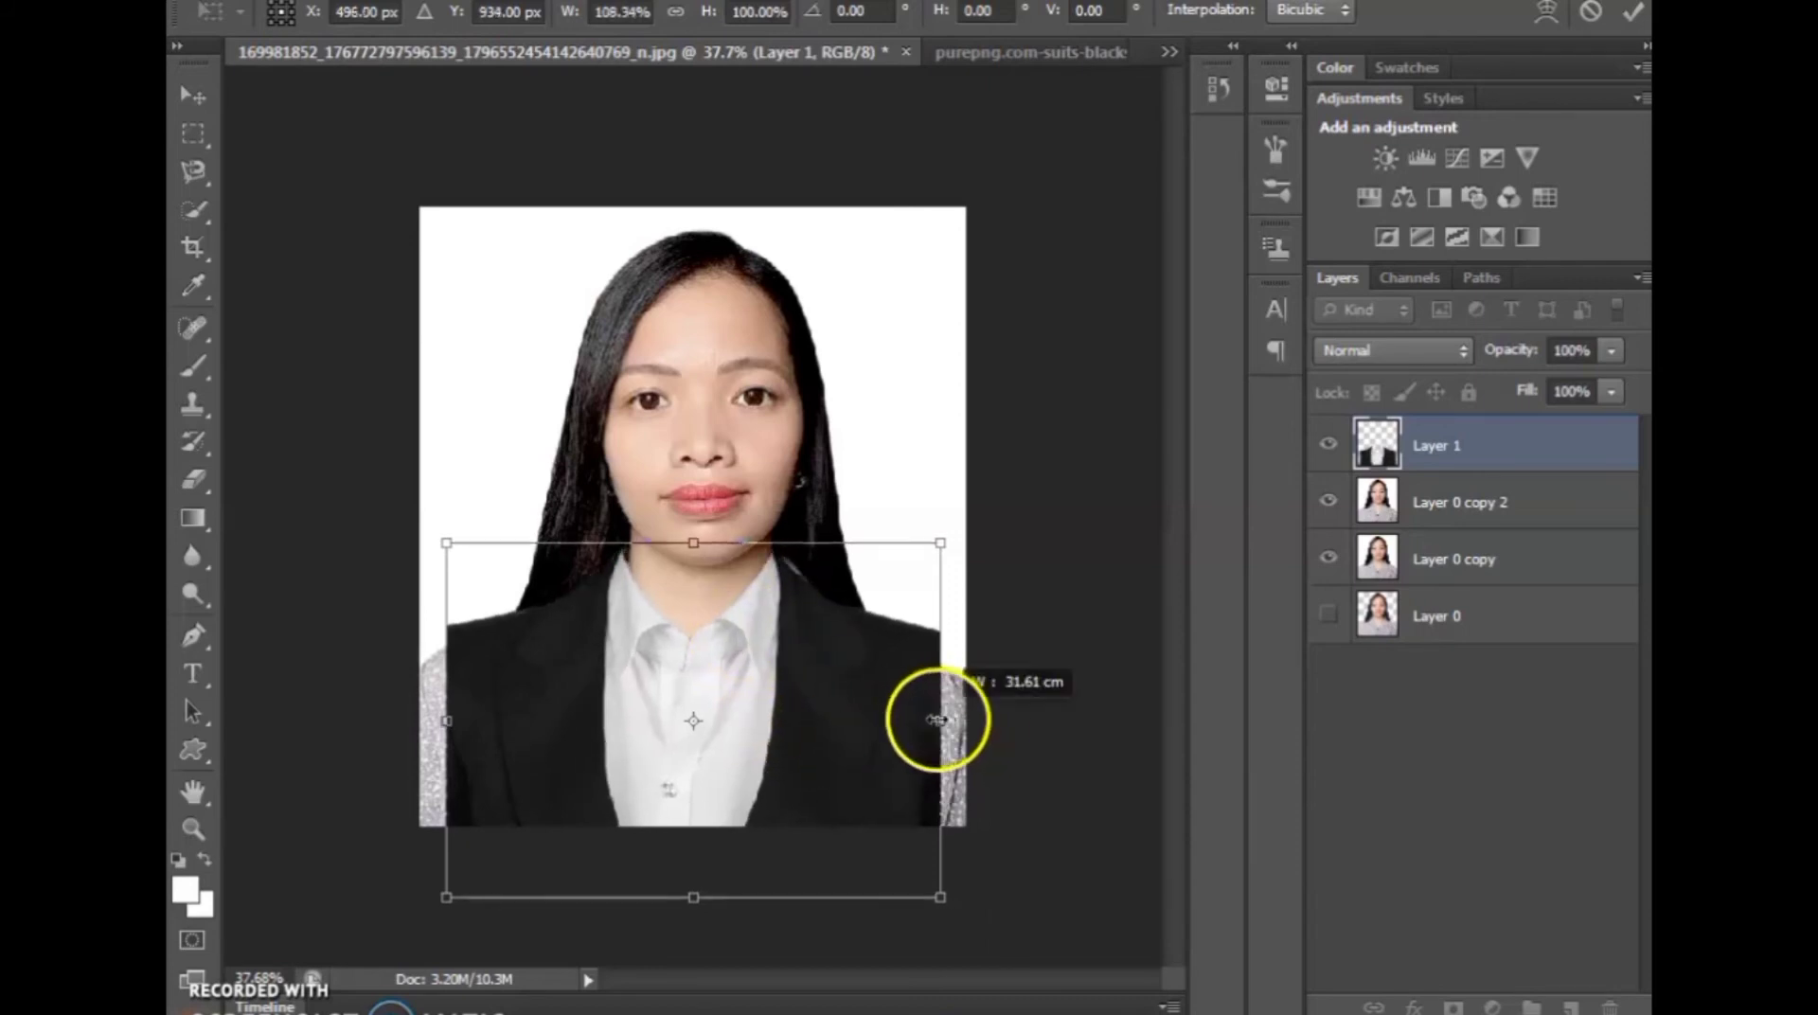
{"action": "key", "text": "Right"}
{"action": "key", "text": "Right"}
{"action": "key", "text": "Right"}
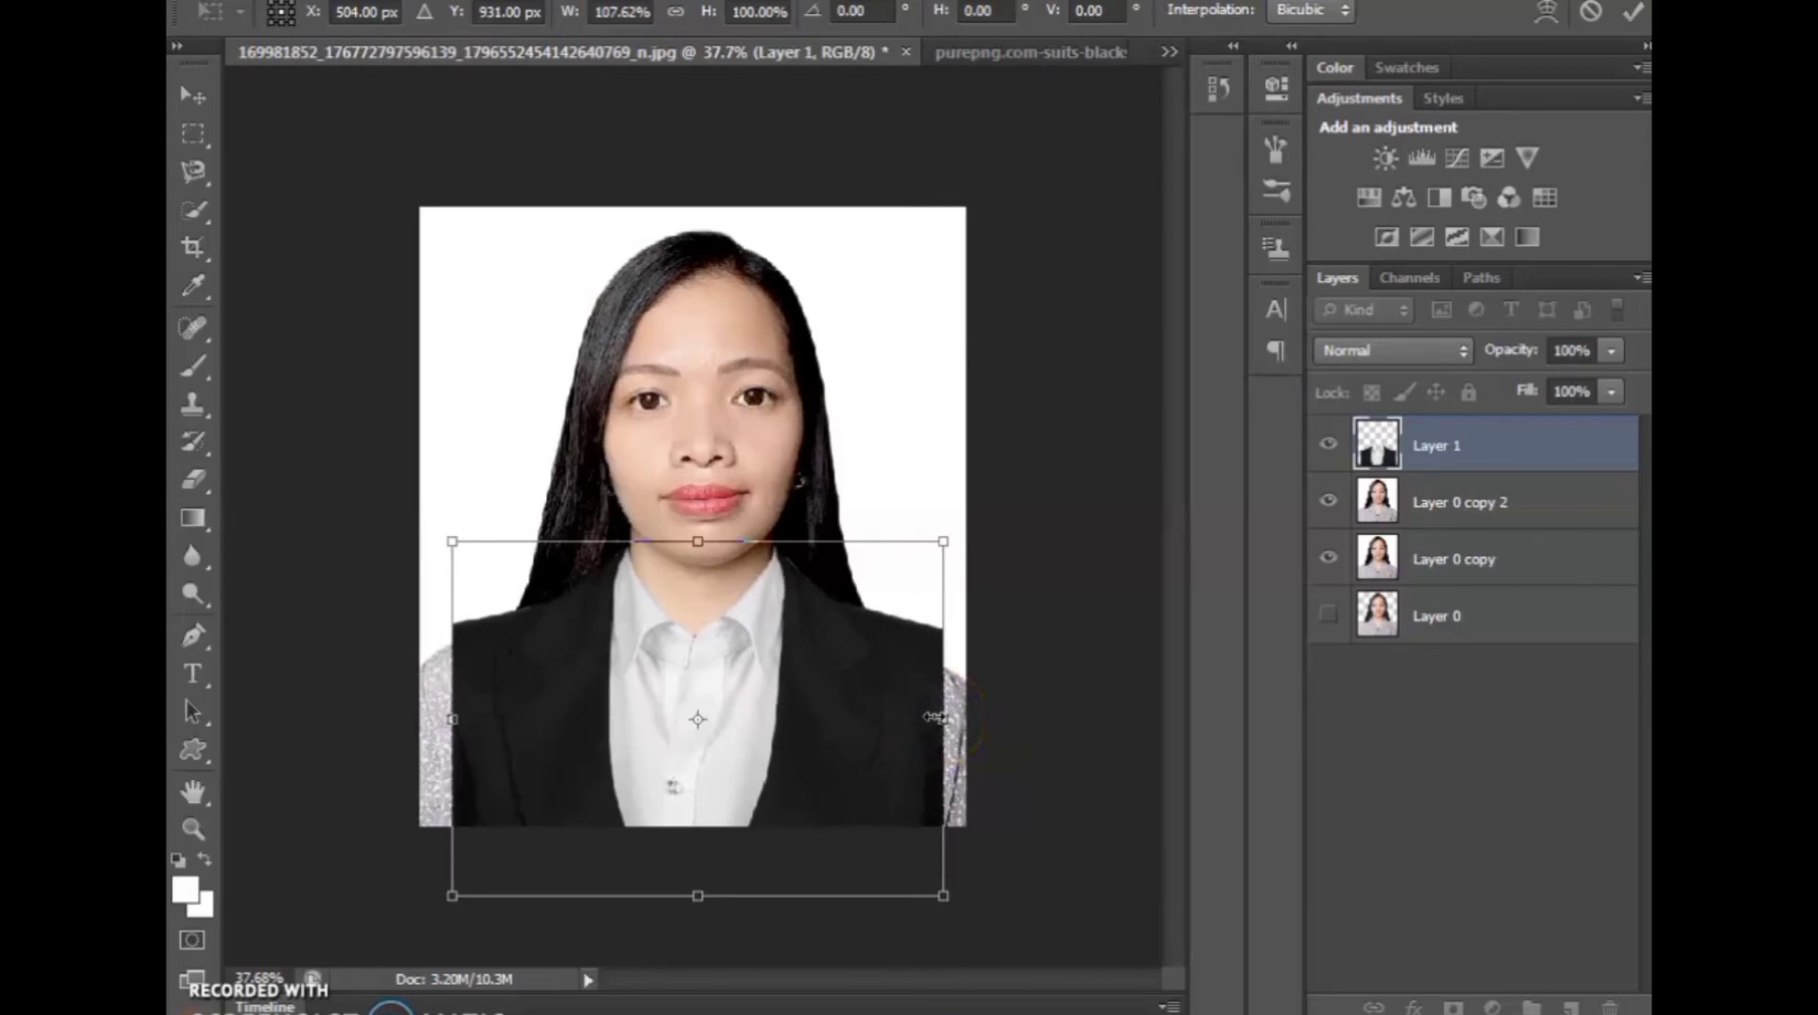
- Commit the suit's size, then adjust its left and right sides to sit evenly on the shoulders
{"action": "key", "text": "Return"}
{"action": "key", "text": "m"}
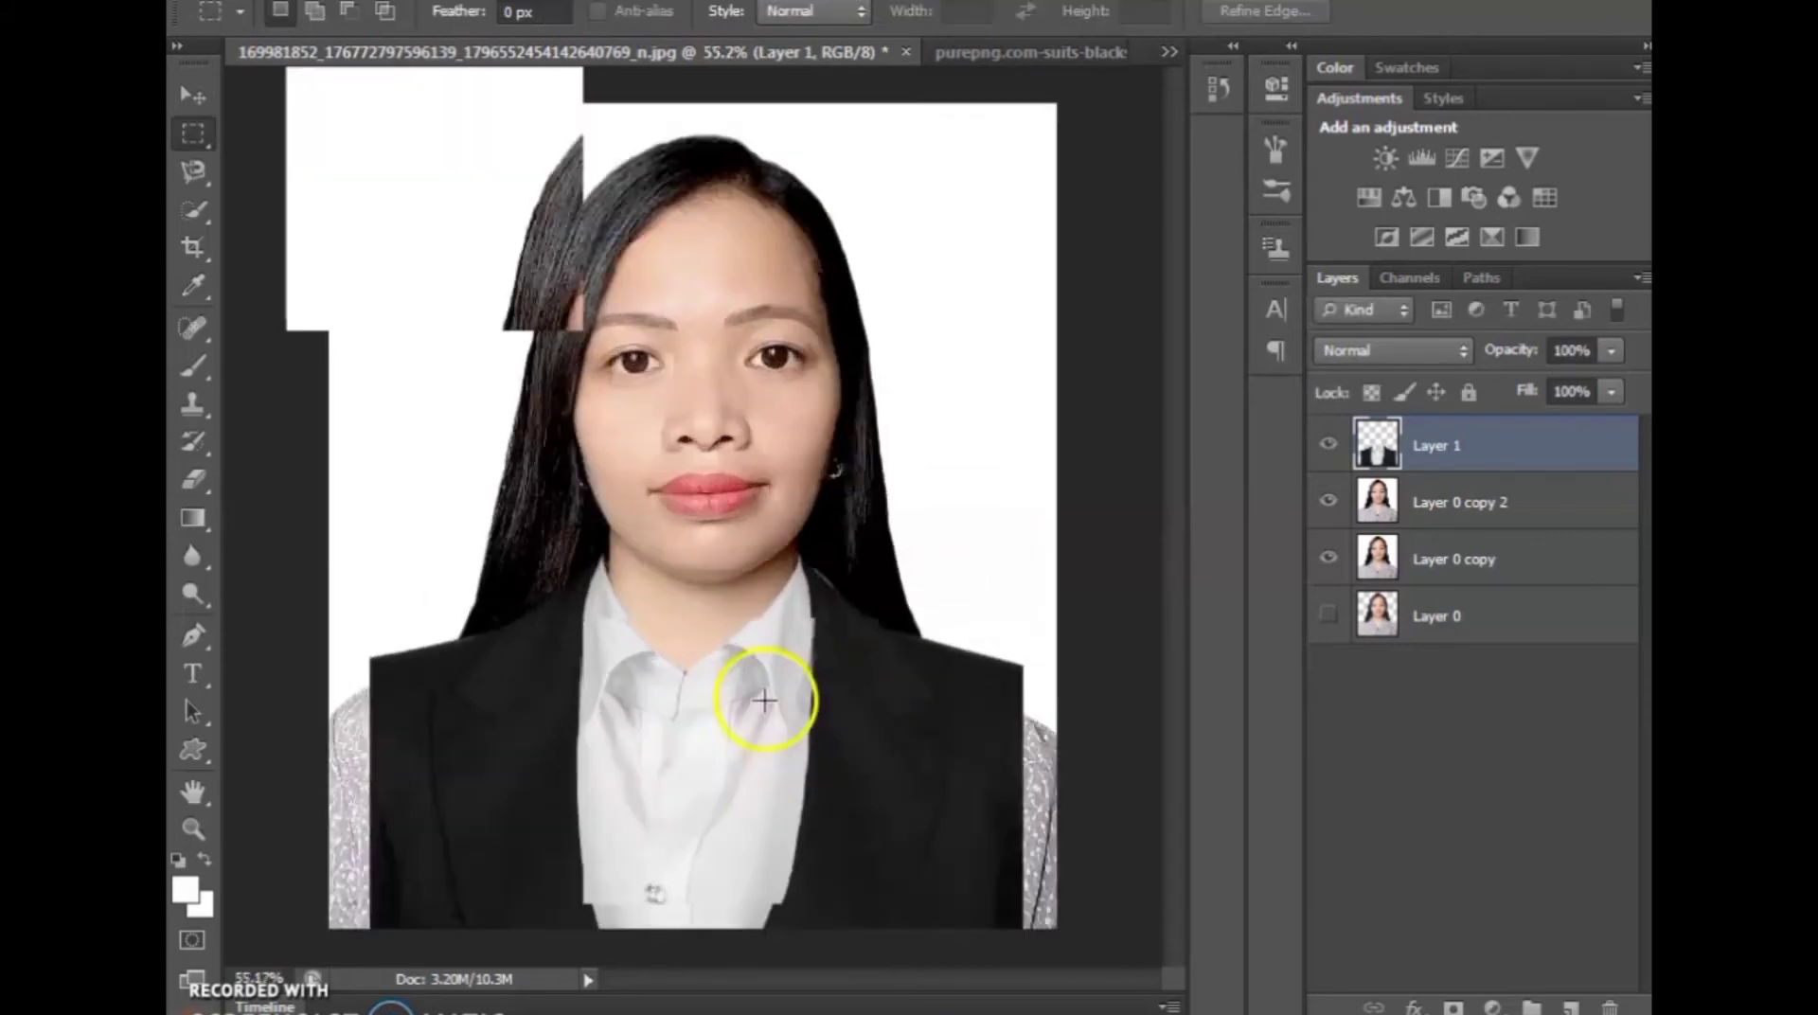
{"action": "scroll", "coordinate": [767, 686], "scroll_direction": "up", "scroll_amount": 5, "text": "alt"}
{"action": "scroll", "coordinate": [767, 686], "scroll_direction": "down", "scroll_amount": 2, "text": "alt"}
{"action": "scroll", "coordinate": [771, 682], "scroll_direction": "down", "scroll_amount": 2, "text": "alt"}
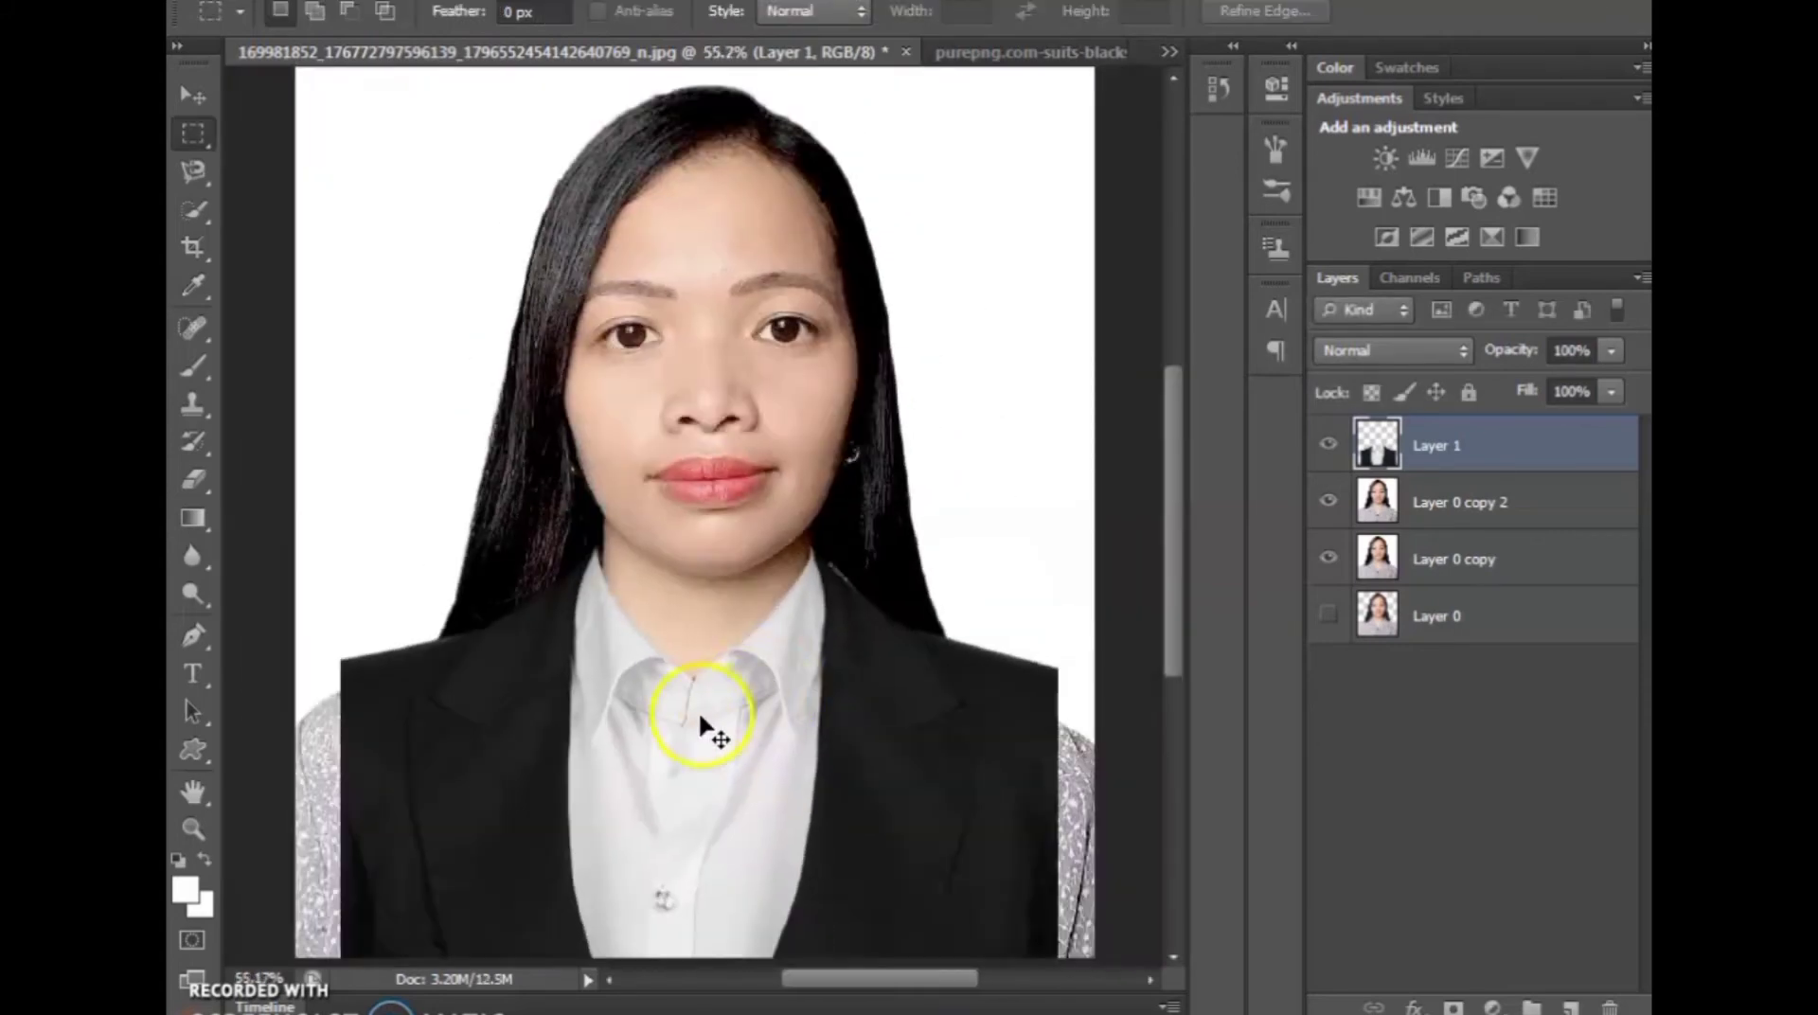
{"action": "key", "text": "ctrl+t"}
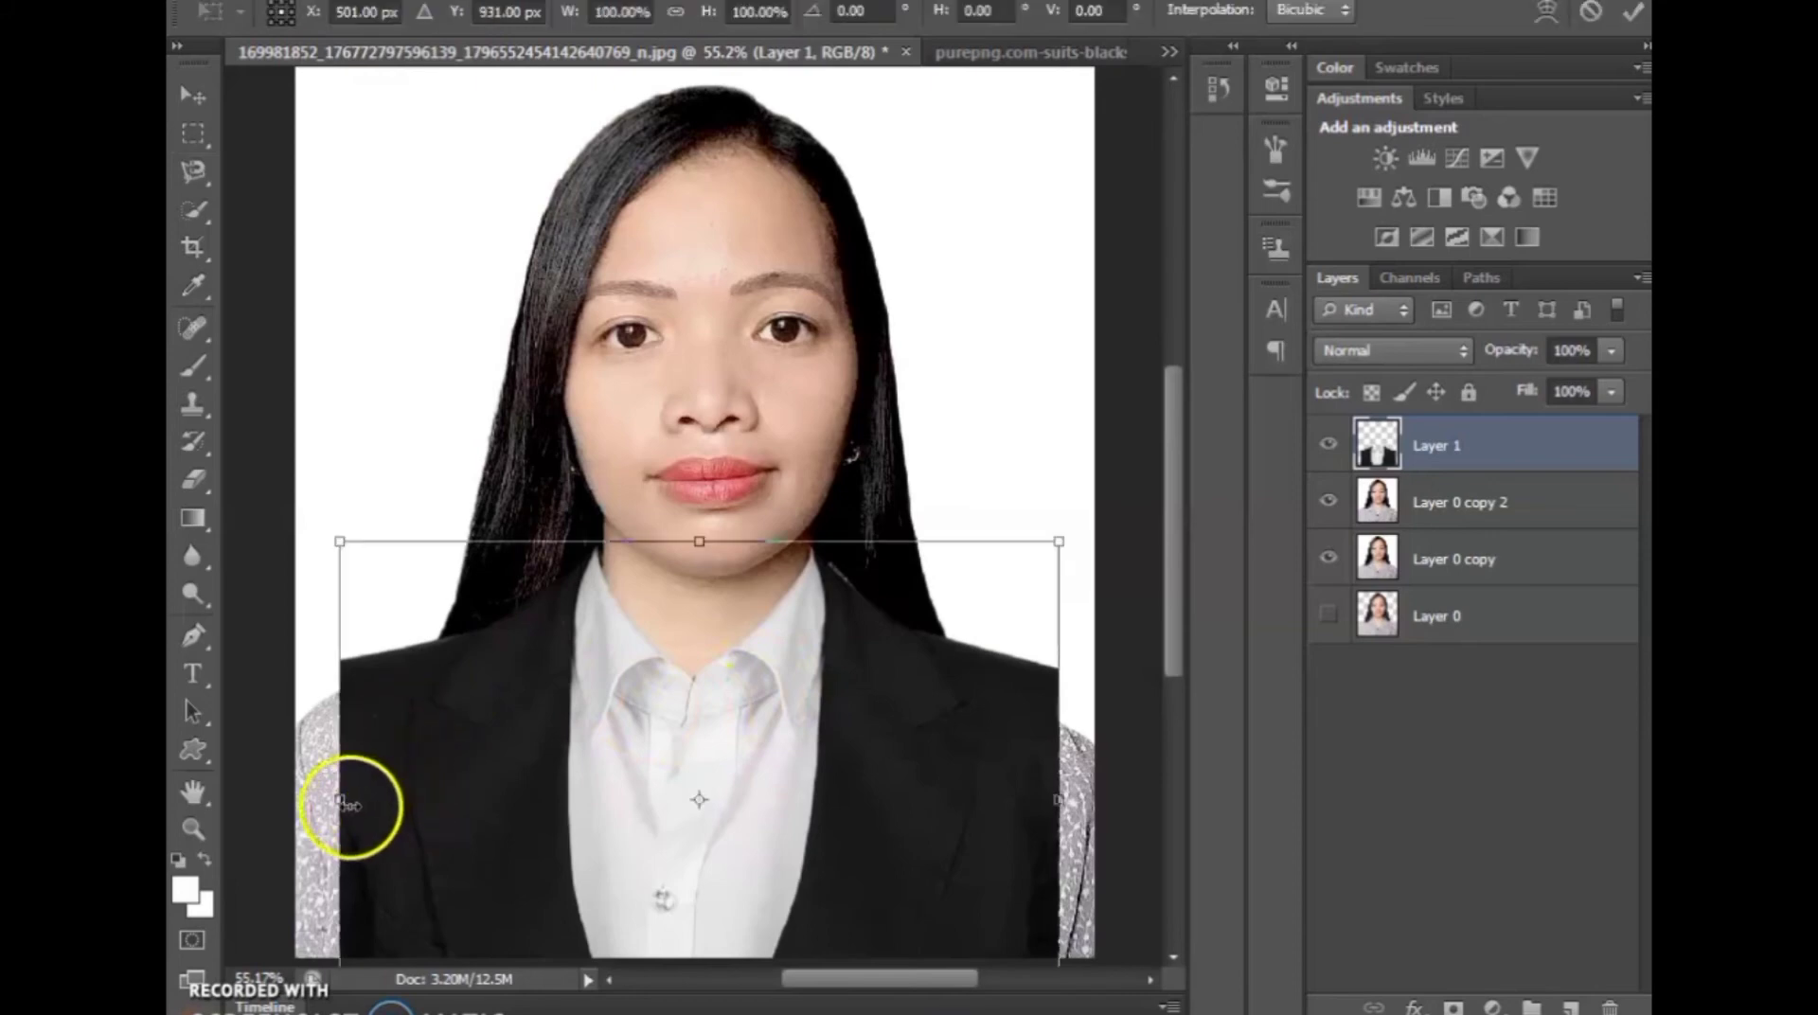
{"action": "left_click_drag", "start_coordinate": [341, 802], "coordinate": [349, 798]}
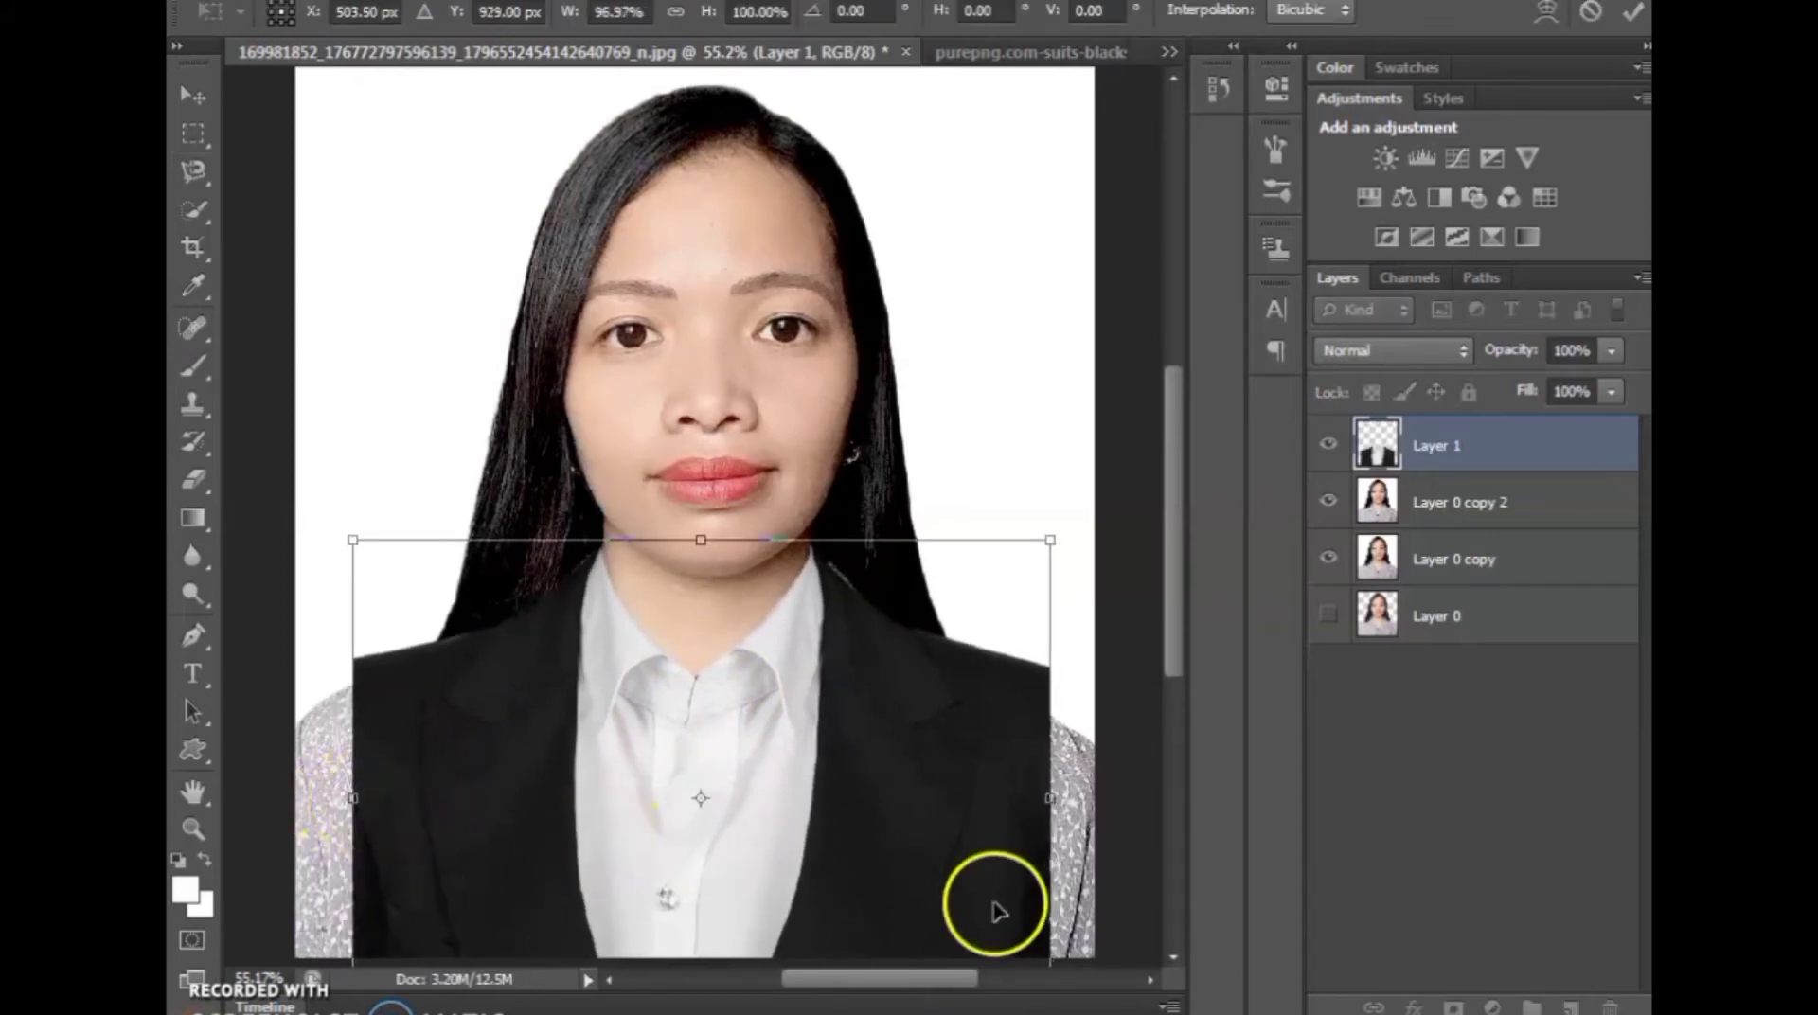
{"action": "left_click_drag", "start_coordinate": [1050, 799], "coordinate": [1057, 800]}
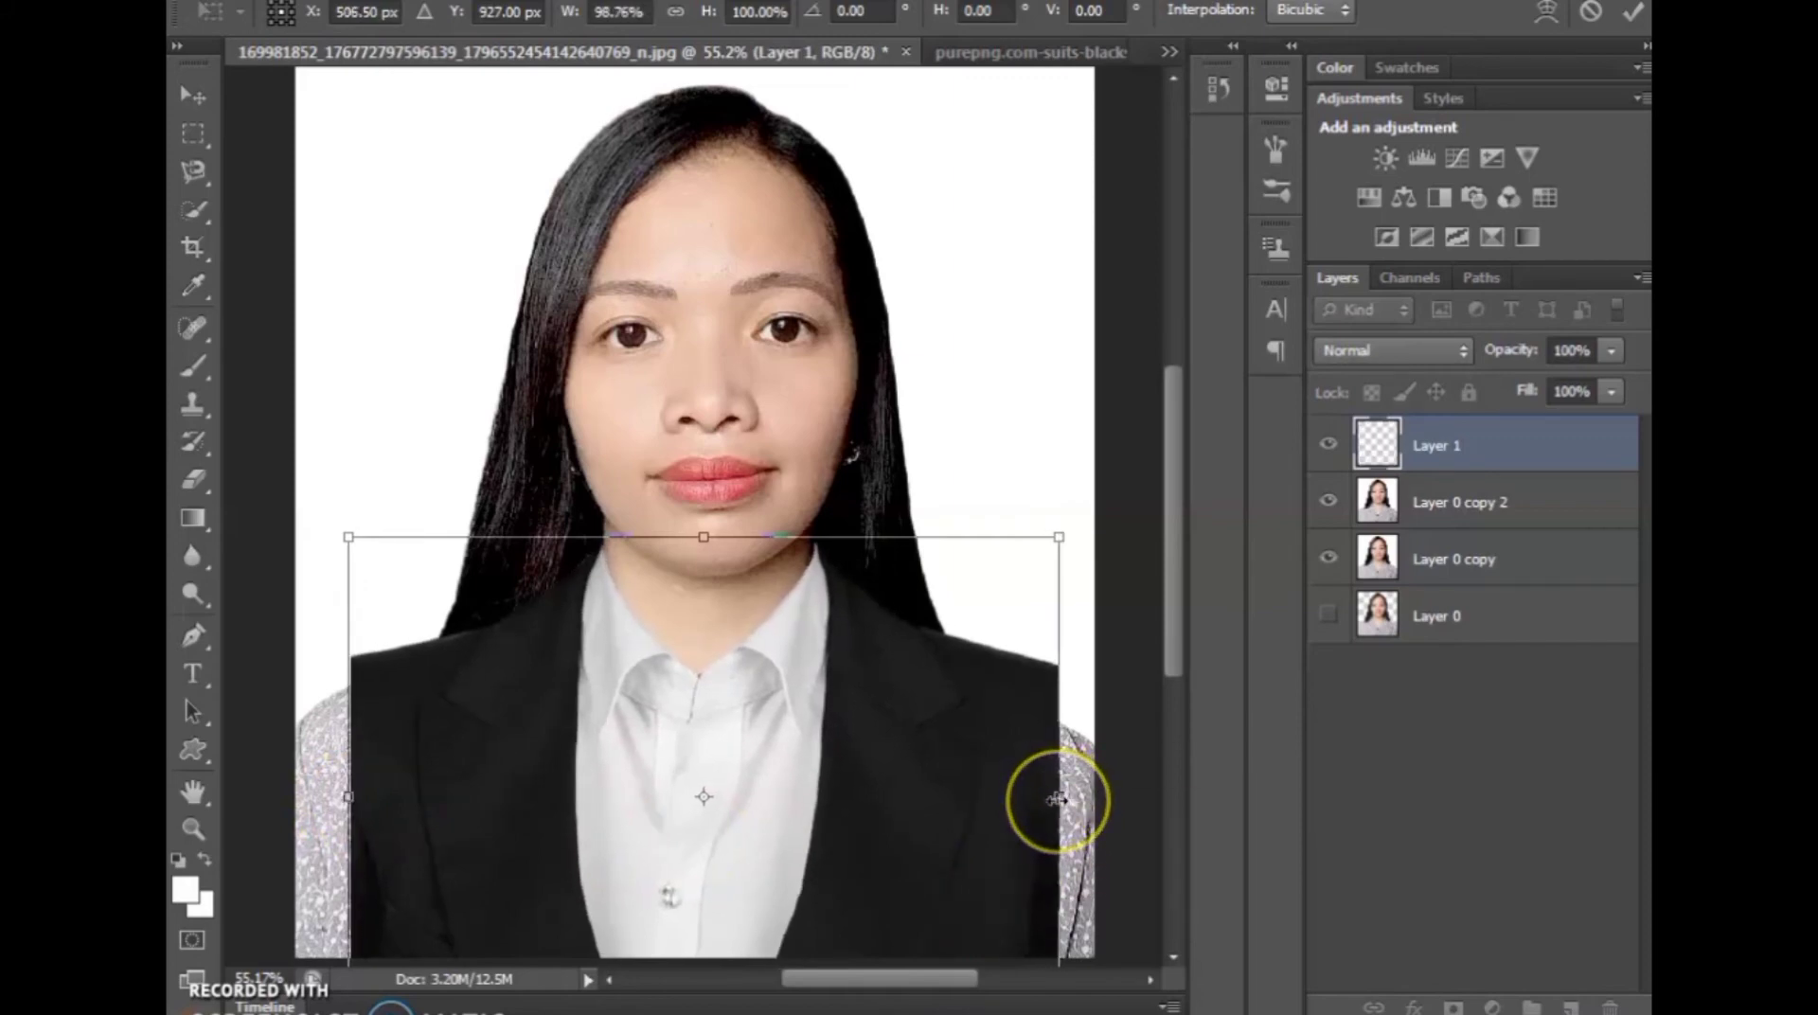
{"action": "key", "text": "Return"}
- Check the suit layer's transform bounds, confirm them unchanged, and zoom out to the whole portrait
{"action": "key", "text": "m"}
{"action": "scroll", "coordinate": [812, 739], "scroll_direction": "up", "scroll_amount": 2}
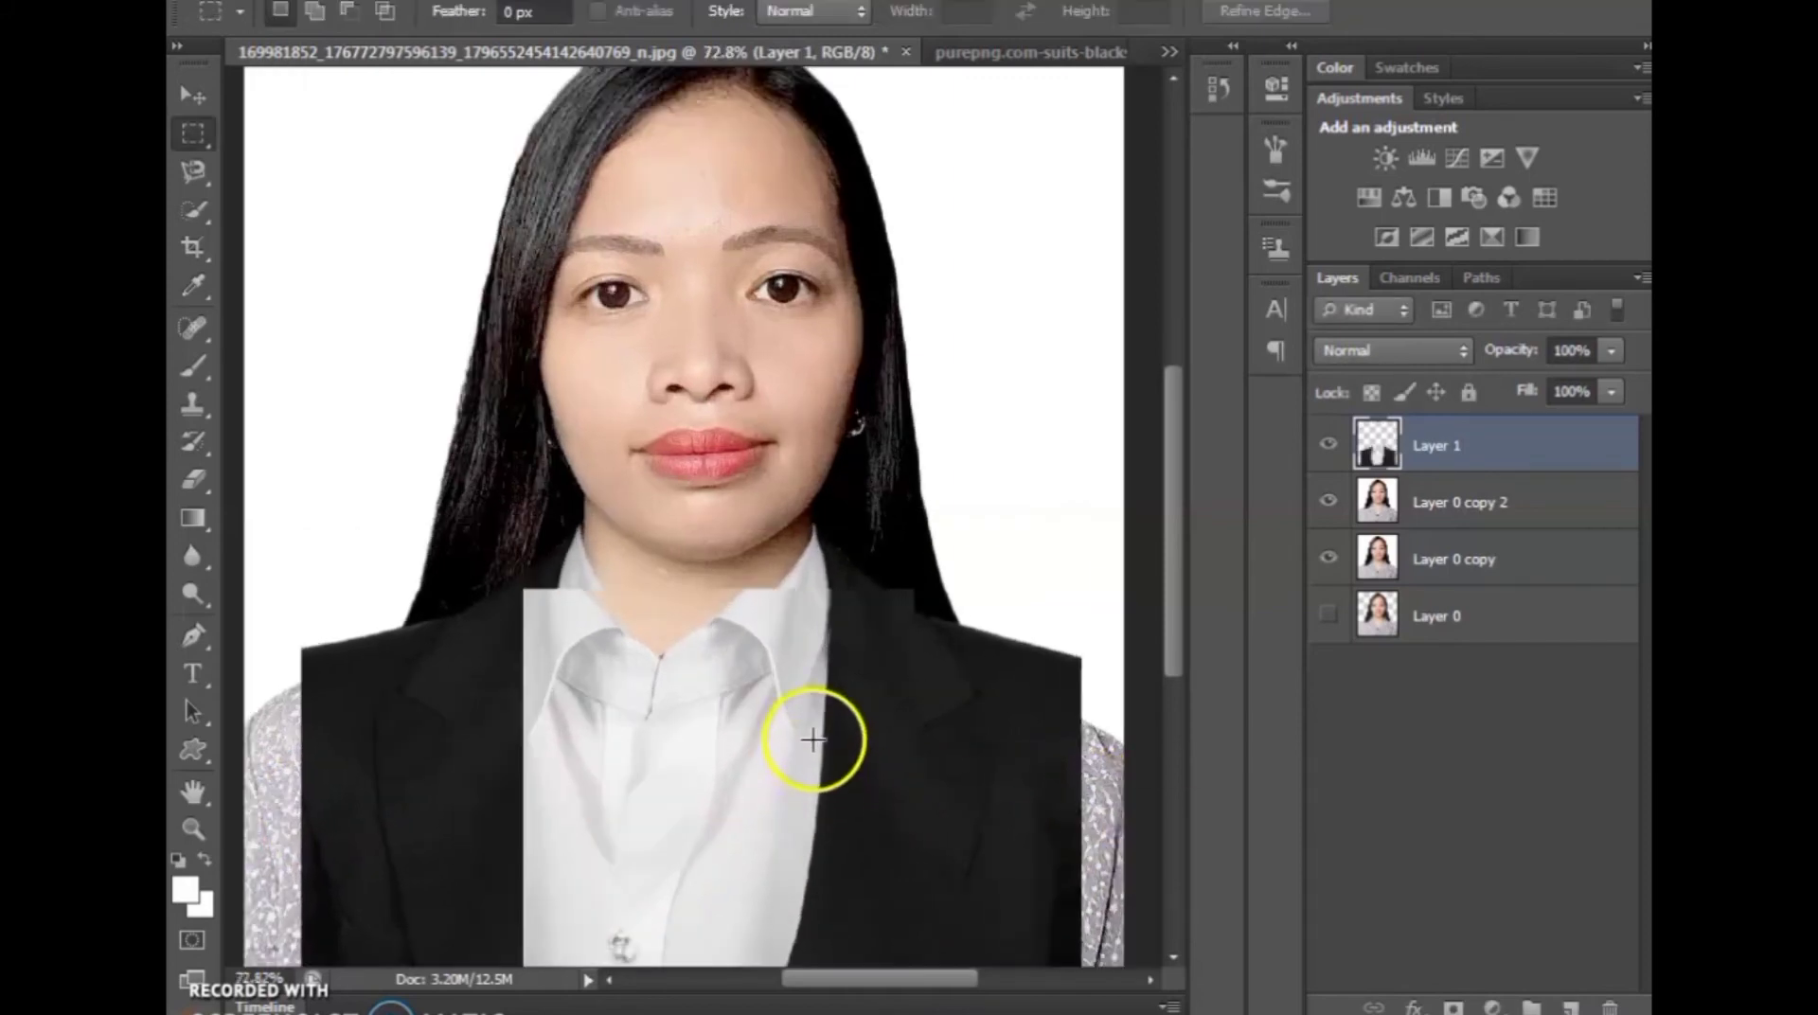
{"action": "scroll", "coordinate": [813, 738], "scroll_direction": "up", "scroll_amount": 1}
{"action": "scroll", "coordinate": [812, 738], "scroll_direction": "up", "scroll_amount": 1}
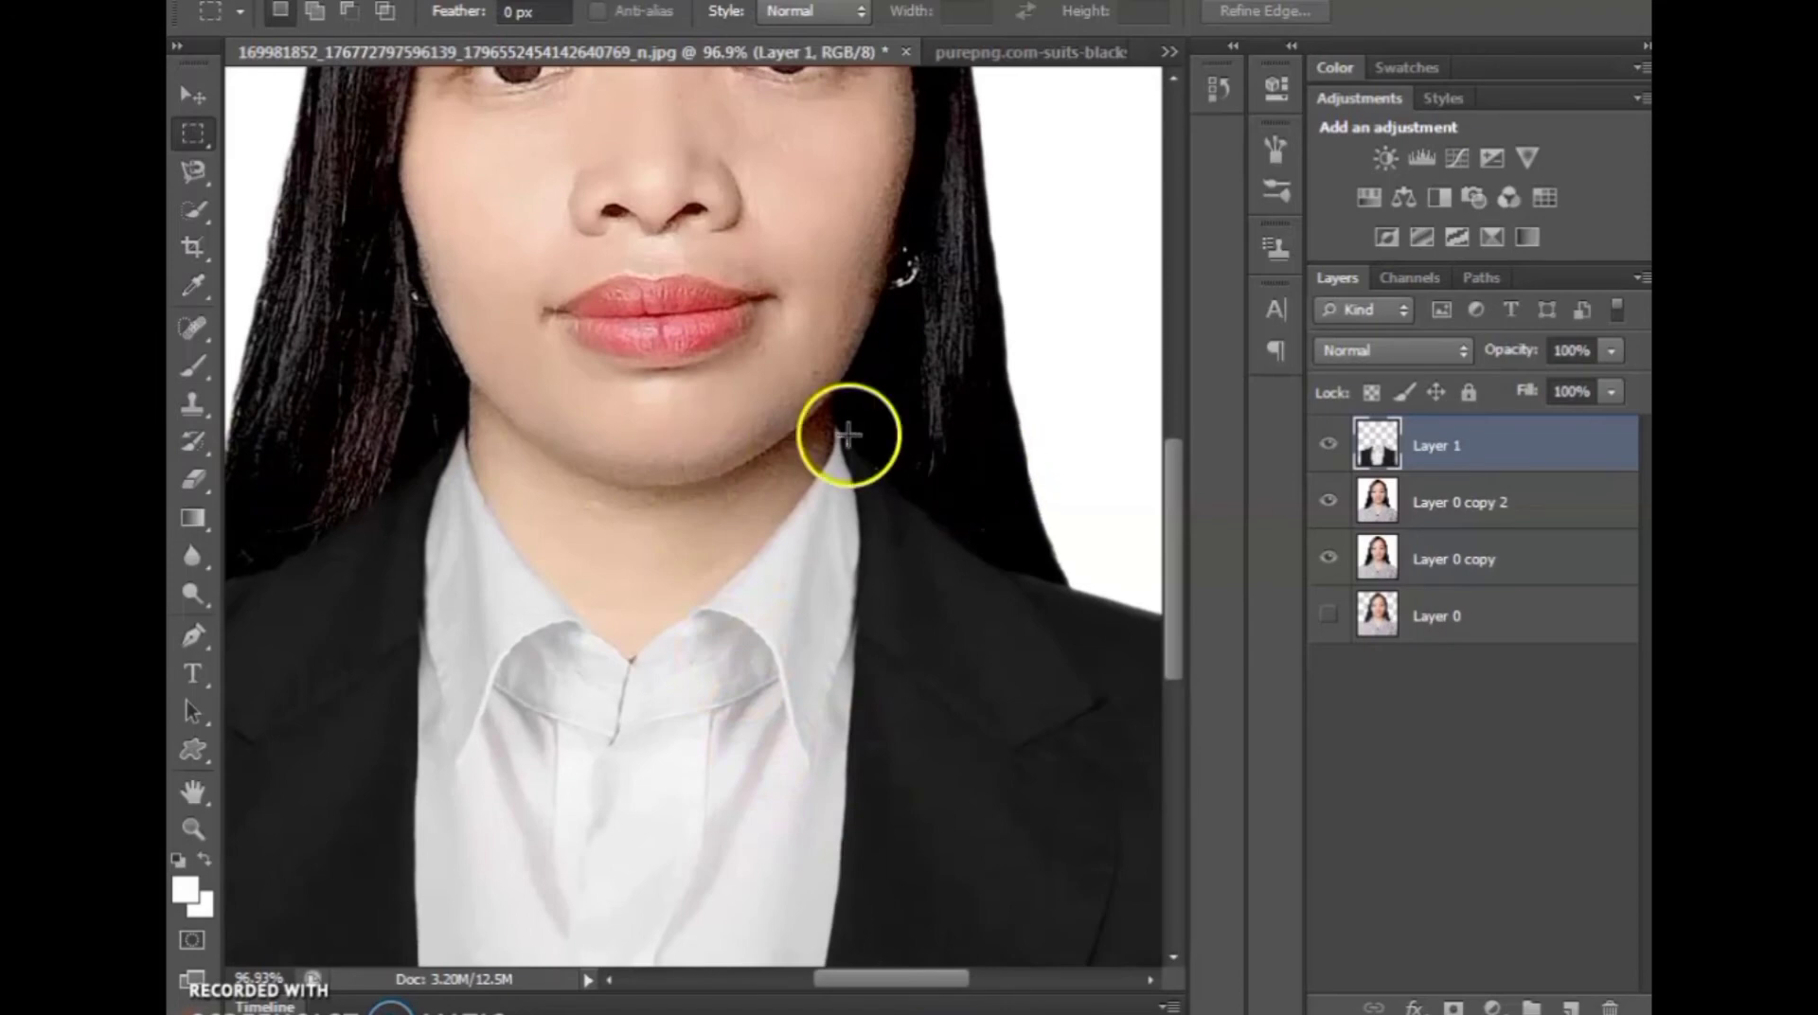
{"action": "scroll", "coordinate": [848, 435], "scroll_direction": "down", "scroll_amount": 2}
{"action": "scroll", "coordinate": [840, 438], "scroll_direction": "down", "scroll_amount": 1}
{"action": "scroll", "coordinate": [824, 528], "scroll_direction": "up", "scroll_amount": 1}
{"action": "scroll", "coordinate": [836, 536], "scroll_direction": "down", "scroll_amount": 1}
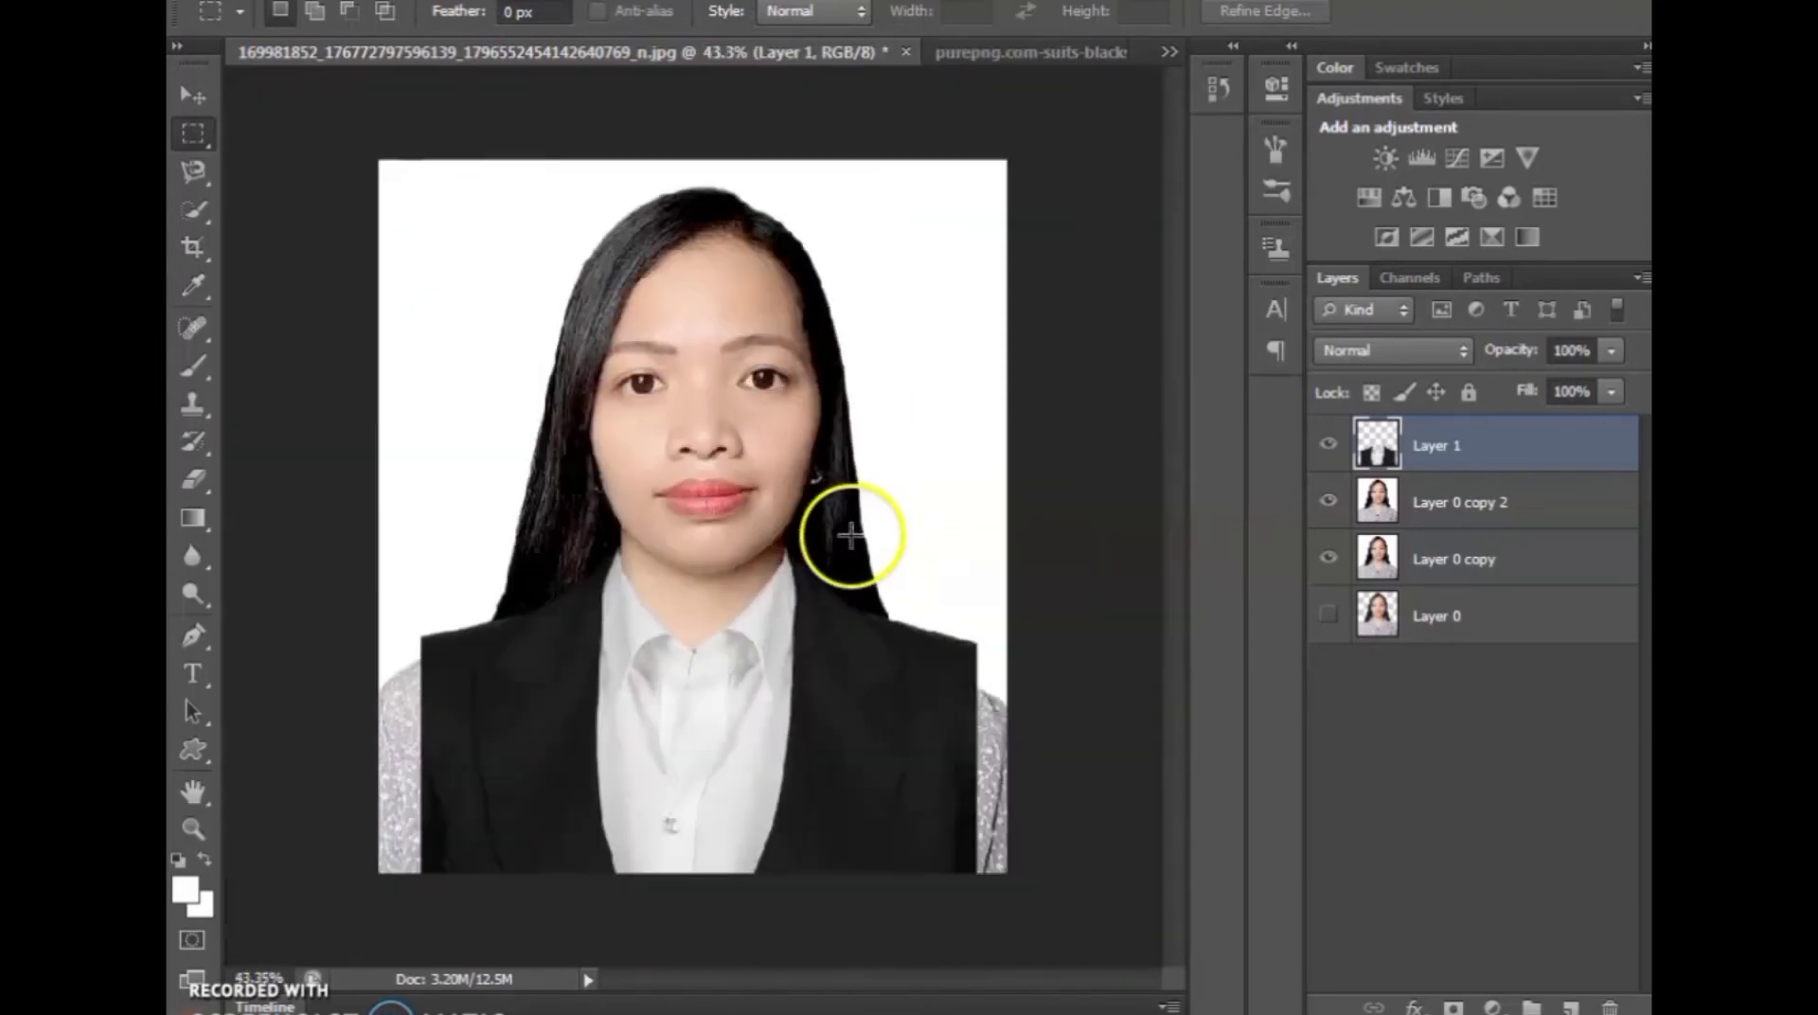
{"action": "scroll", "coordinate": [853, 532], "scroll_direction": "down", "scroll_amount": 1}
{"action": "key", "text": "ctrl+t"}
{"action": "left_click", "coordinate": [736, 656]}
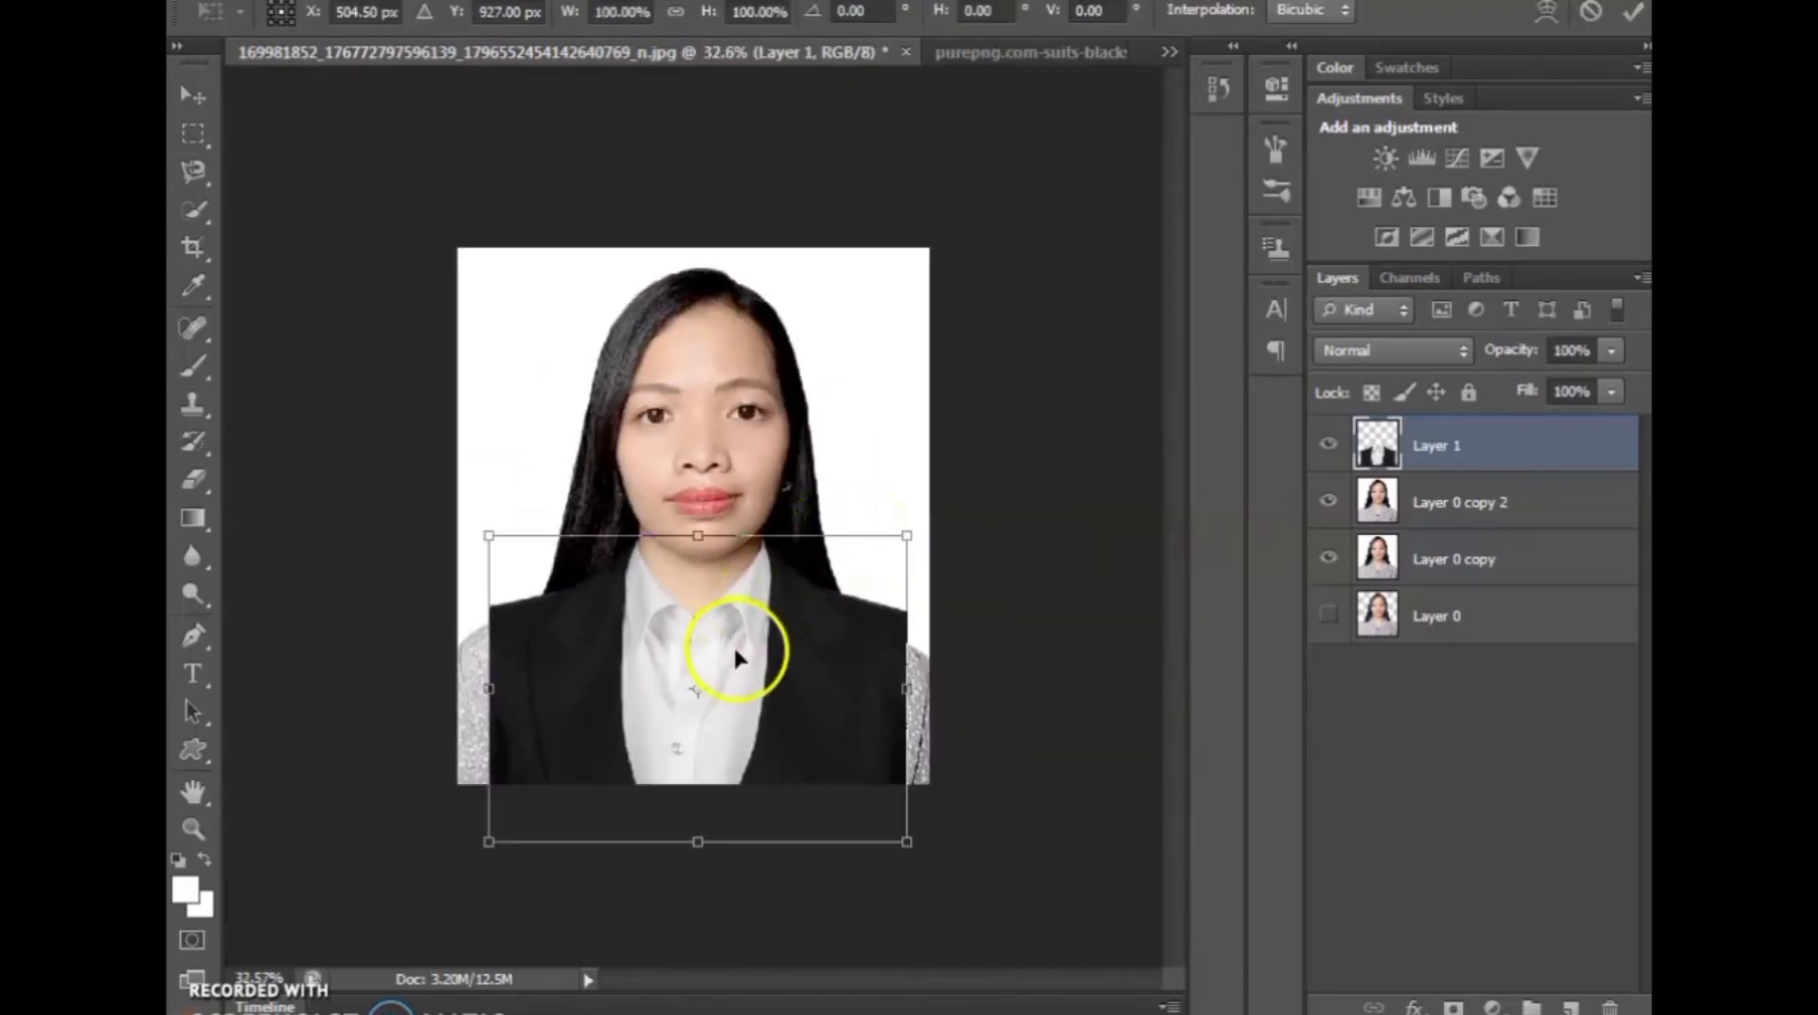
{"action": "scroll", "coordinate": [720, 699], "scroll_direction": "up", "scroll_amount": 1}
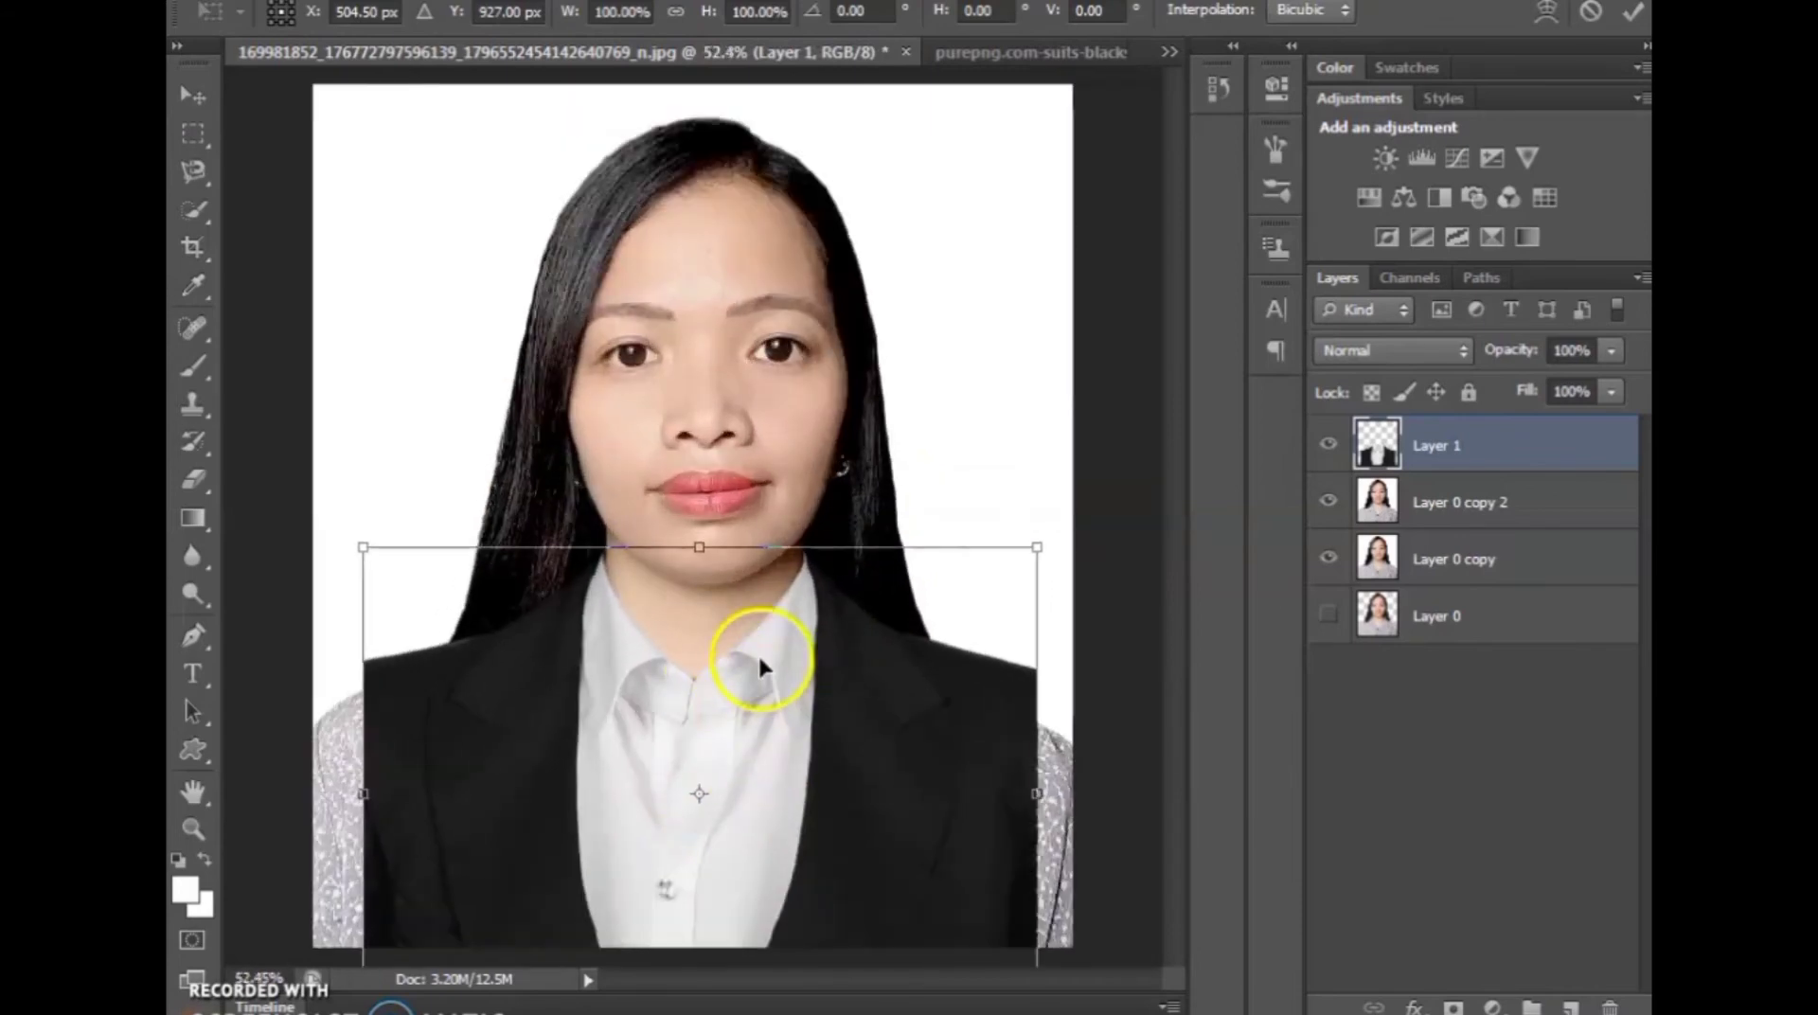
{"action": "key", "text": "Return"}
{"action": "key", "text": "ctrl+minus"}
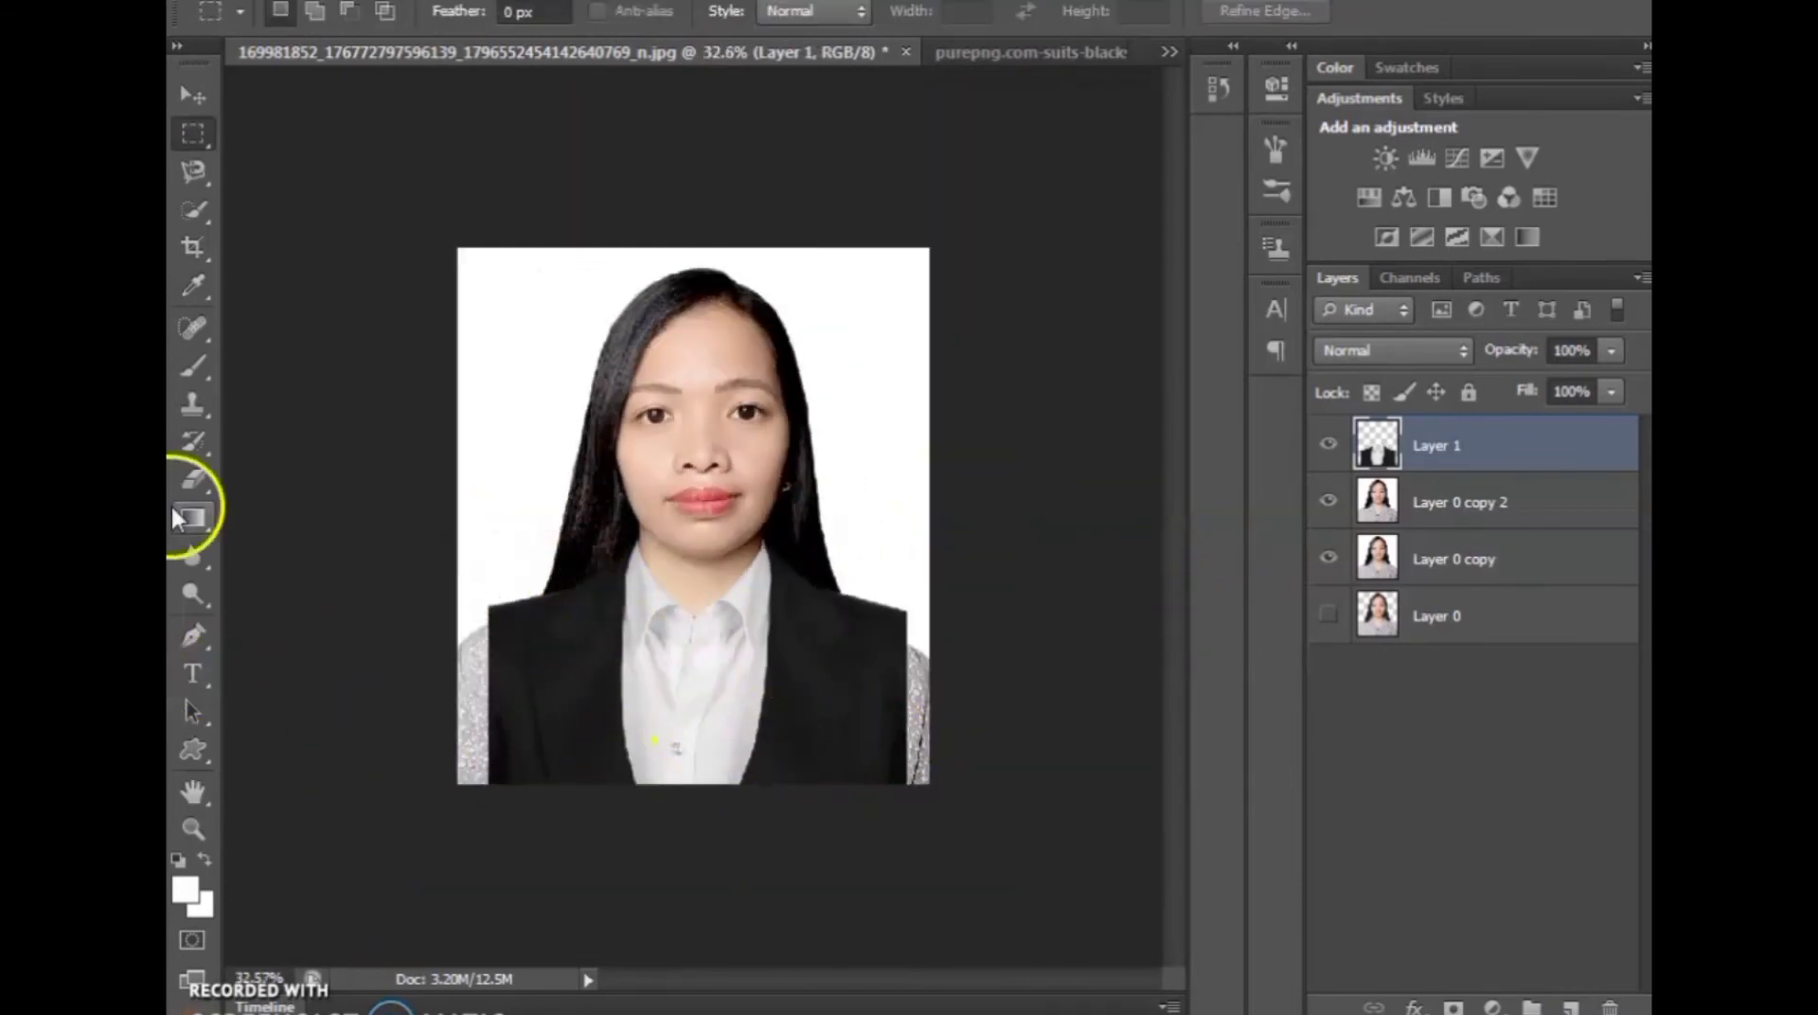
{"action": "key", "text": "ctrl+0"}
- Crop the portrait's left and right edges inward
{"action": "left_click", "coordinate": [193, 247]}
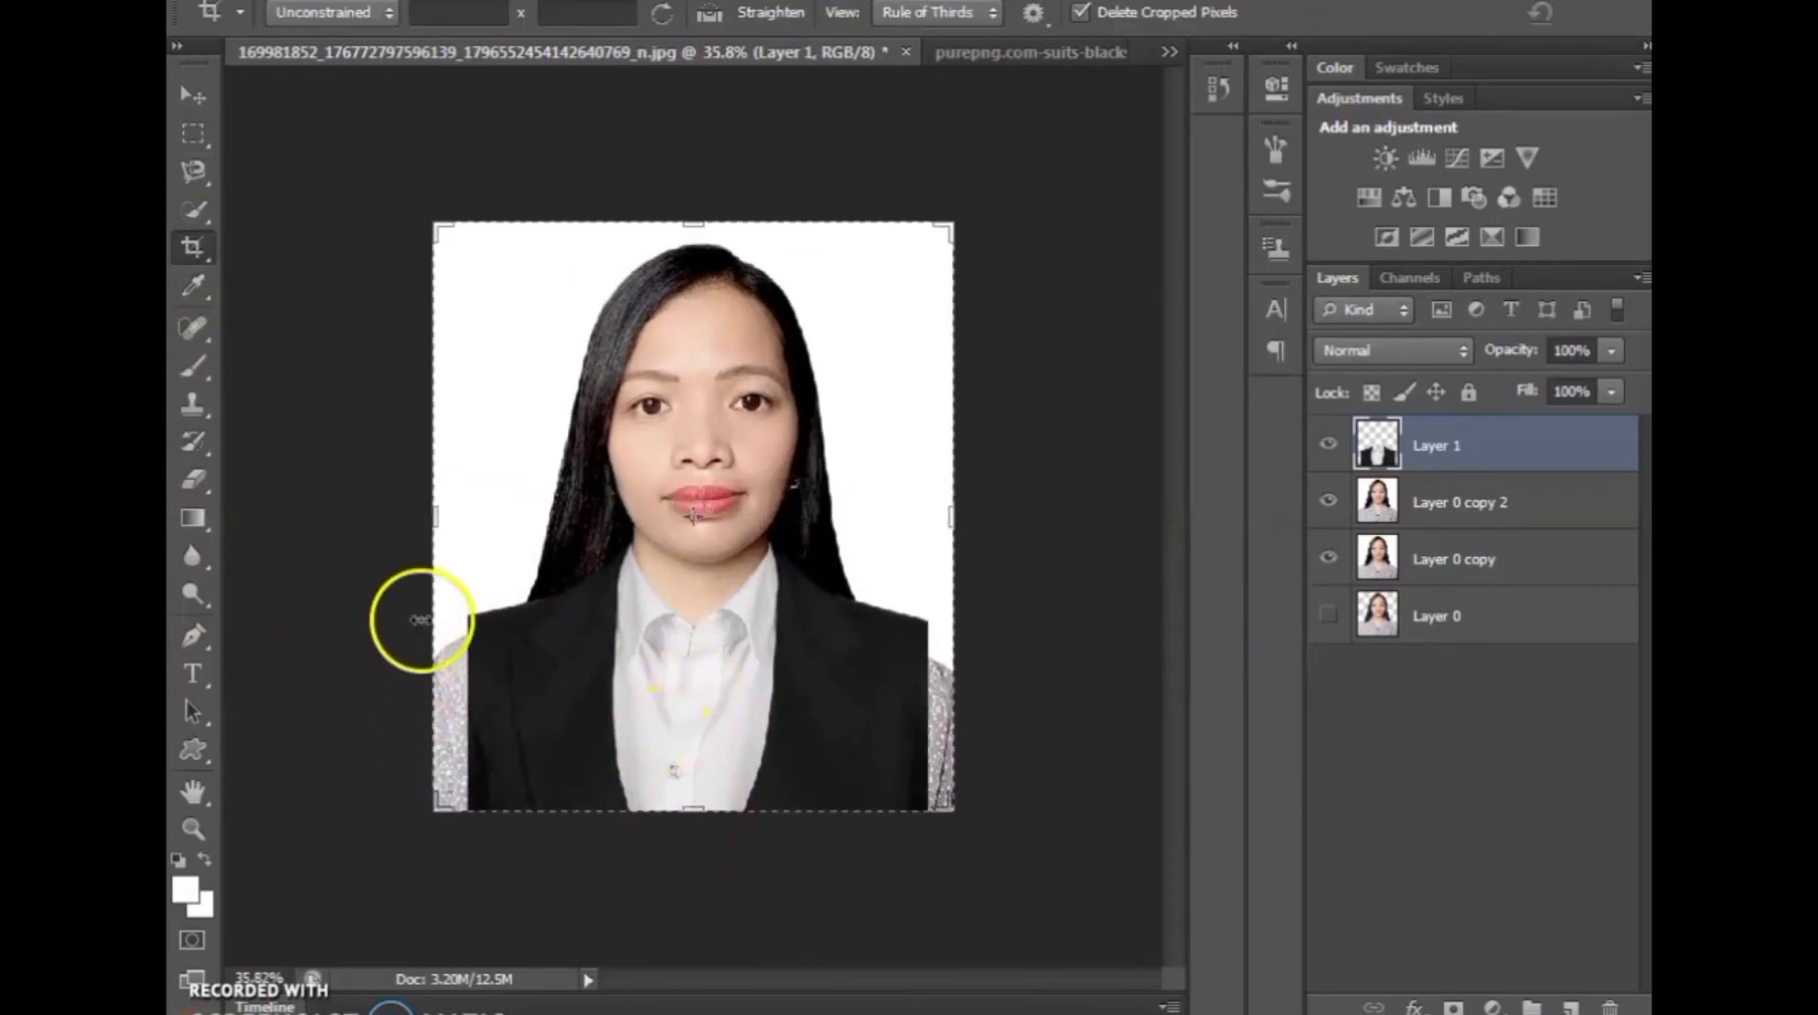
{"action": "left_click_drag", "start_coordinate": [437, 515], "coordinate": [453, 515]}
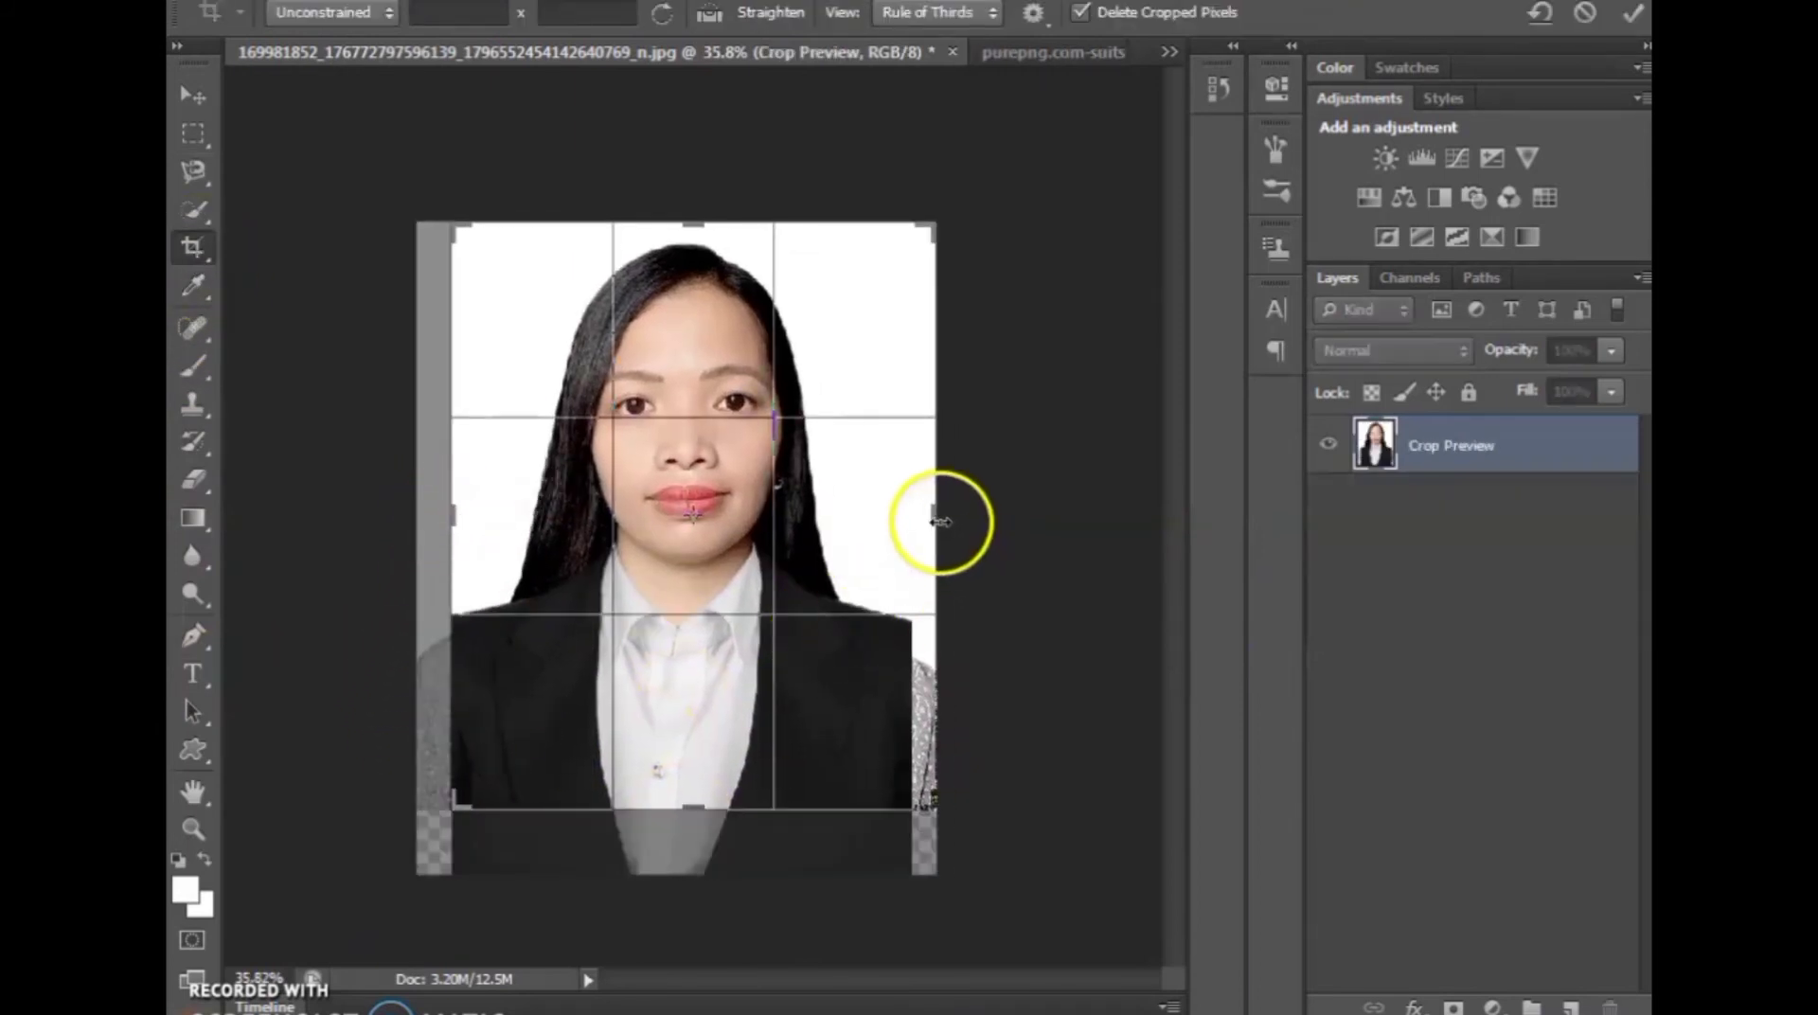
{"action": "left_click_drag", "start_coordinate": [929, 518], "coordinate": [923, 527]}
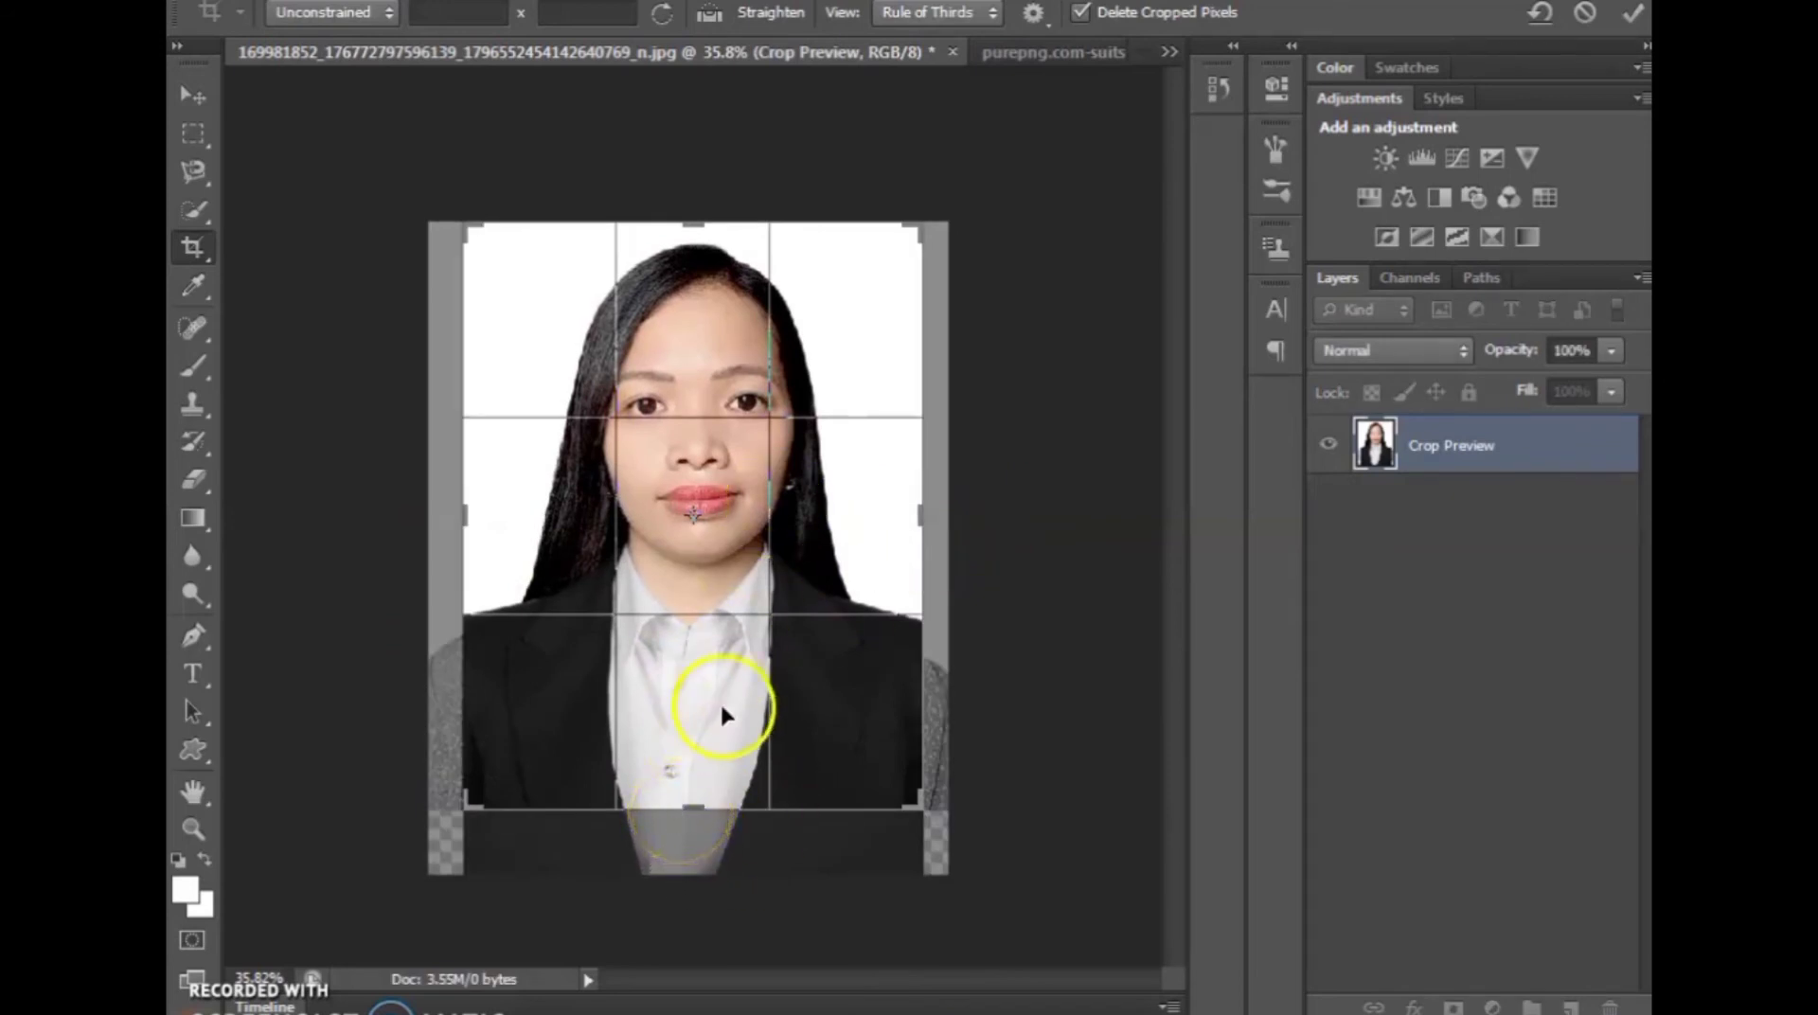
{"action": "key", "text": "Return"}
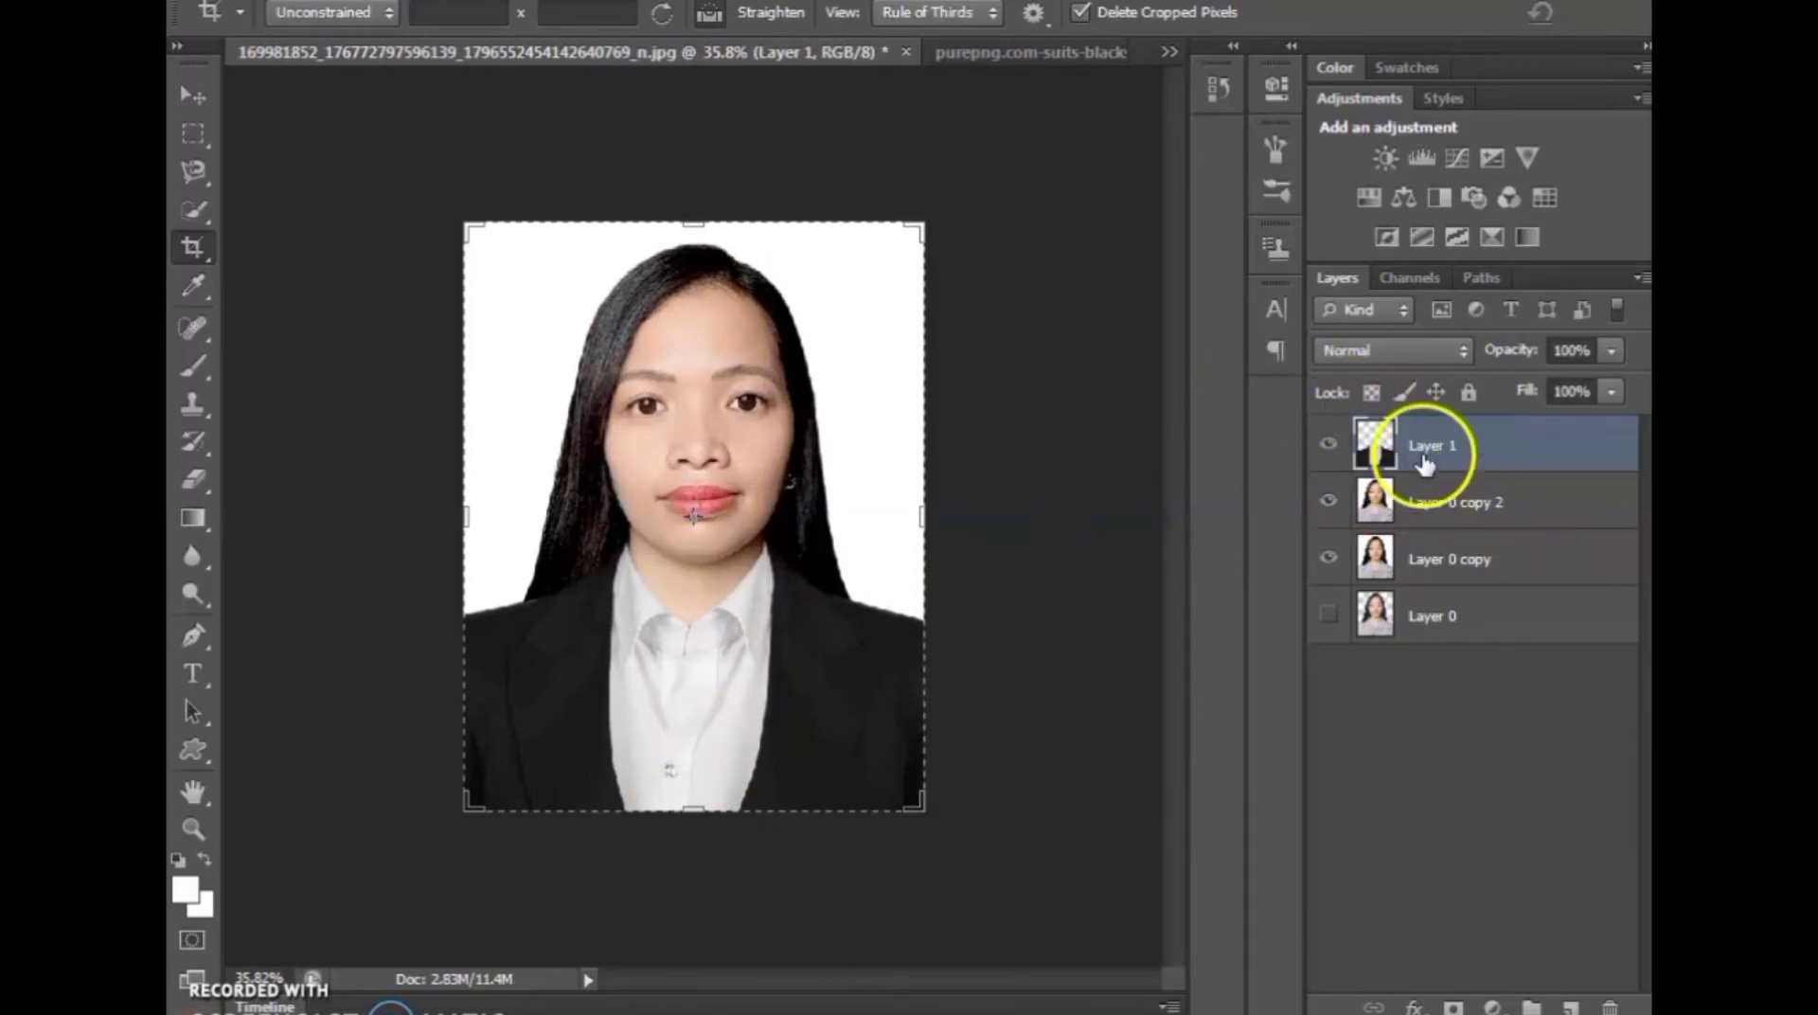
- Try stretching the suit downward, then restore its original height and commit
{"action": "key", "text": "ctrl+t"}
{"action": "left_click_drag", "start_coordinate": [702, 803], "coordinate": [694, 894]}
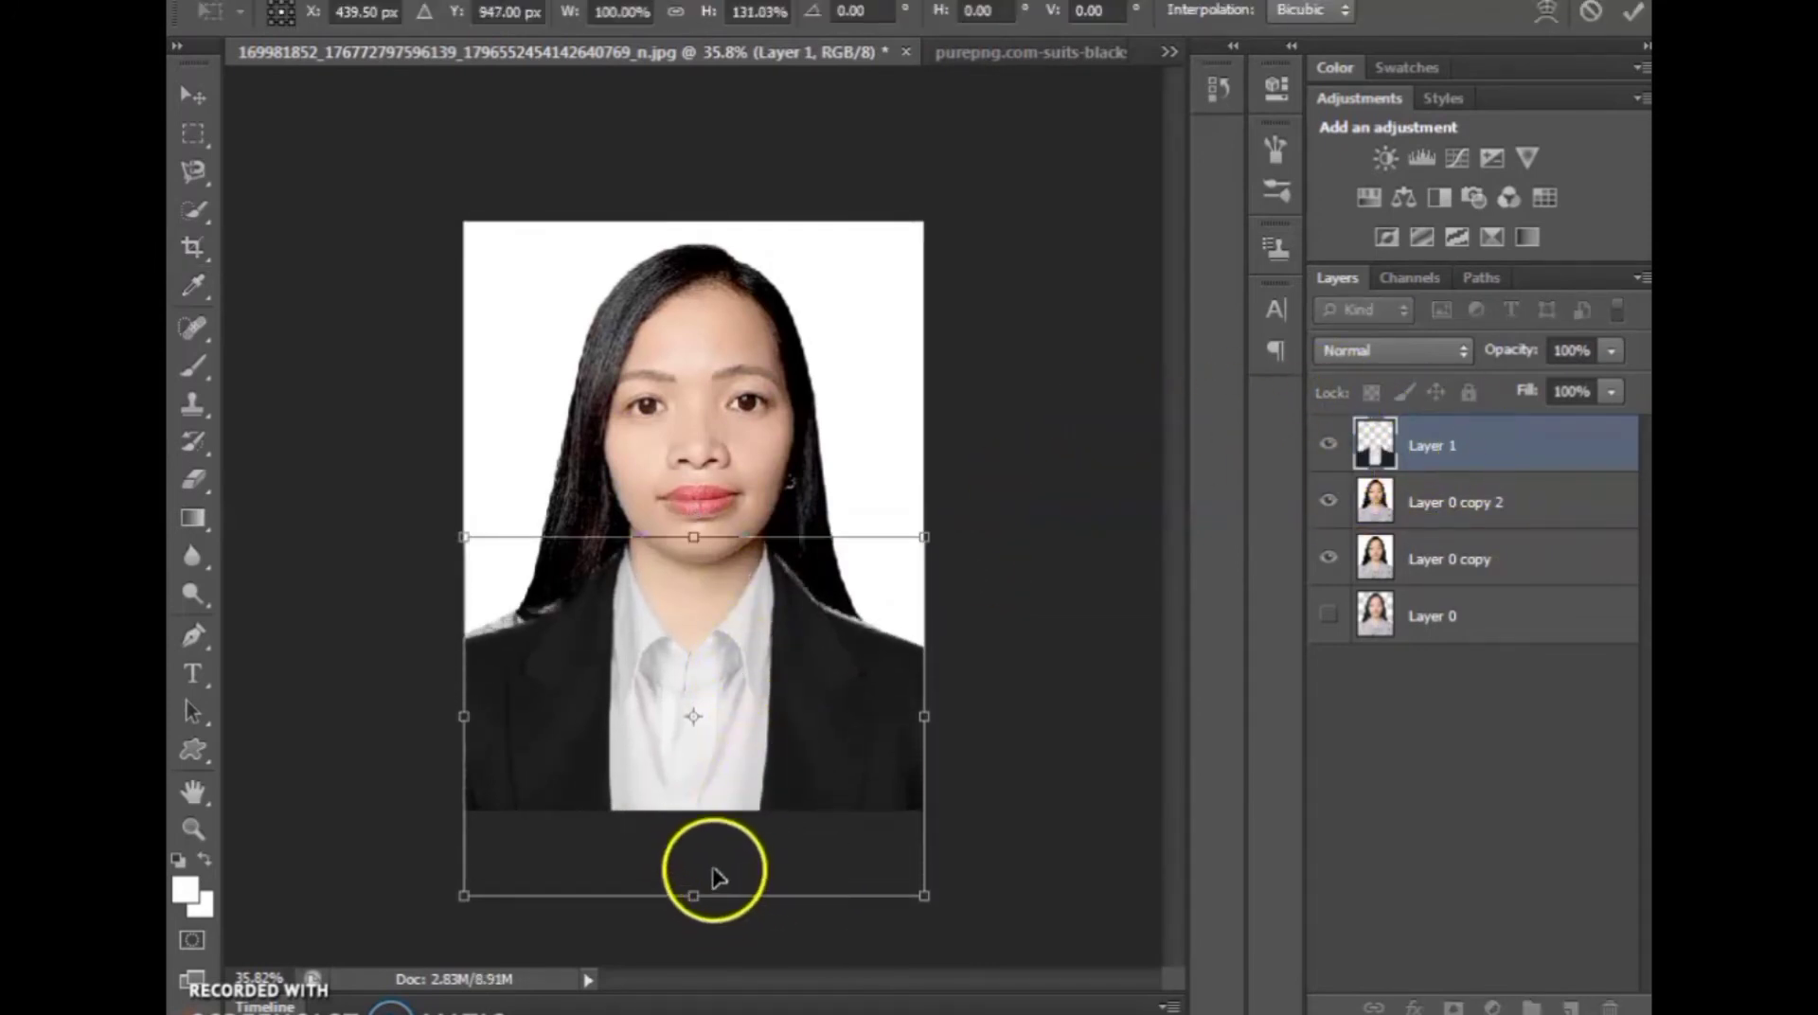
{"action": "left_click_drag", "start_coordinate": [698, 893], "coordinate": [717, 813]}
{"action": "scroll", "coordinate": [696, 738], "scroll_direction": "up", "scroll_amount": 2}
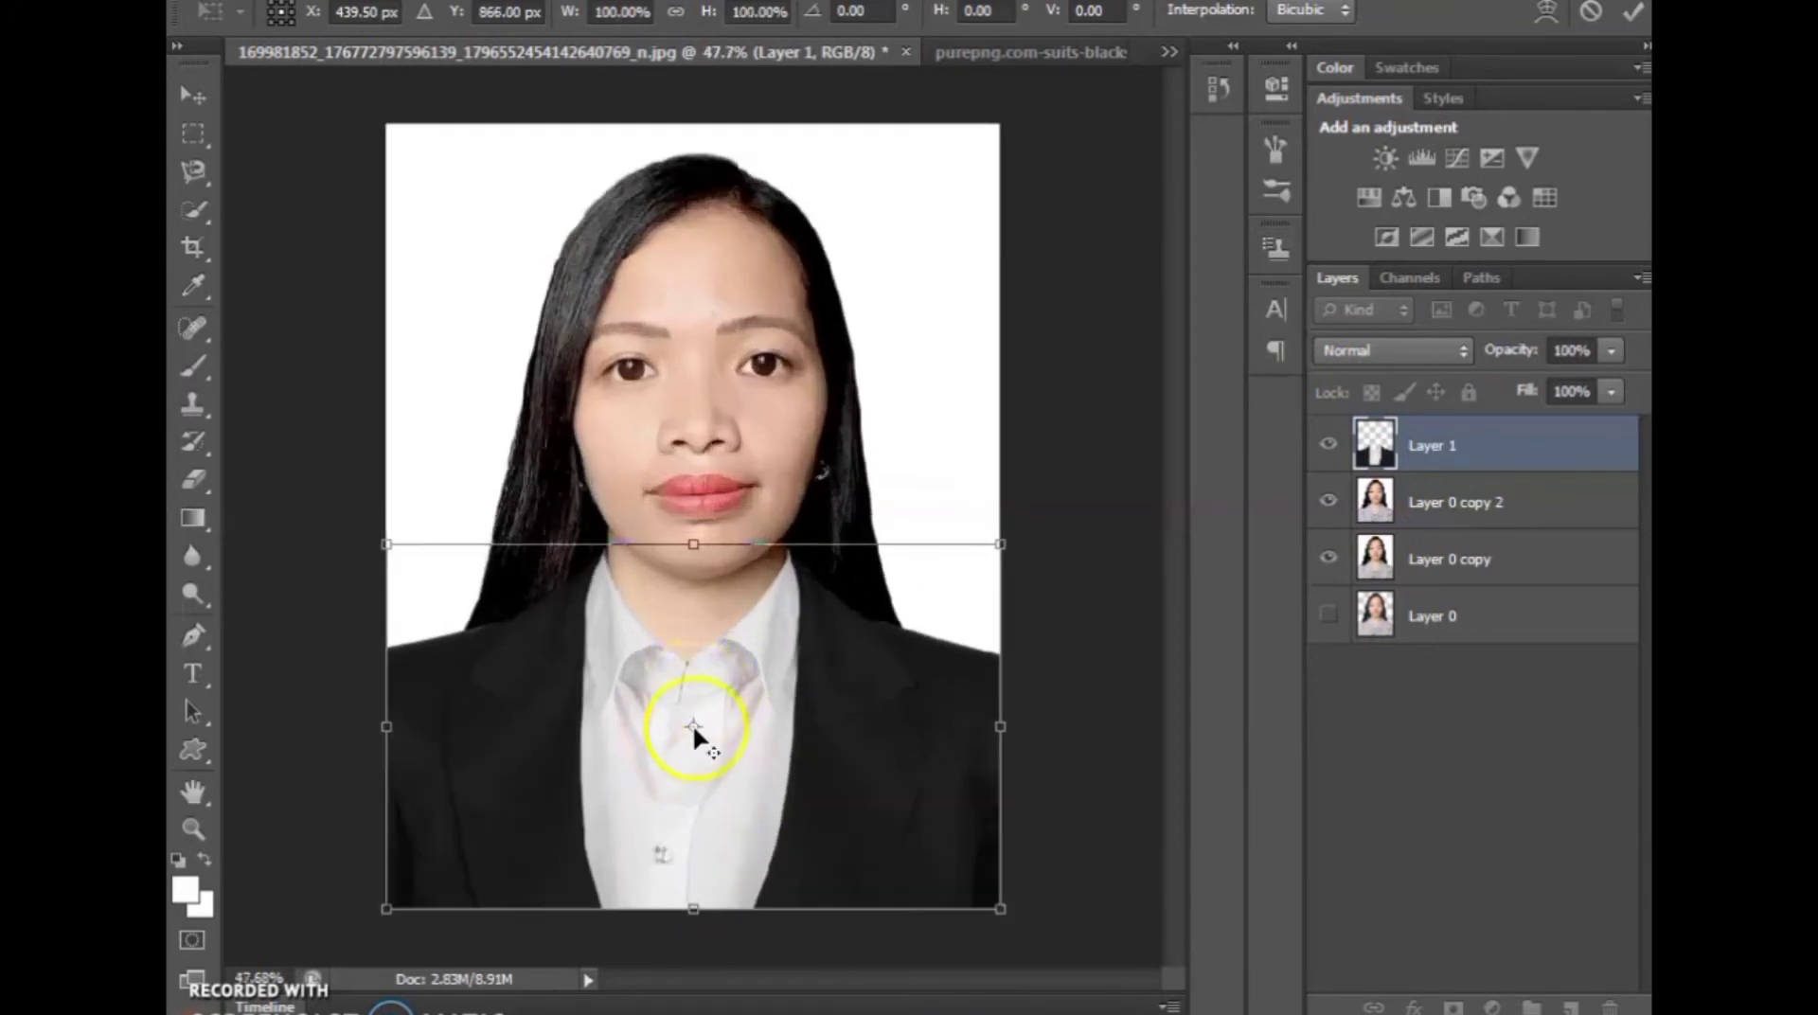
{"action": "key", "text": "Return"}
- Crop the bottom of the portrait so no original sleeves show, then review the result
{"action": "key", "text": "c"}
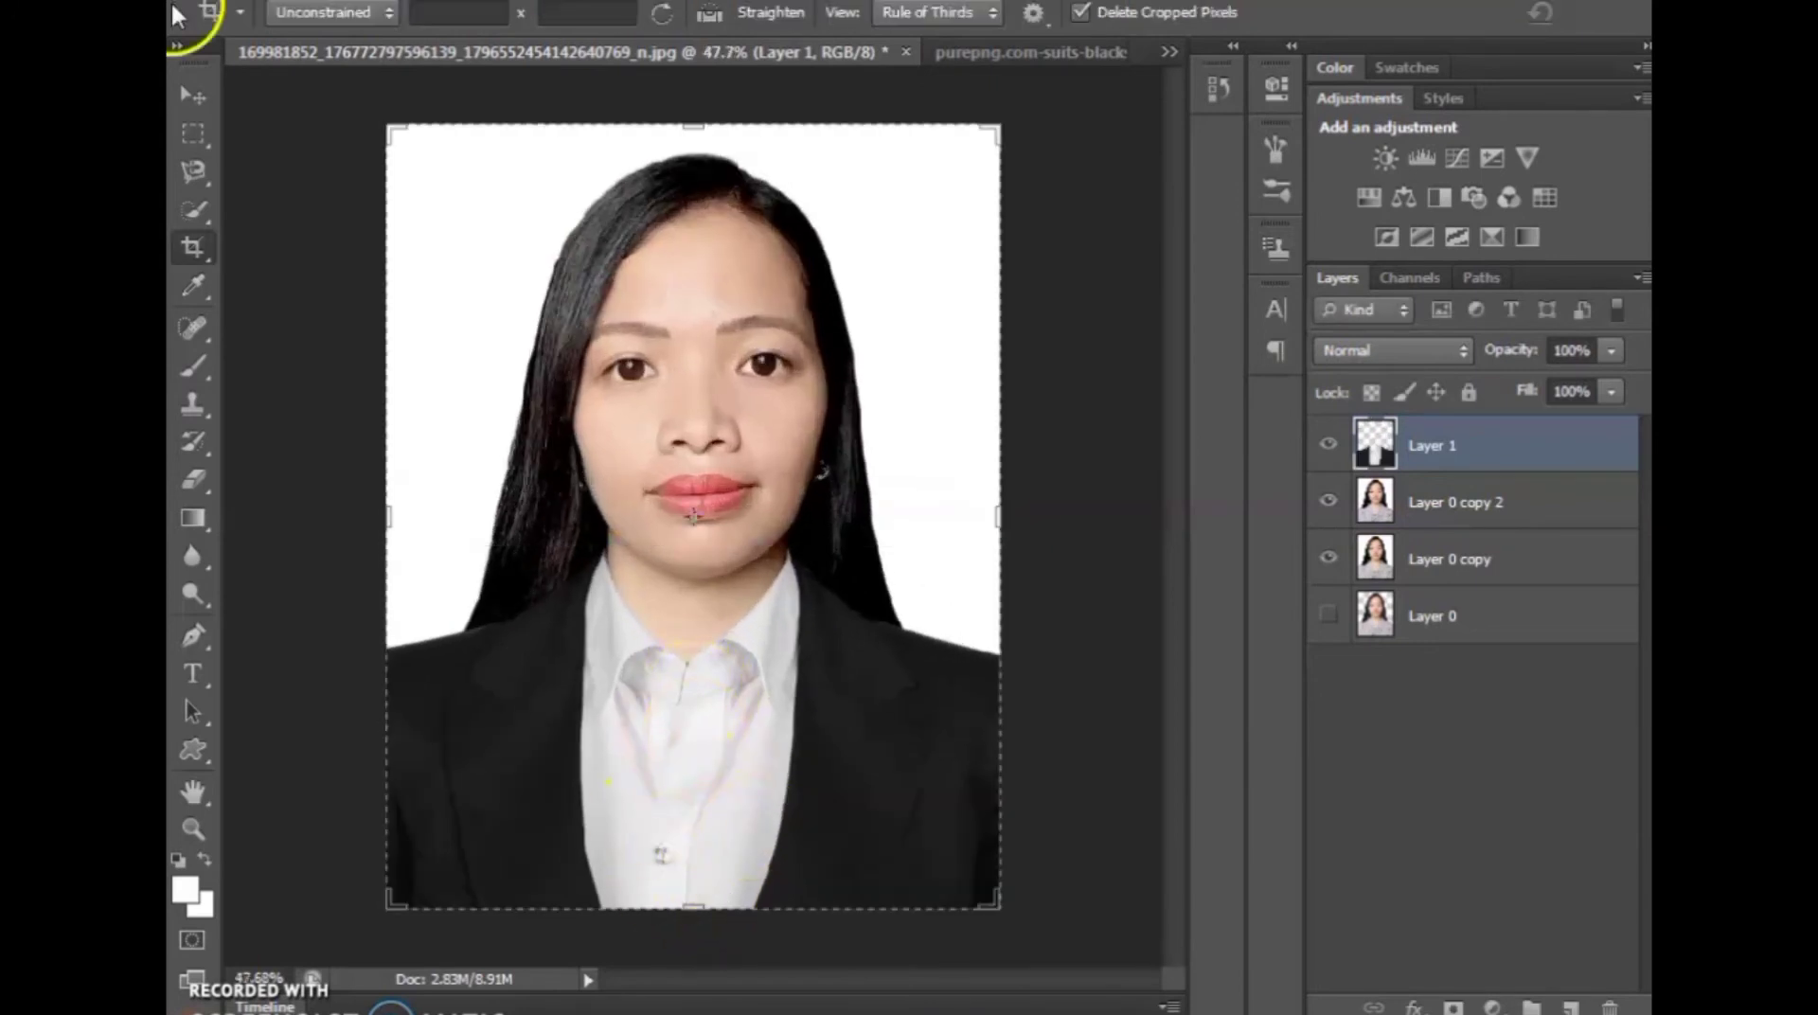
{"action": "left_click_drag", "start_coordinate": [692, 909], "coordinate": [691, 871]}
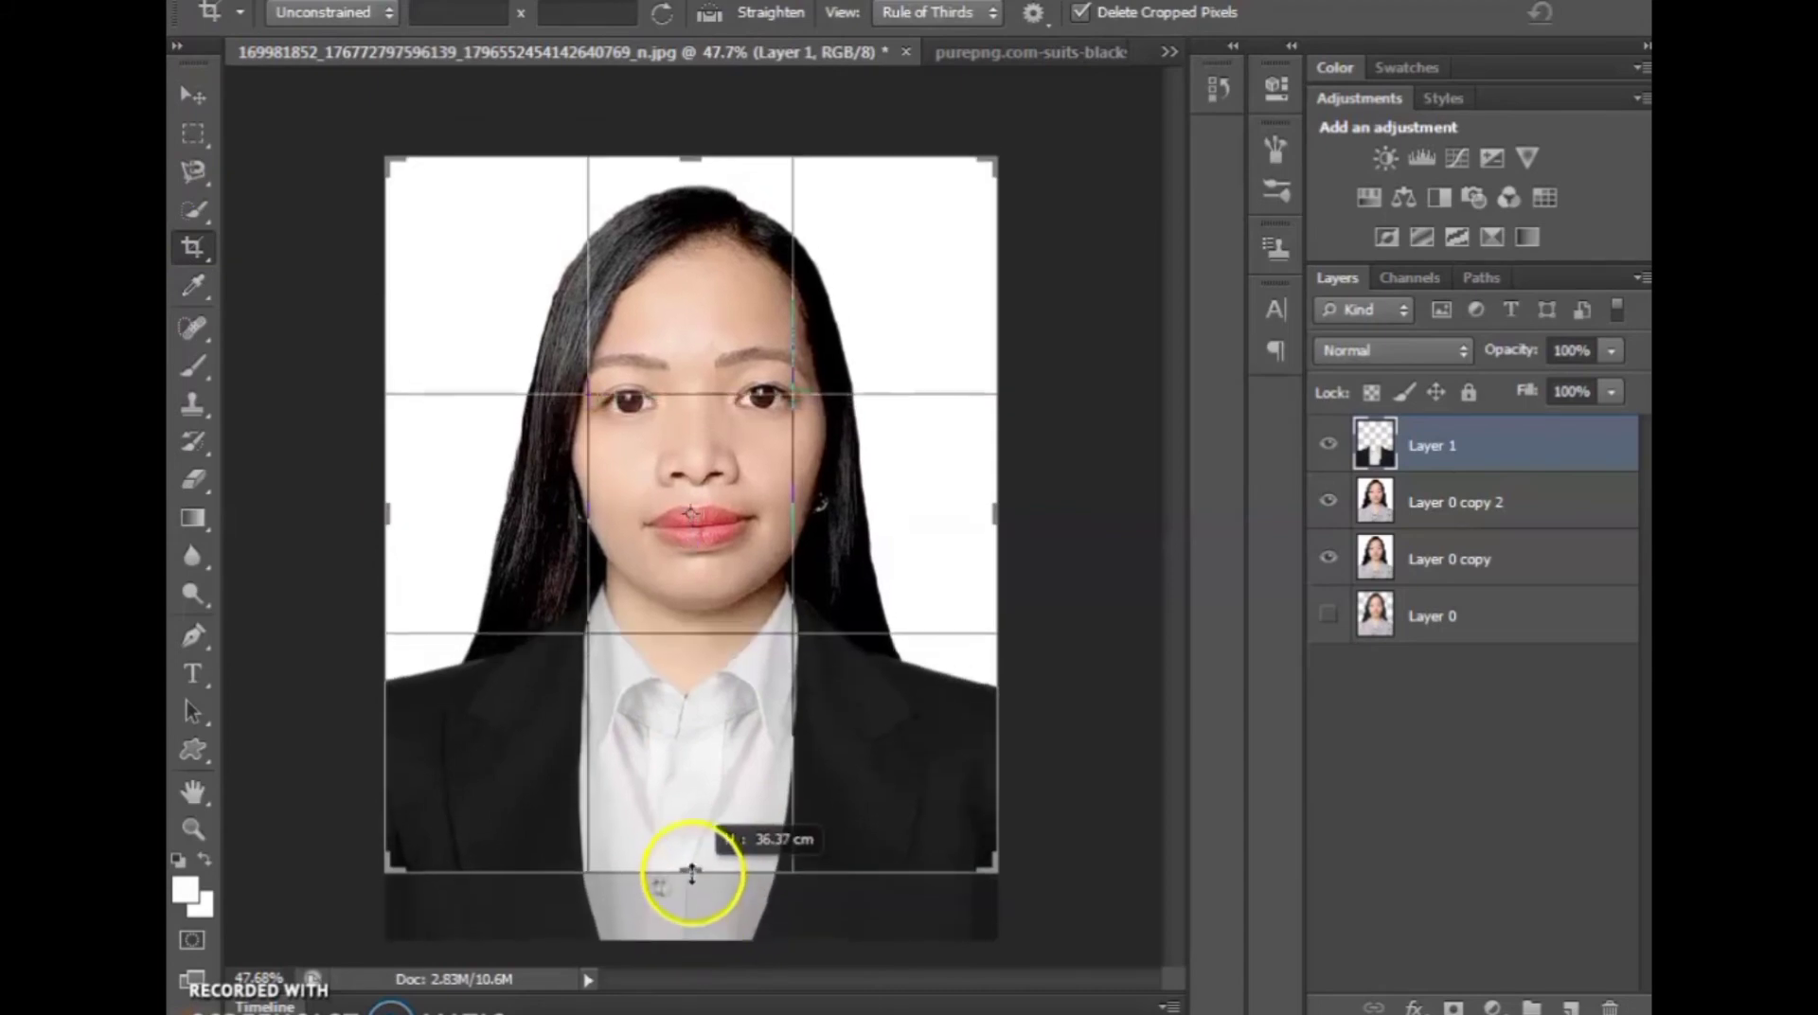
{"action": "key", "text": "Return"}
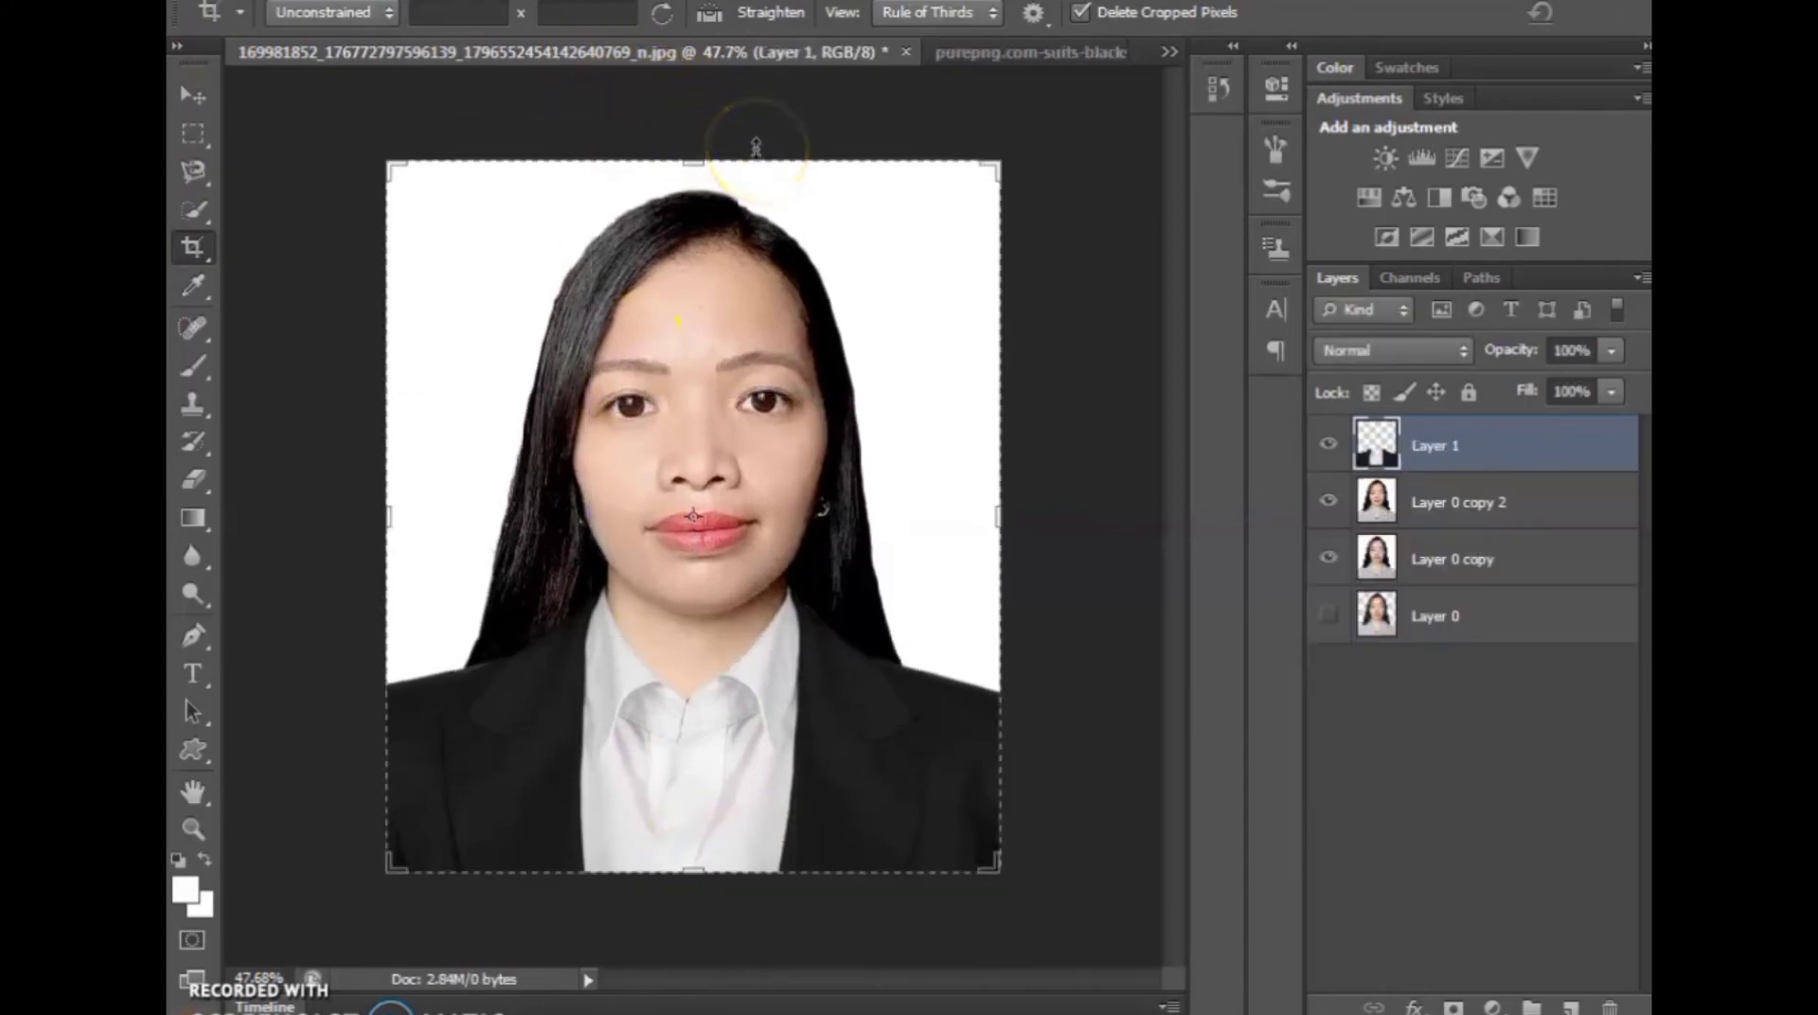
{"action": "key", "text": "ctrl+minus"}
{"action": "key", "text": "ctrl+minus"}
{"action": "key", "text": "ctrl+minus"}
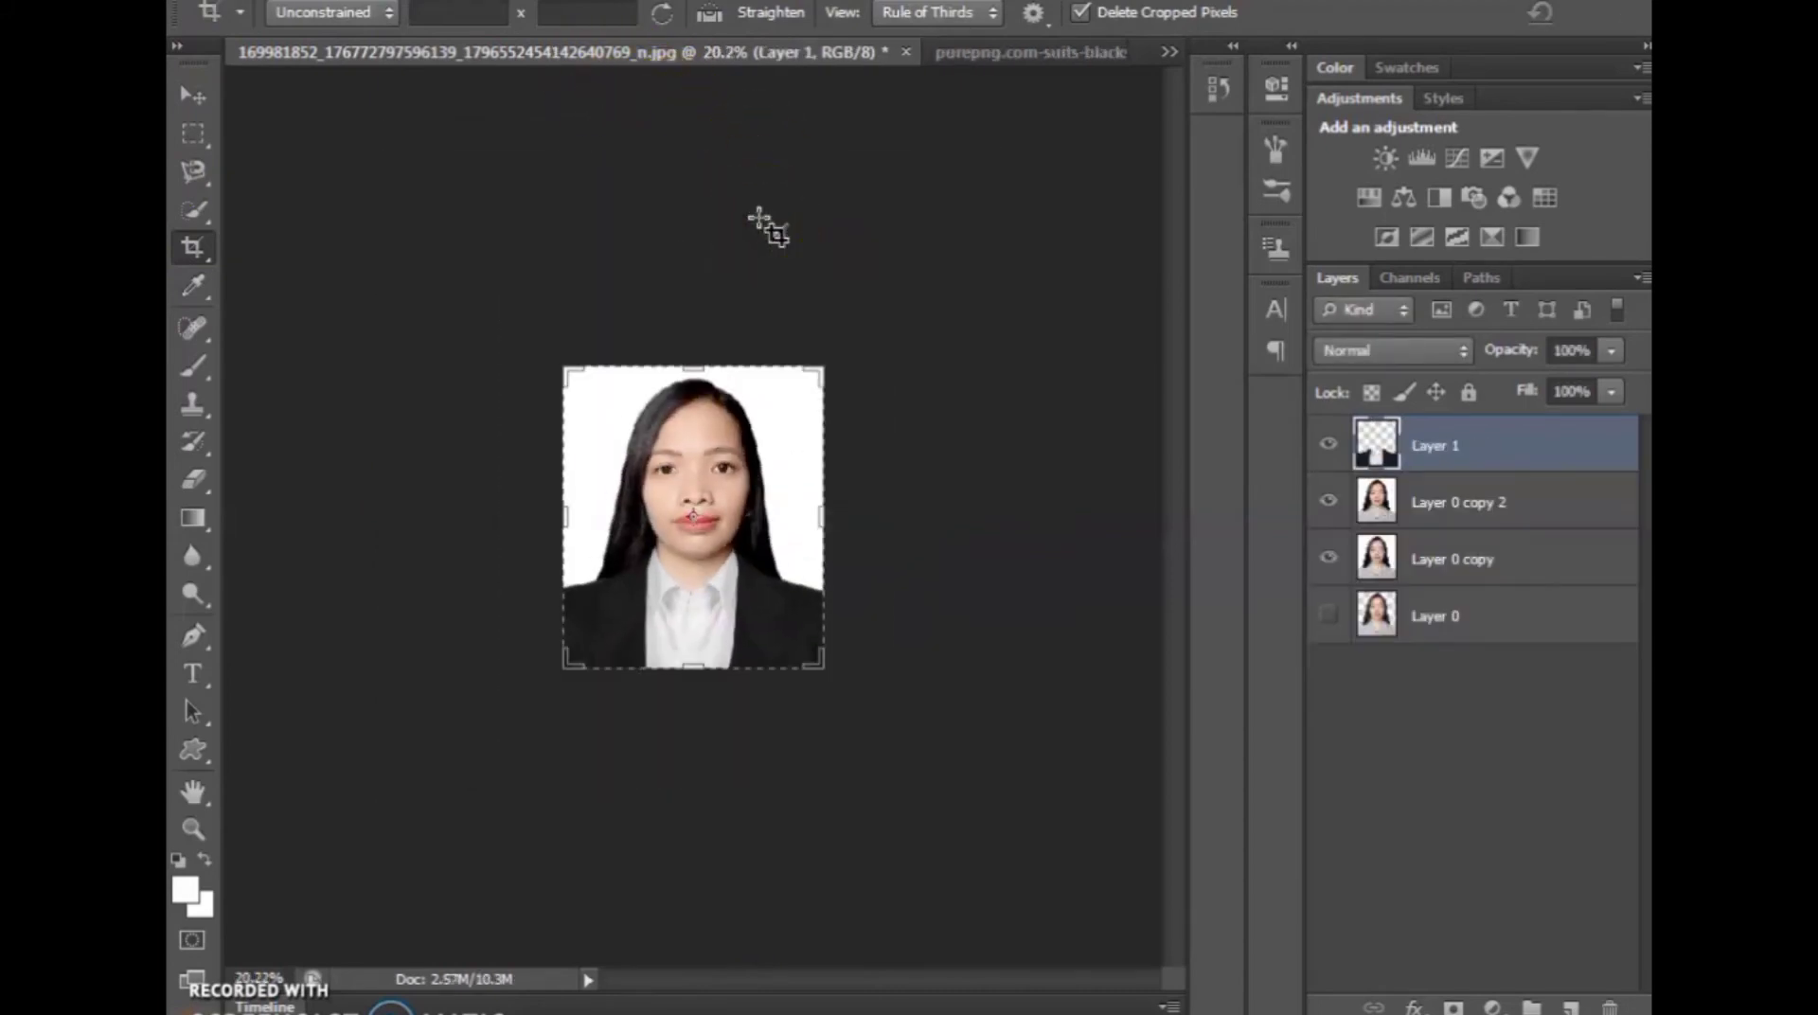
{"action": "key", "text": "ctrl+minus"}
{"action": "key", "text": "ctrl+plus"}
{"action": "key", "text": "ctrl+plus"}
{"action": "key", "text": "ctrl+plus"}
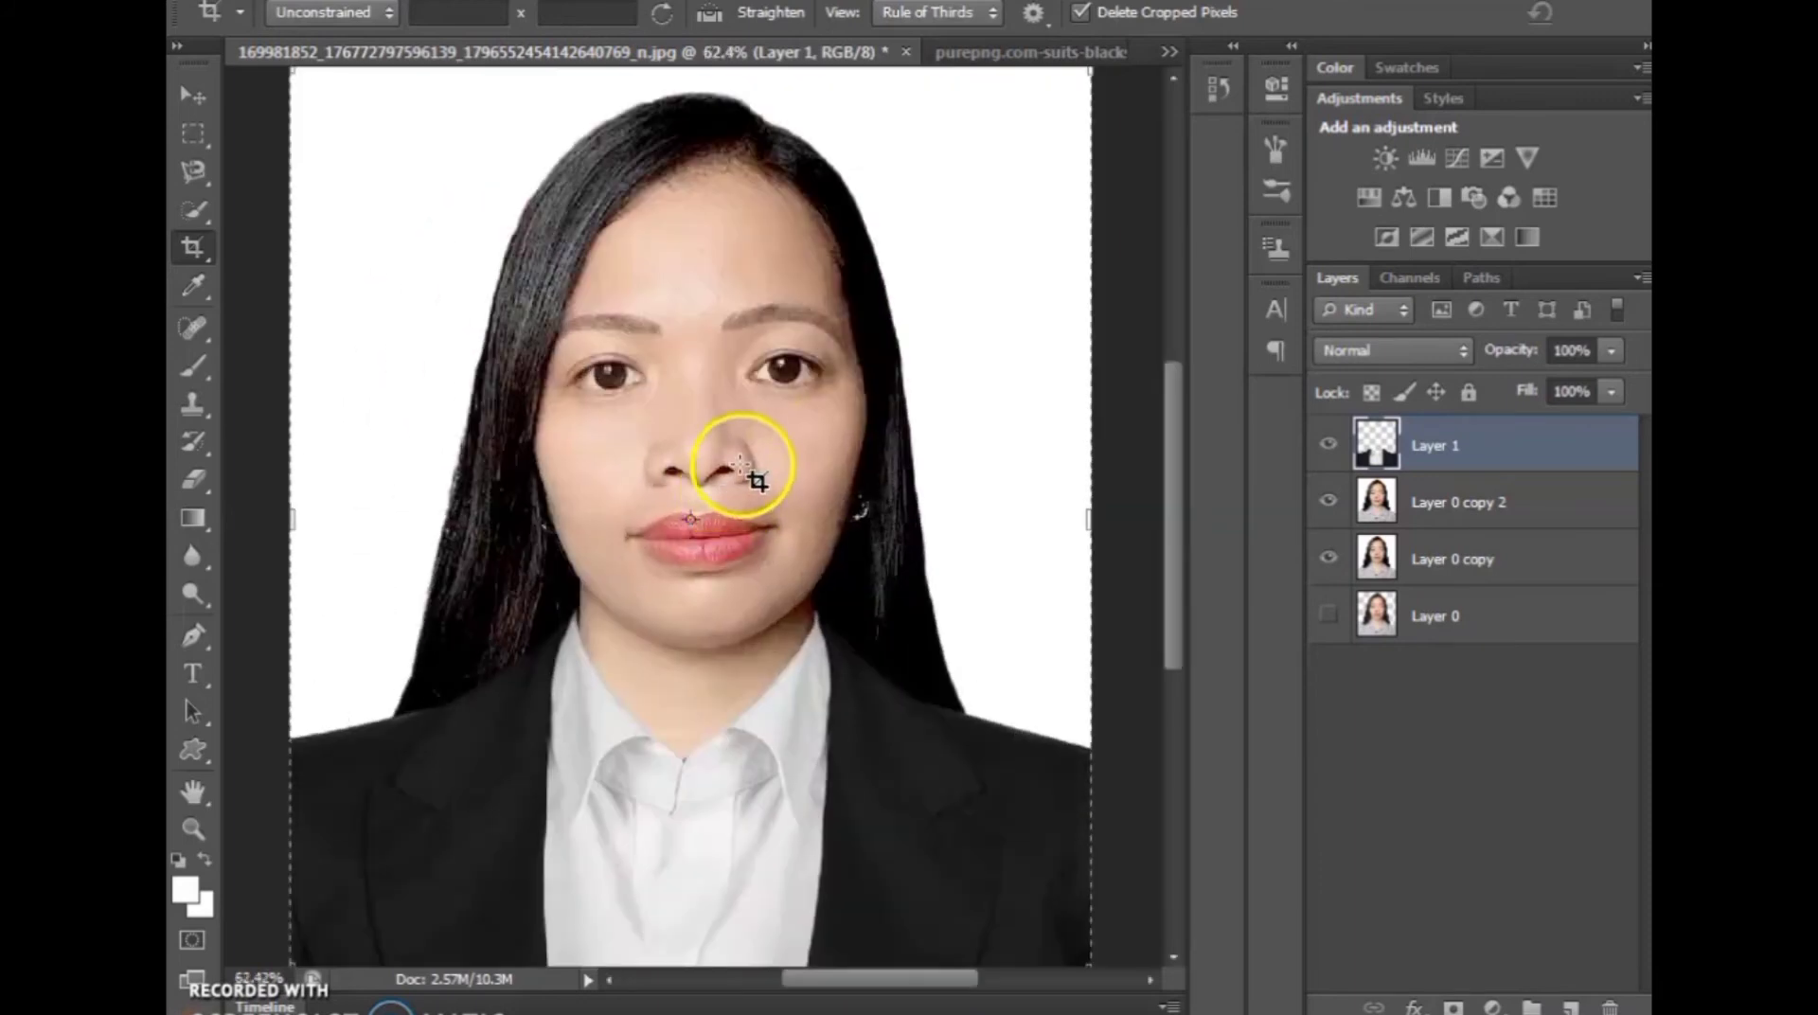
{"action": "key", "text": "ctrl+minus"}
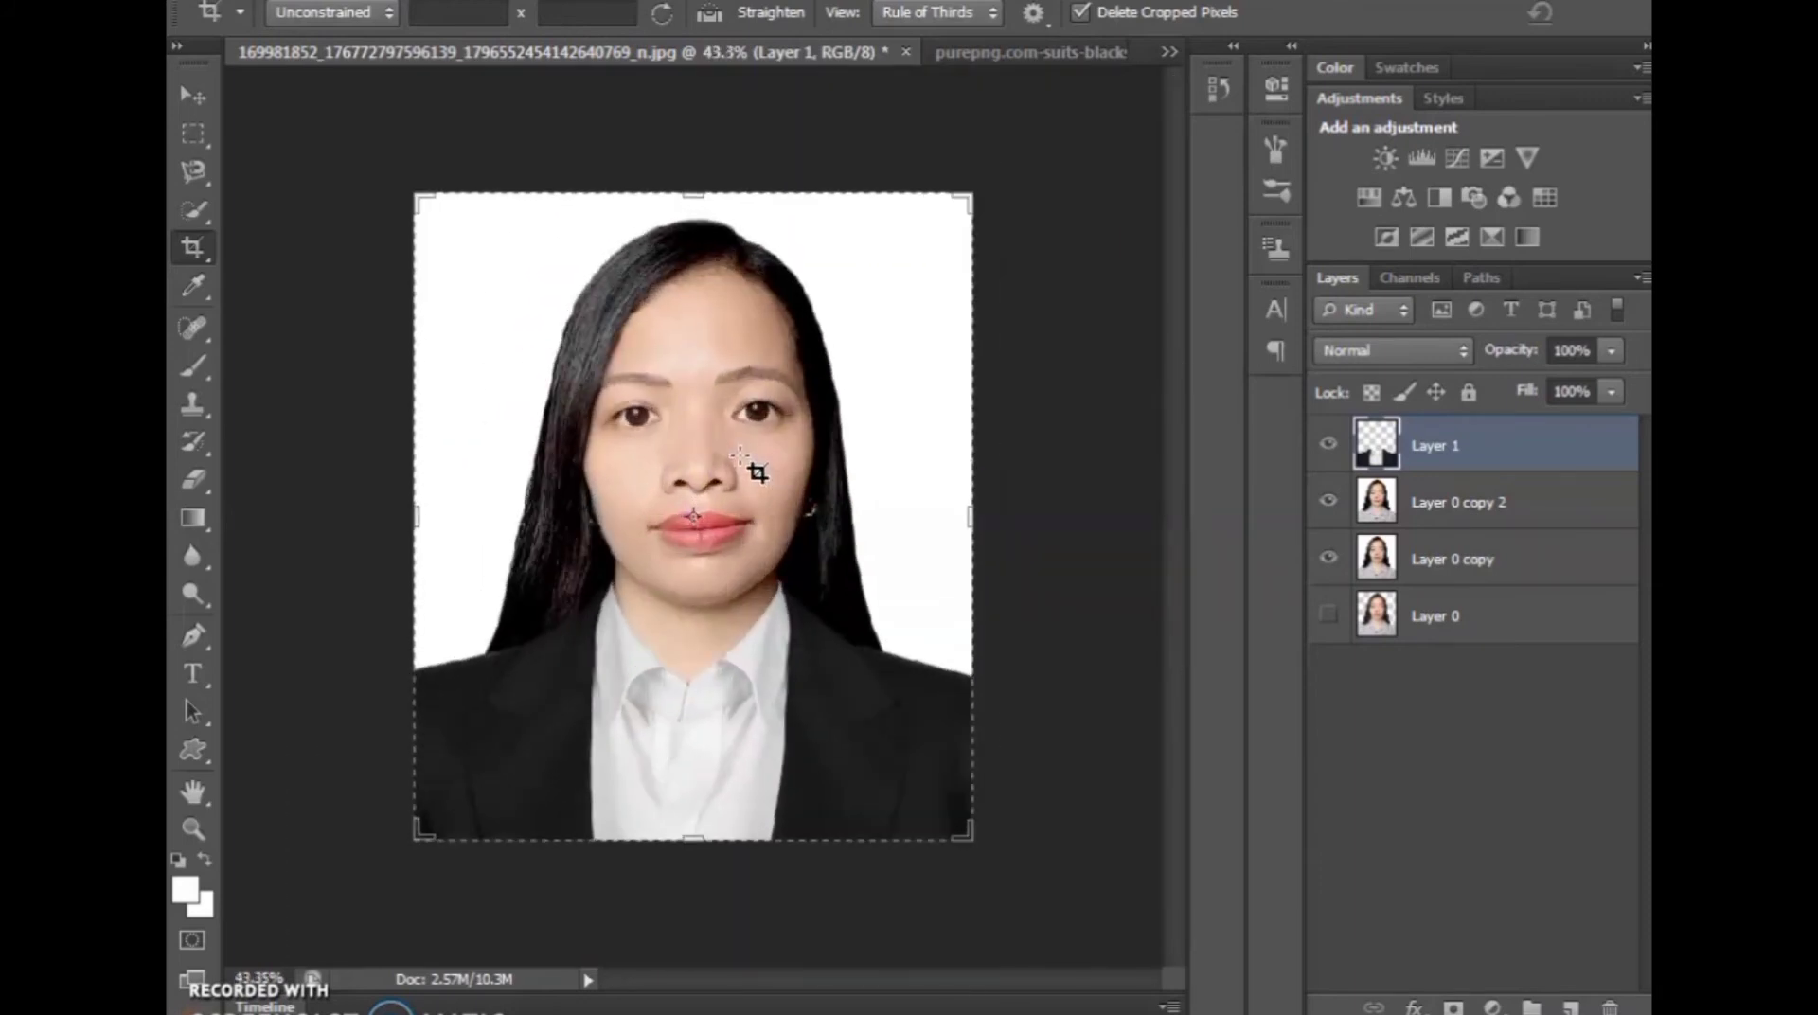
{"action": "scroll", "coordinate": [784, 423], "scroll_direction": "up", "scroll_amount": 2}
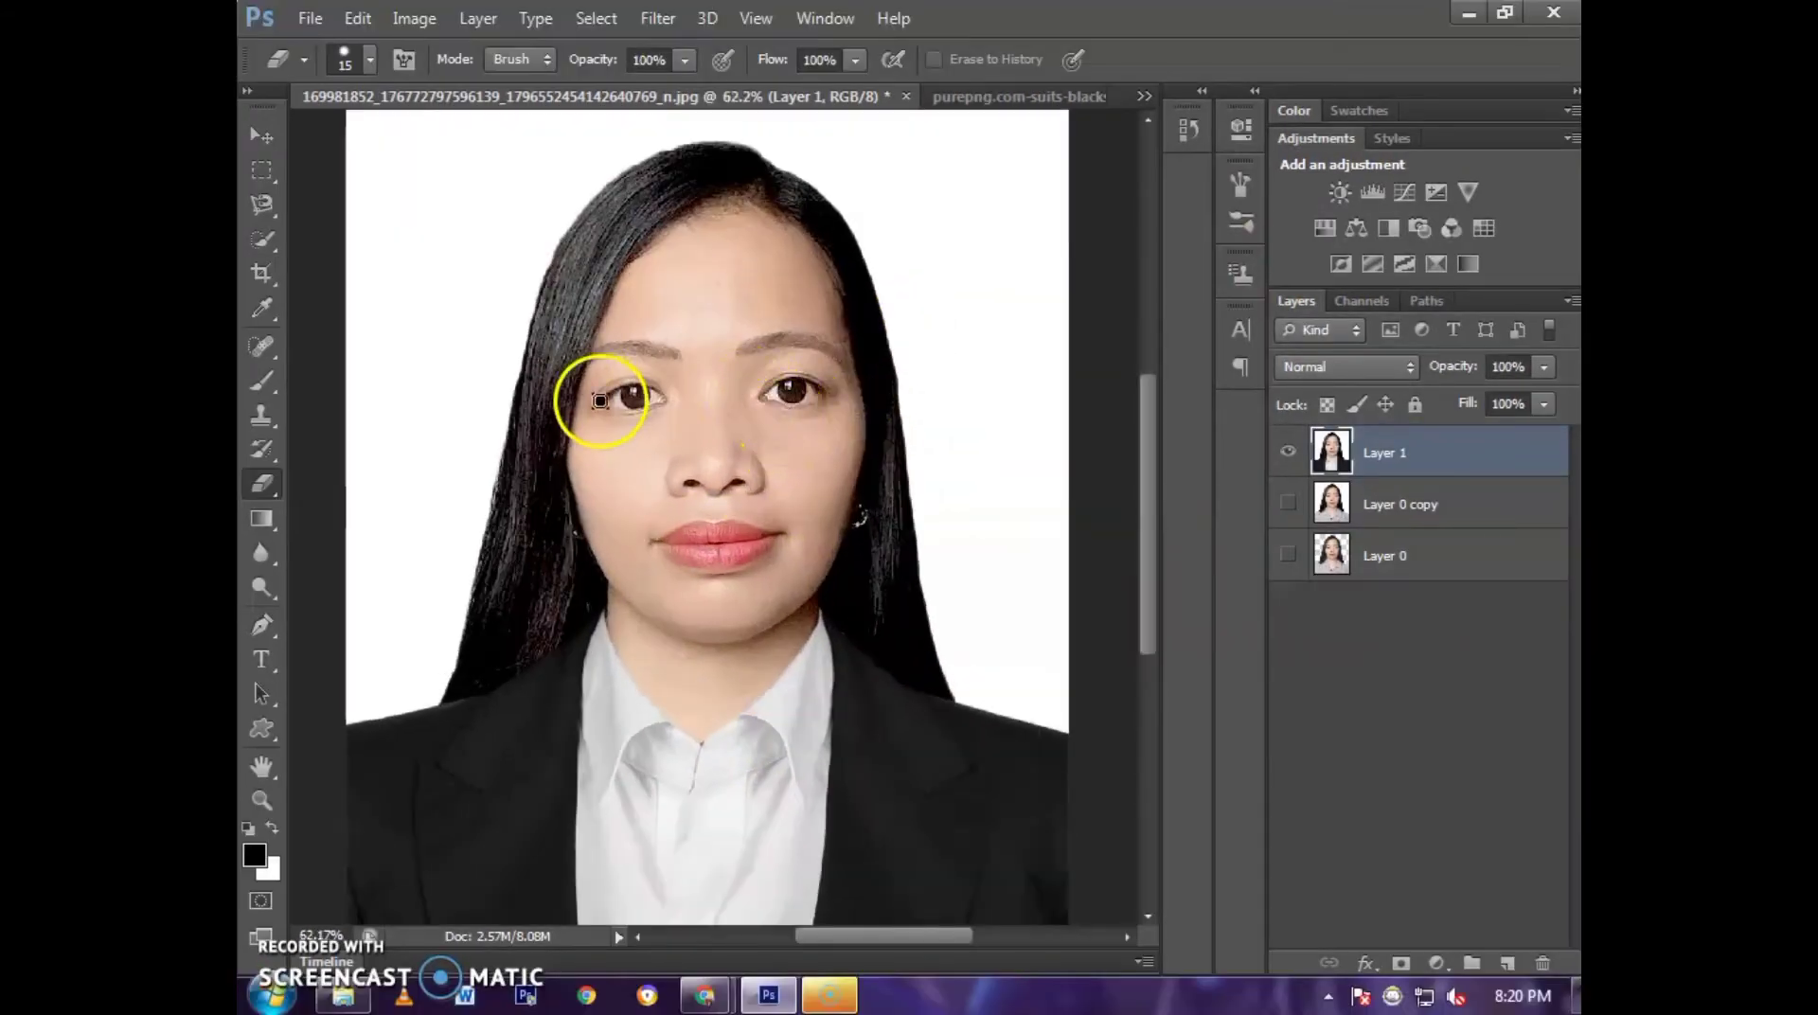
{"action": "scroll", "coordinate": [796, 467], "scroll_direction": "down", "scroll_amount": 2}
{"action": "scroll", "coordinate": [797, 467], "scroll_direction": "up", "scroll_amount": 2}
{"action": "scroll", "coordinate": [799, 464], "scroll_direction": "down", "scroll_amount": 1}
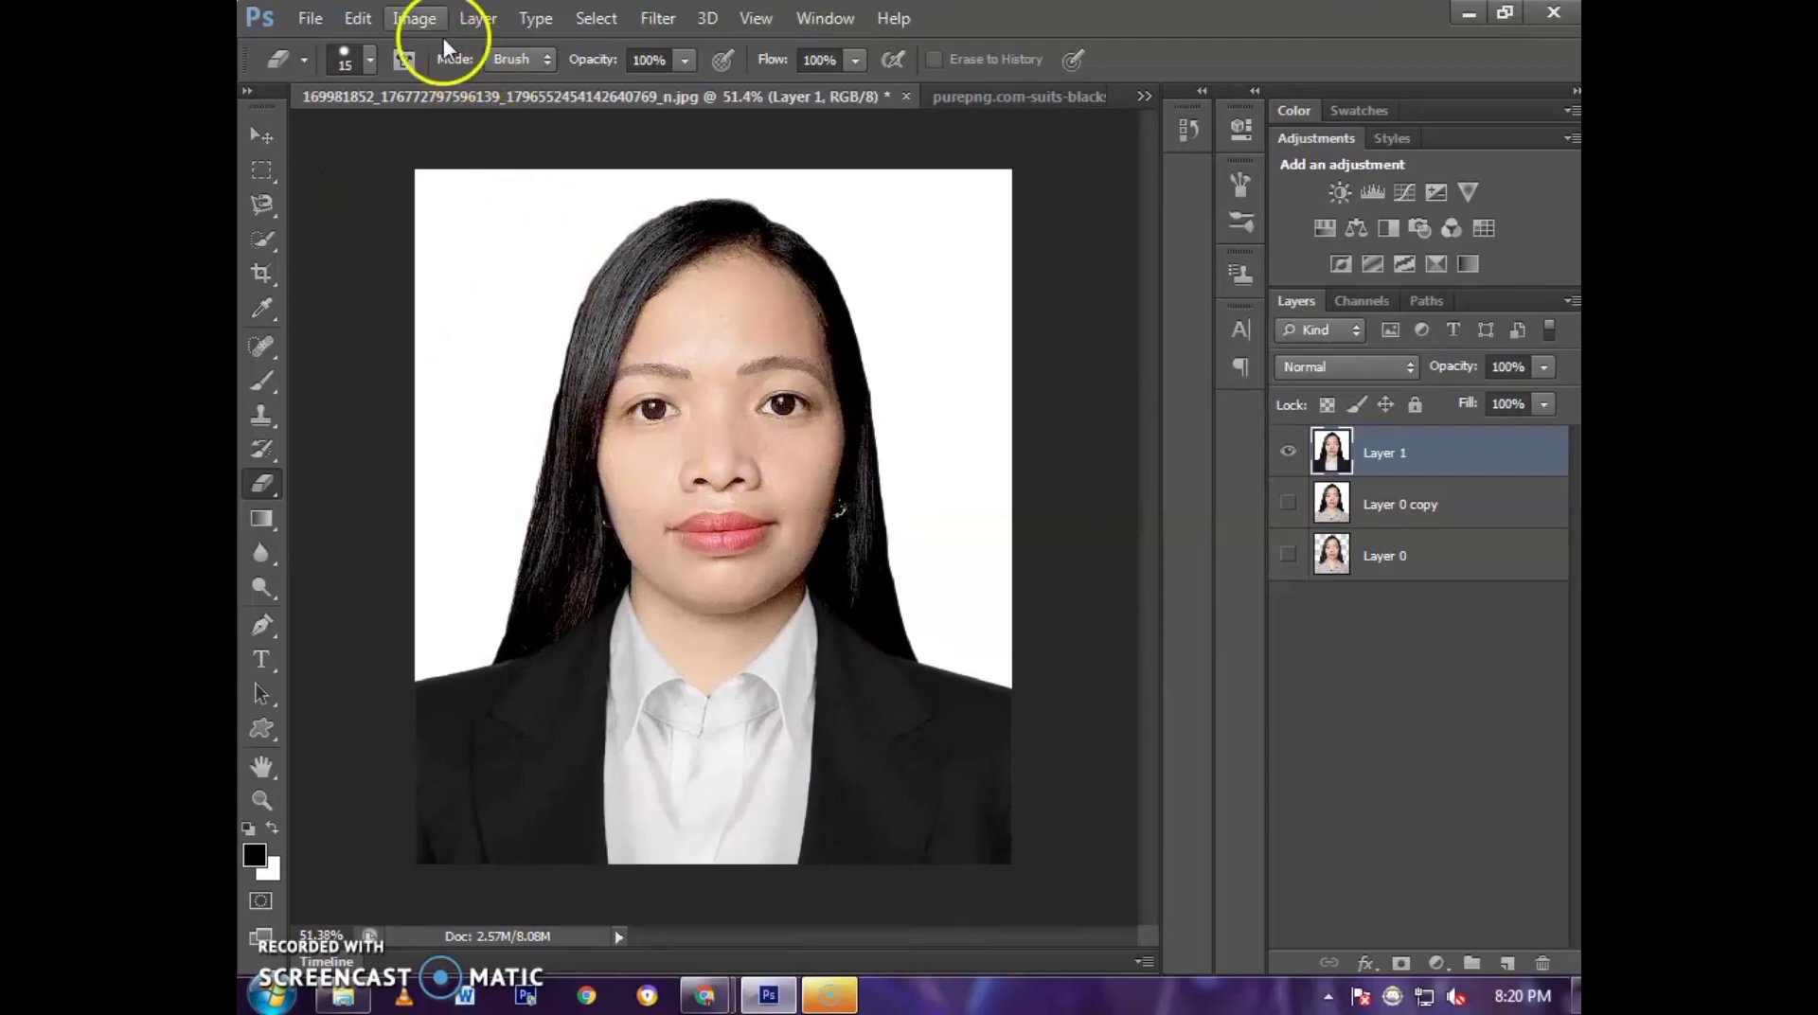
- Set the image size to 2 × 2 inches at 400 pixels/inch (800 × 800 pixels)
{"action": "left_click", "coordinate": [416, 21]}
{"action": "left_click", "coordinate": [445, 202]}
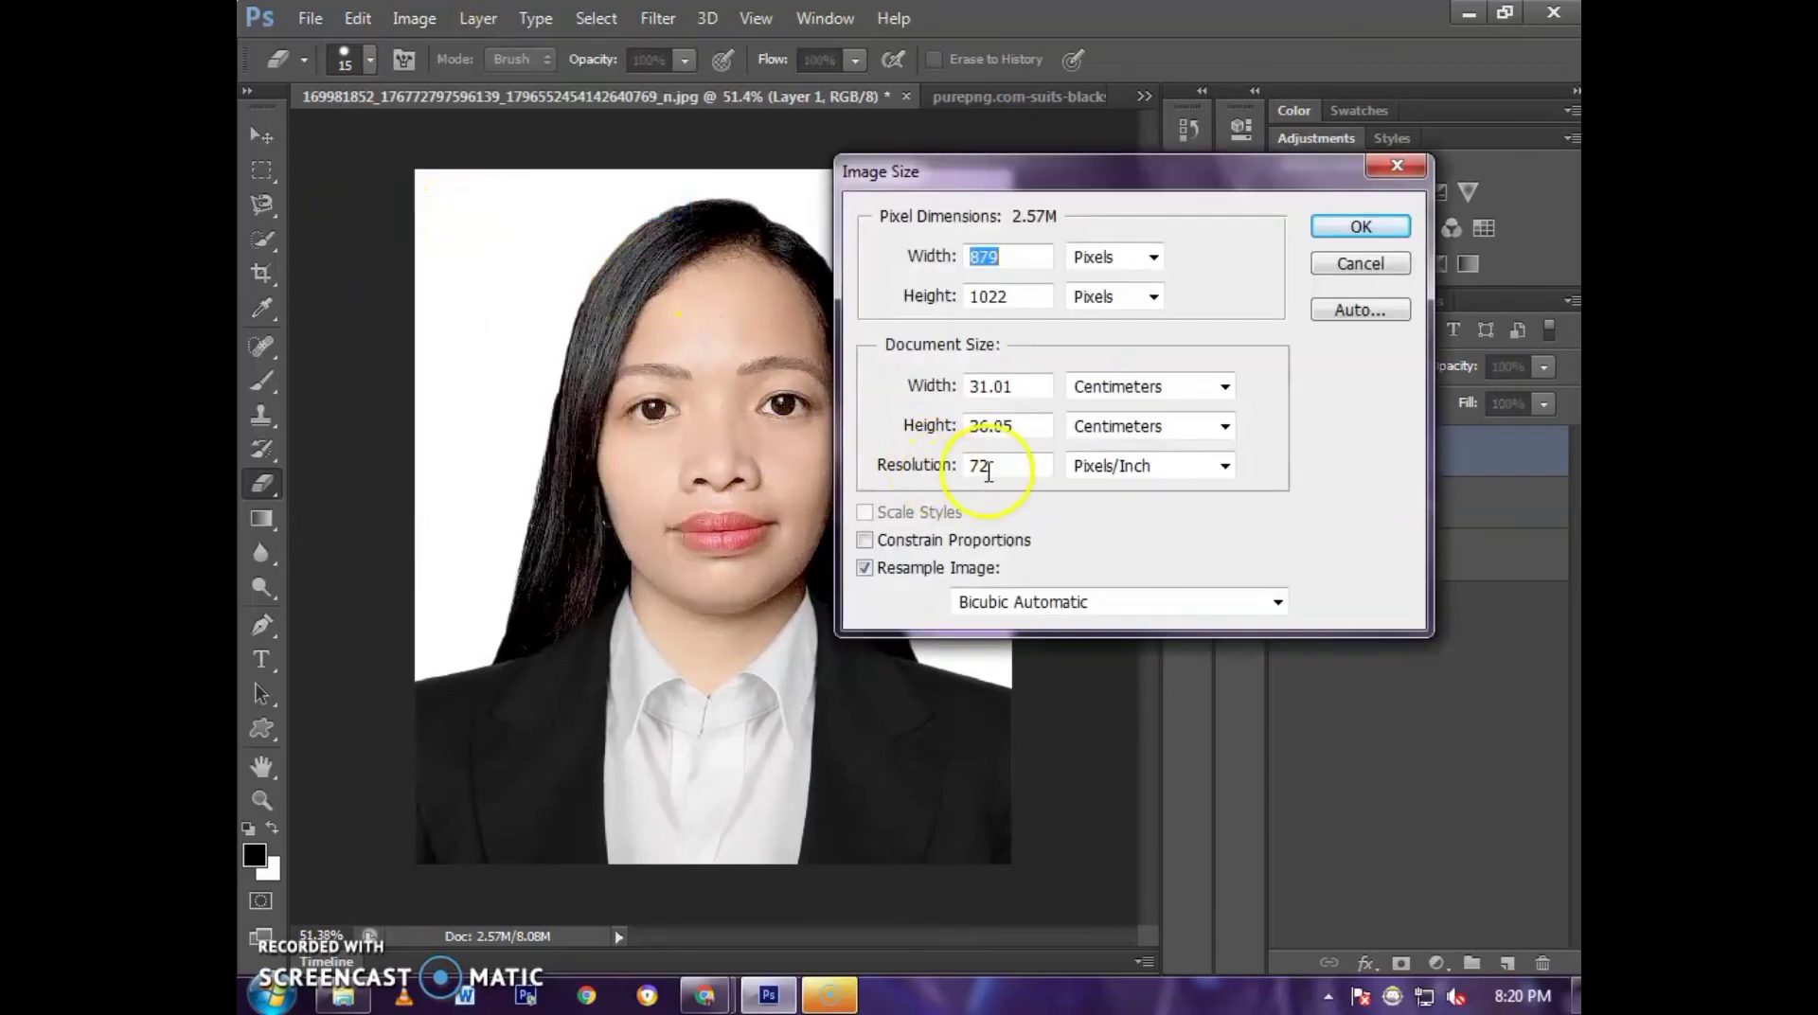
{"action": "type", "text": "30"}
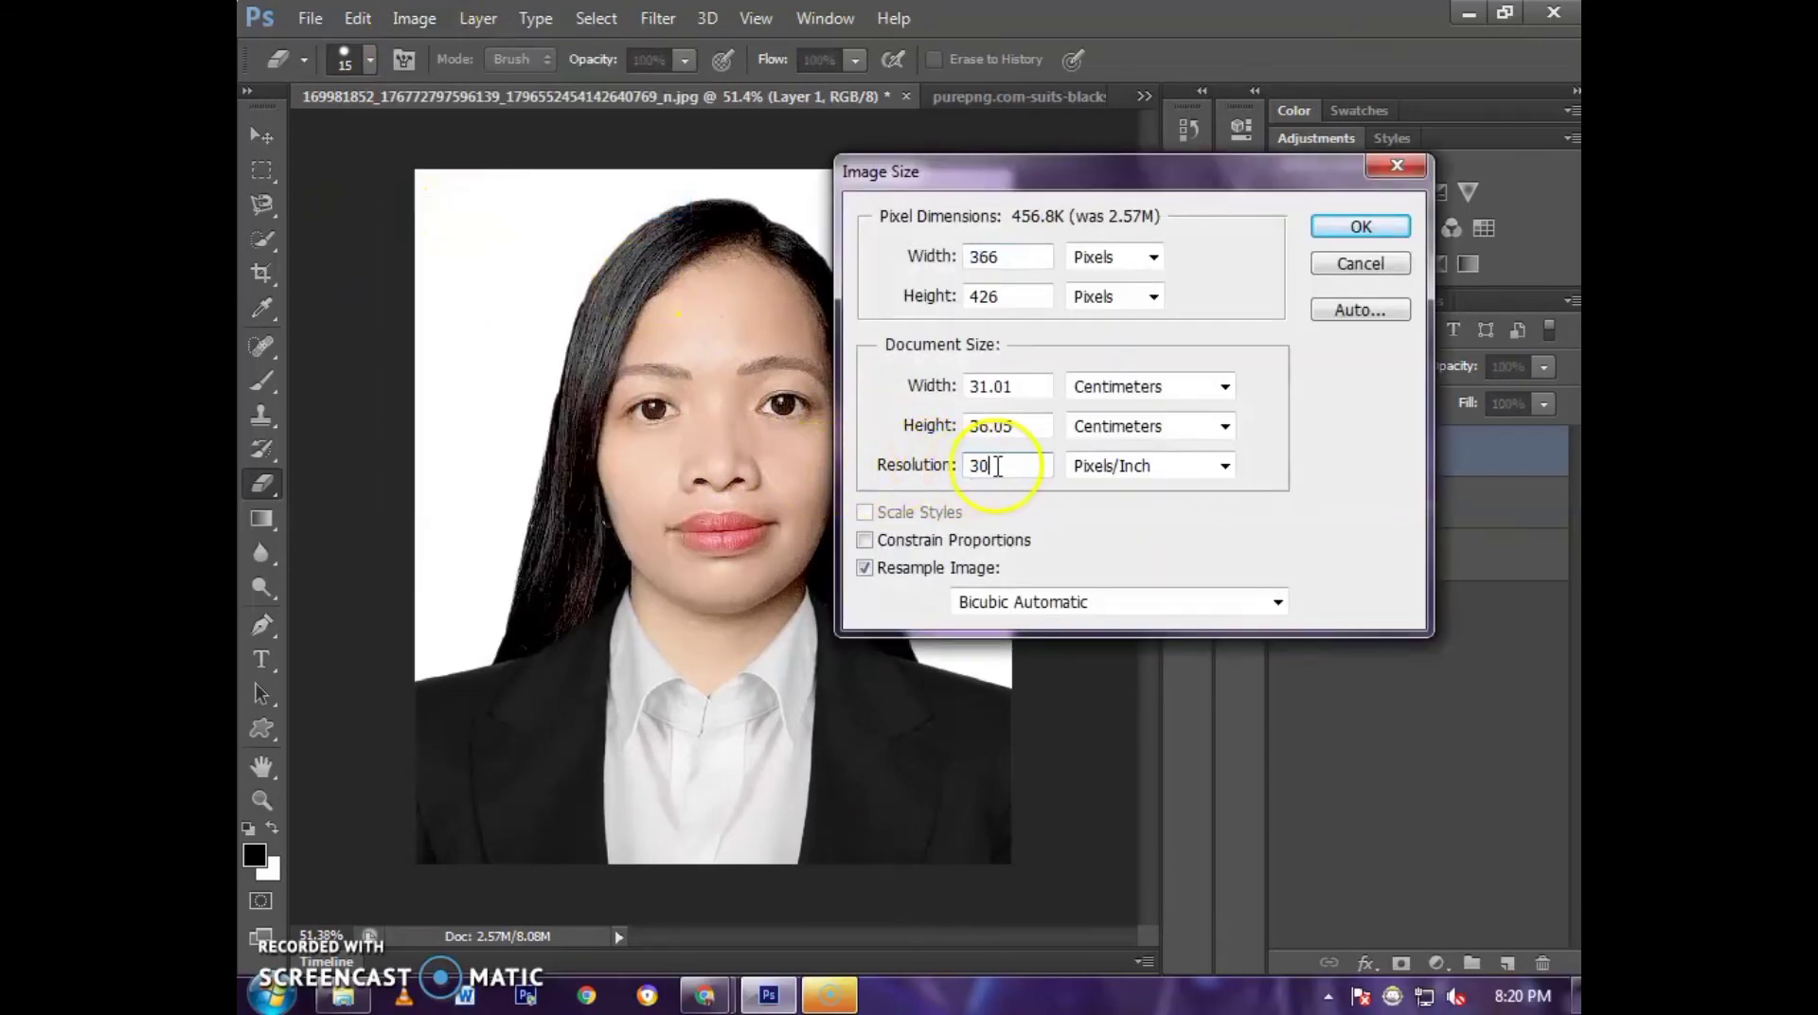
{"action": "type", "text": "0"}
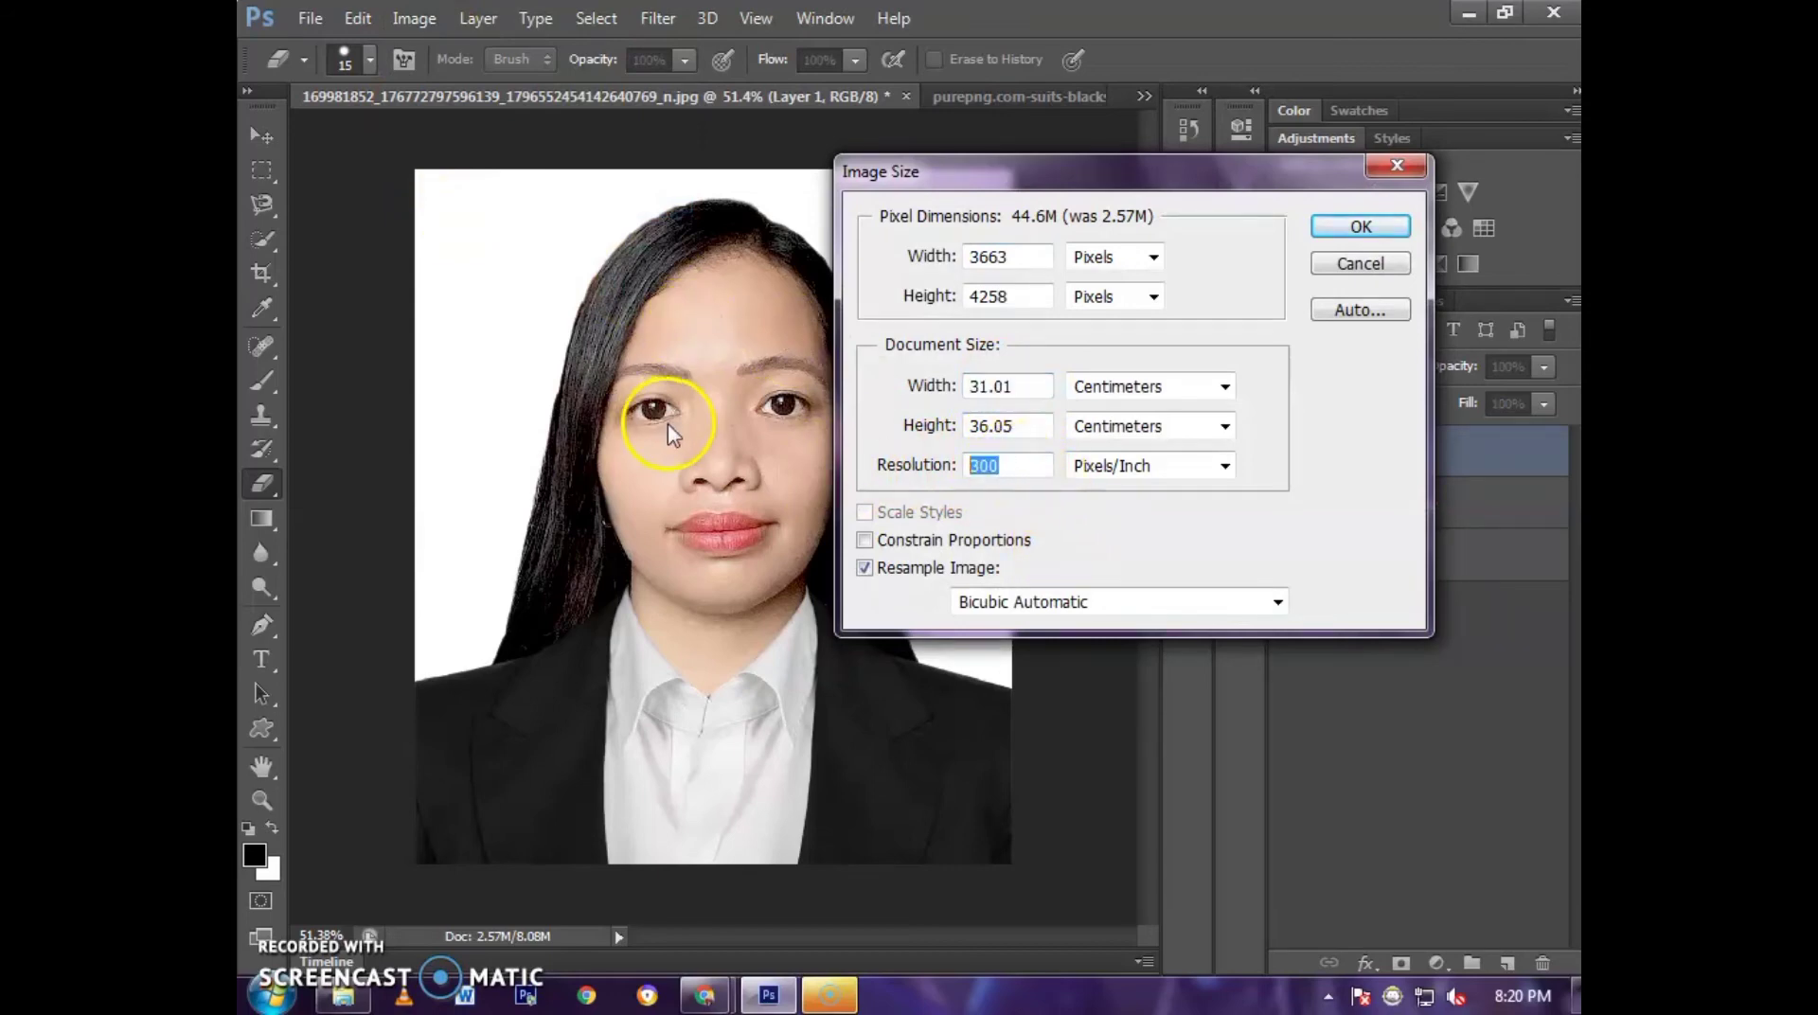
{"action": "type", "text": "00"}
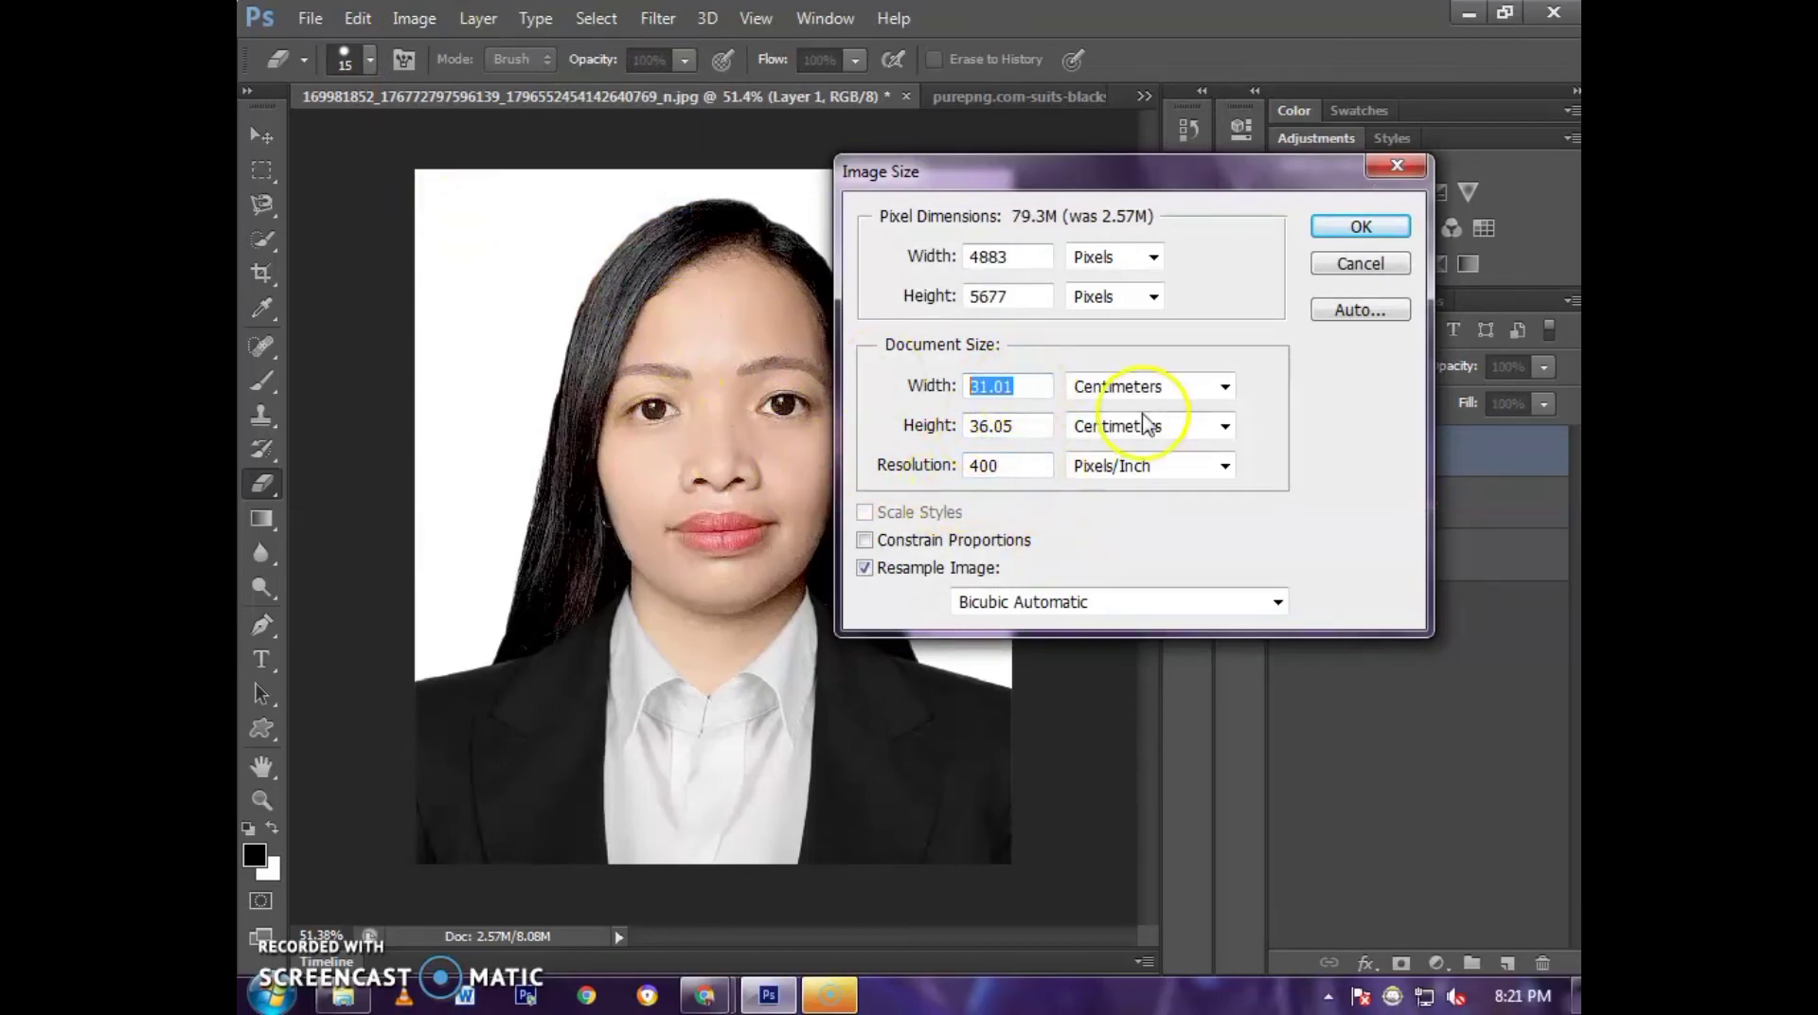
{"action": "left_click", "coordinate": [1120, 389]}
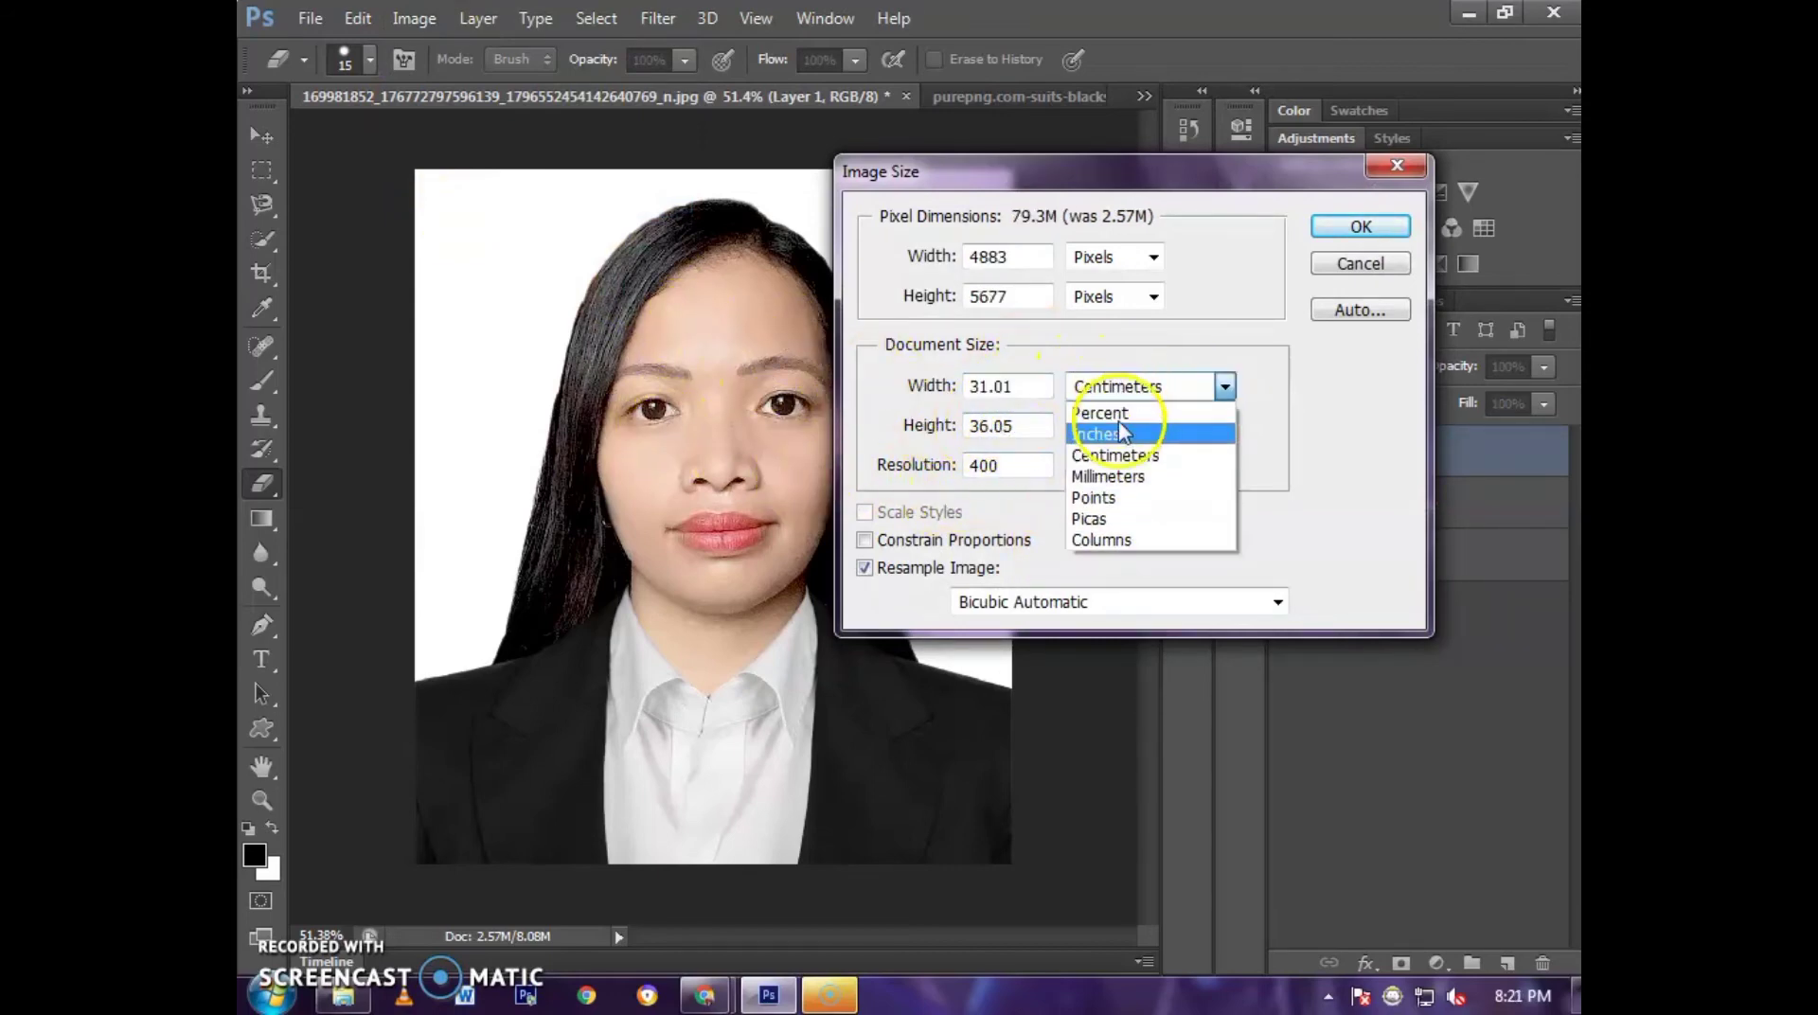
{"action": "left_click", "coordinate": [1120, 440]}
{"action": "type", "text": "2"}
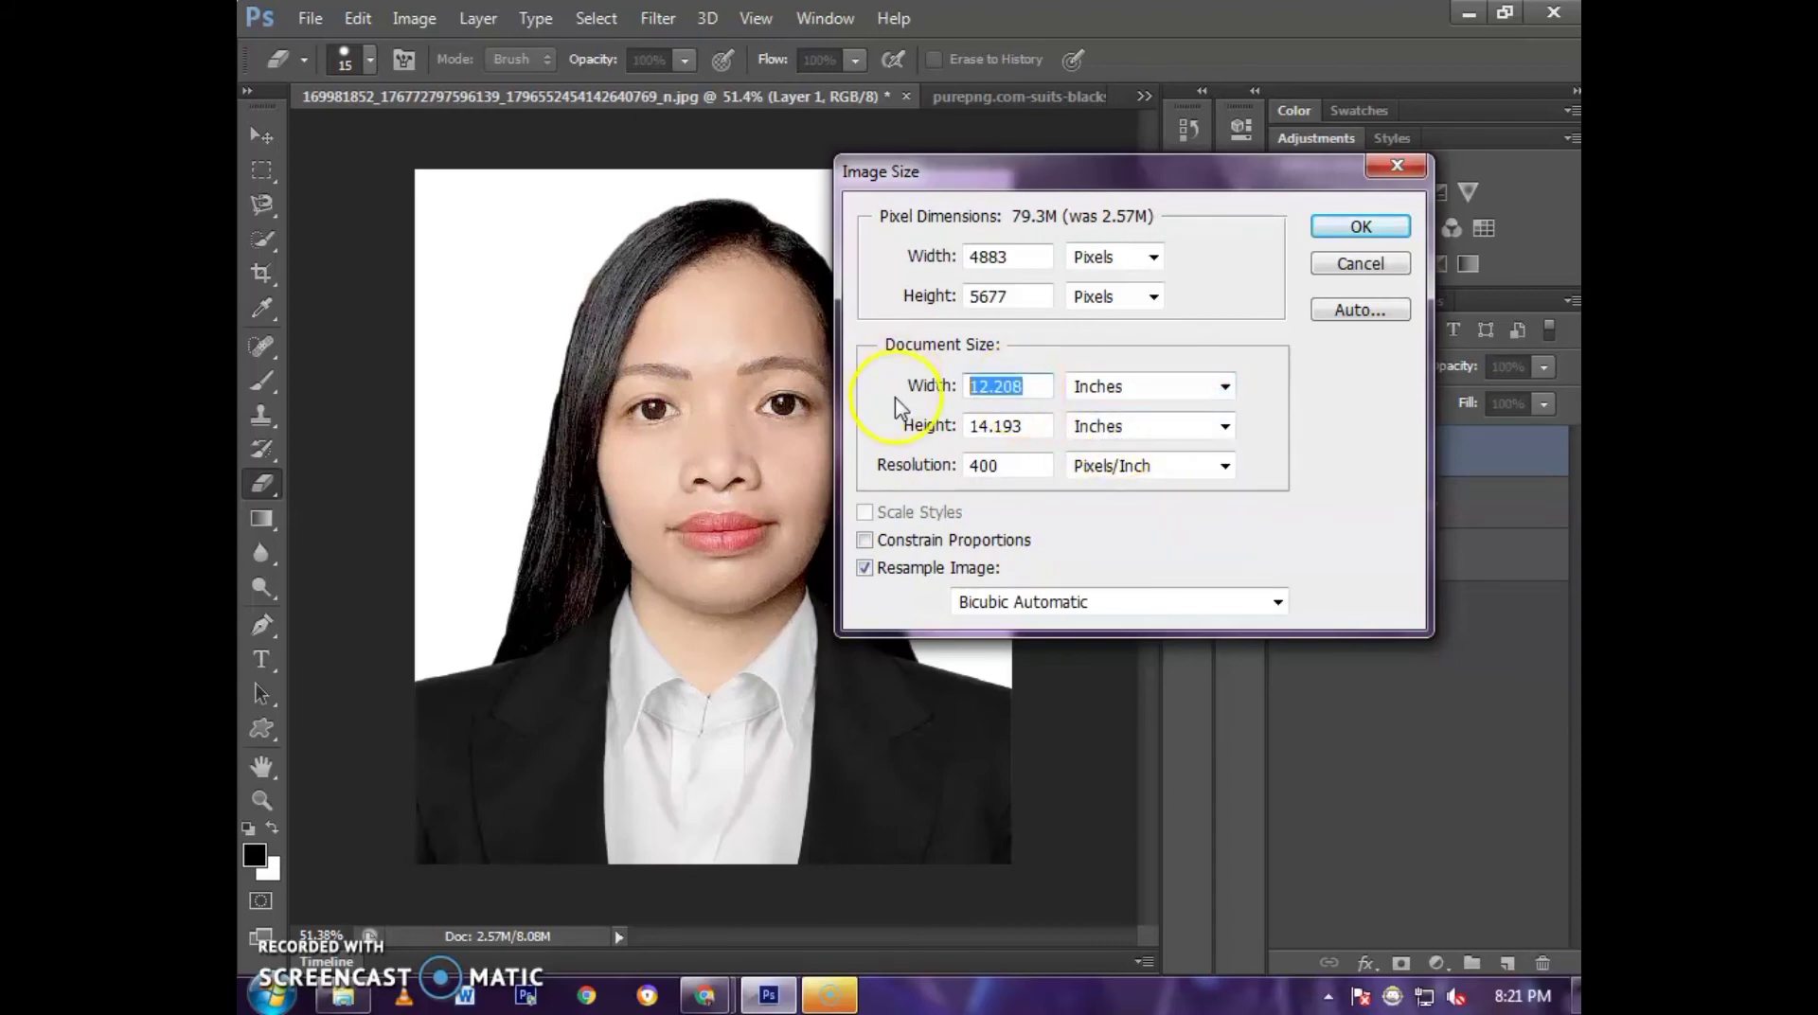
{"action": "left_click", "coordinate": [1358, 227]}
{"action": "key", "text": "ctrl+plus"}
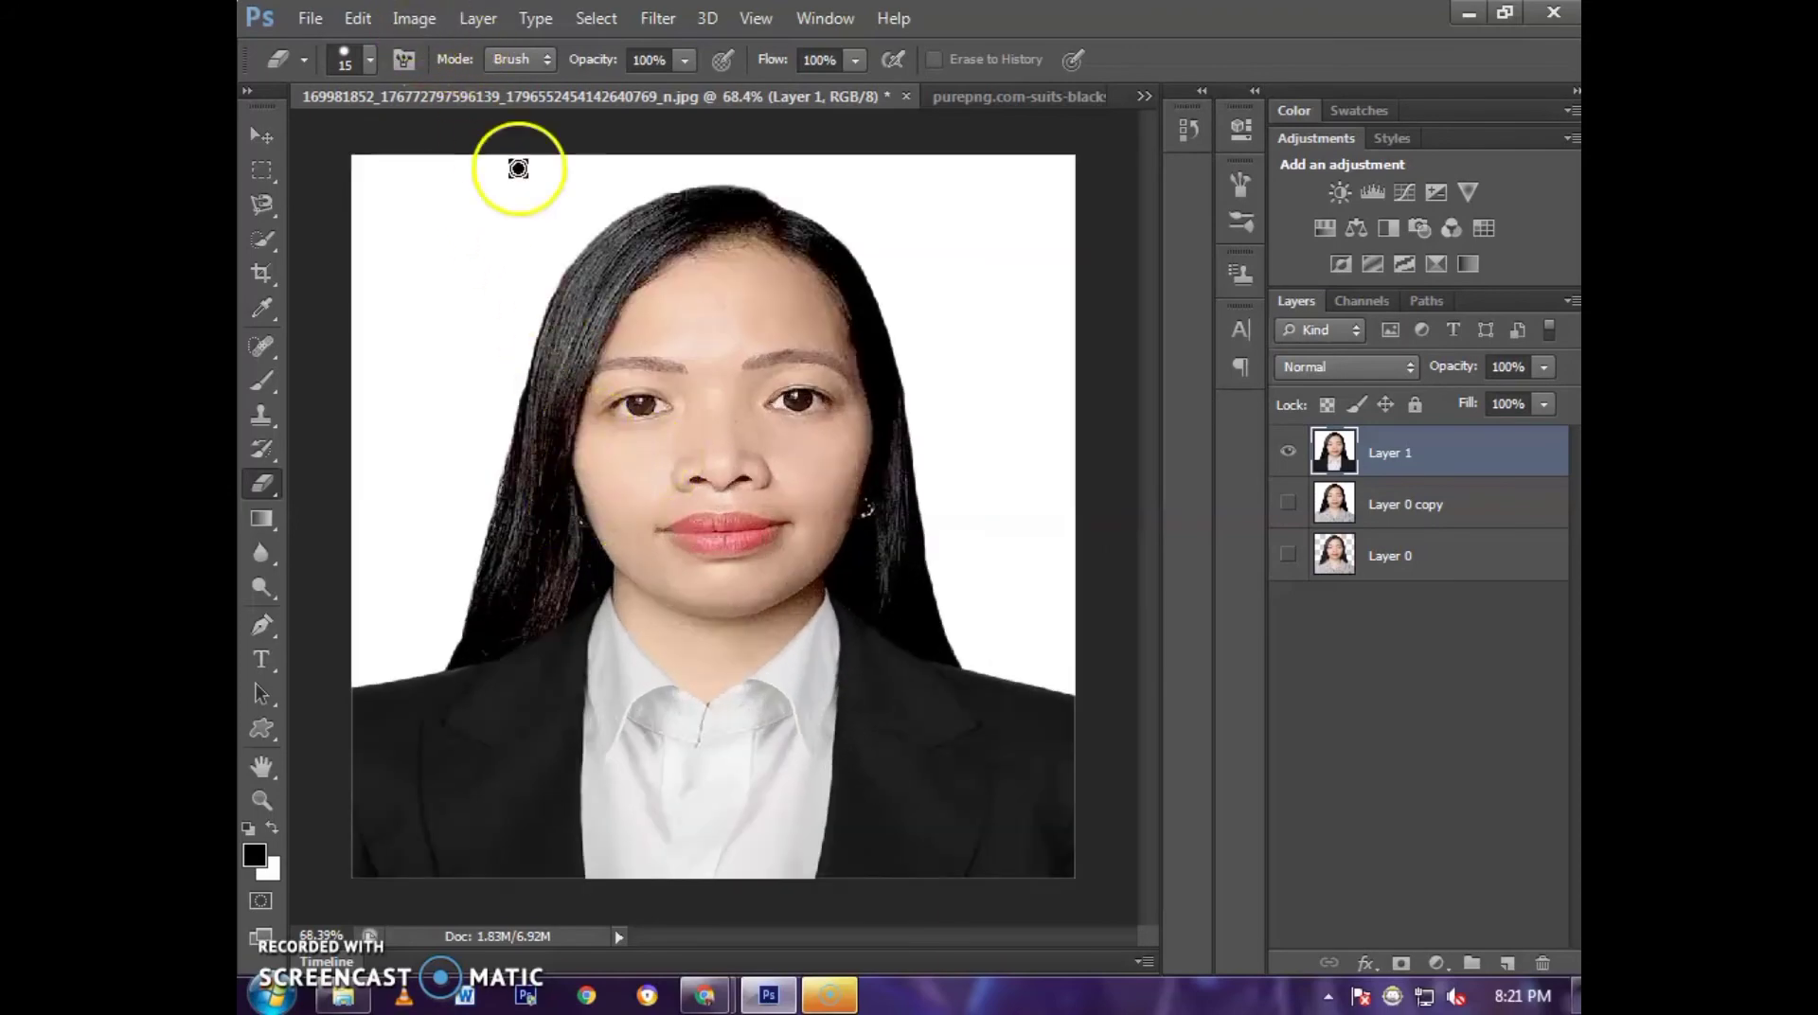
- Browse the Downloads images in the Open dialog, then cancel without opening anything
{"action": "scroll", "coordinate": [634, 301], "scroll_direction": "down", "scroll_amount": 1}
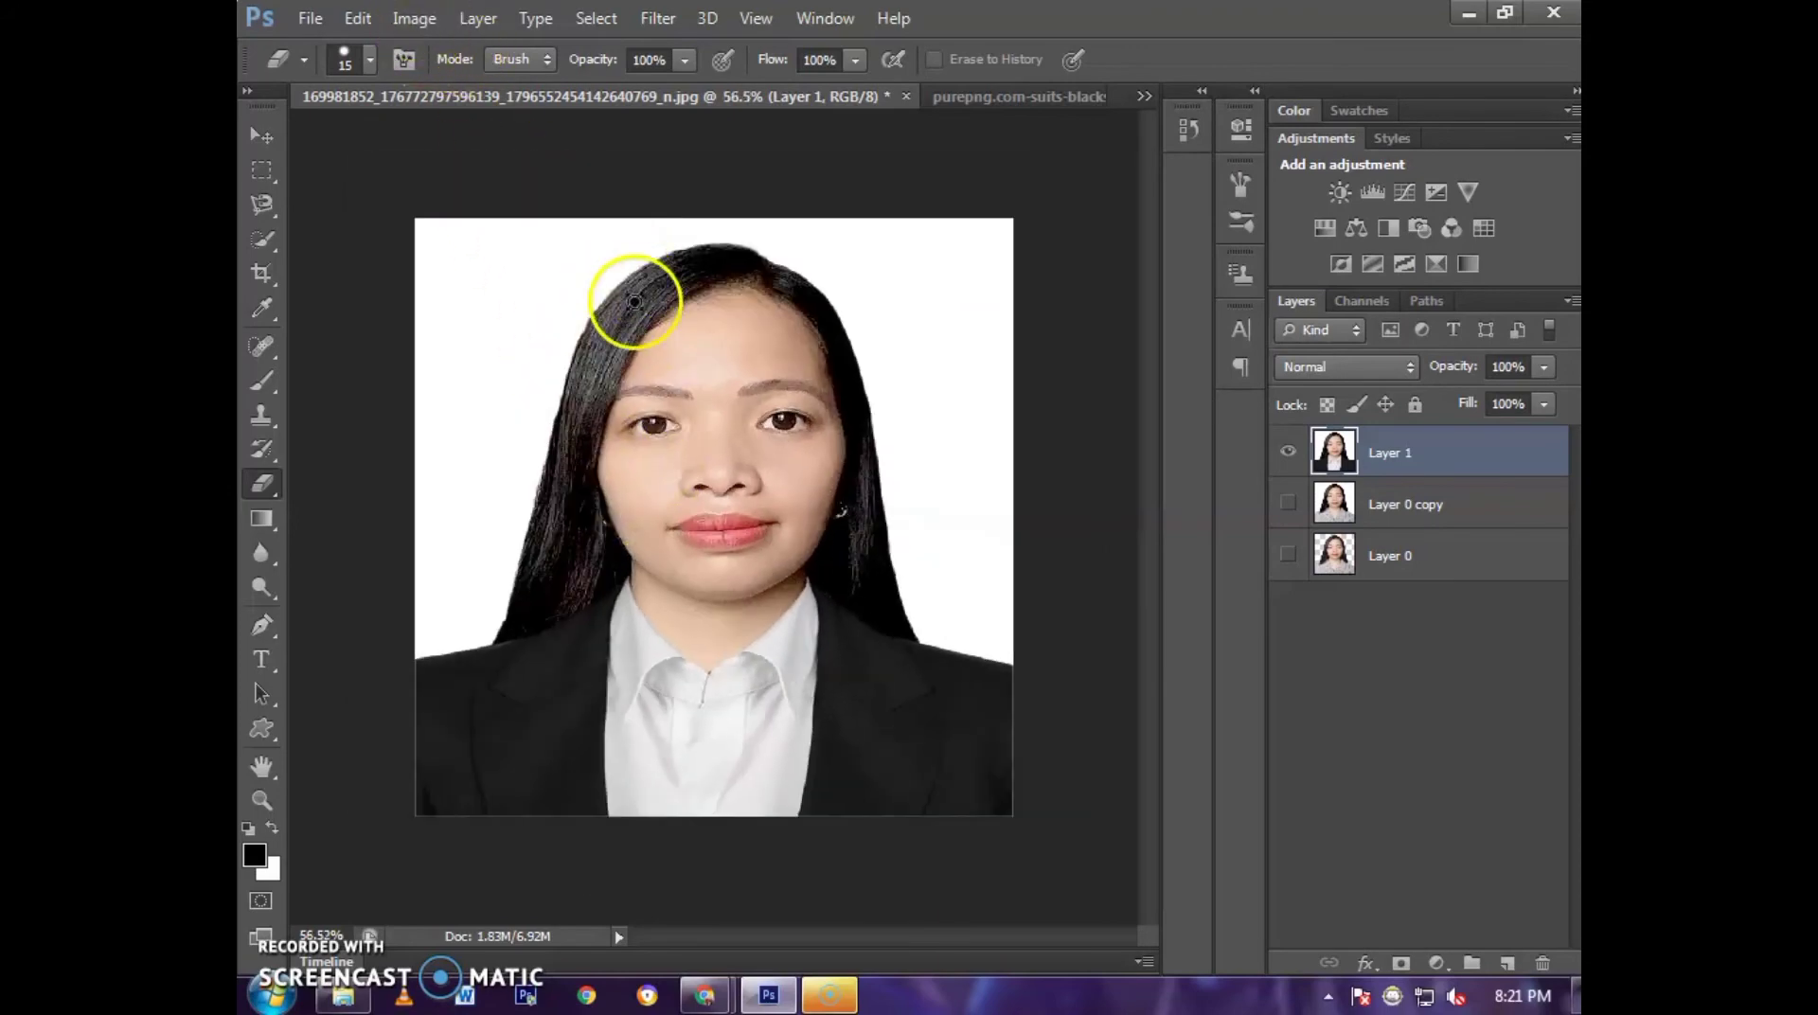
{"action": "left_click", "coordinate": [297, 19]}
{"action": "left_click", "coordinate": [866, 179]}
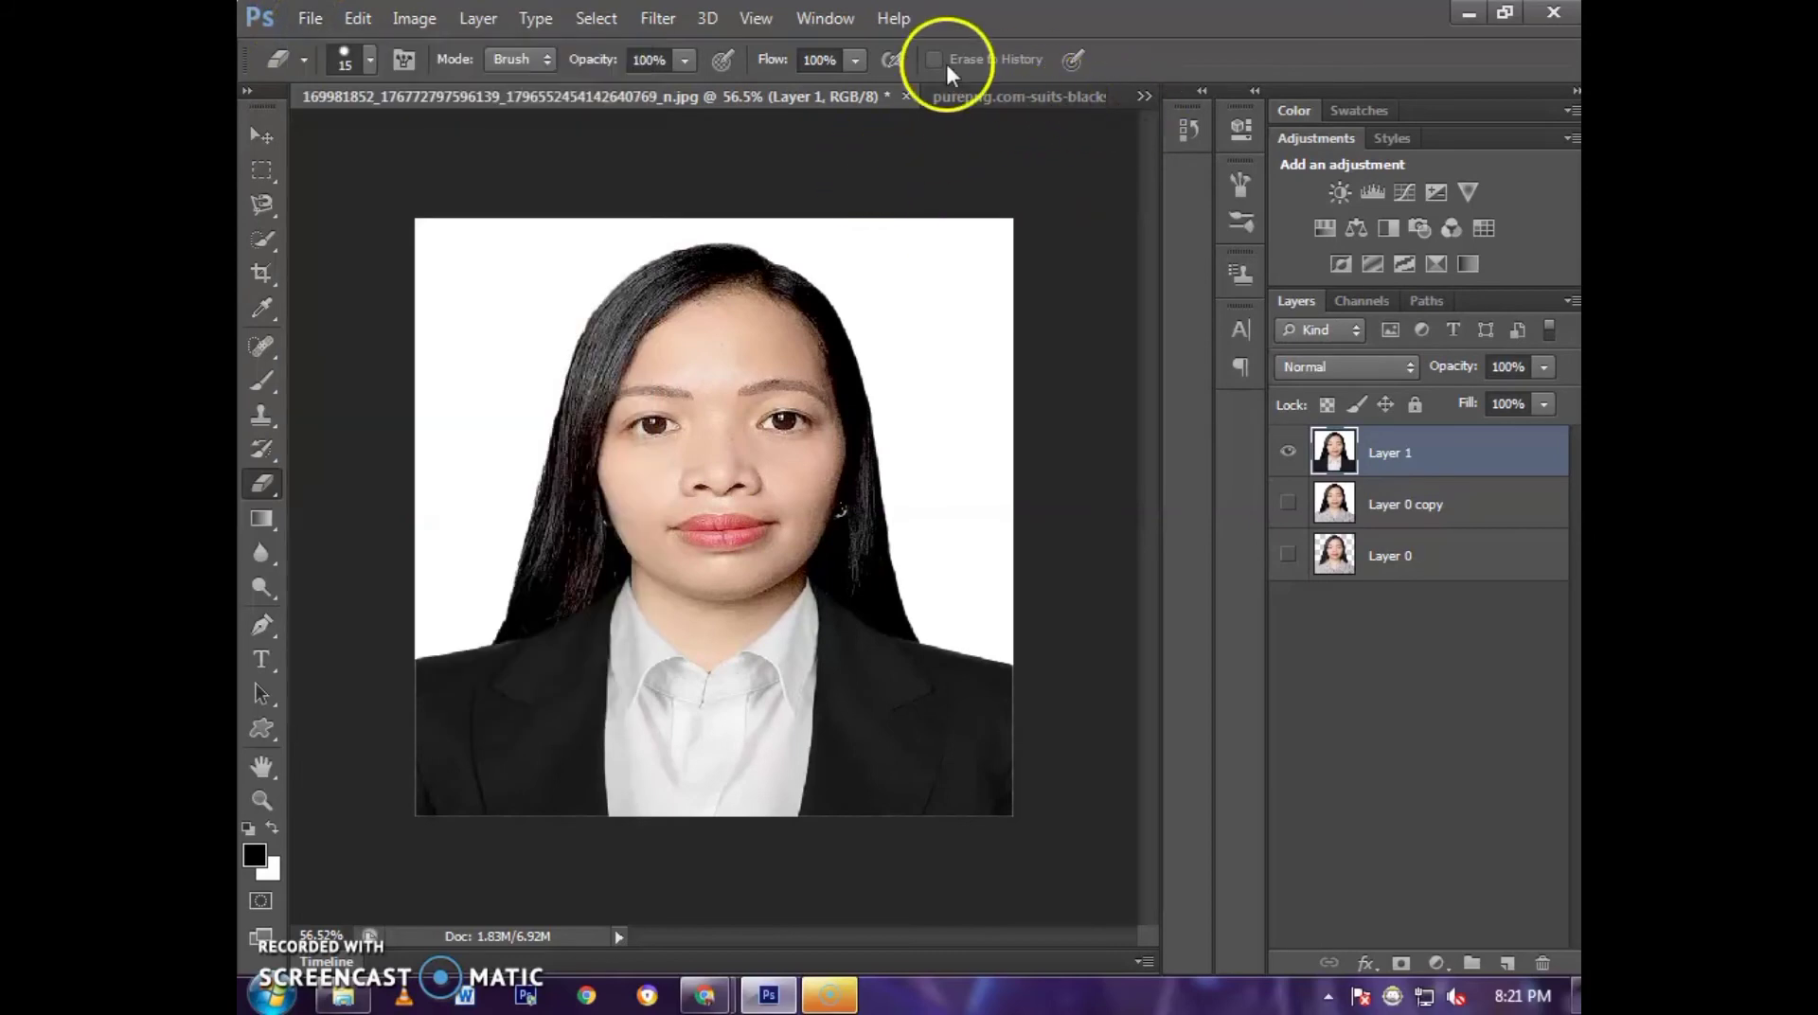
{"action": "left_click", "coordinate": [310, 19]}
{"action": "left_click", "coordinate": [337, 69]}
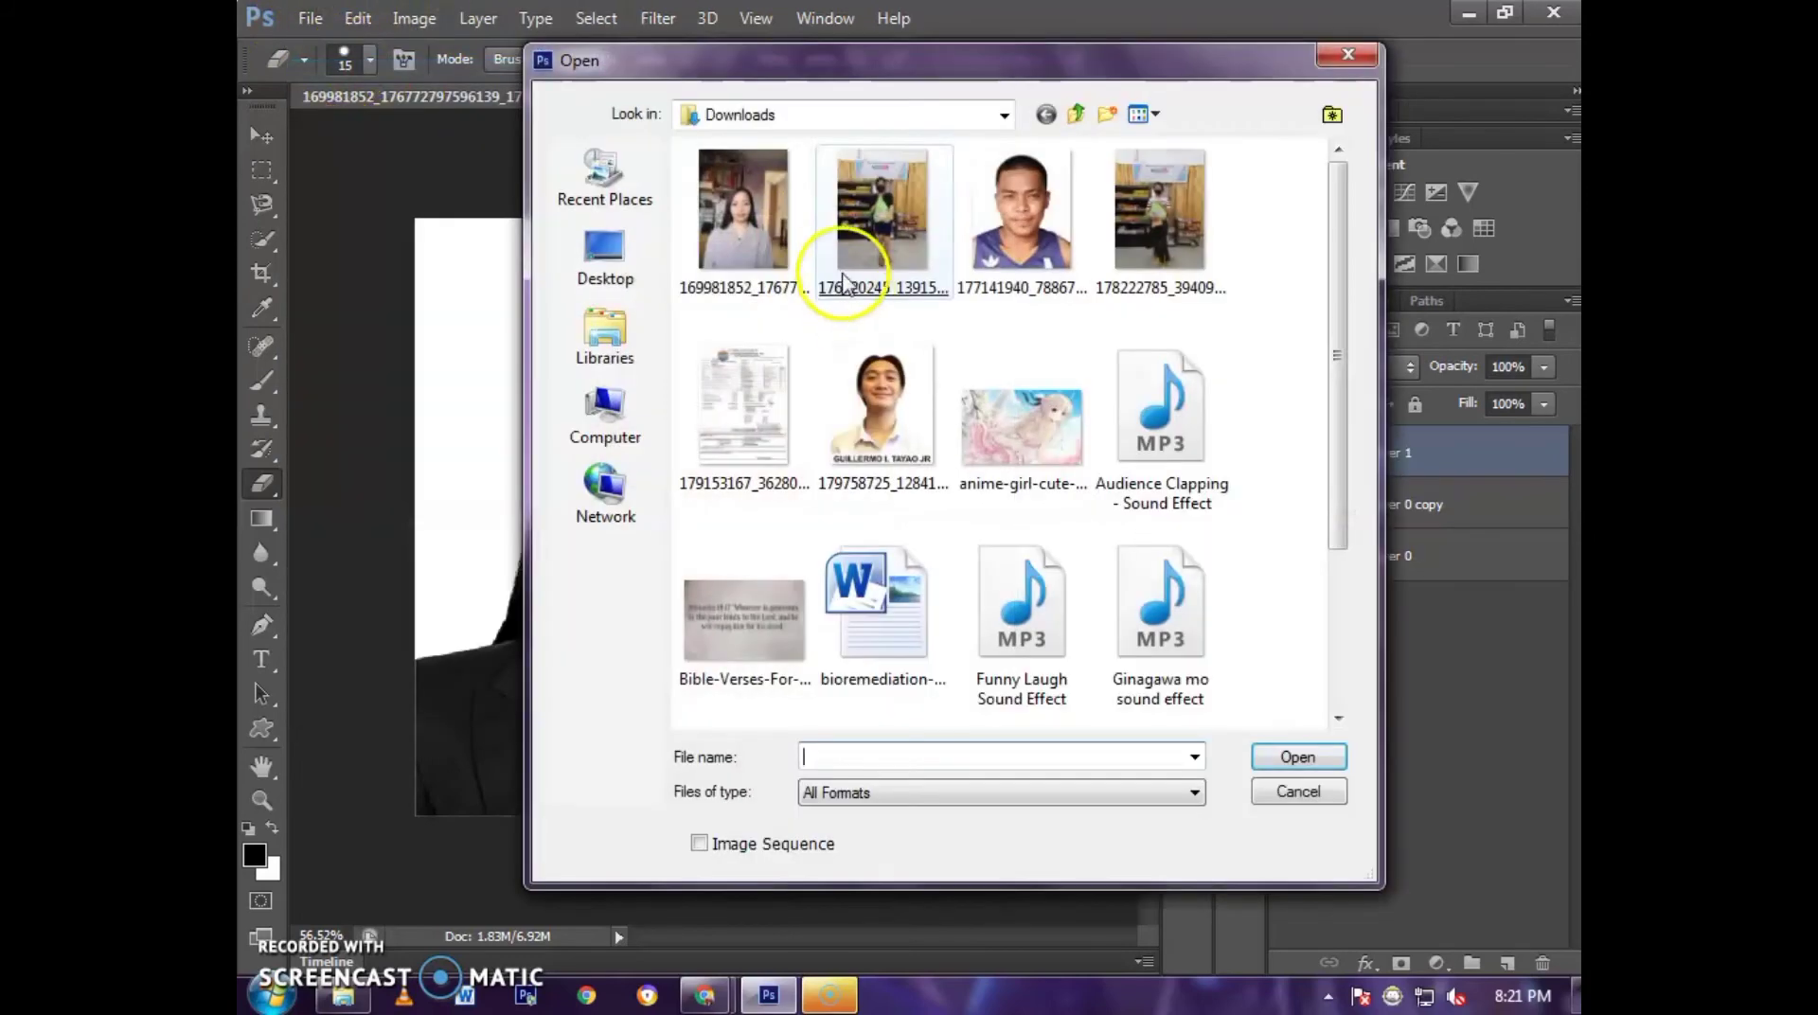
{"action": "left_click", "coordinate": [1347, 54]}
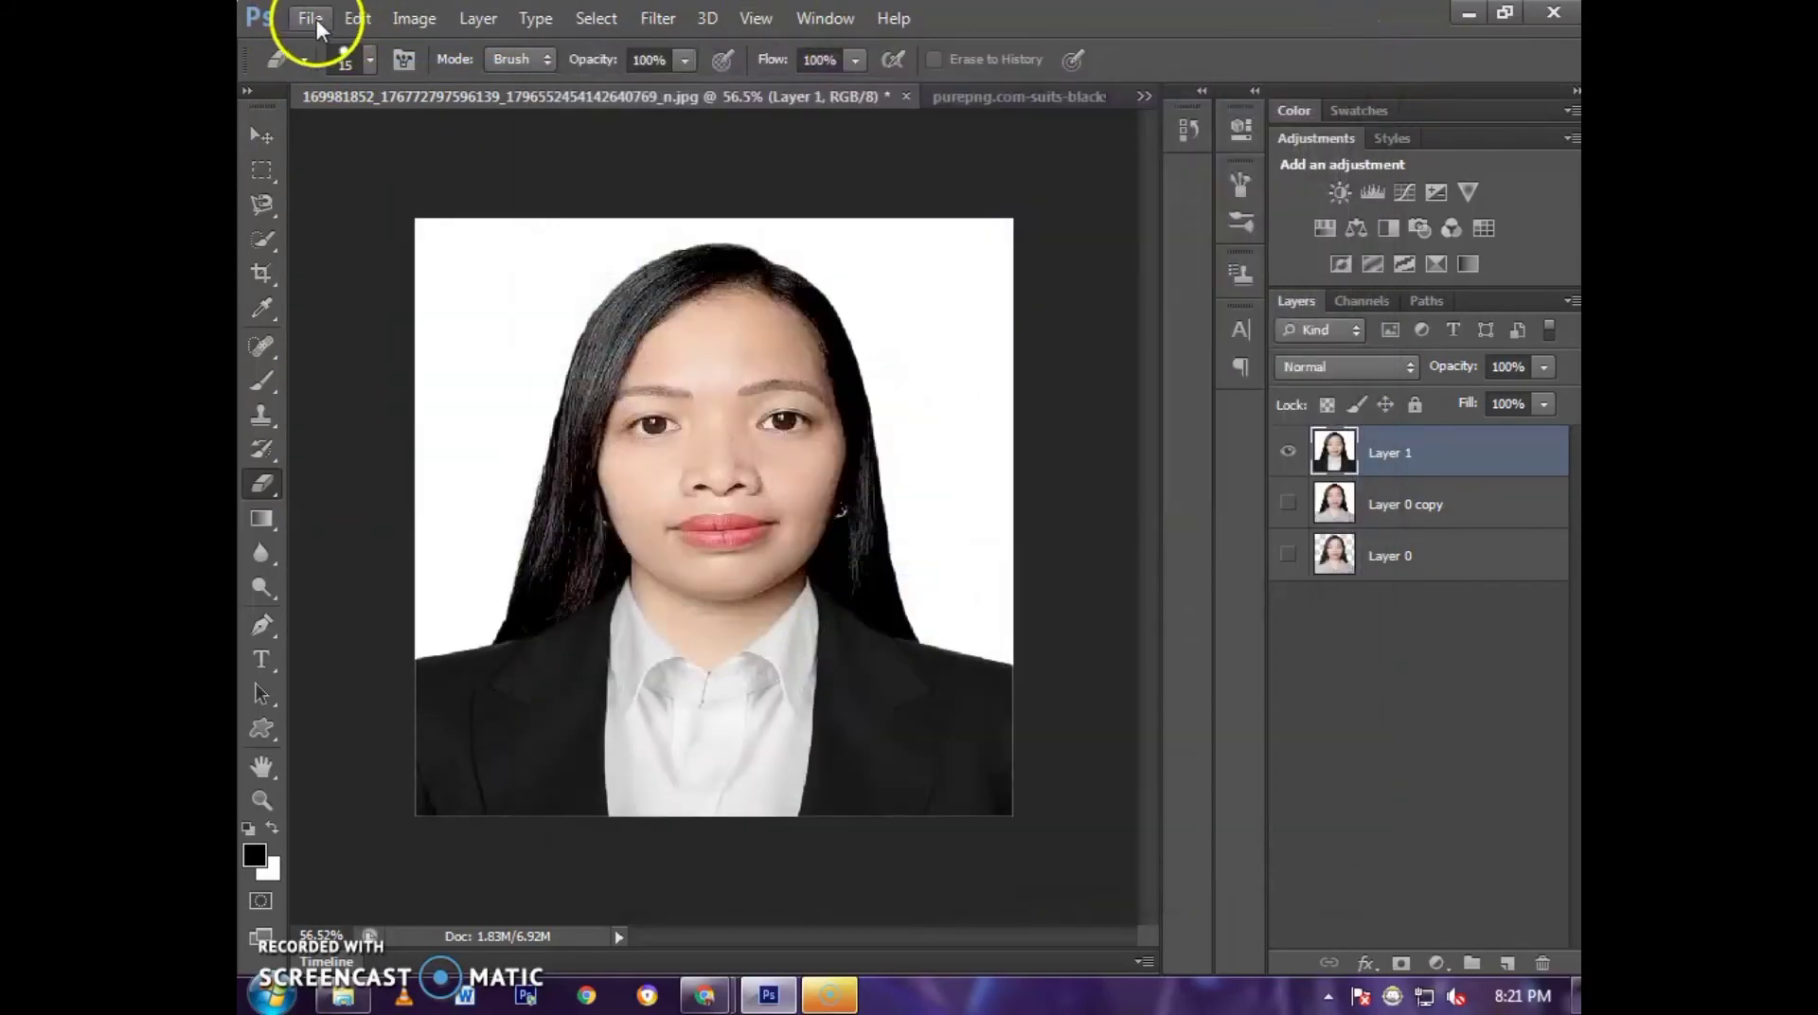
- Create a new International Paper A4 document at 400 pixels/inch
{"action": "left_click", "coordinate": [310, 19]}
{"action": "left_click", "coordinate": [336, 47]}
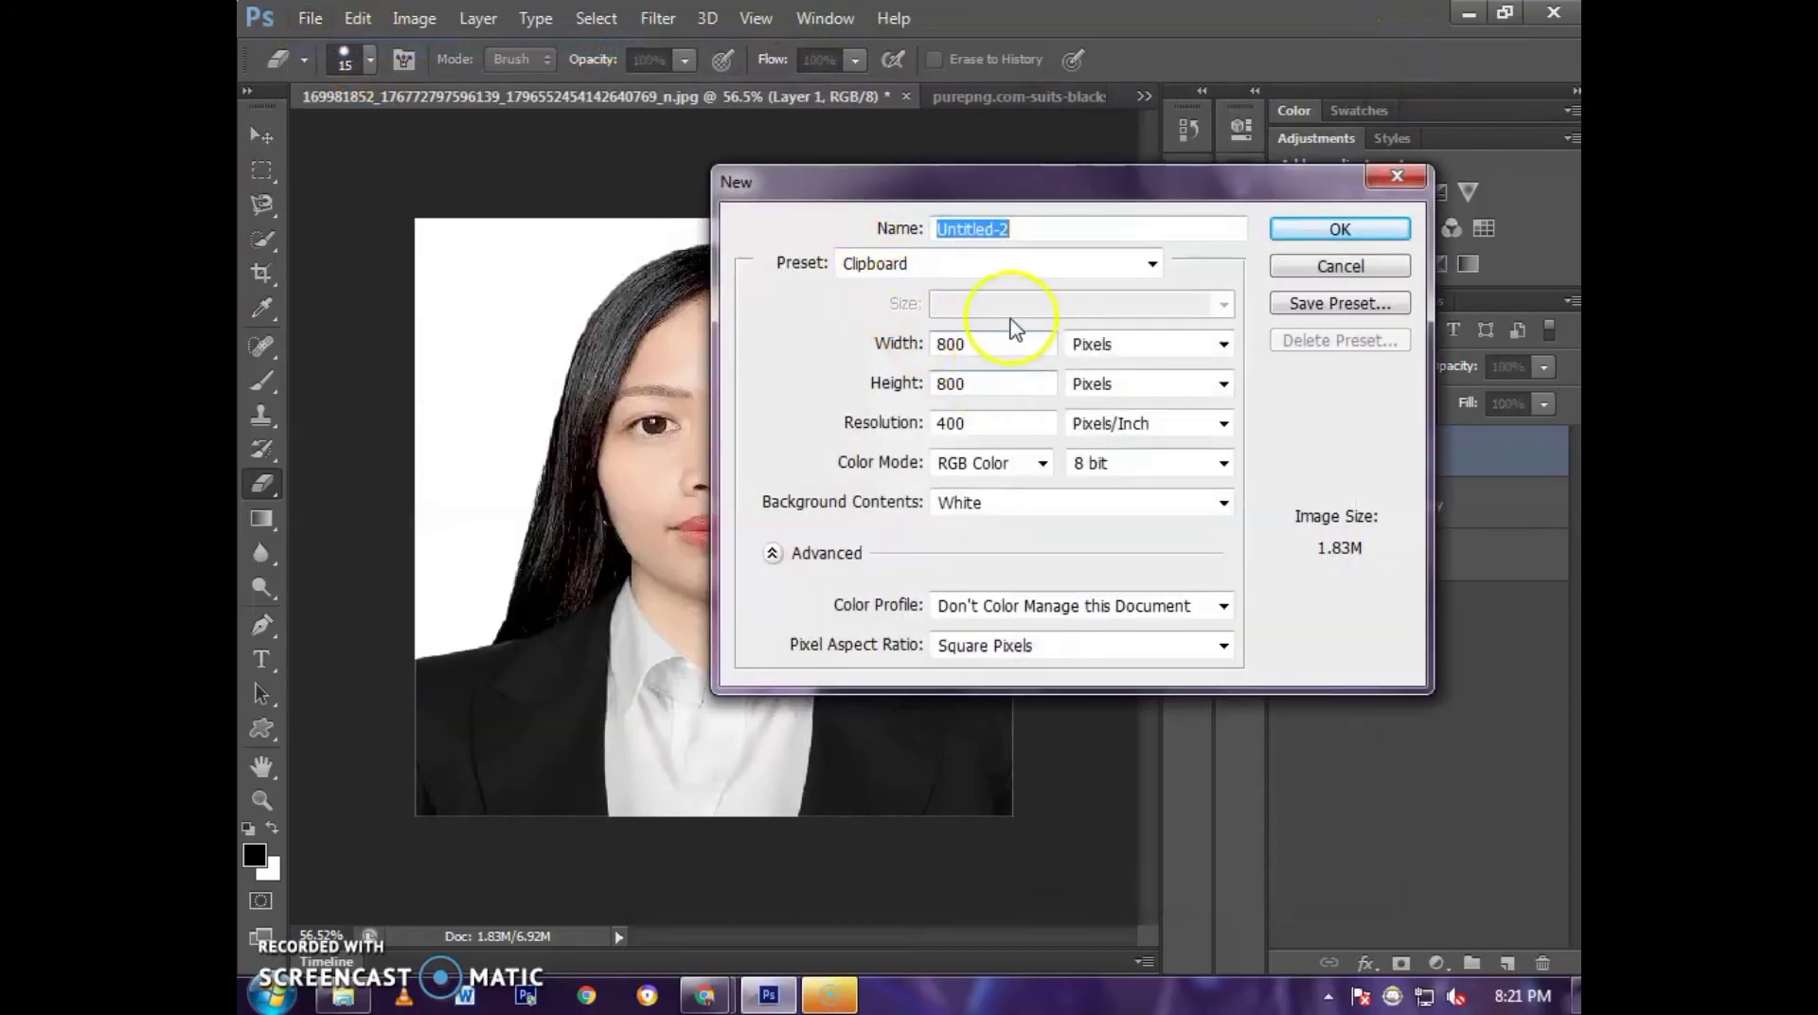
{"action": "left_click", "coordinate": [1018, 270]}
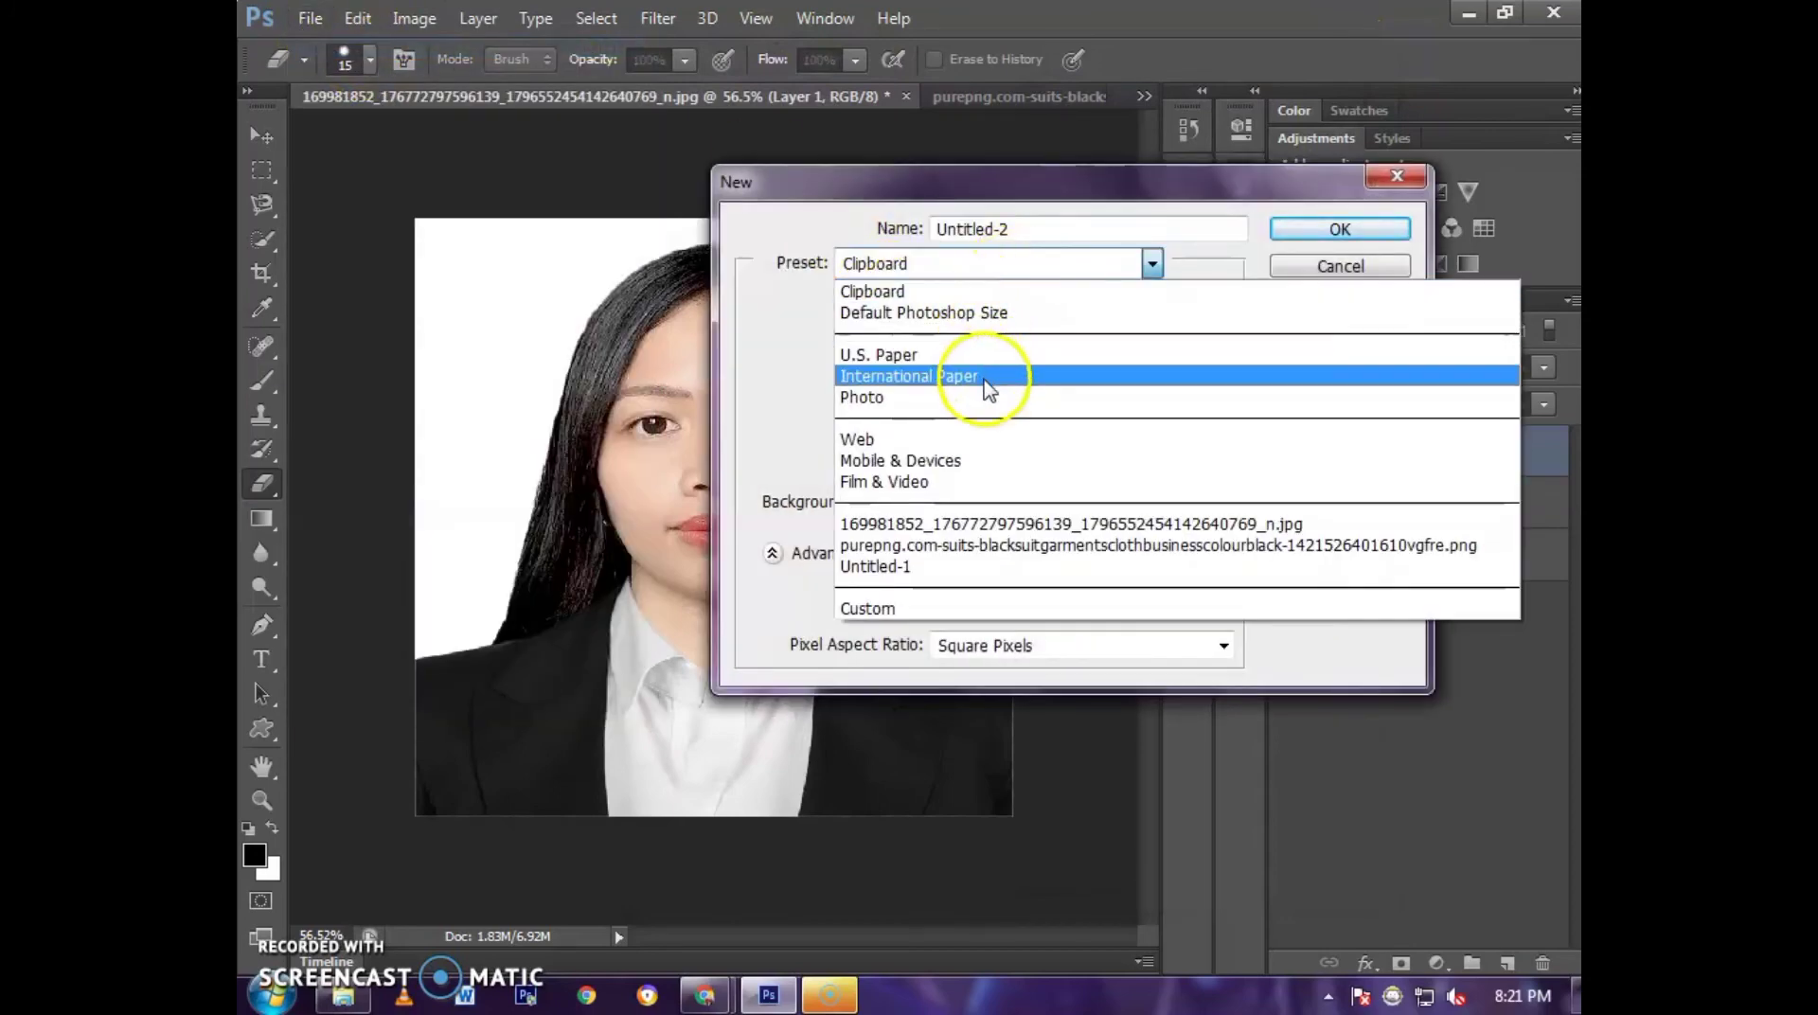
{"action": "left_click", "coordinate": [989, 388]}
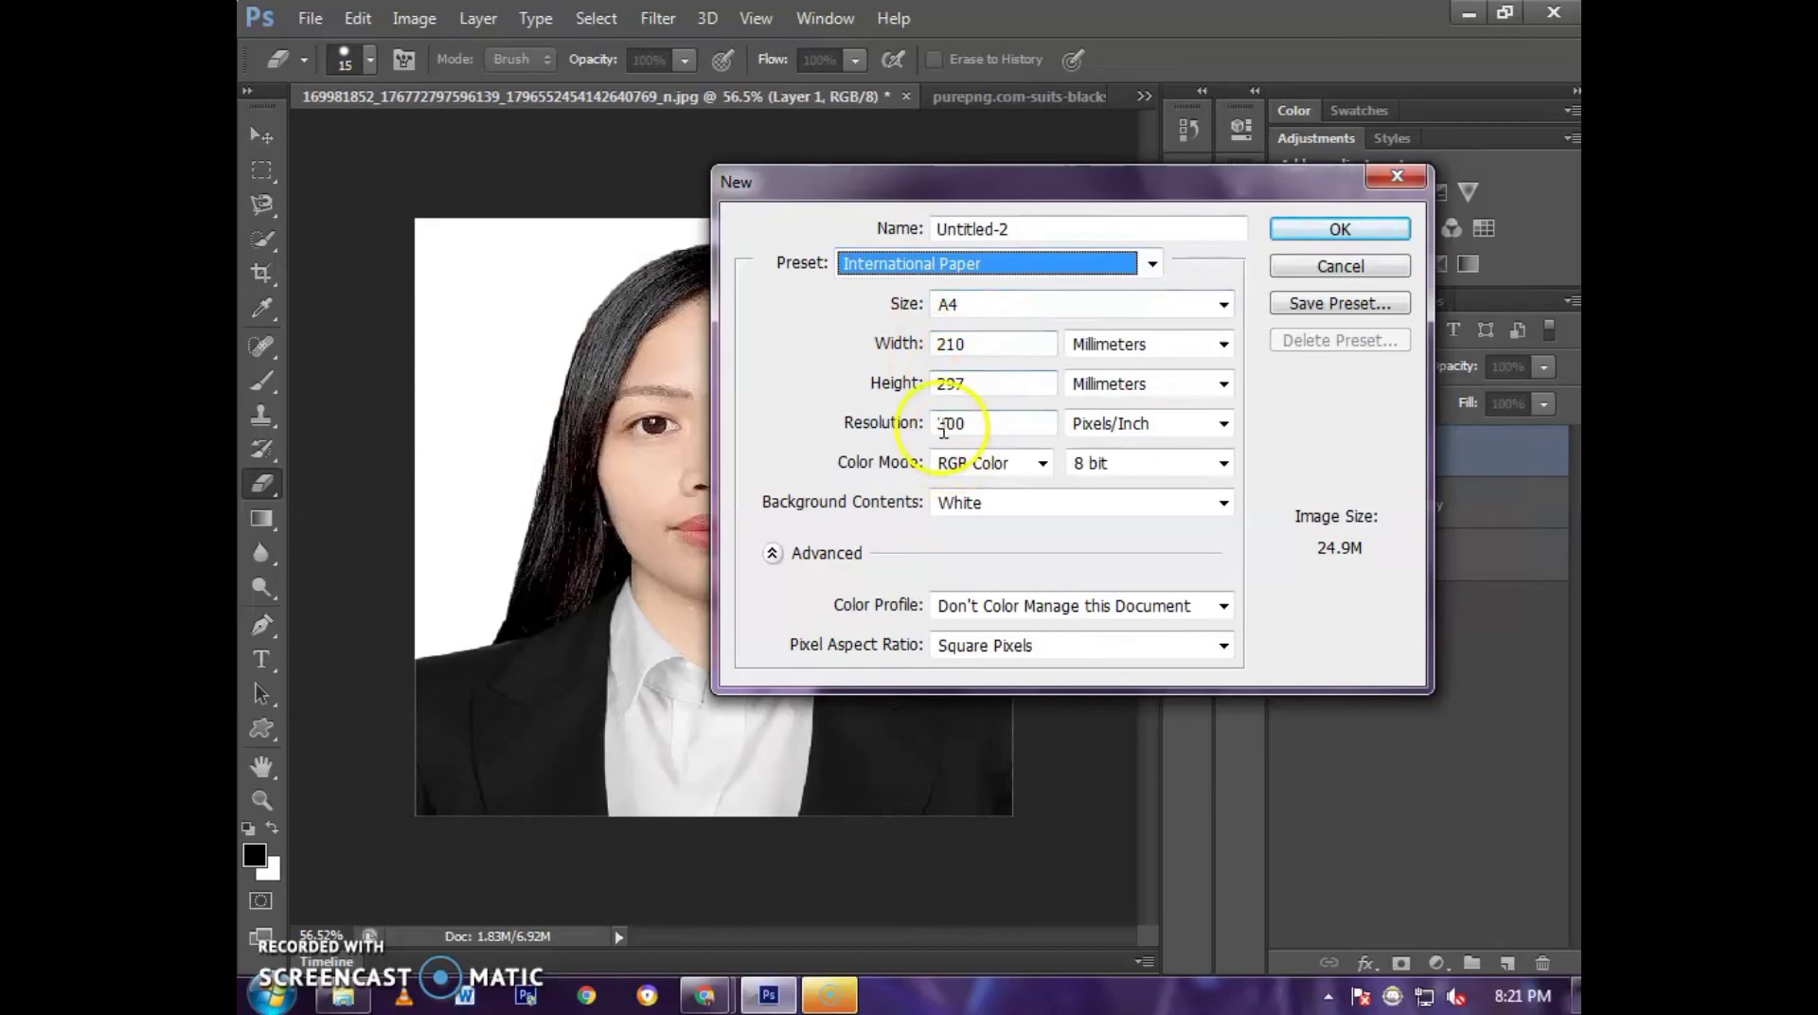
{"action": "left_click", "coordinate": [988, 426]}
{"action": "type", "text": "4"}
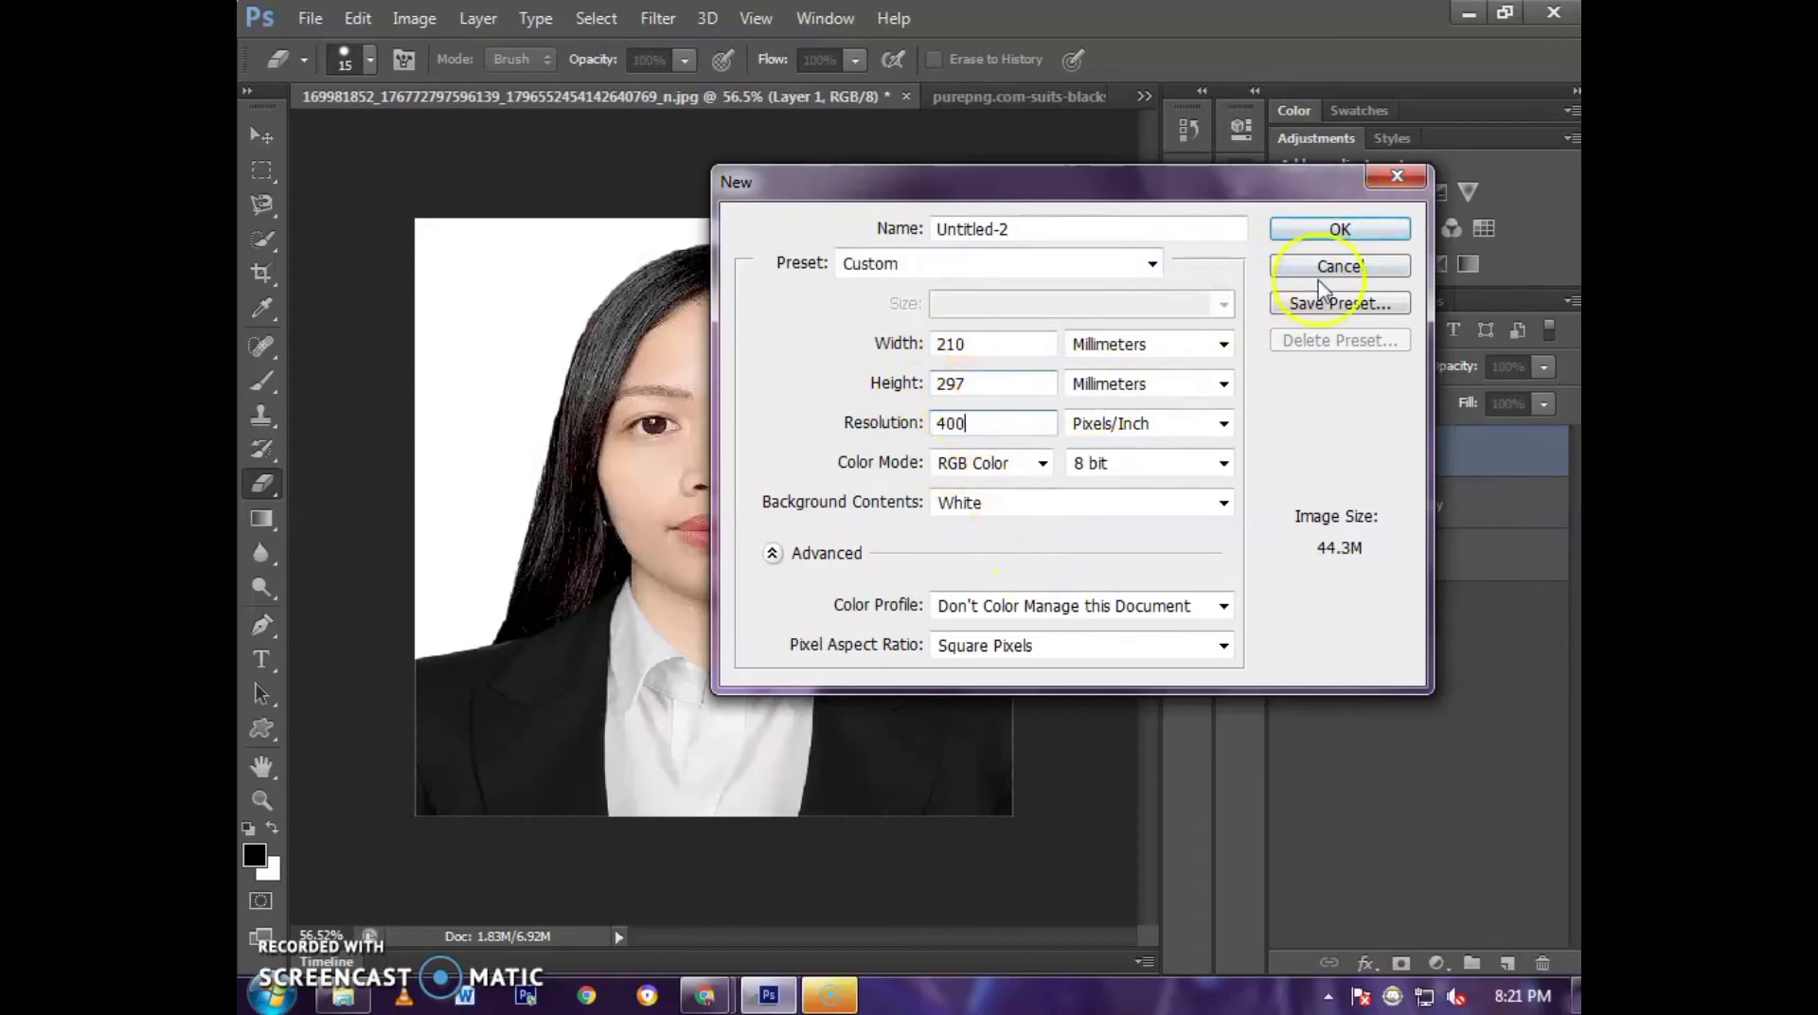
{"action": "left_click", "coordinate": [1322, 229]}
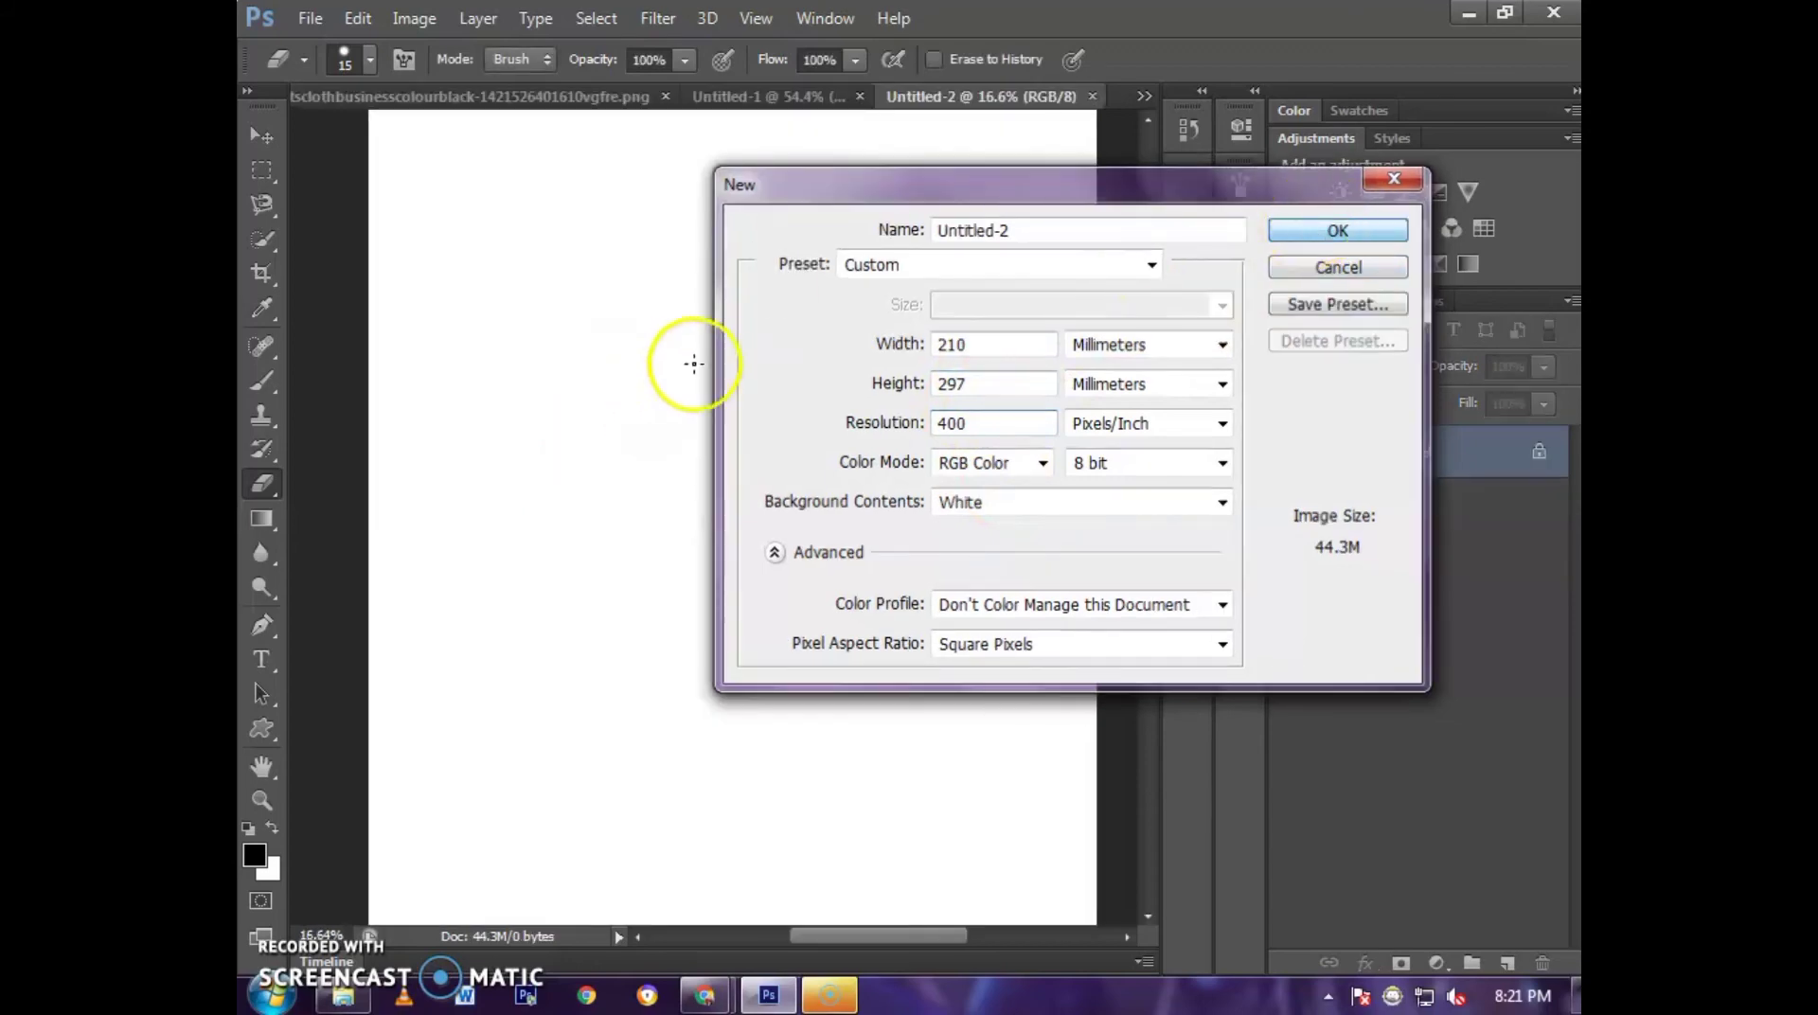
- Look over the portrait photo and the Untitled-1 page, switching between their tabs
{"action": "left_click", "coordinate": [597, 250]}
{"action": "scroll", "coordinate": [628, 346], "scroll_direction": "down", "scroll_amount": 2}
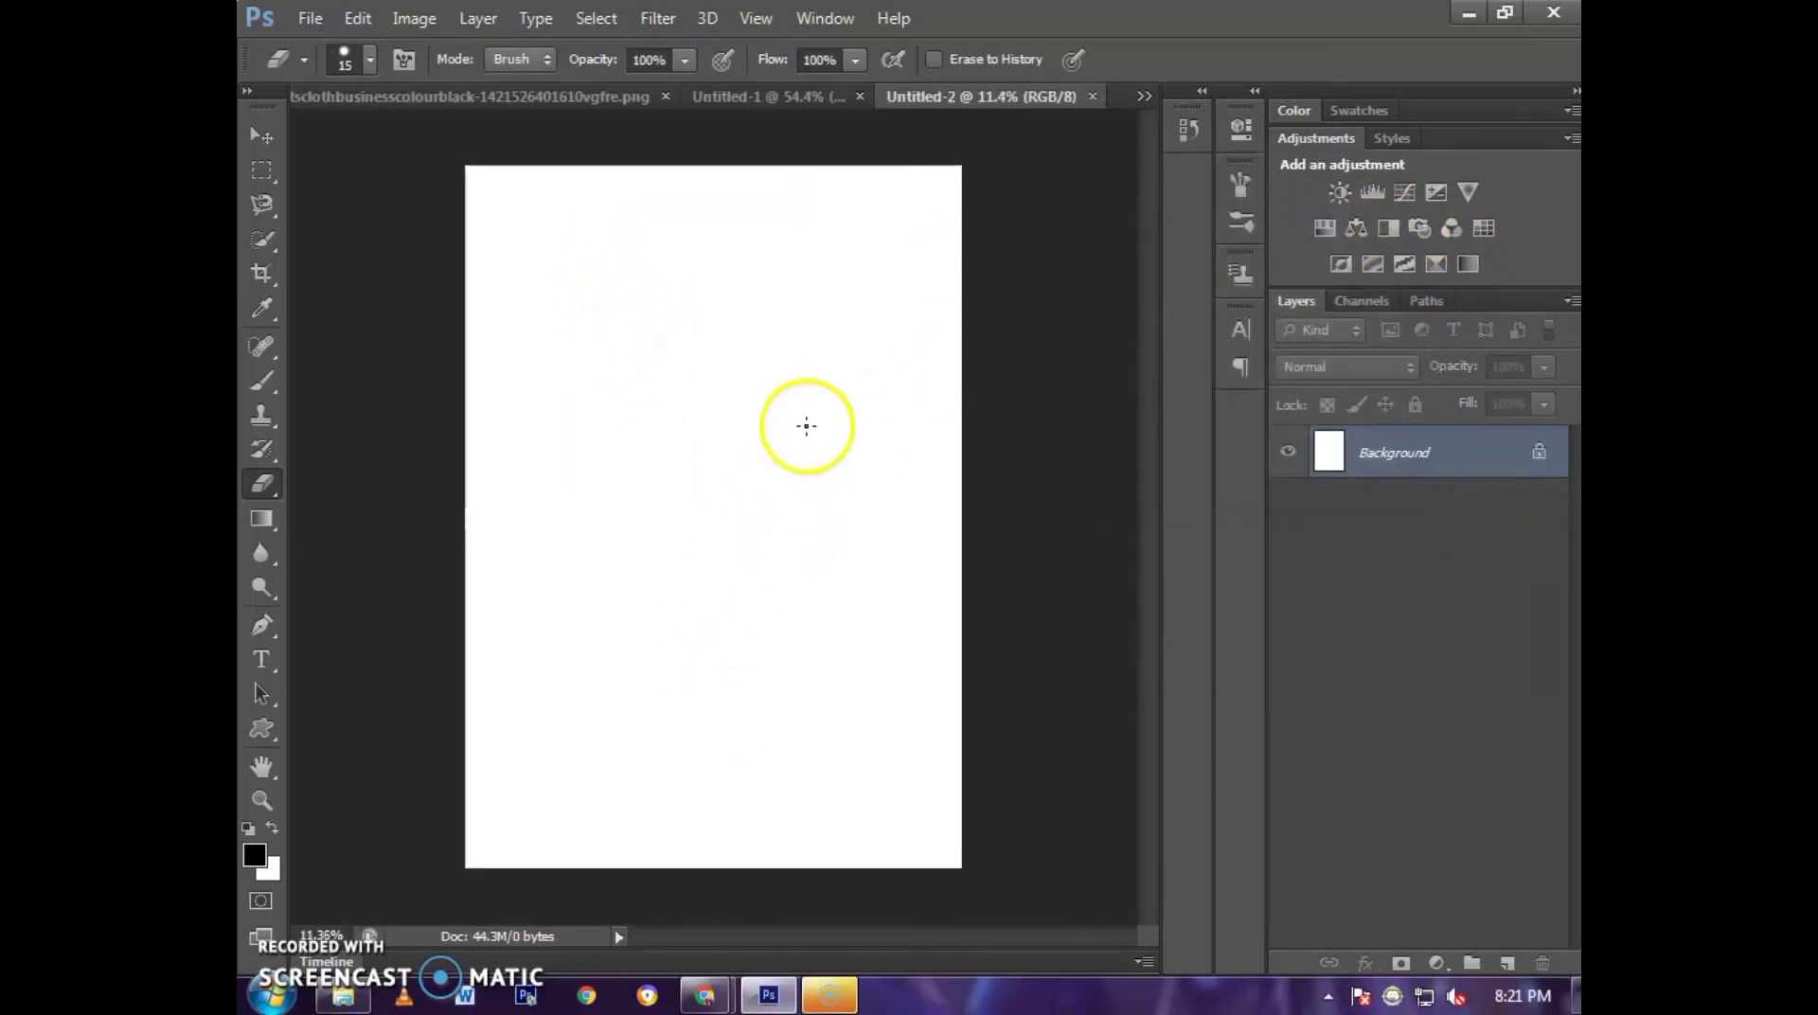
{"action": "scroll", "coordinate": [804, 423], "scroll_direction": "up", "scroll_amount": 2}
{"action": "scroll", "coordinate": [735, 390], "scroll_direction": "down", "scroll_amount": 2}
{"action": "scroll", "coordinate": [963, 434], "scroll_direction": "up", "scroll_amount": 1}
{"action": "scroll", "coordinate": [990, 415], "scroll_direction": "up", "scroll_amount": 1}
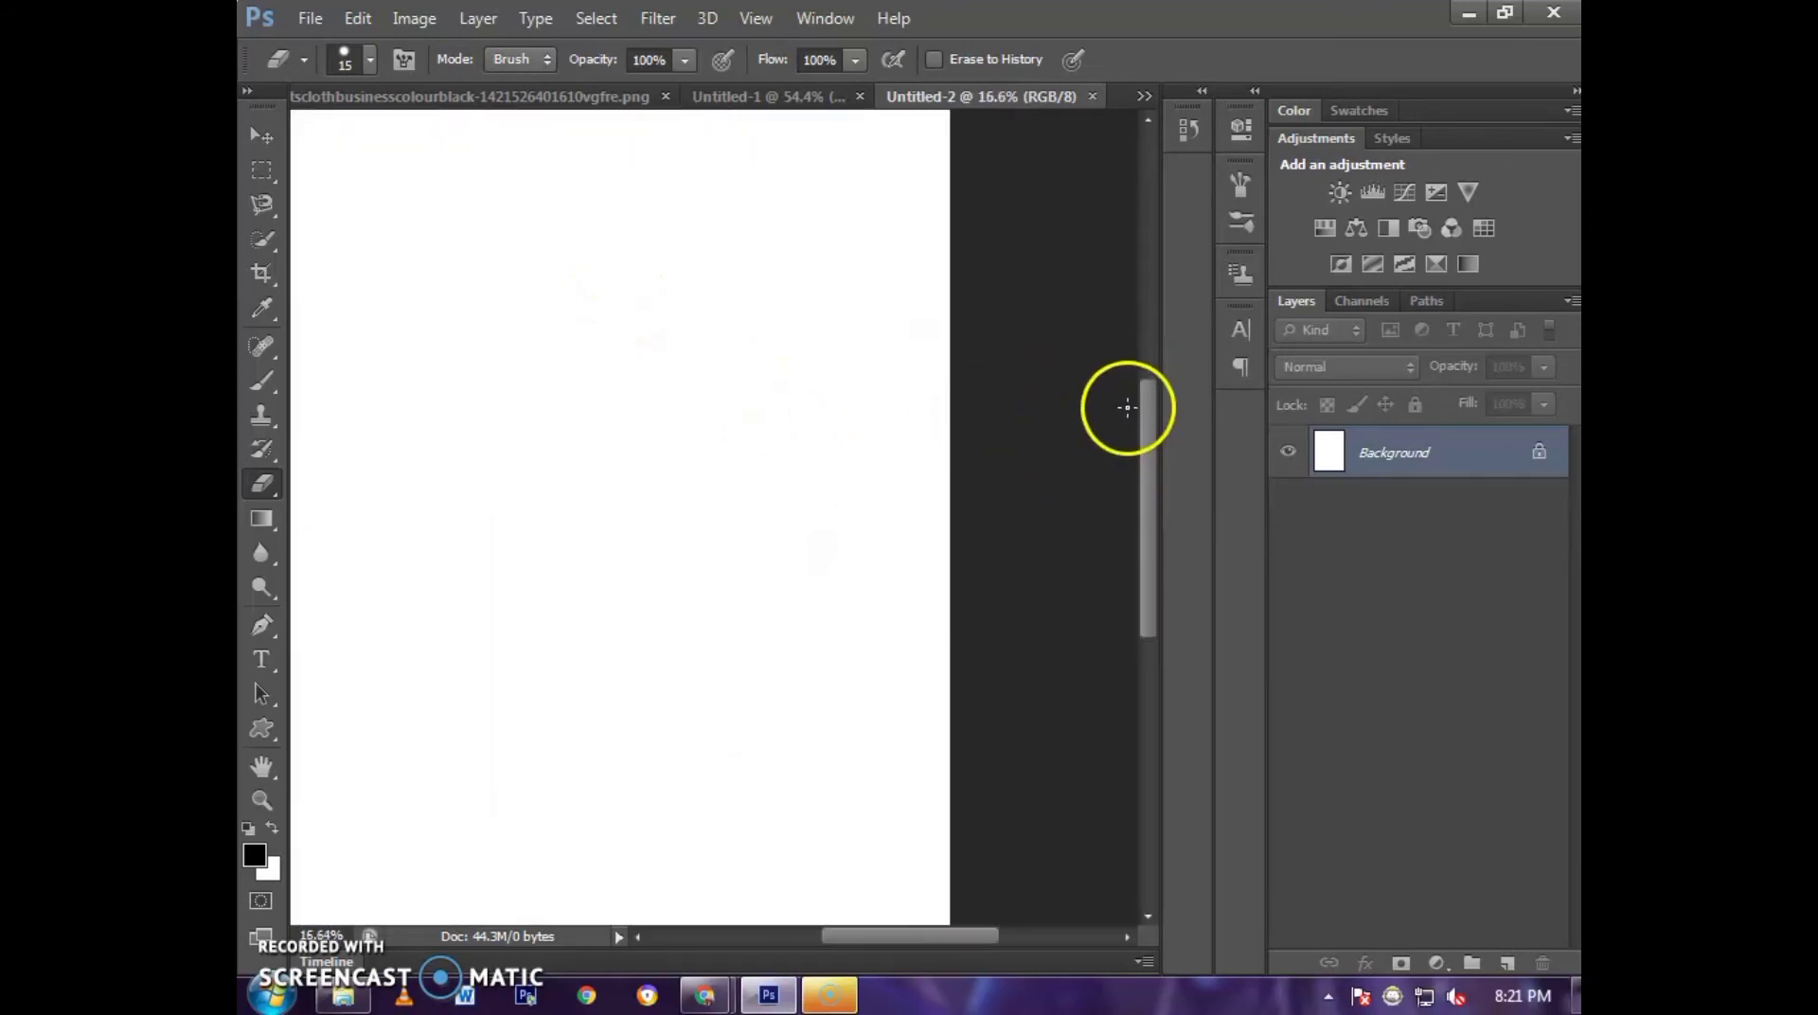
{"action": "left_click_drag", "start_coordinate": [1148, 459], "coordinate": [1136, 345]}
{"action": "scroll", "coordinate": [831, 451], "scroll_direction": "down", "scroll_amount": 1}
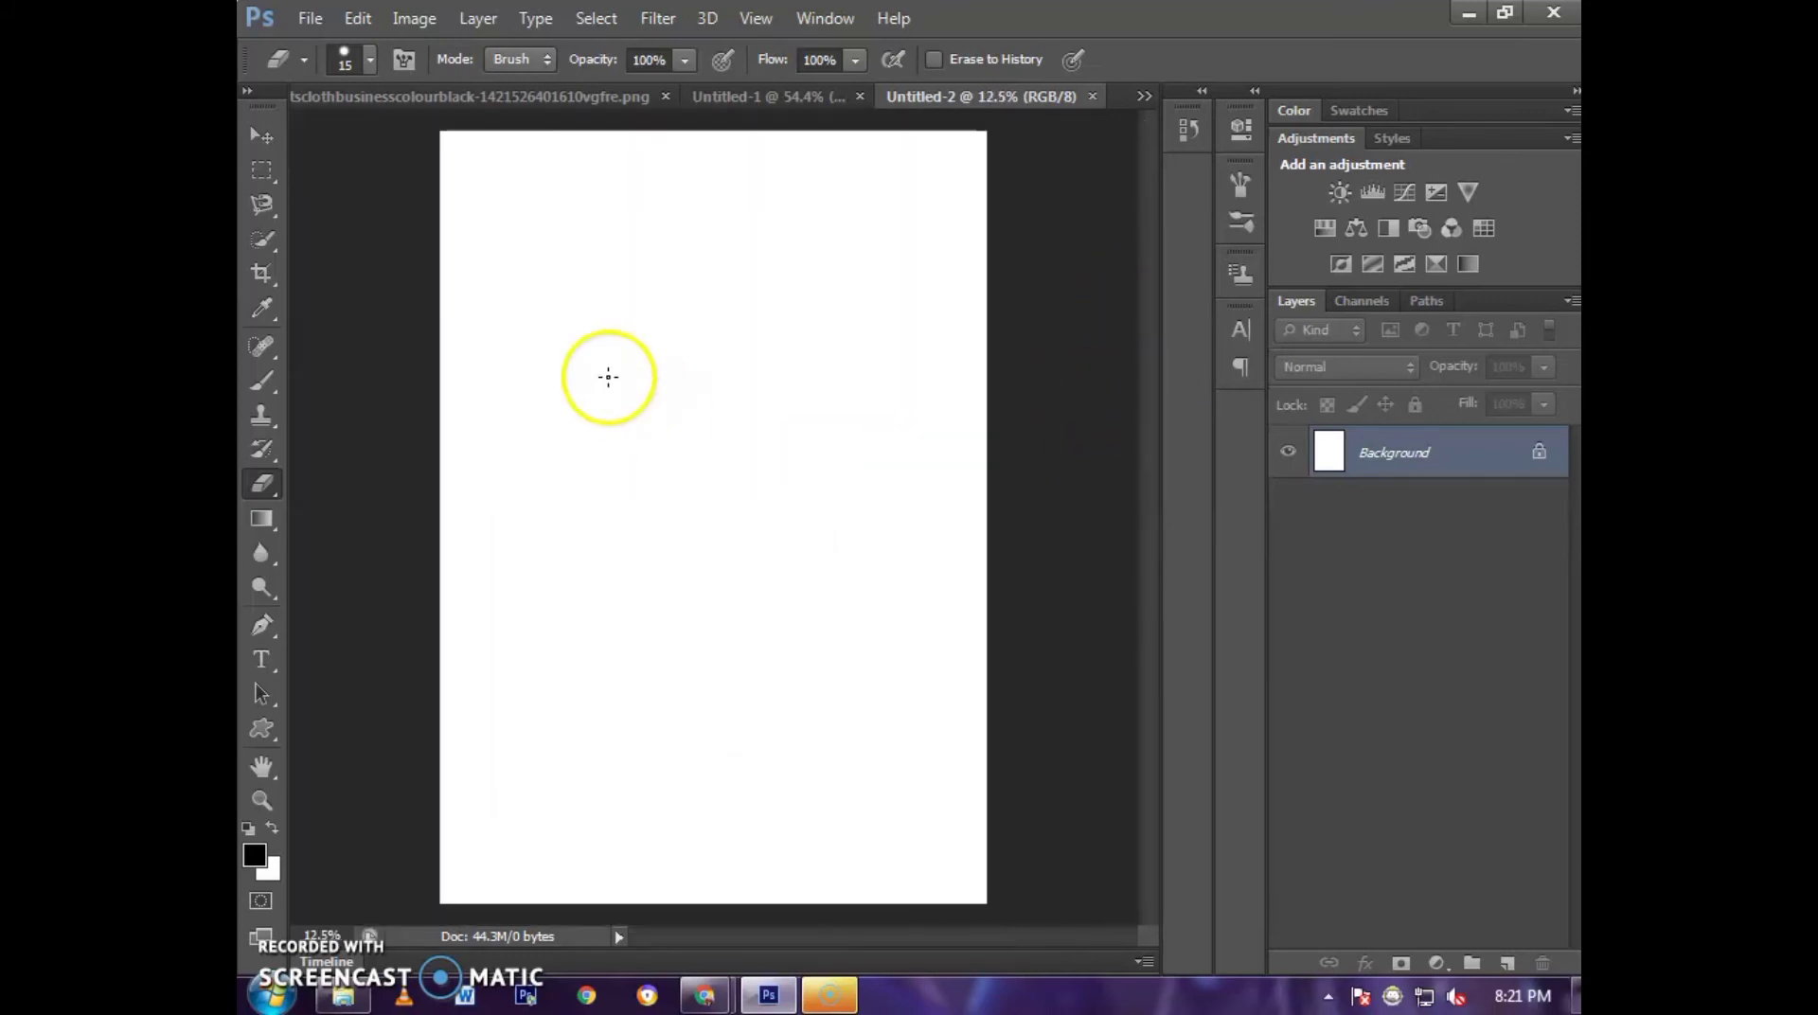
{"action": "left_click", "coordinate": [756, 95]}
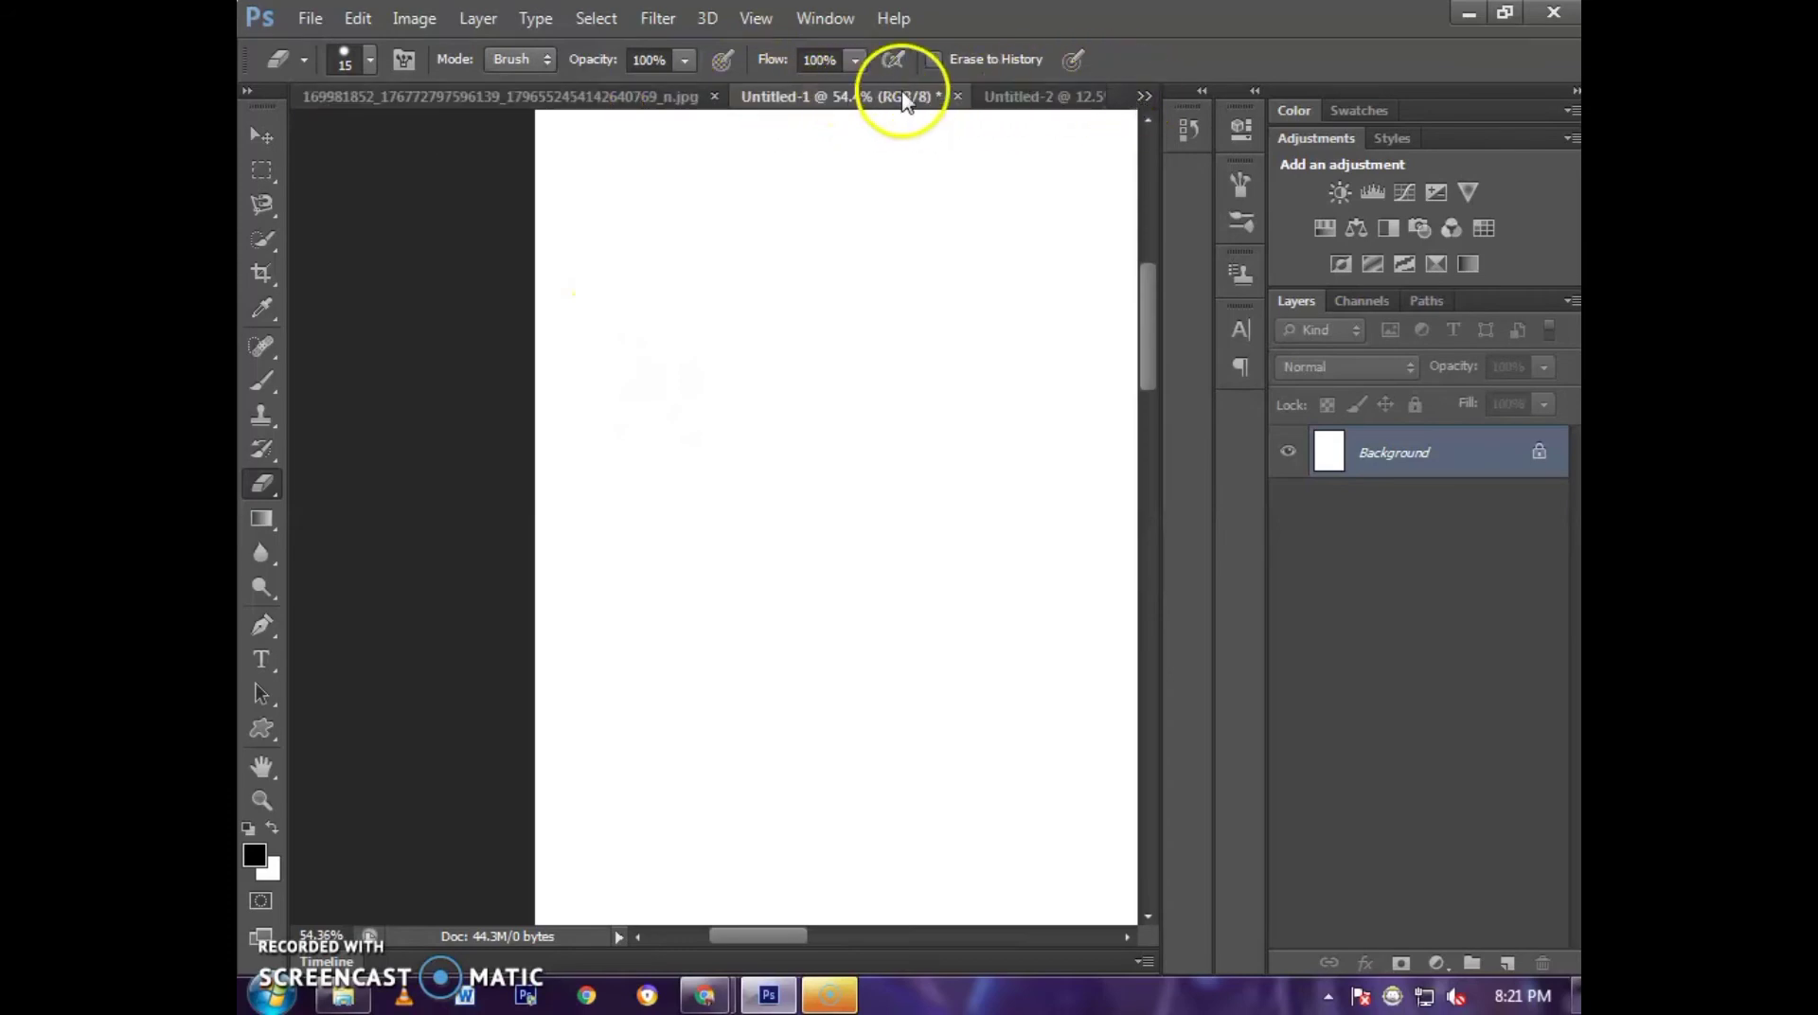
{"action": "left_click", "coordinate": [672, 93]}
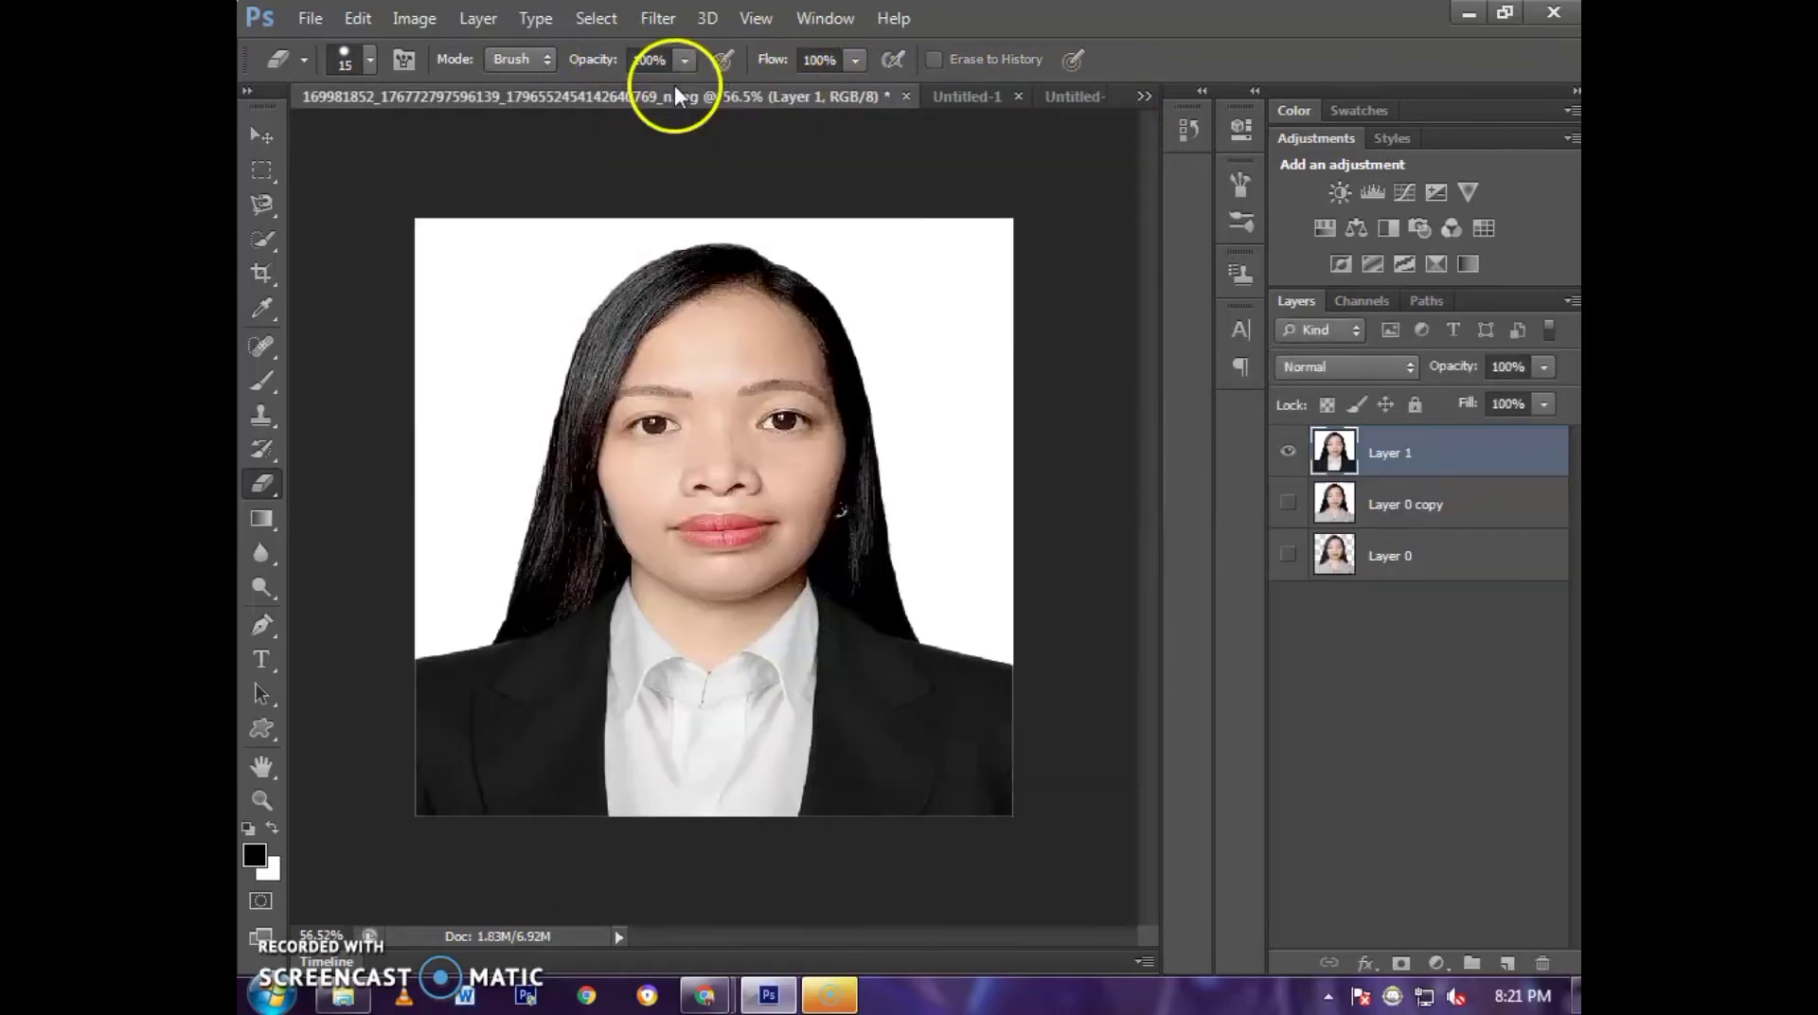
{"action": "scroll", "coordinate": [720, 286], "scroll_direction": "down", "scroll_amount": 2}
- Select the whole portrait and drag it onto the Untitled-1 page
{"action": "key", "text": "ctrl+a"}
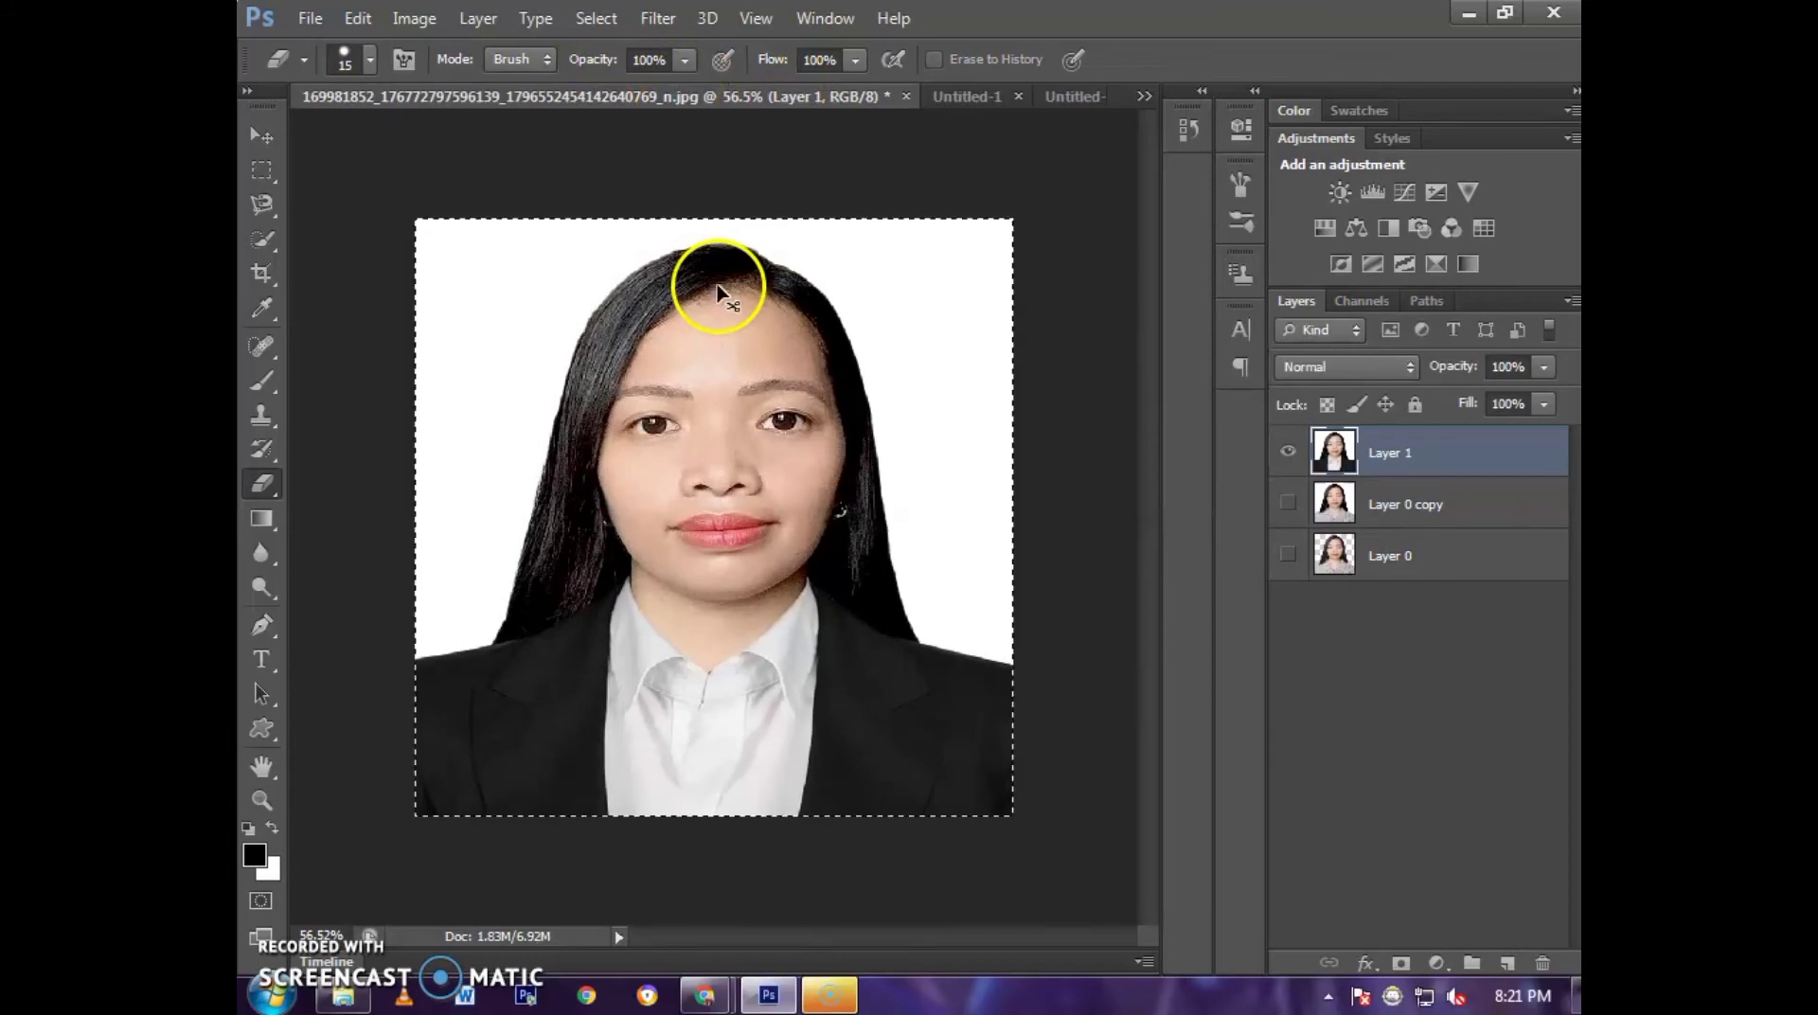
{"action": "left_click", "coordinate": [968, 97]}
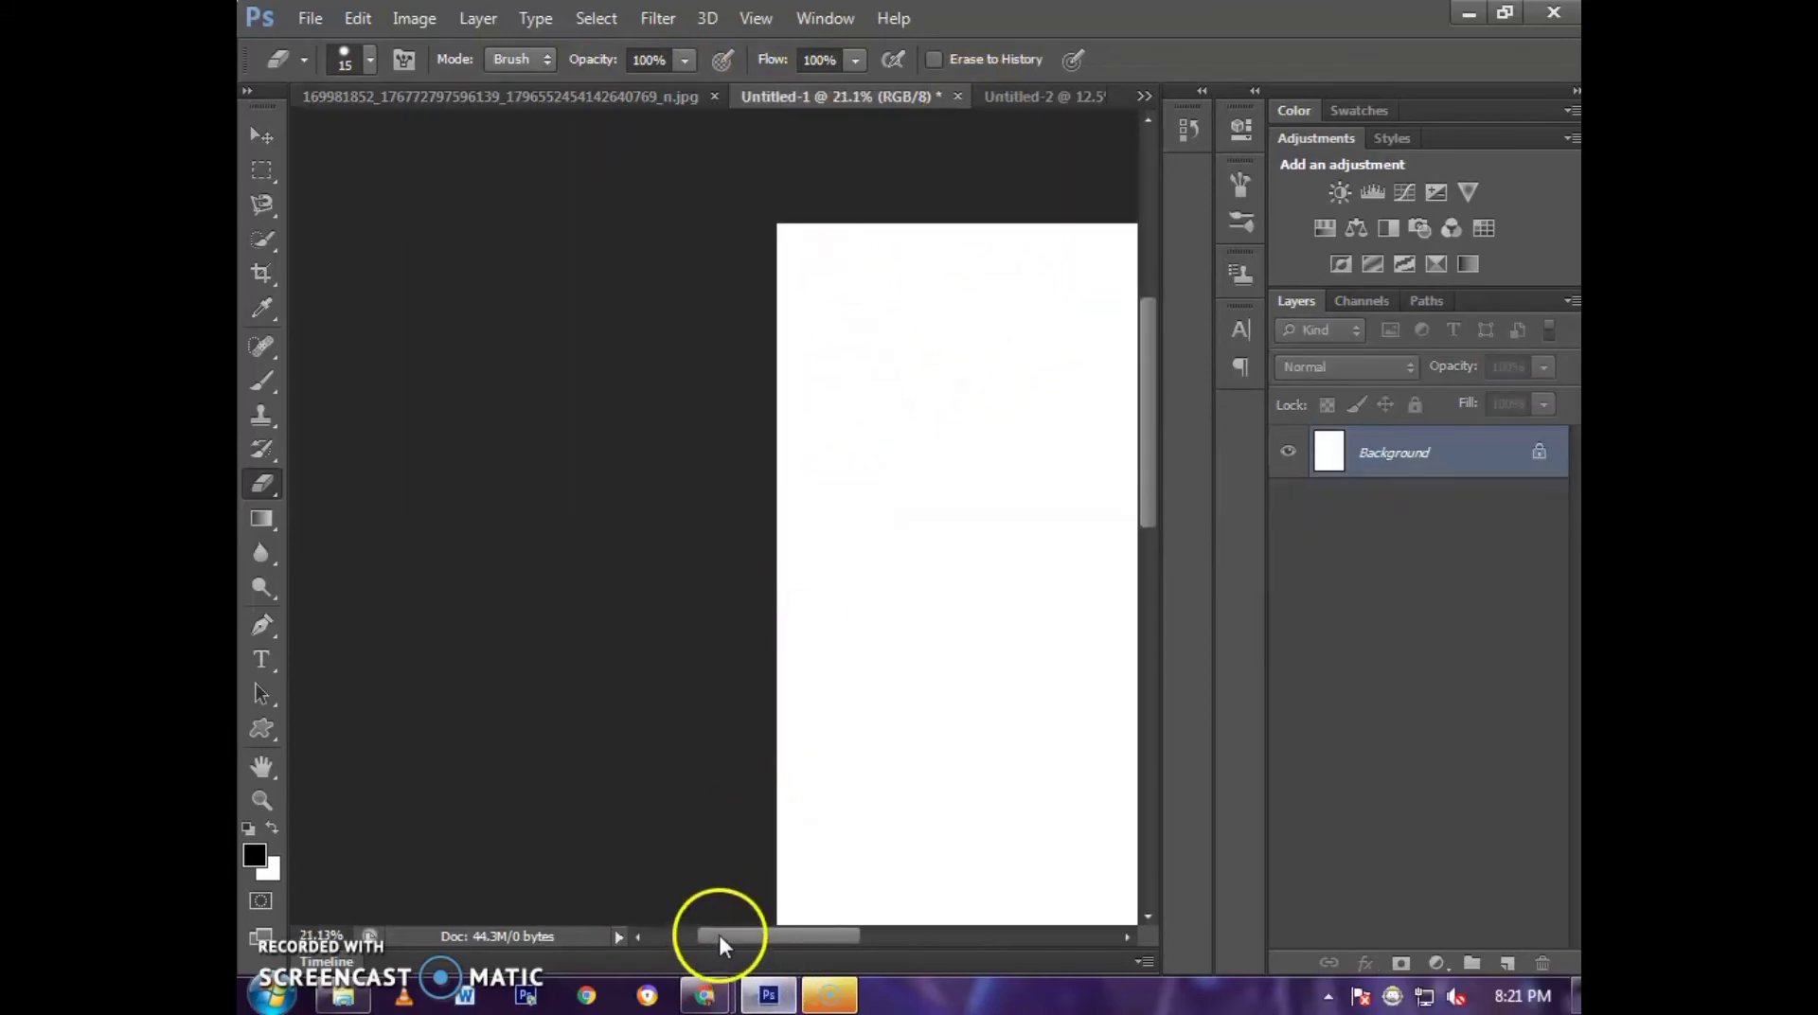
{"action": "left_click_drag", "start_coordinate": [714, 936], "coordinate": [805, 936]}
{"action": "scroll", "coordinate": [687, 748], "scroll_direction": "down", "scroll_amount": 1}
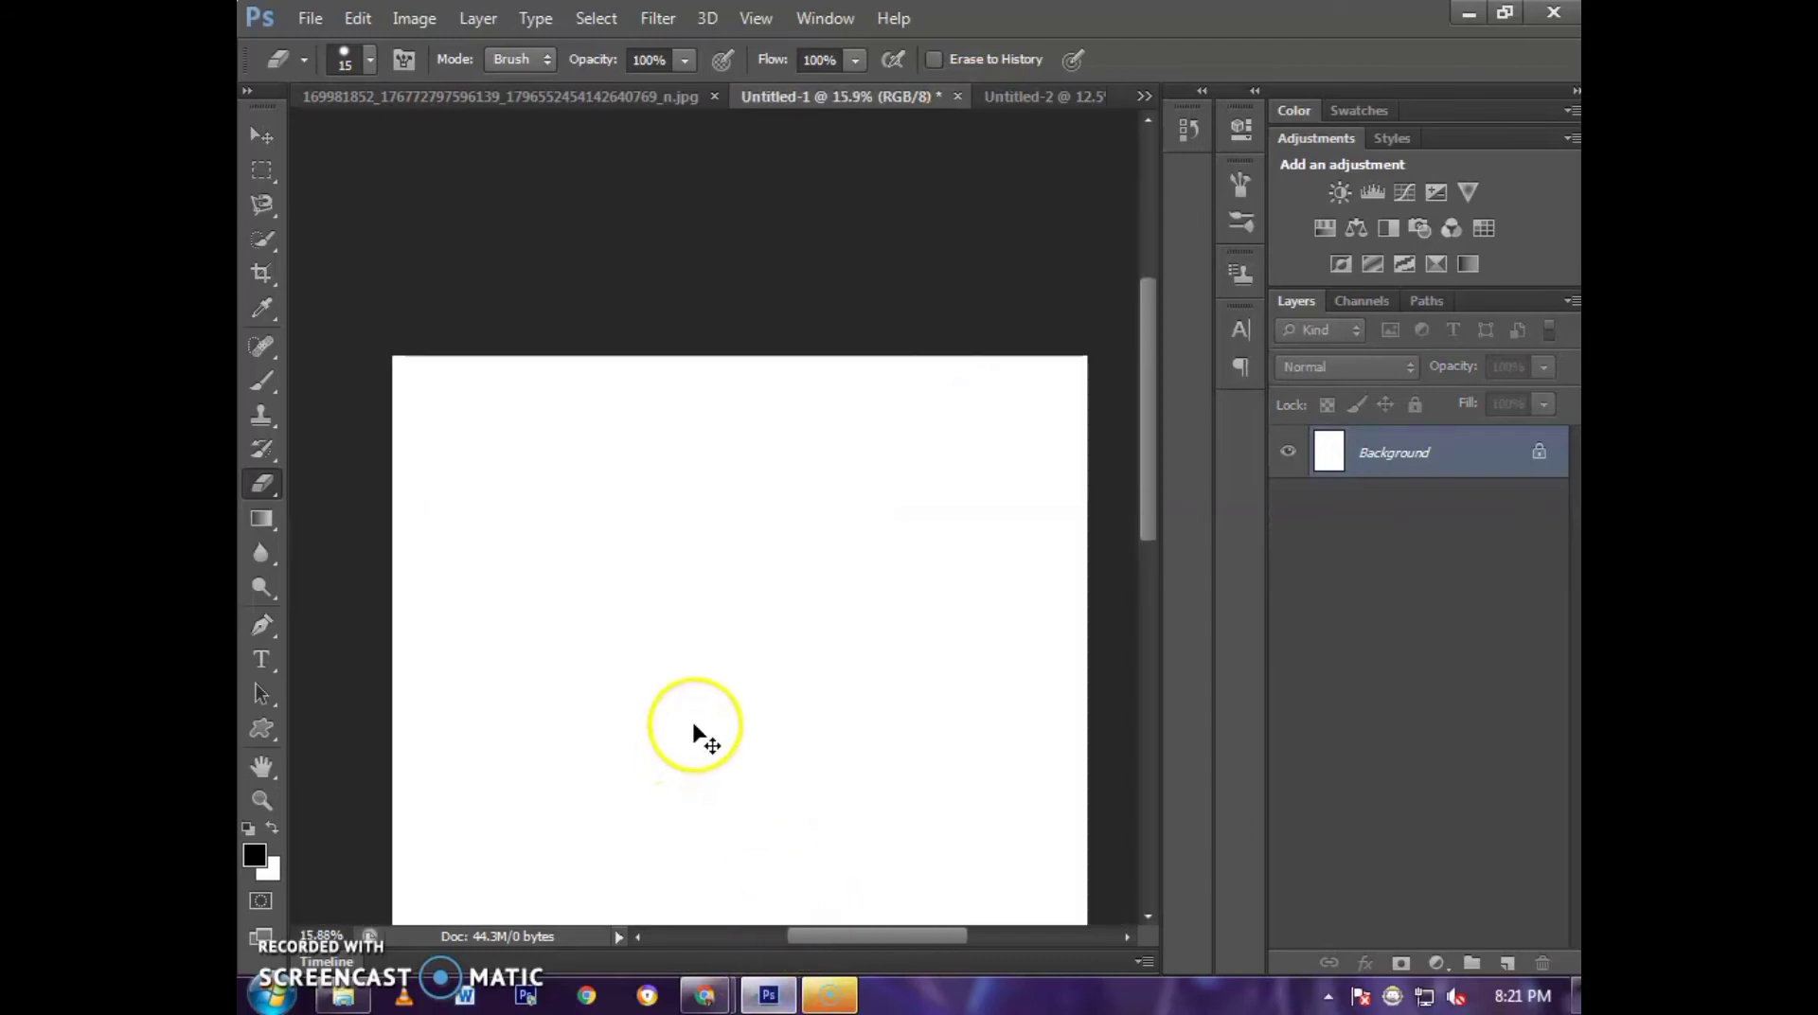
{"action": "left_click_drag", "start_coordinate": [696, 734], "coordinate": [584, 618]}
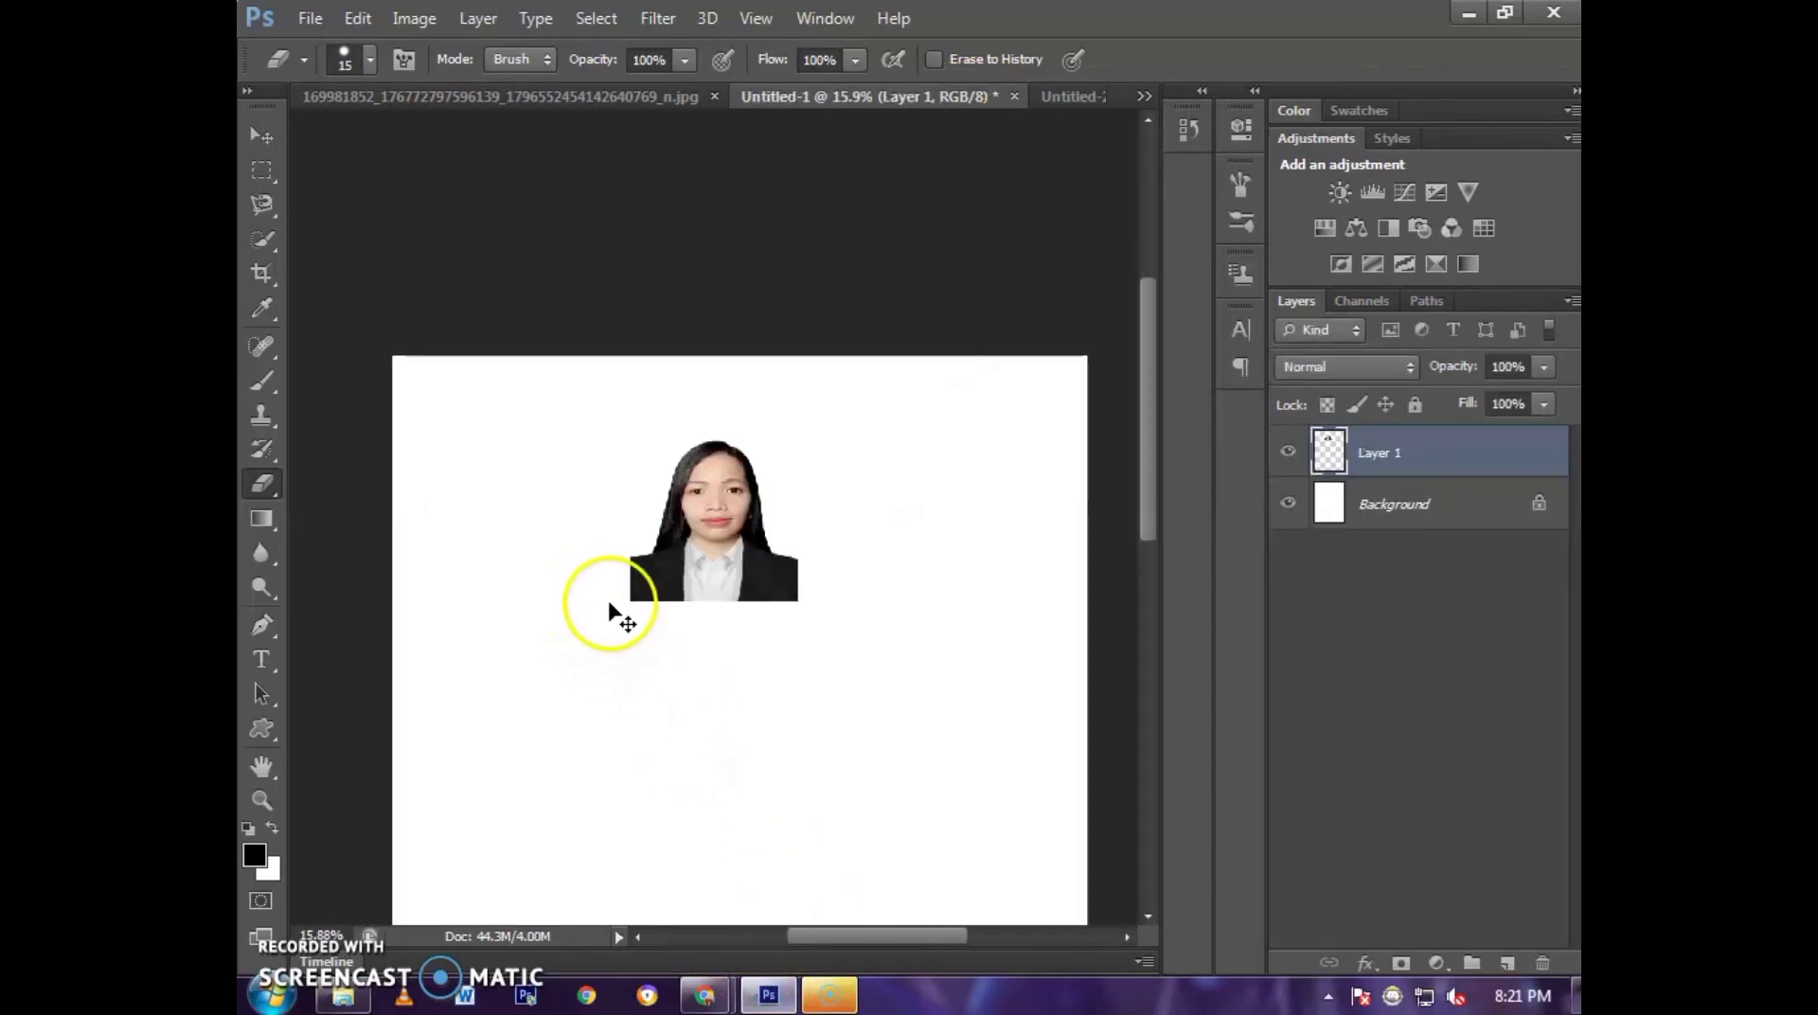
- Move the placed photo to the page's top-left corner with Free Transform
{"action": "key", "text": "ctrl+t"}
{"action": "mouse_move", "coordinate": [722, 559]}
{"action": "left_mouse_down"}
{"action": "mouse_move", "coordinate": [488, 502]}
{"action": "mouse_move", "coordinate": [522, 533]}
{"action": "left_mouse_up"}
{"action": "scroll", "coordinate": [418, 417], "scroll_direction": "up", "scroll_amount": 3}
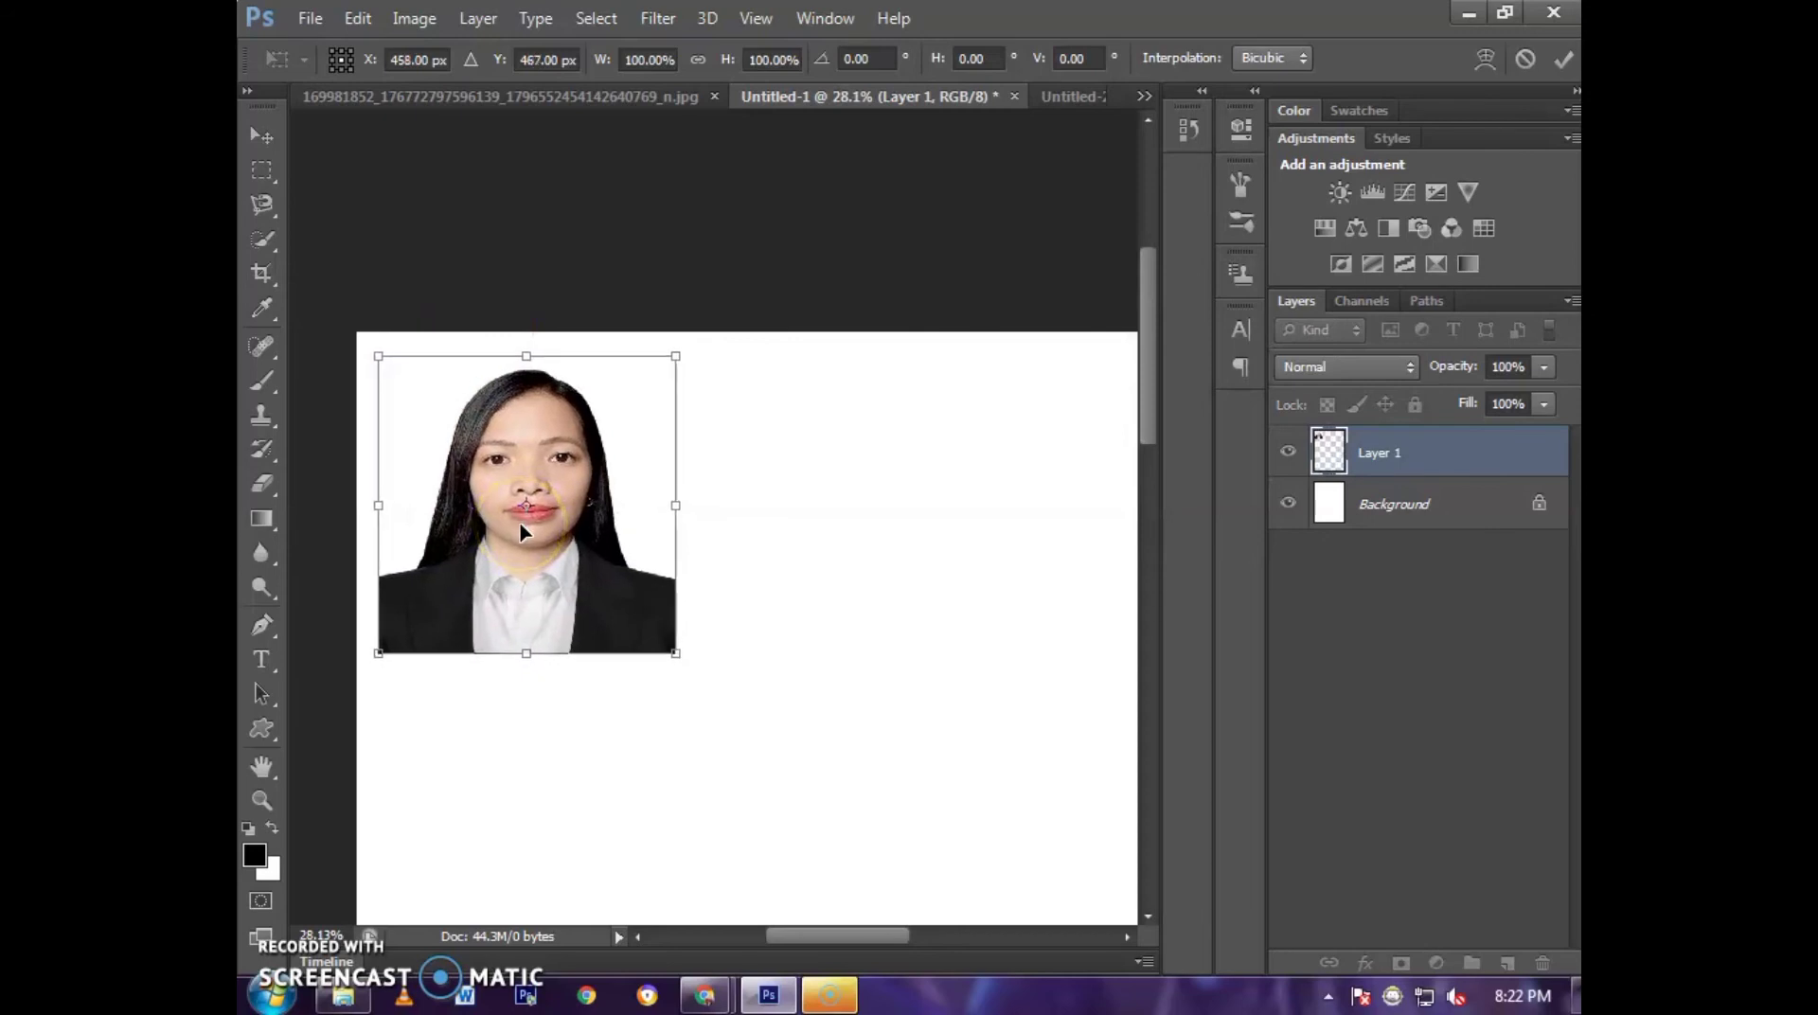
{"action": "left_click_drag", "start_coordinate": [522, 532], "coordinate": [520, 527]}
- Commit the photo's placement and give it a 2 px black outside stroke border
{"action": "key", "text": "Return"}
{"action": "key", "text": "e"}
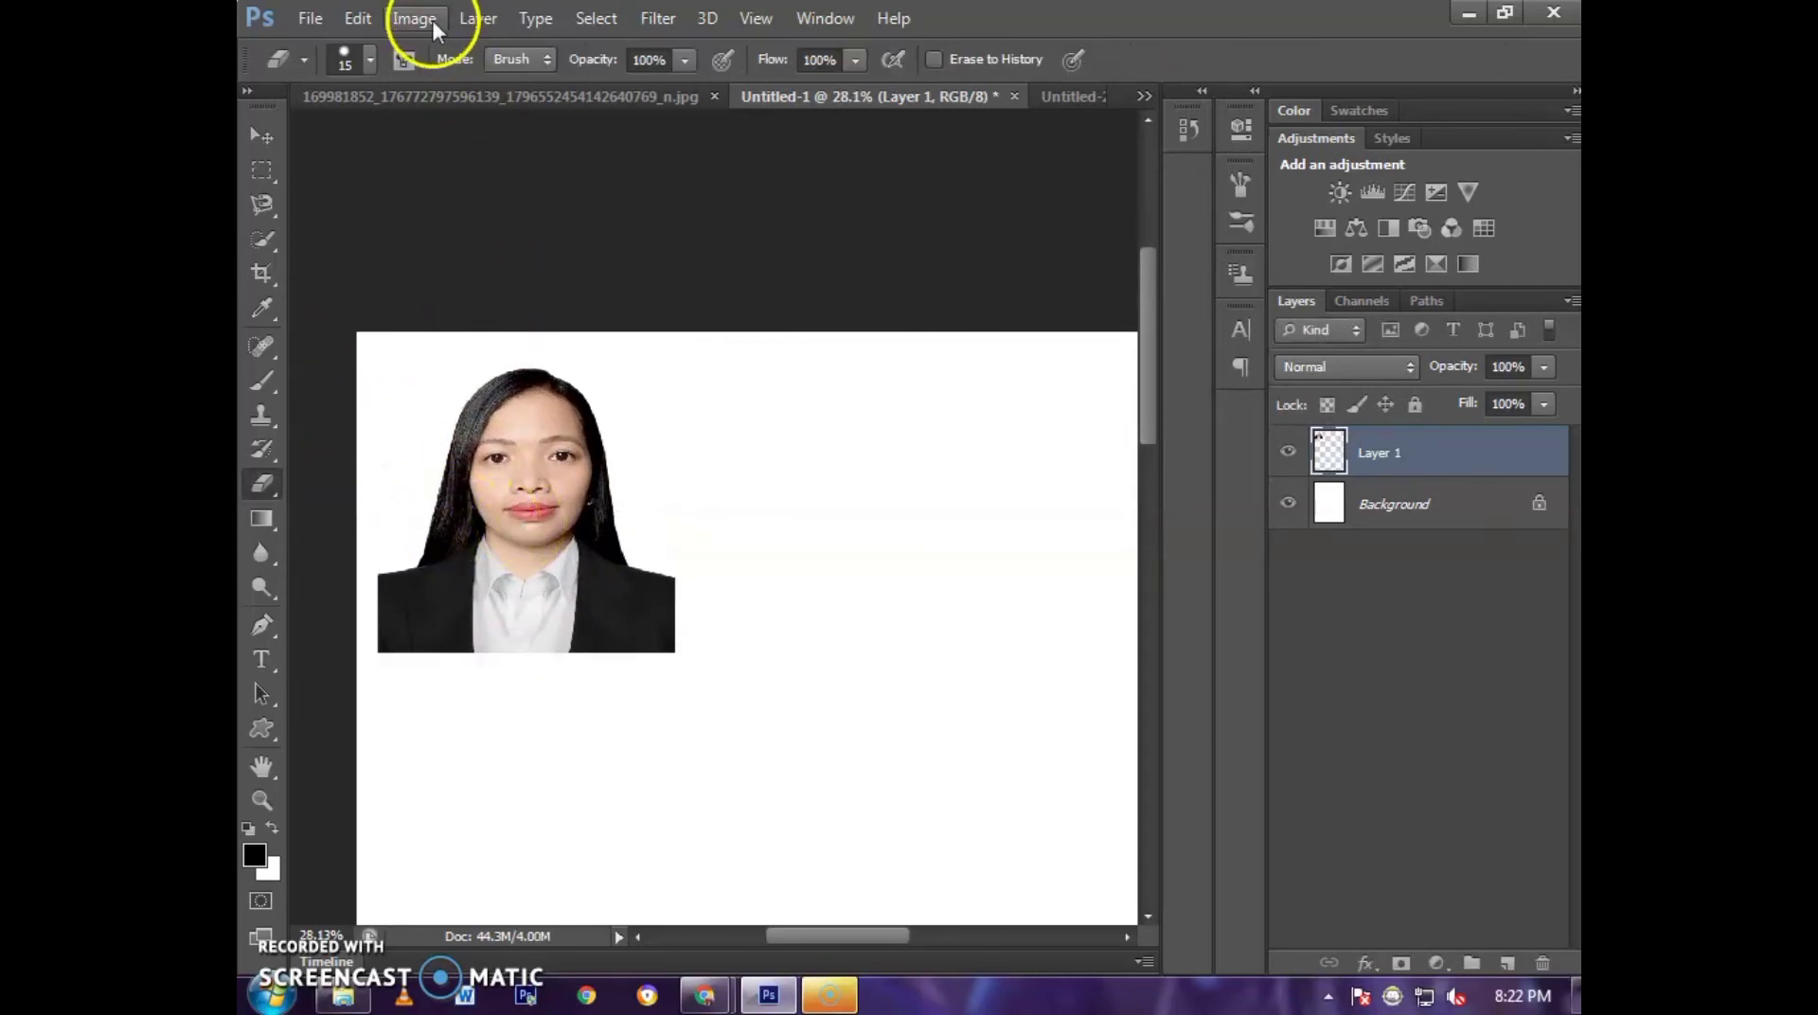
{"action": "scroll", "coordinate": [625, 540], "scroll_direction": "up", "scroll_amount": 1}
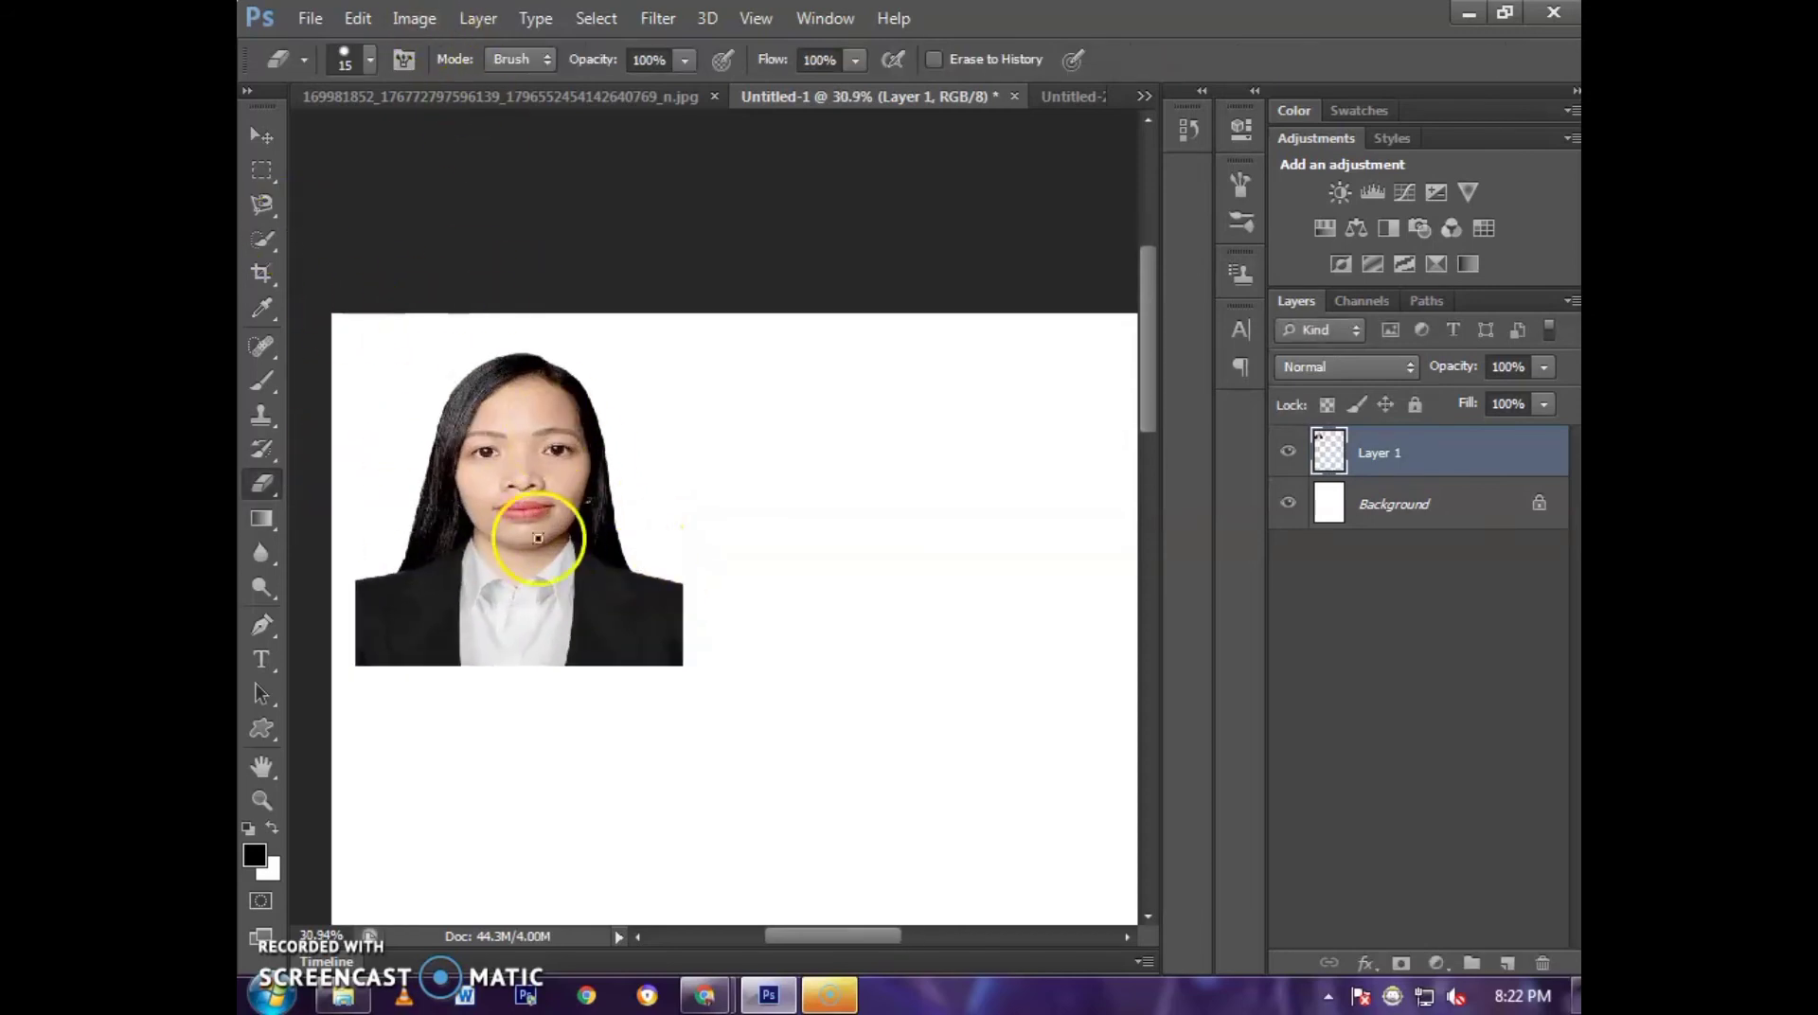
{"action": "left_click", "coordinate": [360, 18]}
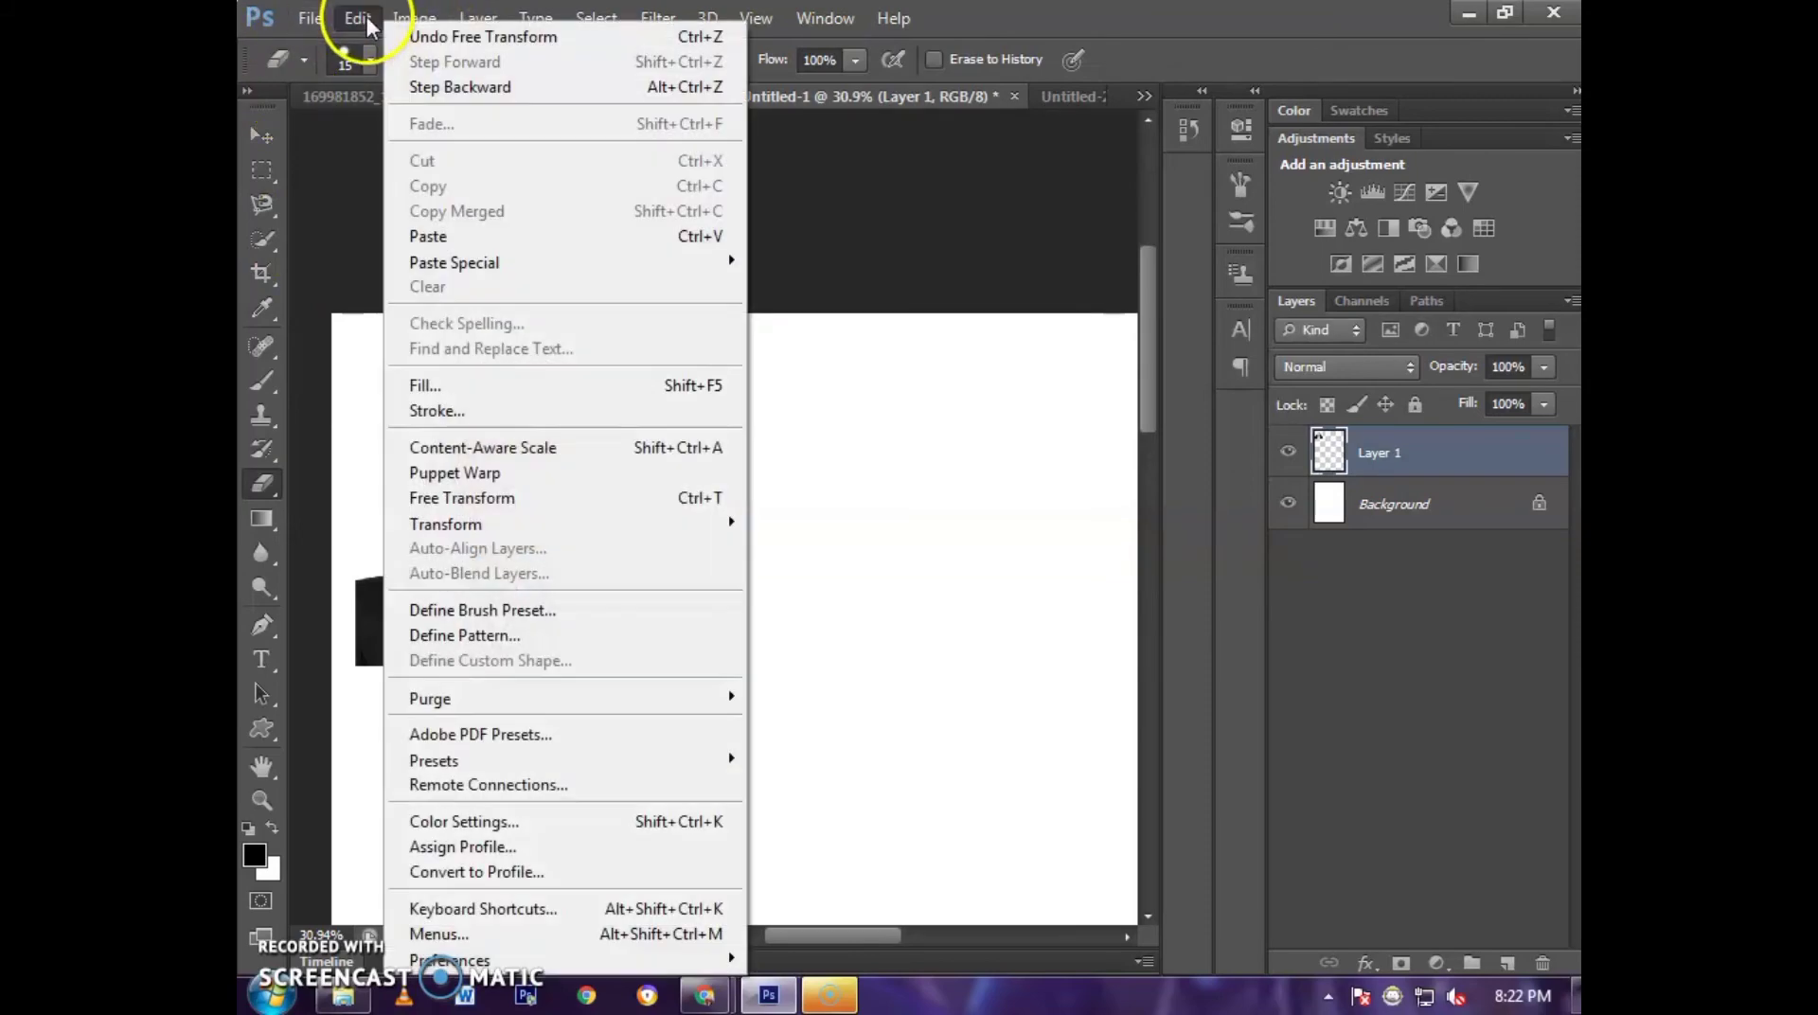
{"action": "left_click", "coordinate": [519, 409]}
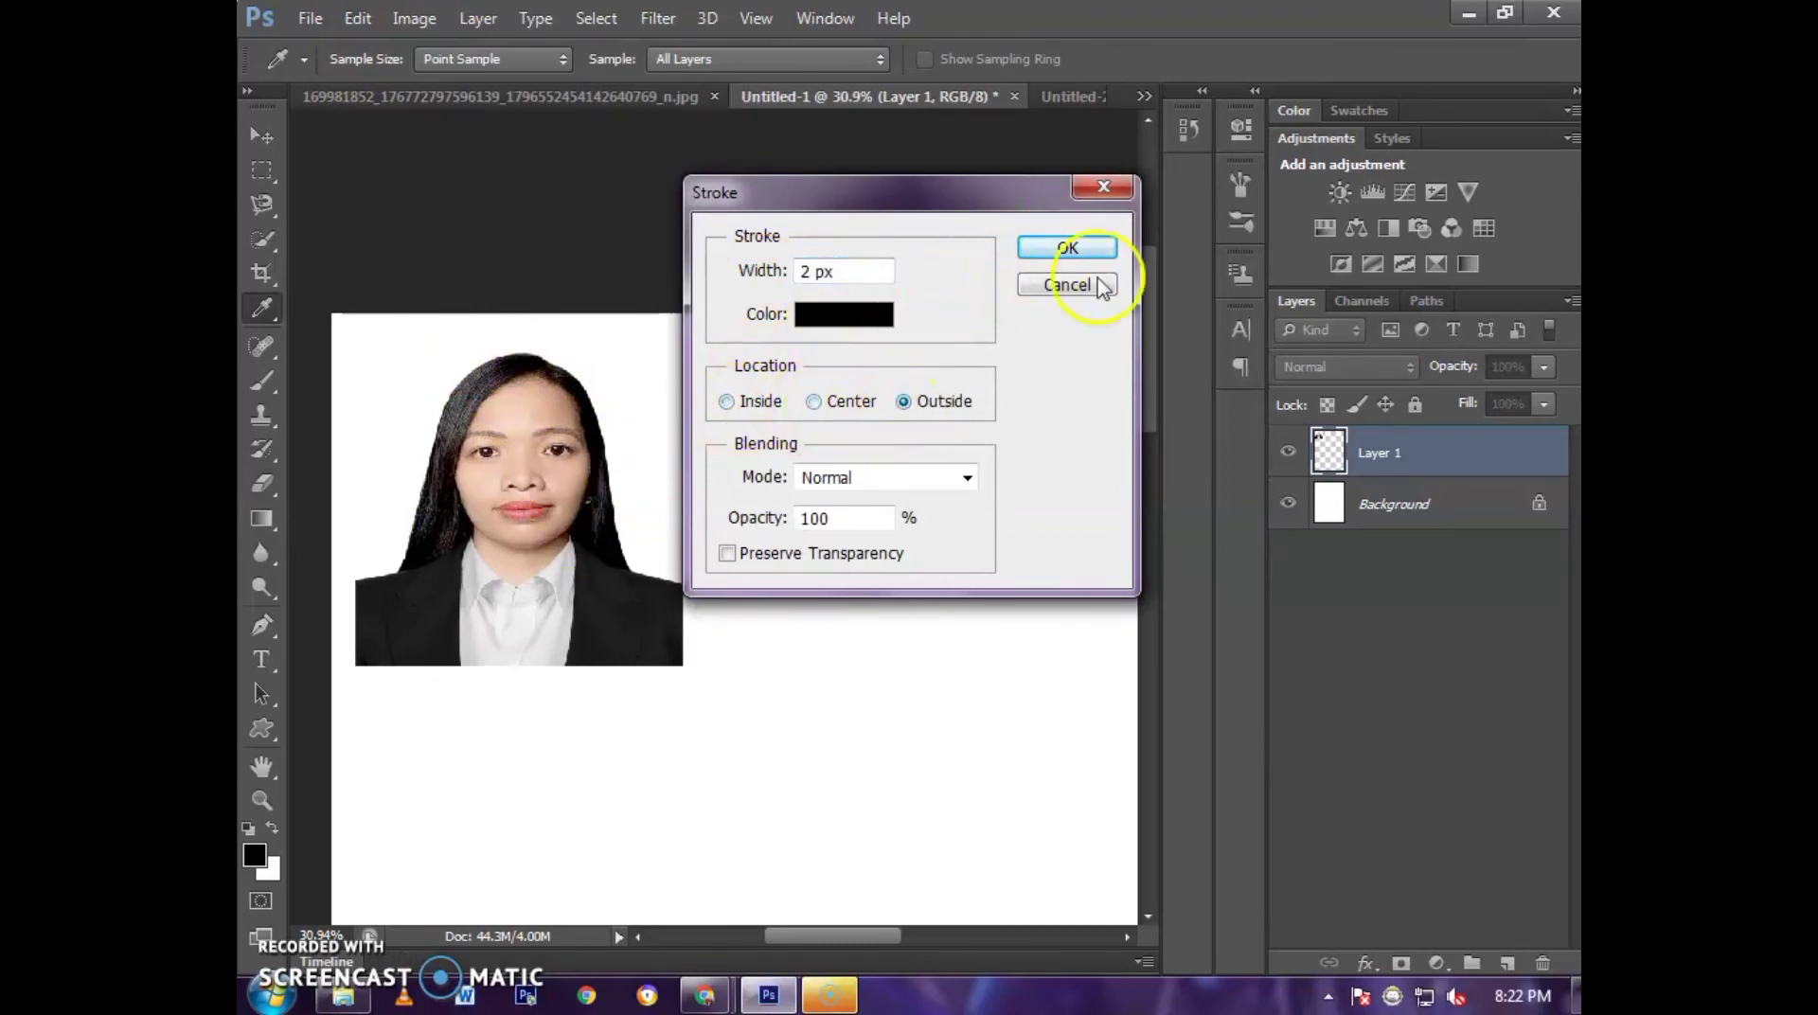
{"action": "left_click", "coordinate": [1067, 248]}
- Nudge the bordered photo slightly left and up into the top-left corner
{"action": "key", "text": "e"}
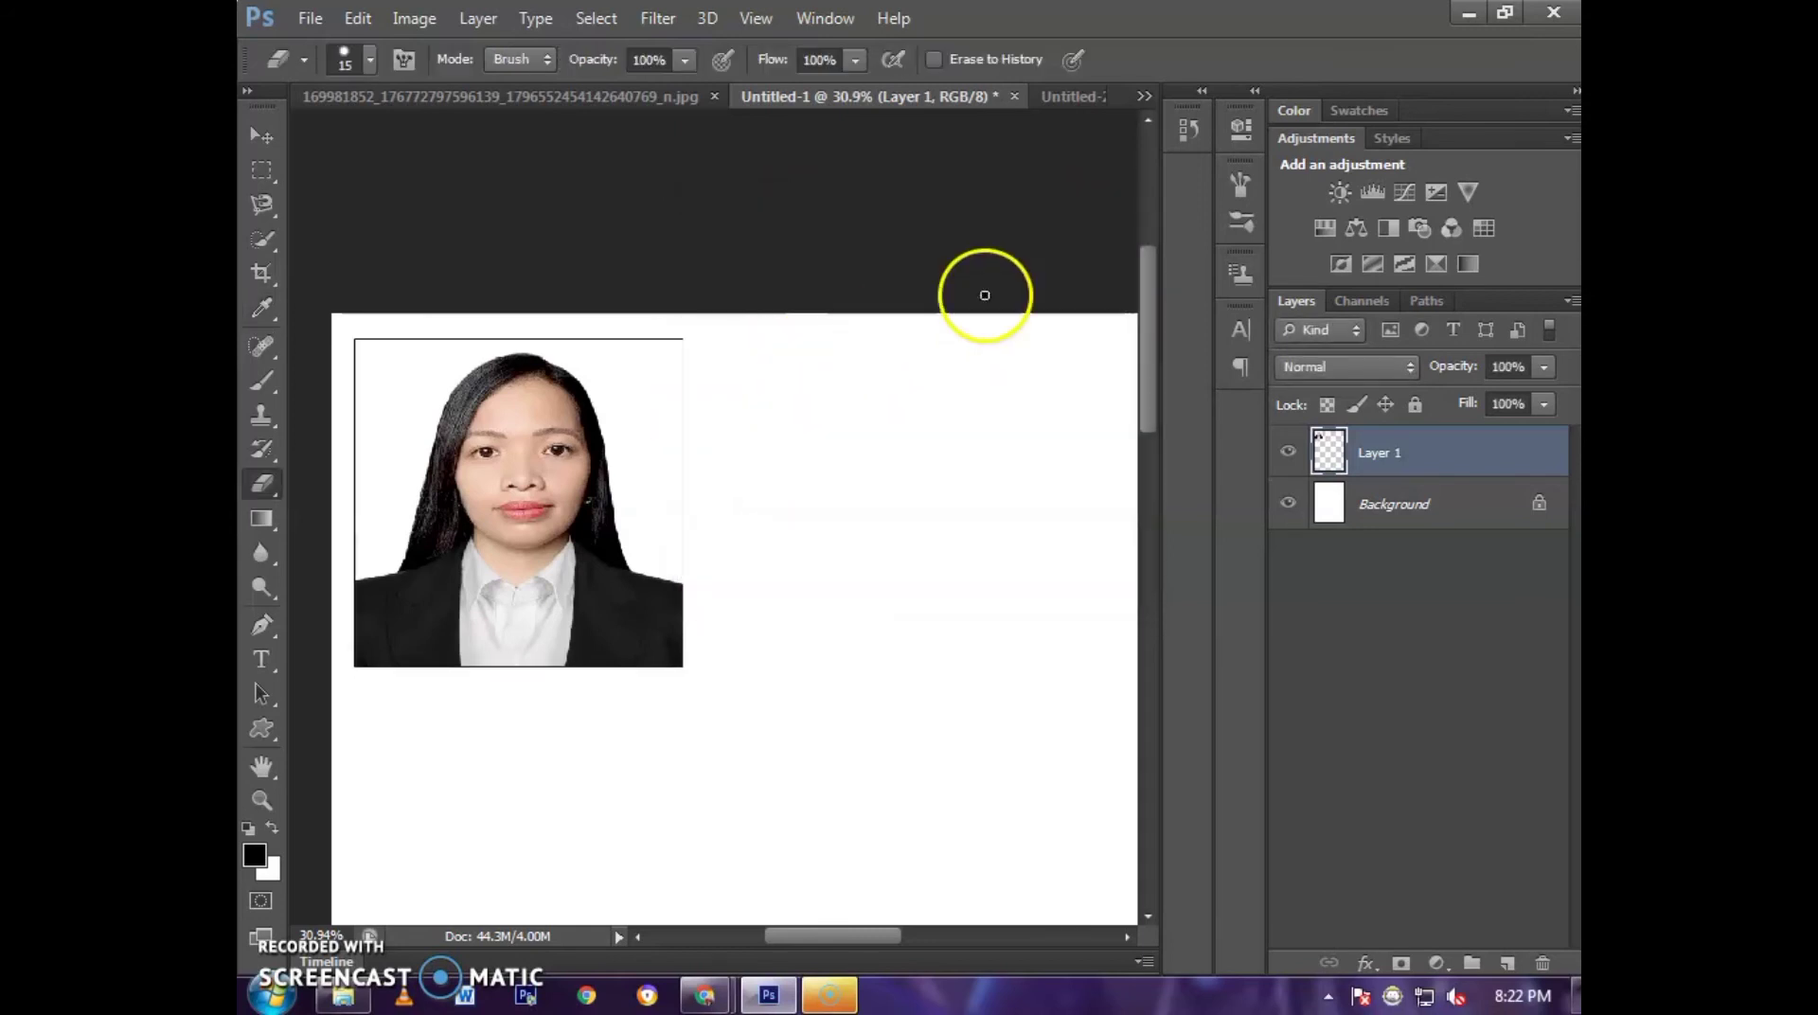
{"action": "scroll", "coordinate": [694, 441], "scroll_direction": "up", "scroll_amount": 2}
{"action": "scroll", "coordinate": [697, 438], "scroll_direction": "up", "scroll_amount": 2}
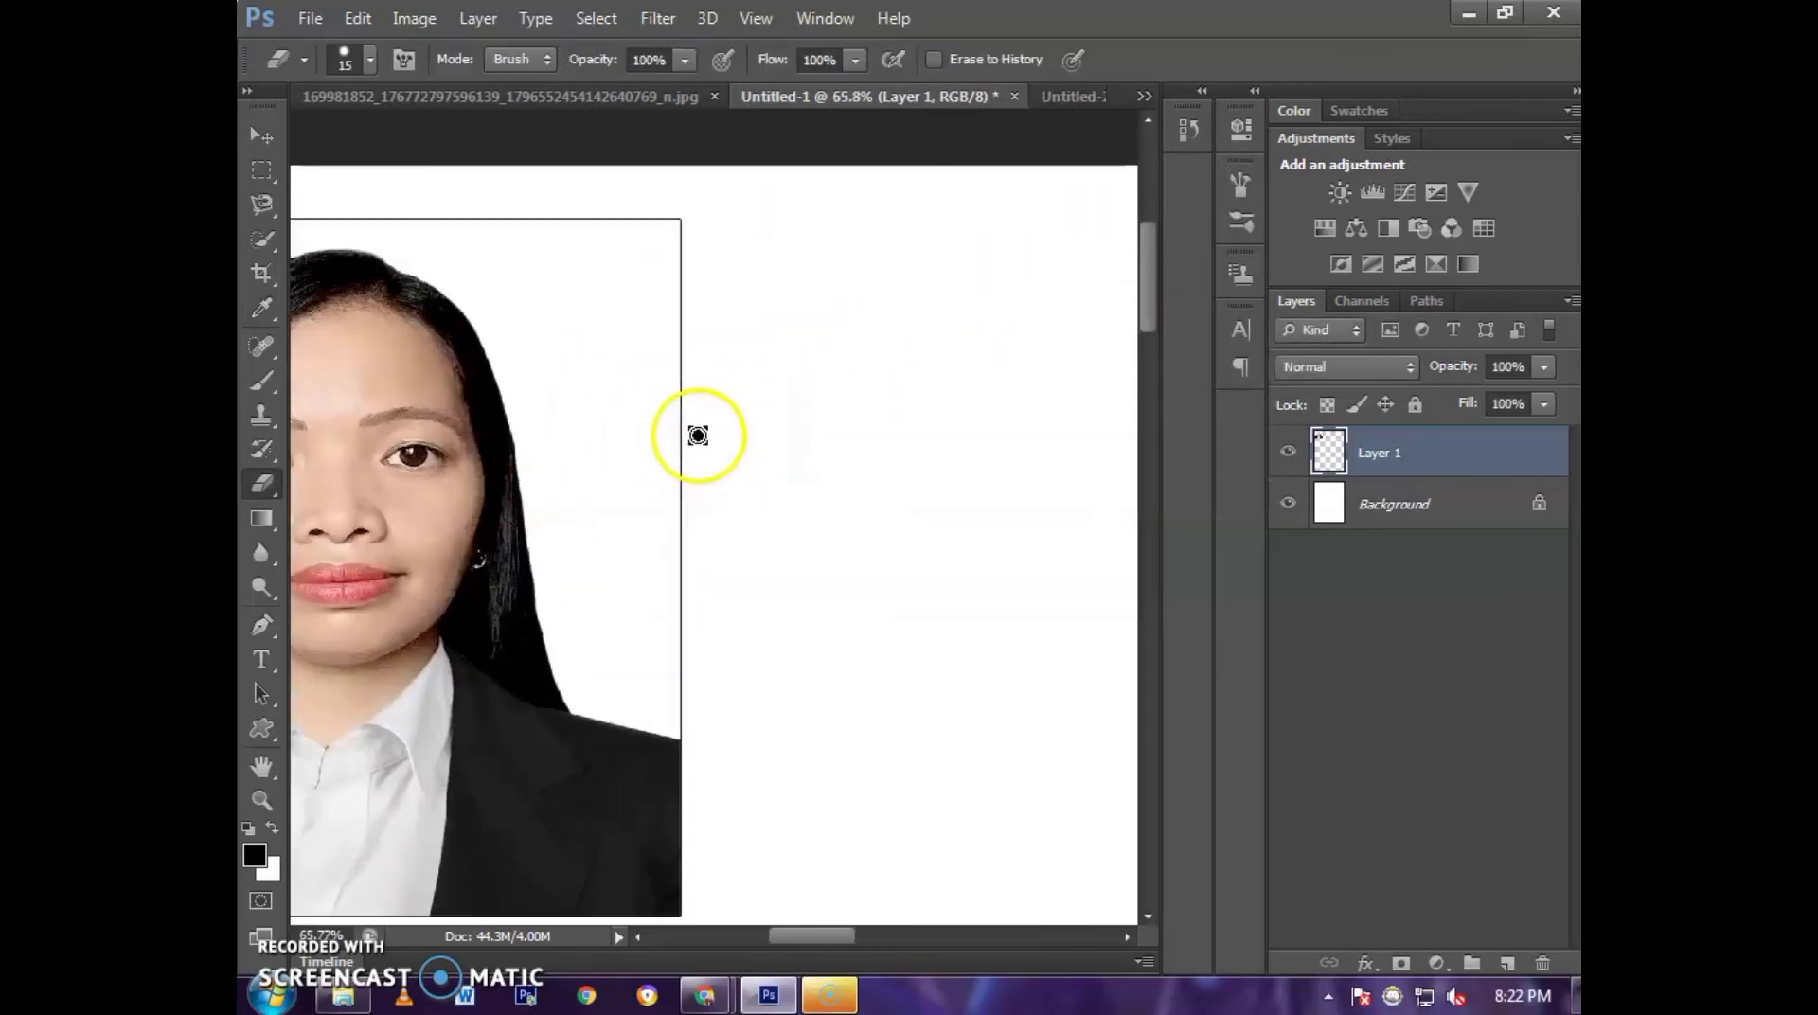
{"action": "scroll", "coordinate": [711, 414], "scroll_direction": "down", "scroll_amount": 2}
{"action": "scroll", "coordinate": [719, 414], "scroll_direction": "down", "scroll_amount": 2}
{"action": "scroll", "coordinate": [691, 423], "scroll_direction": "down", "scroll_amount": 1}
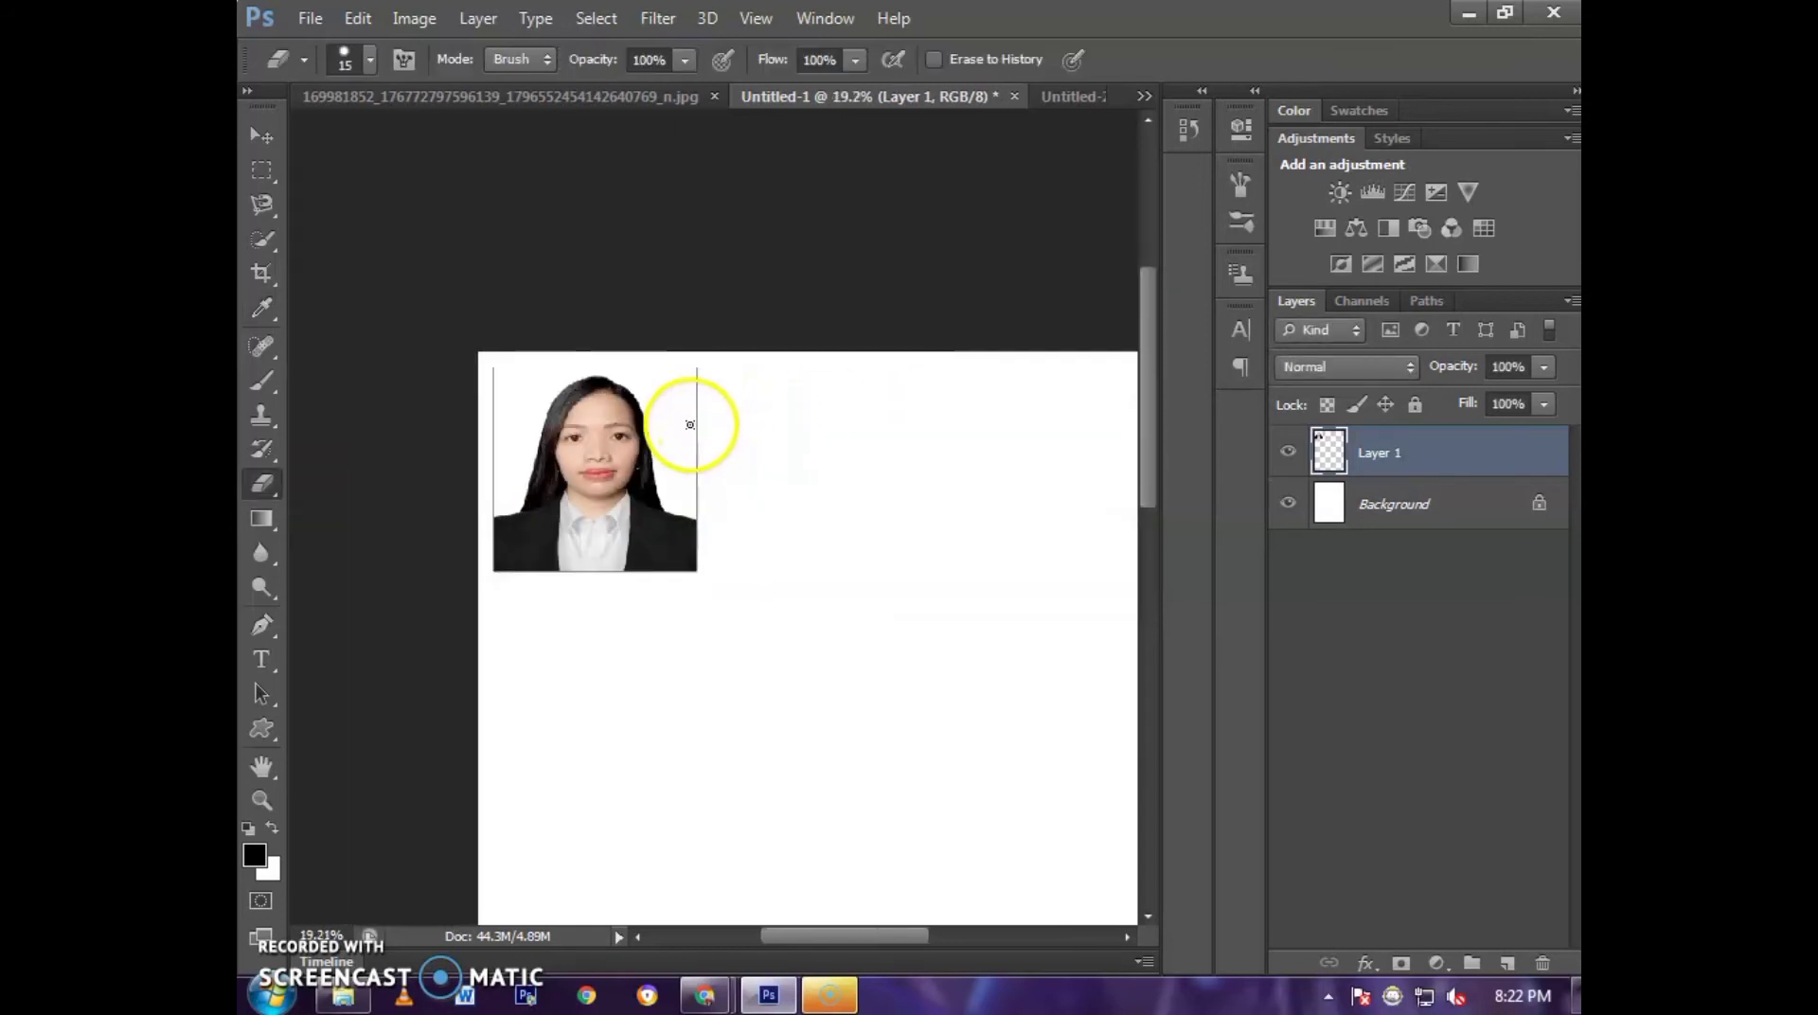
{"action": "scroll", "coordinate": [683, 438], "scroll_direction": "up", "scroll_amount": 1}
{"action": "scroll", "coordinate": [679, 456], "scroll_direction": "up", "scroll_amount": 1}
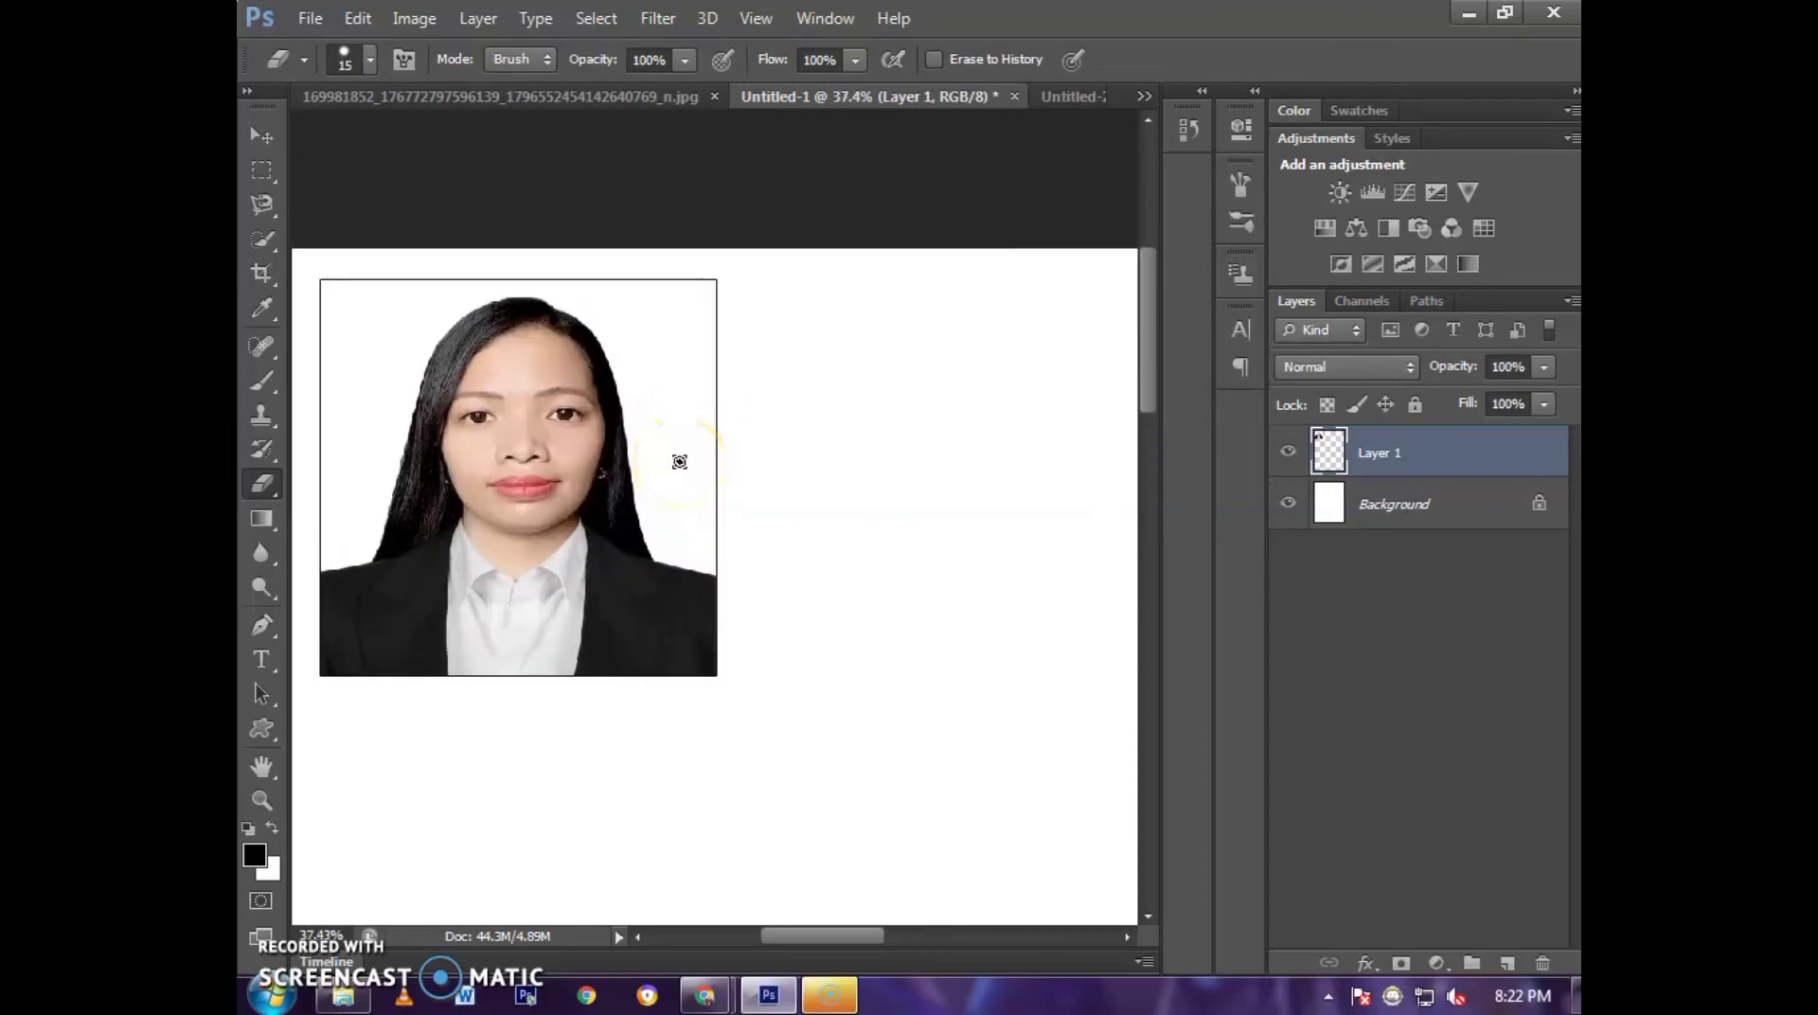
{"action": "scroll", "coordinate": [678, 461], "scroll_direction": "down", "scroll_amount": 1}
{"action": "scroll", "coordinate": [679, 459], "scroll_direction": "down", "scroll_amount": 1}
{"action": "key", "text": "ctrl+t"}
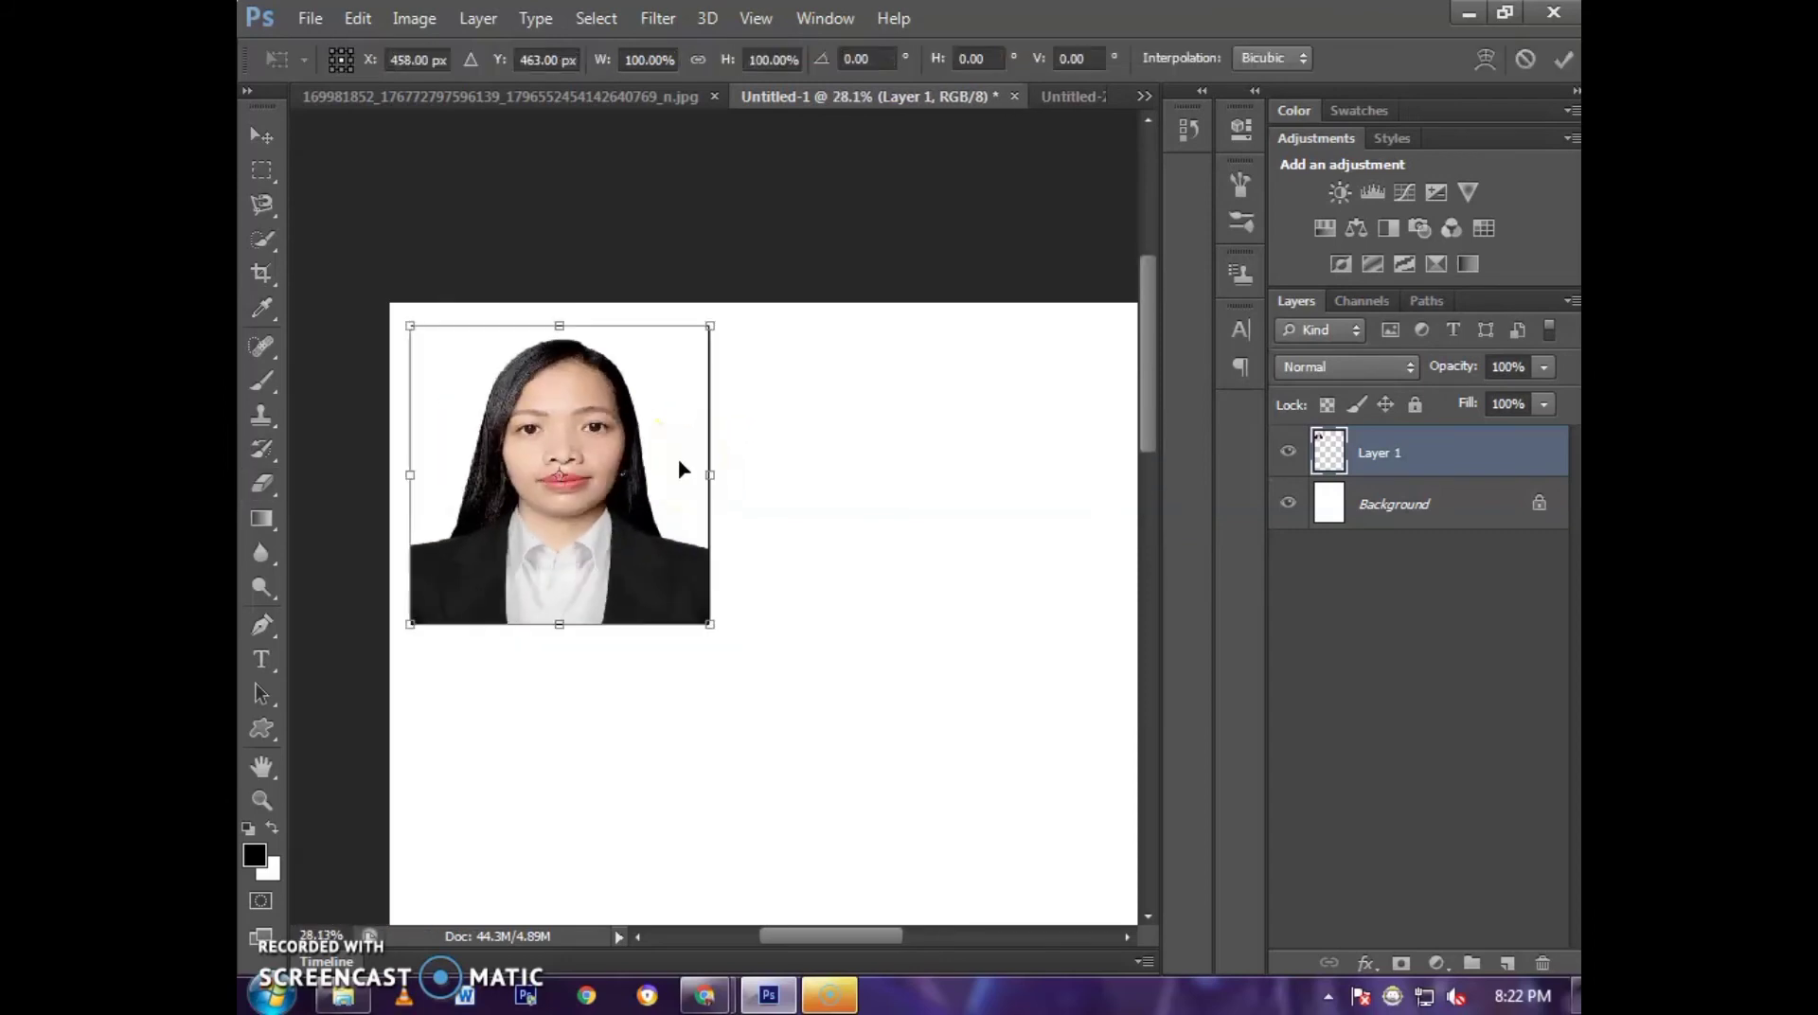
{"action": "key", "text": "Left"}
{"action": "key", "text": "Left"}
{"action": "key", "text": "Left"}
{"action": "key", "text": "Up"}
{"action": "key", "text": "Up"}
{"action": "key", "text": "Up"}
{"action": "key", "text": "Right"}
{"action": "key", "text": "Right"}
{"action": "key", "text": "Right"}
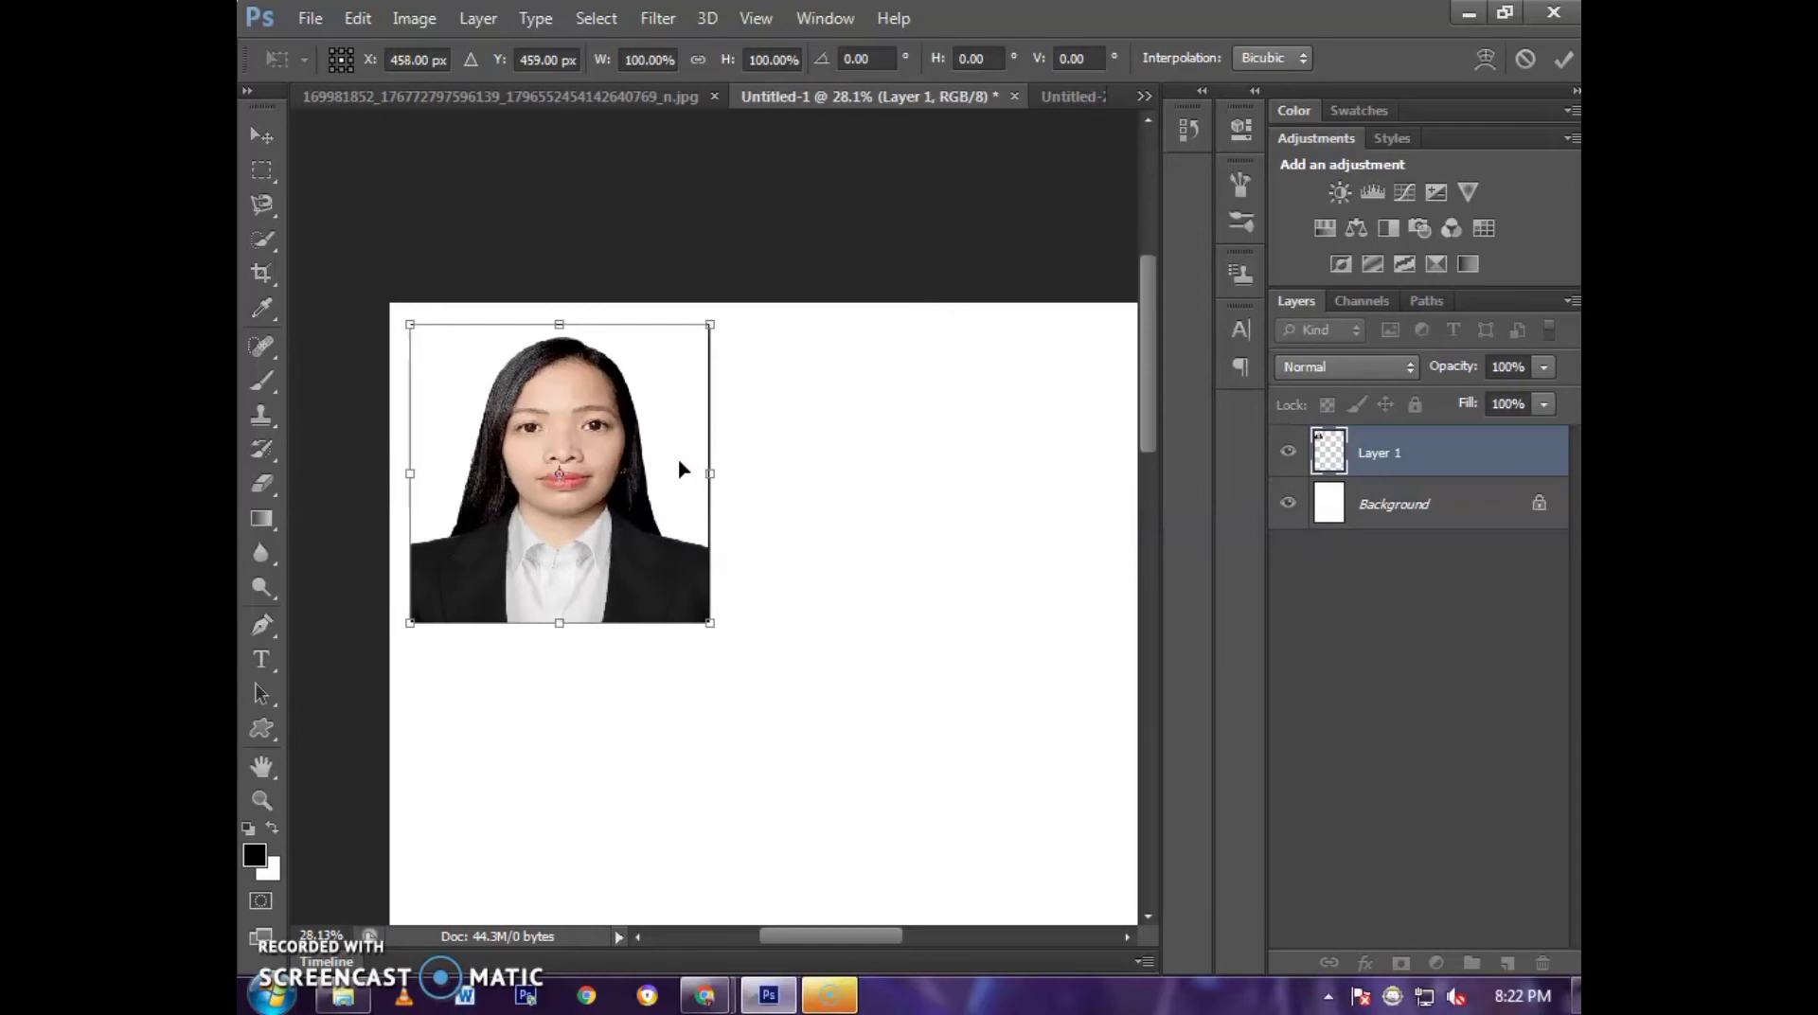
{"action": "key", "text": "Left"}
{"action": "key", "text": "Left"}
{"action": "key", "text": "Left"}
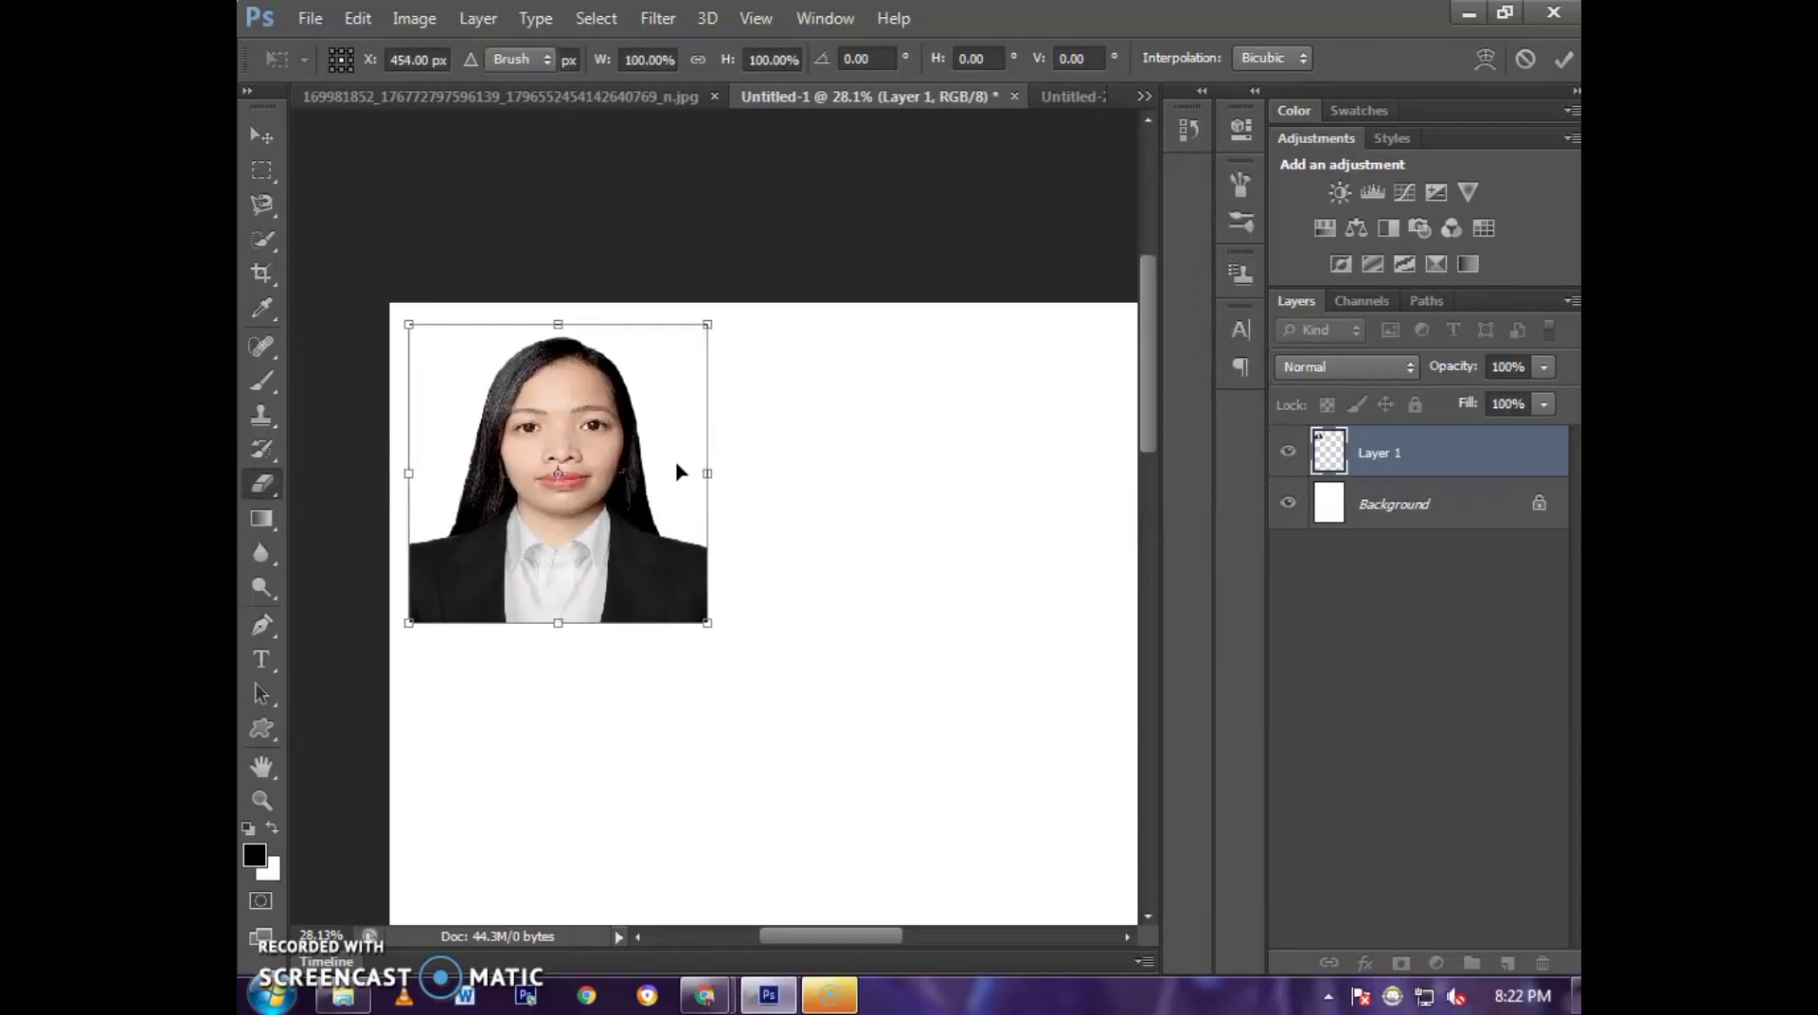
{"action": "key", "text": "Return"}
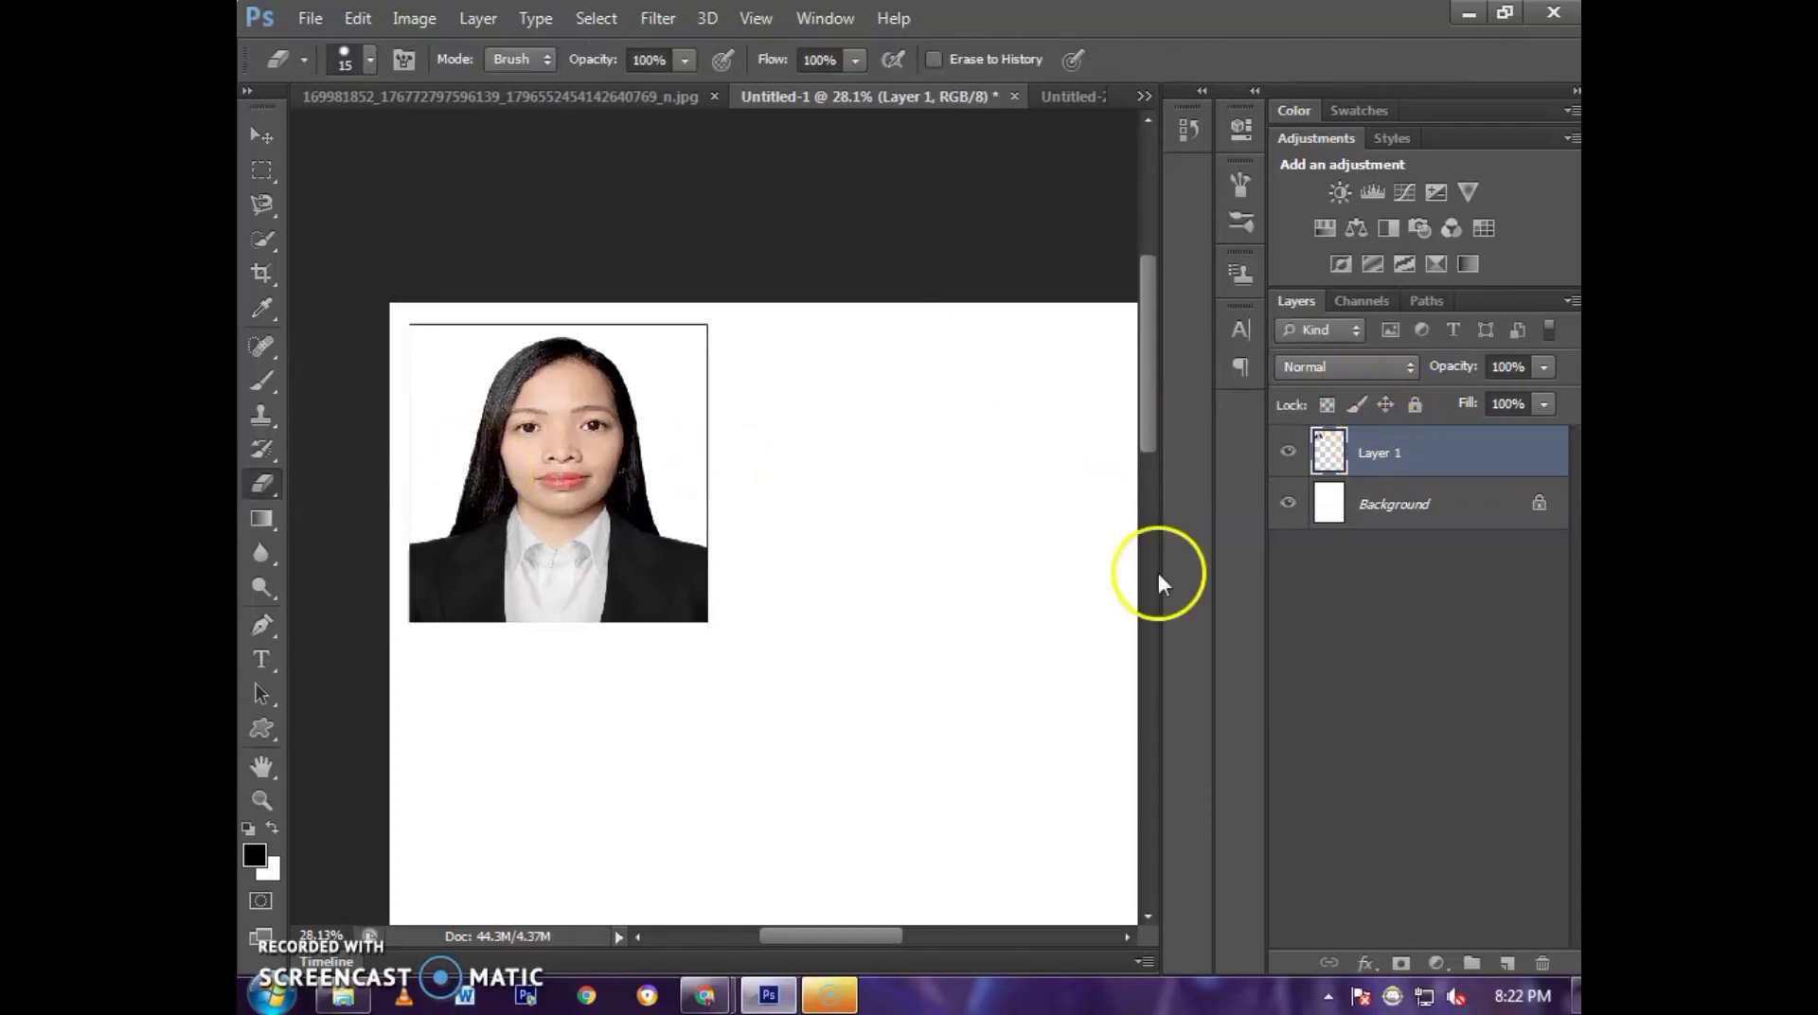
{"action": "scroll", "coordinate": [516, 409], "scroll_direction": "down", "scroll_amount": 1}
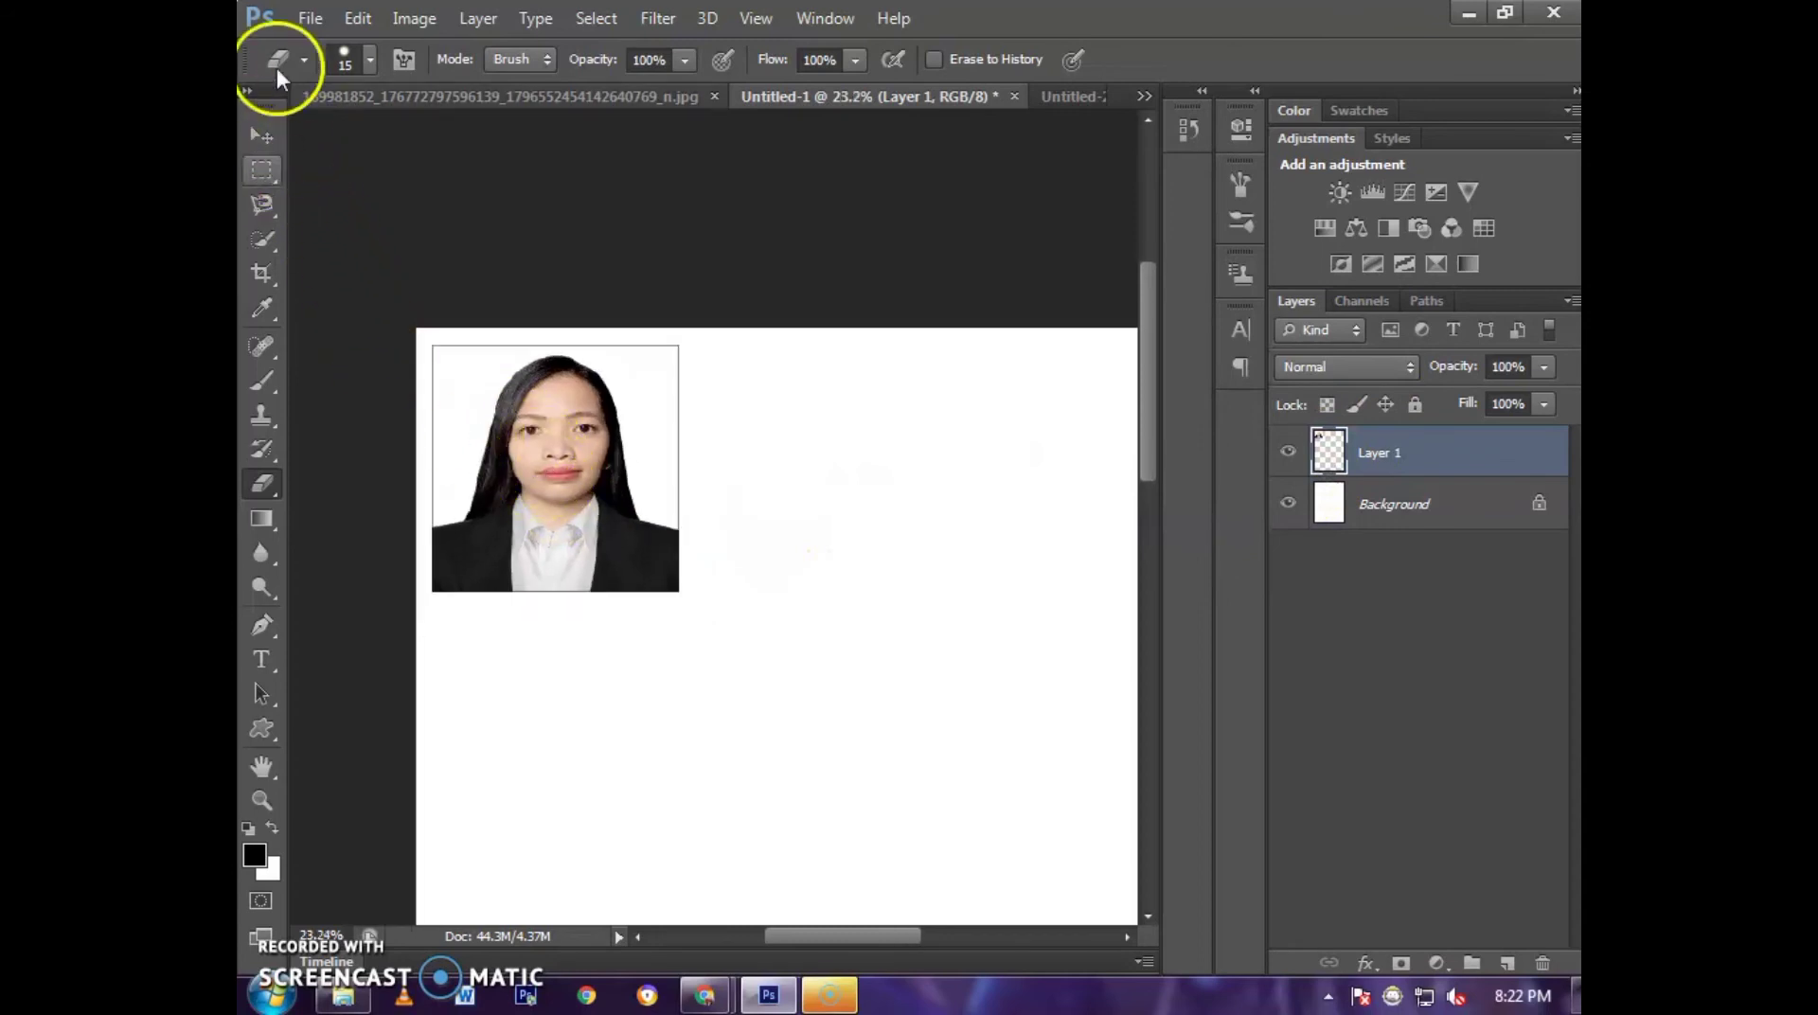
- Duplicate the bordered photo and drag copies into the second and third slots of the top row
{"action": "left_click", "coordinate": [263, 139]}
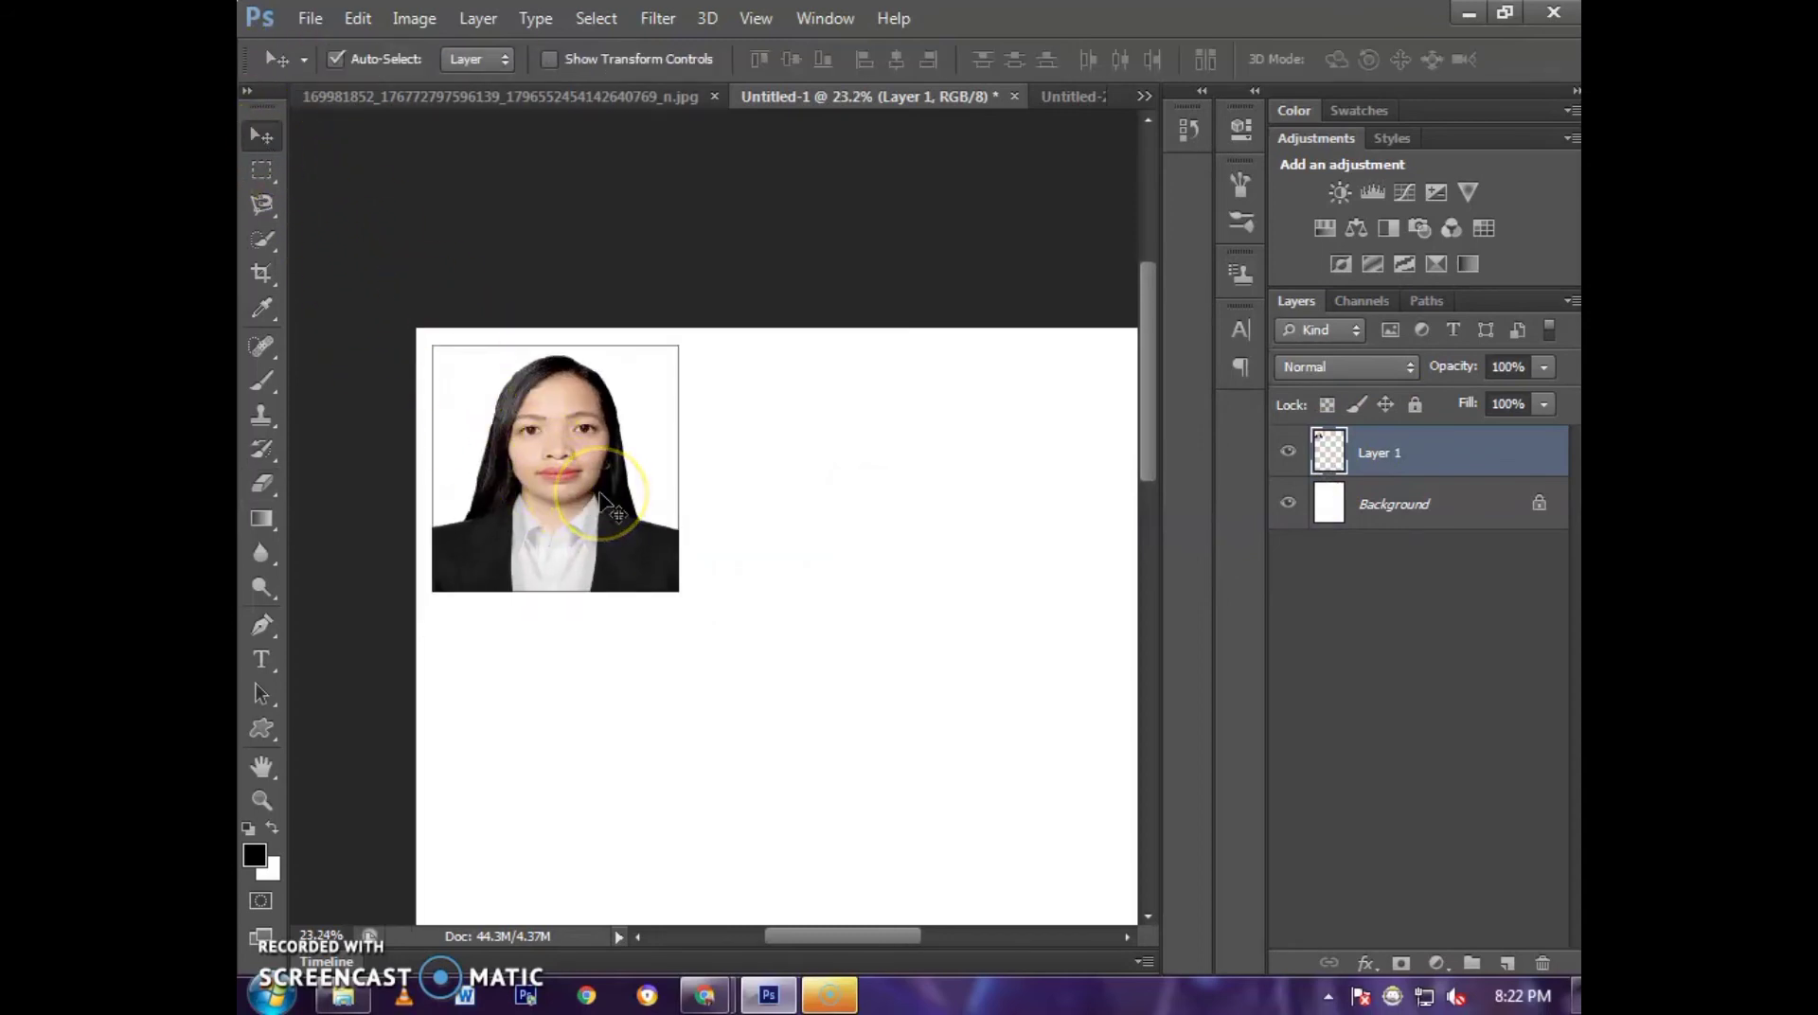
{"action": "key", "text": "ctrl+j"}
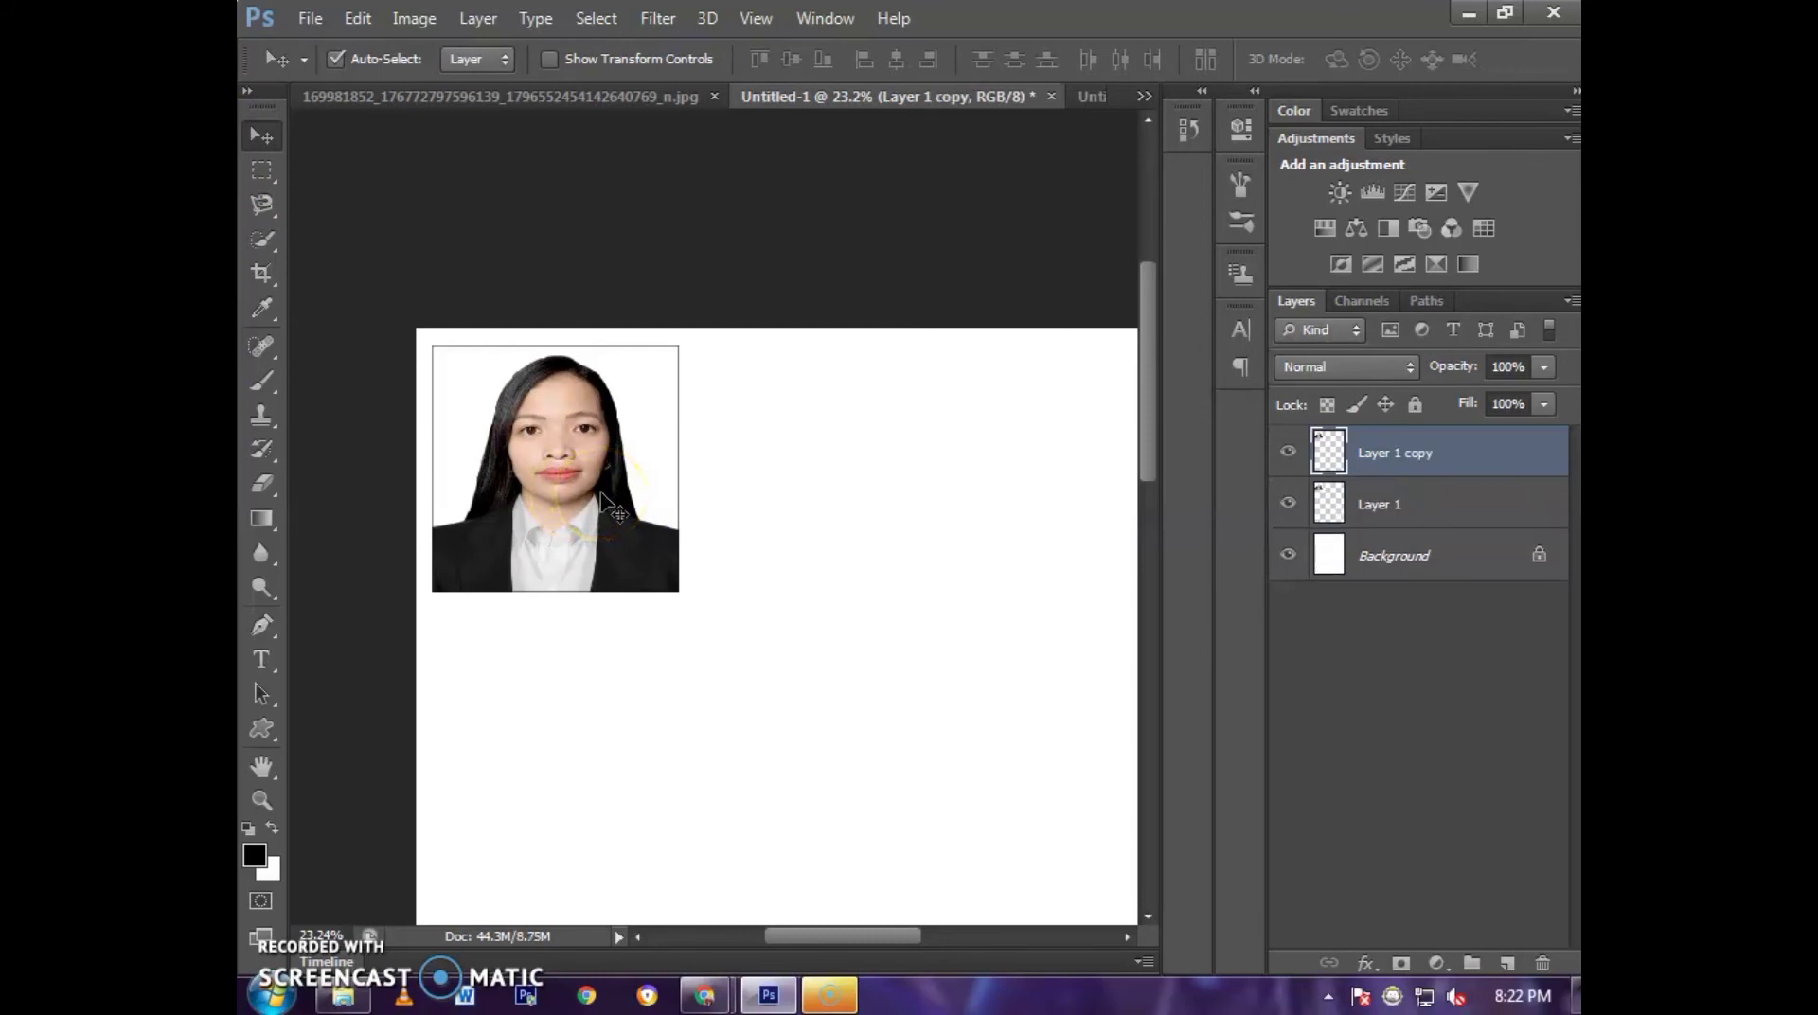
{"action": "left_click_drag", "start_coordinate": [602, 502], "coordinate": [848, 503]}
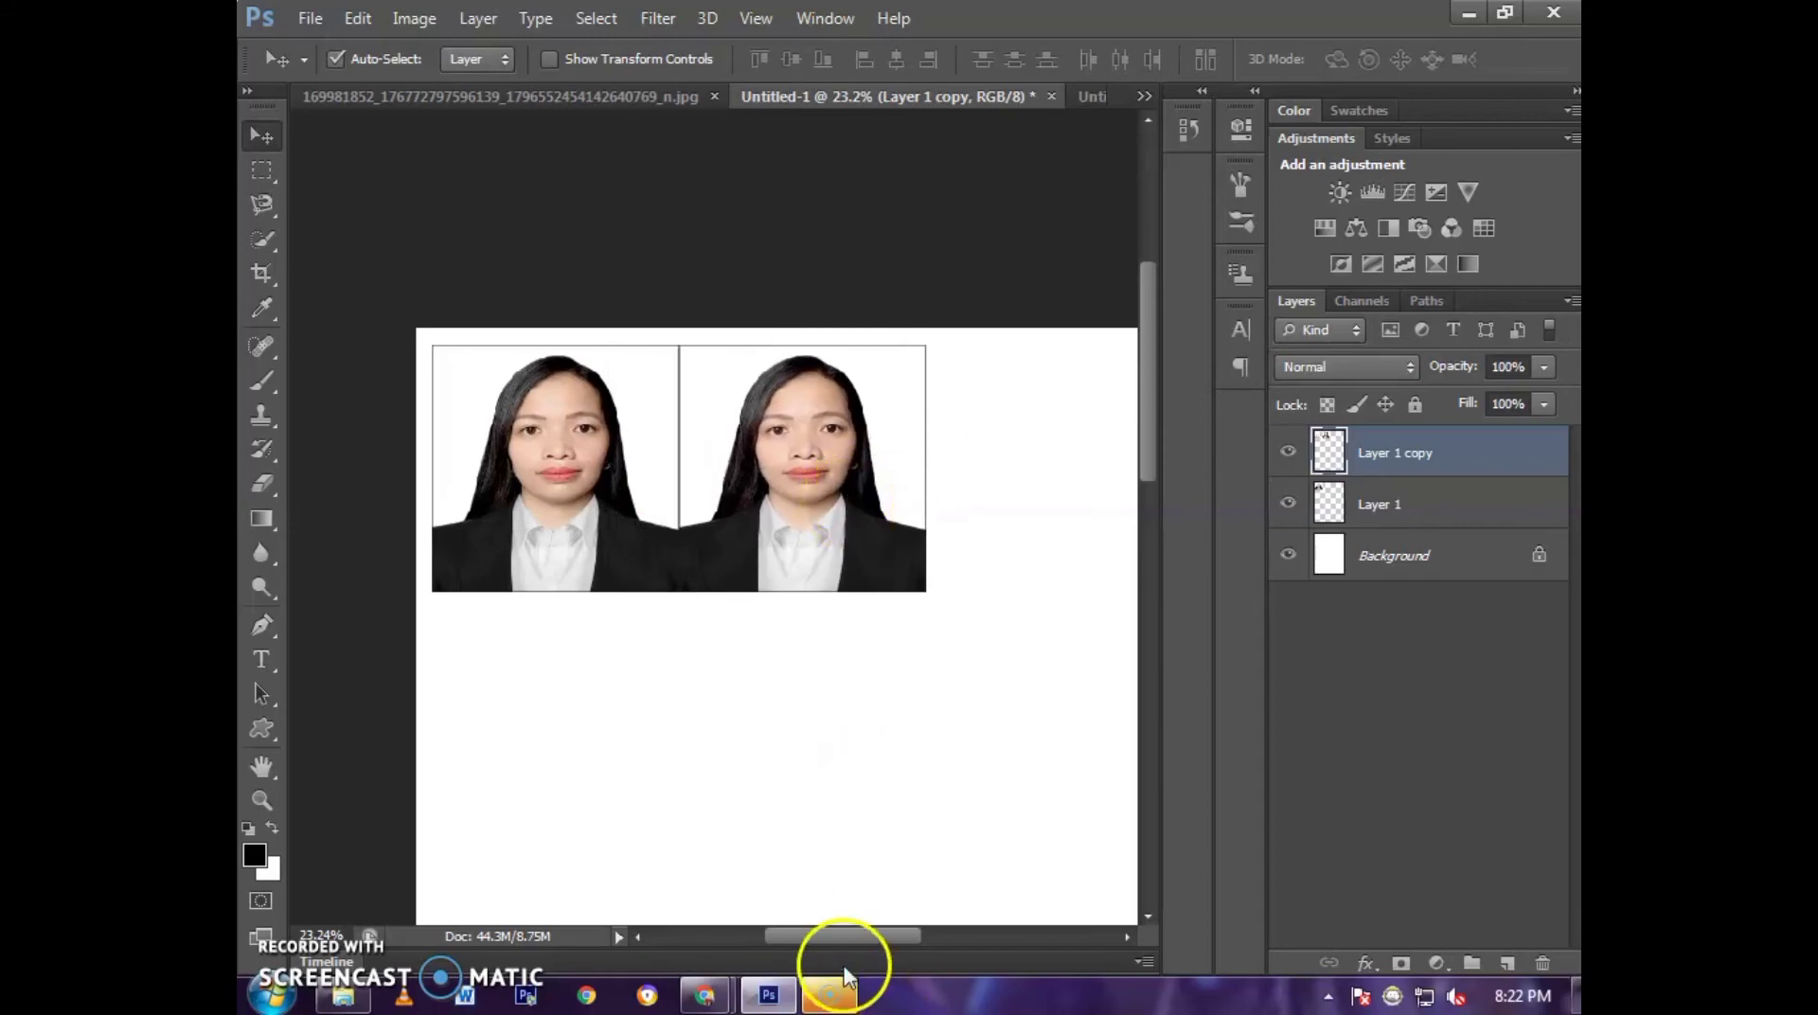
{"action": "left_click_drag", "start_coordinate": [821, 935], "coordinate": [865, 934]}
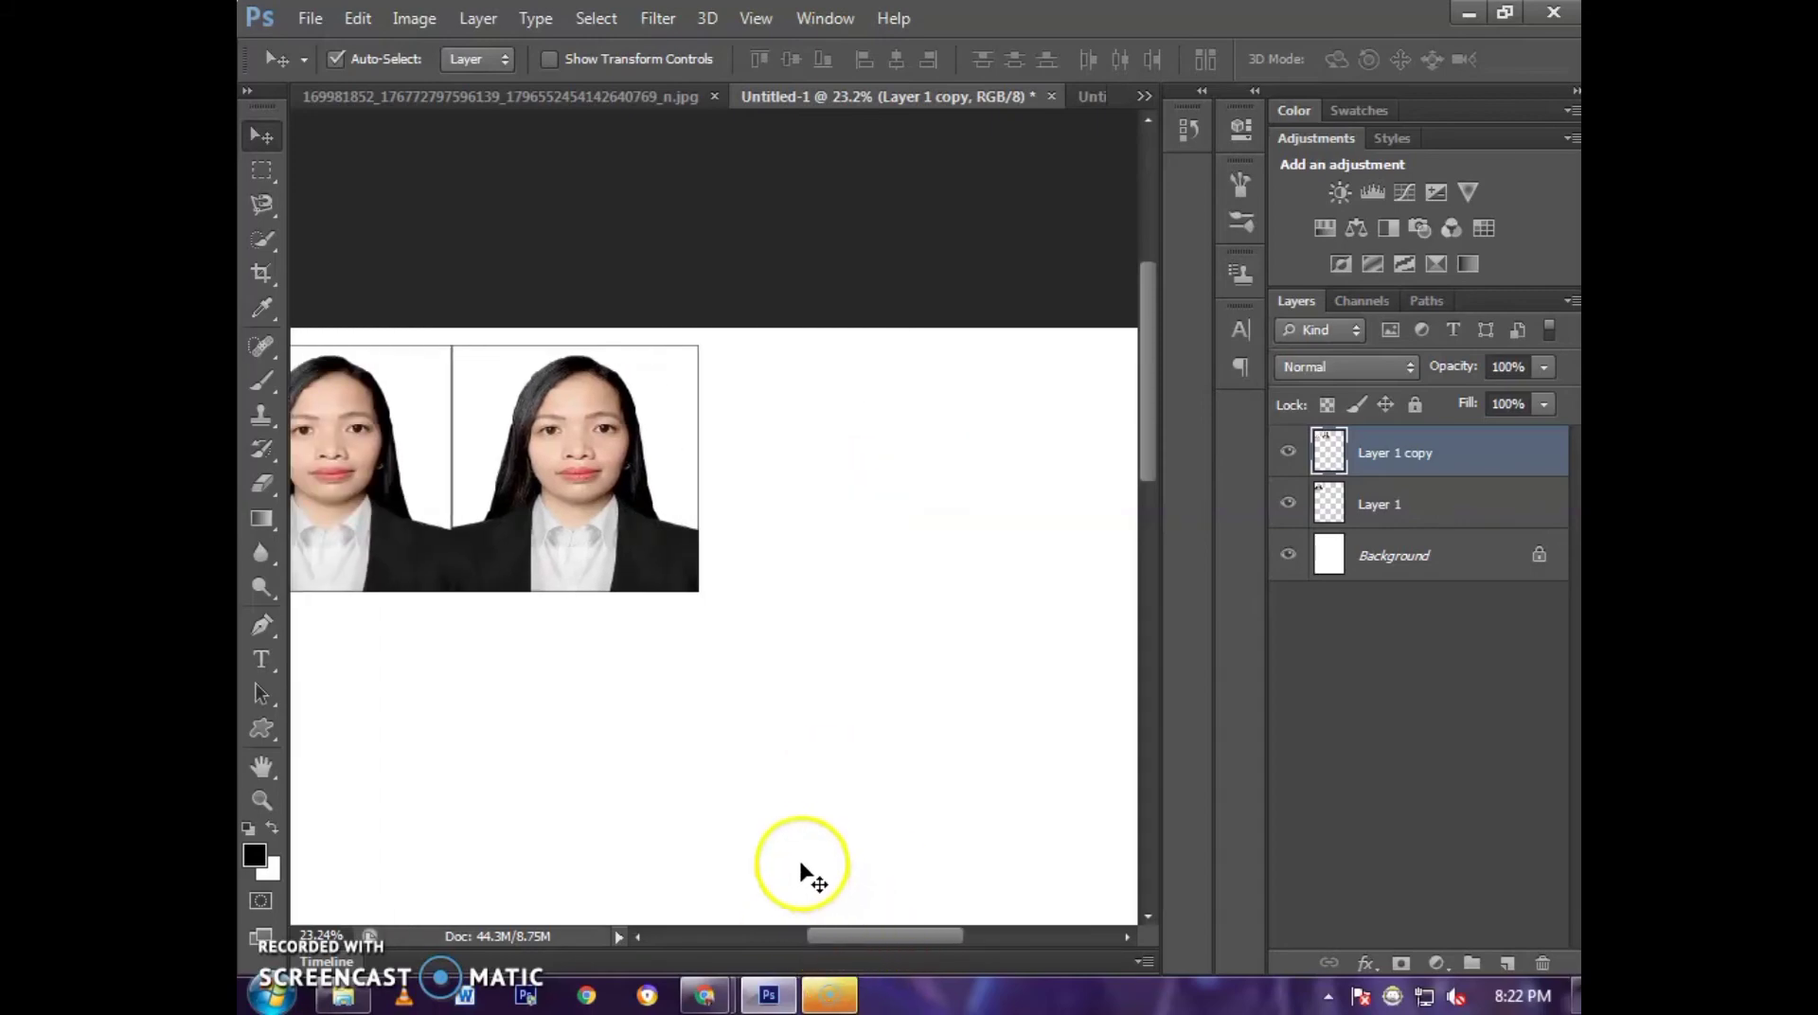
{"action": "mouse_move", "coordinate": [654, 481]}
{"action": "left_mouse_down"}
{"action": "mouse_move", "coordinate": [621, 499]}
{"action": "mouse_move", "coordinate": [838, 497]}
{"action": "left_mouse_up"}
- Add a fourth copy at the end of the row and check all four line up
{"action": "key", "text": "ctrl+j"}
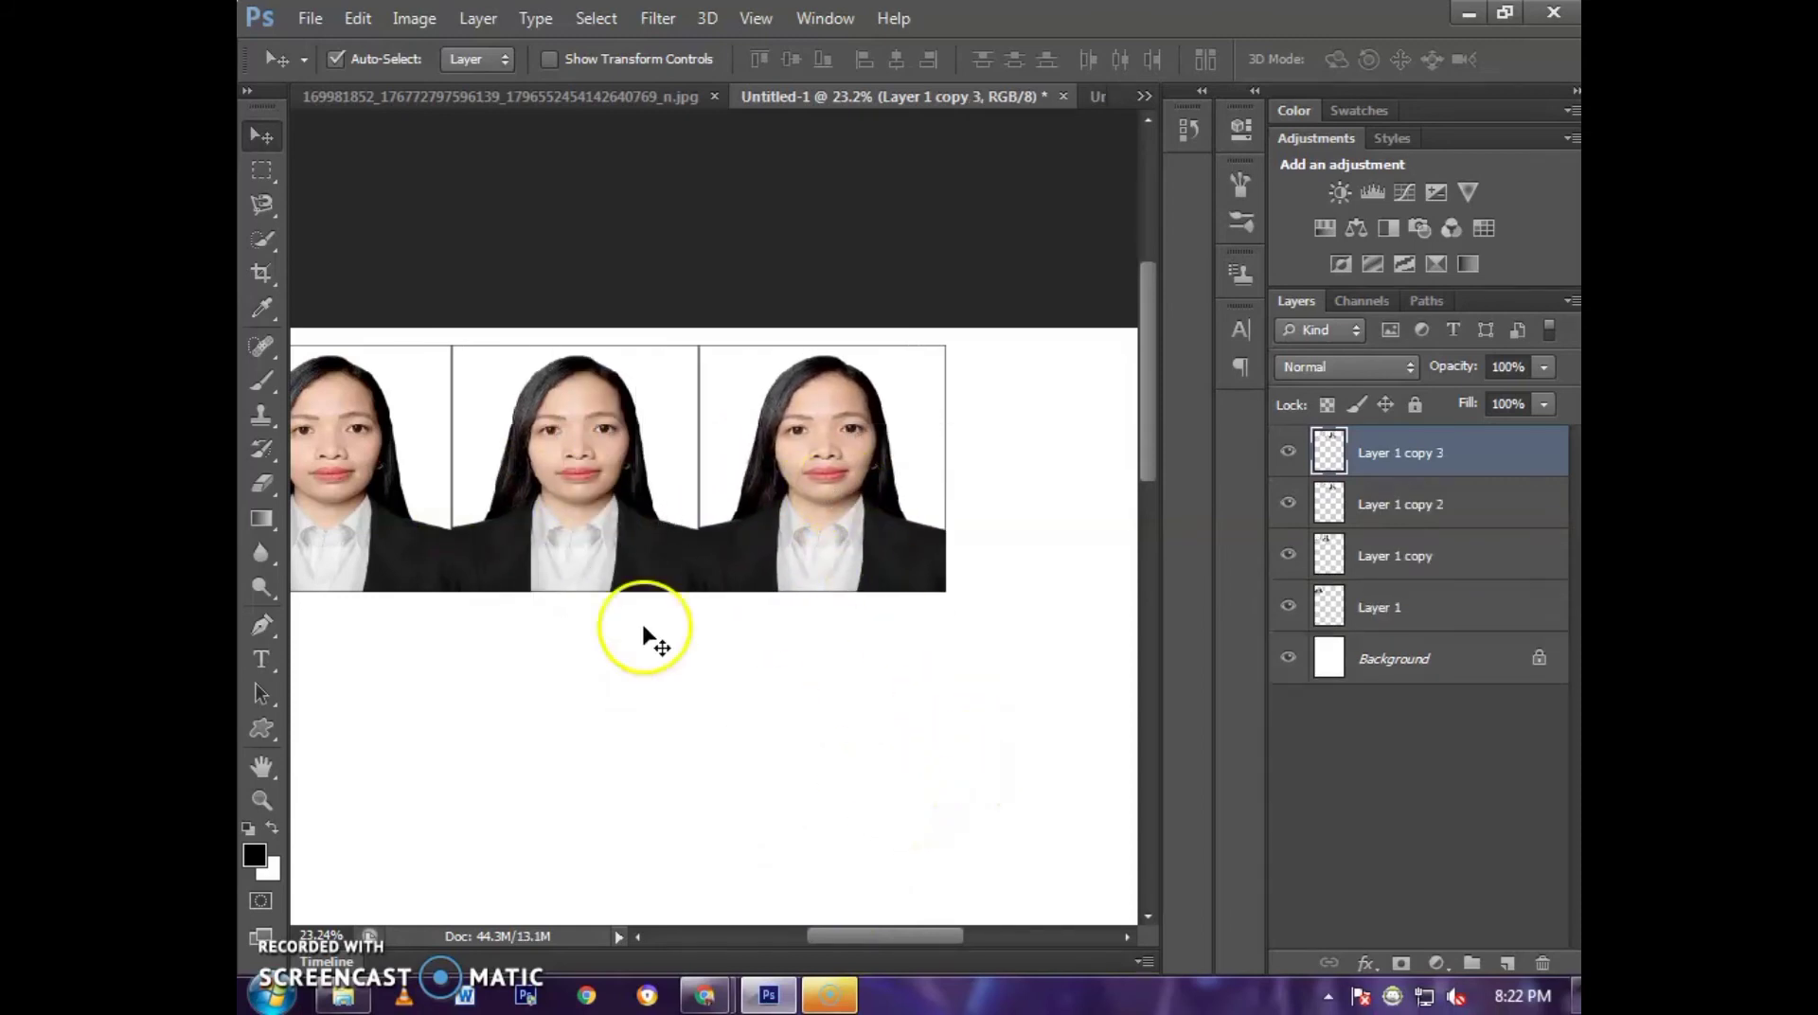
{"action": "left_click_drag", "start_coordinate": [637, 488], "coordinate": [634, 486]}
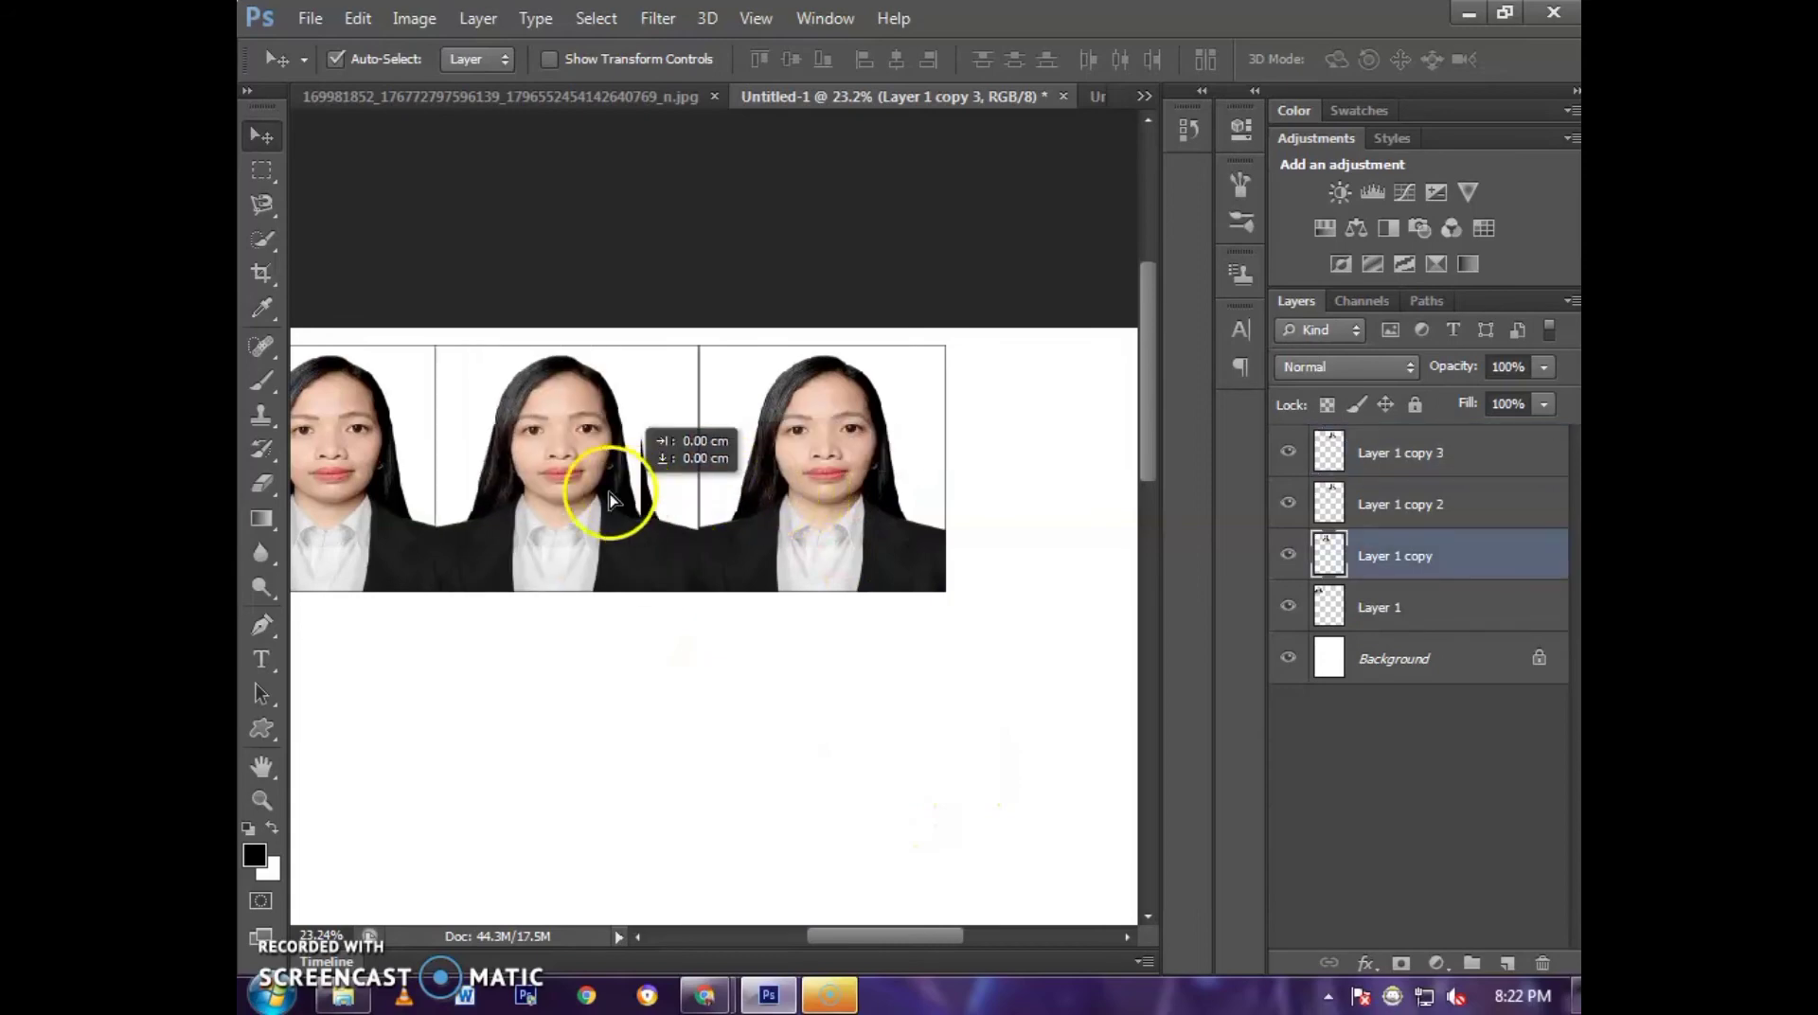
{"action": "left_click_drag", "start_coordinate": [769, 479], "coordinate": [921, 481]}
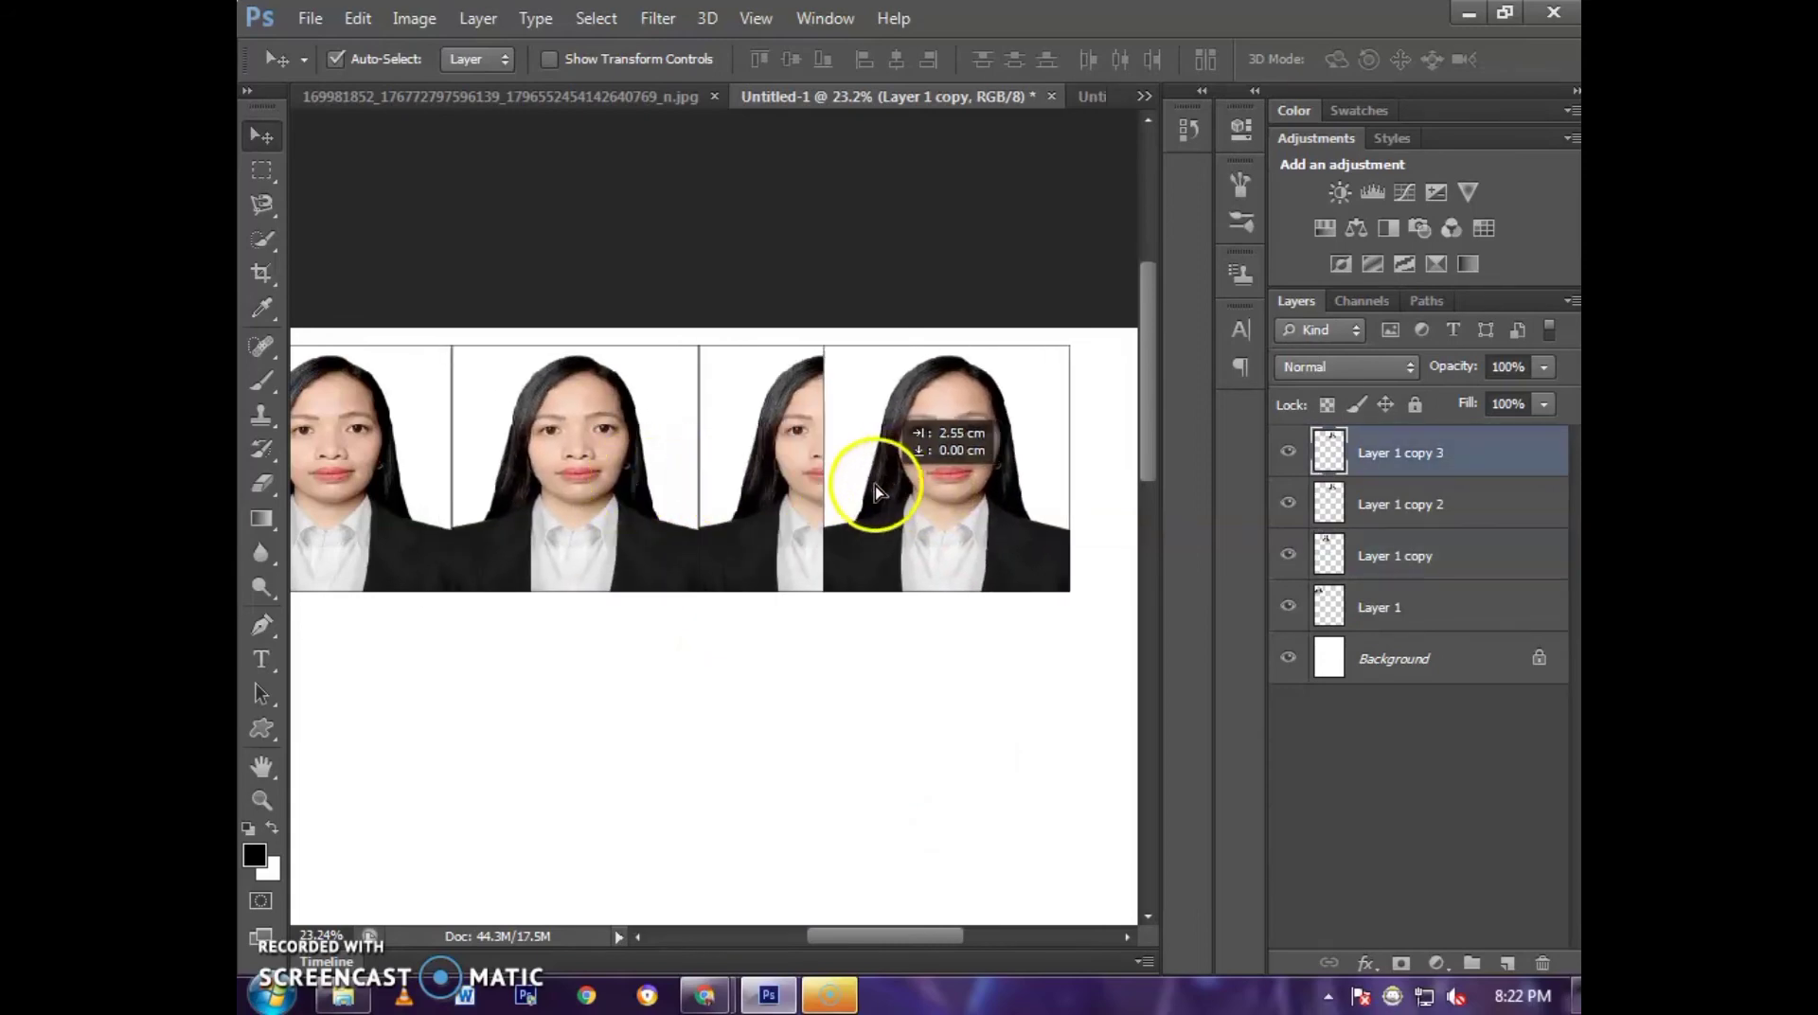
{"action": "left_click_drag", "start_coordinate": [862, 932], "coordinate": [900, 931]}
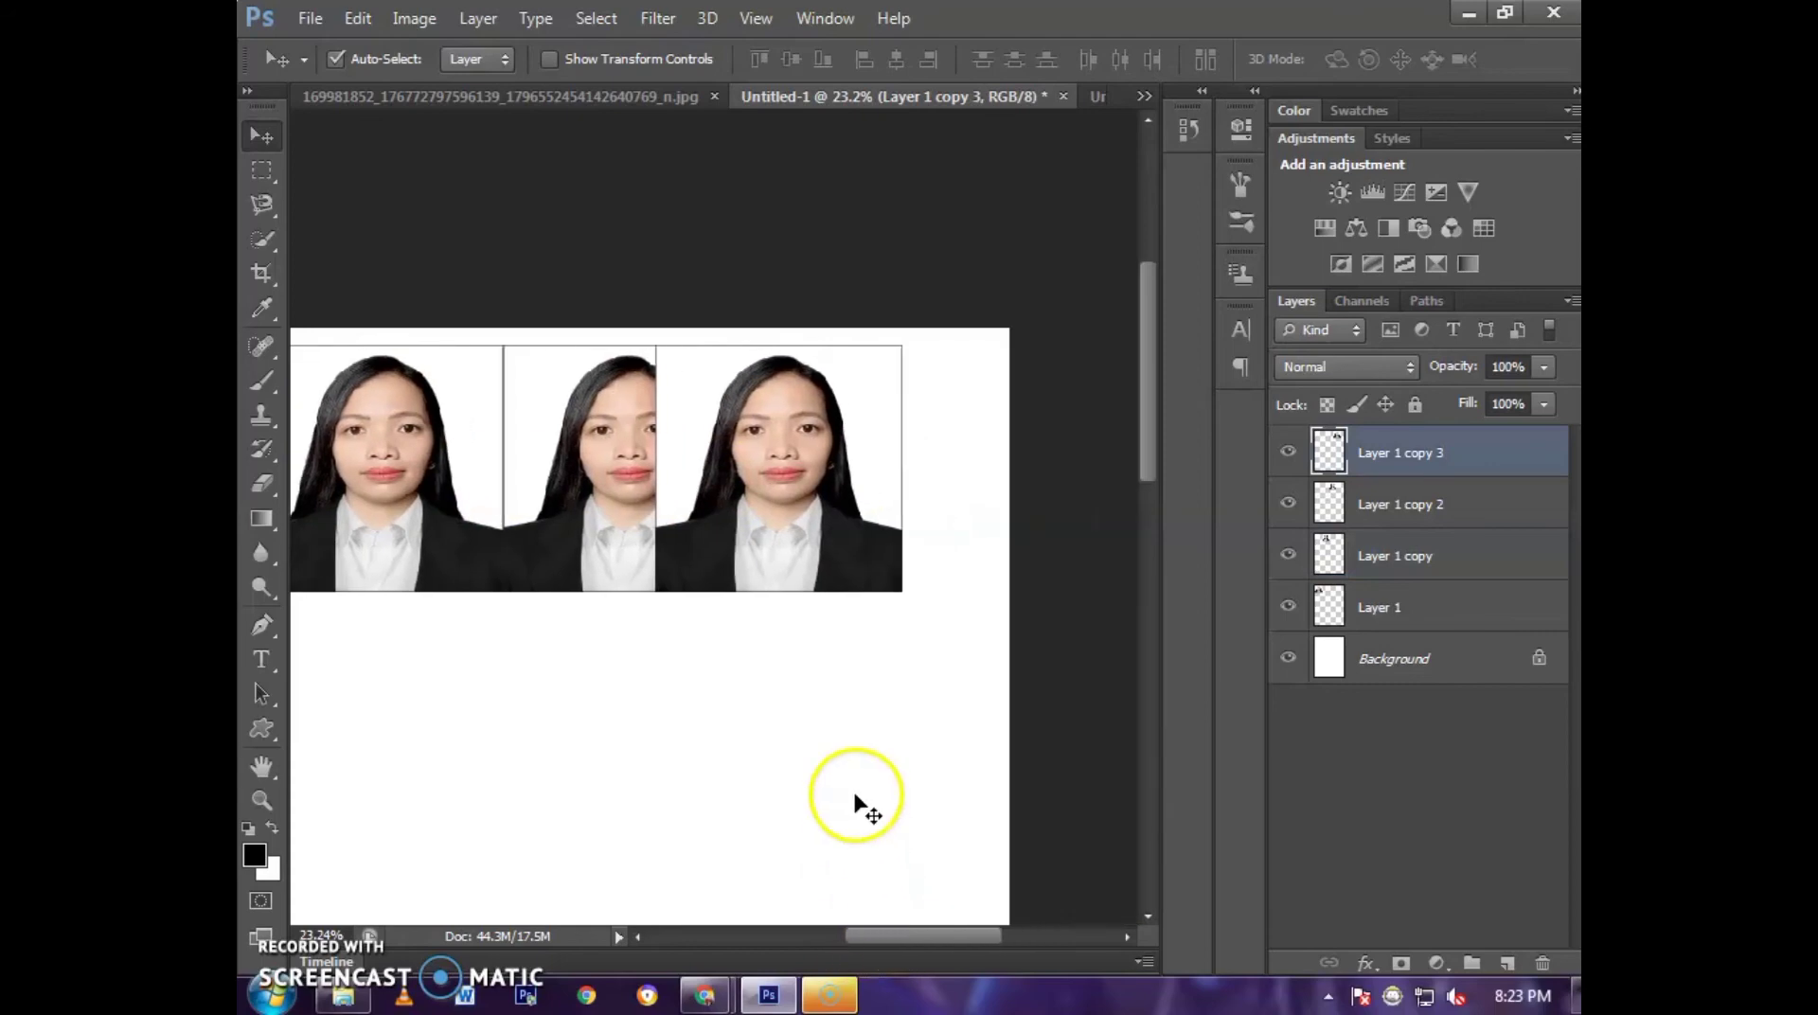
{"action": "left_click_drag", "start_coordinate": [789, 516], "coordinate": [893, 516]}
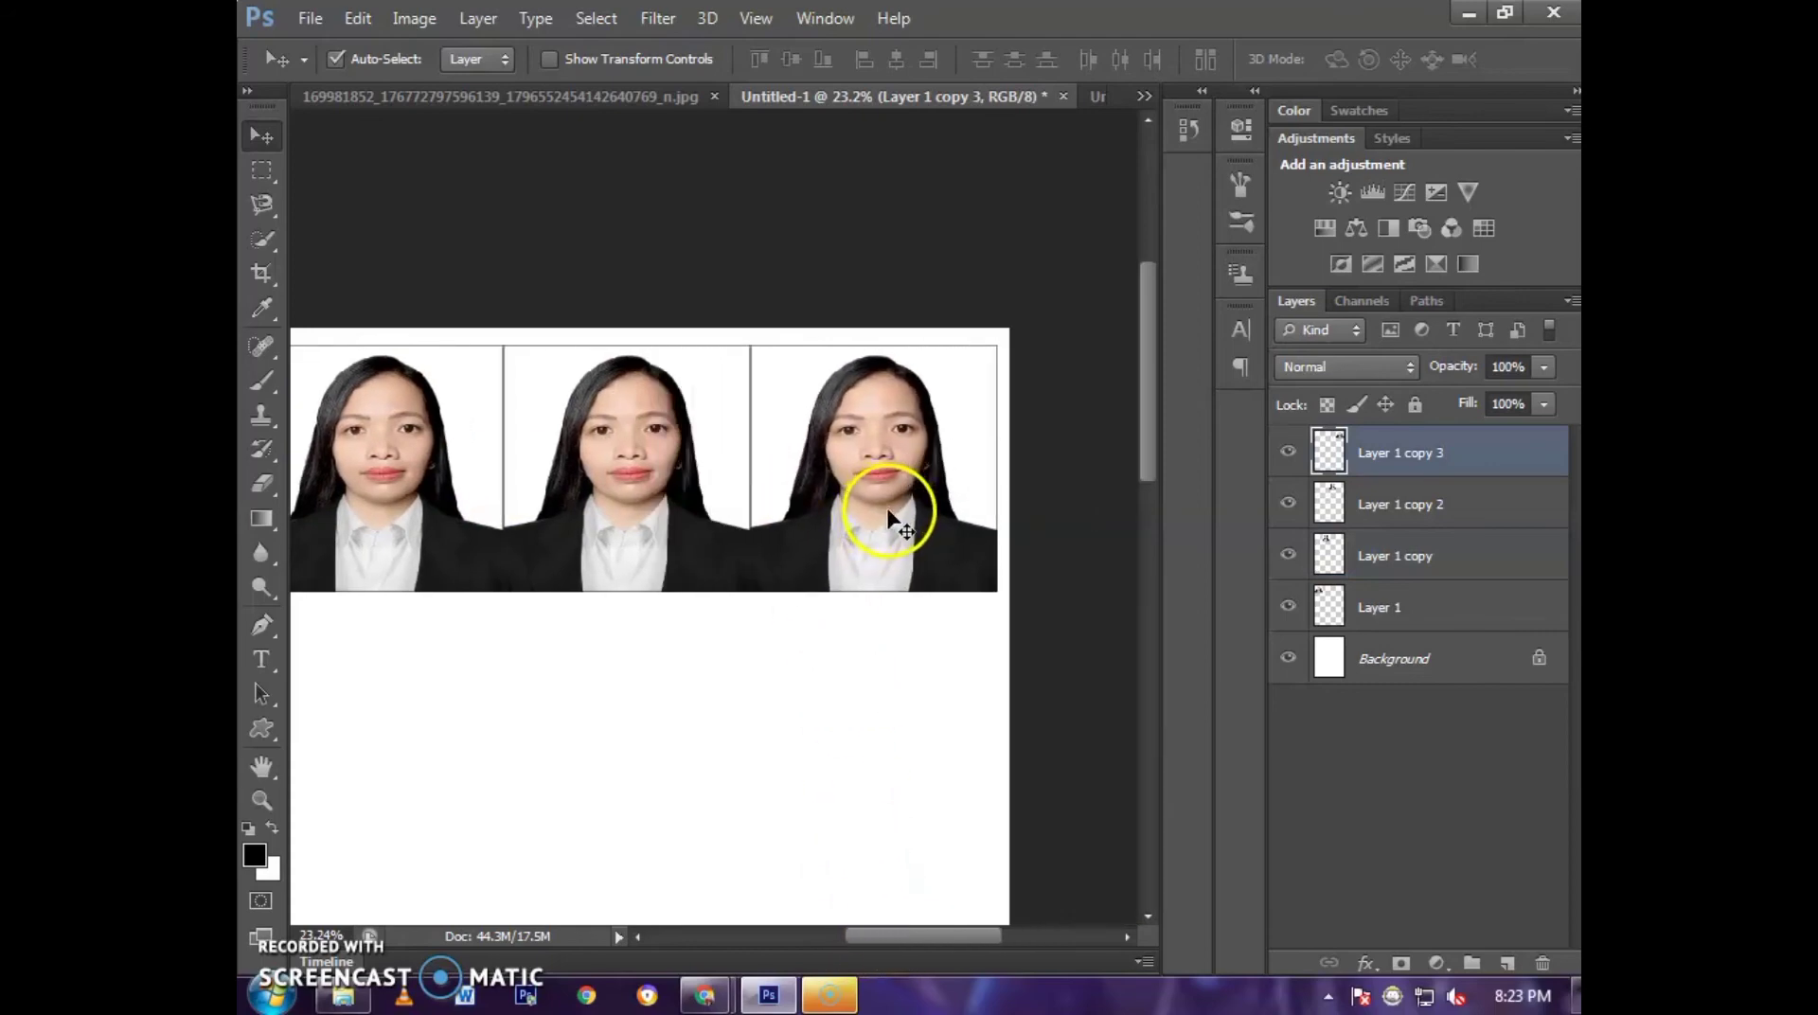
{"action": "scroll", "coordinate": [784, 596], "scroll_direction": "down", "scroll_amount": 3}
{"action": "scroll", "coordinate": [784, 597], "scroll_direction": "up", "scroll_amount": 1}
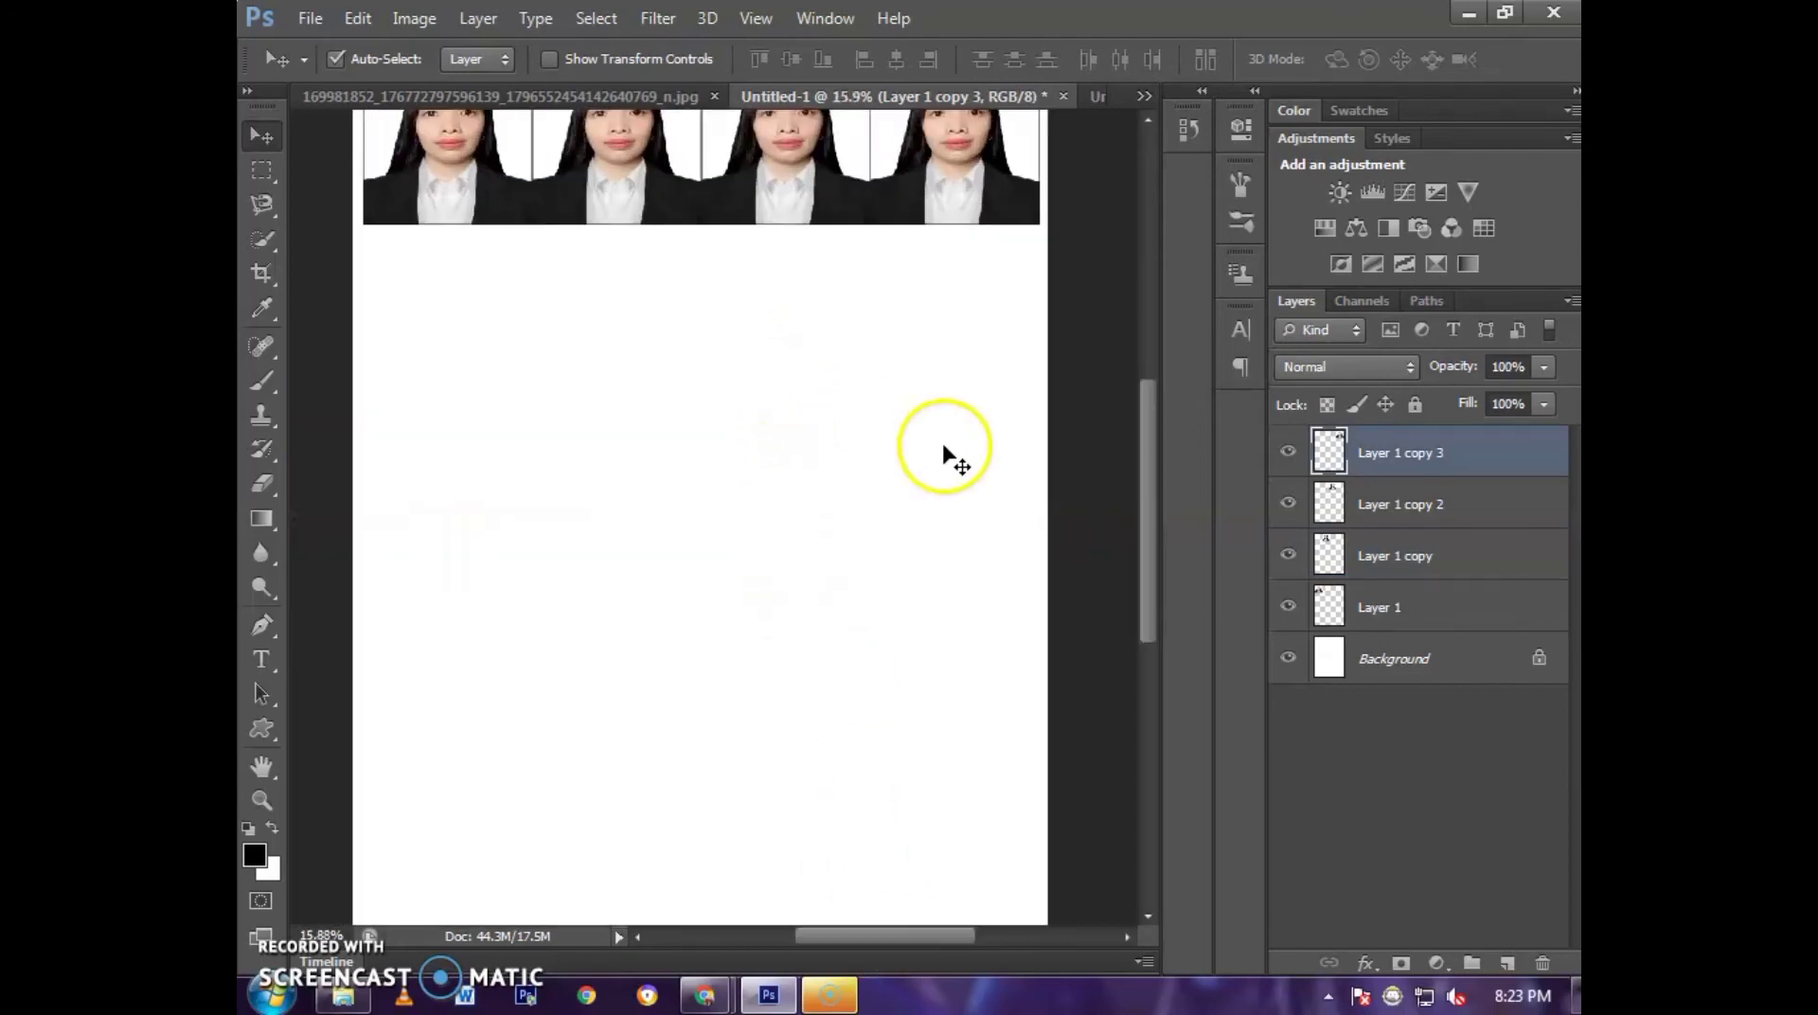
{"action": "left_click_drag", "start_coordinate": [1139, 455], "coordinate": [1153, 373]}
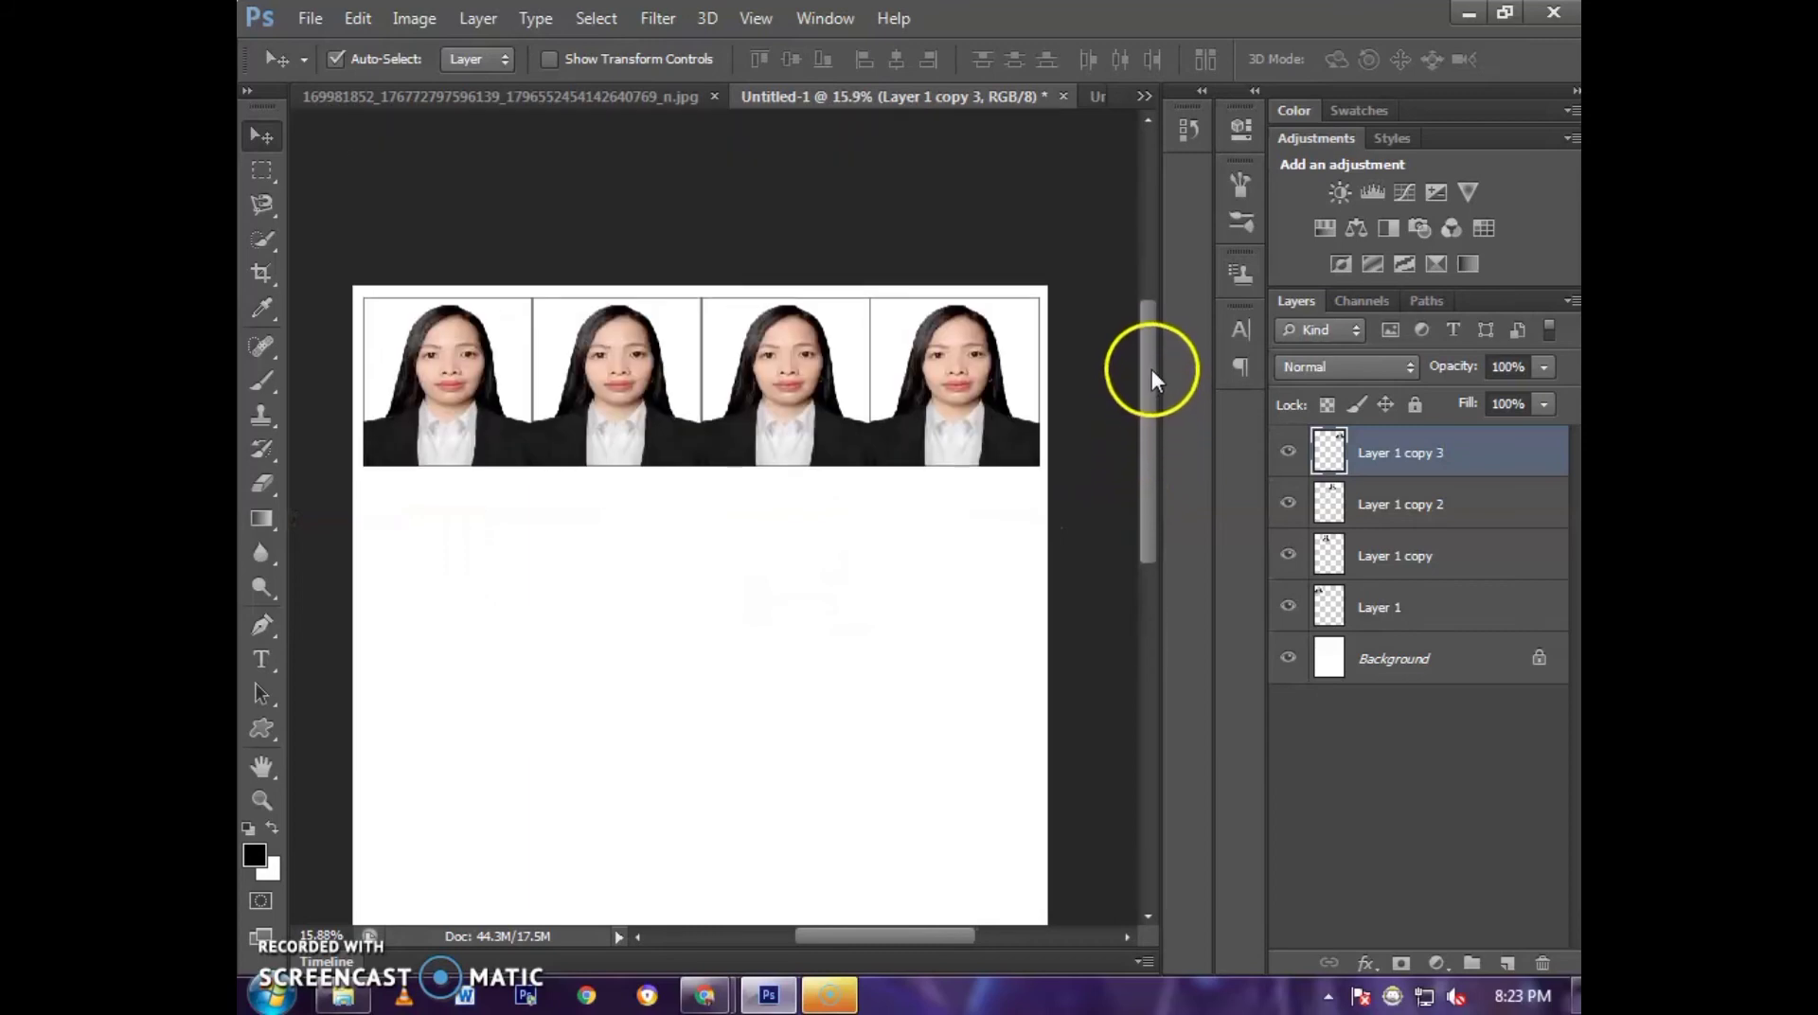
{"action": "scroll", "coordinate": [628, 344], "scroll_direction": "up", "scroll_amount": 1}
{"action": "scroll", "coordinate": [579, 289], "scroll_direction": "up", "scroll_amount": 1}
{"action": "scroll", "coordinate": [579, 289], "scroll_direction": "down", "scroll_amount": 1}
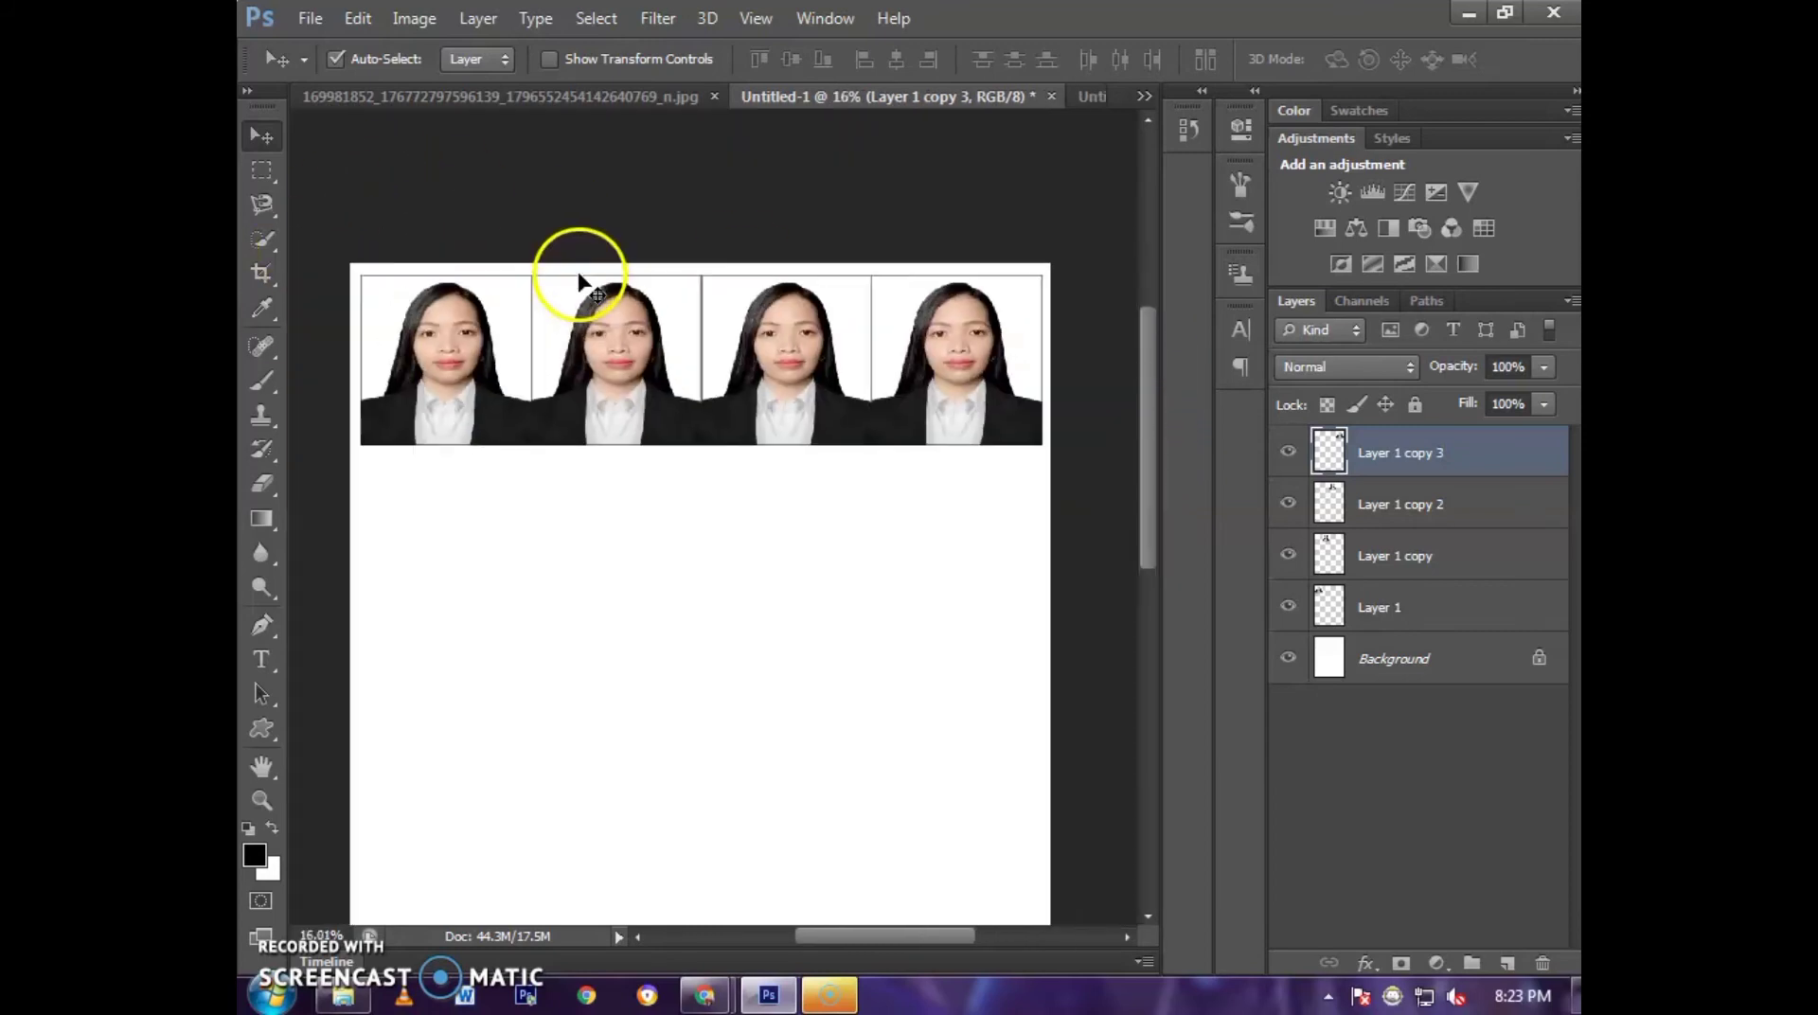
{"action": "left_click_drag", "start_coordinate": [1148, 388], "coordinate": [1156, 353]}
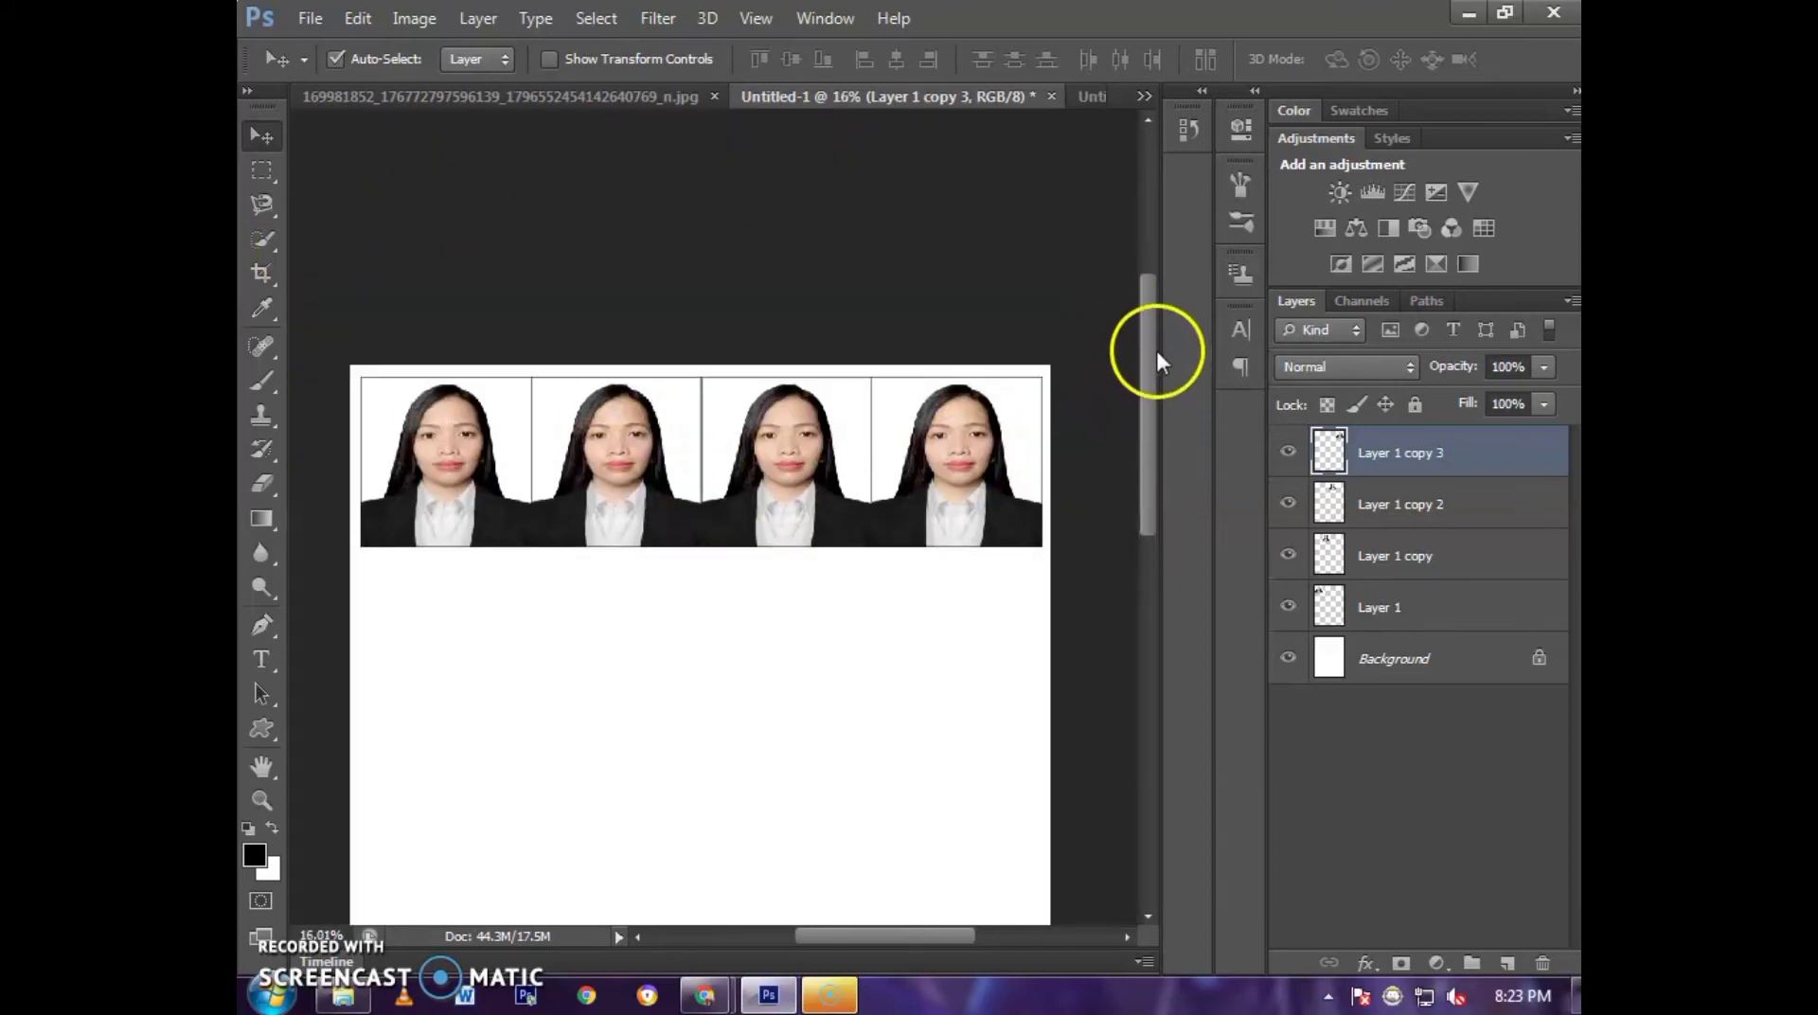
{"action": "scroll", "coordinate": [691, 341], "scroll_direction": "up", "scroll_amount": 1}
{"action": "scroll", "coordinate": [690, 341], "scroll_direction": "down", "scroll_amount": 1}
{"action": "scroll", "coordinate": [712, 317], "scroll_direction": "up", "scroll_amount": 1}
{"action": "scroll", "coordinate": [712, 317], "scroll_direction": "up", "scroll_amount": 1}
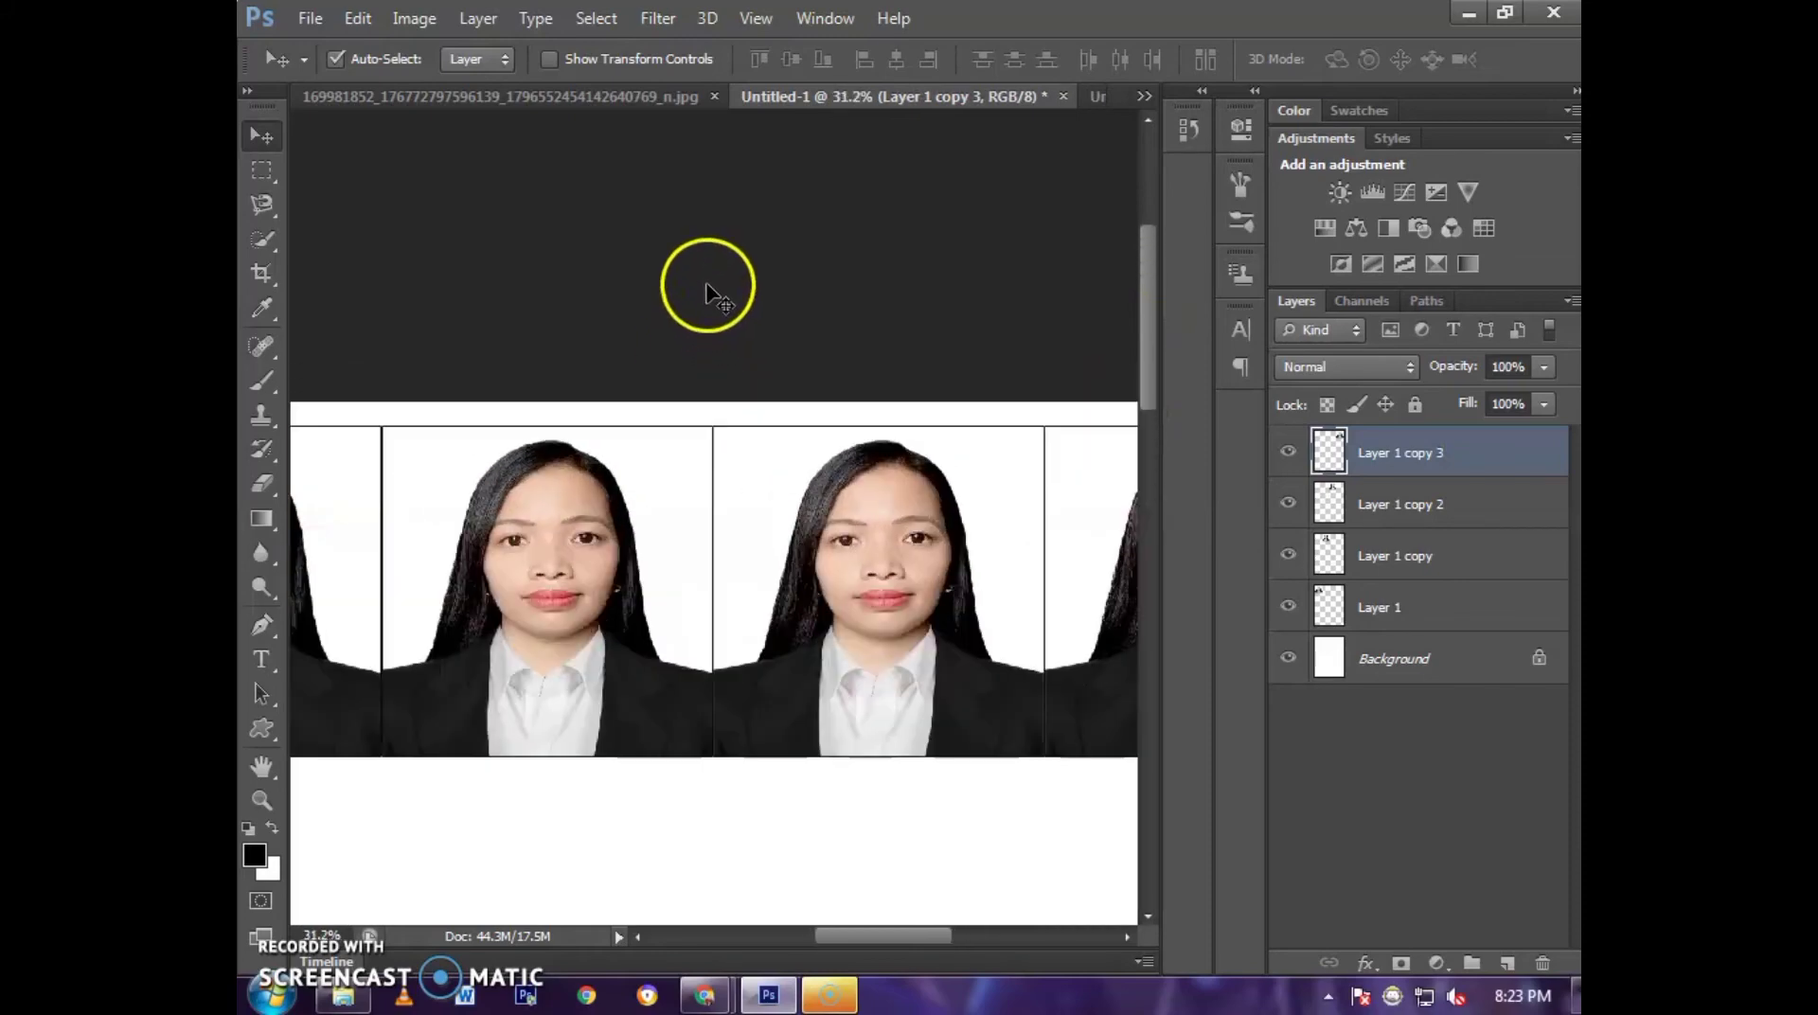
{"action": "scroll", "coordinate": [706, 293], "scroll_direction": "down", "scroll_amount": 2}
{"action": "scroll", "coordinate": [699, 284], "scroll_direction": "down", "scroll_amount": 1}
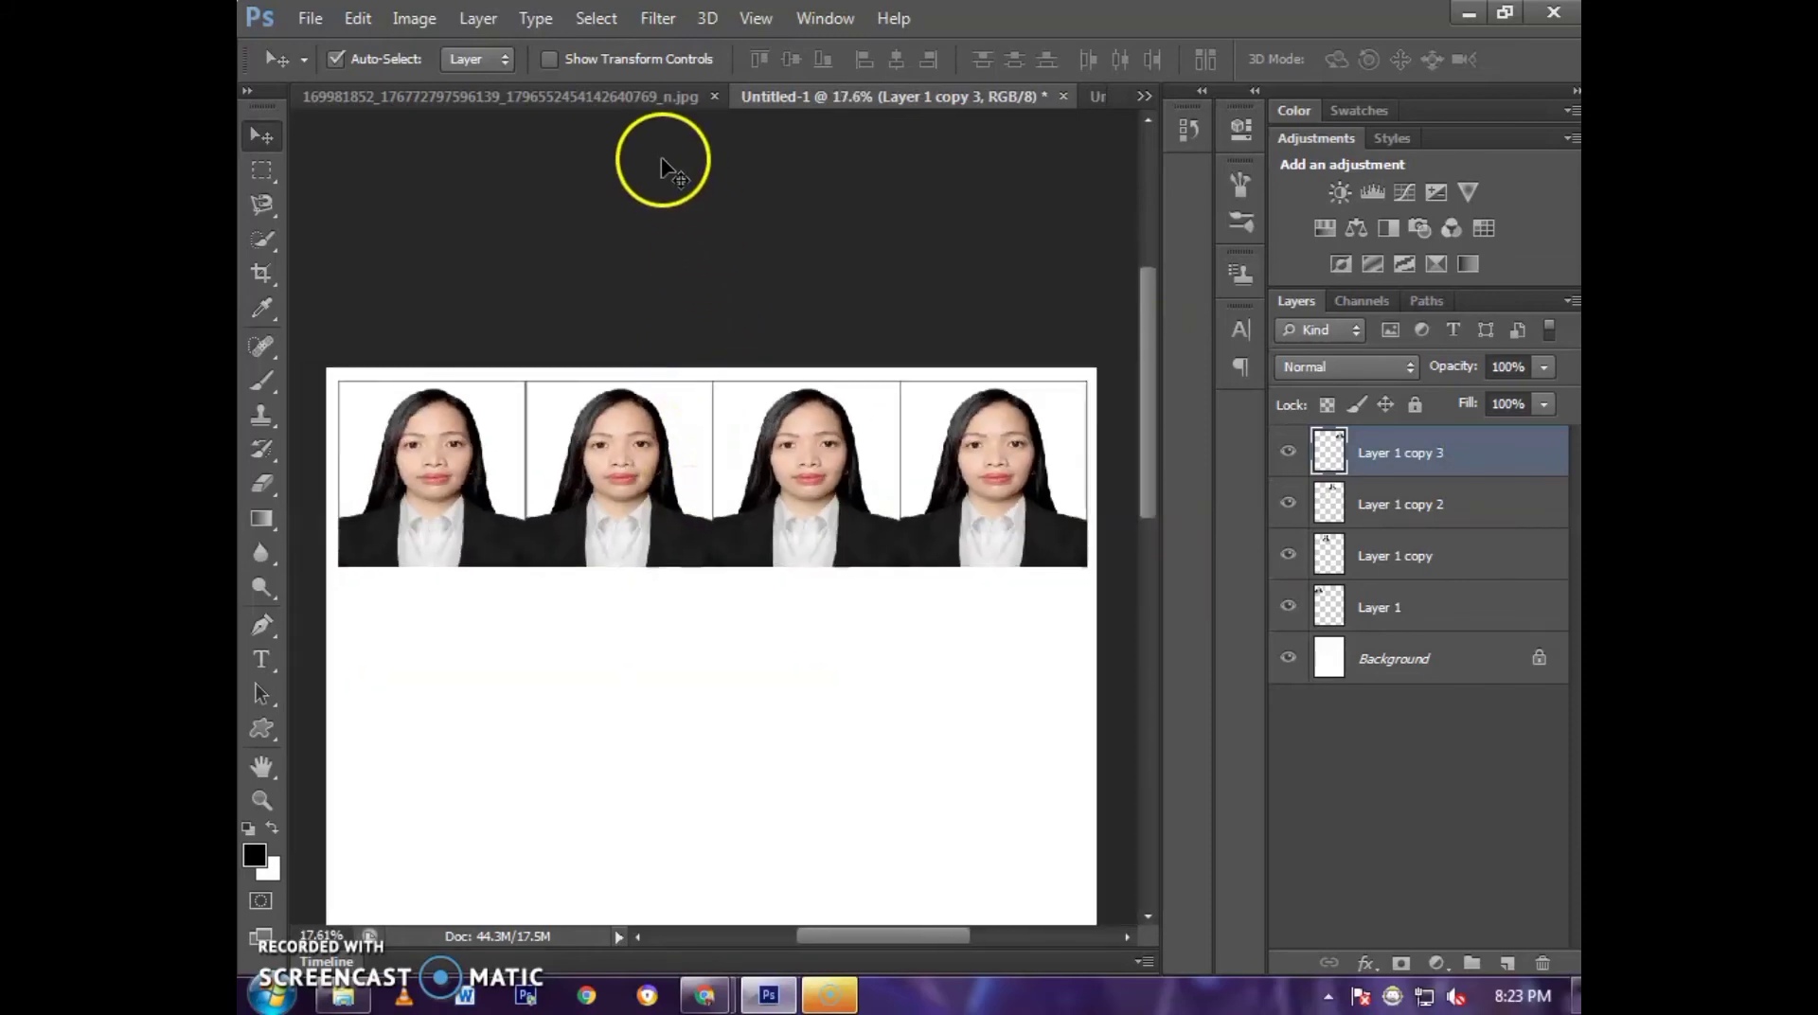
{"action": "scroll", "coordinate": [588, 378], "scroll_direction": "up", "scroll_amount": 1}
{"action": "scroll", "coordinate": [511, 397], "scroll_direction": "down", "scroll_amount": 1}
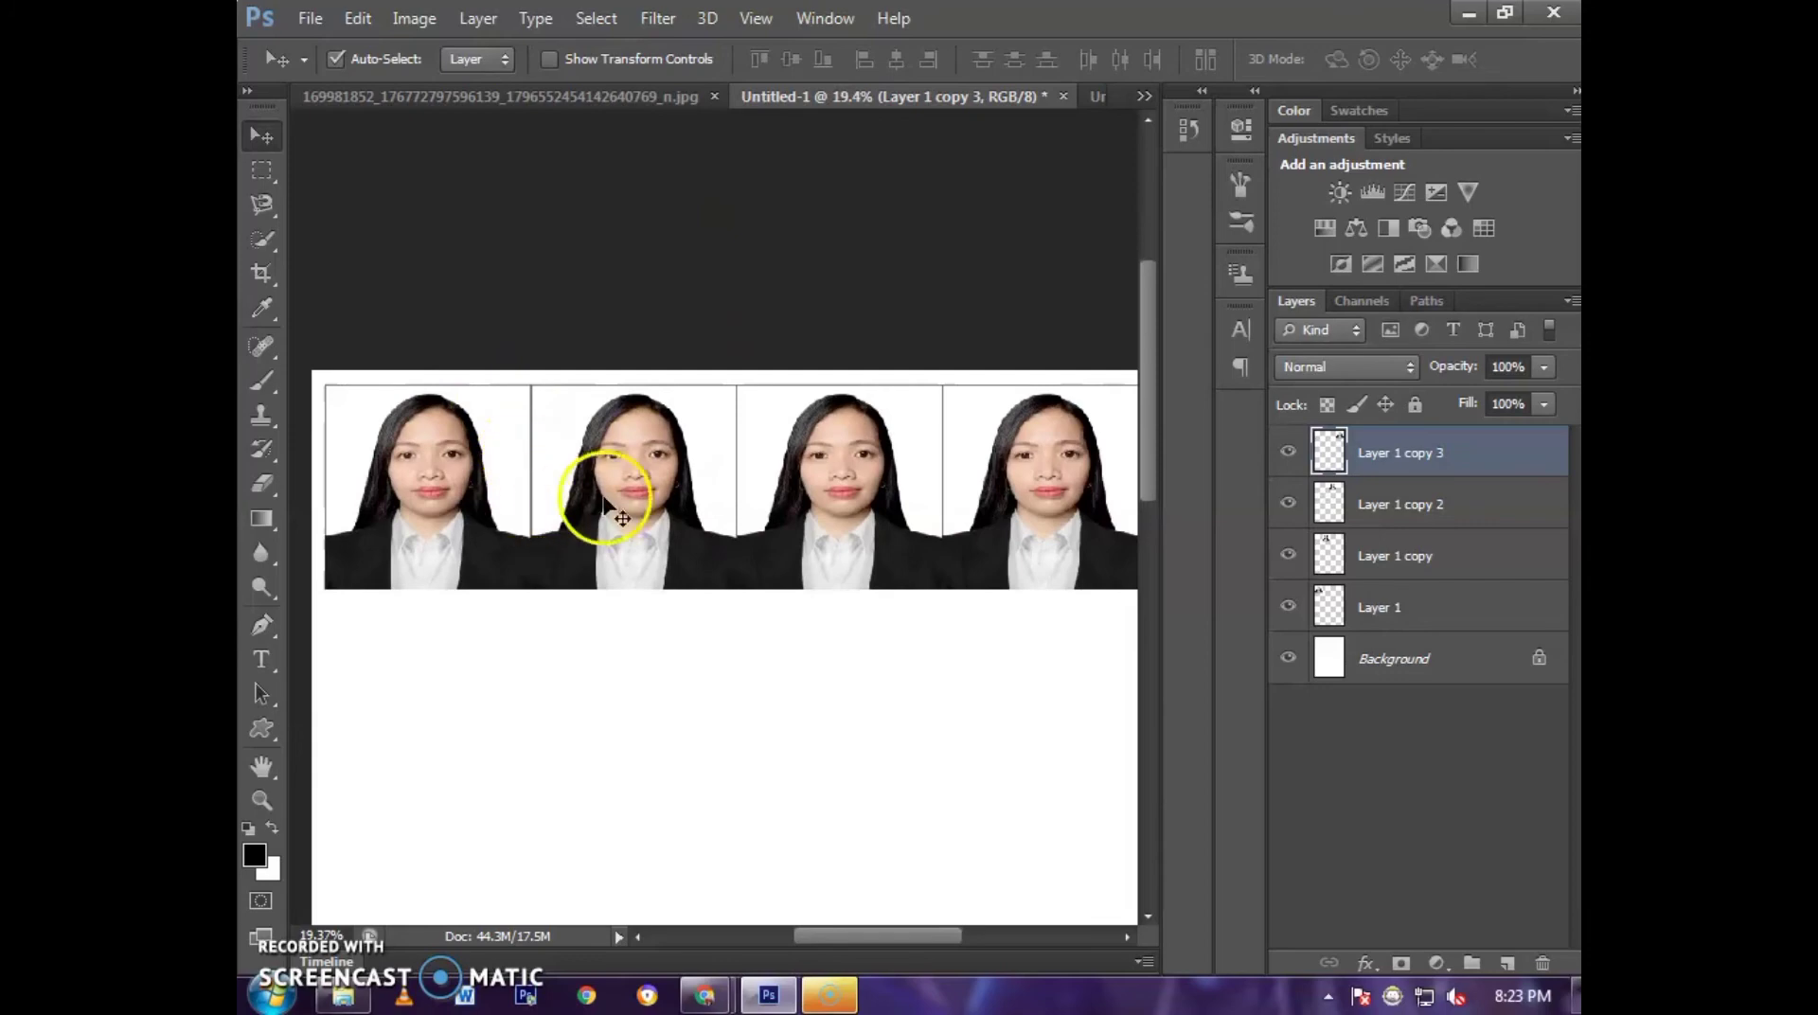
{"action": "scroll", "coordinate": [649, 435], "scroll_direction": "down", "scroll_amount": 1}
{"action": "scroll", "coordinate": [900, 488], "scroll_direction": "up", "scroll_amount": 1}
{"action": "scroll", "coordinate": [1038, 360], "scroll_direction": "down", "scroll_amount": 1}
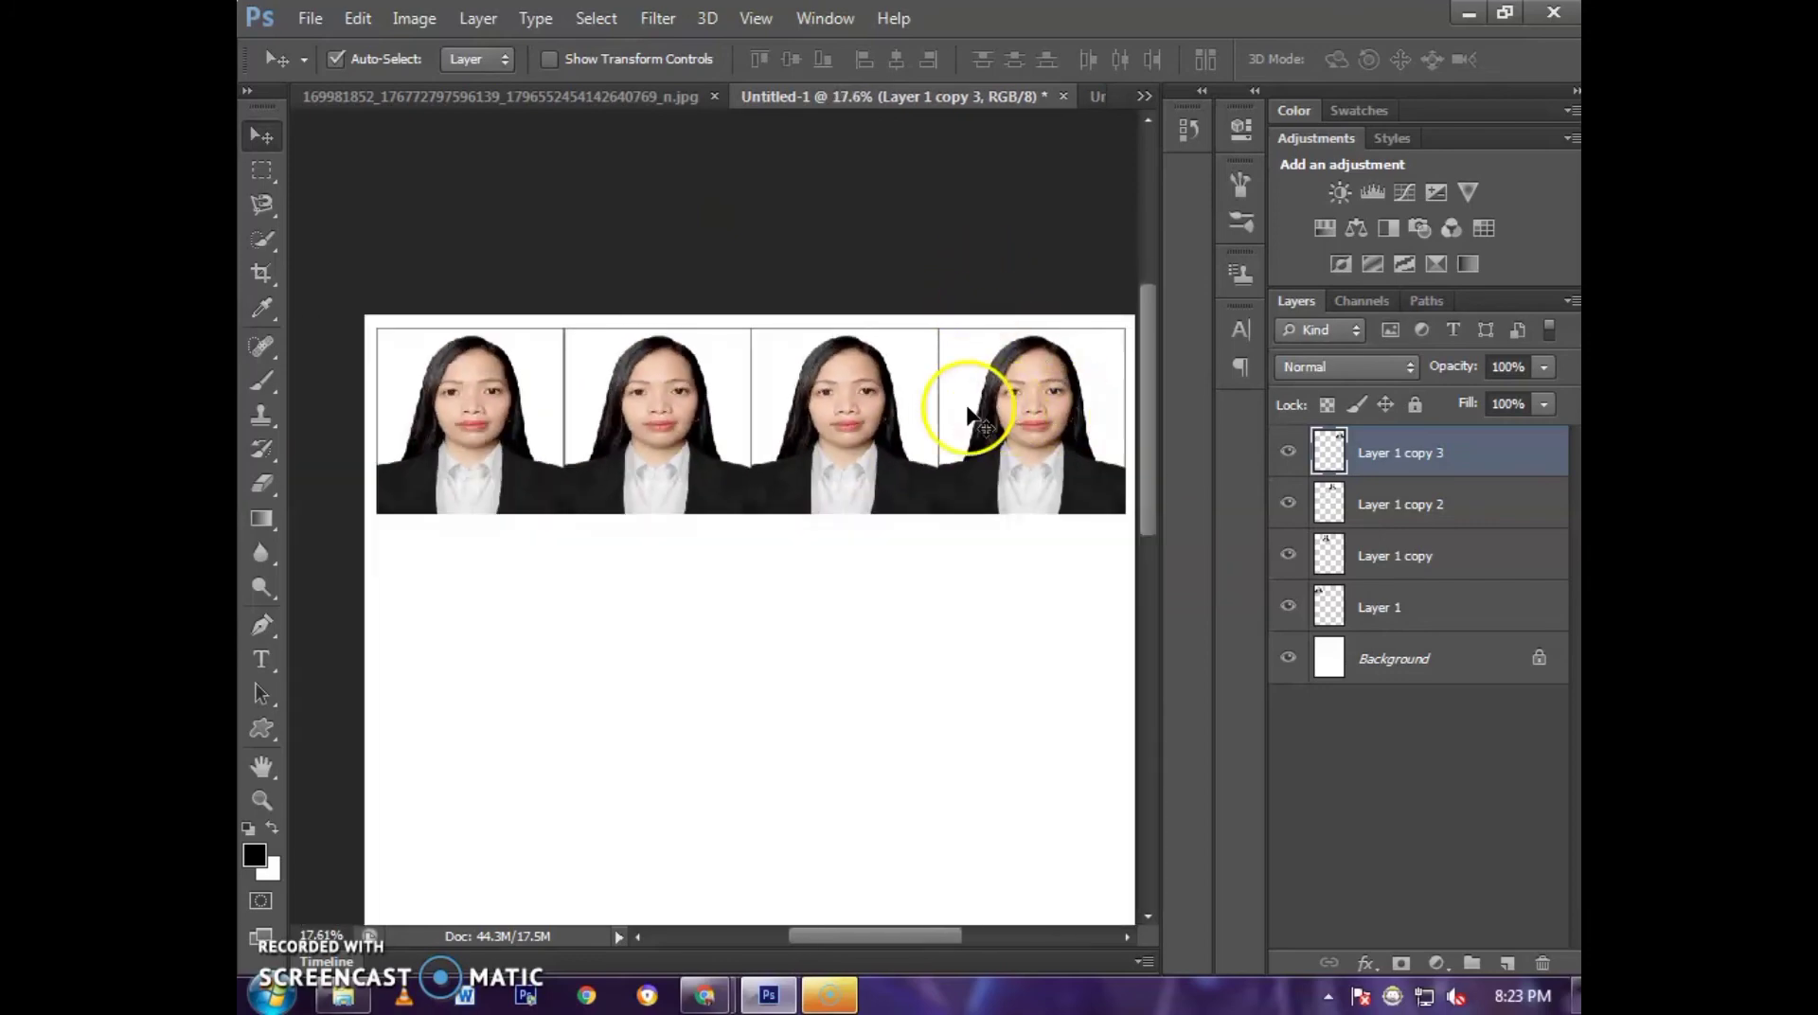
{"action": "scroll", "coordinate": [831, 394], "scroll_direction": "up", "scroll_amount": 1}
{"action": "scroll", "coordinate": [779, 394], "scroll_direction": "up", "scroll_amount": 1}
{"action": "scroll", "coordinate": [794, 382], "scroll_direction": "up", "scroll_amount": 1}
{"action": "scroll", "coordinate": [792, 379], "scroll_direction": "down", "scroll_amount": 2}
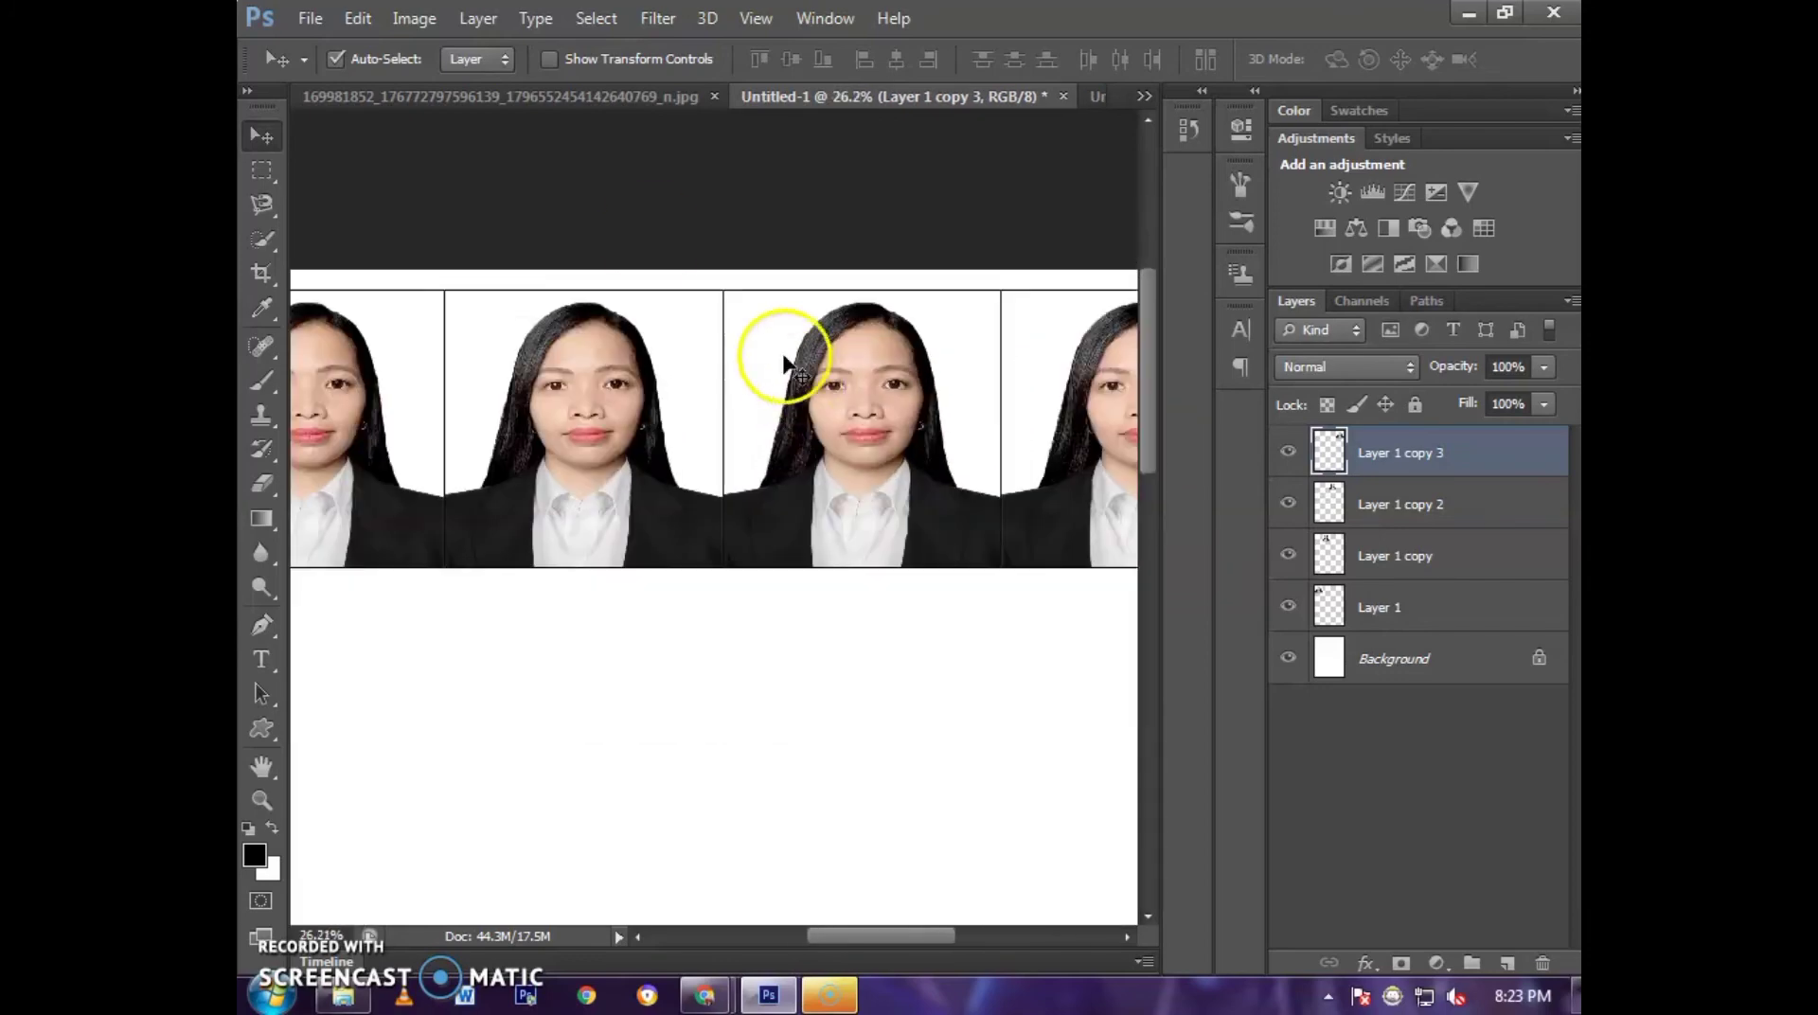
- Open Photoshop's Print Settings for the four-photo sheet, then the Brother printer's own settings
{"action": "left_click", "coordinate": [310, 18]}
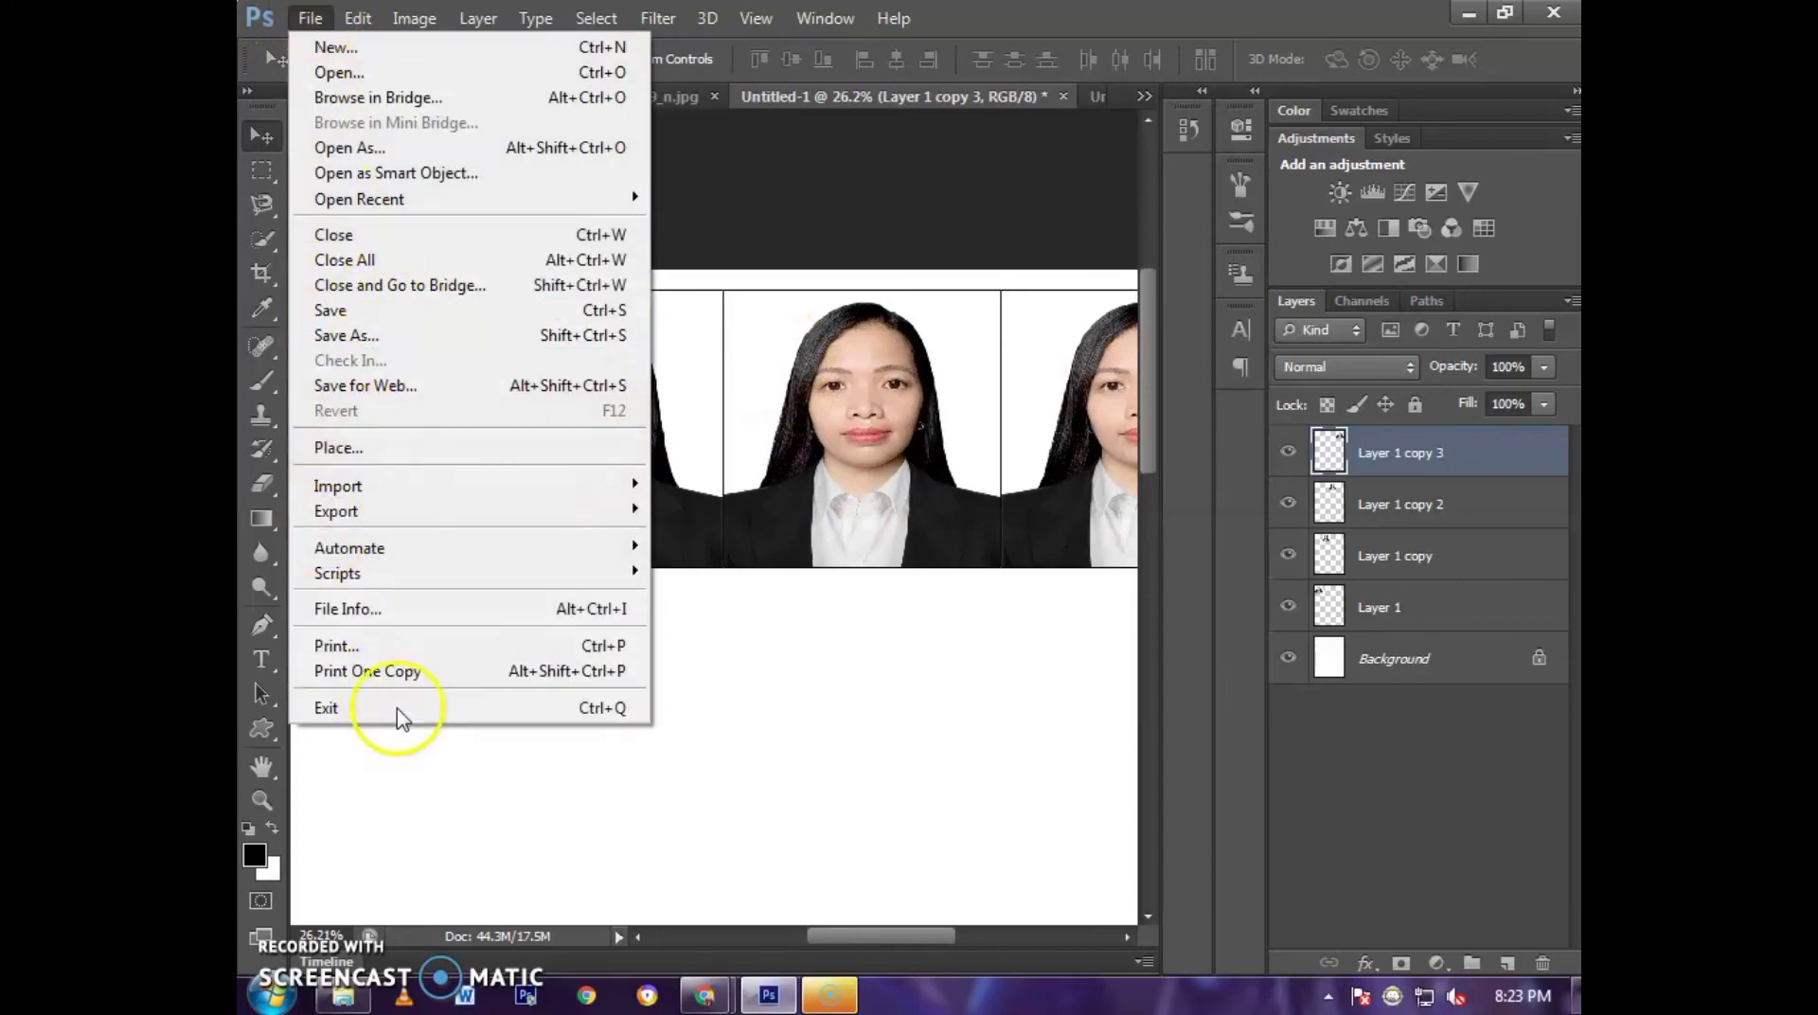
{"action": "left_click", "coordinate": [402, 647]}
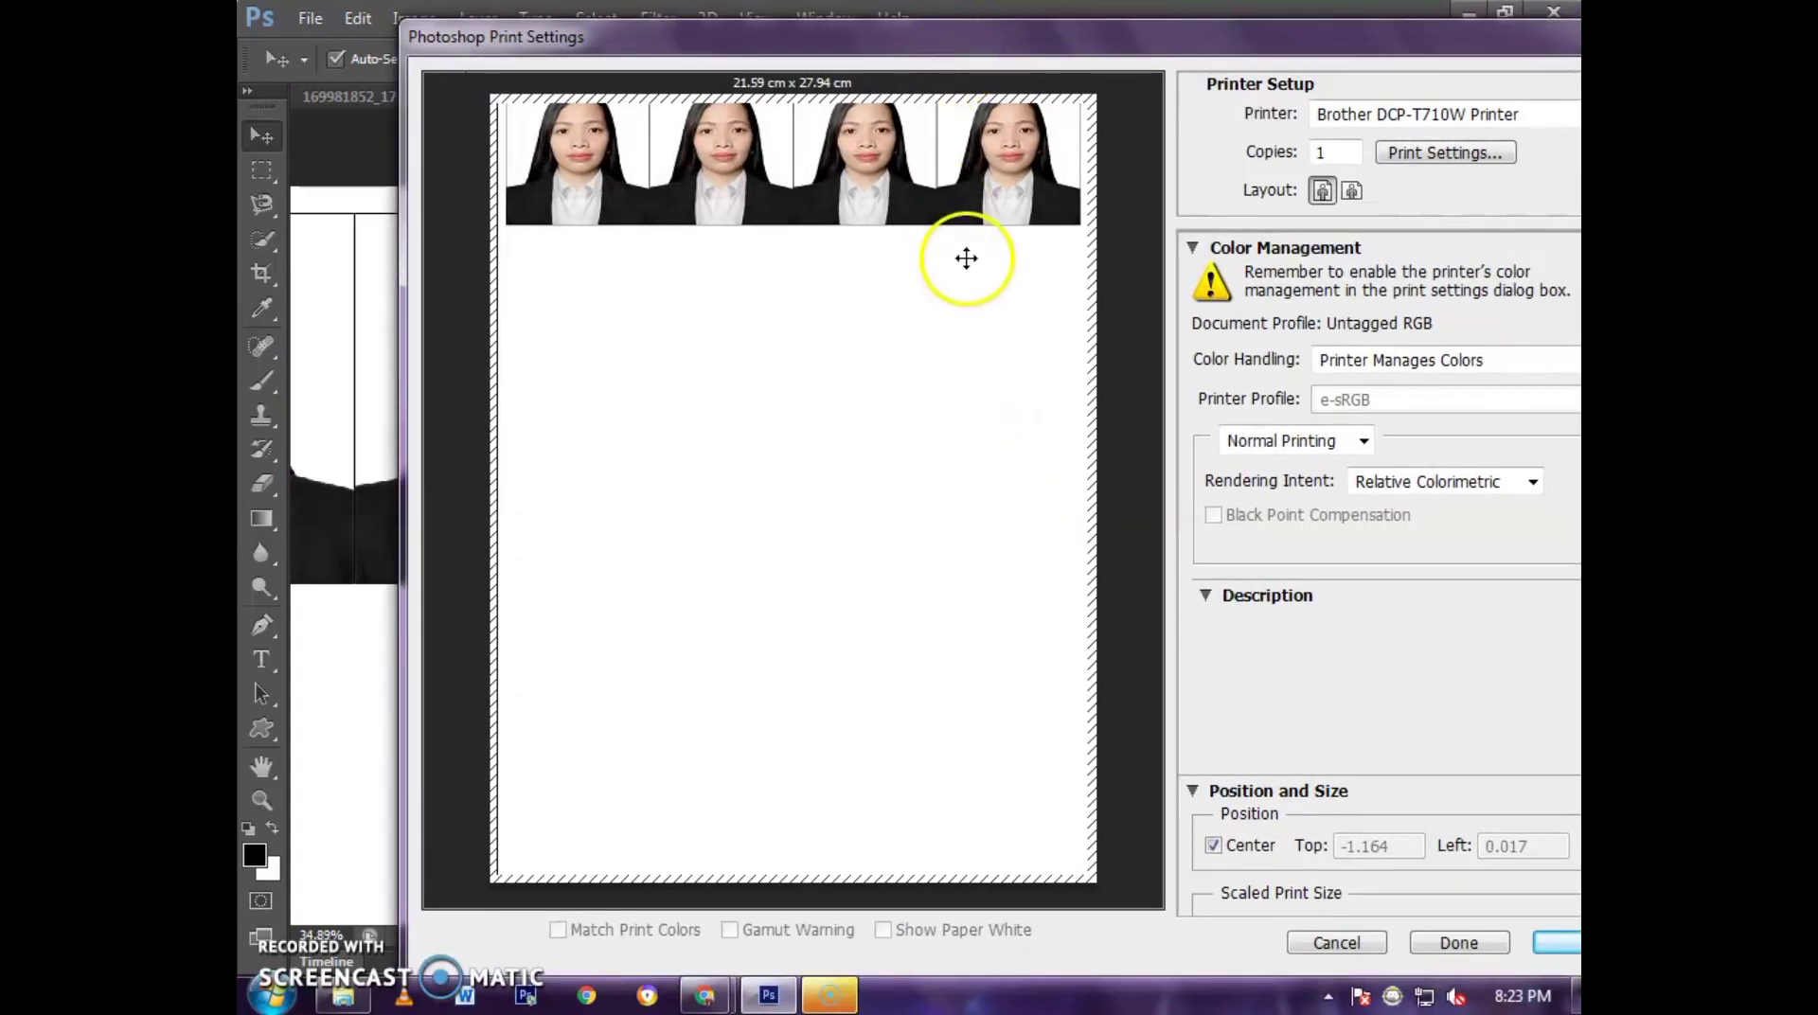
{"action": "left_click", "coordinate": [1436, 155]}
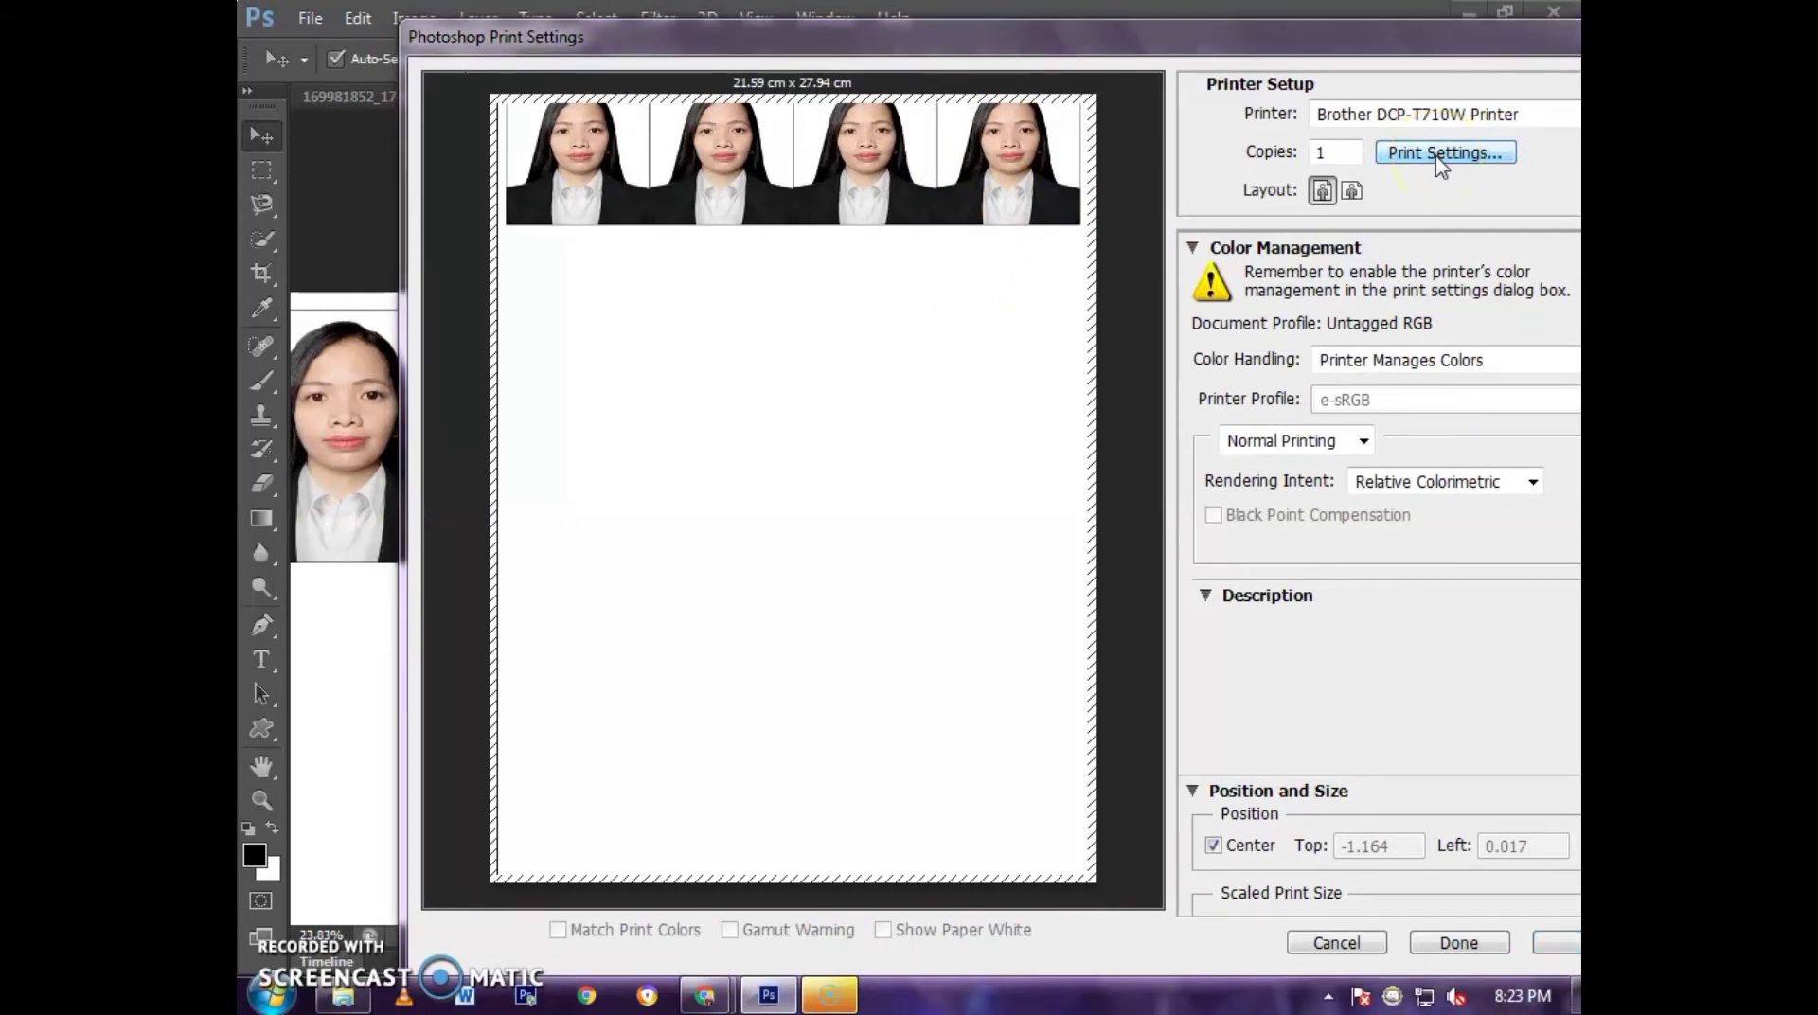
- Choose A4 paper, Brother BP60 Matte Paper media and Normal quality in the Brother driver
{"action": "left_click", "coordinate": [1087, 285]}
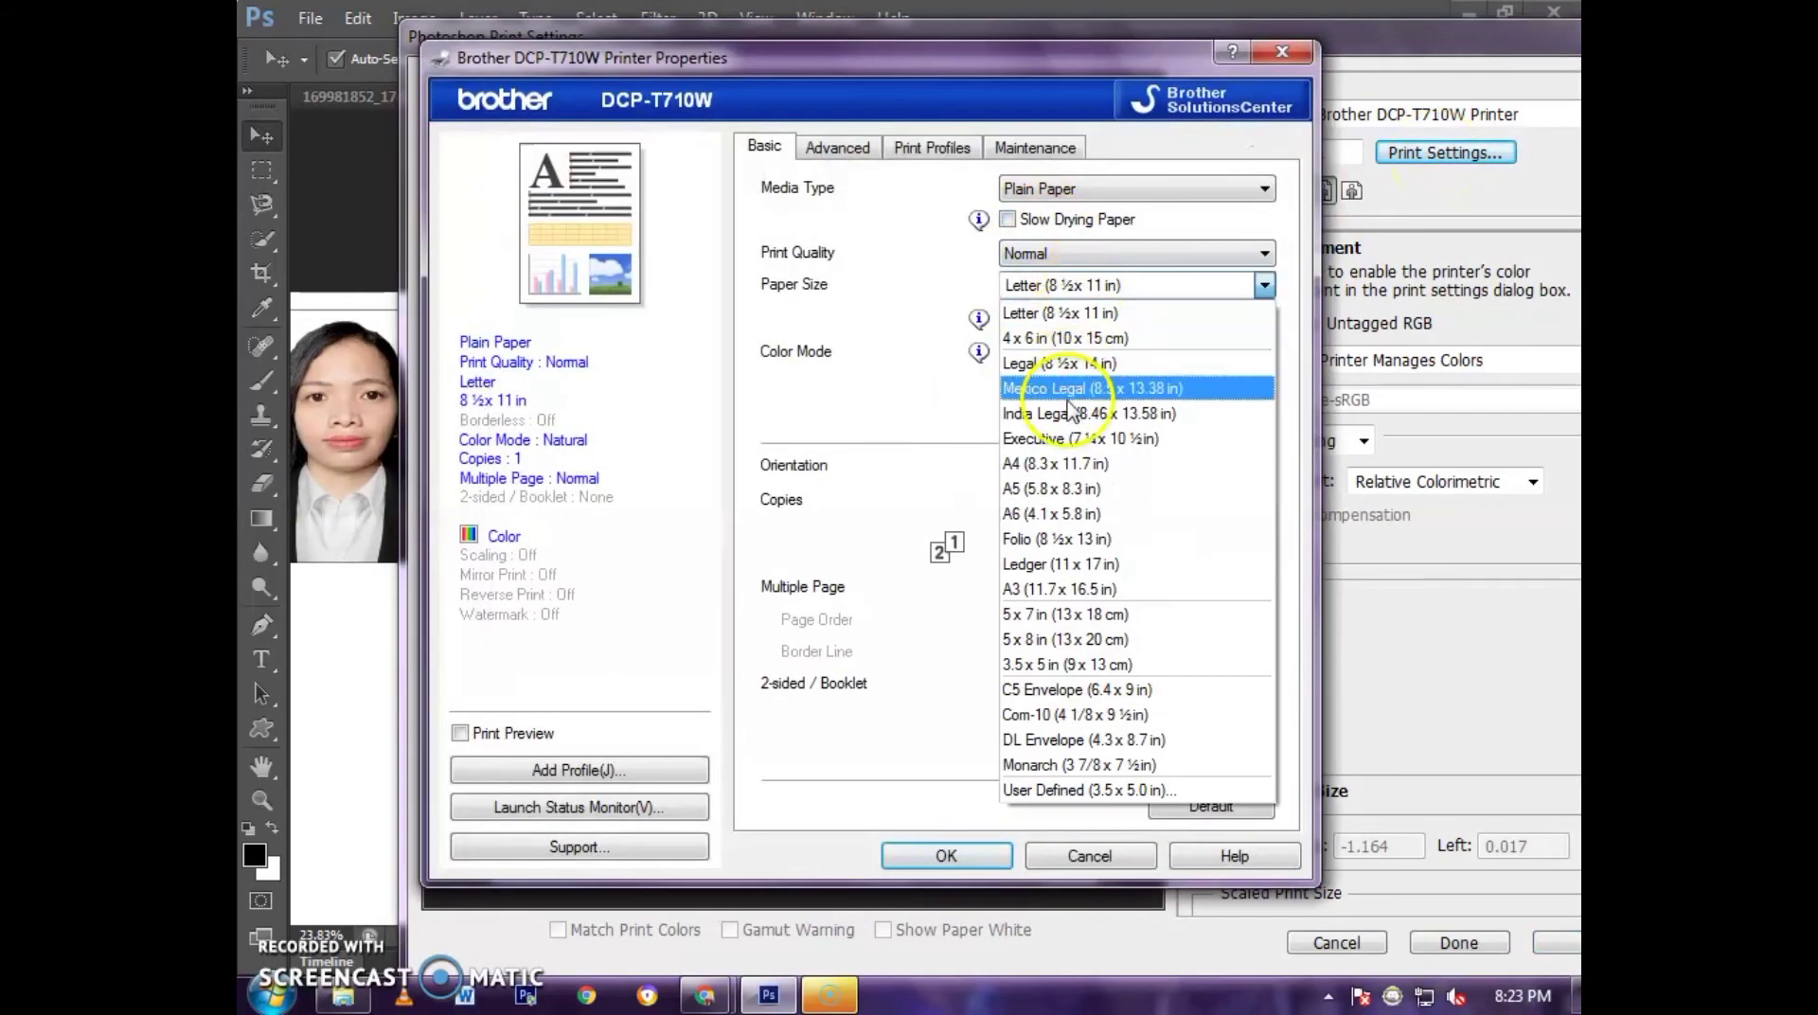
{"action": "left_click", "coordinate": [1088, 471]}
{"action": "left_click", "coordinate": [1065, 190]}
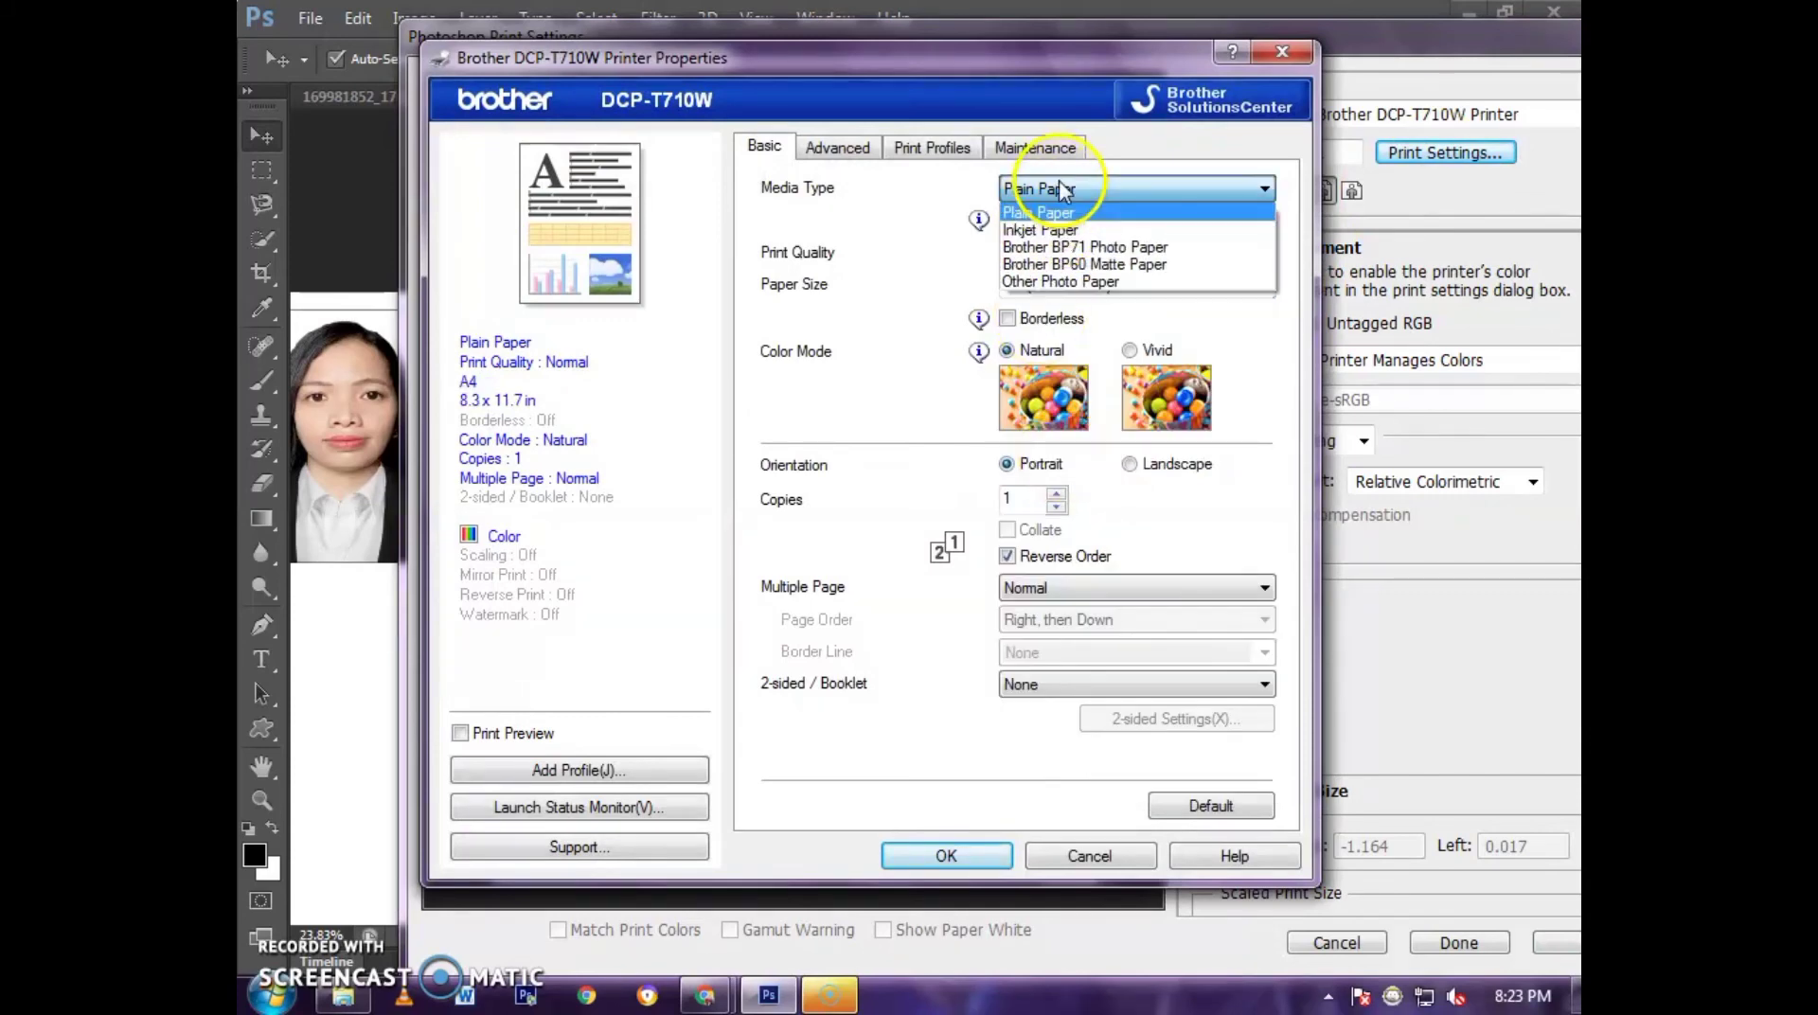
{"action": "left_click", "coordinate": [1117, 264]}
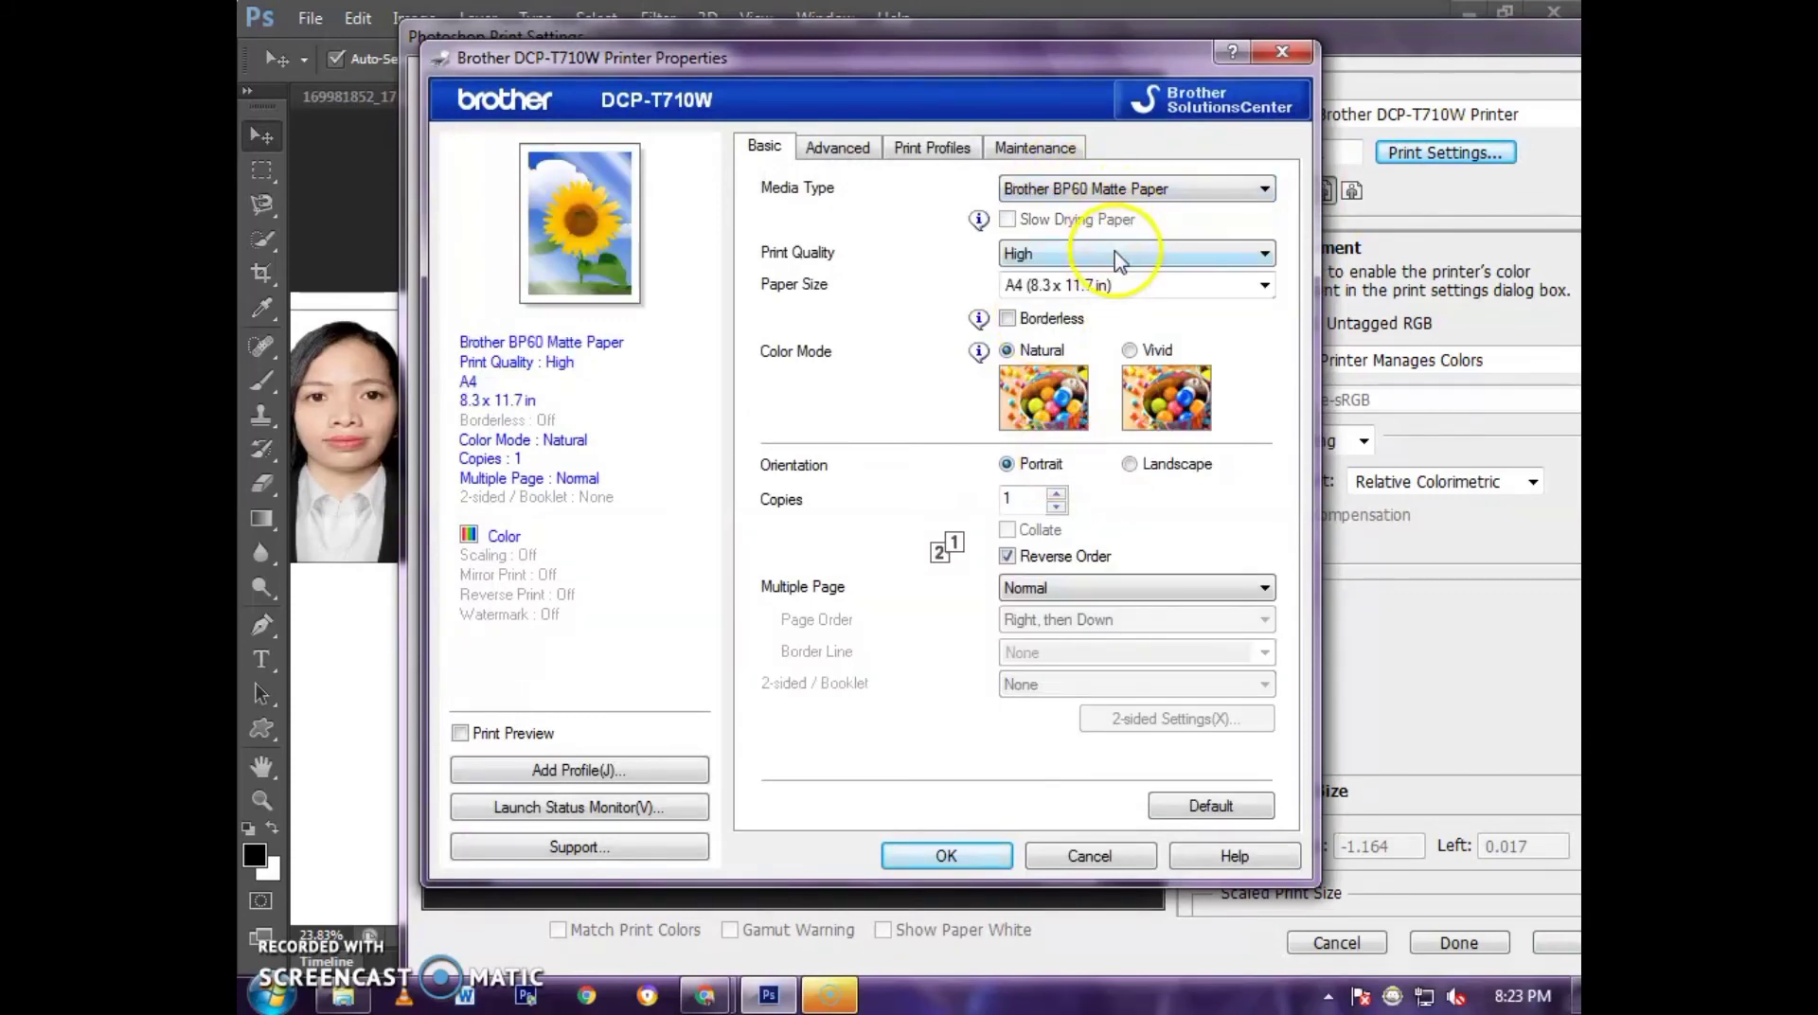
{"action": "left_click", "coordinate": [1118, 262]}
{"action": "left_click", "coordinate": [1122, 311]}
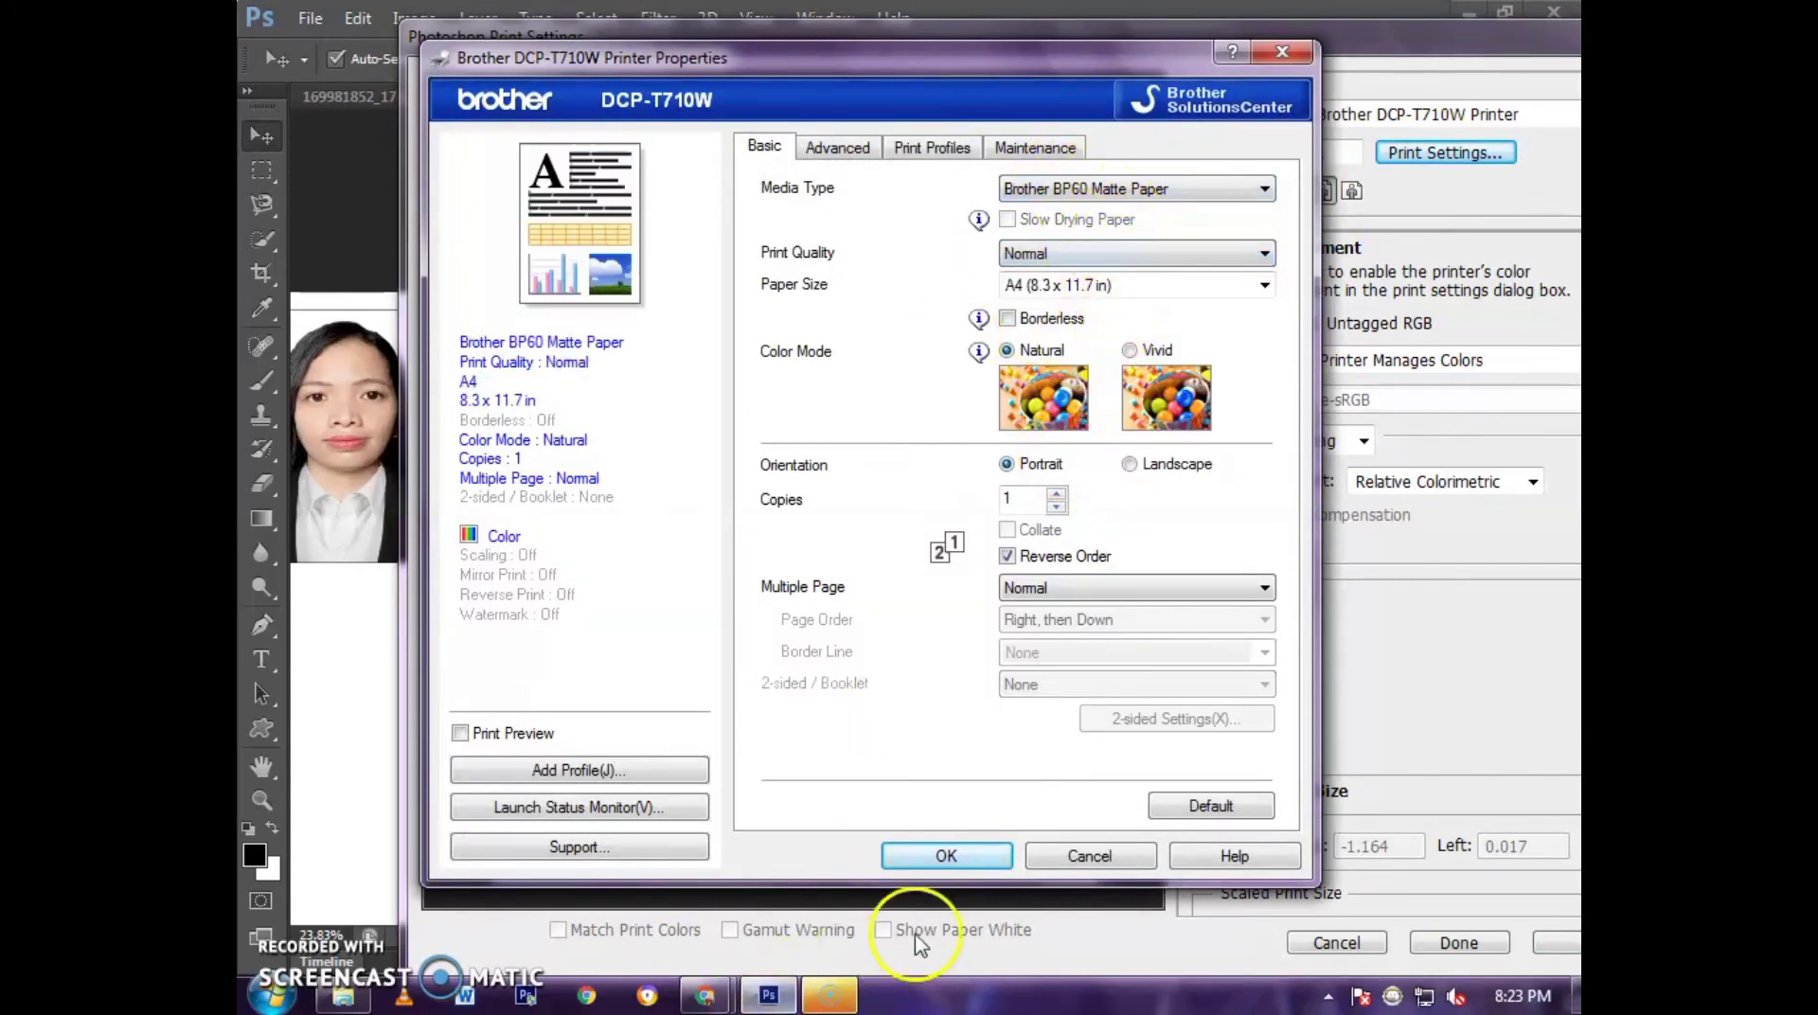
{"action": "left_click", "coordinate": [970, 866]}
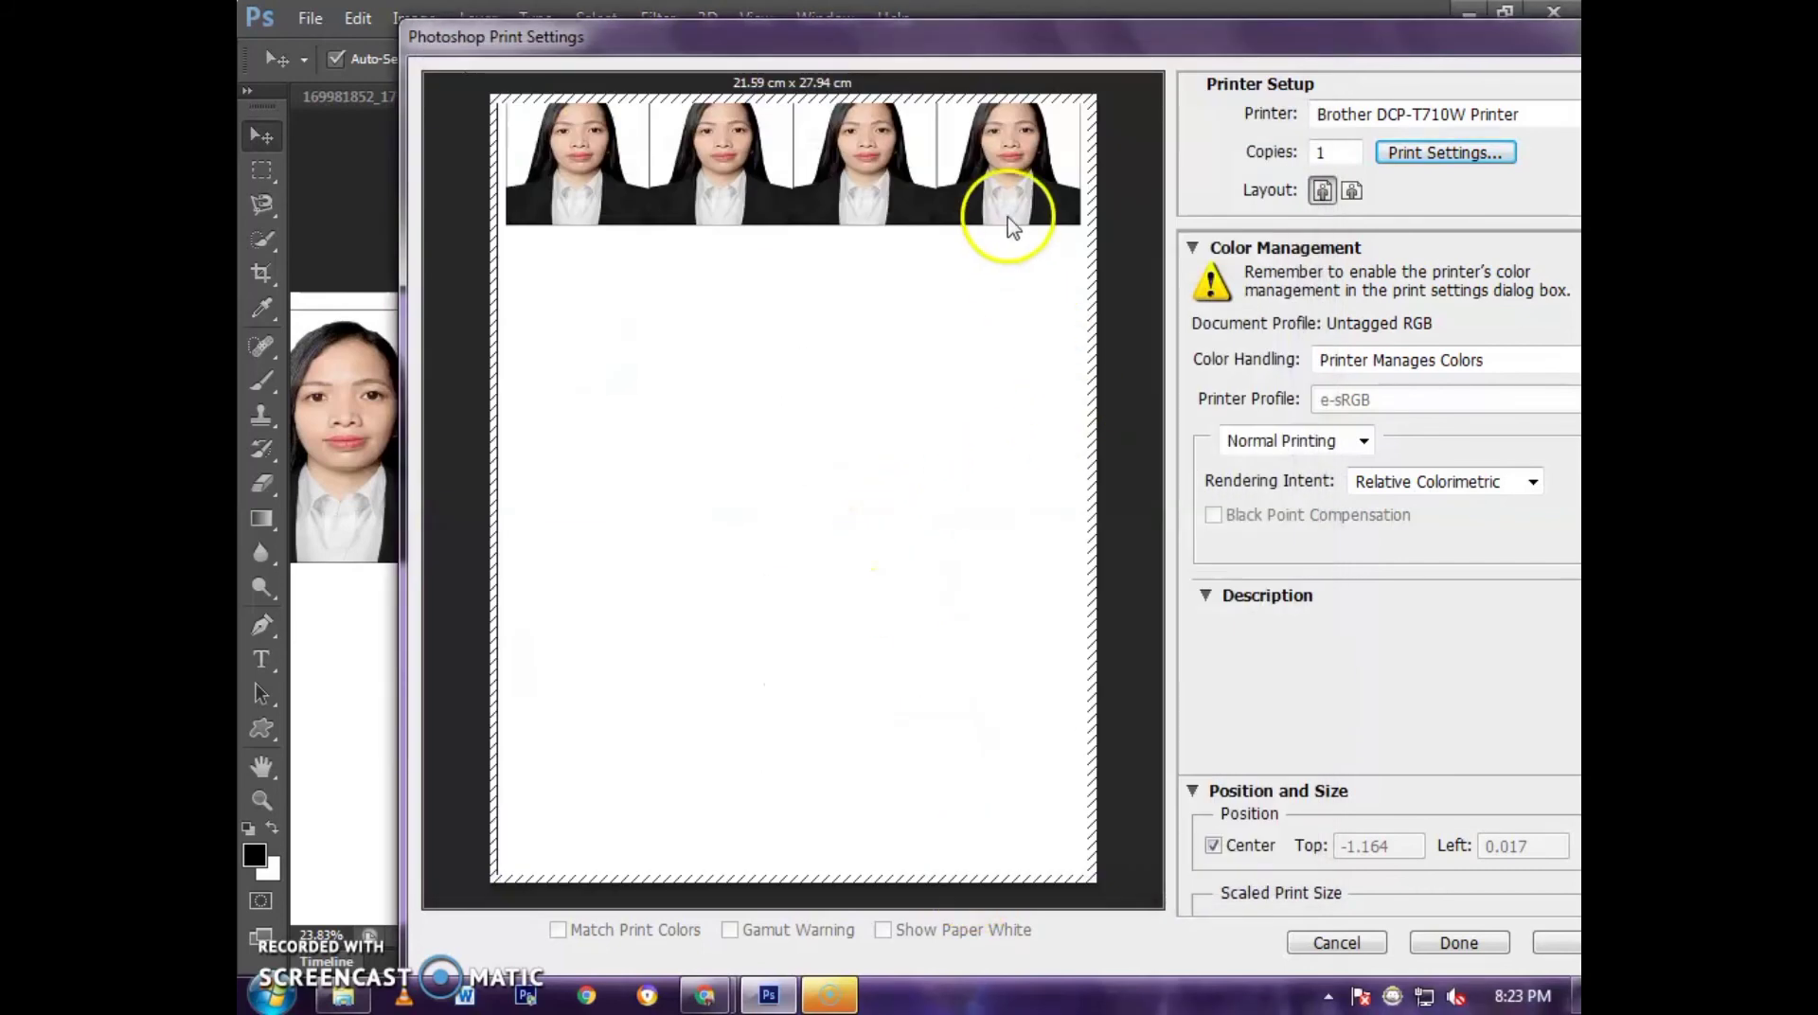
- Turn Scale to Fit Media on and back off so the print stays at 100%
{"action": "scroll", "coordinate": [1269, 840], "scroll_direction": "down", "scroll_amount": 1}
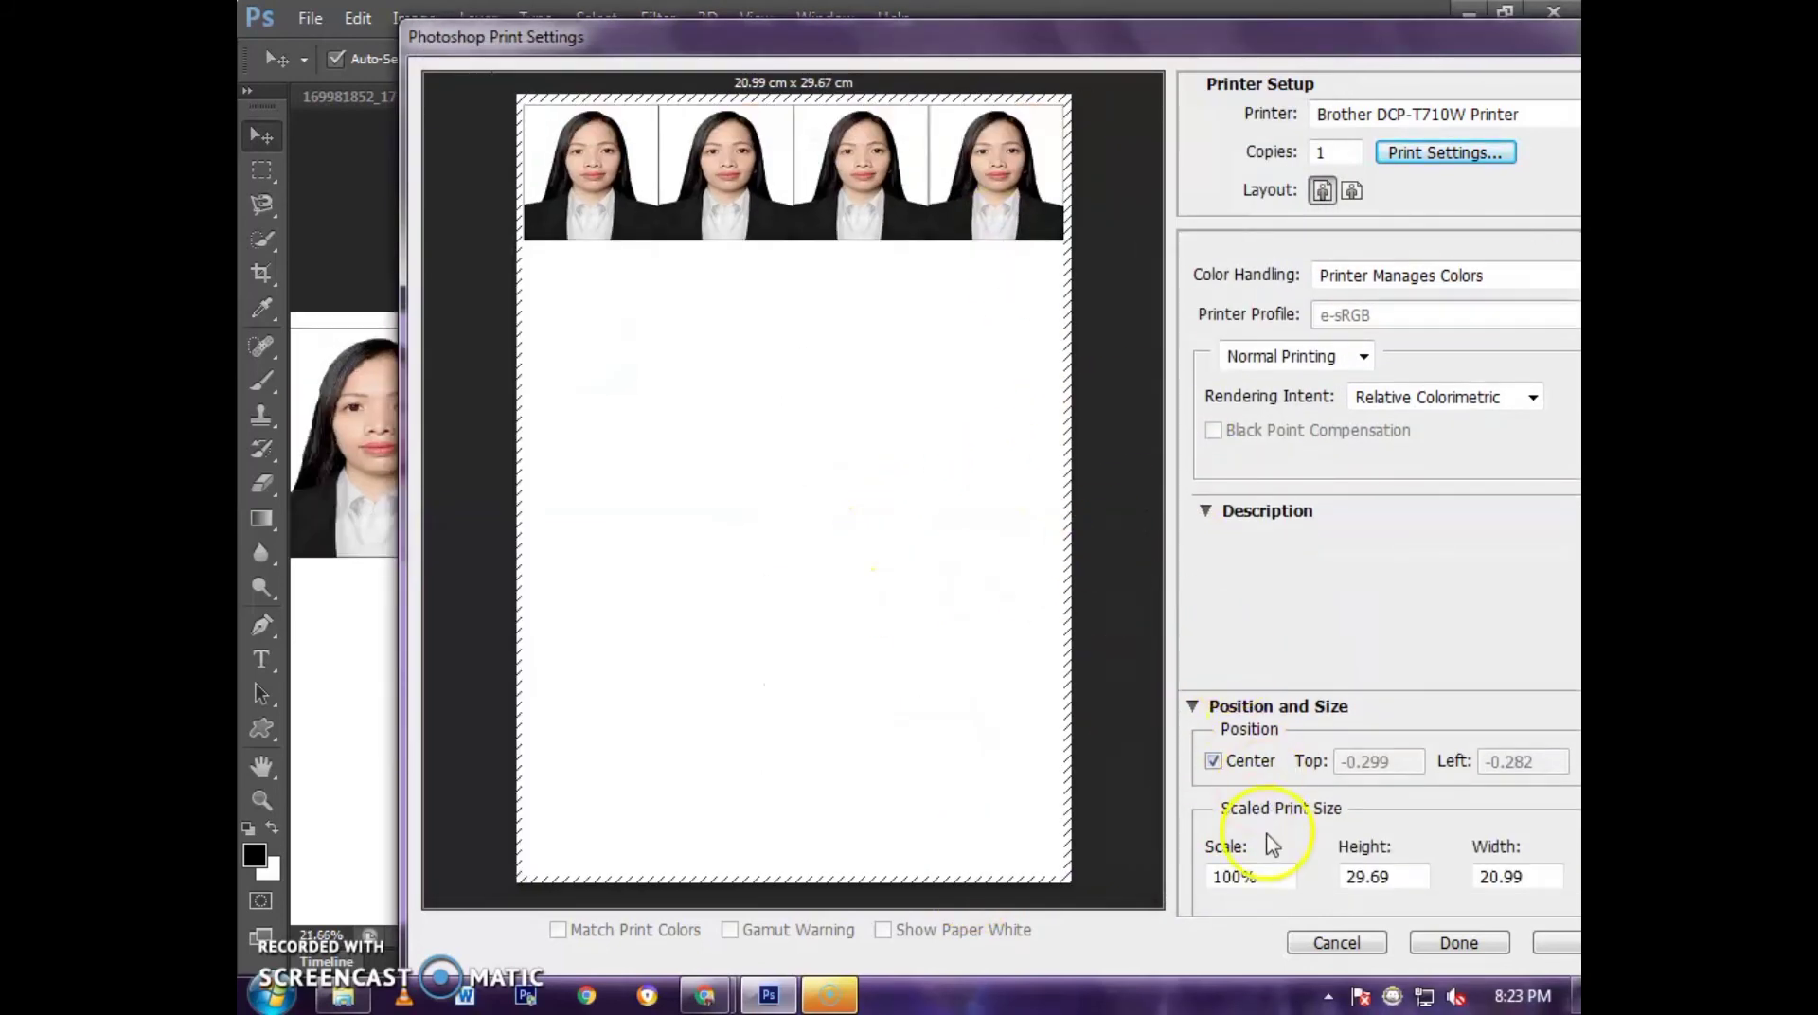
{"action": "scroll", "coordinate": [1231, 786], "scroll_direction": "down", "scroll_amount": 1}
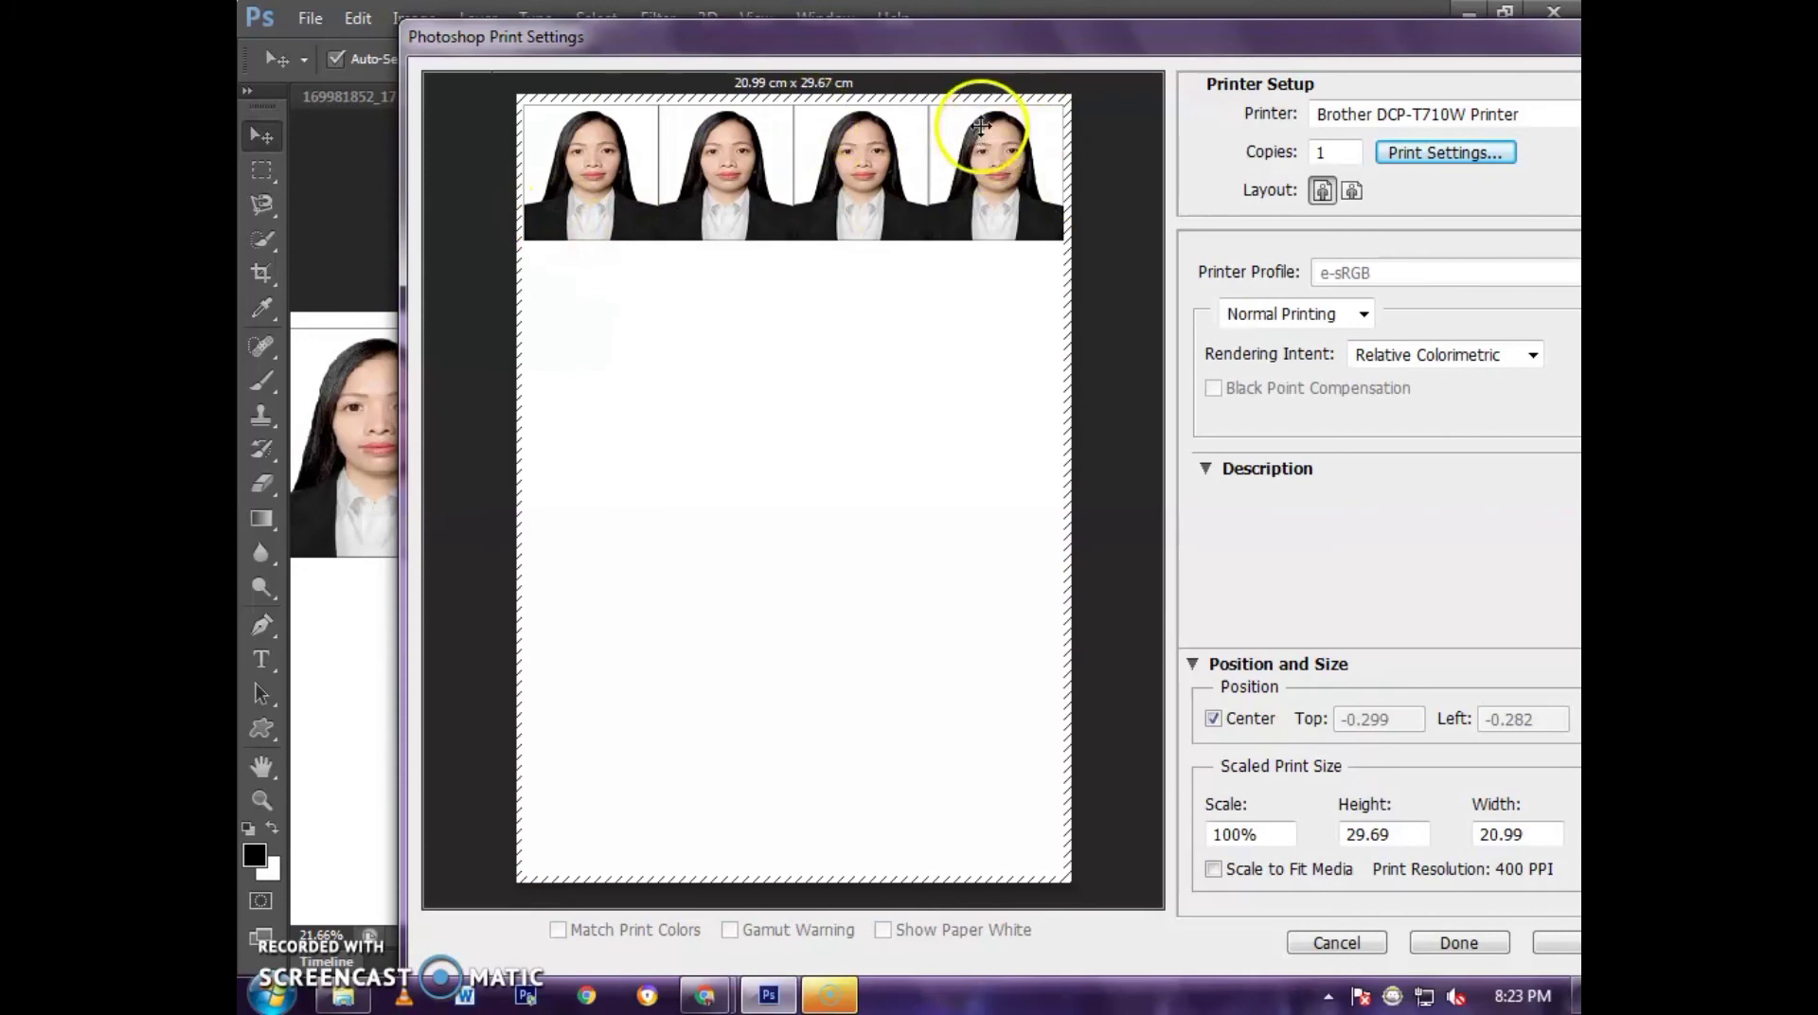
{"action": "scroll", "coordinate": [1343, 788], "scroll_direction": "down", "scroll_amount": 1}
{"action": "left_click", "coordinate": [1212, 848]}
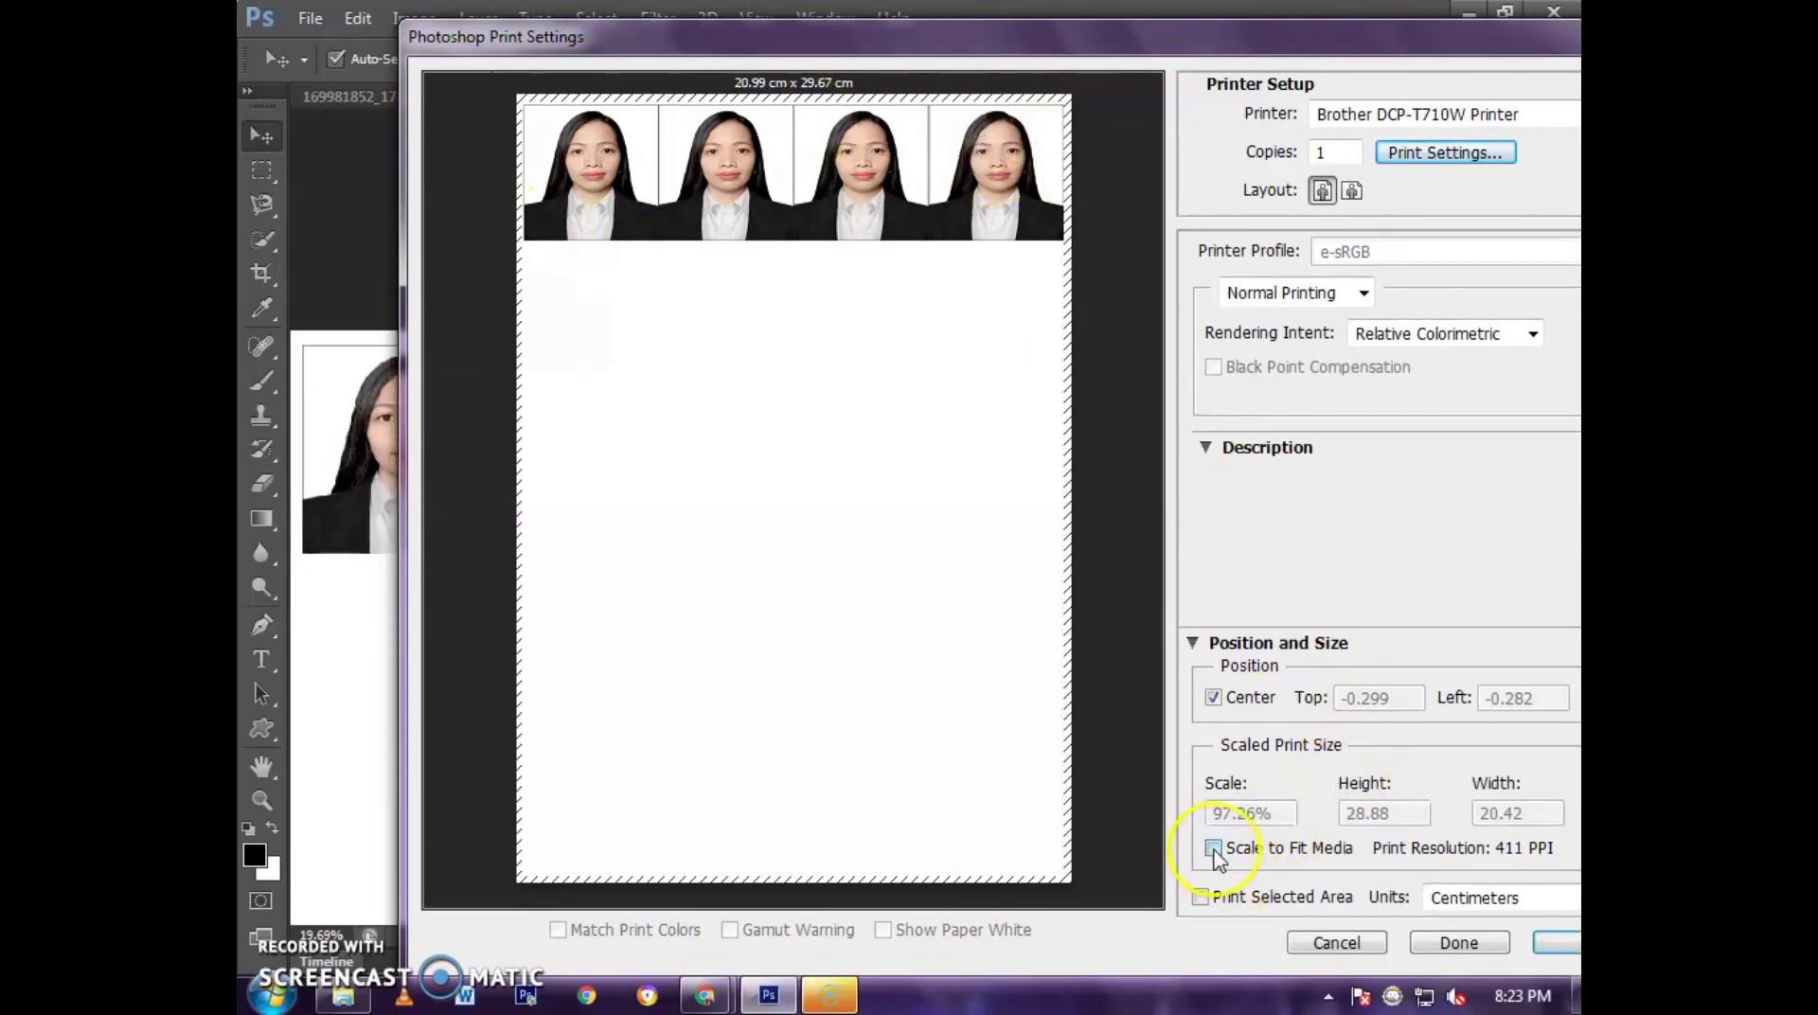
{"action": "left_click", "coordinate": [1212, 848]}
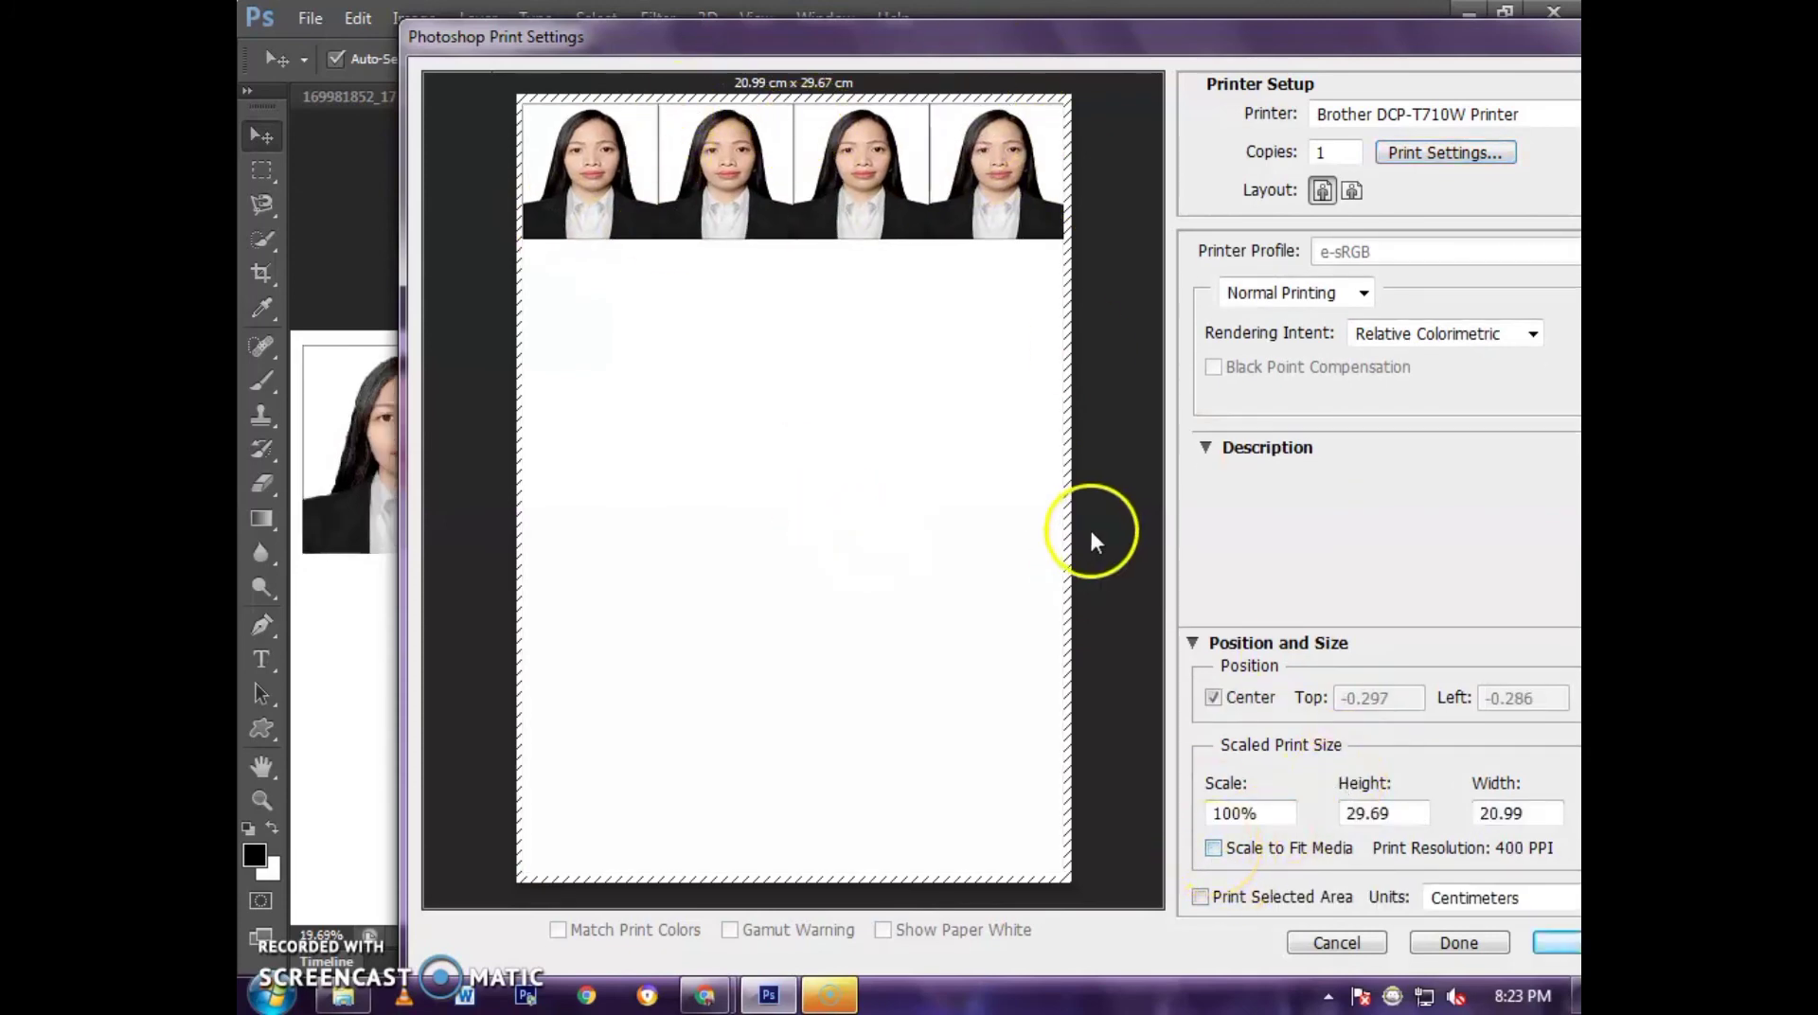
{"action": "scroll", "coordinate": [1453, 899], "scroll_direction": "down", "scroll_amount": 1}
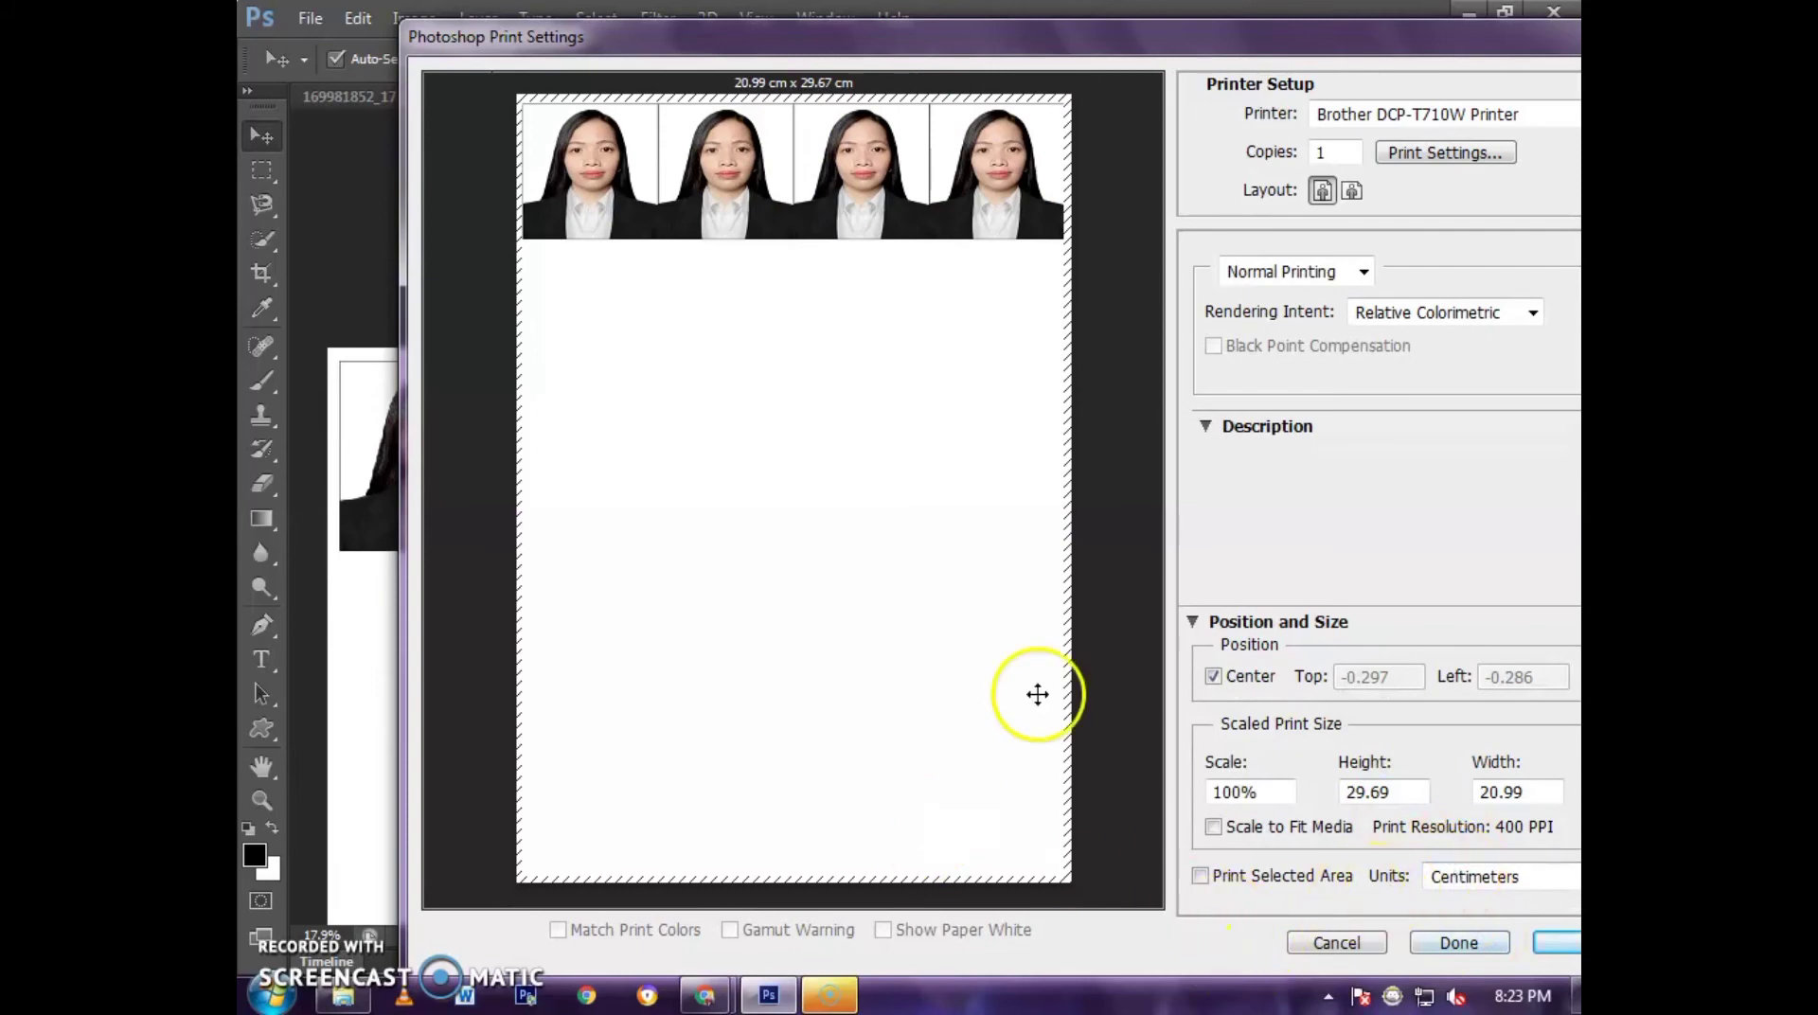
- Reposition the Print Settings window, then close it without printing
{"action": "left_click_drag", "start_coordinate": [1330, 38], "coordinate": [1073, 21]}
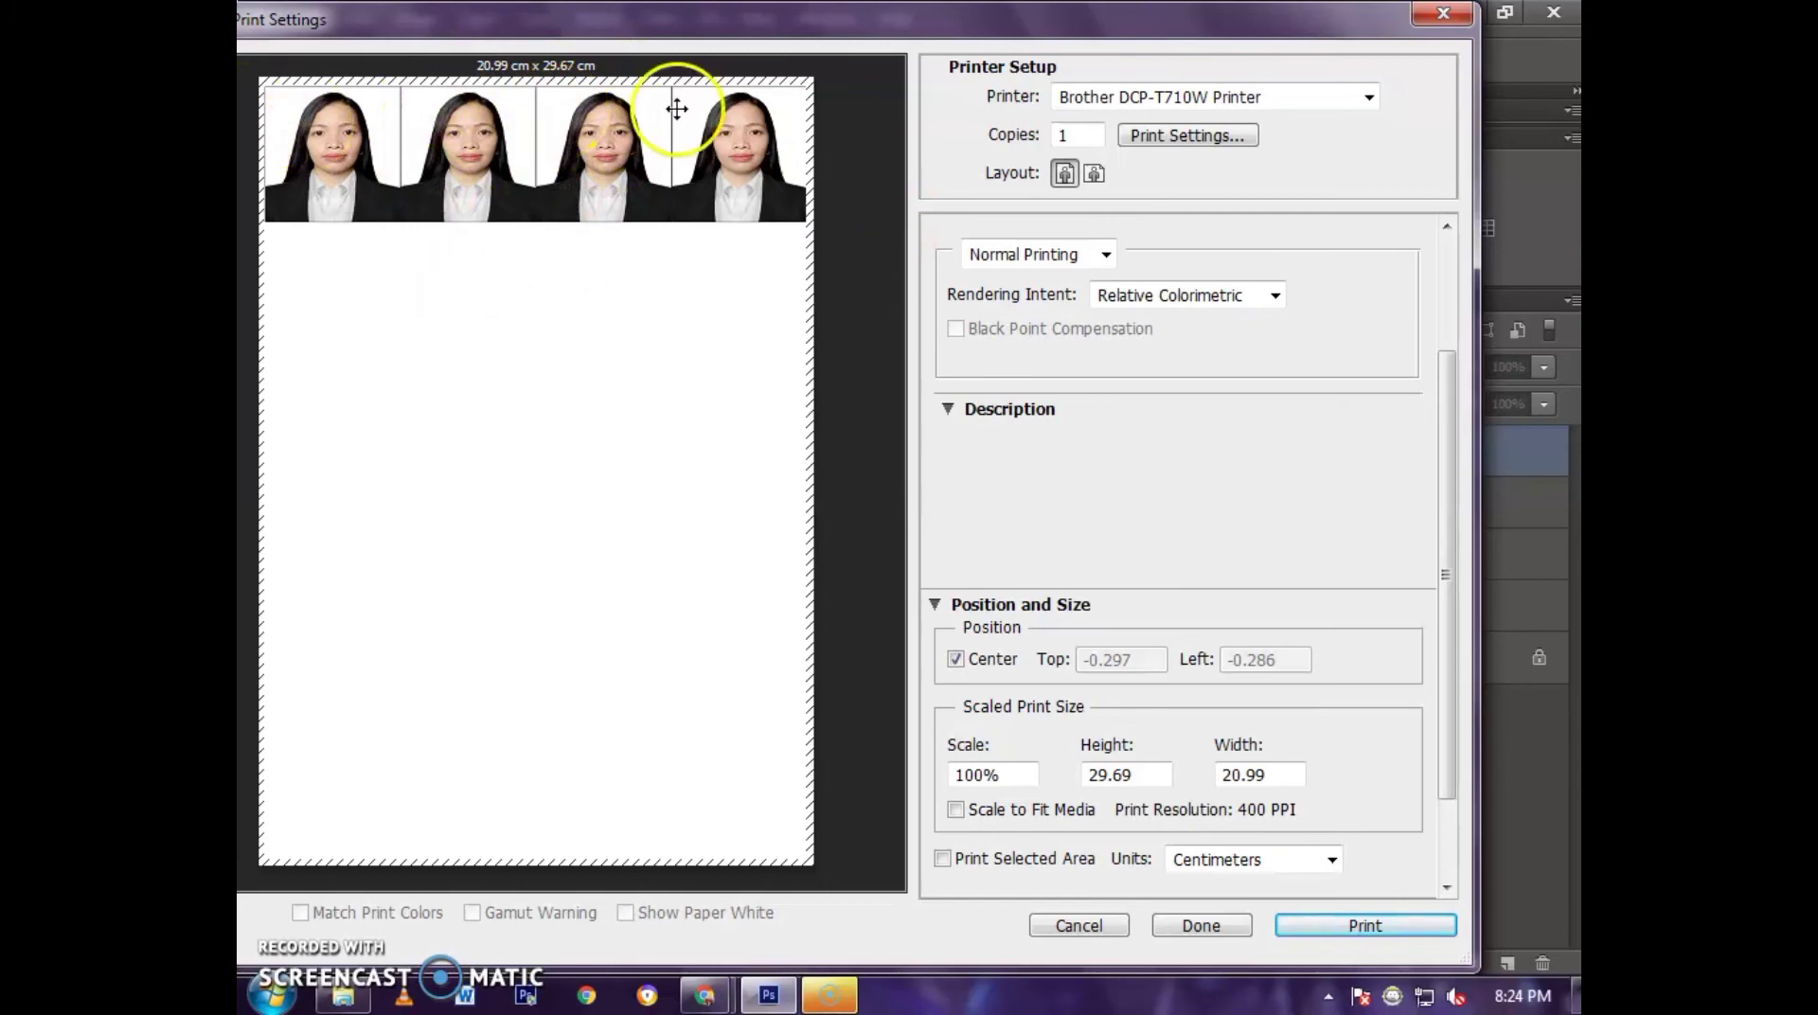
{"action": "left_click_drag", "start_coordinate": [629, 20], "coordinate": [746, 43]}
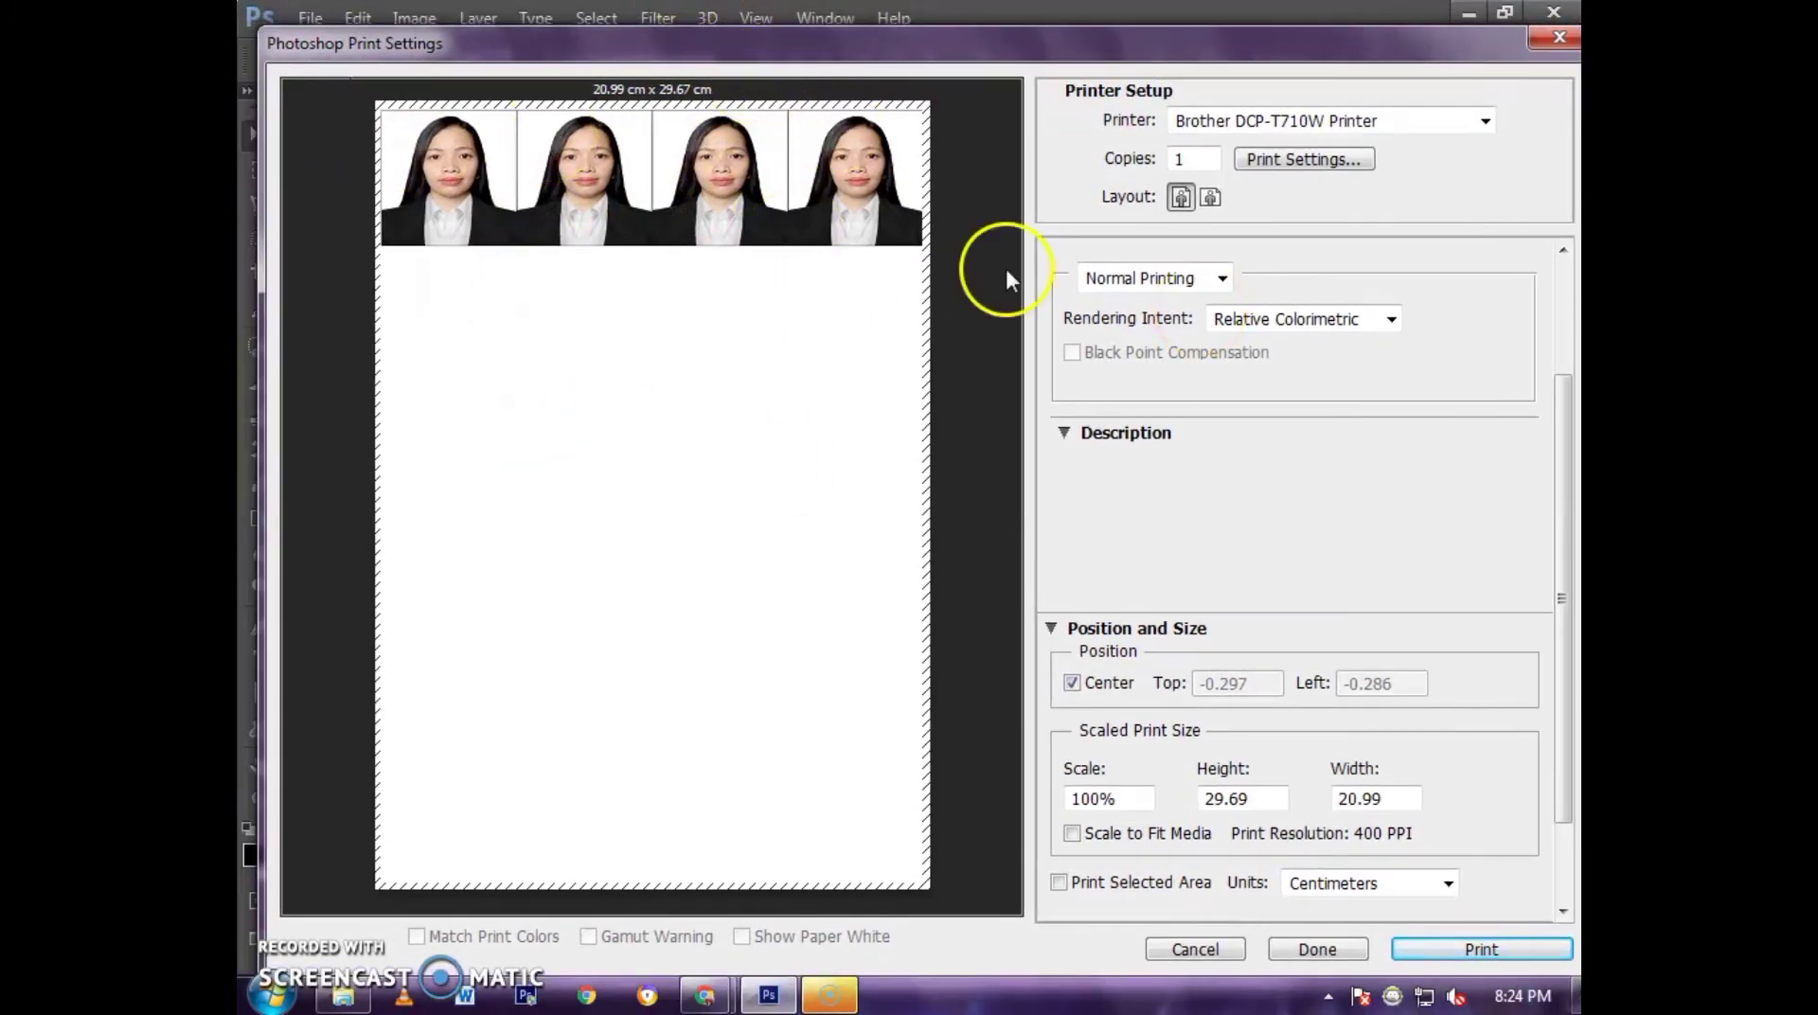
{"action": "left_click_drag", "start_coordinate": [1319, 71], "coordinate": [1175, 76]}
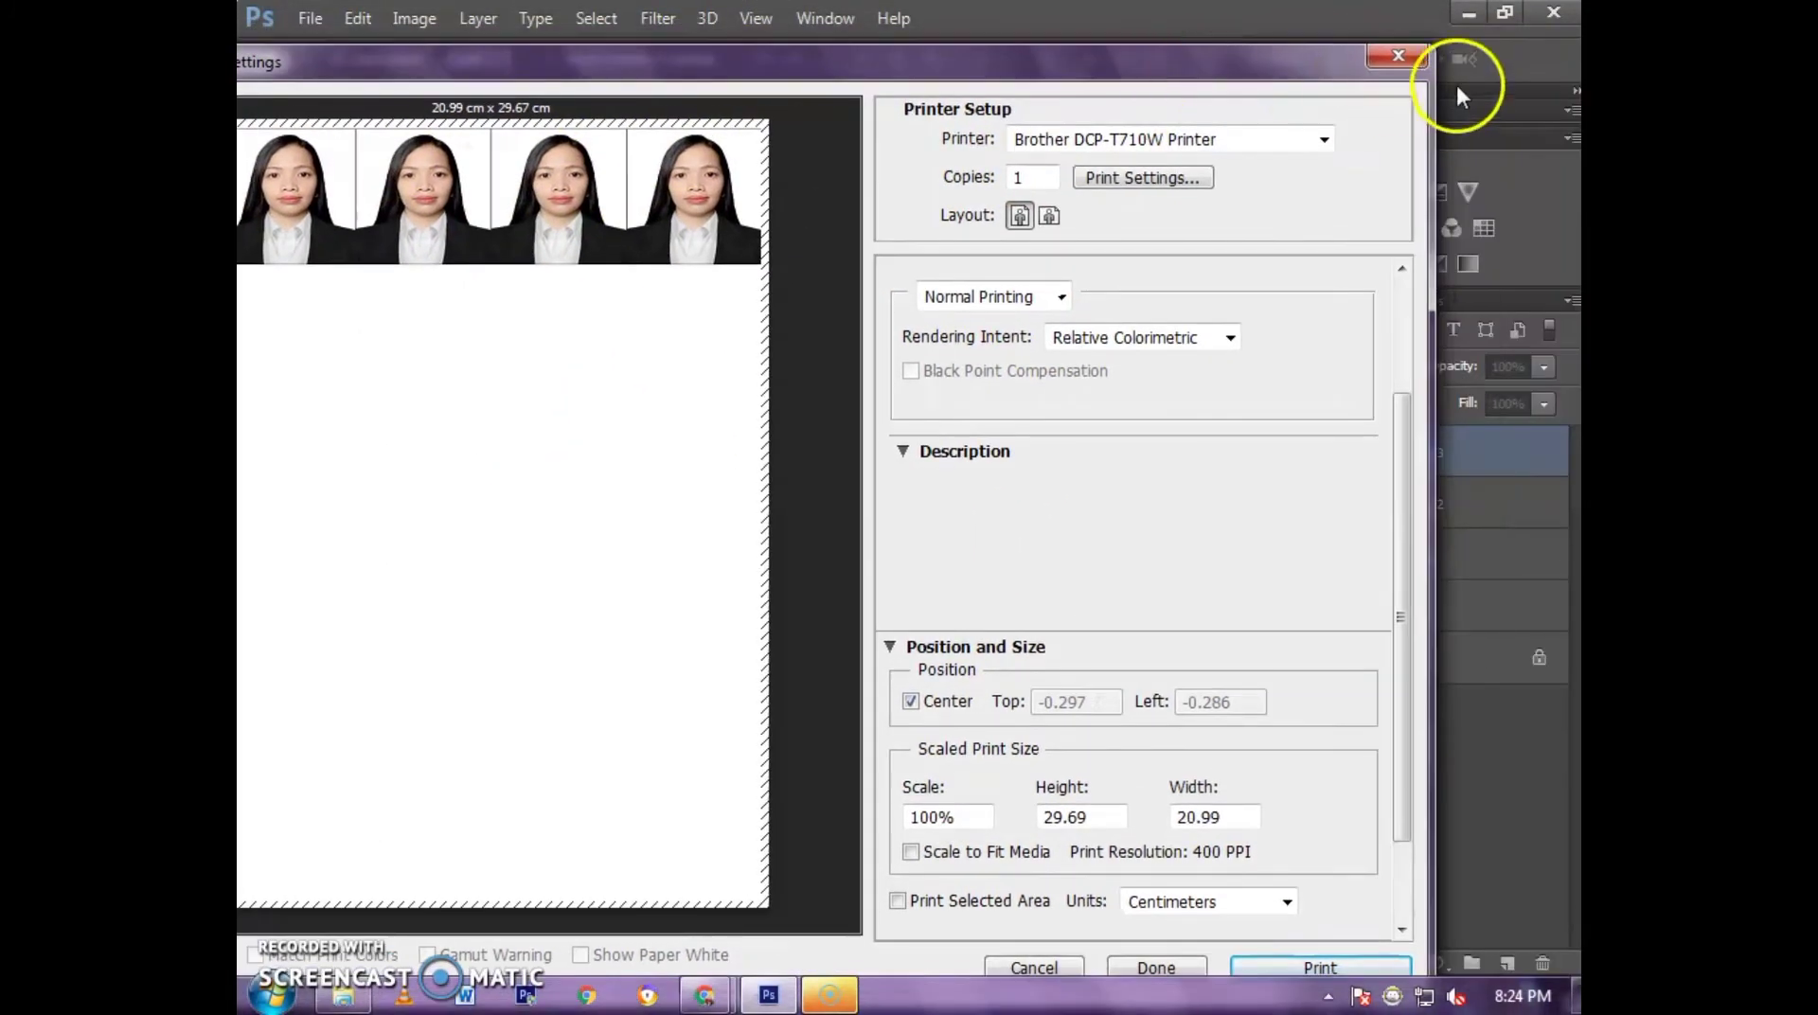
{"action": "left_click_drag", "start_coordinate": [872, 59], "coordinate": [1032, 36]}
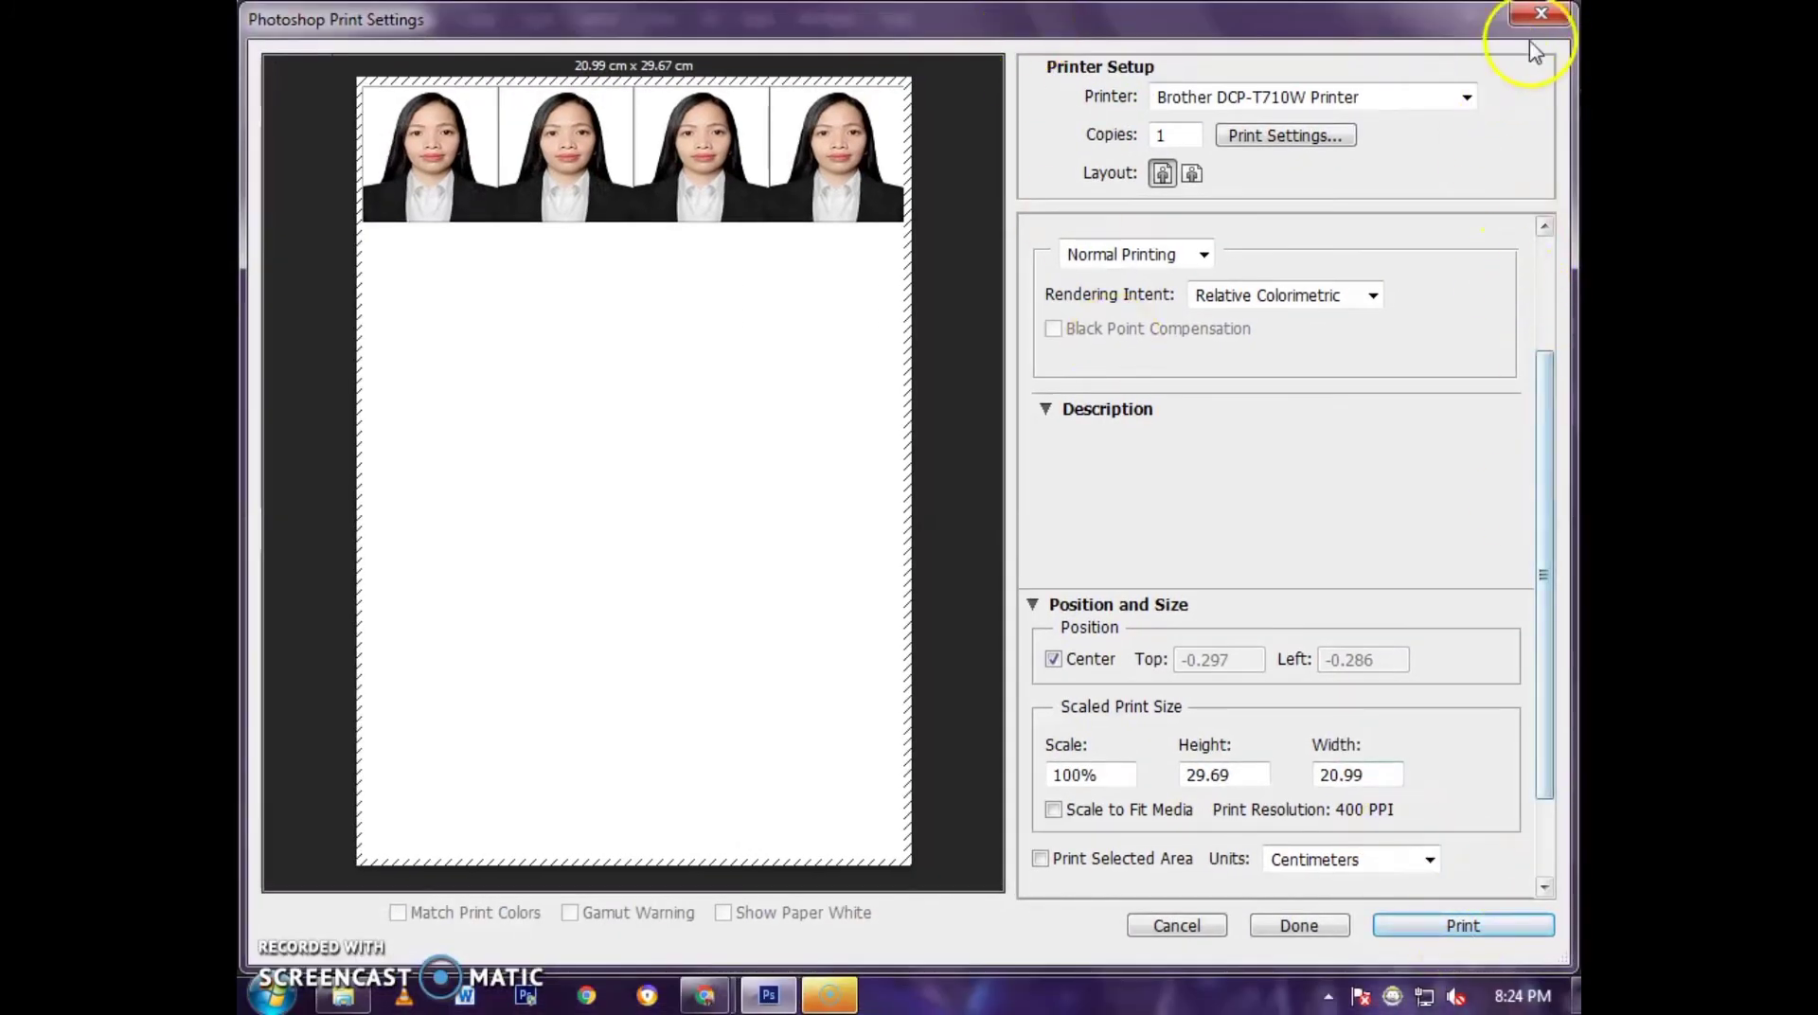
{"action": "left_click", "coordinate": [1543, 15]}
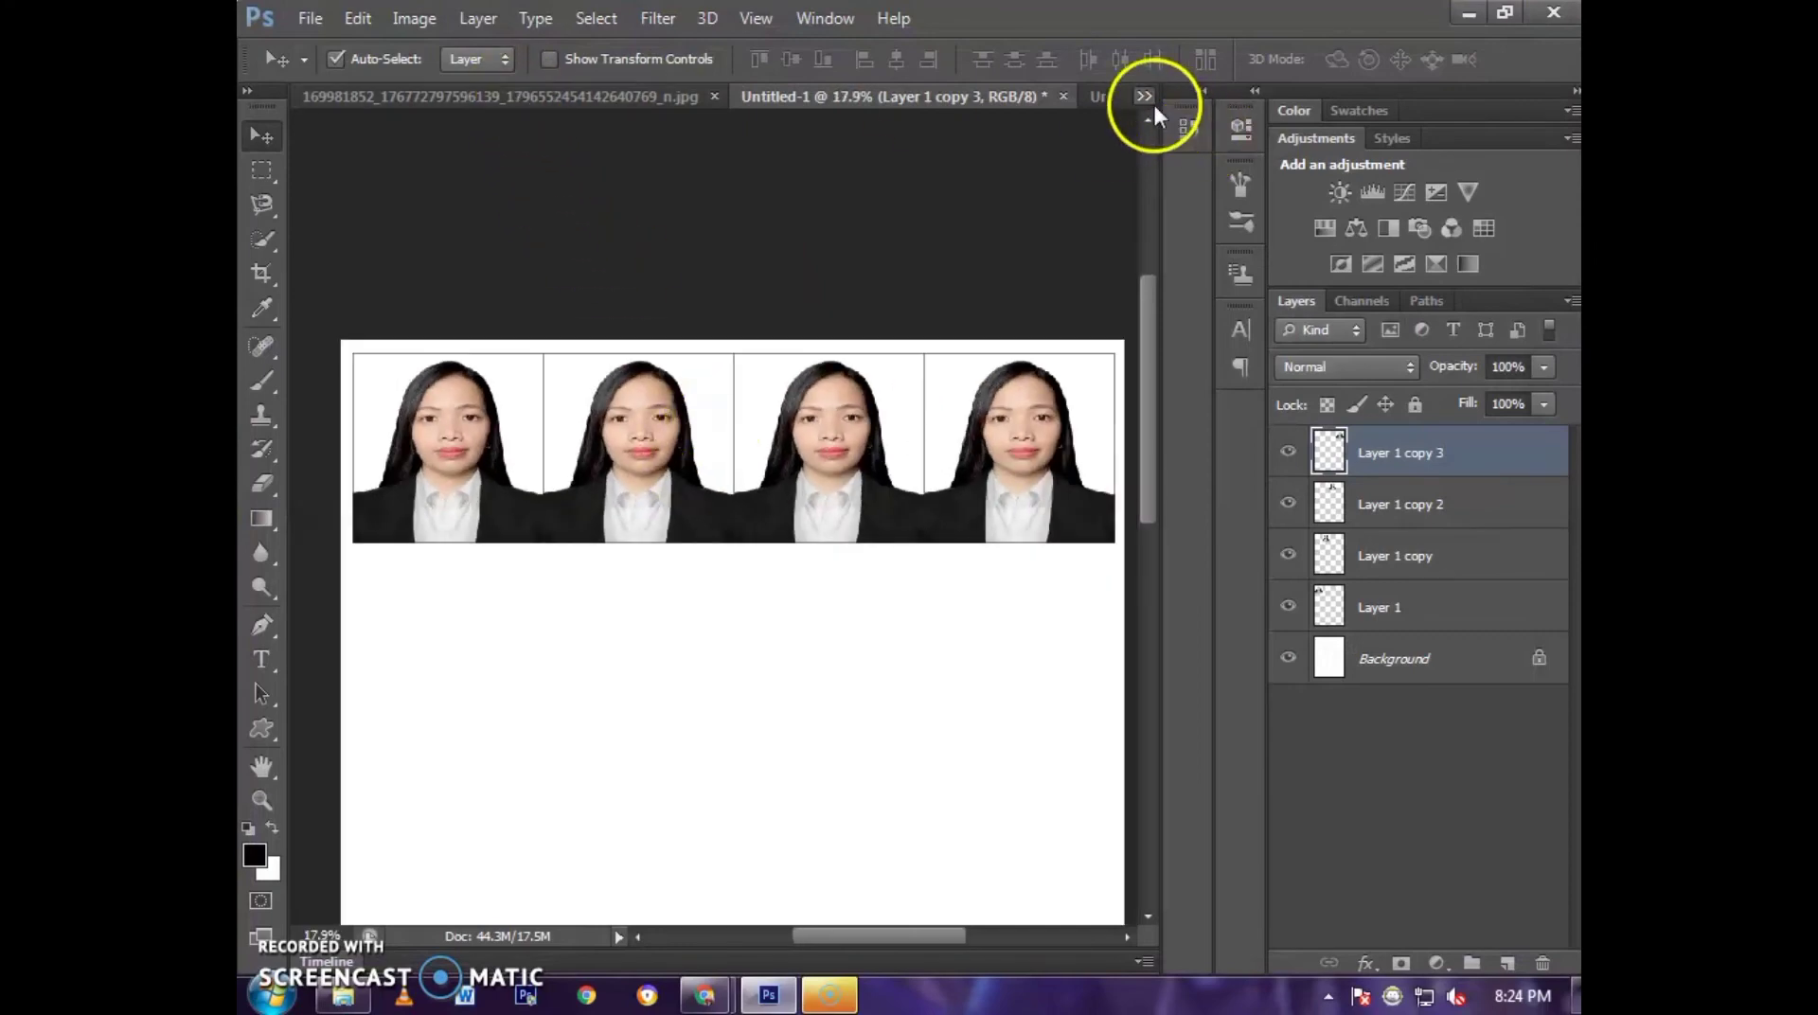
- Switch from Untitled-2 to the single portrait photo document
{"action": "left_click", "coordinate": [1144, 95]}
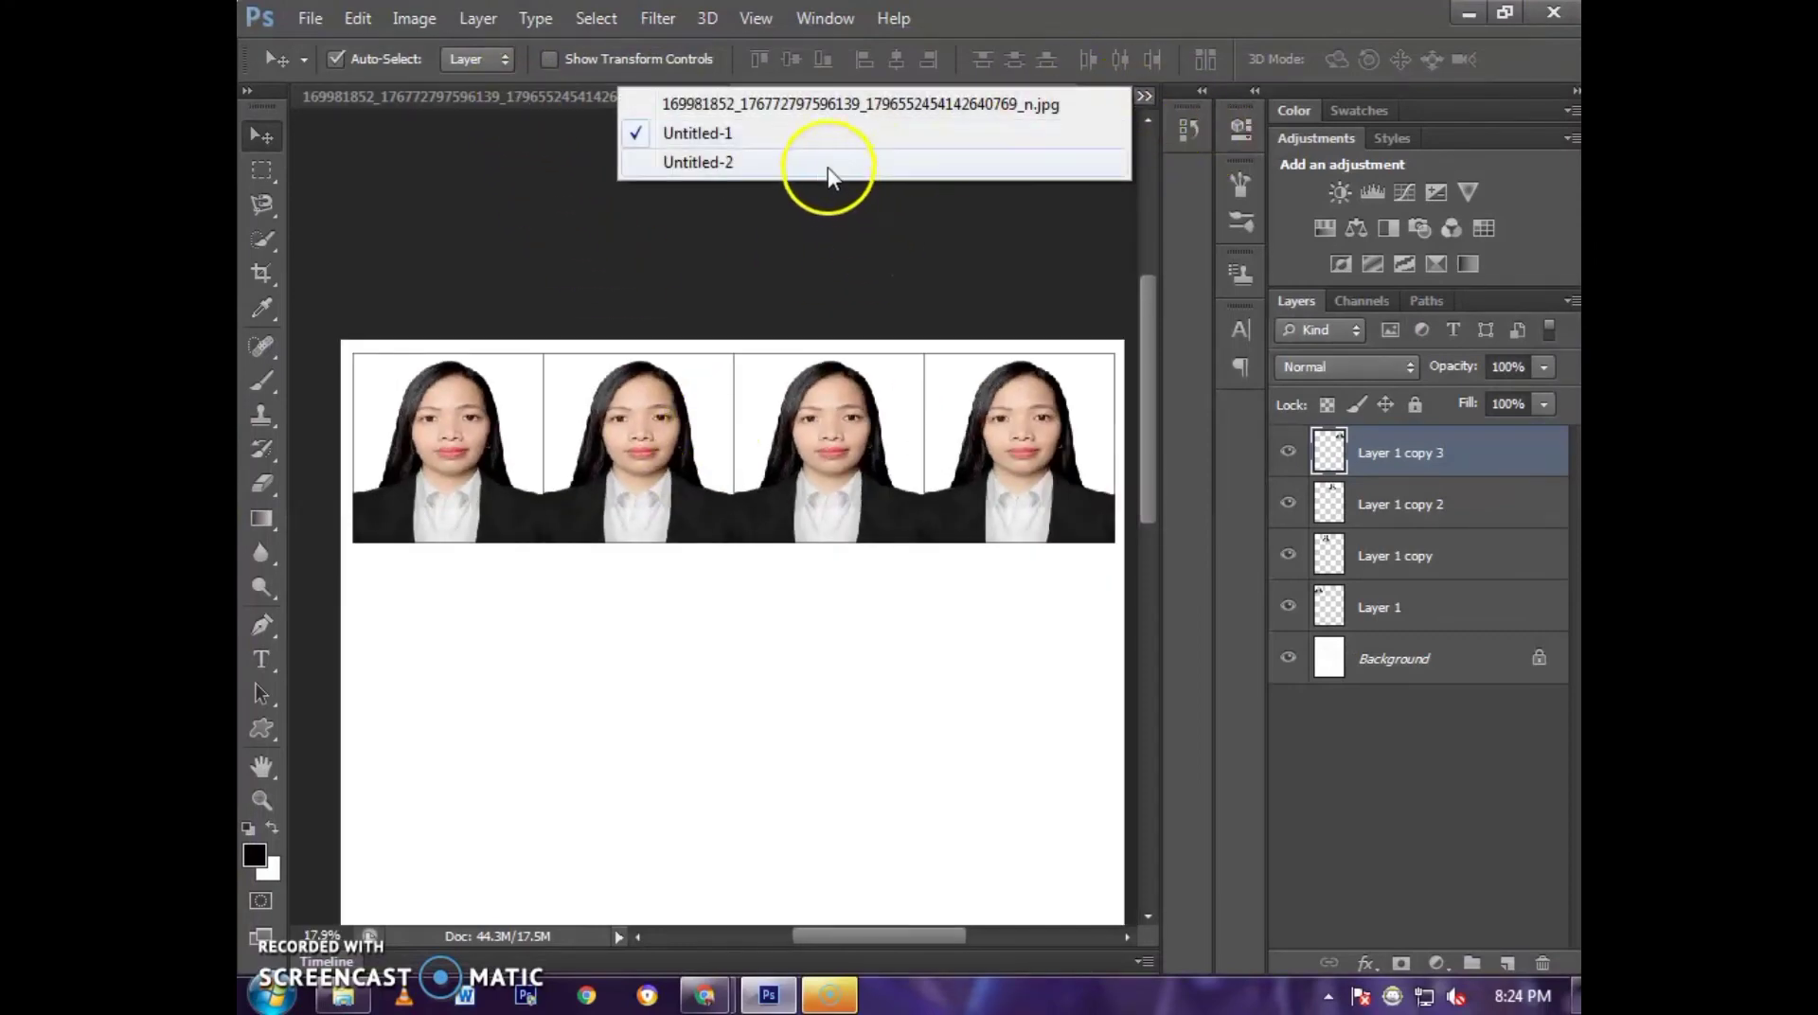
{"action": "left_click", "coordinate": [814, 161]}
{"action": "left_click", "coordinate": [1144, 96]}
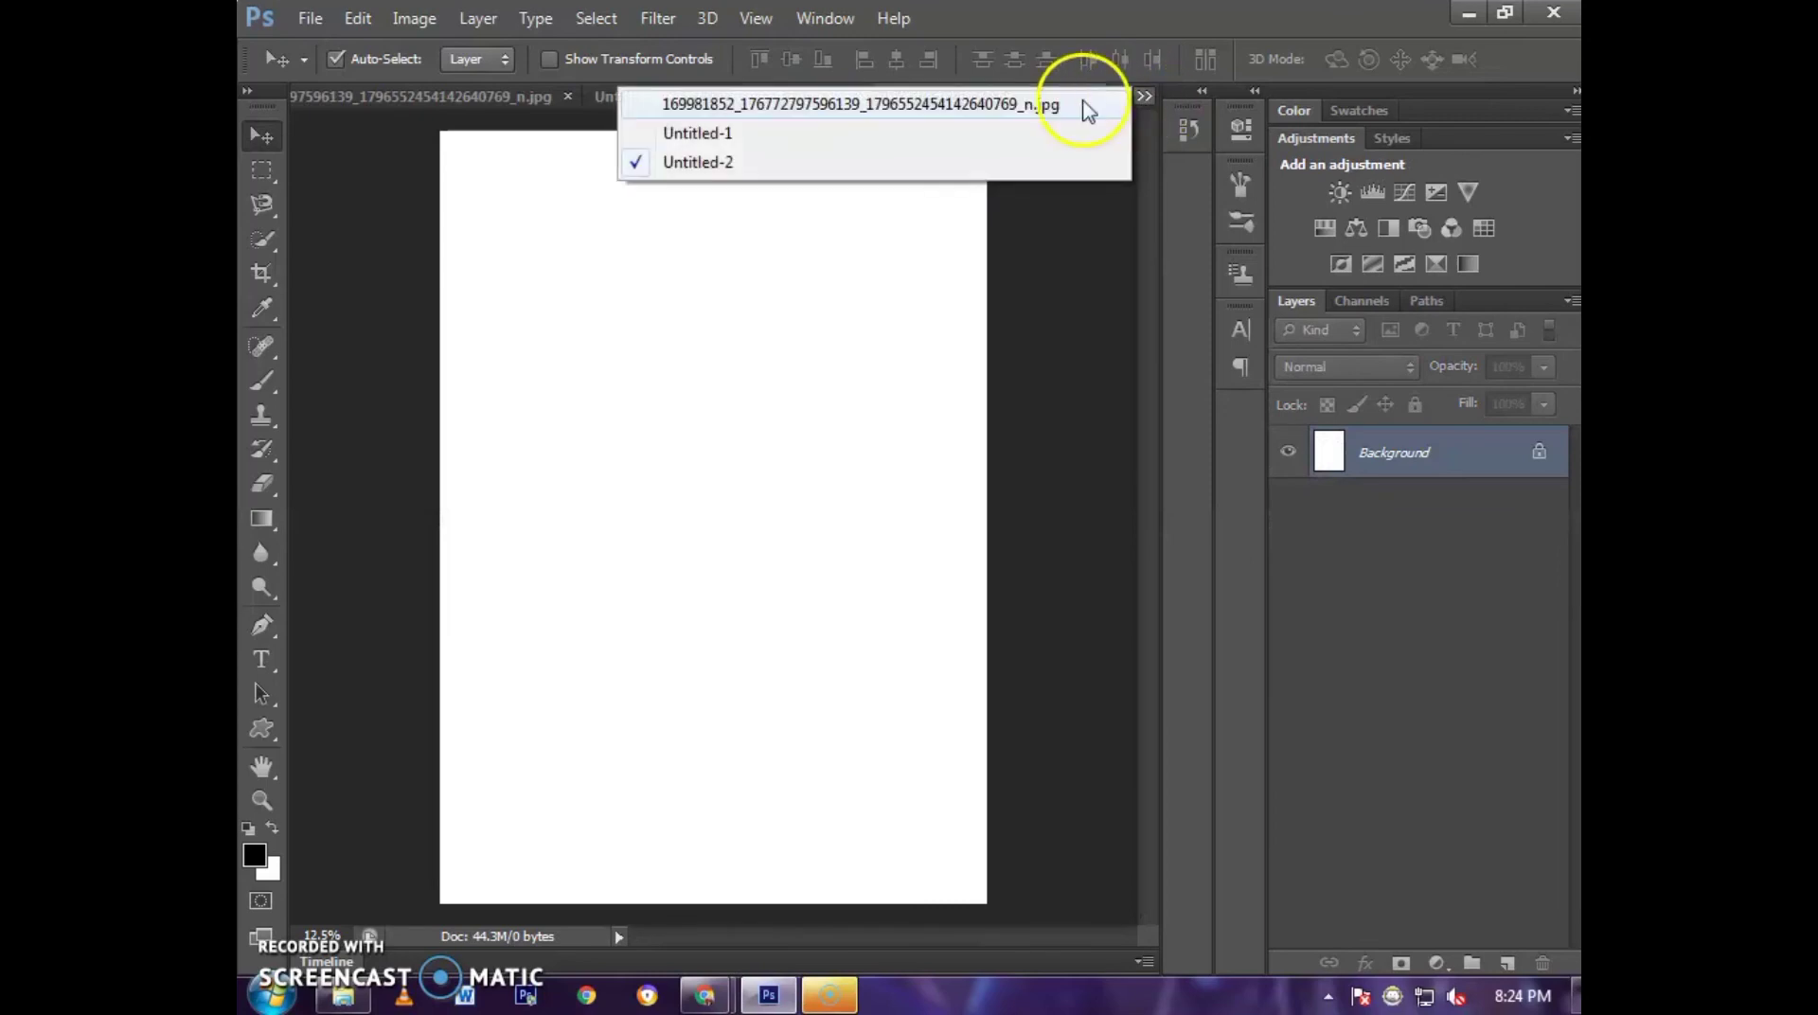
{"action": "left_click", "coordinate": [1085, 107]}
- Set the Image Size to inches with width and height 1 at 400 pixels/inch
{"action": "left_click", "coordinate": [413, 18]}
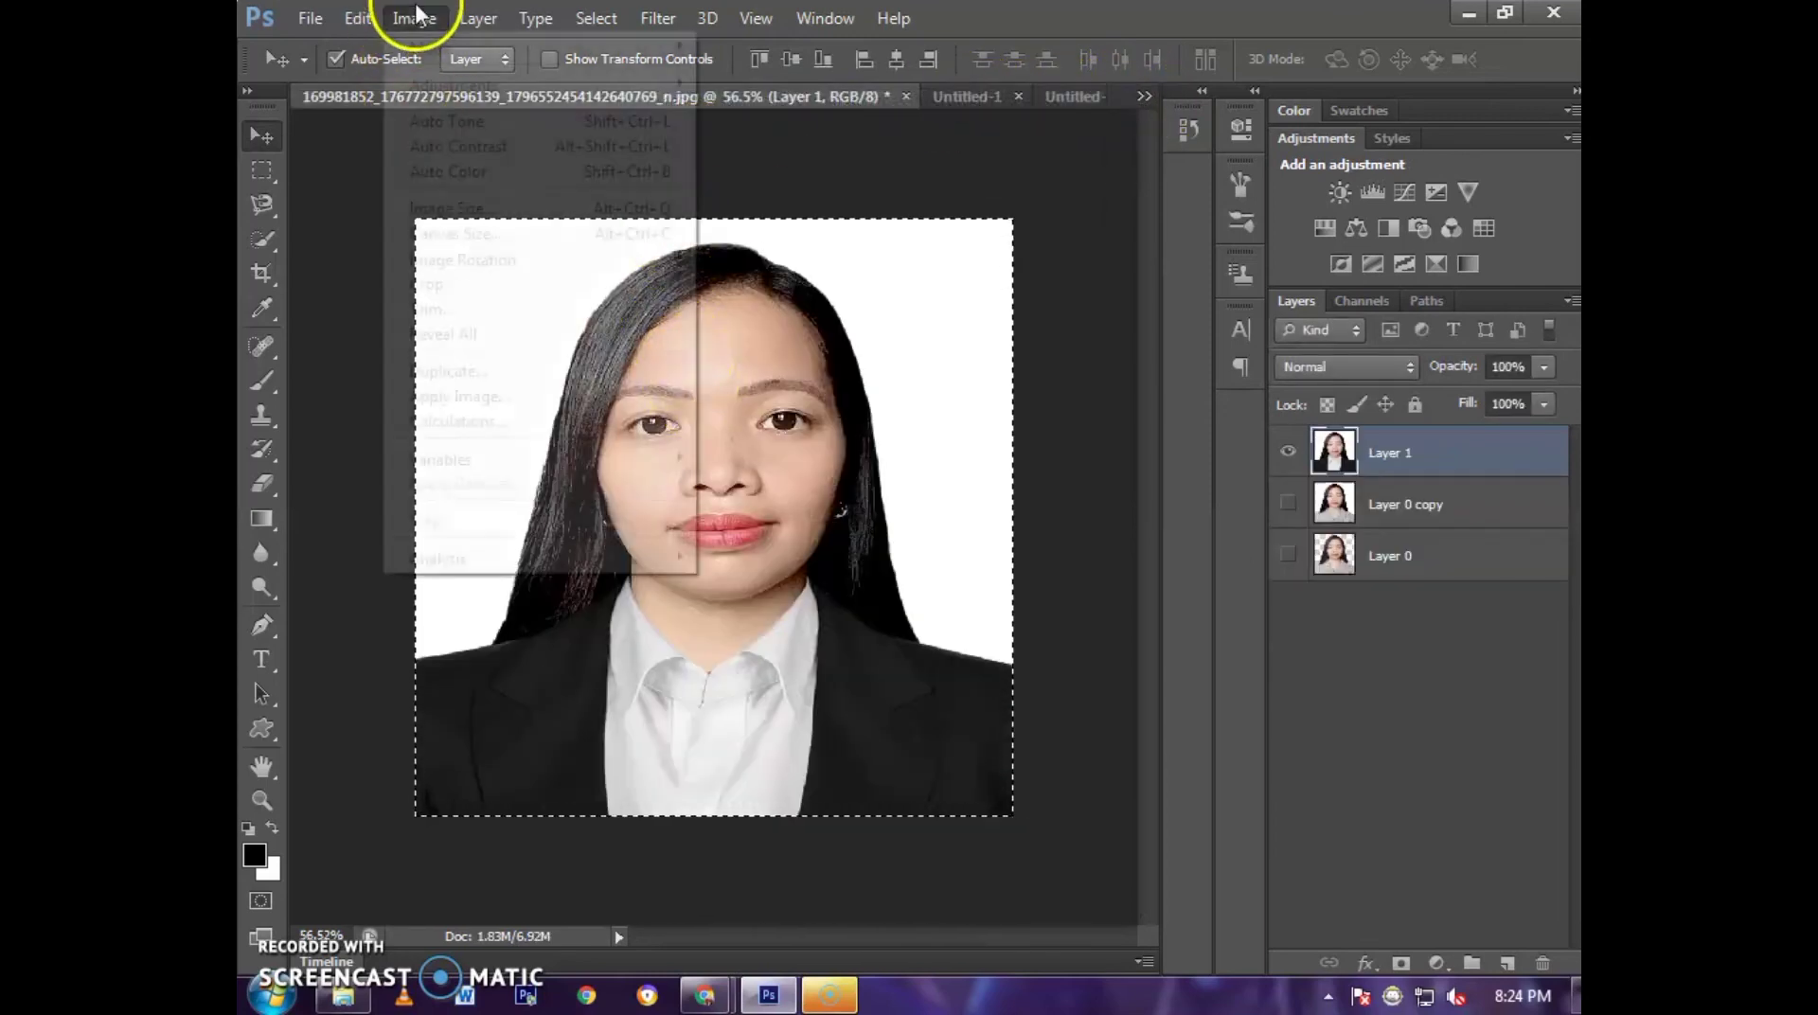
{"action": "left_click", "coordinate": [511, 221]}
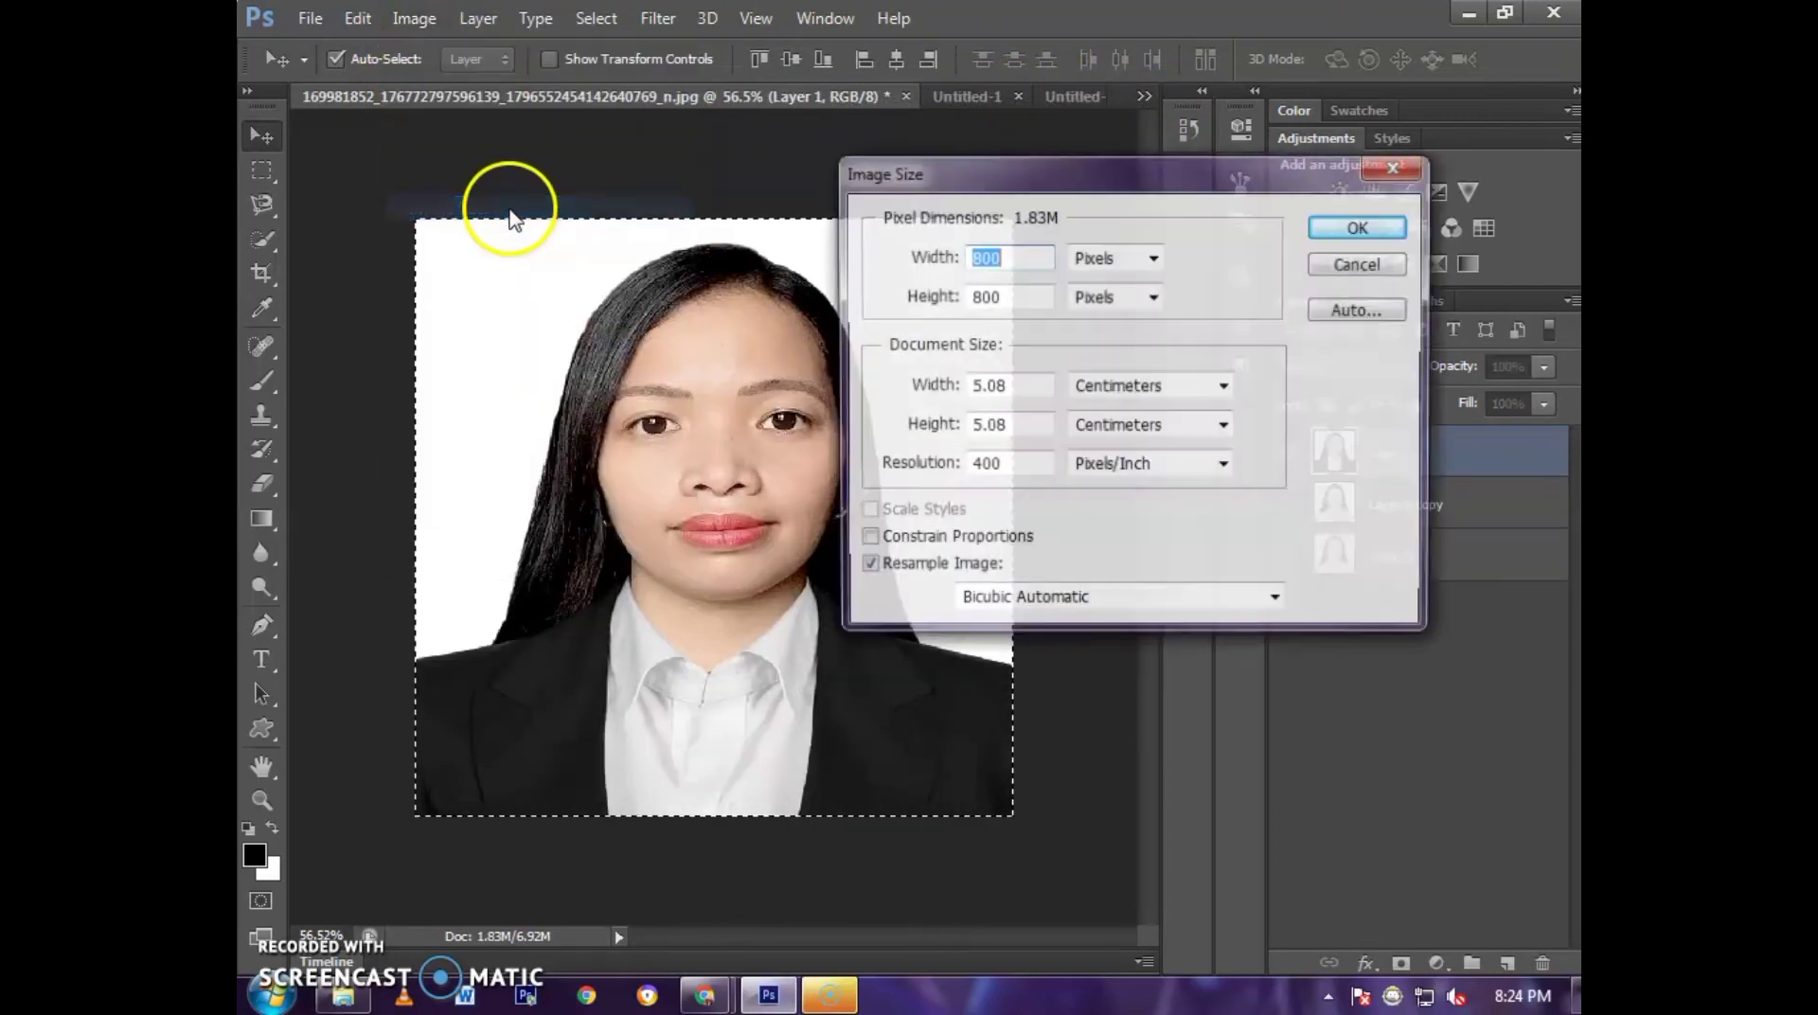
{"action": "left_click", "coordinate": [1036, 389]}
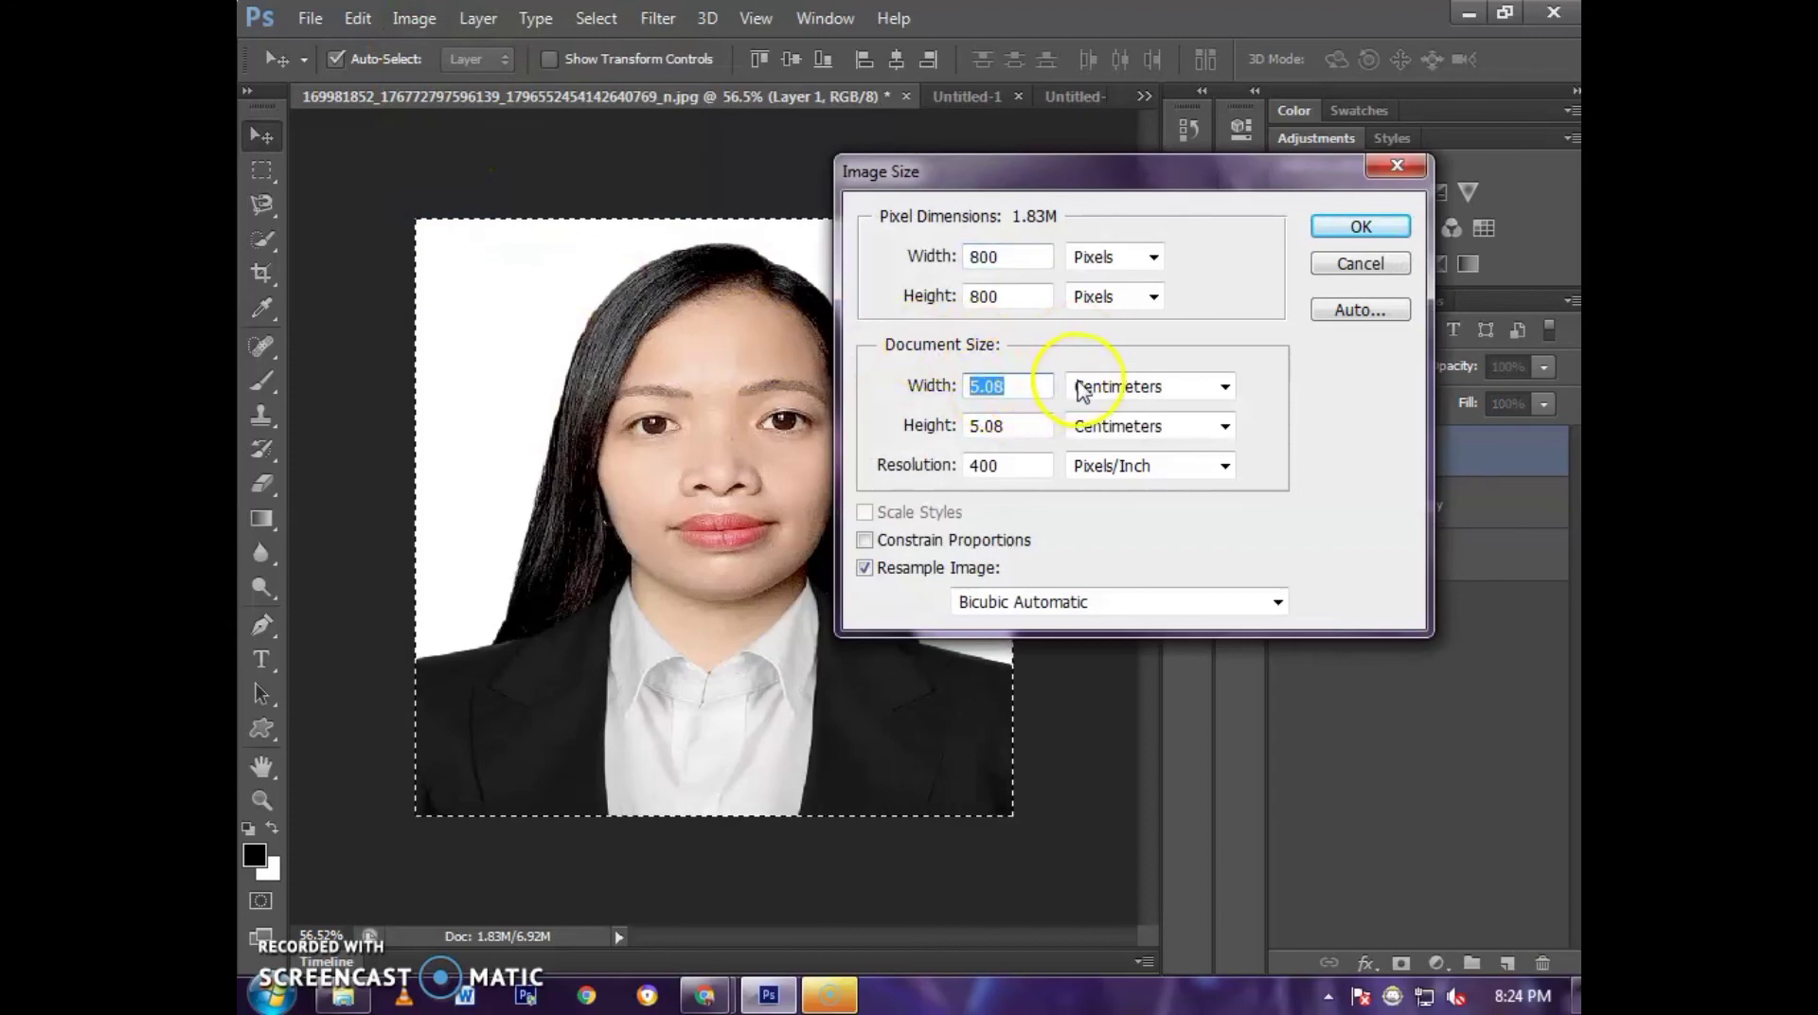
{"action": "left_click", "coordinate": [1146, 387]}
{"action": "left_click", "coordinate": [1103, 431]}
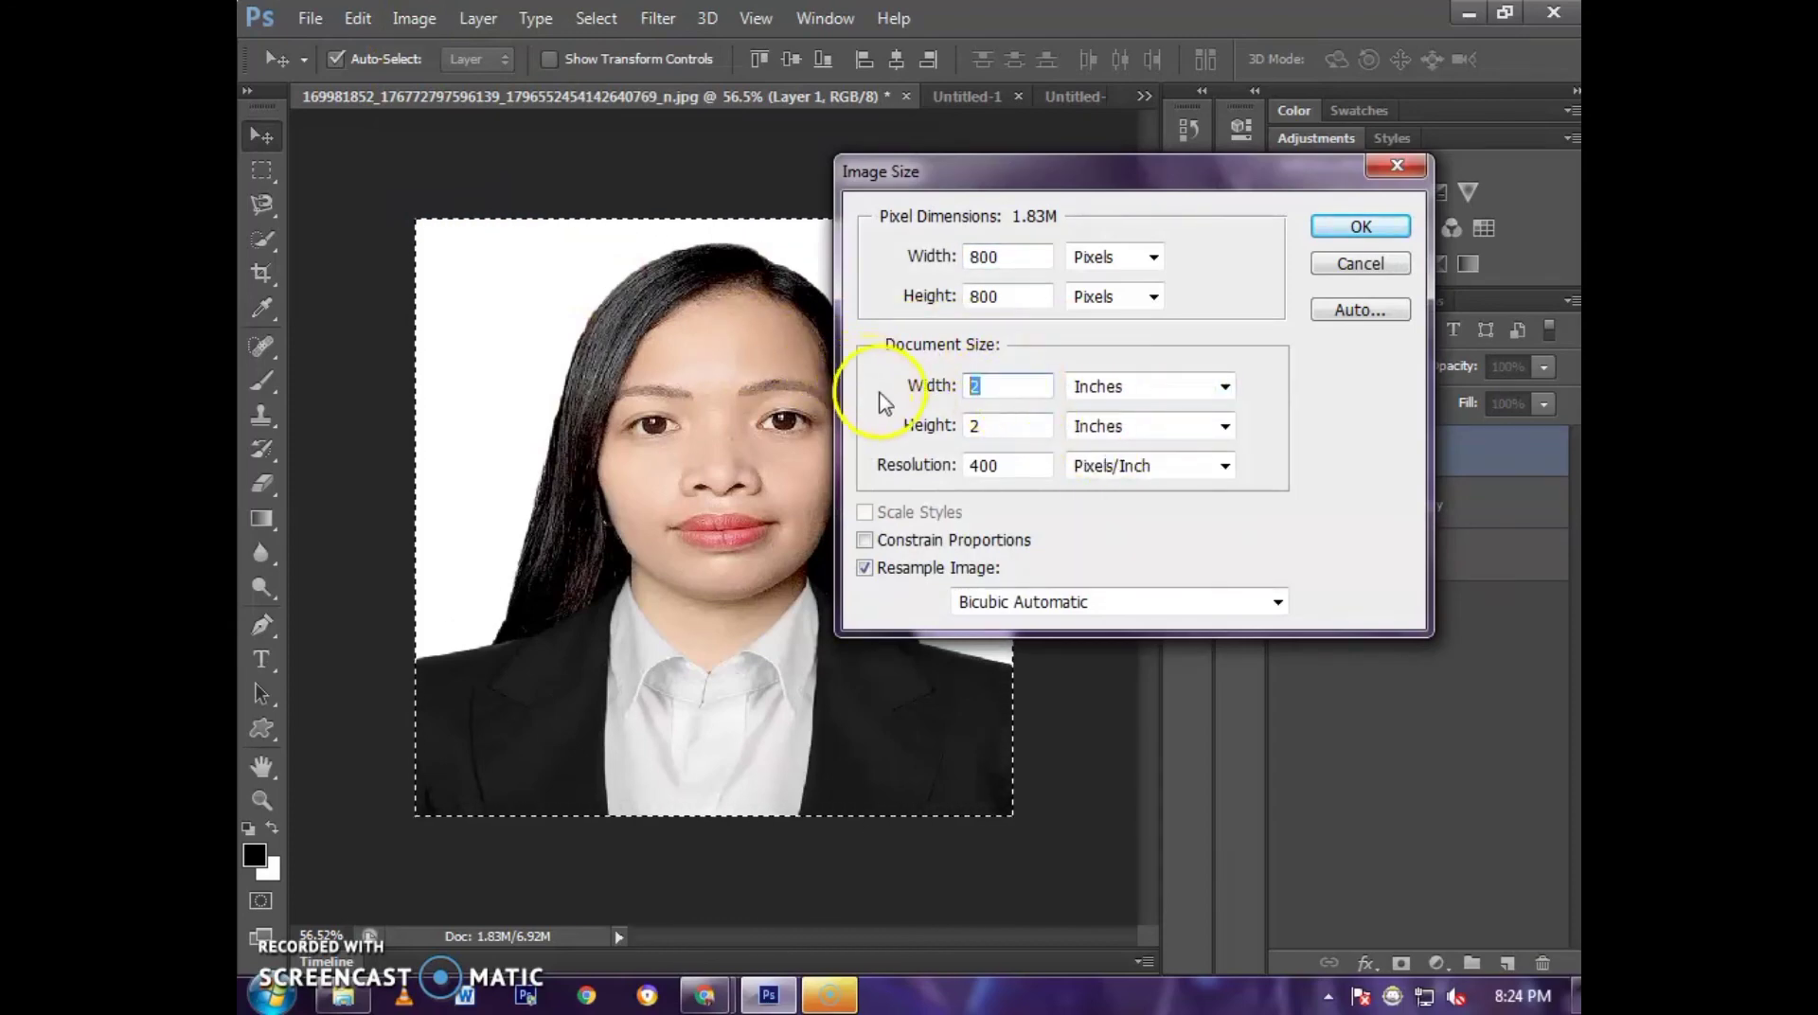
{"action": "type", "text": "1"}
{"action": "double_click", "coordinate": [1011, 425]}
{"action": "type", "text": "1"}
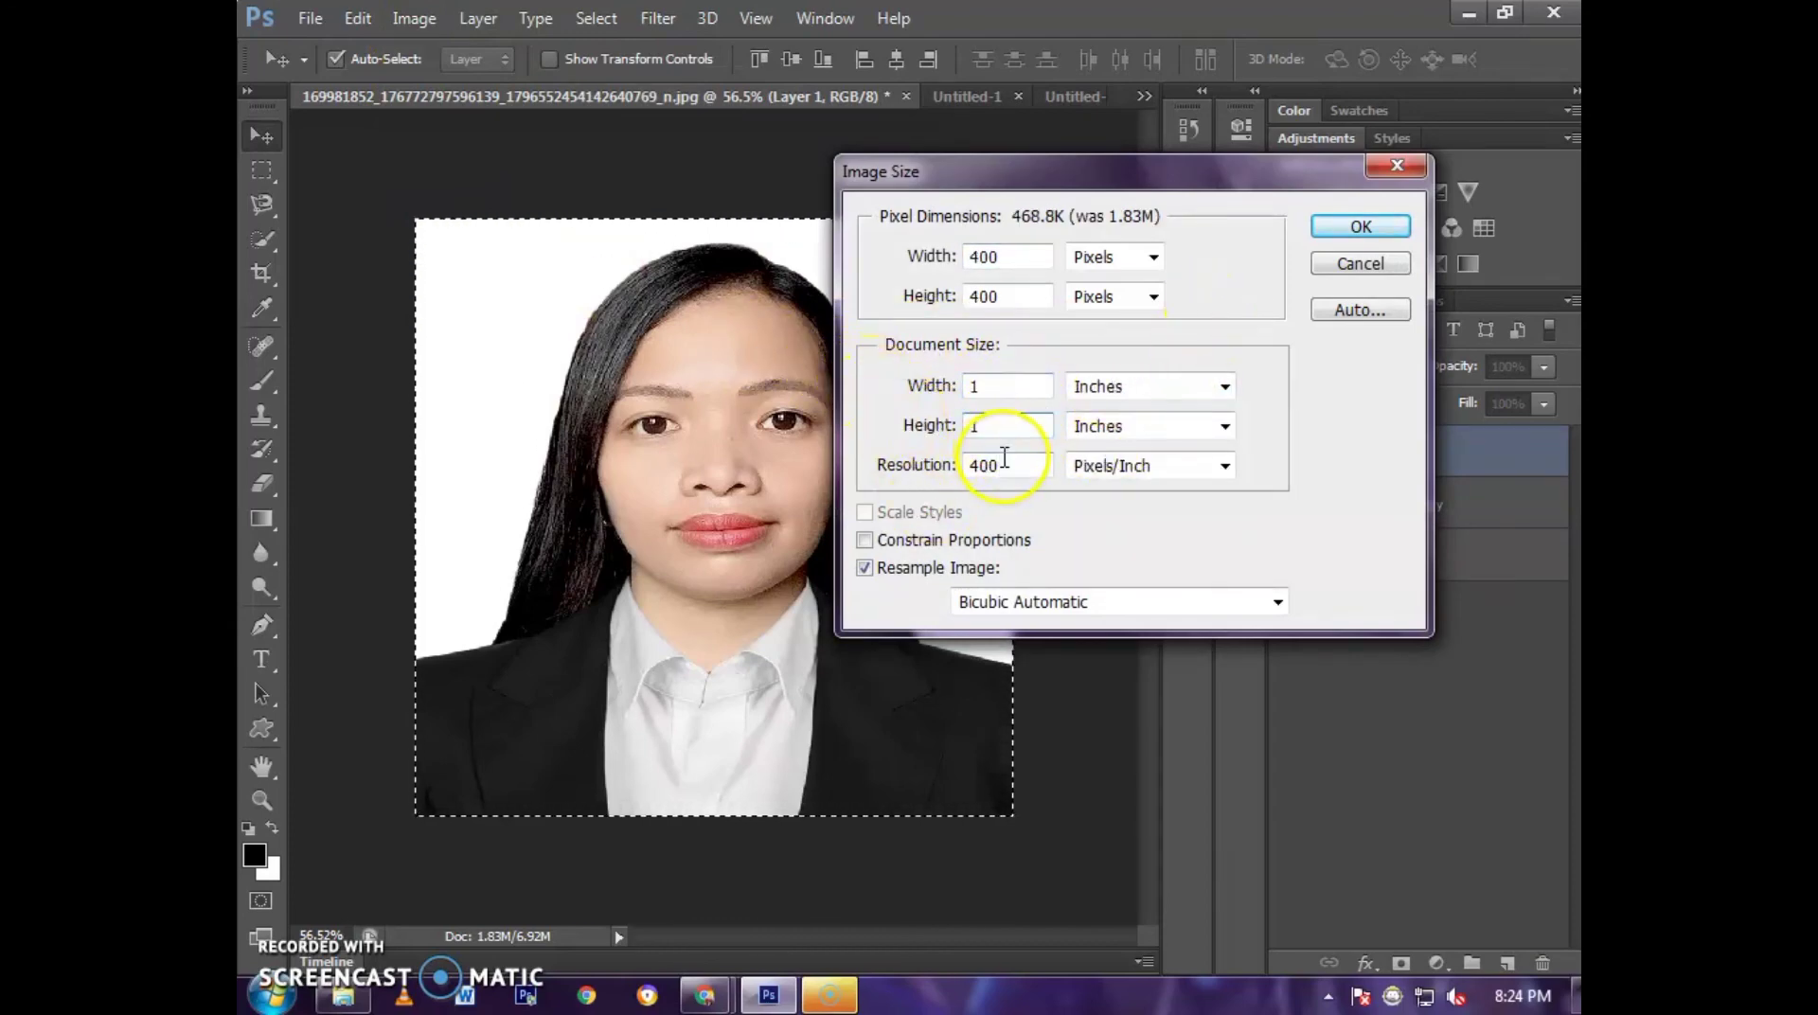
{"action": "double_click", "coordinate": [980, 465]}
{"action": "left_click", "coordinate": [1326, 237]}
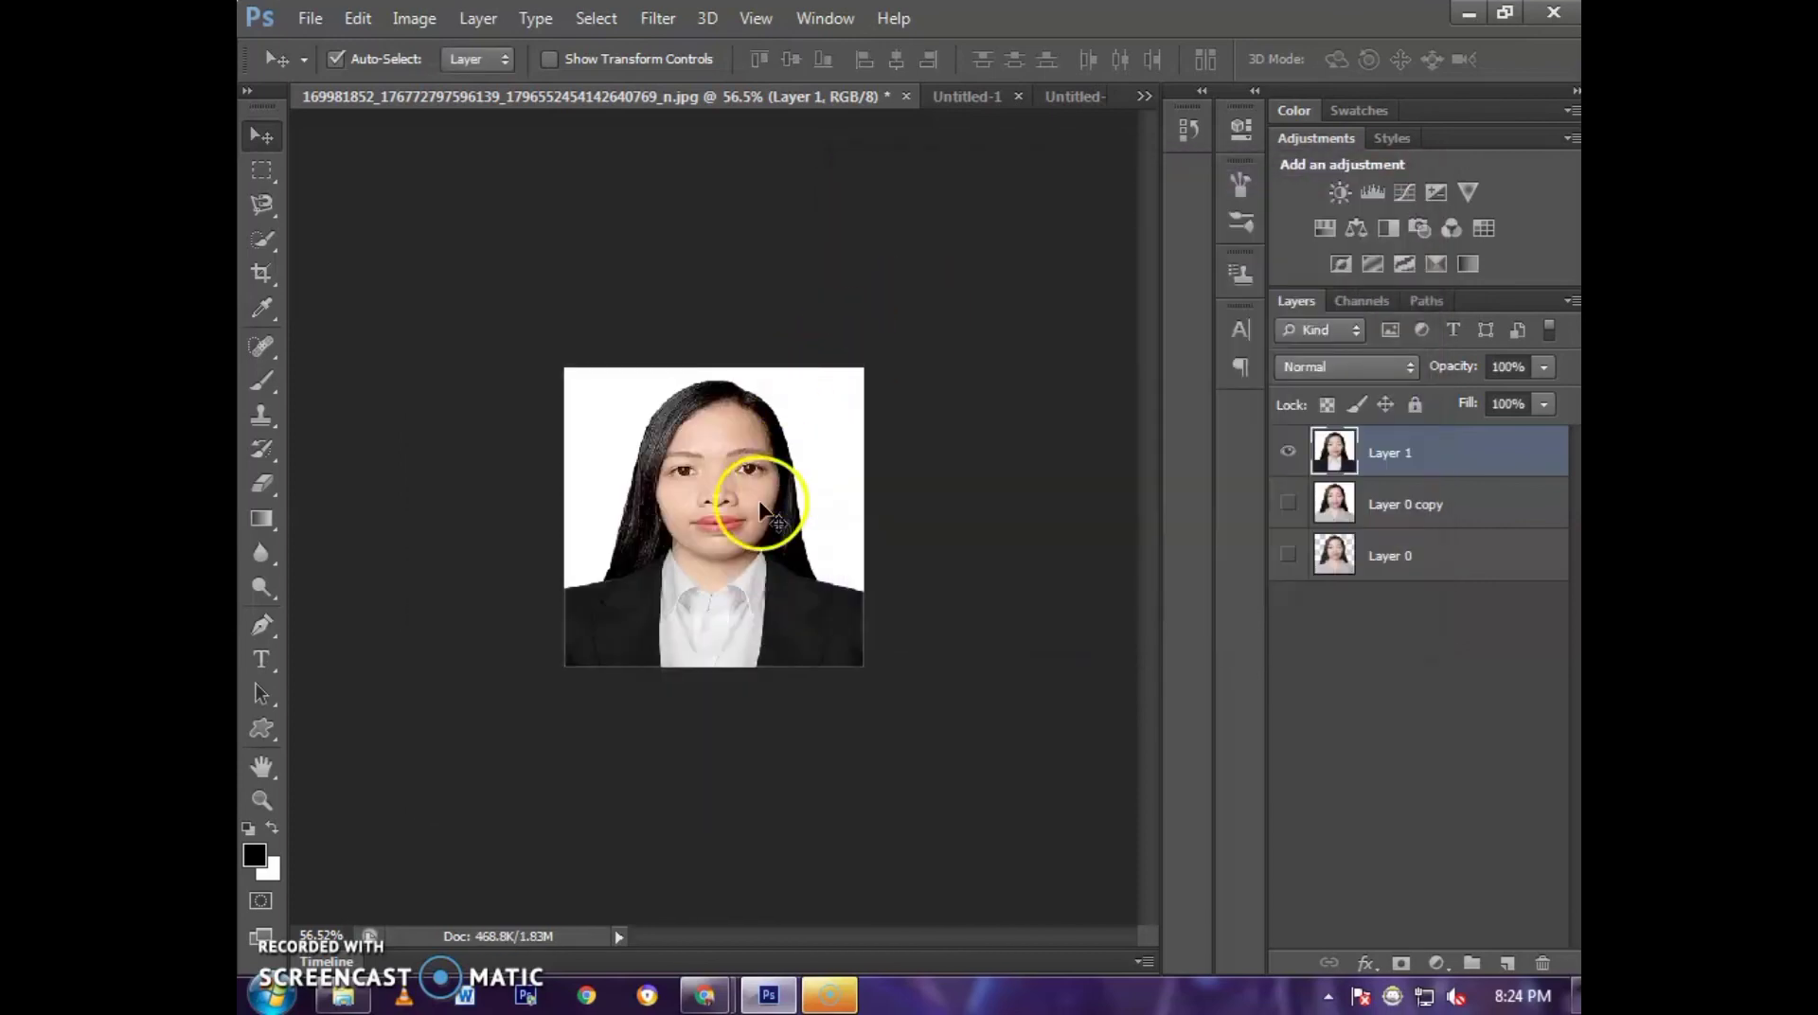
- Paste the resized portrait onto the Untitled-1 sheet as Layer 2, with the page fitted in view
{"action": "key", "text": "ctrl+0"}
{"action": "key", "text": "ctrl+minus"}
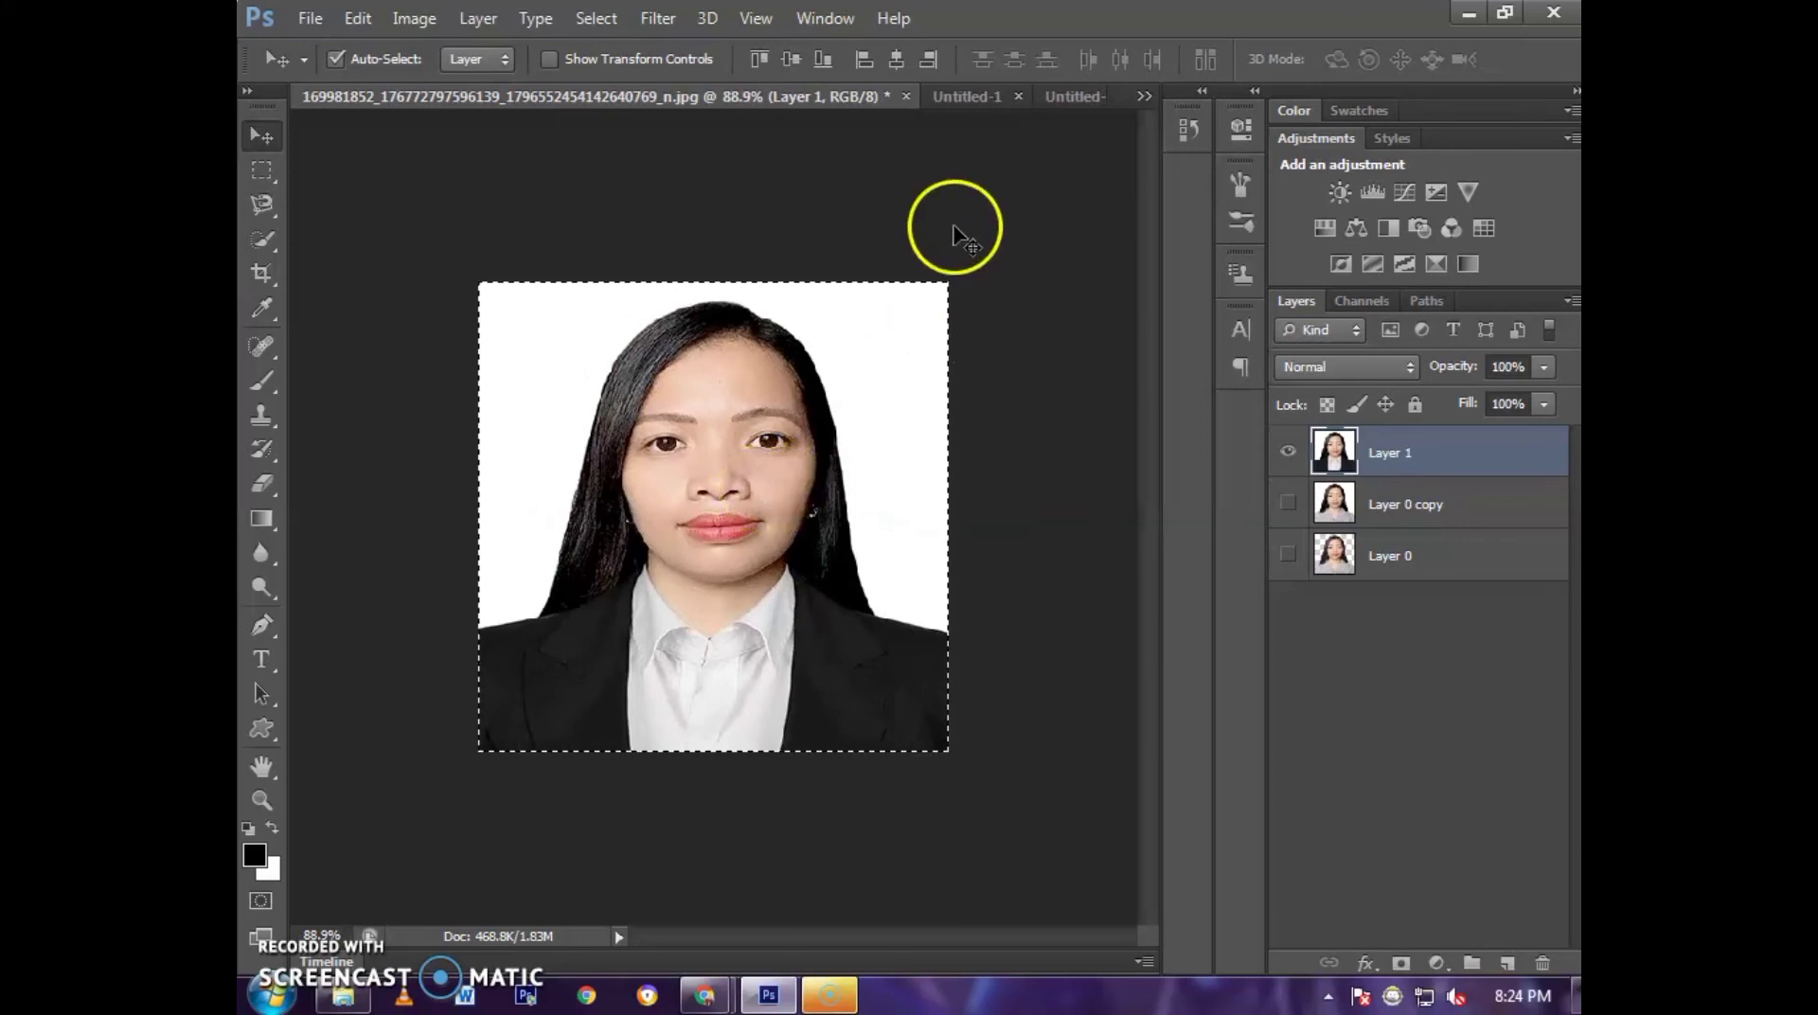
{"action": "left_click", "coordinate": [964, 97]}
{"action": "key", "text": "ctrl+0"}
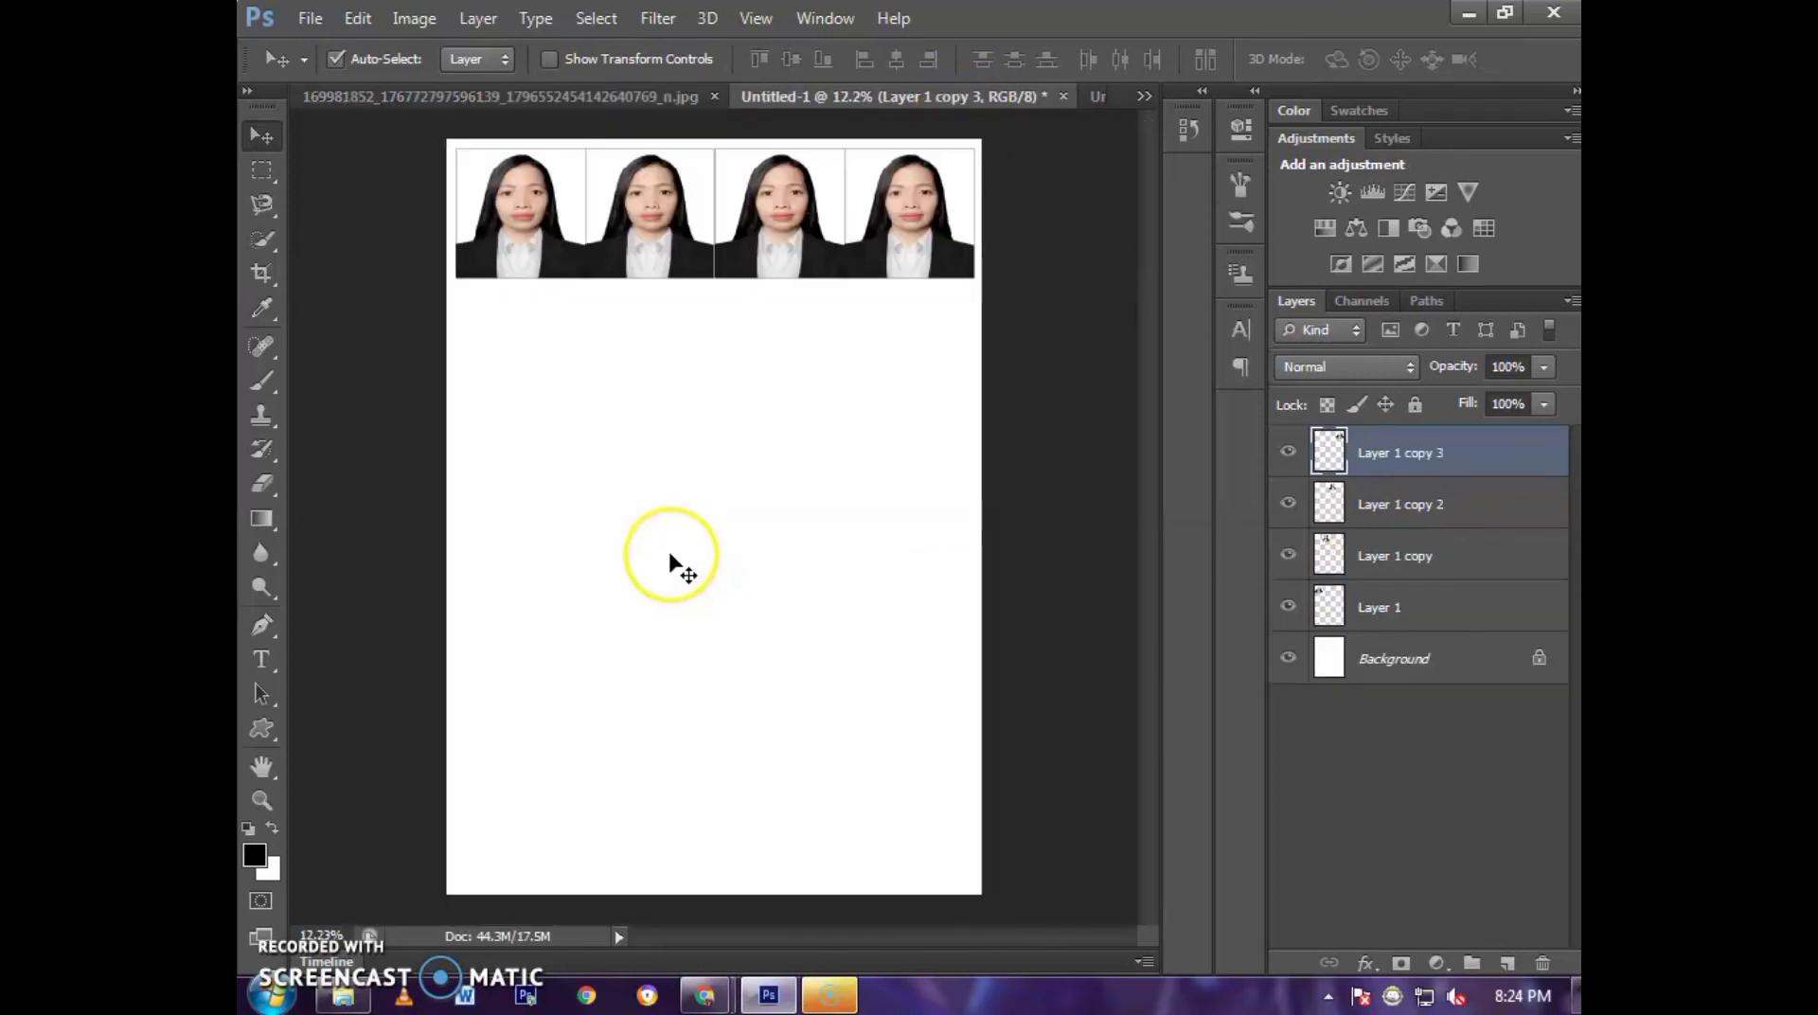
{"action": "key", "text": "ctrl+v"}
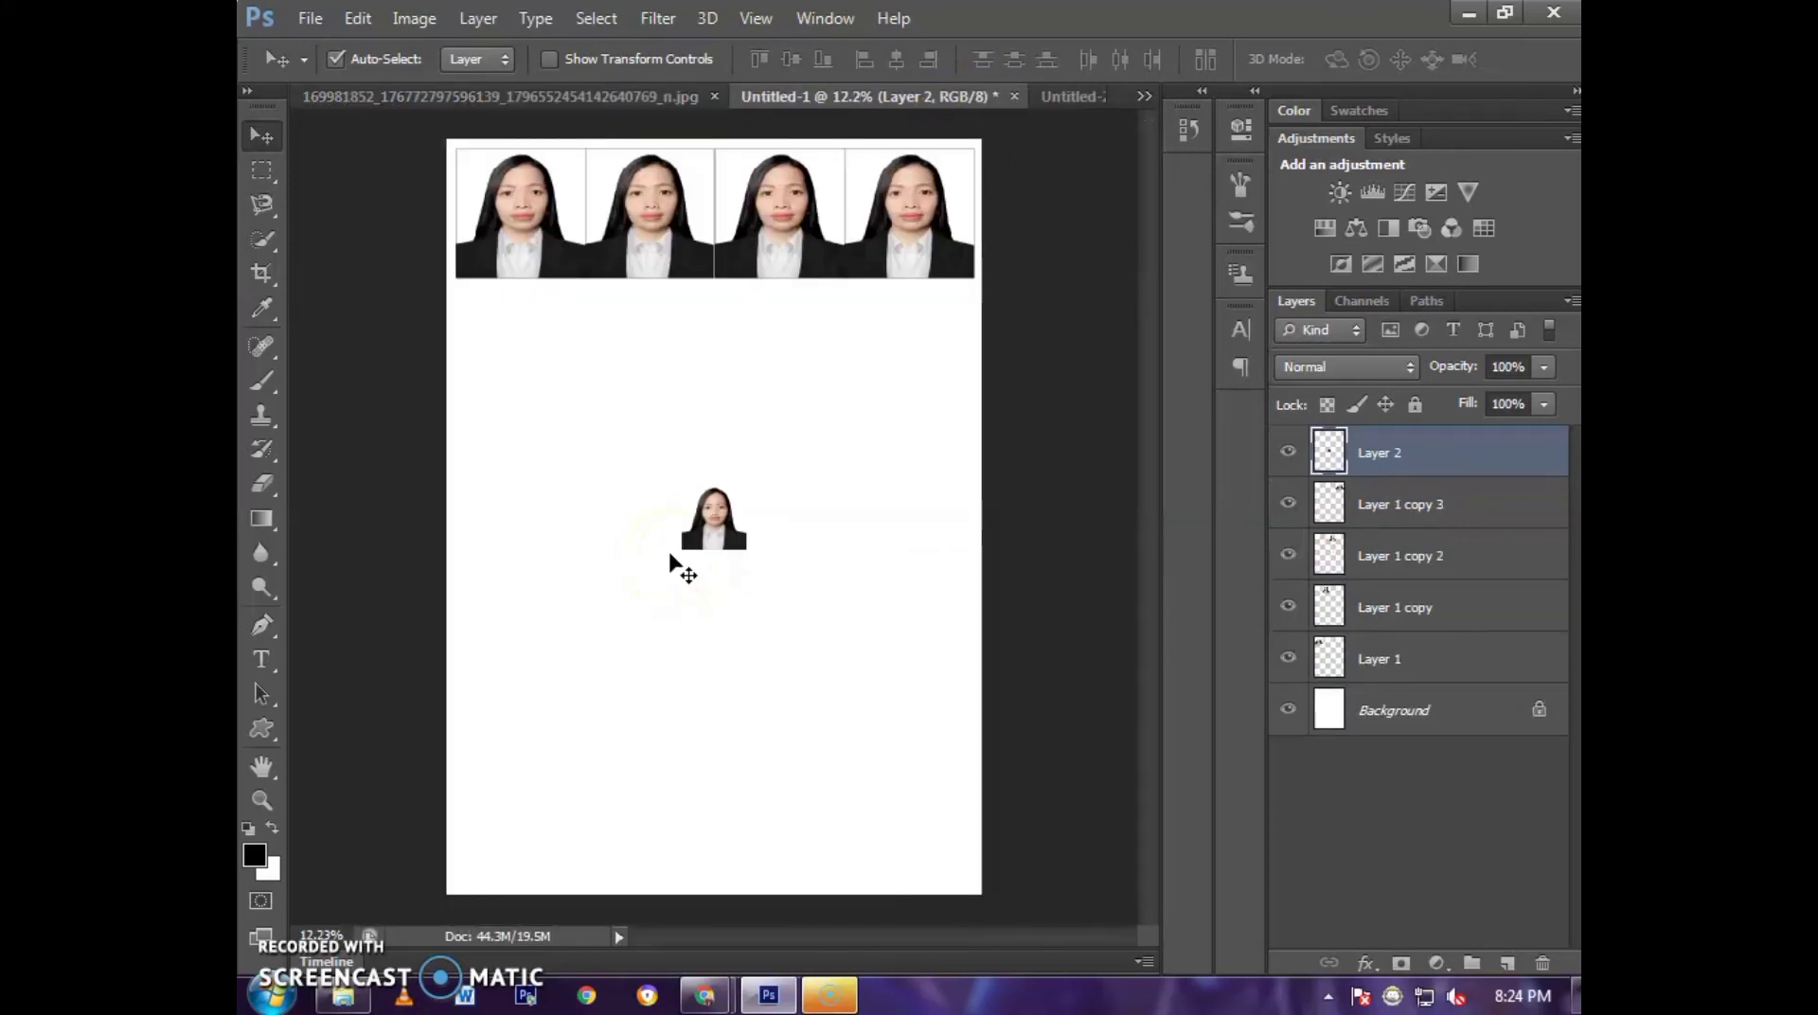
- Free Transform the small portrait to the left edge, directly beneath the first large photo
{"action": "key", "text": "ctrl+t"}
{"action": "mouse_move", "coordinate": [710, 521]}
{"action": "left_mouse_down"}
{"action": "mouse_move", "coordinate": [579, 333]}
{"action": "mouse_move", "coordinate": [511, 296]}
{"action": "left_mouse_up"}
{"action": "scroll", "coordinate": [512, 296], "scroll_direction": "up", "scroll_amount": 1}
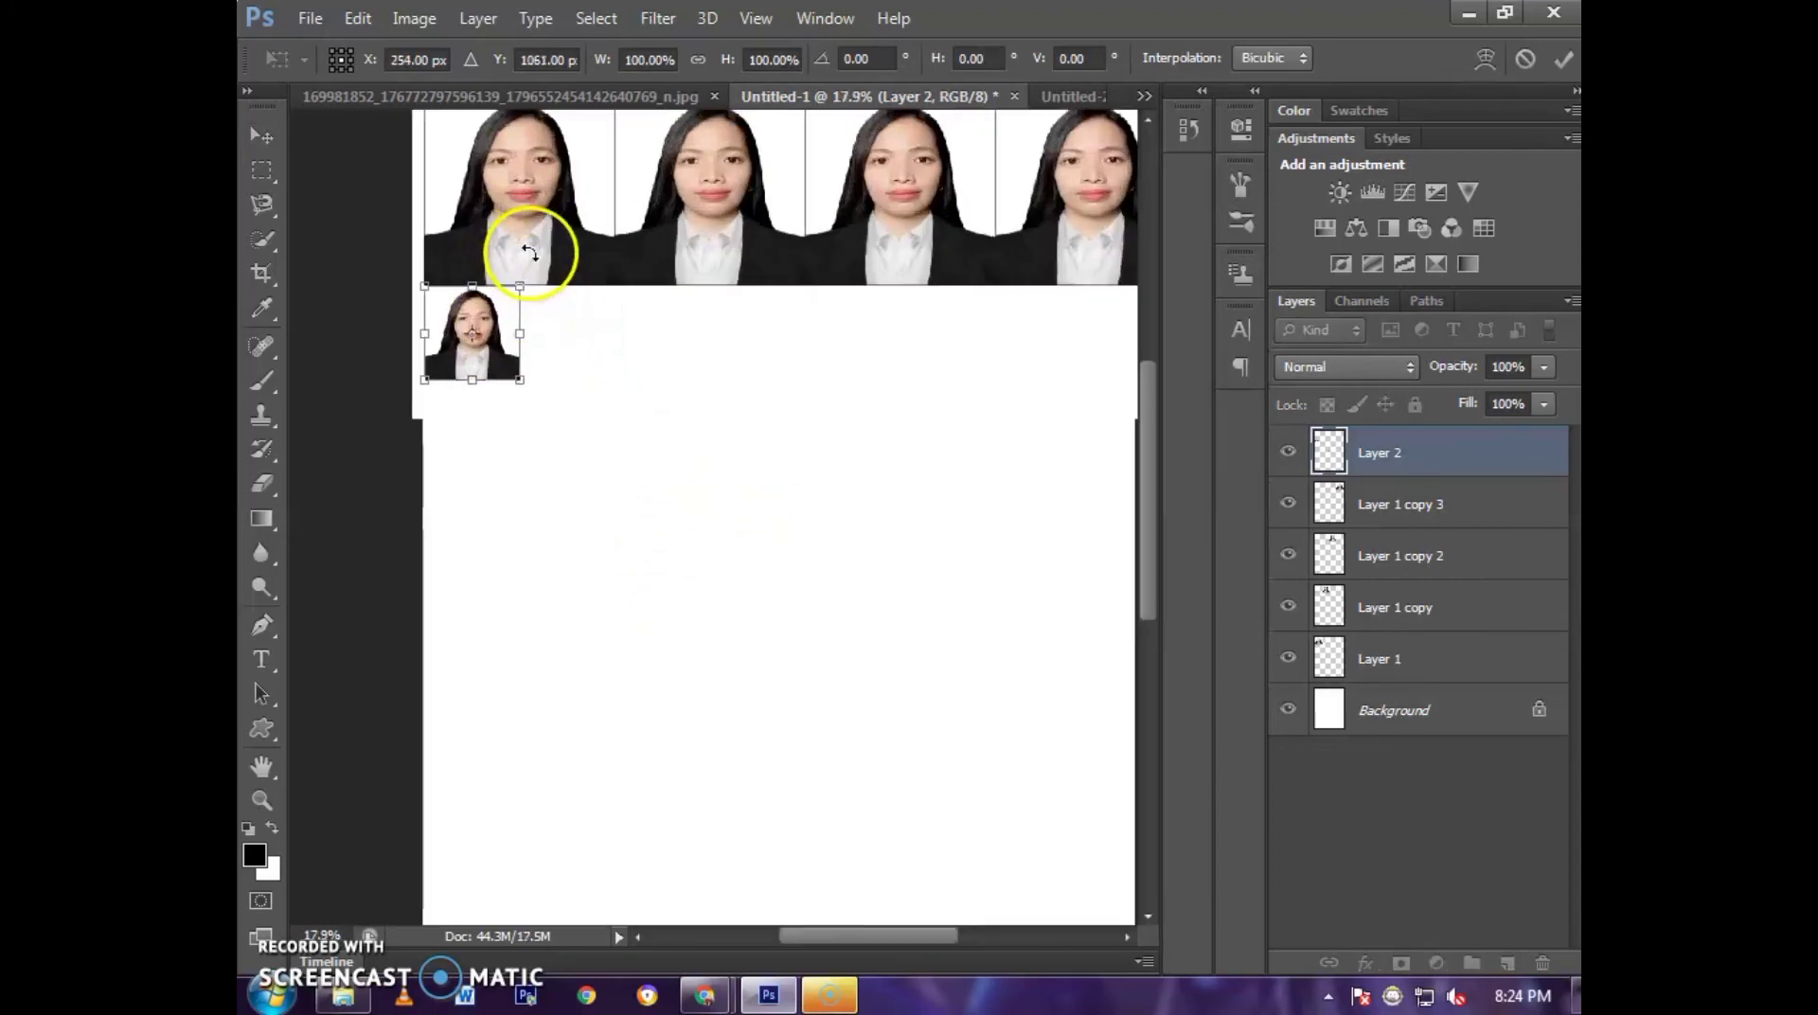
{"action": "scroll", "coordinate": [529, 252], "scroll_direction": "up", "scroll_amount": 1}
{"action": "key", "text": "Return"}
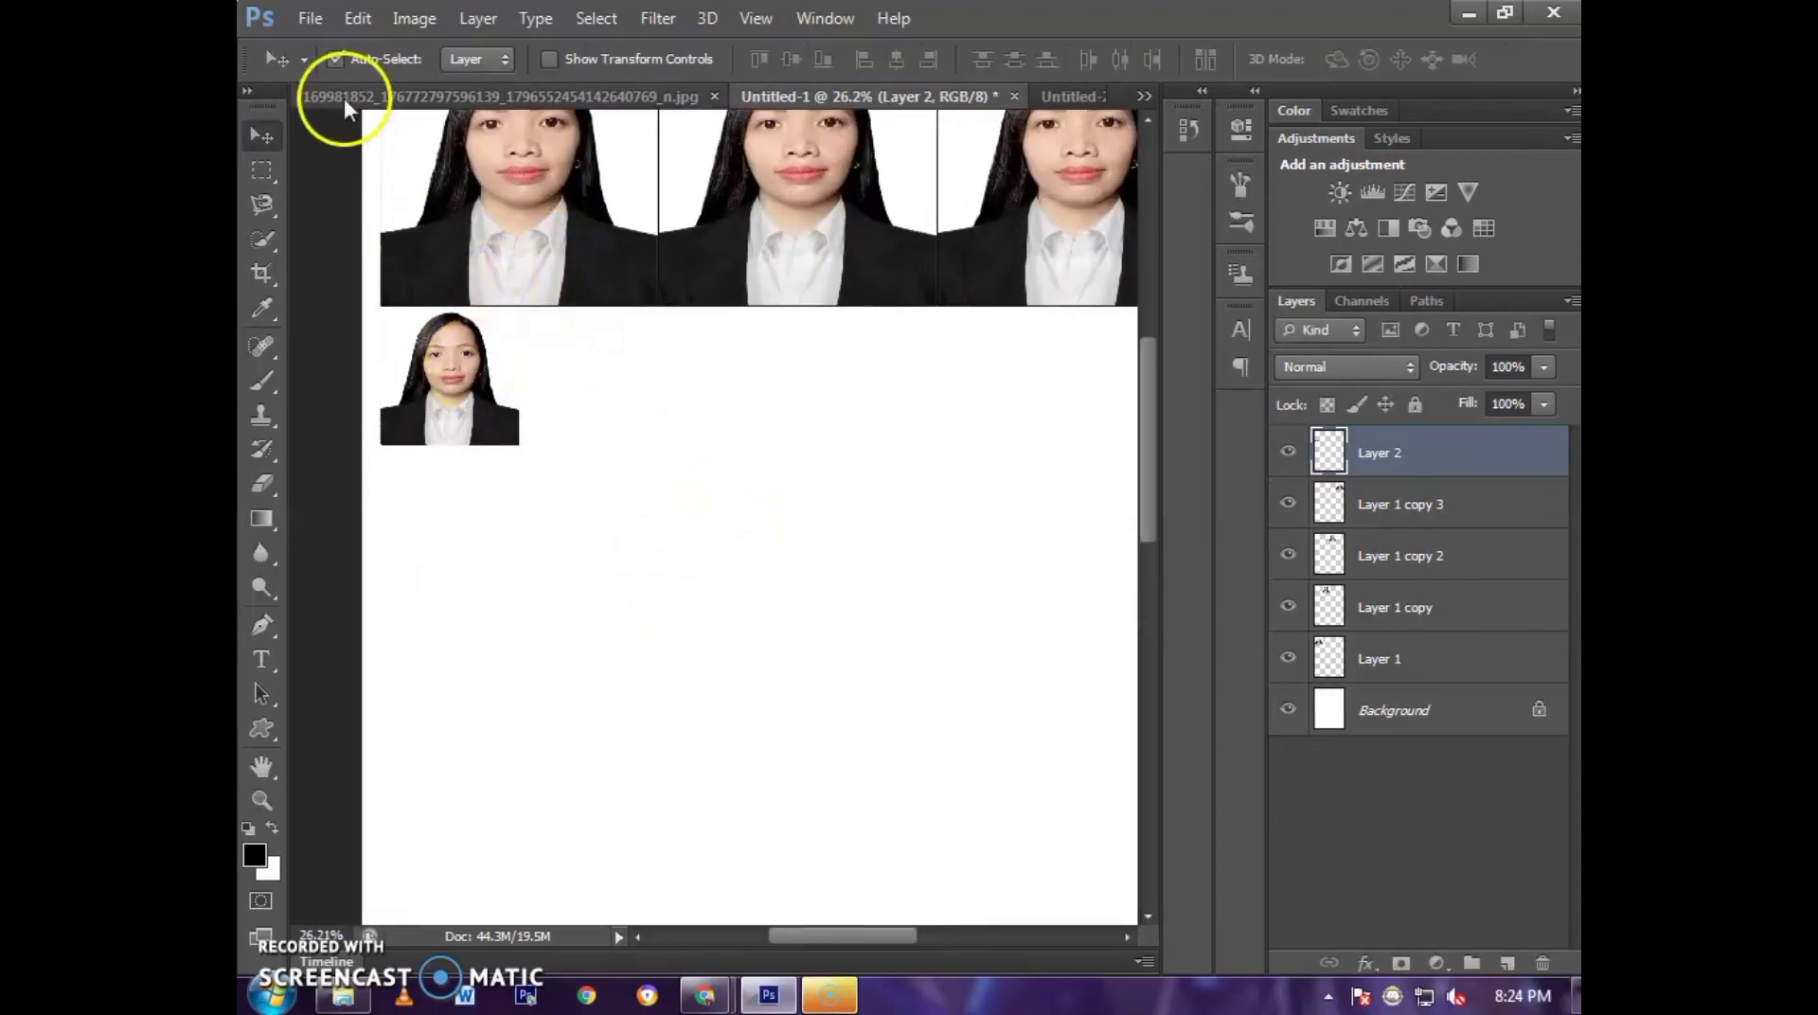
{"action": "left_click", "coordinate": [358, 19]}
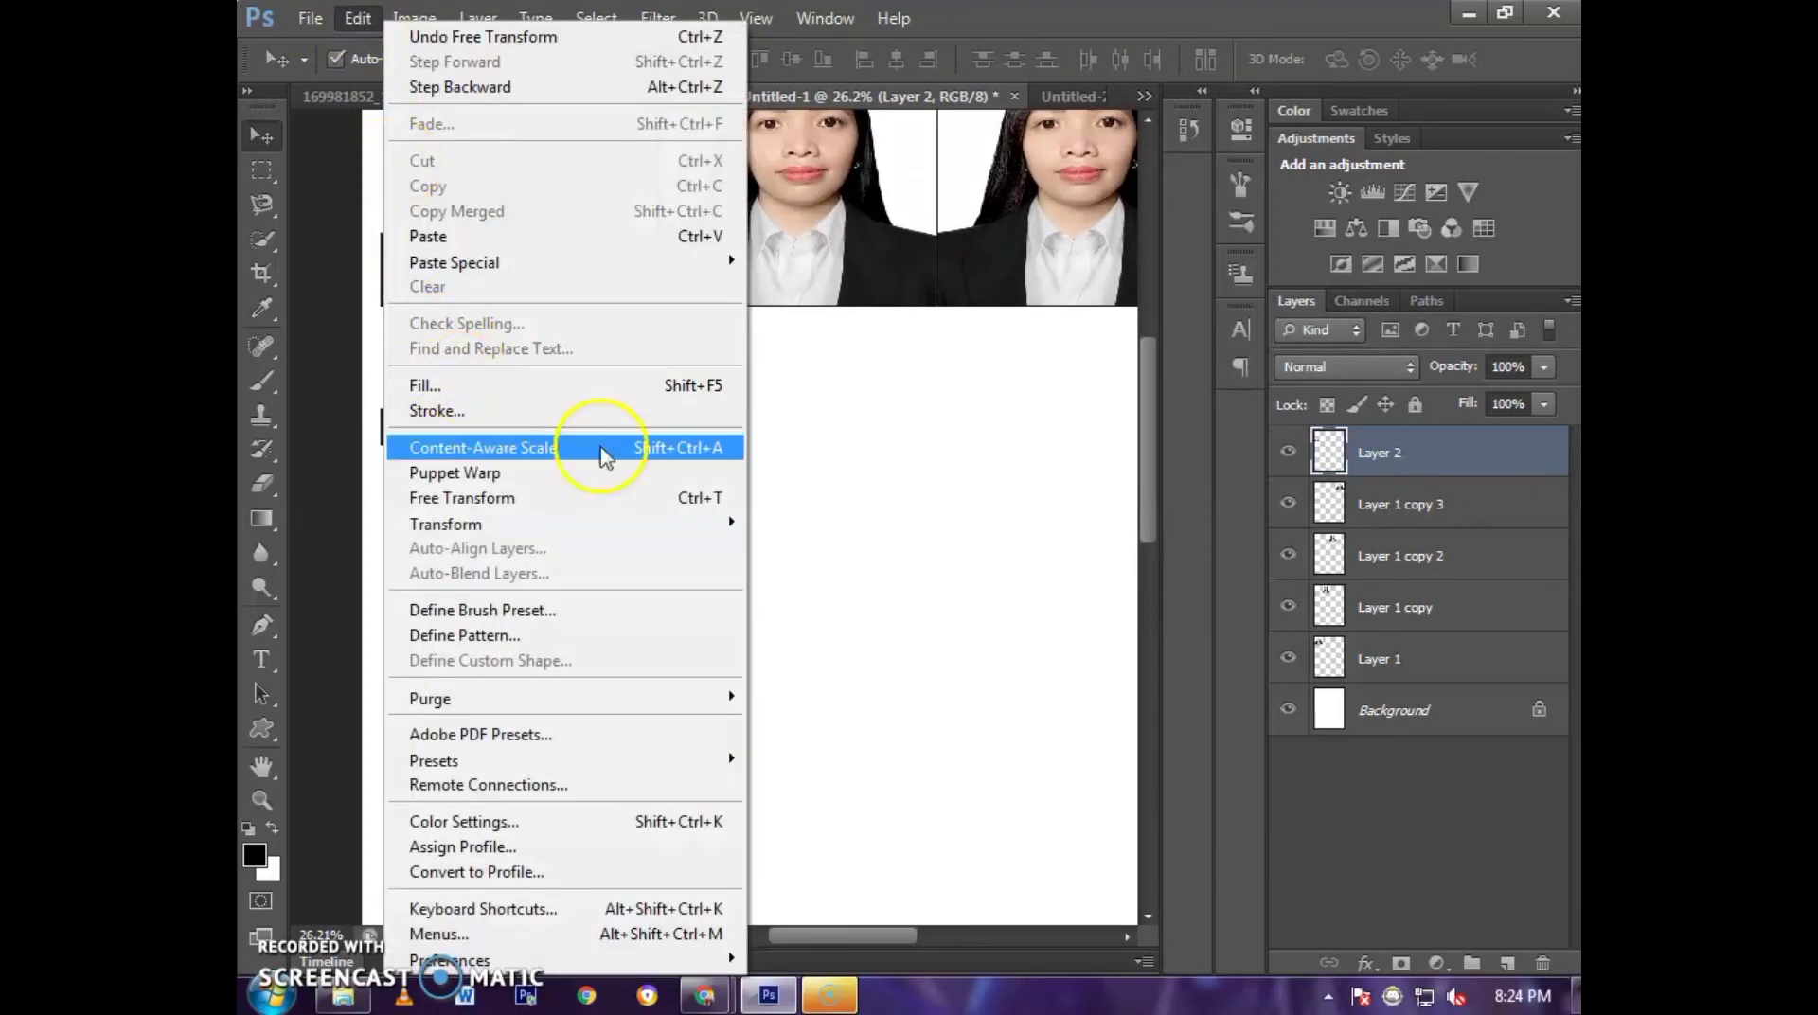
{"action": "left_click_drag", "start_coordinate": [1147, 349], "coordinate": [1155, 558]}
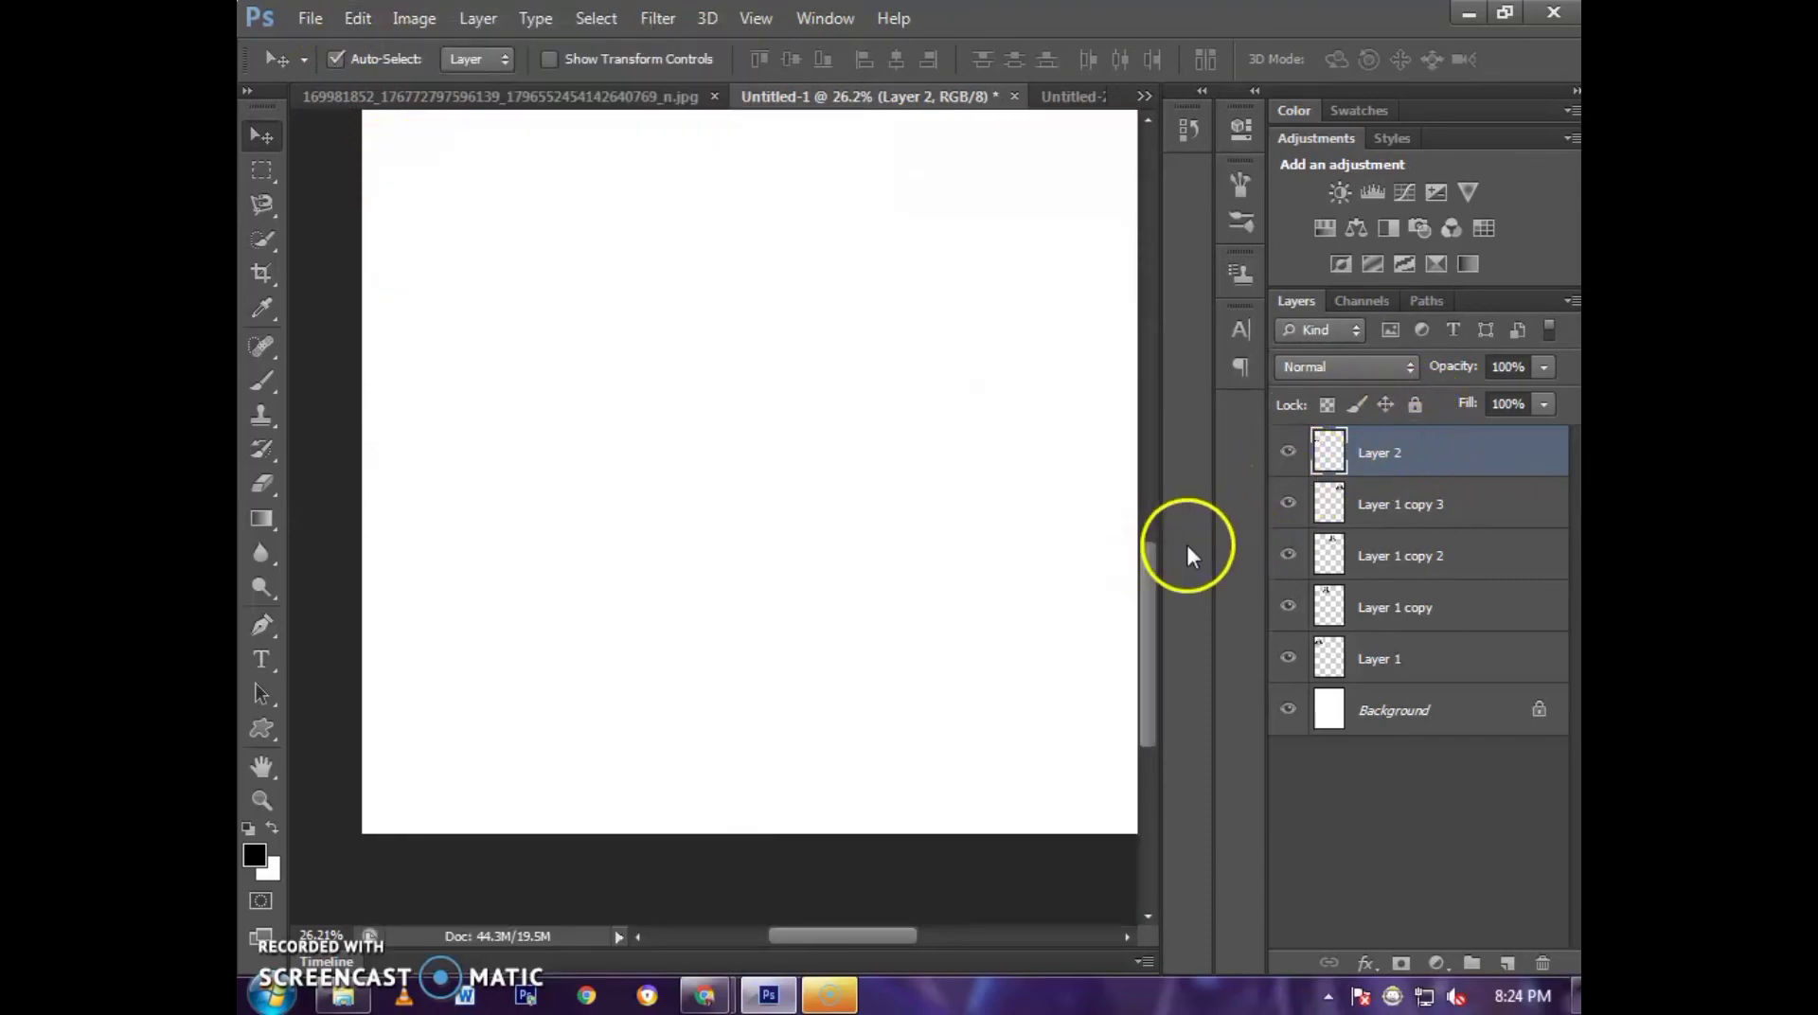
{"action": "left_click_drag", "start_coordinate": [1151, 627], "coordinate": [1130, 364]}
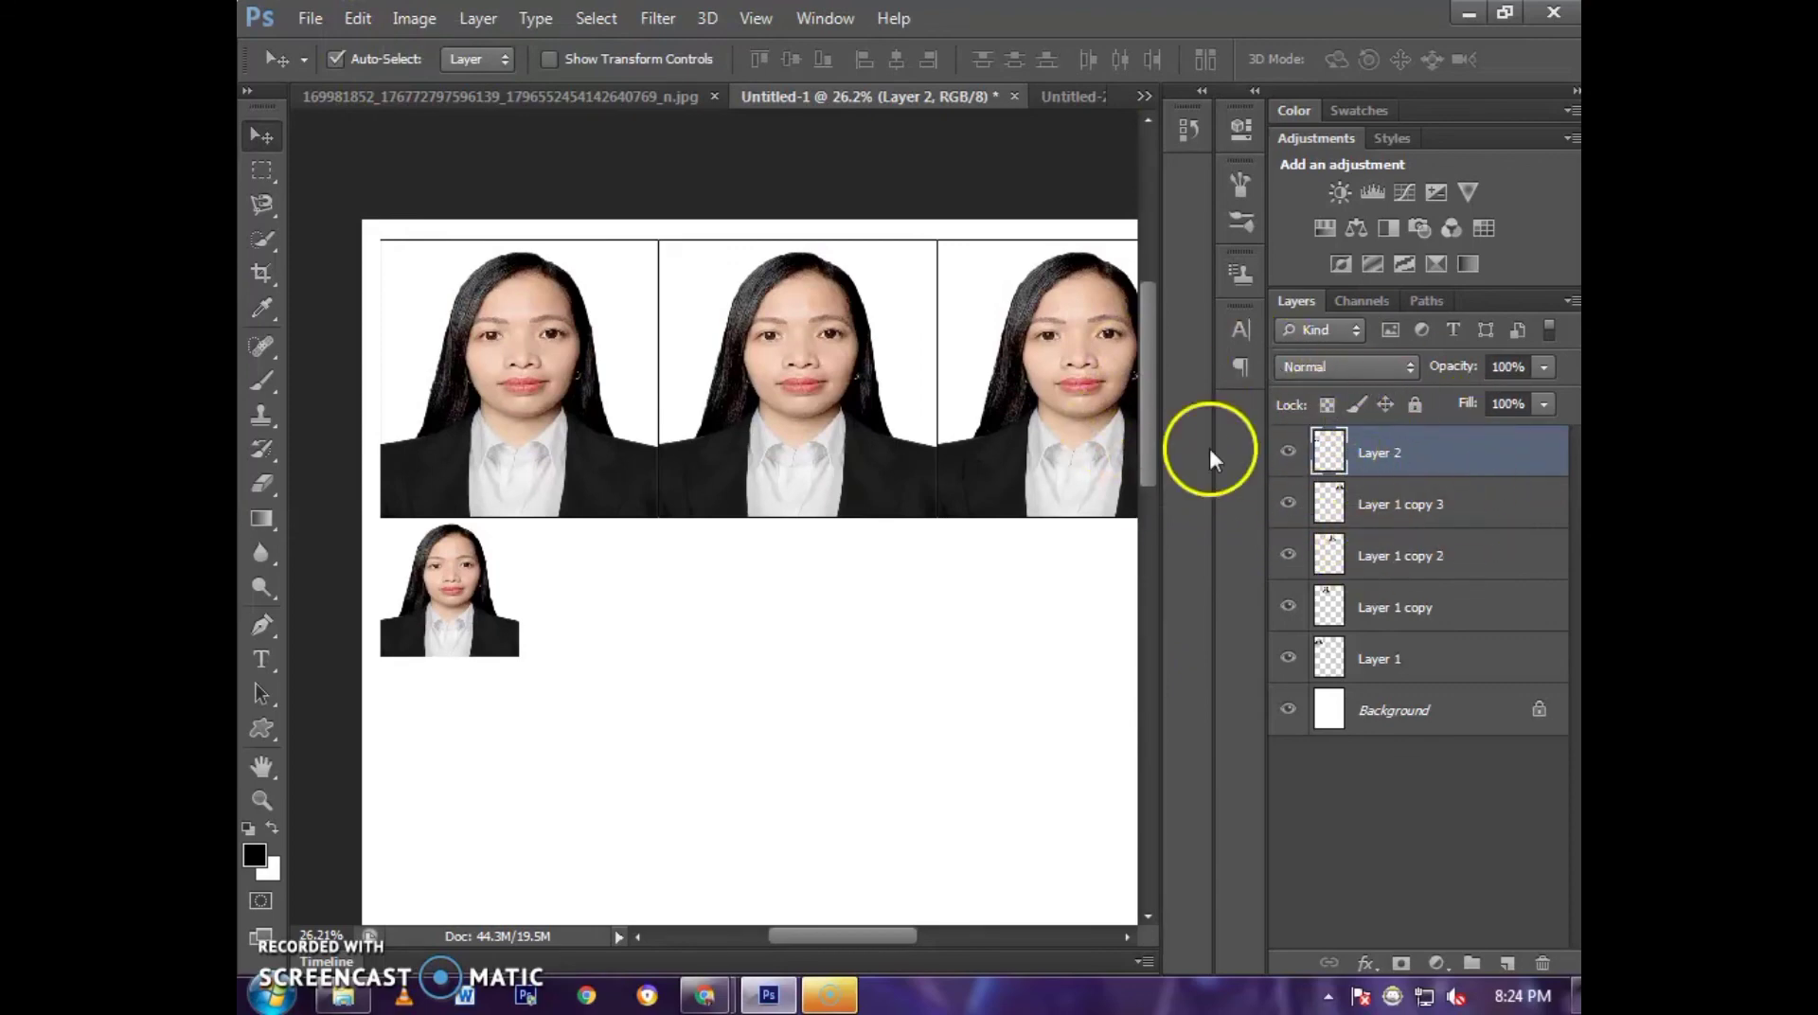
{"action": "left_click", "coordinate": [357, 18]}
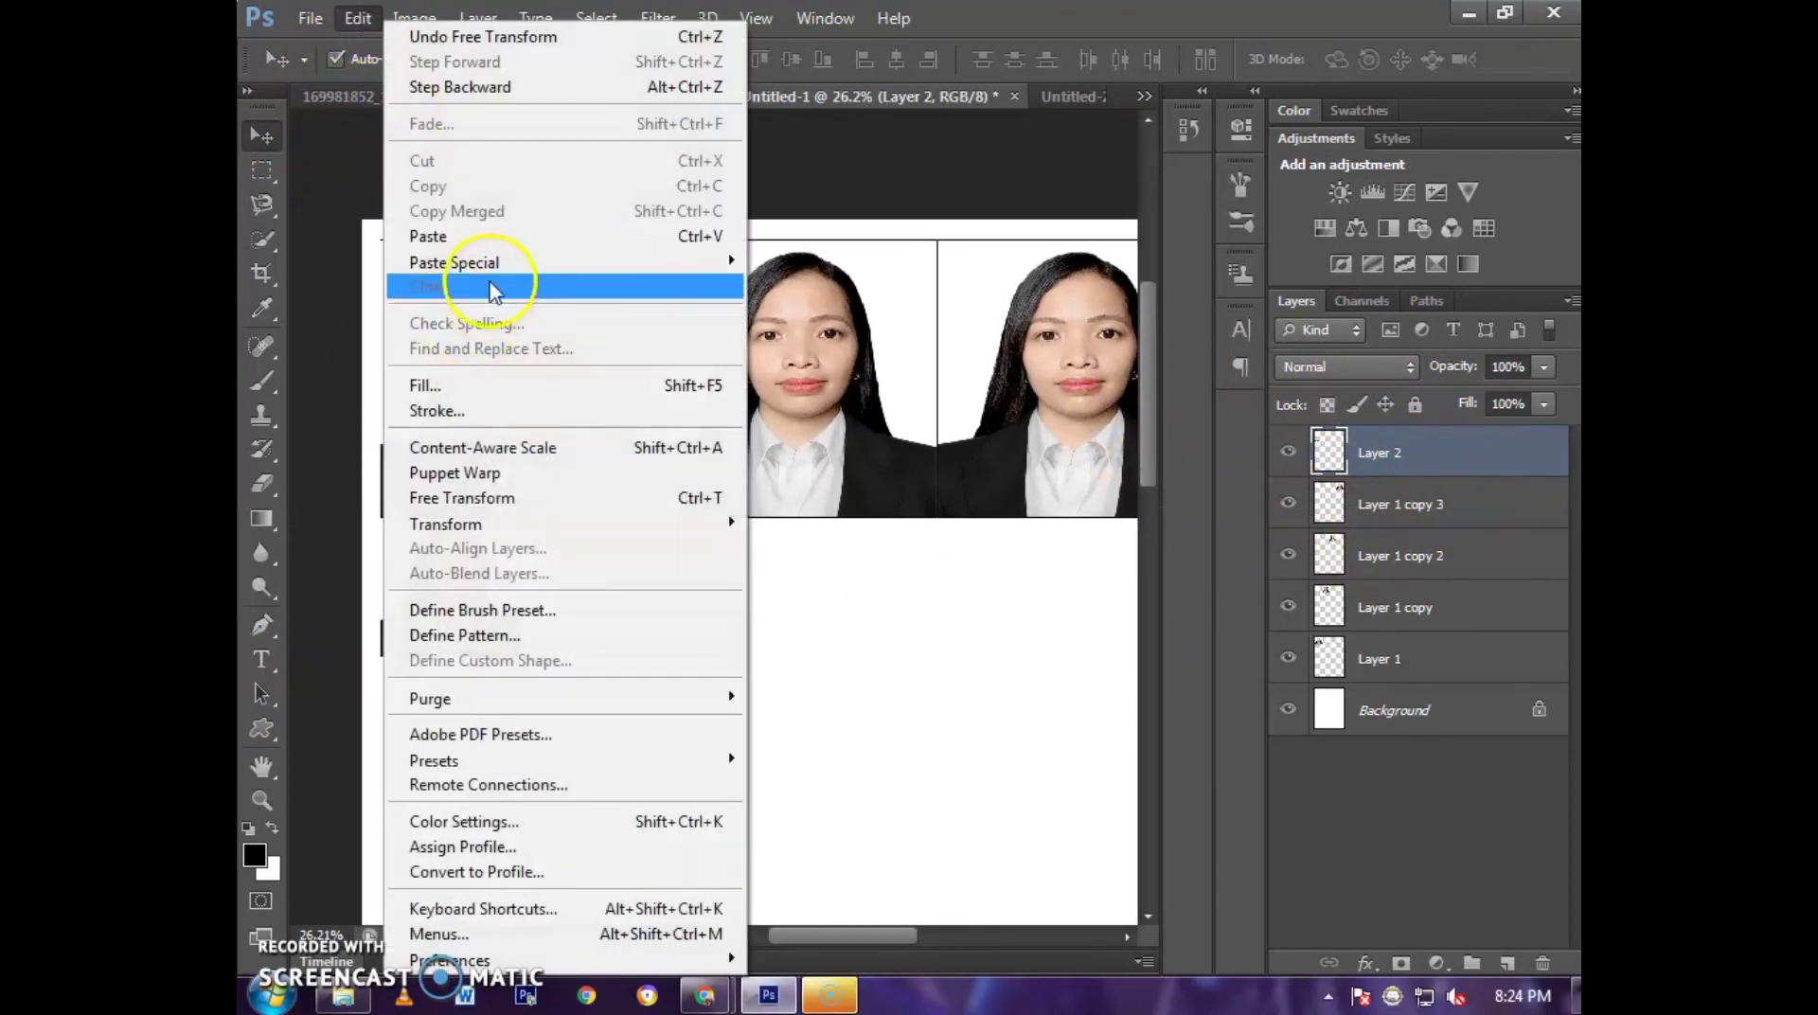
{"action": "left_click", "coordinate": [437, 411]}
{"action": "left_click", "coordinate": [1065, 255]}
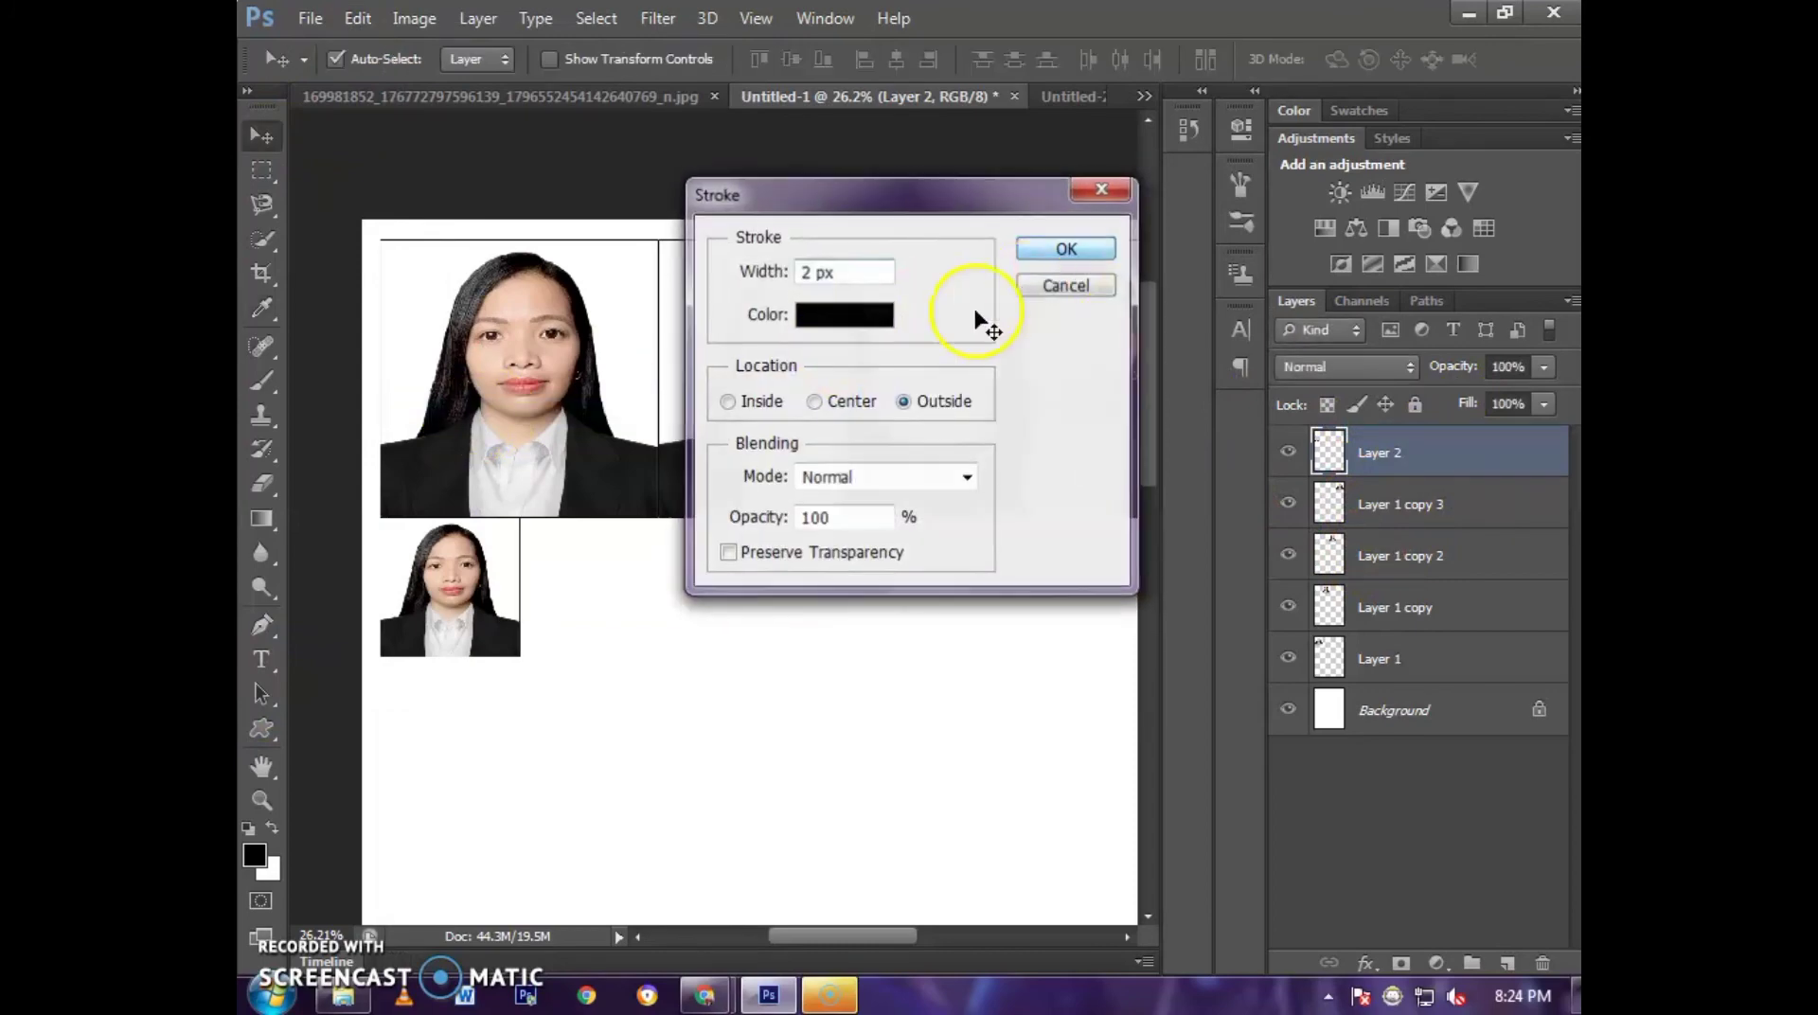
{"action": "scroll", "coordinate": [417, 563], "scroll_direction": "up", "scroll_amount": 4}
{"action": "scroll", "coordinate": [463, 508], "scroll_direction": "down", "scroll_amount": 1}
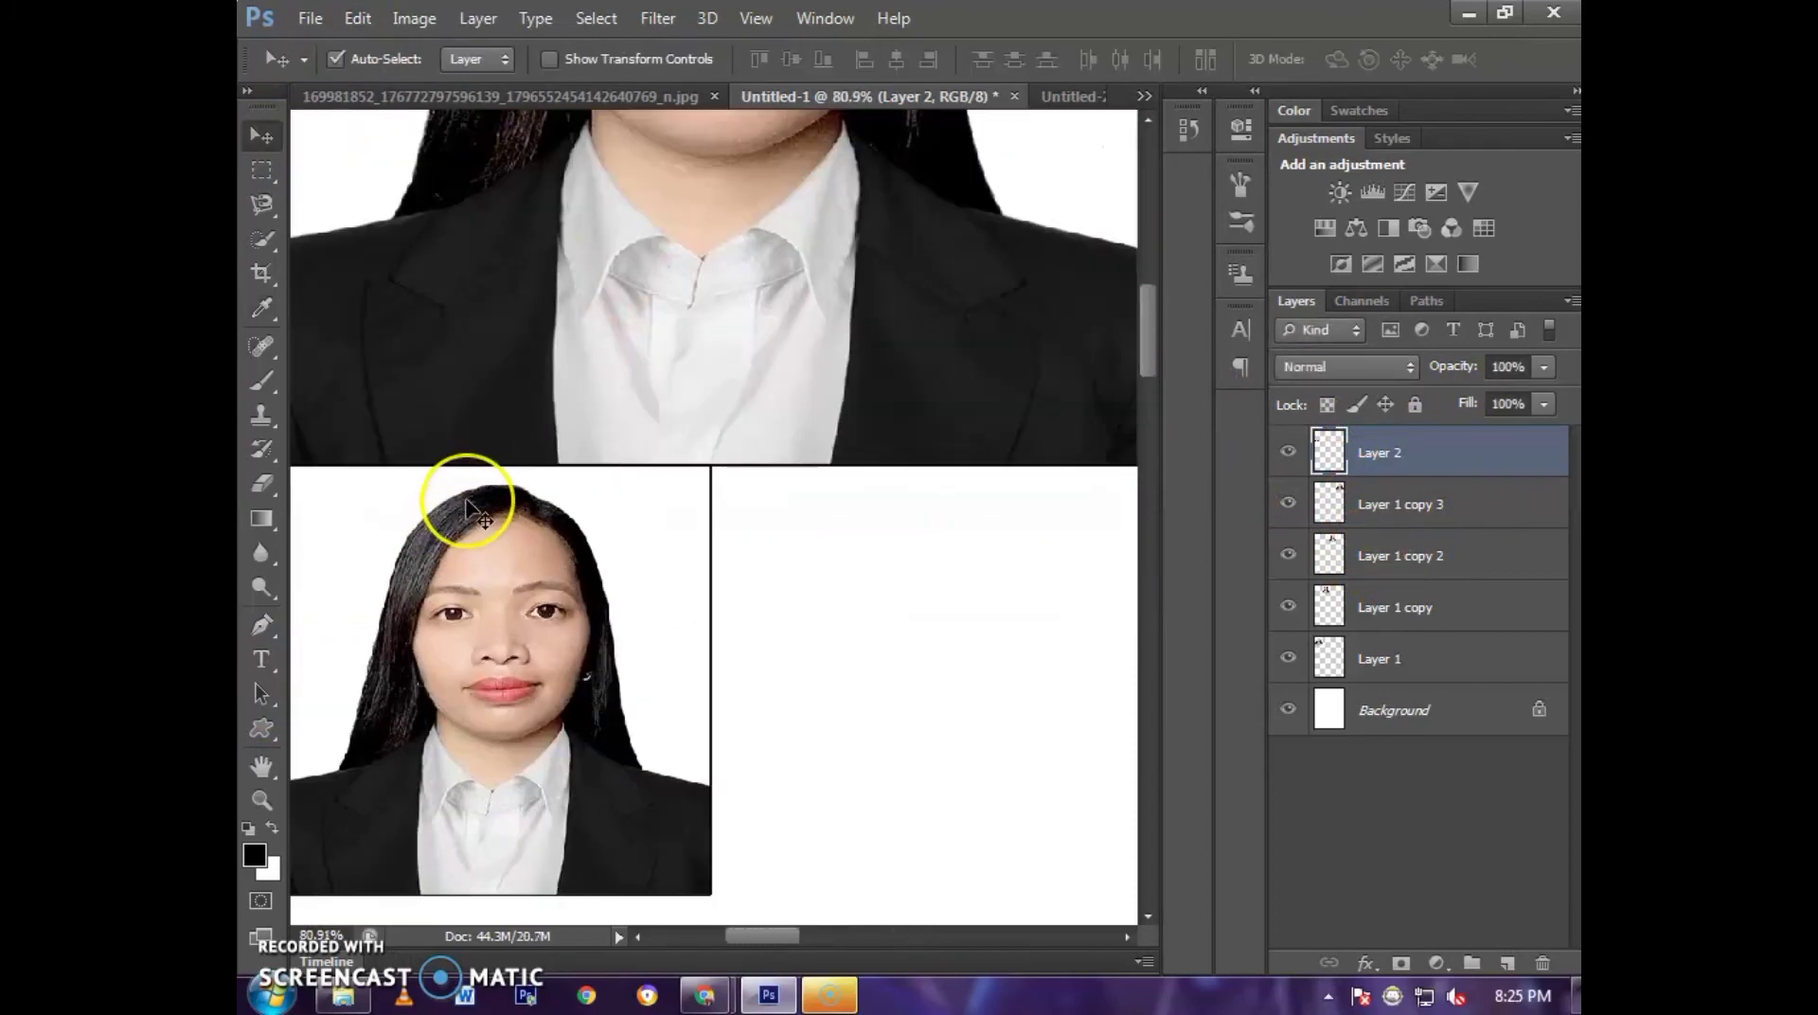
{"action": "scroll", "coordinate": [463, 508], "scroll_direction": "down", "scroll_amount": 1}
{"action": "scroll", "coordinate": [468, 502], "scroll_direction": "down", "scroll_amount": 1}
{"action": "key", "text": "ctrl+t"}
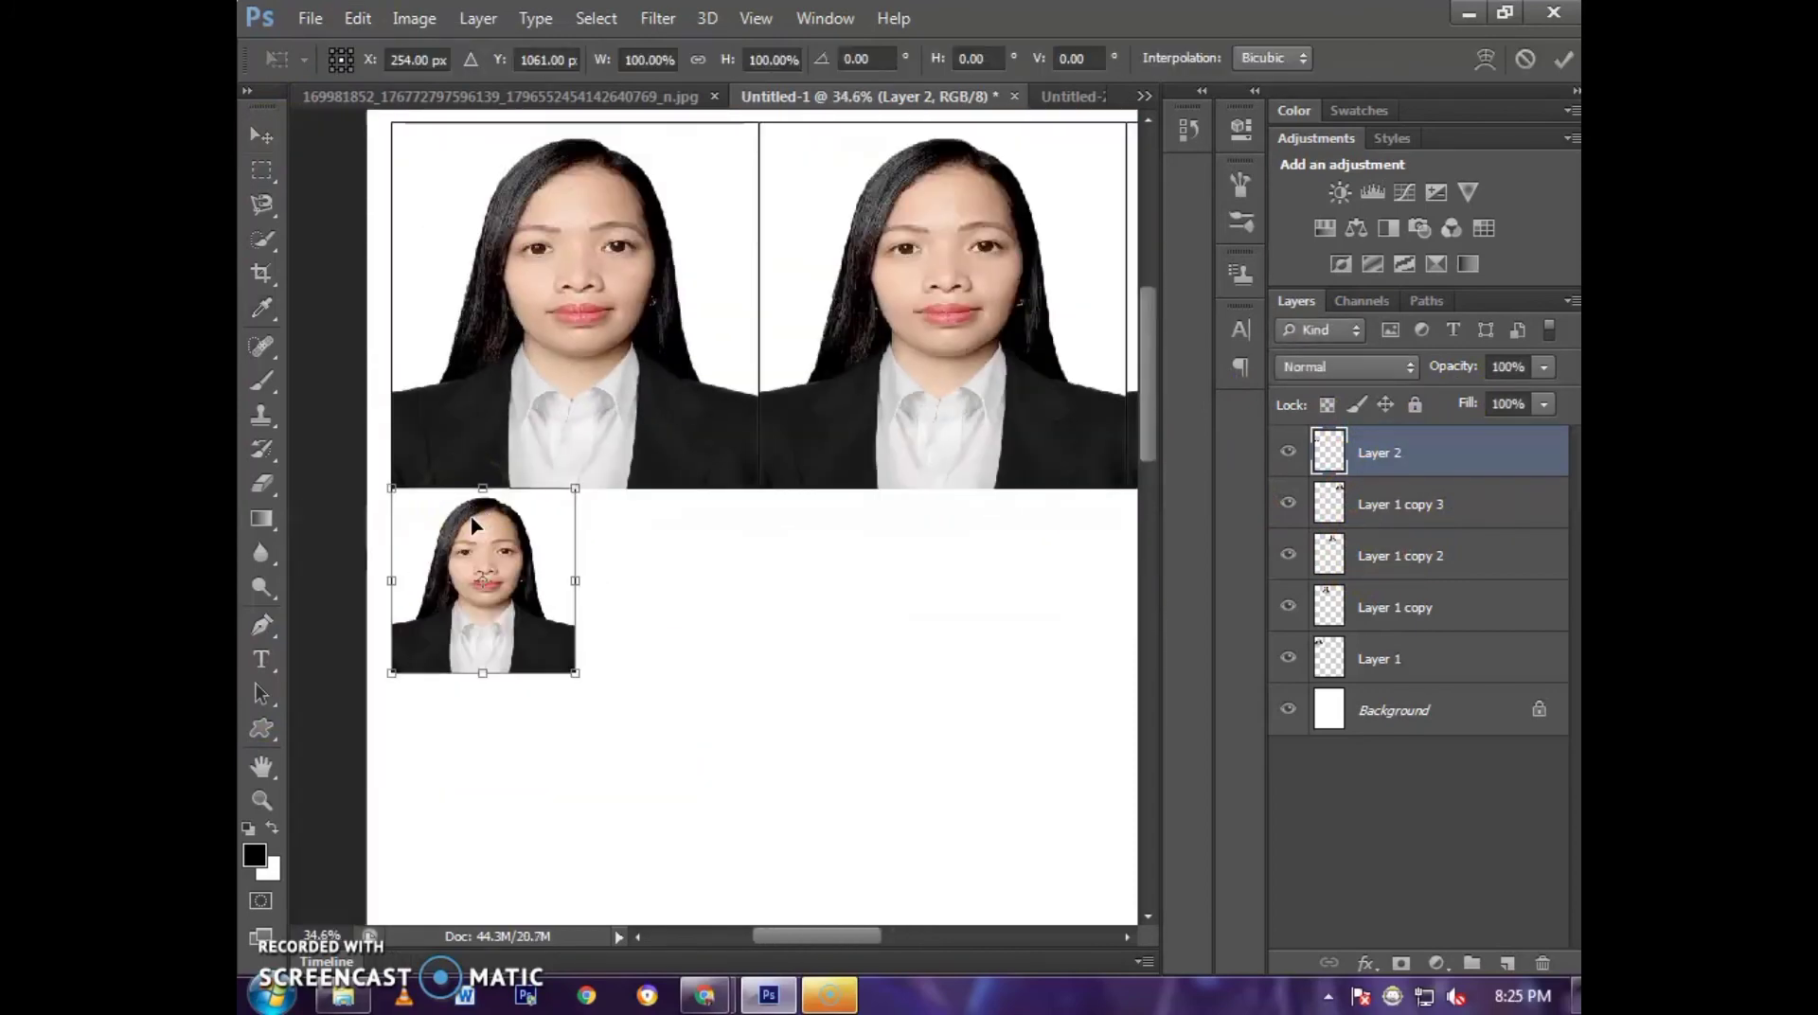
{"action": "double_click", "coordinate": [474, 521]}
{"action": "scroll", "coordinate": [478, 520], "scroll_direction": "up", "scroll_amount": 3}
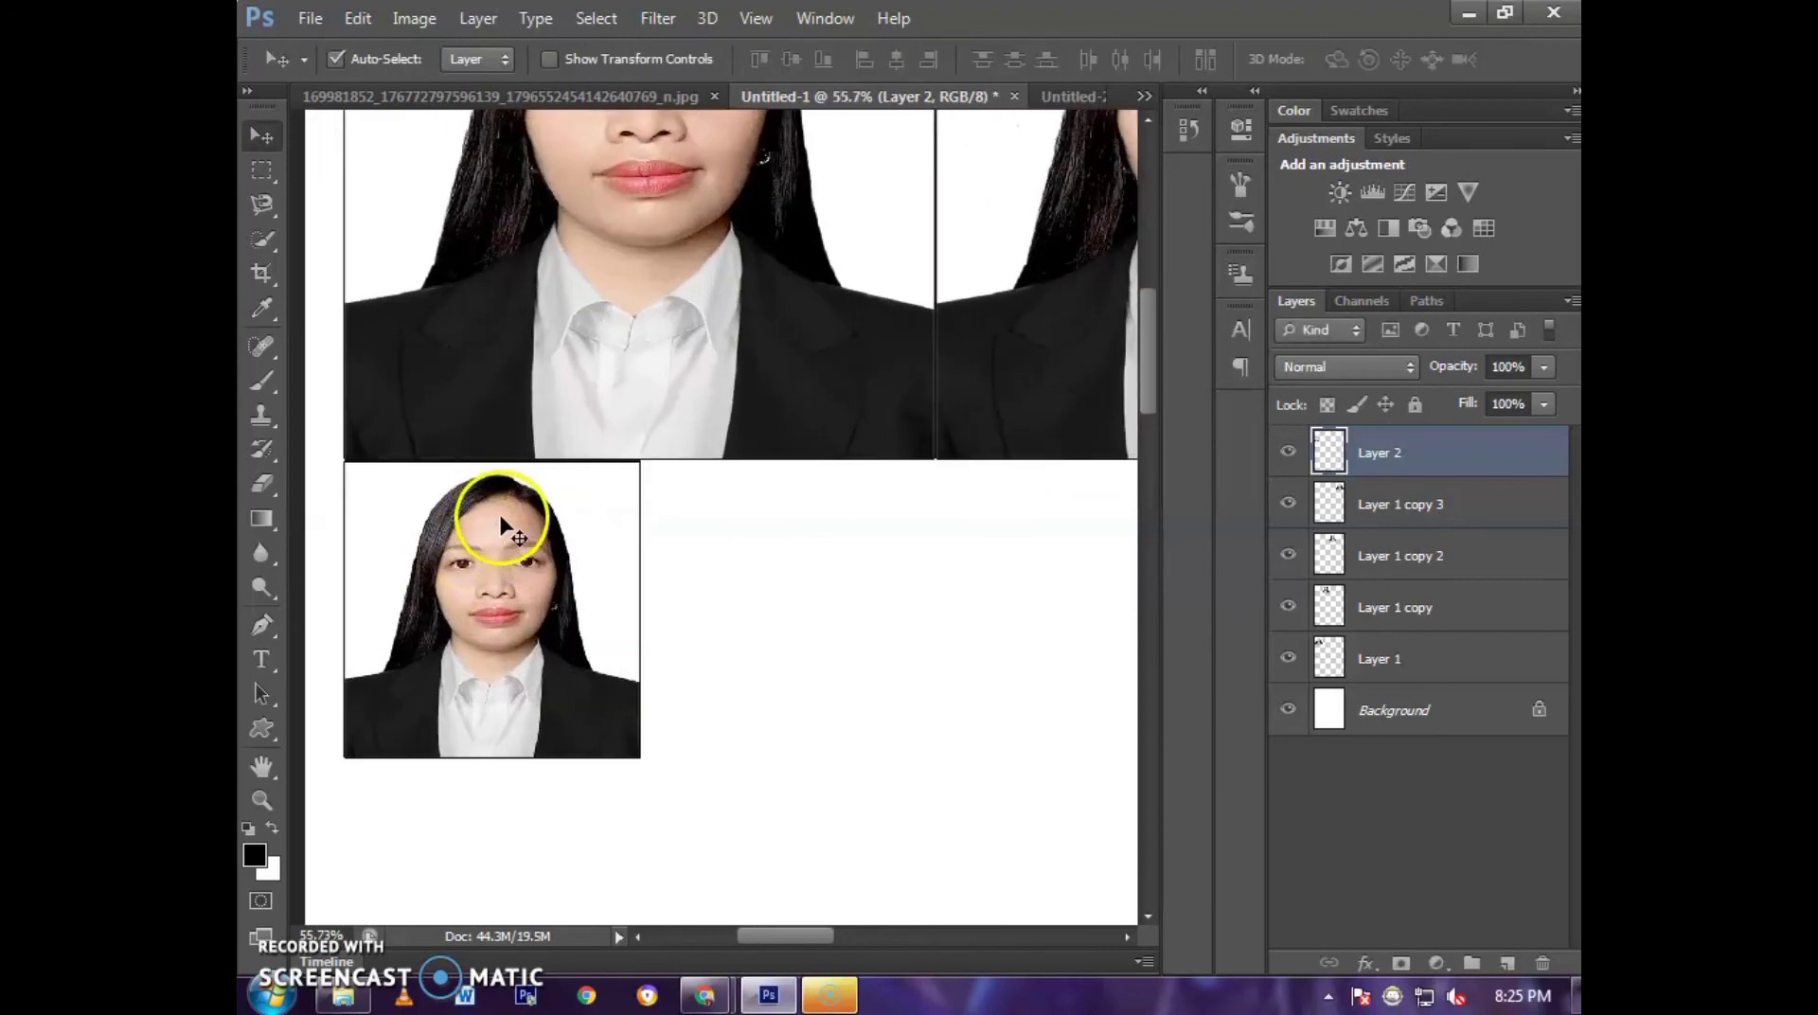
{"action": "scroll", "coordinate": [500, 522], "scroll_direction": "down", "scroll_amount": 3}
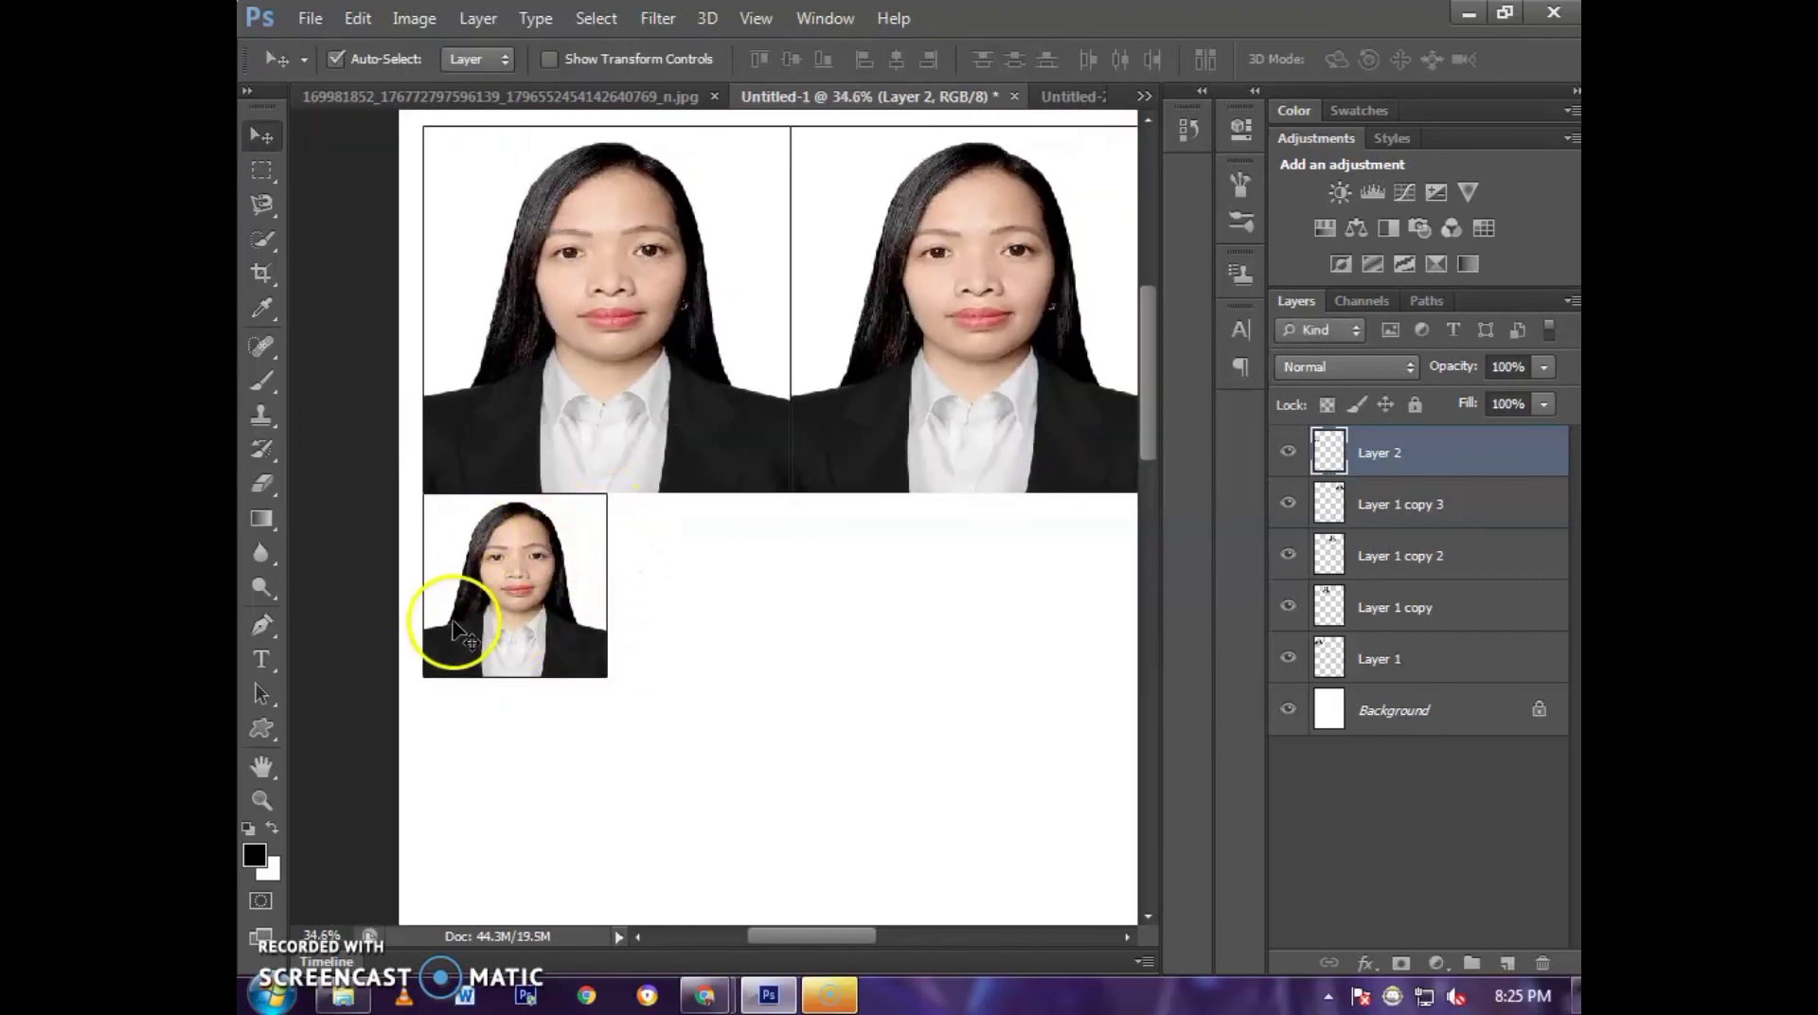
{"action": "scroll", "coordinate": [578, 540], "scroll_direction": "up", "scroll_amount": 1}
{"action": "scroll", "coordinate": [588, 468], "scroll_direction": "up", "scroll_amount": 1}
{"action": "scroll", "coordinate": [580, 584], "scroll_direction": "up", "scroll_amount": 1}
{"action": "scroll", "coordinate": [580, 585], "scroll_direction": "up", "scroll_amount": 1}
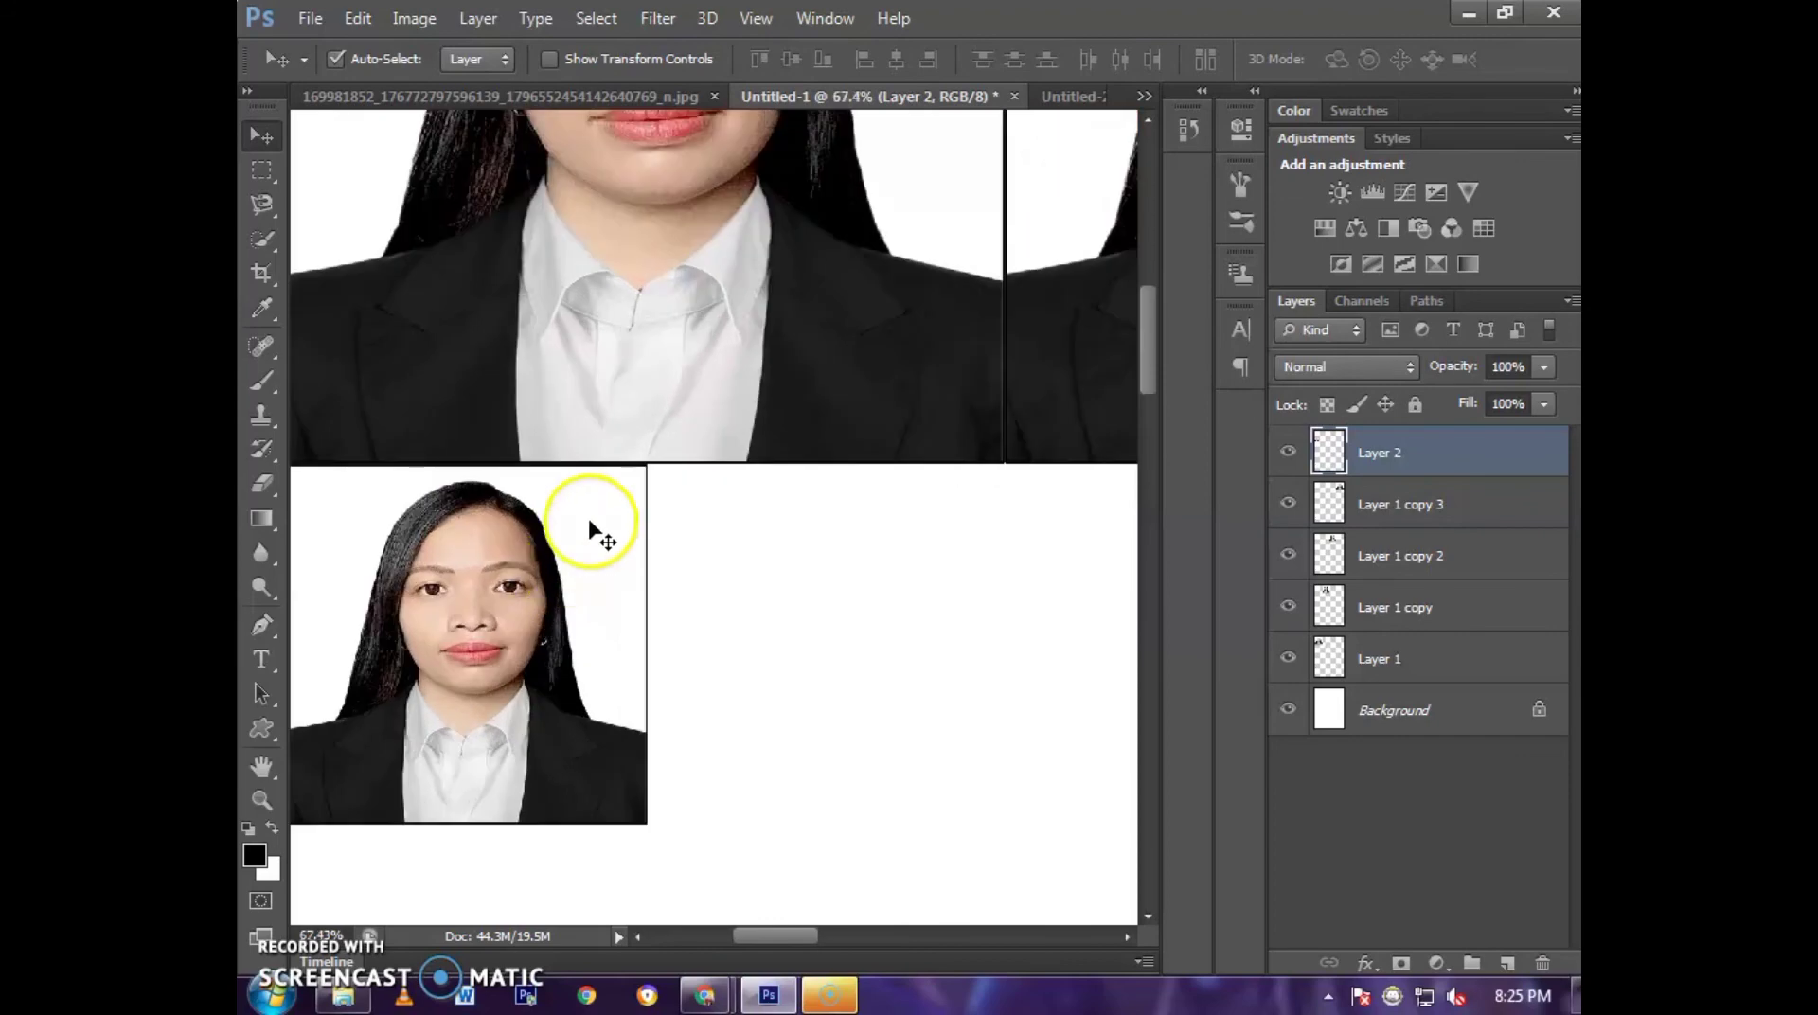
{"action": "scroll", "coordinate": [573, 530], "scroll_direction": "up", "scroll_amount": 1}
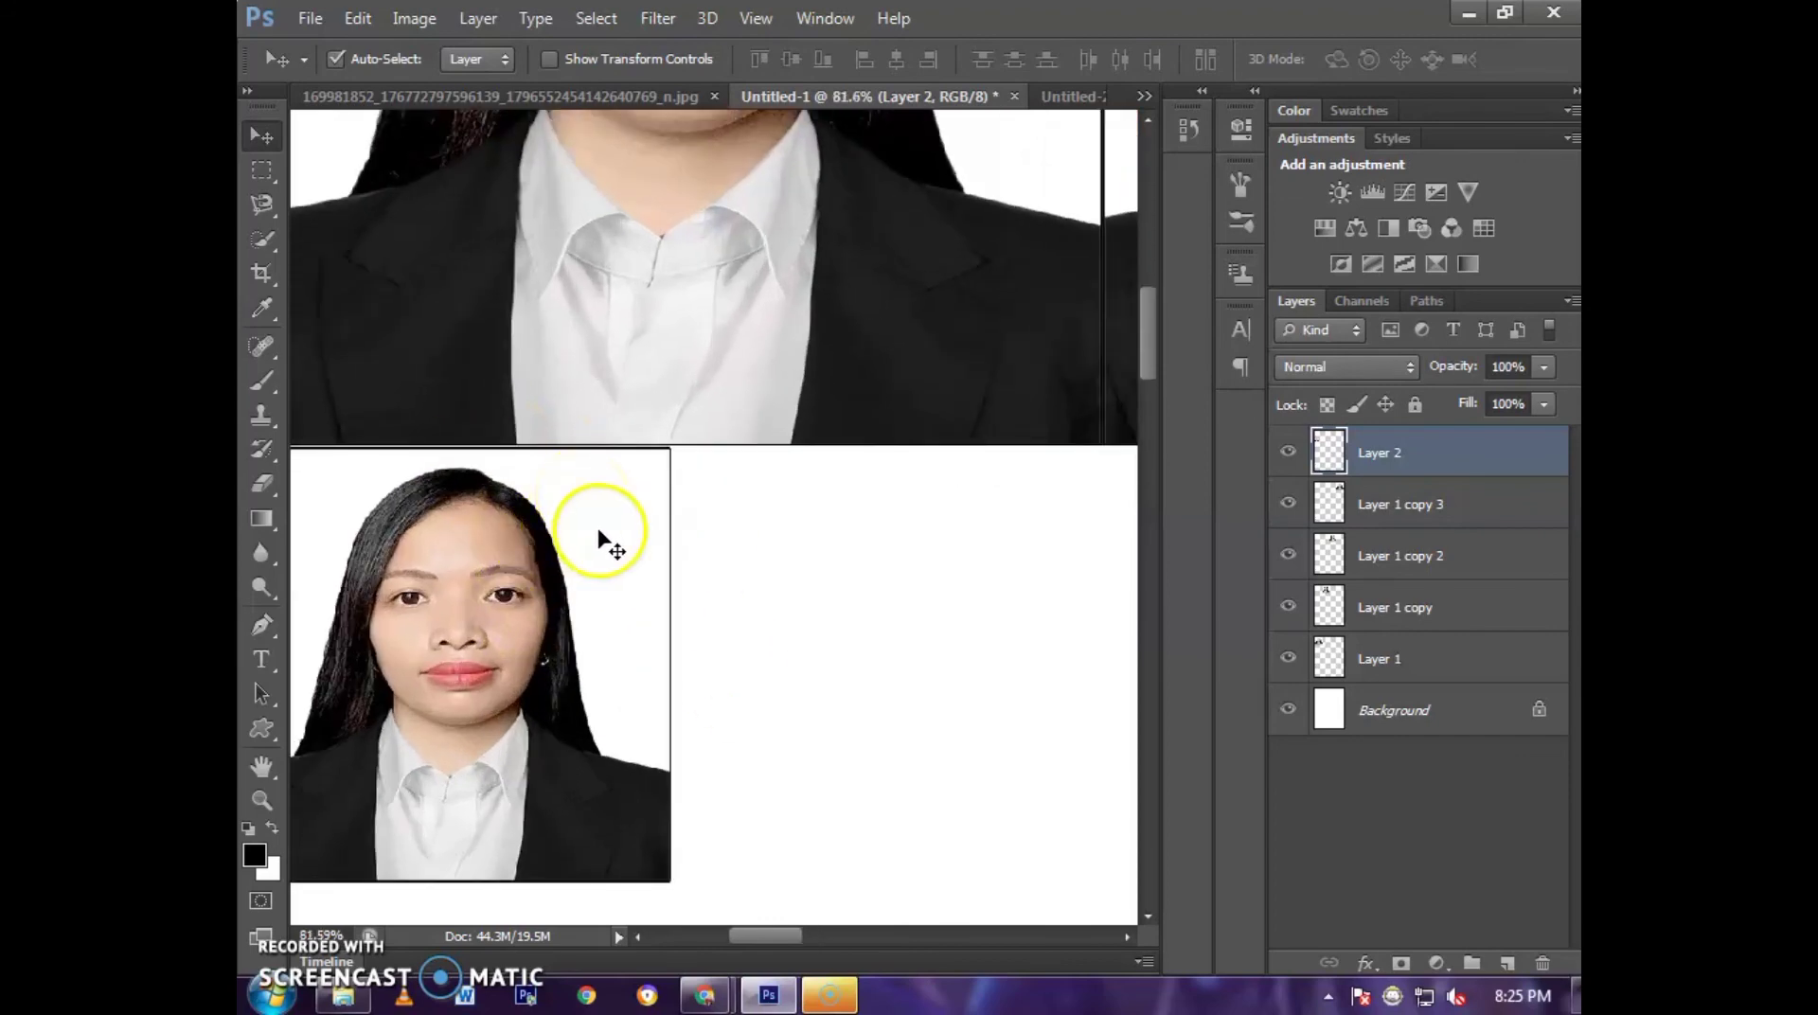
{"action": "scroll", "coordinate": [598, 535], "scroll_direction": "down", "scroll_amount": 1}
{"action": "scroll", "coordinate": [600, 530], "scroll_direction": "down", "scroll_amount": 1}
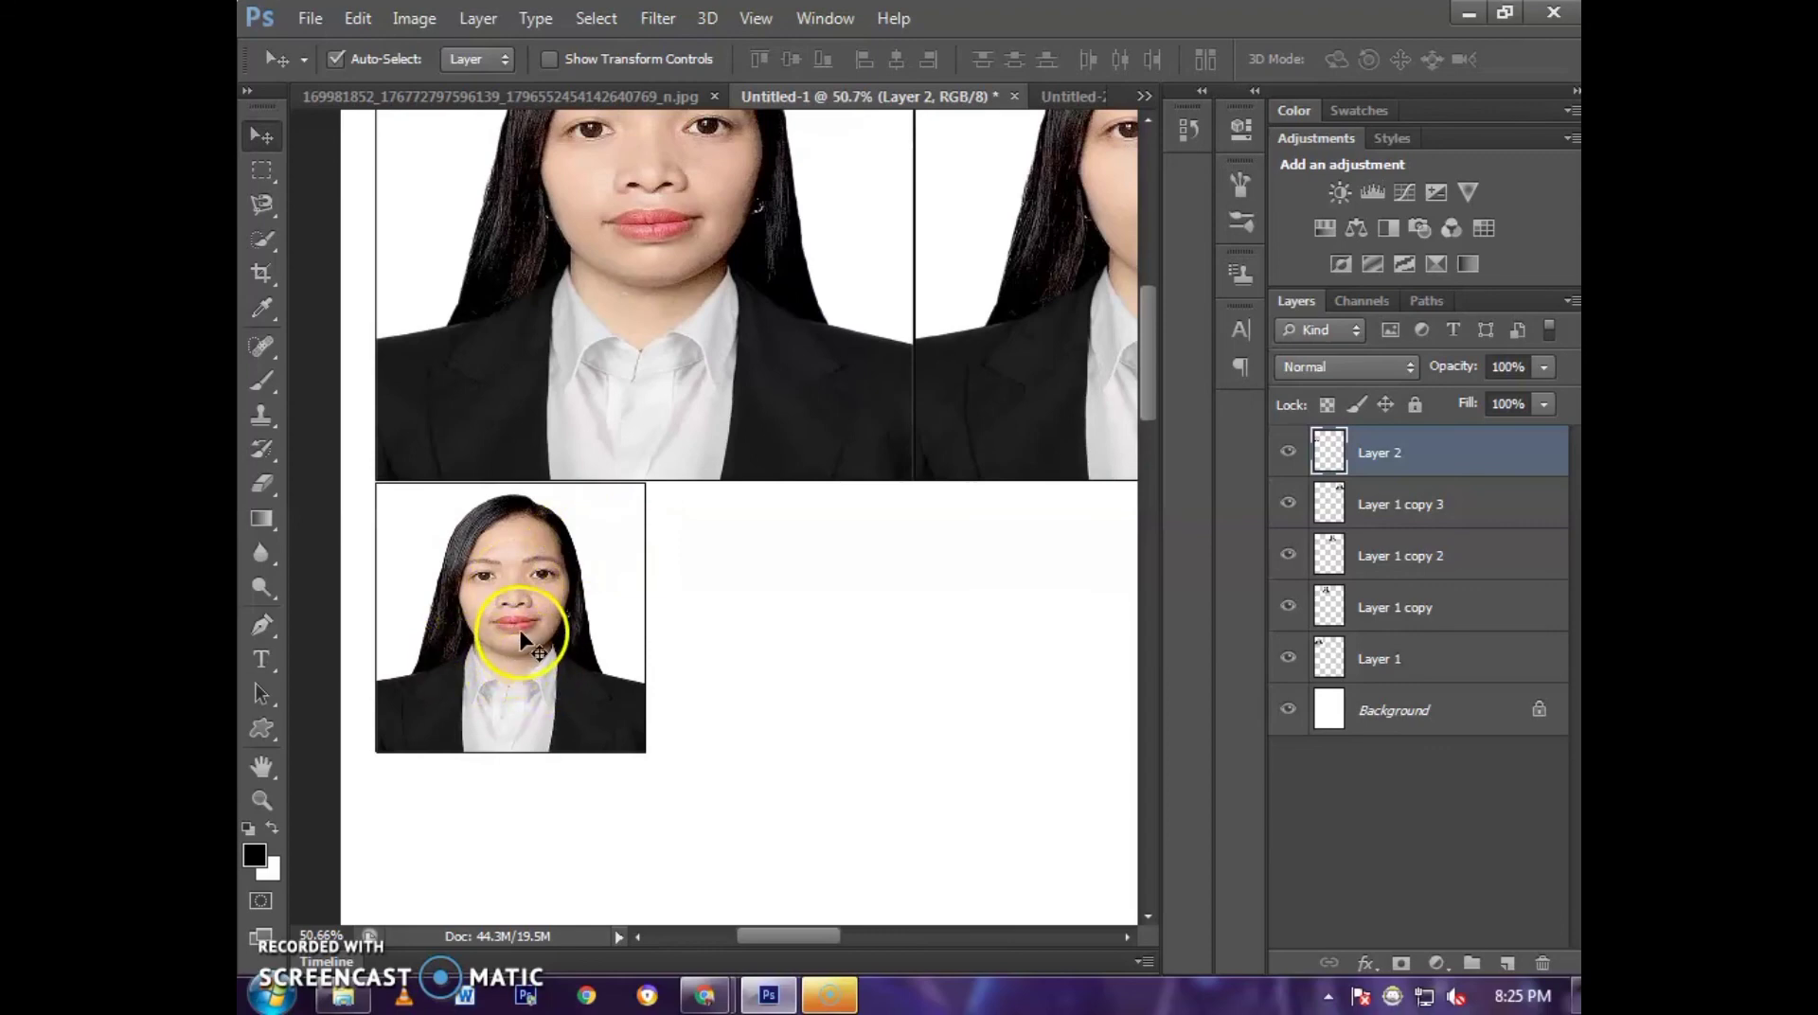
- Duplicate the small photo three times, filling the second to fourth slots of the bottom row
{"action": "key", "text": "ctrl+j"}
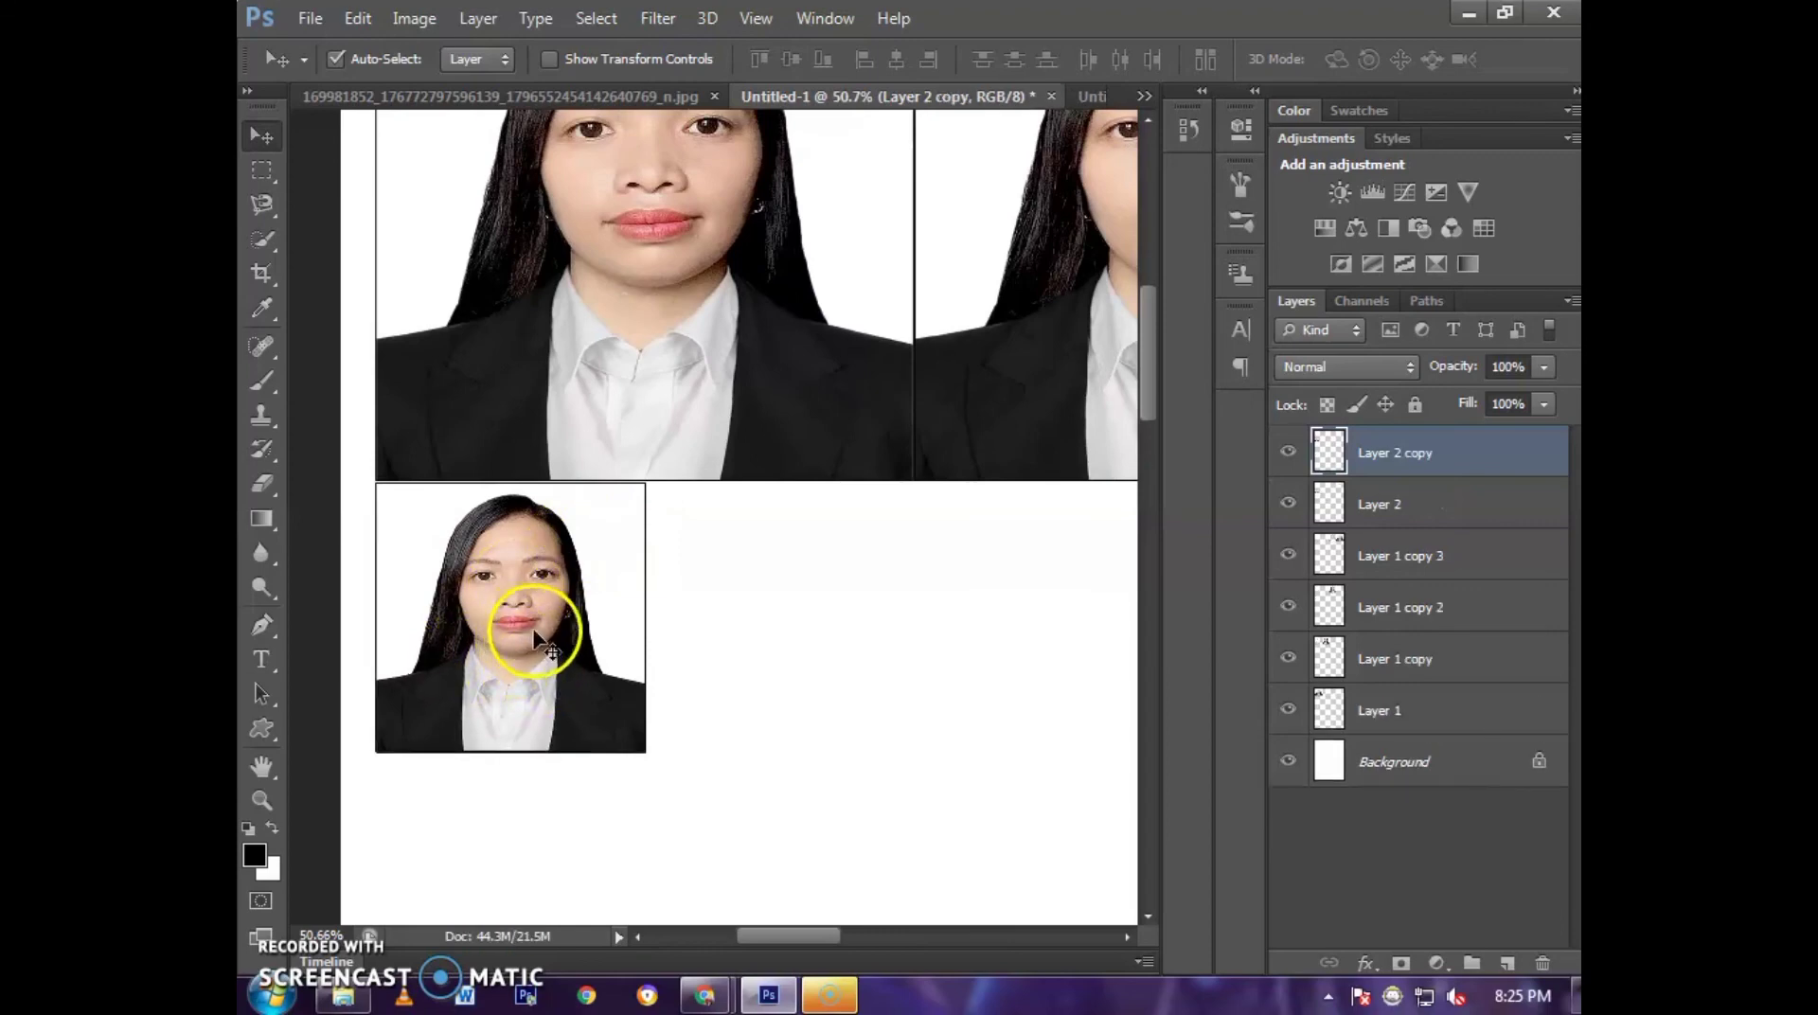
{"action": "left_click_drag", "start_coordinate": [535, 631], "coordinate": [804, 640]}
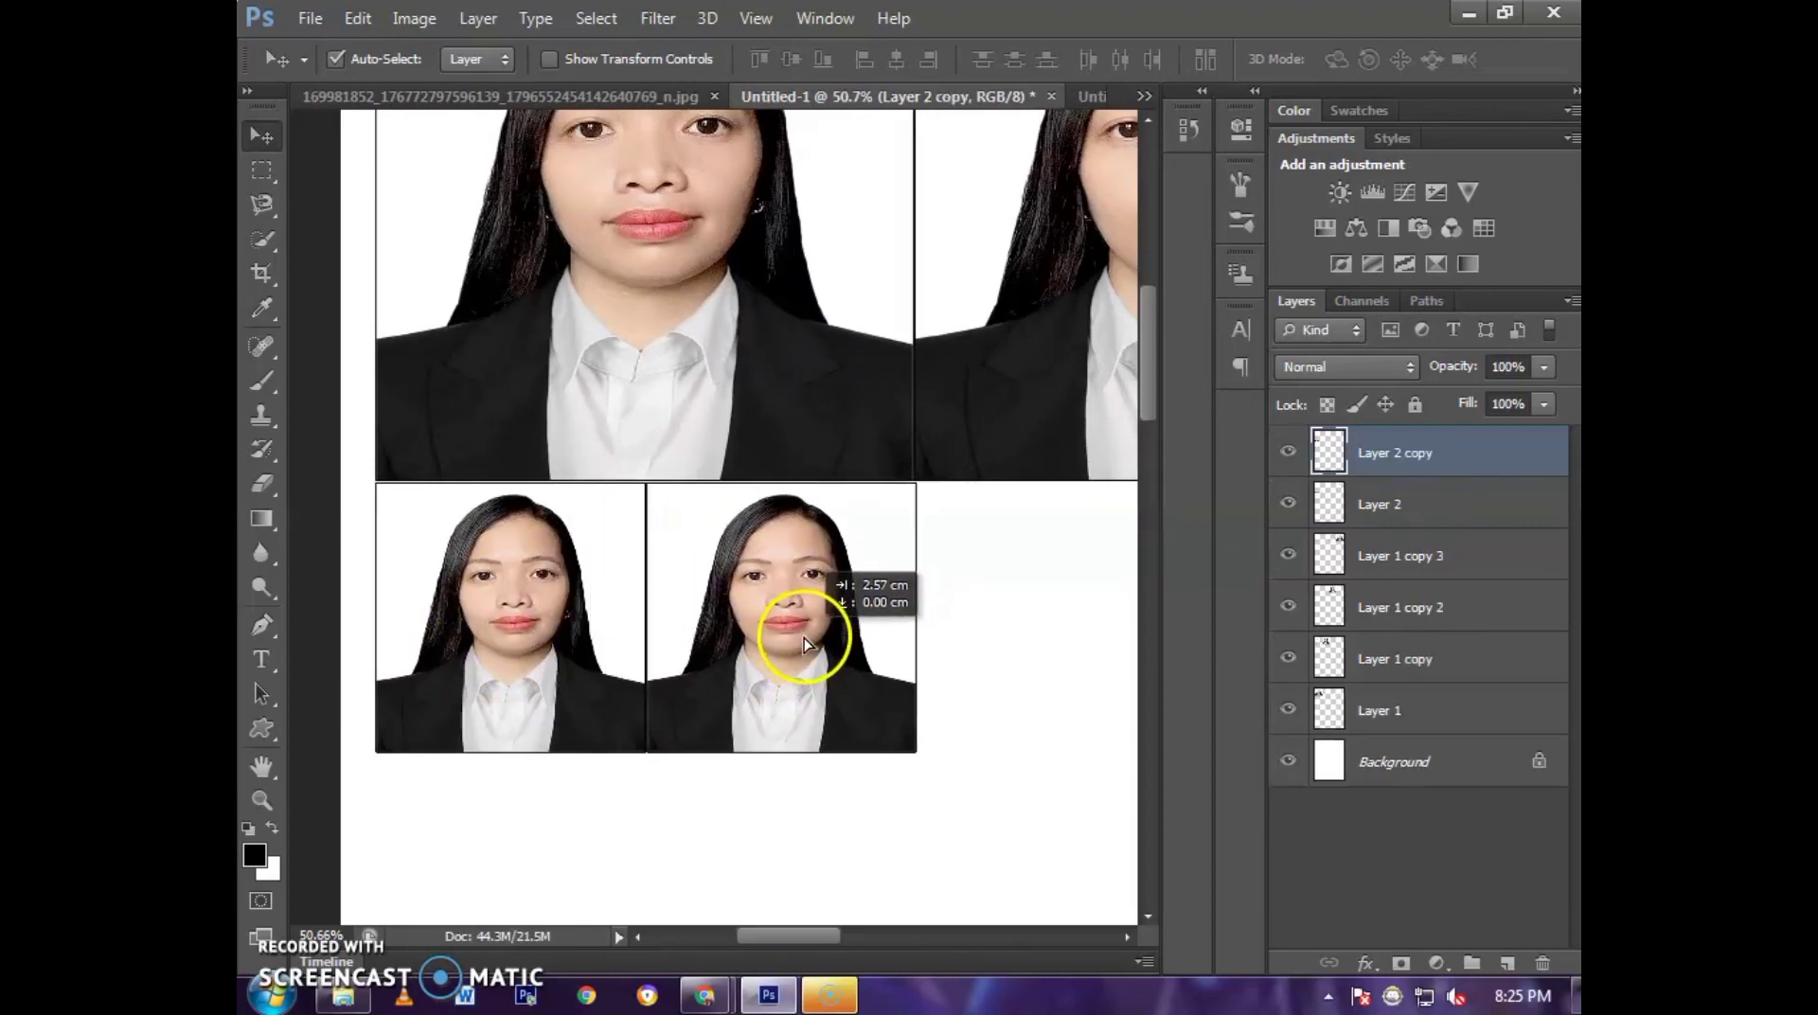
{"action": "key", "text": "ctrl+j"}
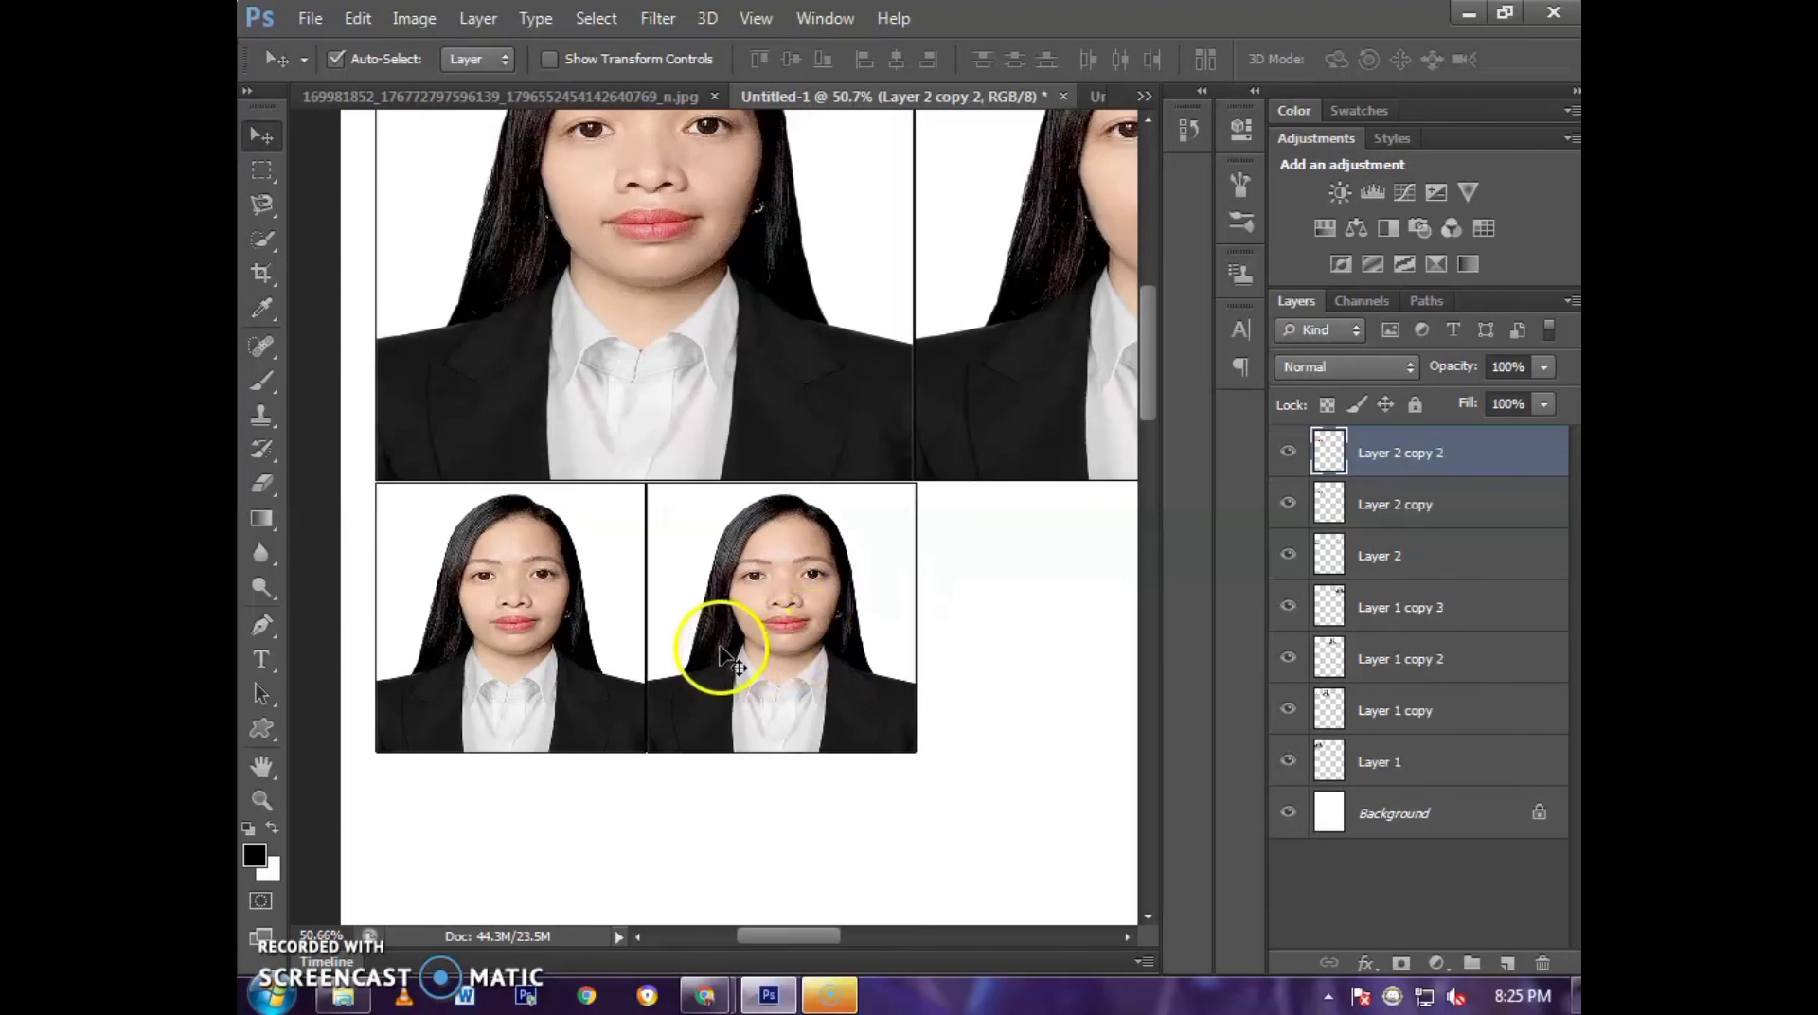
{"action": "left_click_drag", "start_coordinate": [729, 658], "coordinate": [996, 658]}
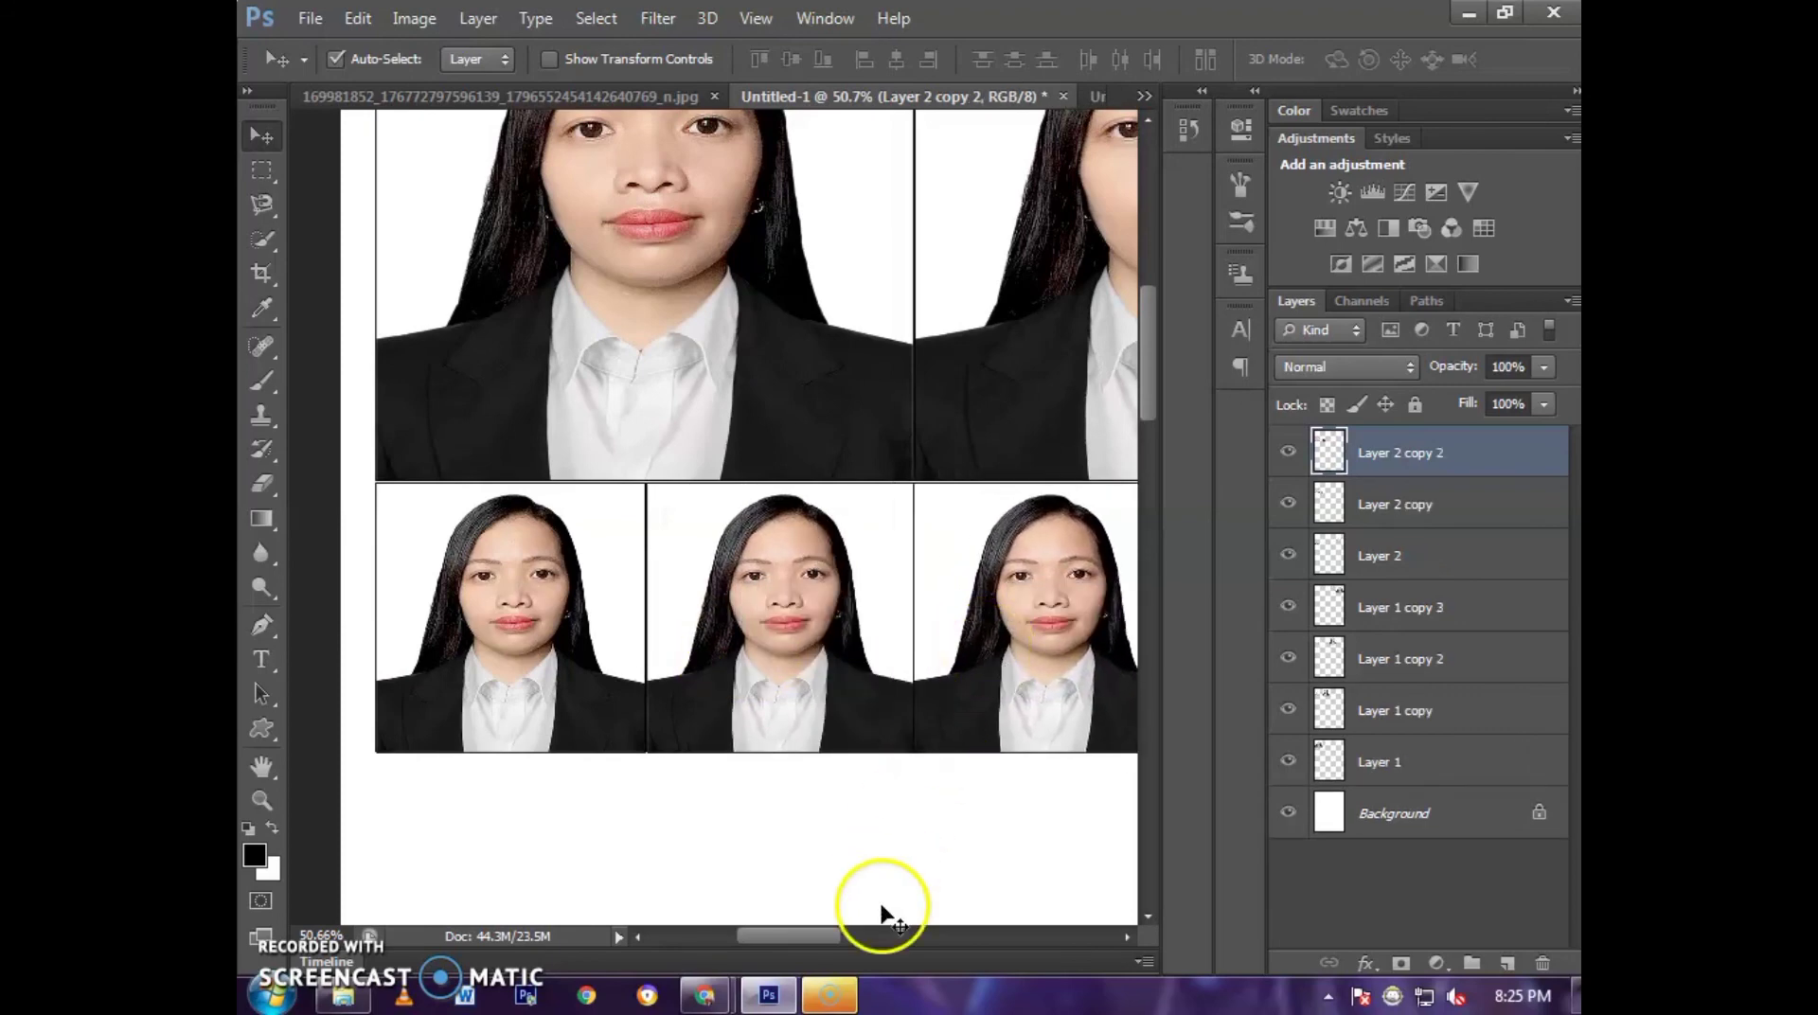
{"action": "left_click_drag", "start_coordinate": [838, 938], "coordinate": [892, 935]}
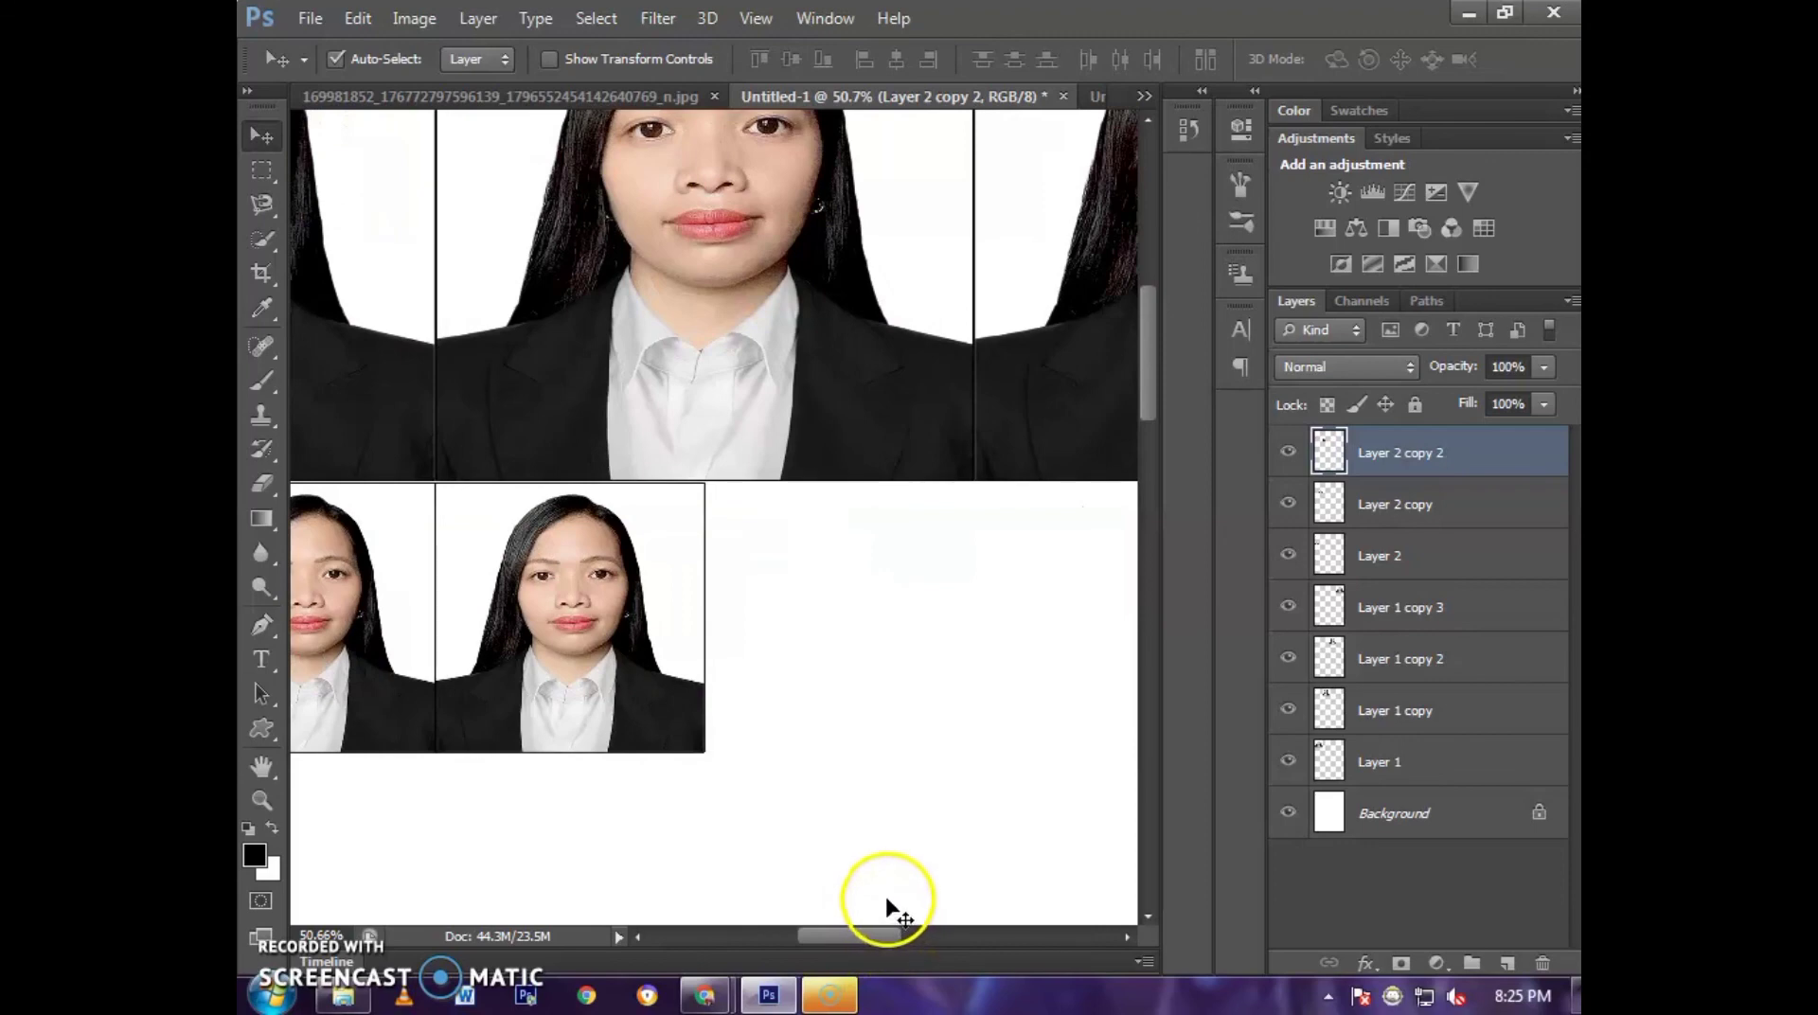
{"action": "key", "text": "ctrl+j"}
{"action": "left_click_drag", "start_coordinate": [582, 635], "coordinate": [849, 663]}
- Add four more small copies to complete the bottom row of eight
{"action": "key", "text": "ctrl+j"}
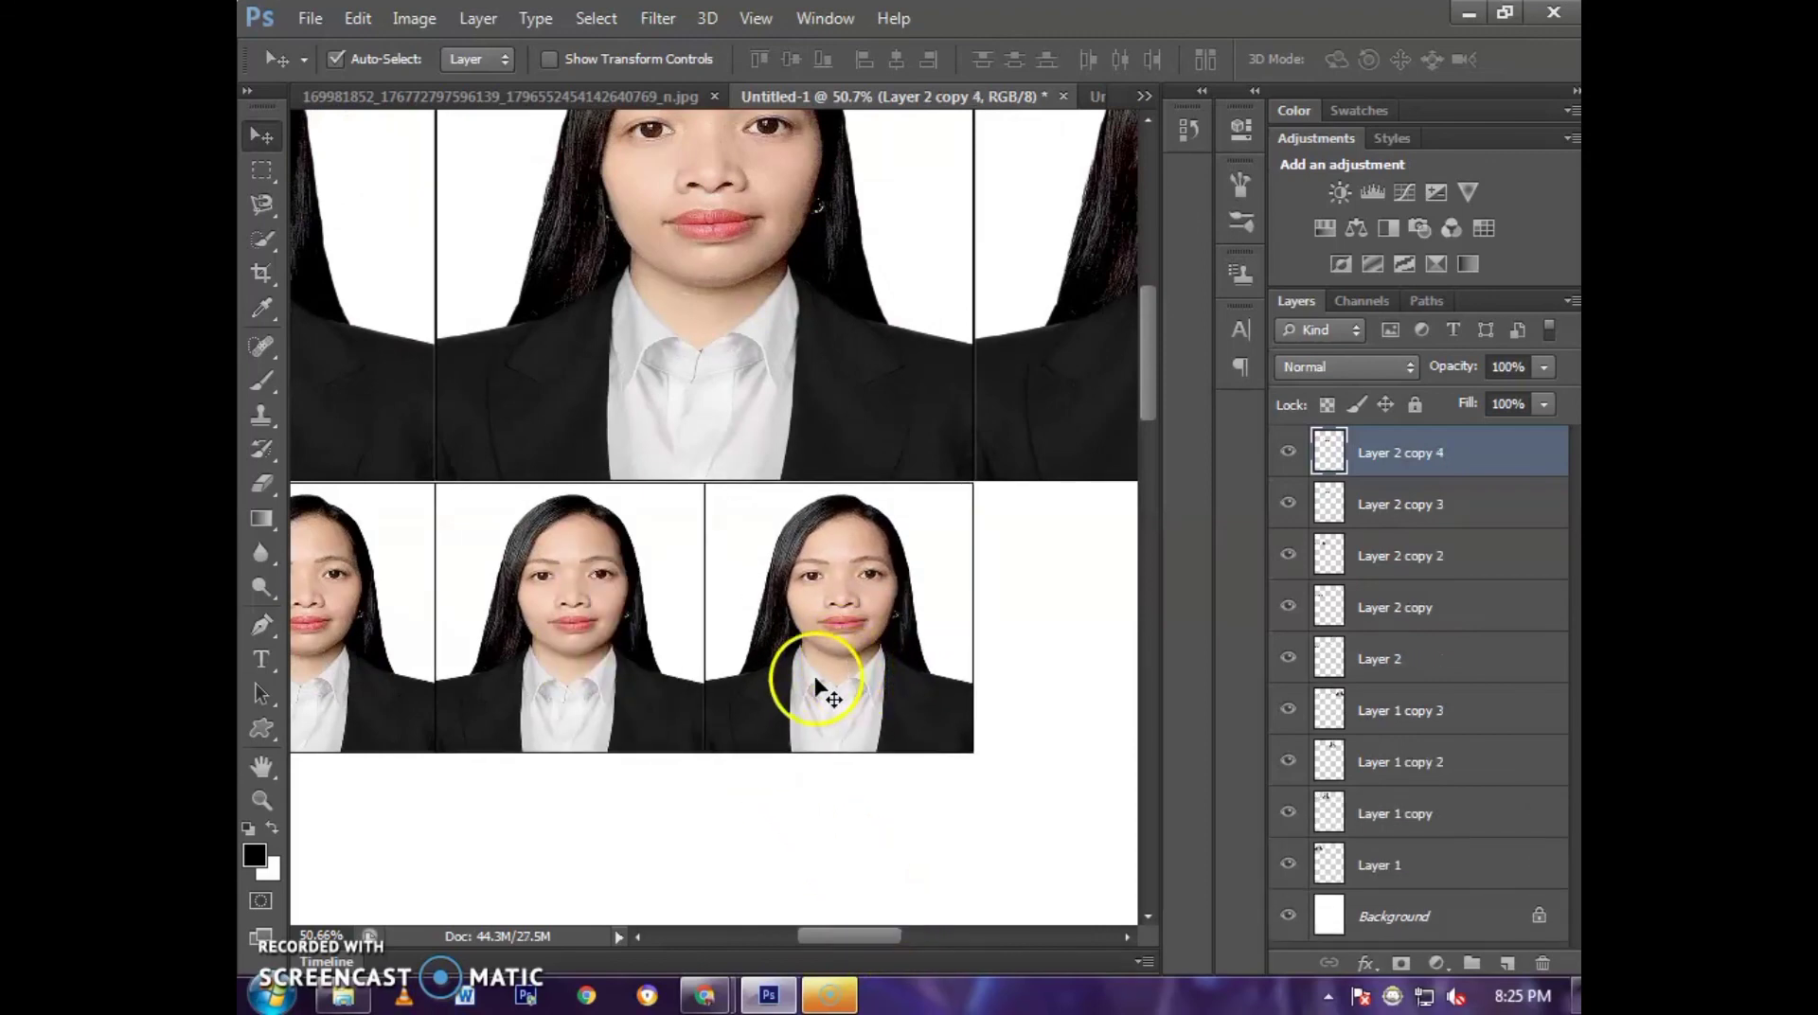
{"action": "left_click_drag", "start_coordinate": [738, 646], "coordinate": [1007, 650]}
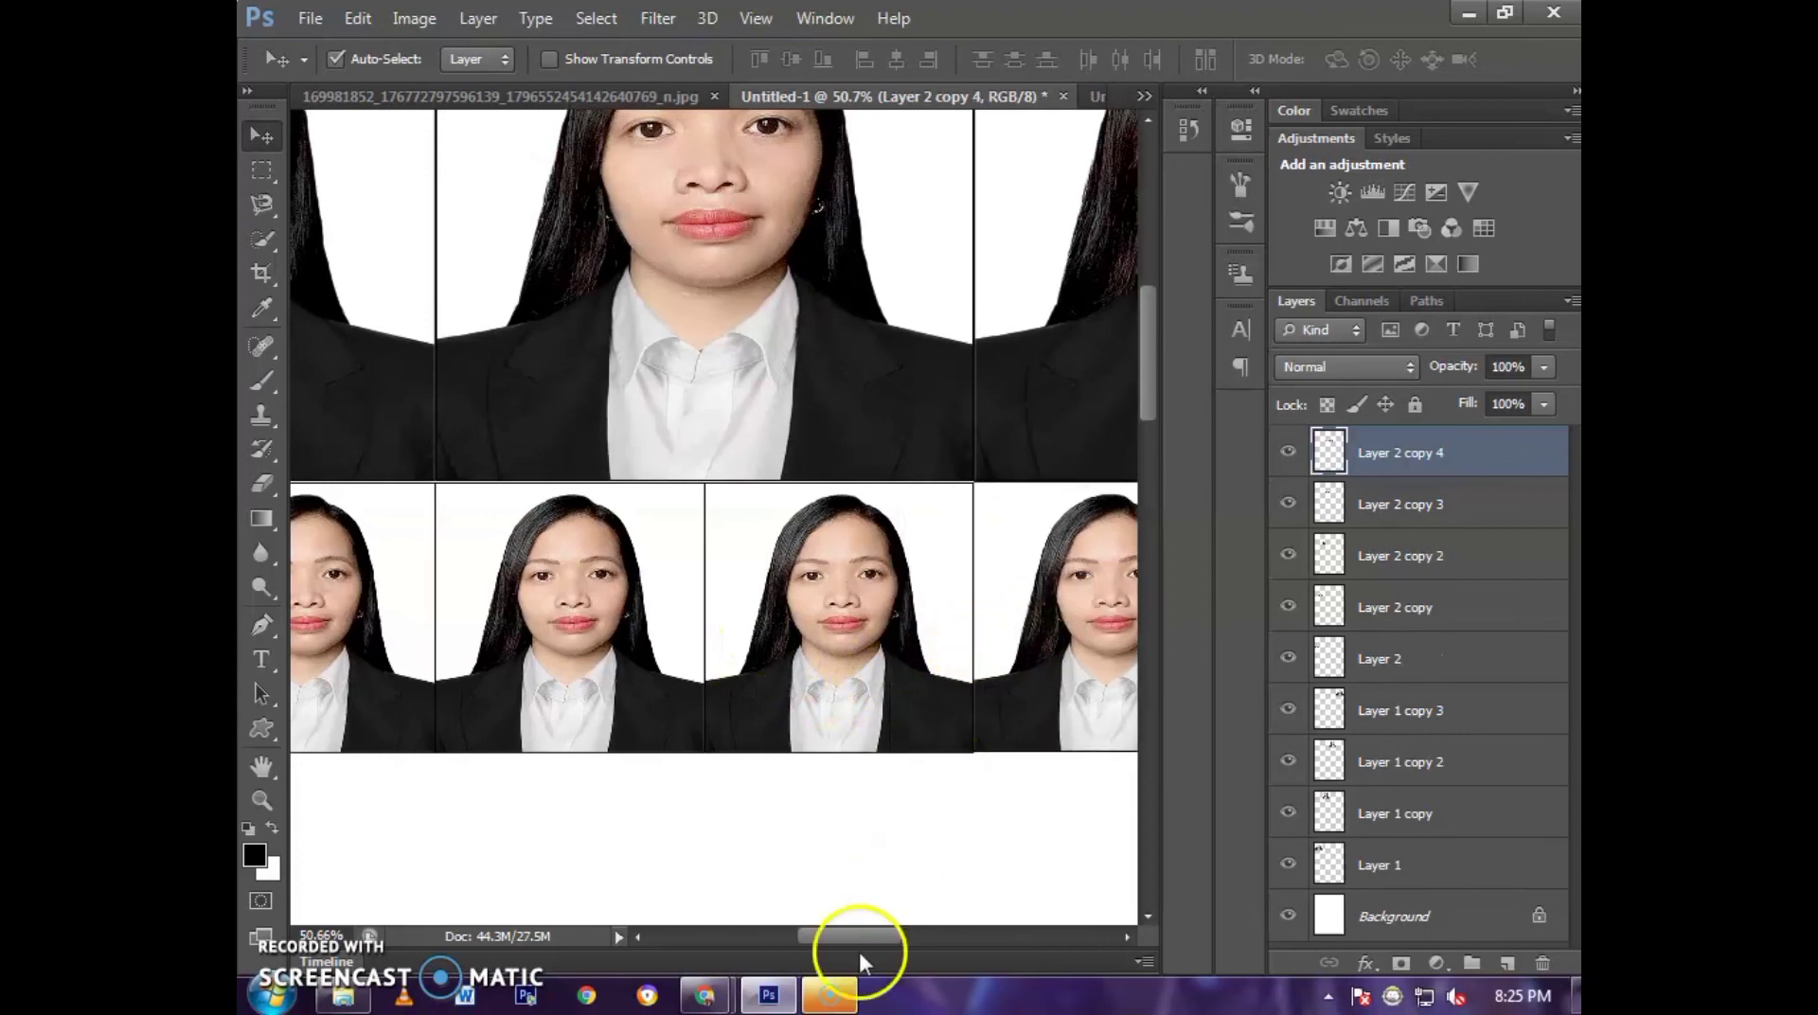
{"action": "left_click_drag", "start_coordinate": [850, 937], "coordinate": [935, 938]}
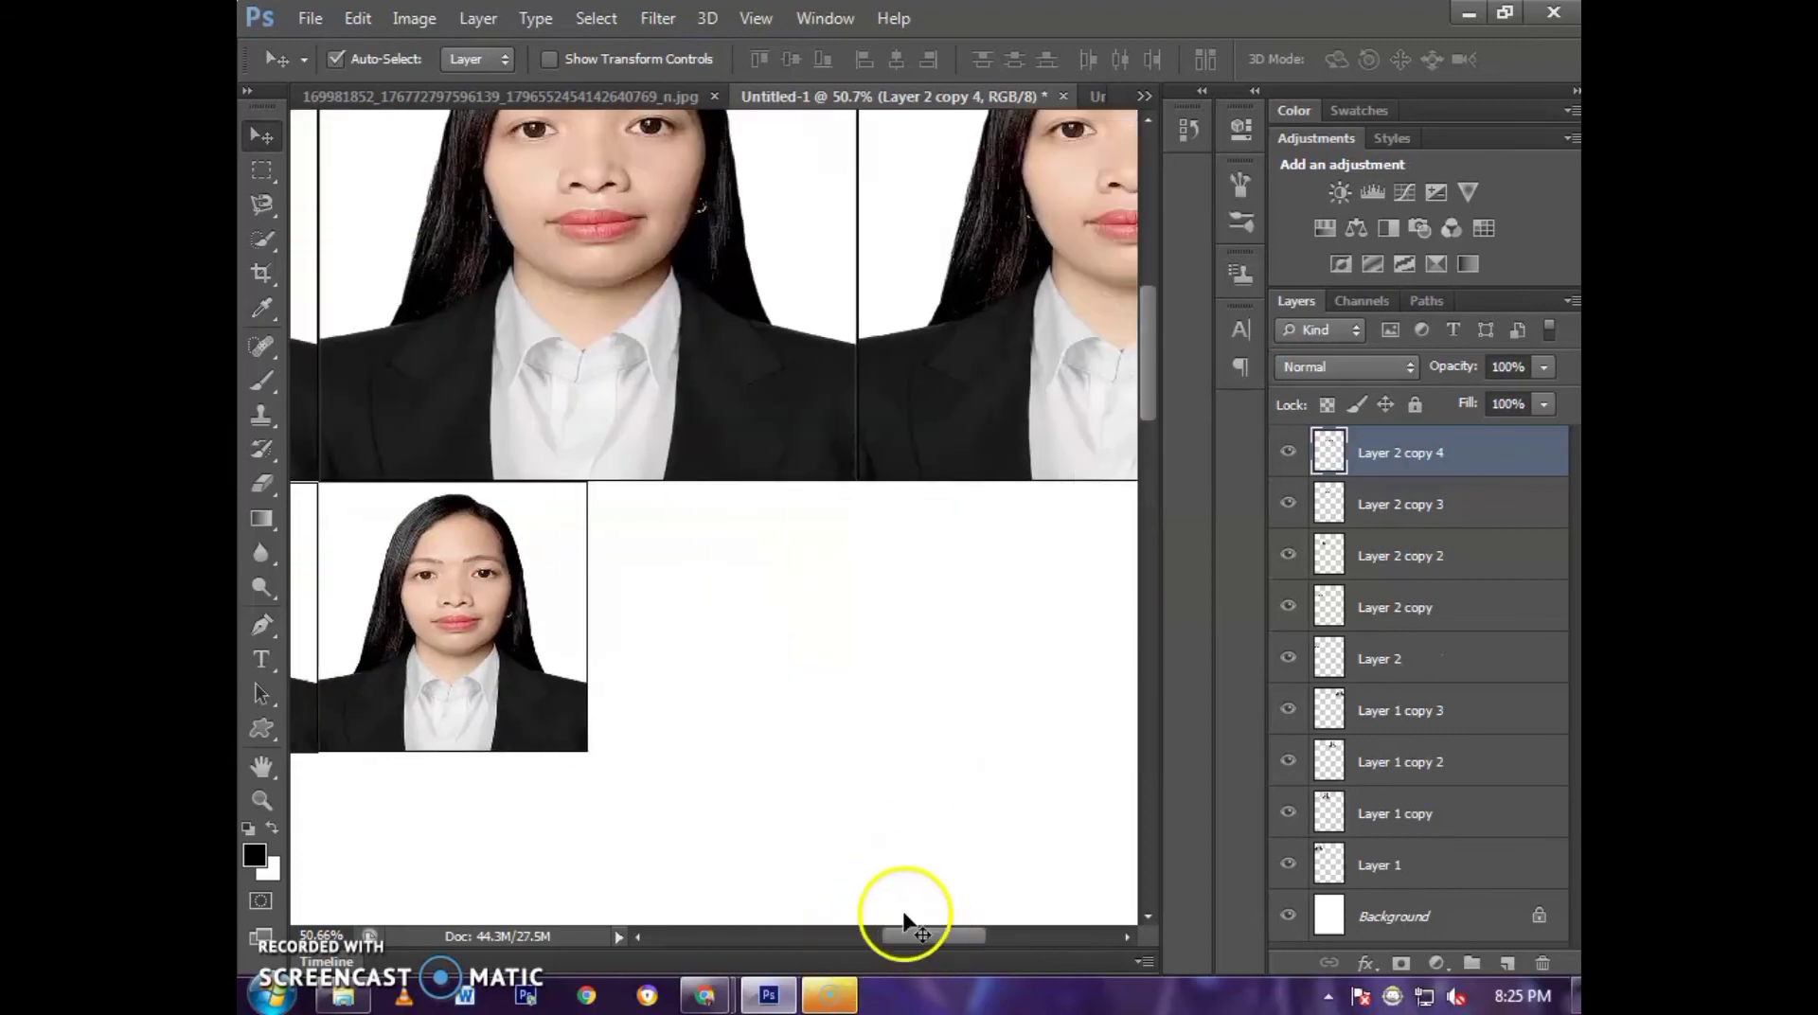
{"action": "key", "text": "ctrl+j"}
{"action": "mouse_move", "coordinate": [427, 615]}
{"action": "left_mouse_down"}
{"action": "mouse_move", "coordinate": [698, 667]}
{"action": "mouse_move", "coordinate": [969, 668]}
{"action": "left_mouse_up"}
{"action": "key", "text": "ctrl+j"}
{"action": "left_click_drag", "start_coordinate": [920, 938], "coordinate": [977, 935]}
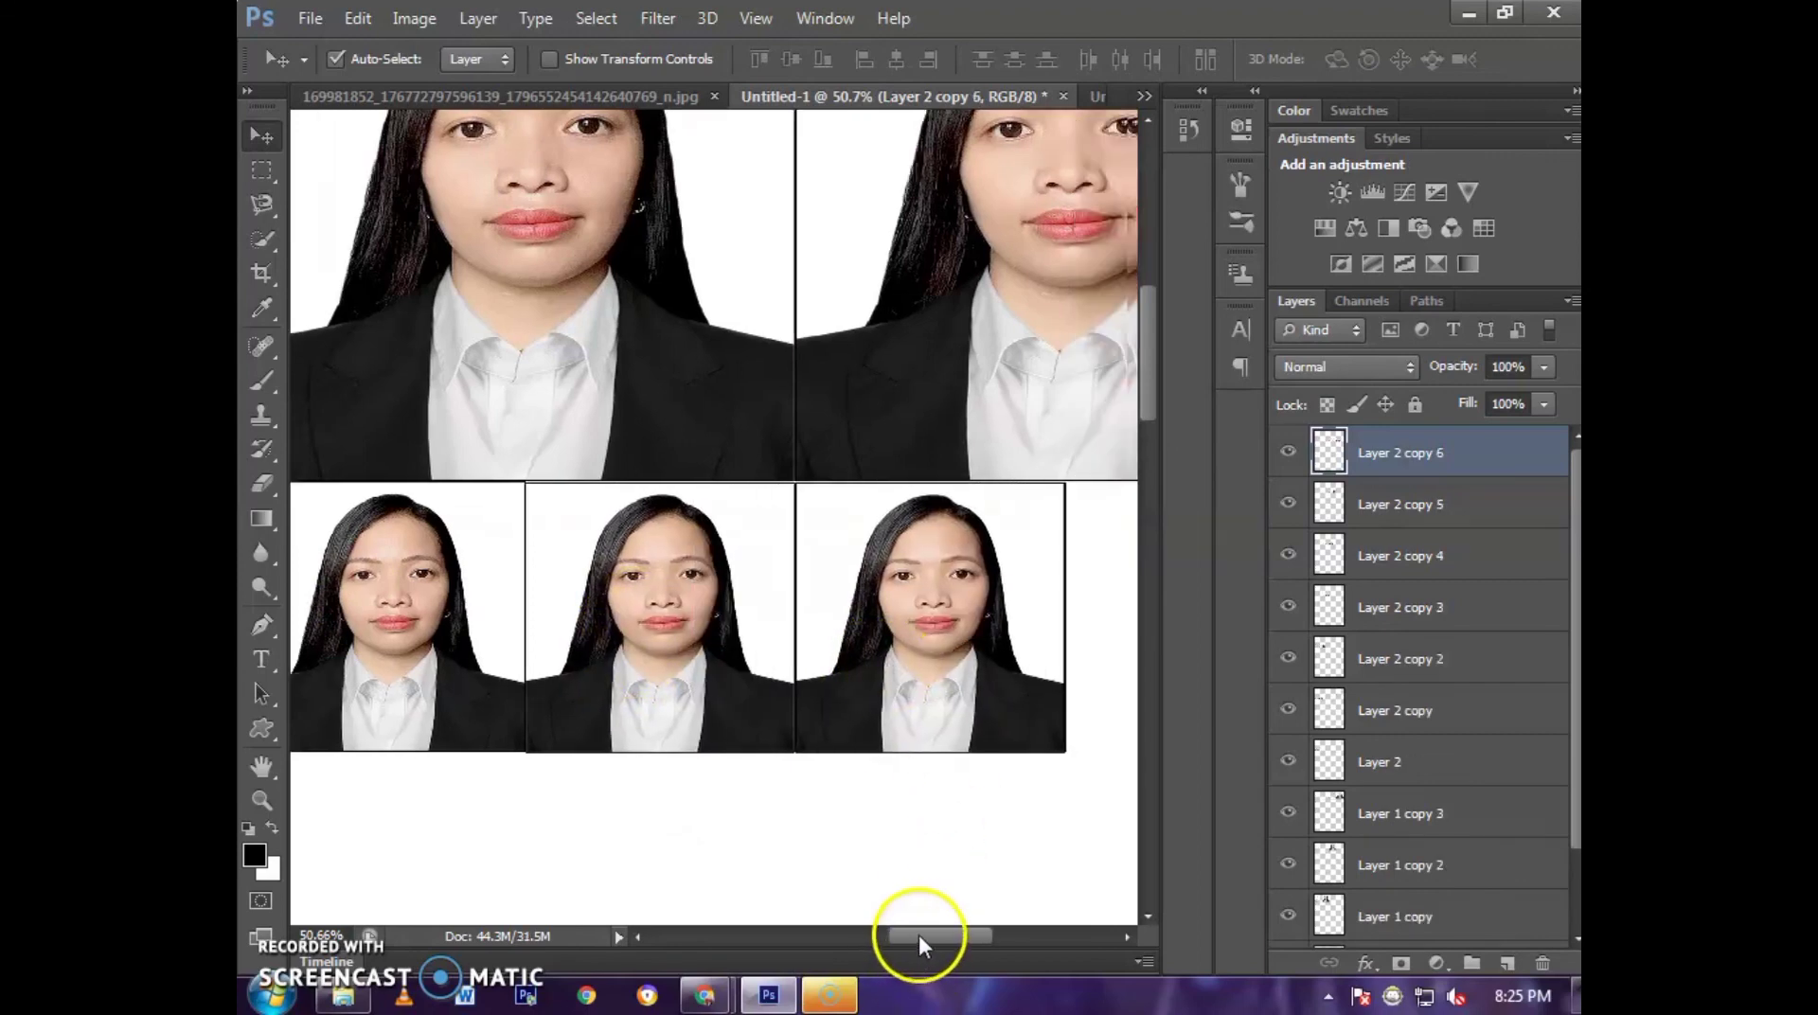
{"action": "key", "text": "ctrl+j"}
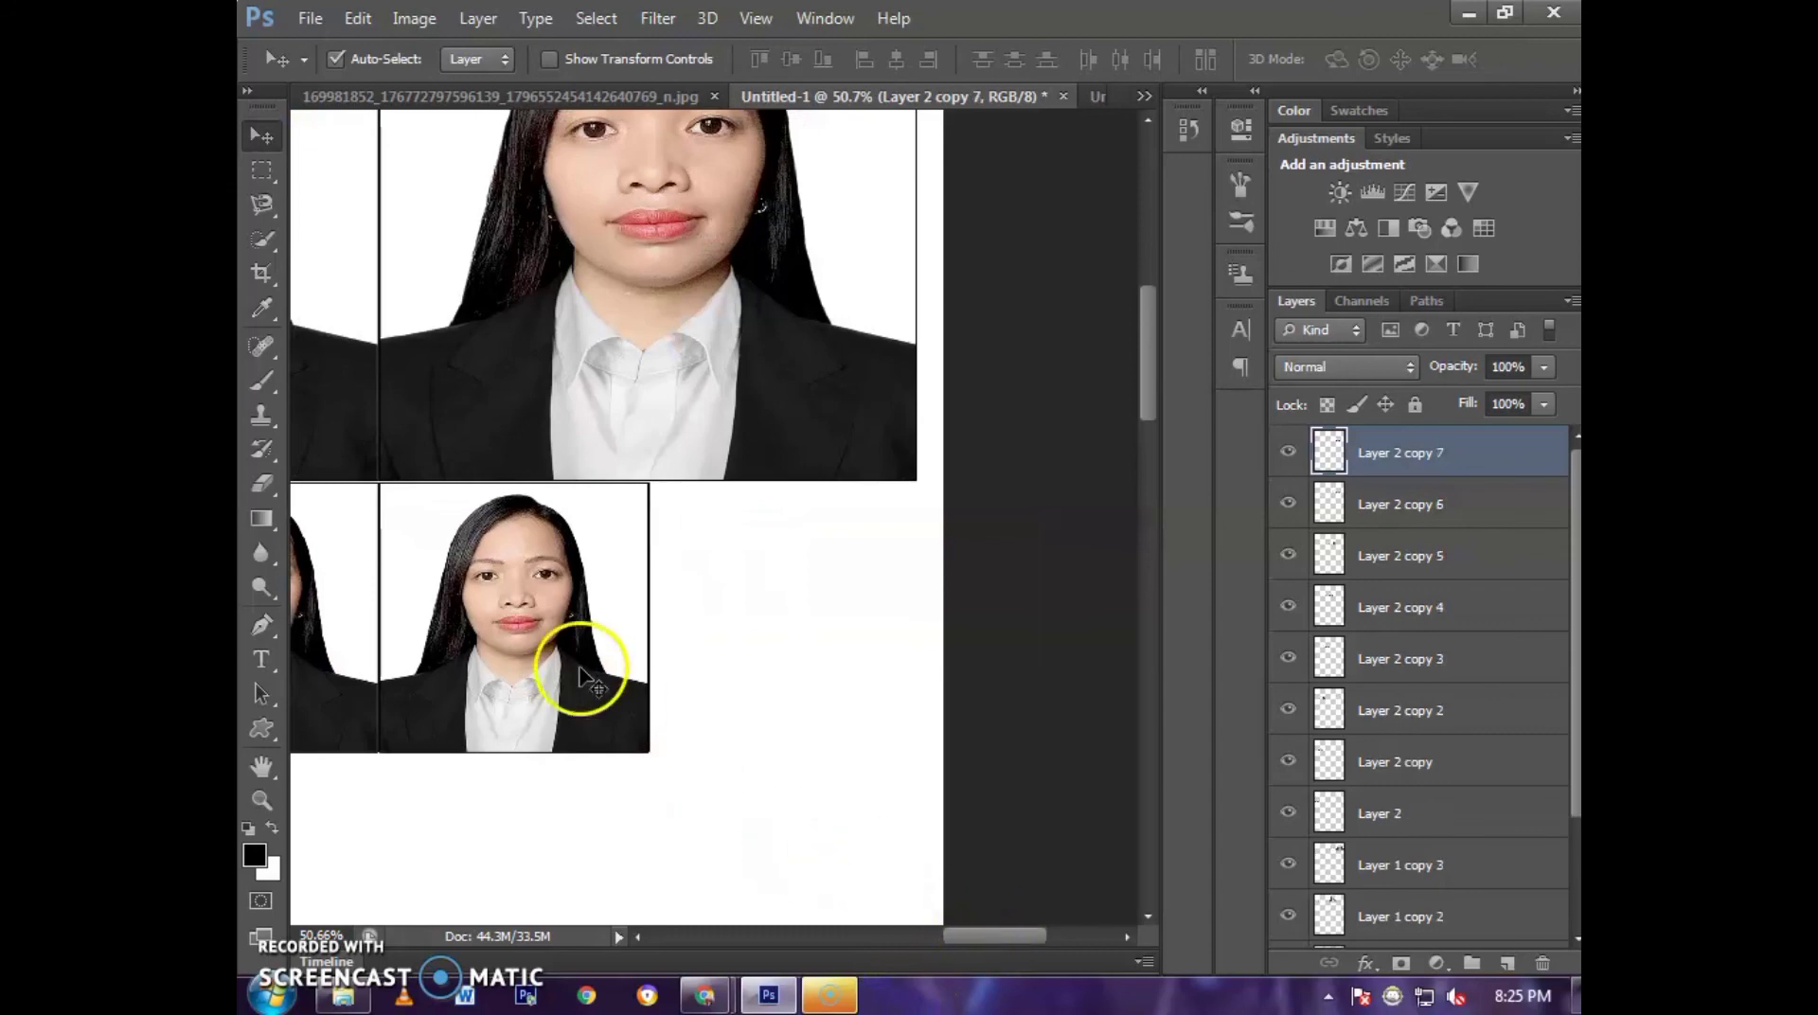
{"action": "left_click_drag", "start_coordinate": [581, 674], "coordinate": [828, 666]}
{"action": "scroll", "coordinate": [833, 674], "scroll_direction": "down", "scroll_amount": 2}
{"action": "scroll", "coordinate": [826, 668], "scroll_direction": "down", "scroll_amount": 1}
{"action": "scroll", "coordinate": [568, 674], "scroll_direction": "down", "scroll_amount": 1}
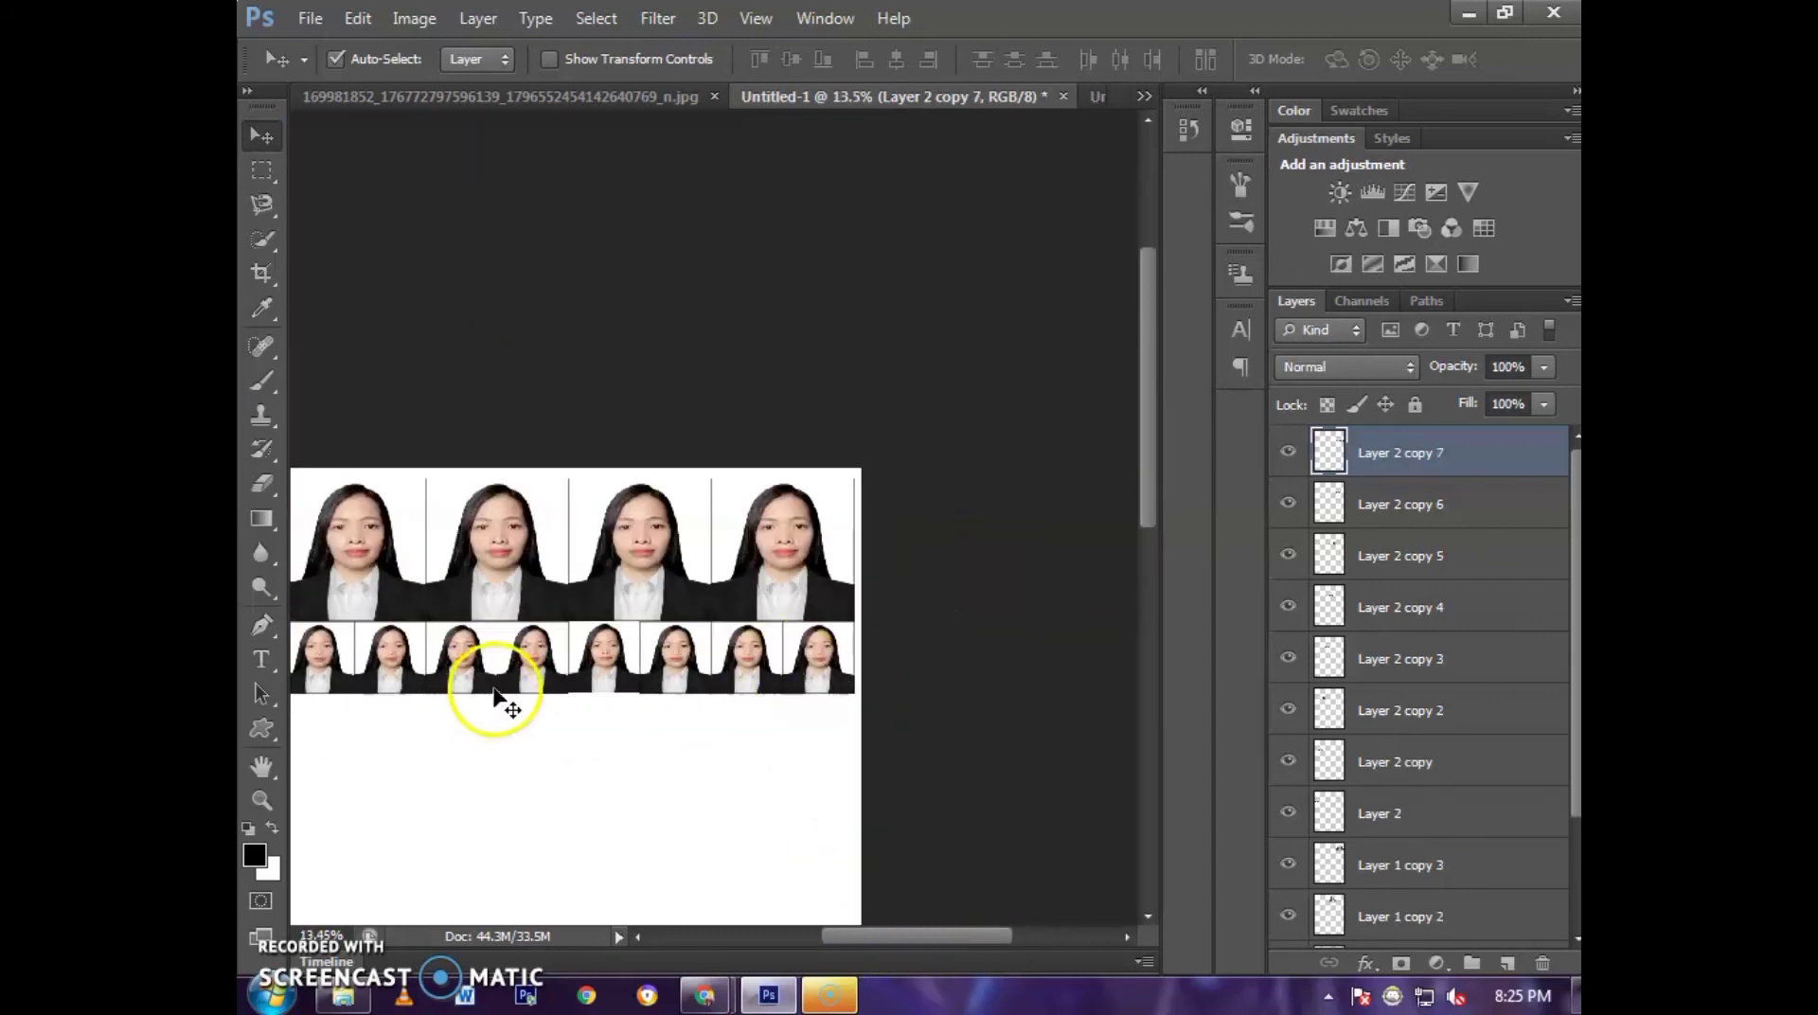
{"action": "scroll", "coordinate": [495, 681], "scroll_direction": "down", "scroll_amount": 1}
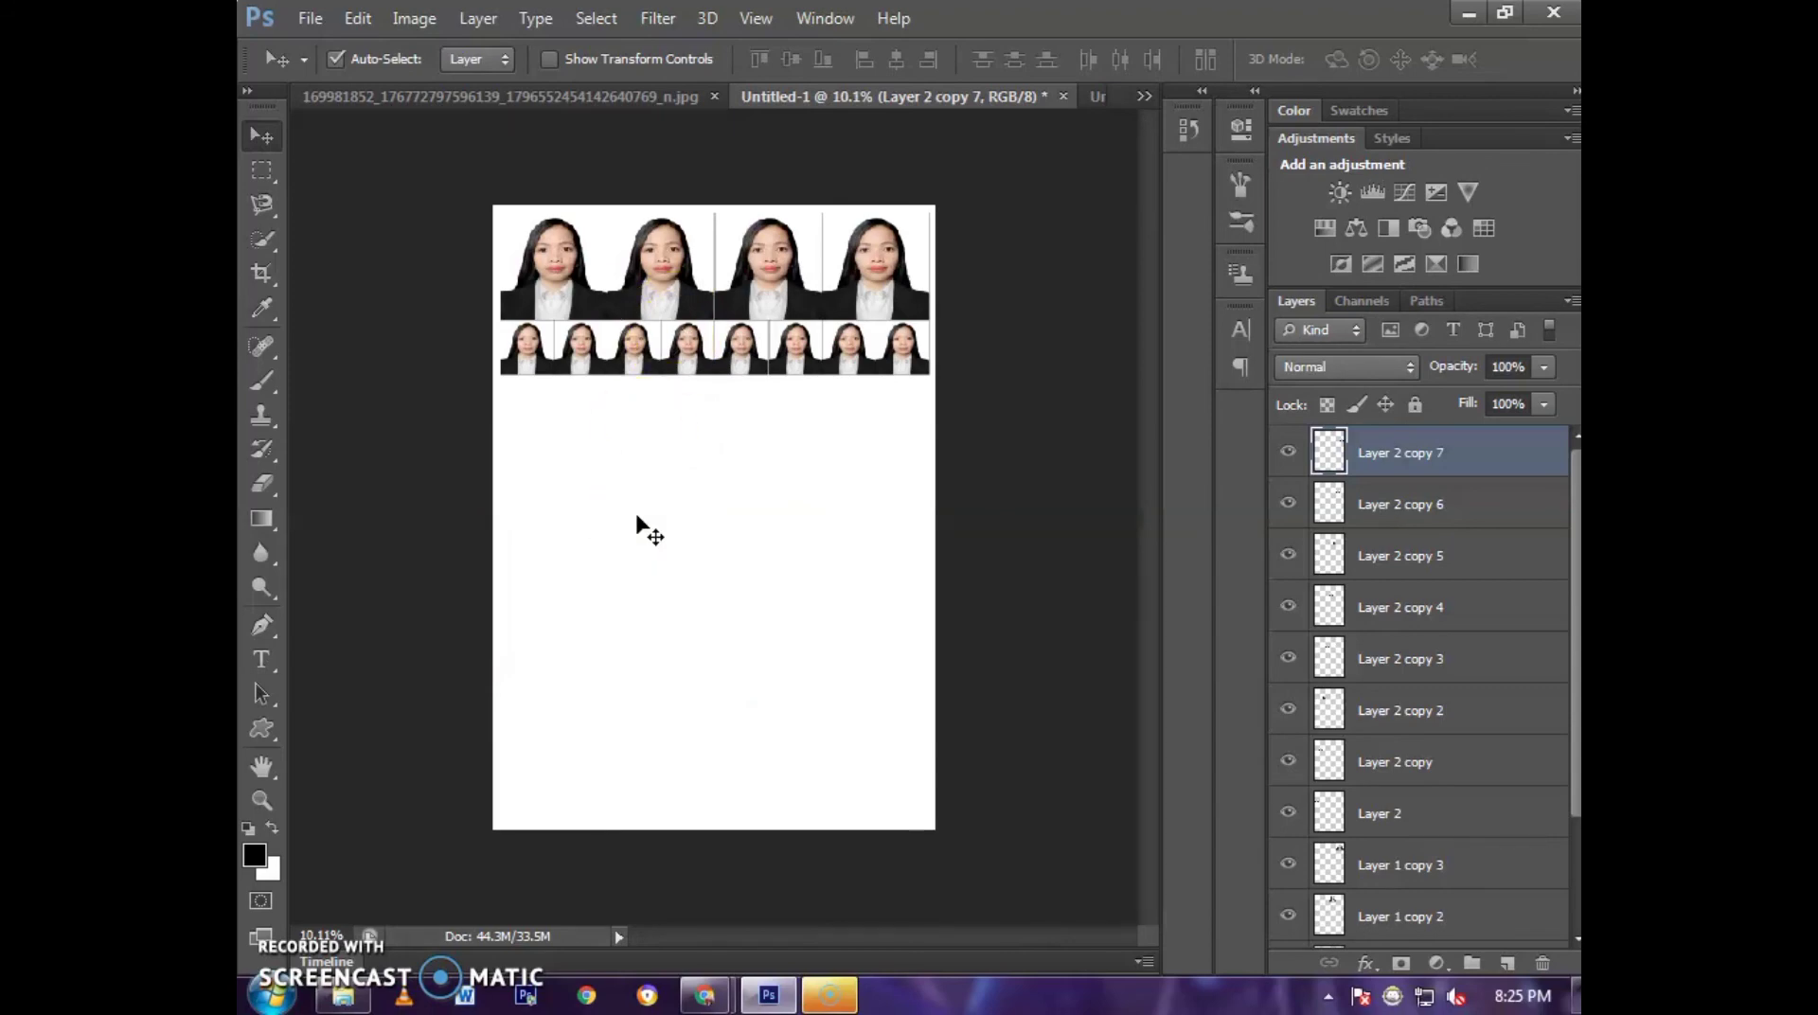
{"action": "scroll", "coordinate": [981, 399], "scroll_direction": "up", "scroll_amount": 2}
{"action": "left_click_drag", "start_coordinate": [1147, 471], "coordinate": [1148, 360]}
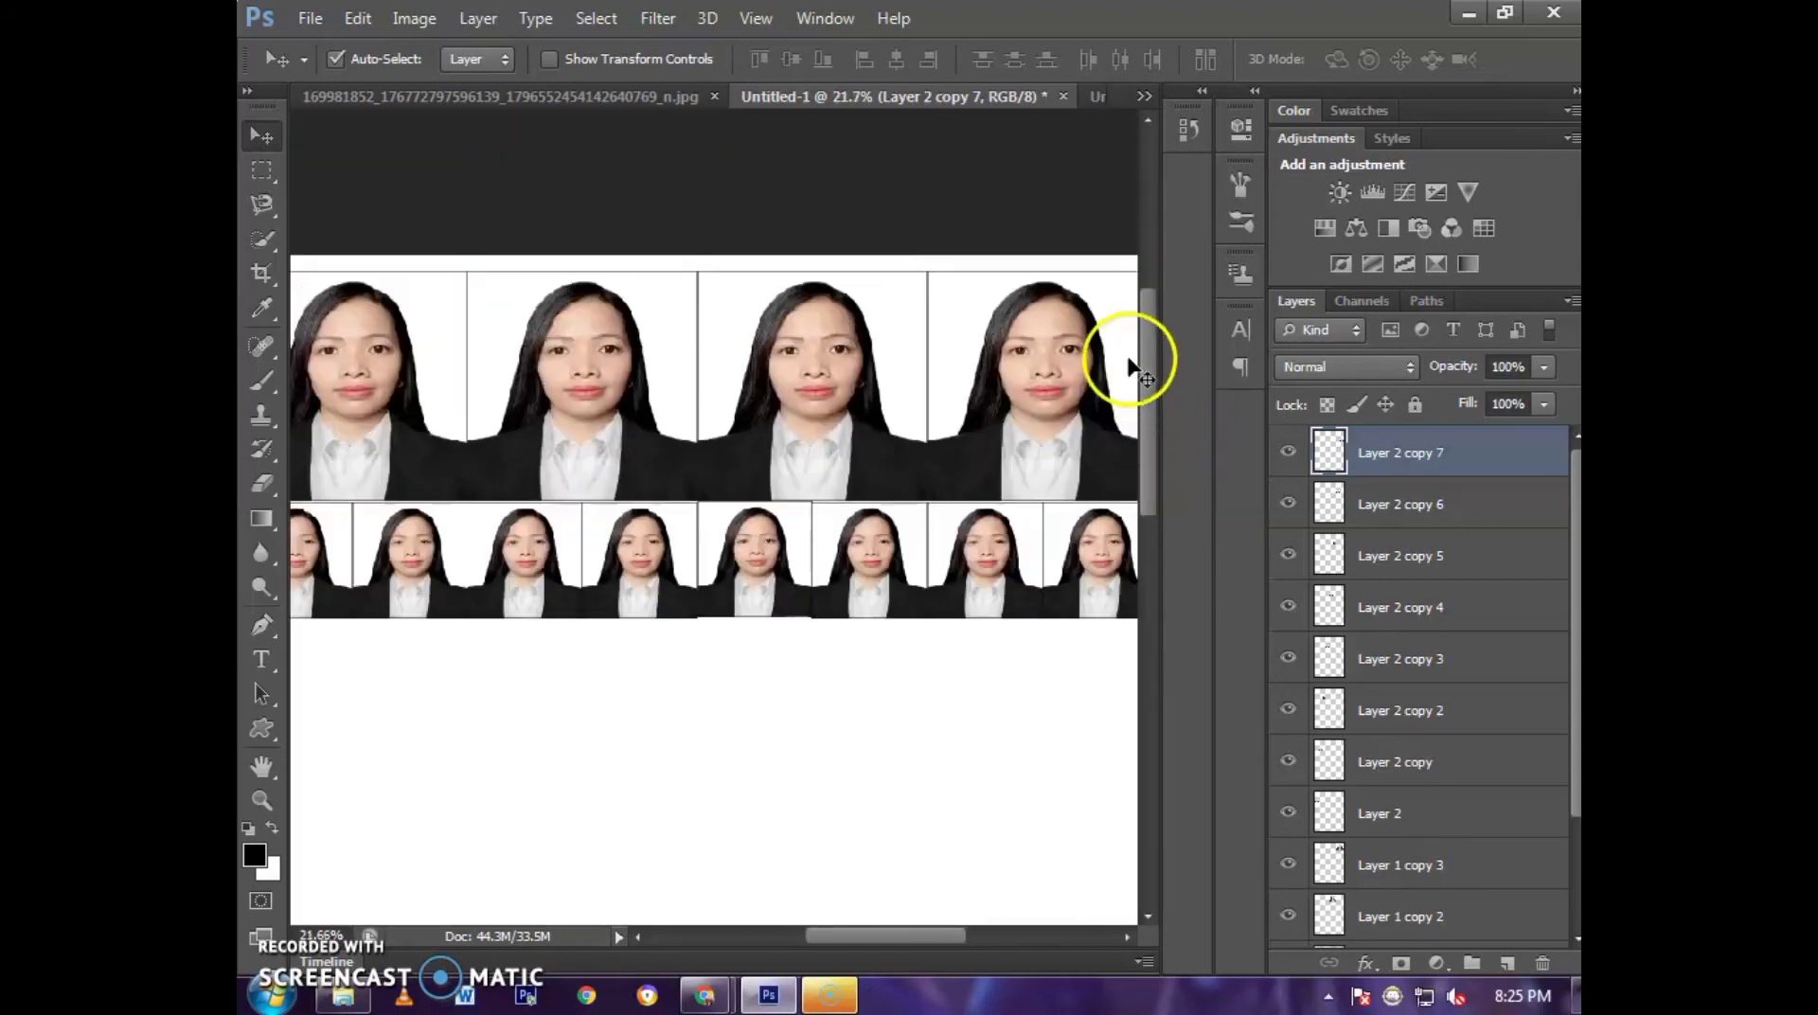
- Open Print Settings for the twelve-photo sheet and bring the whole window into view
{"action": "left_click", "coordinate": [312, 19]}
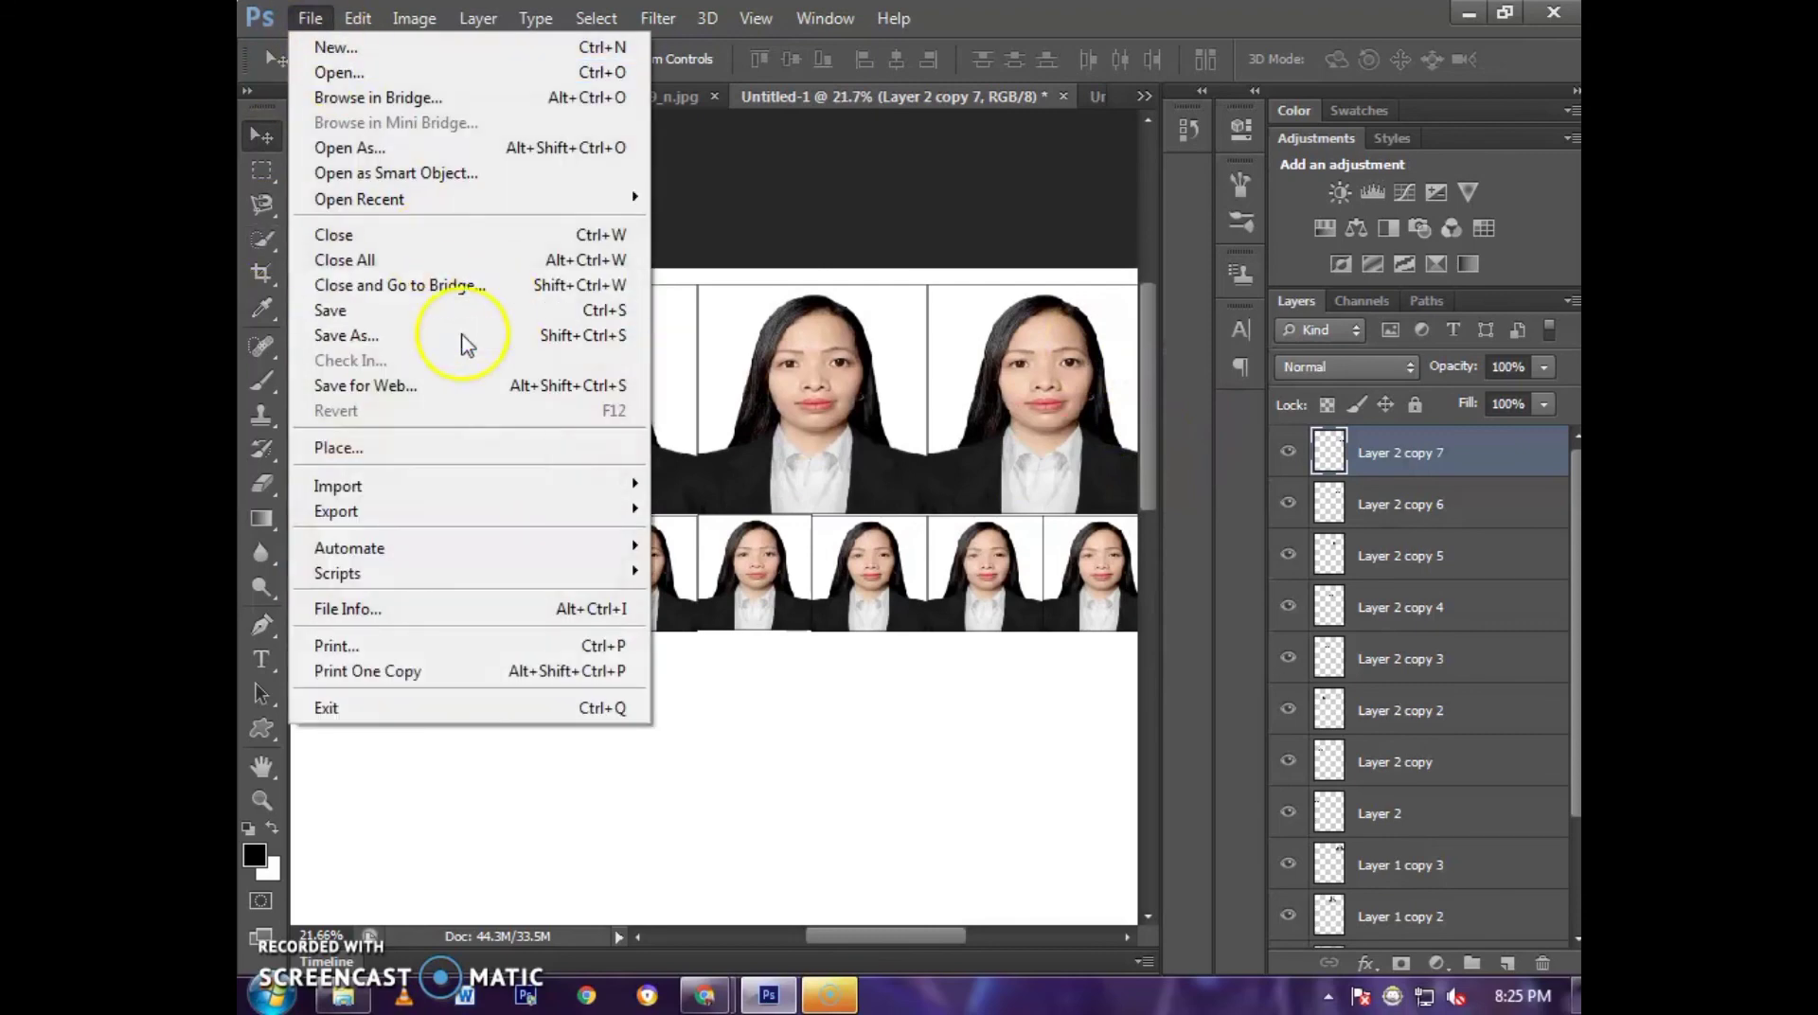
{"action": "left_click", "coordinate": [384, 645]}
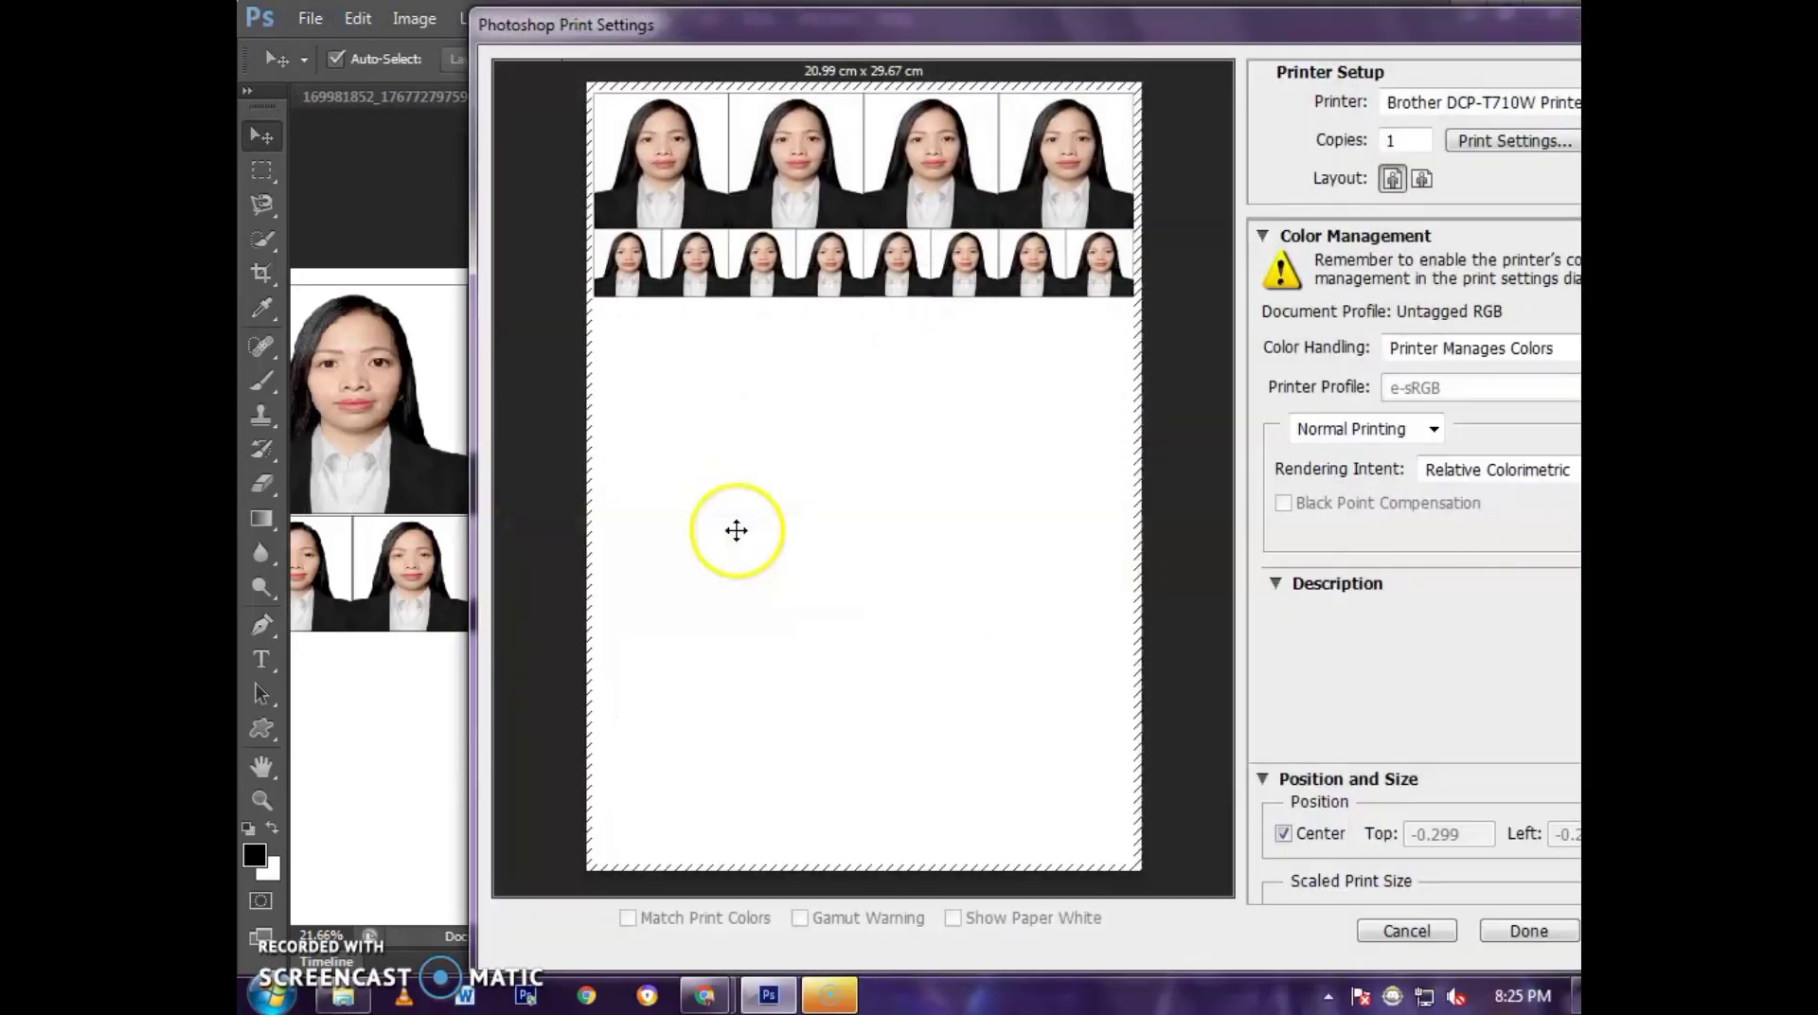
{"action": "left_click_drag", "start_coordinate": [1369, 38], "coordinate": [1248, 65]}
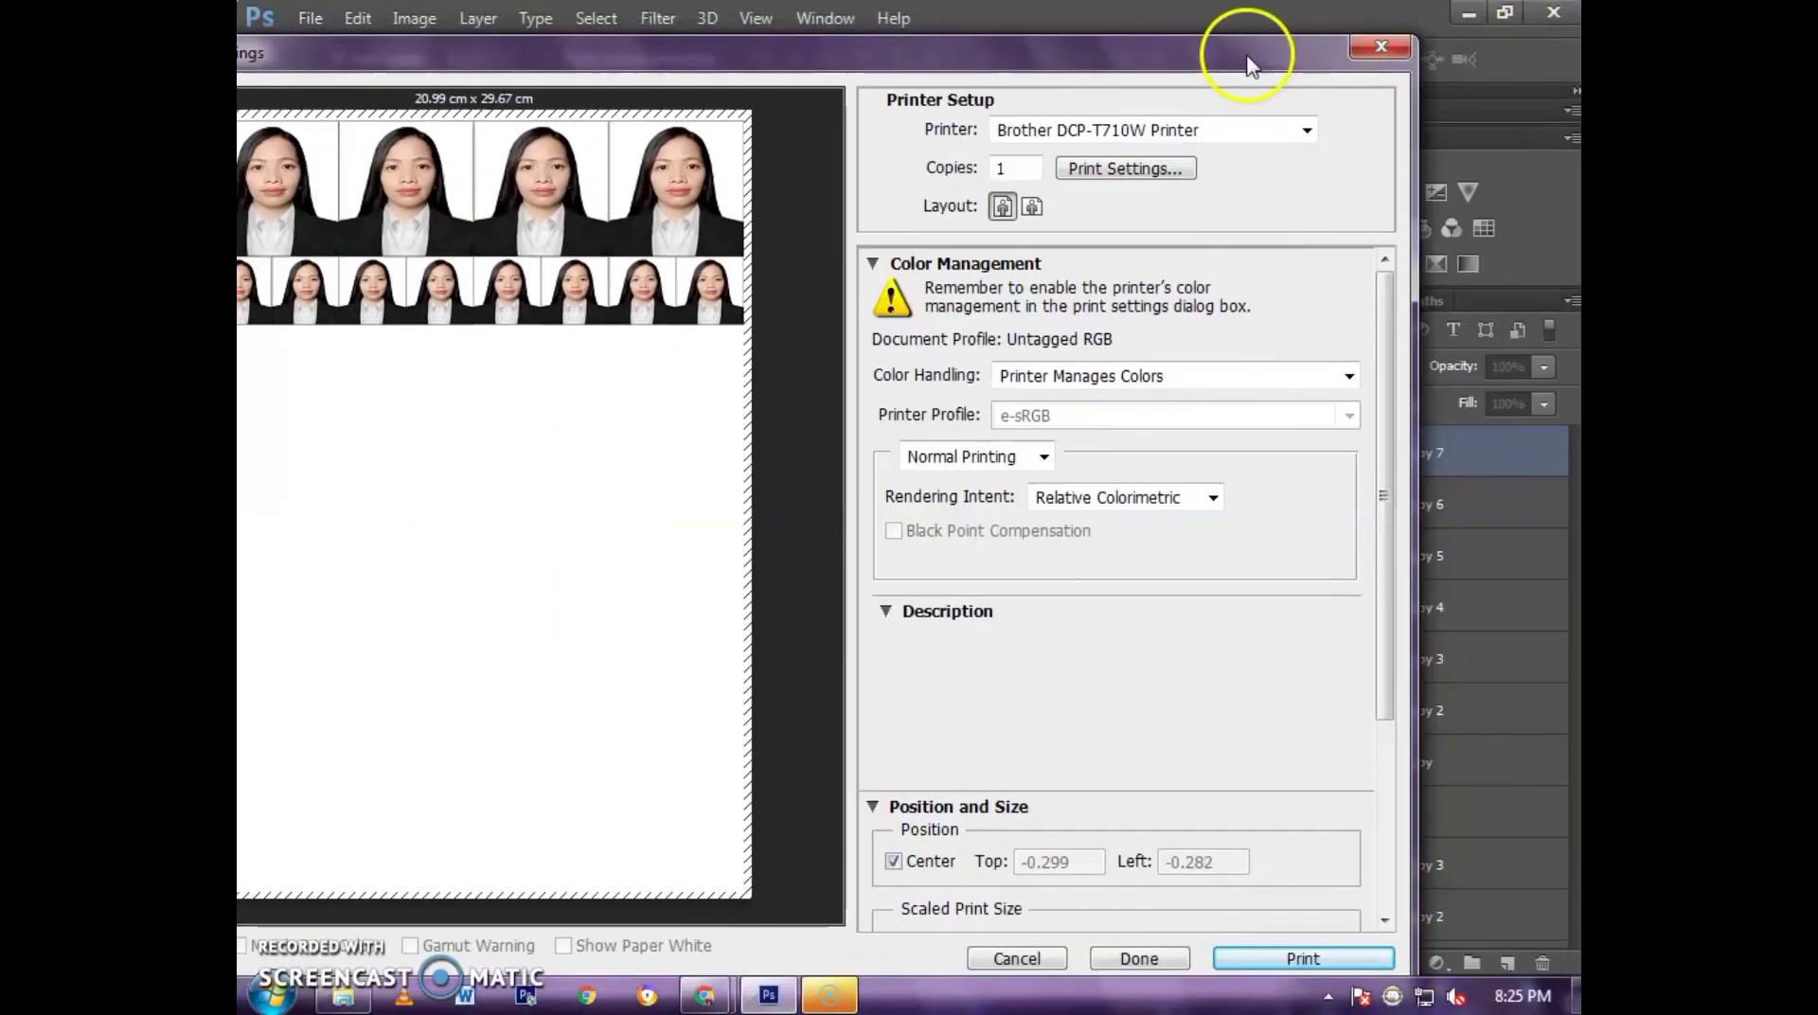
- Confirm Brother BP60 Matte Paper as media type in the Brother printer properties
{"action": "left_click", "coordinate": [1127, 170]}
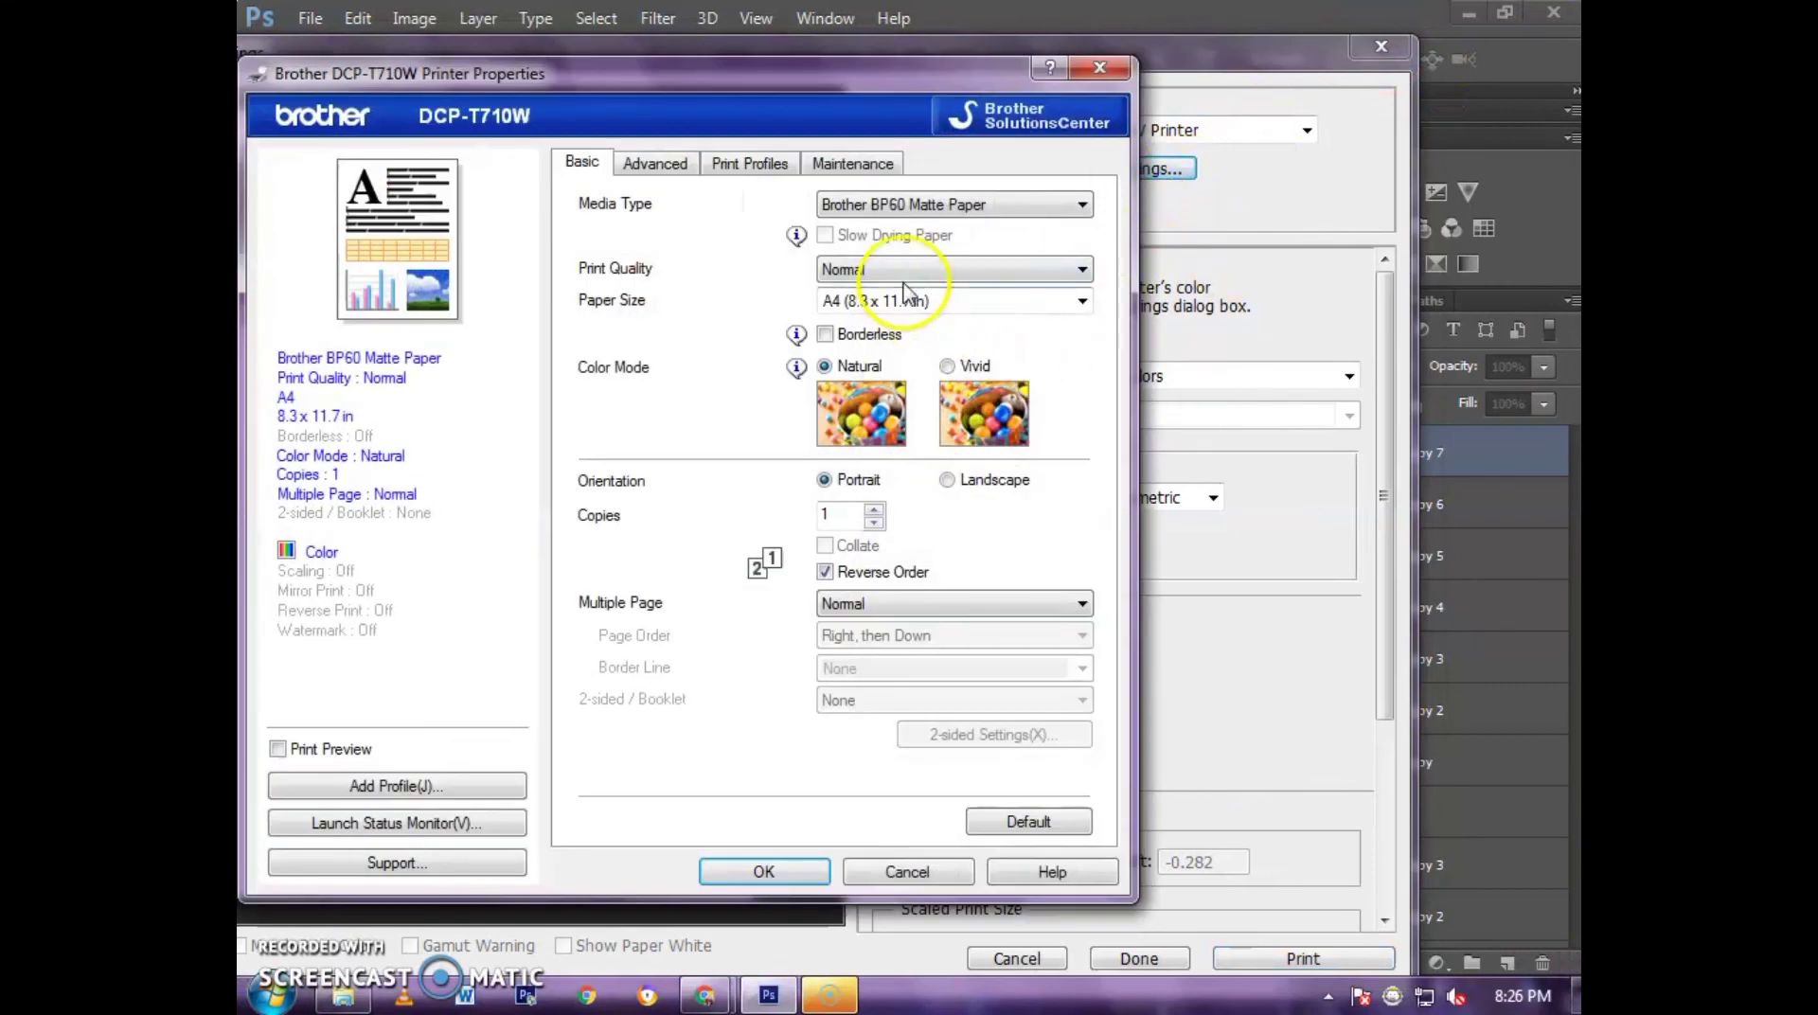
{"action": "left_click", "coordinate": [961, 211]}
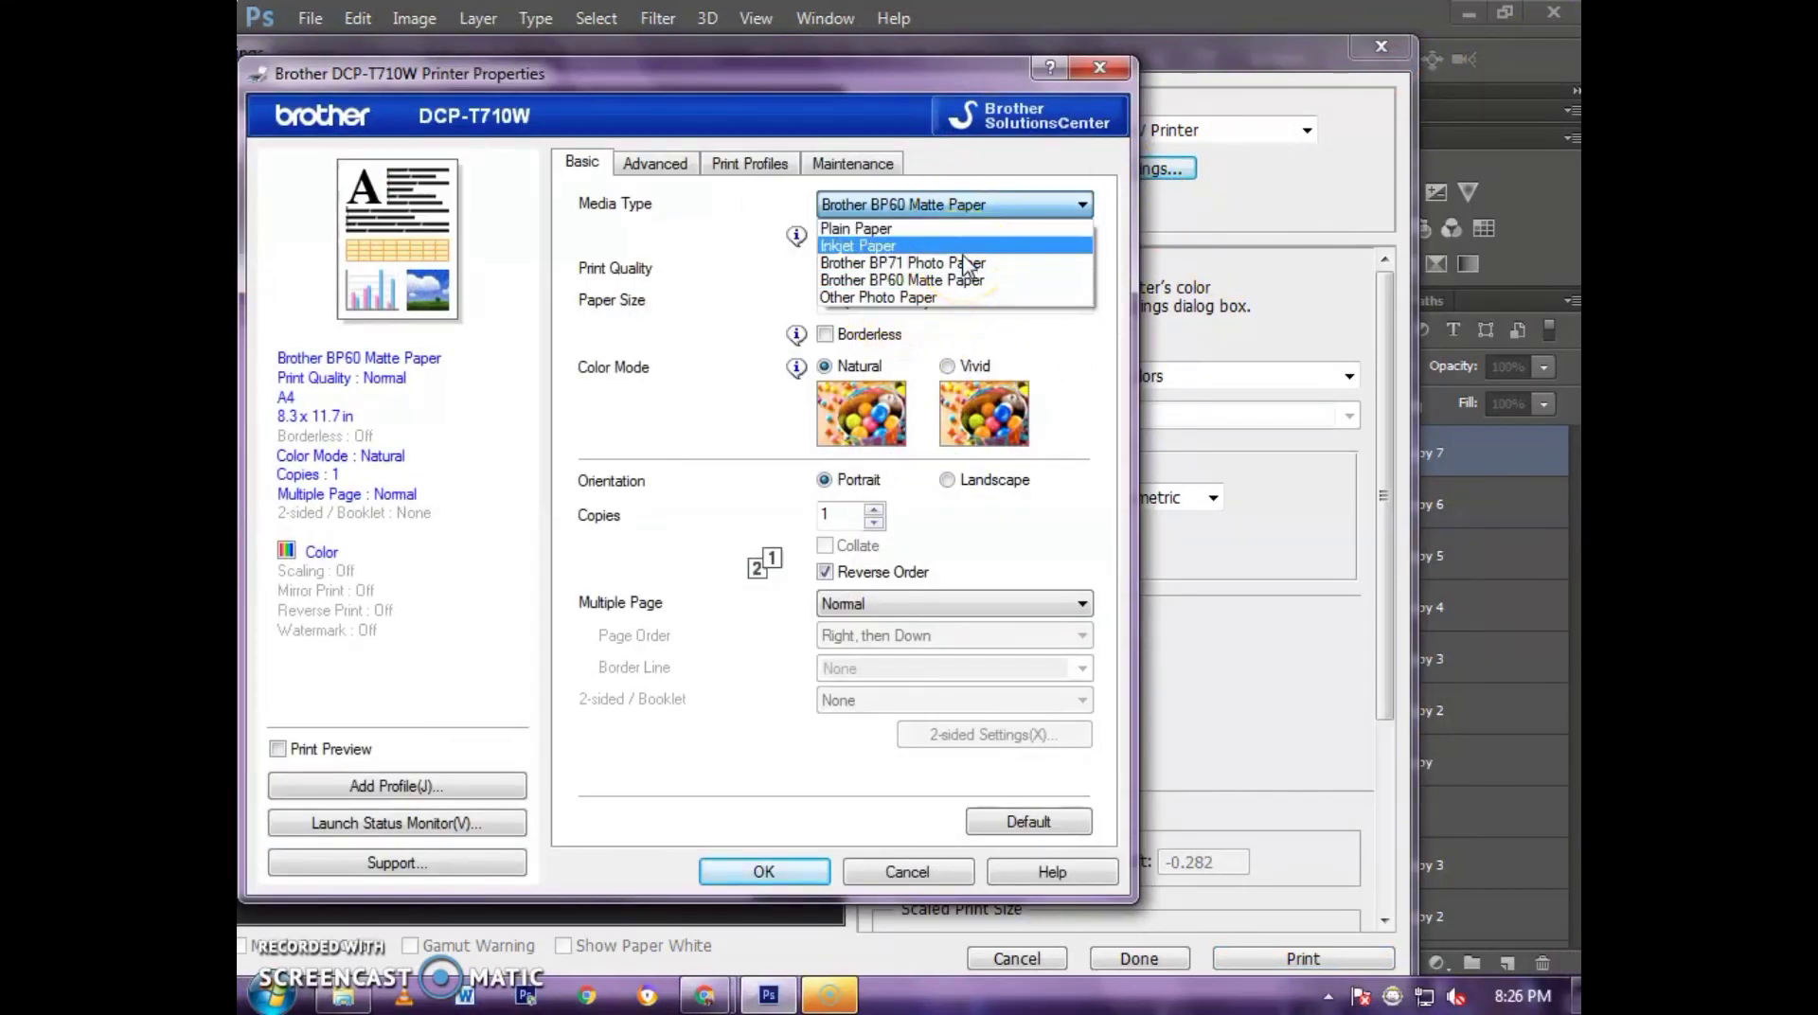
{"action": "left_click", "coordinate": [983, 210]}
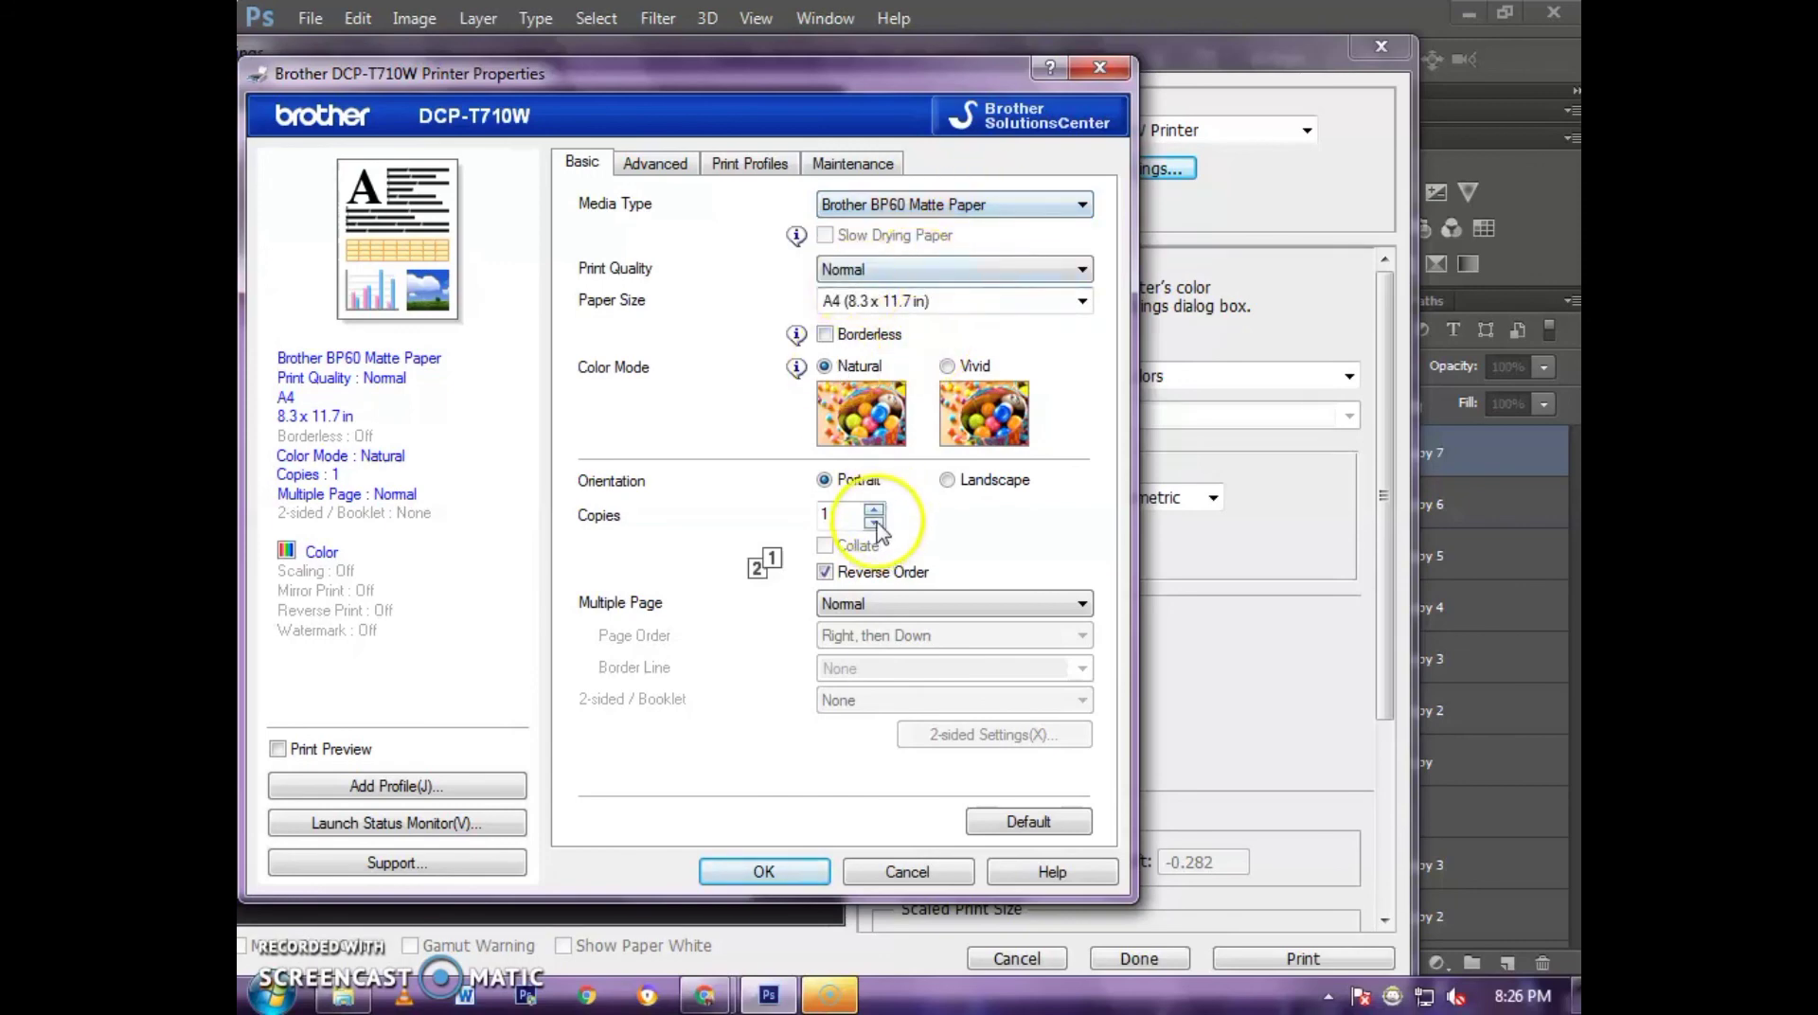
{"action": "left_click", "coordinate": [763, 869]}
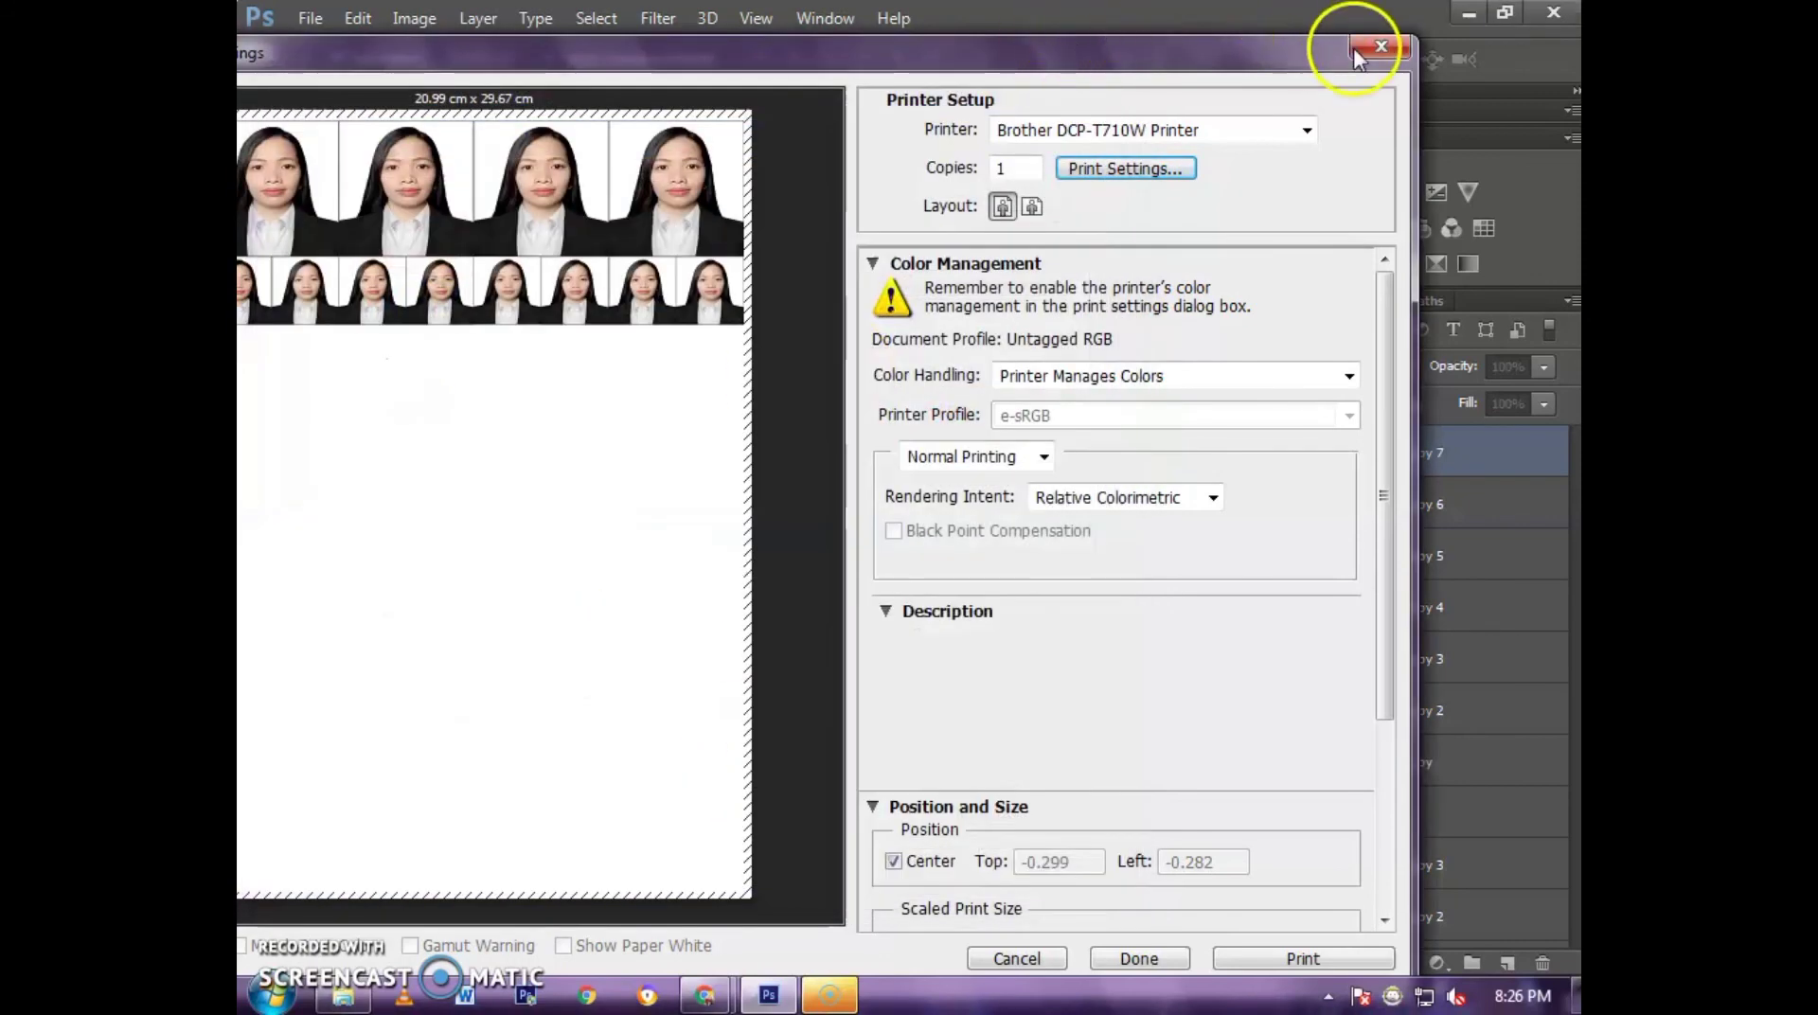
{"action": "left_click_drag", "start_coordinate": [803, 57], "coordinate": [838, 81]}
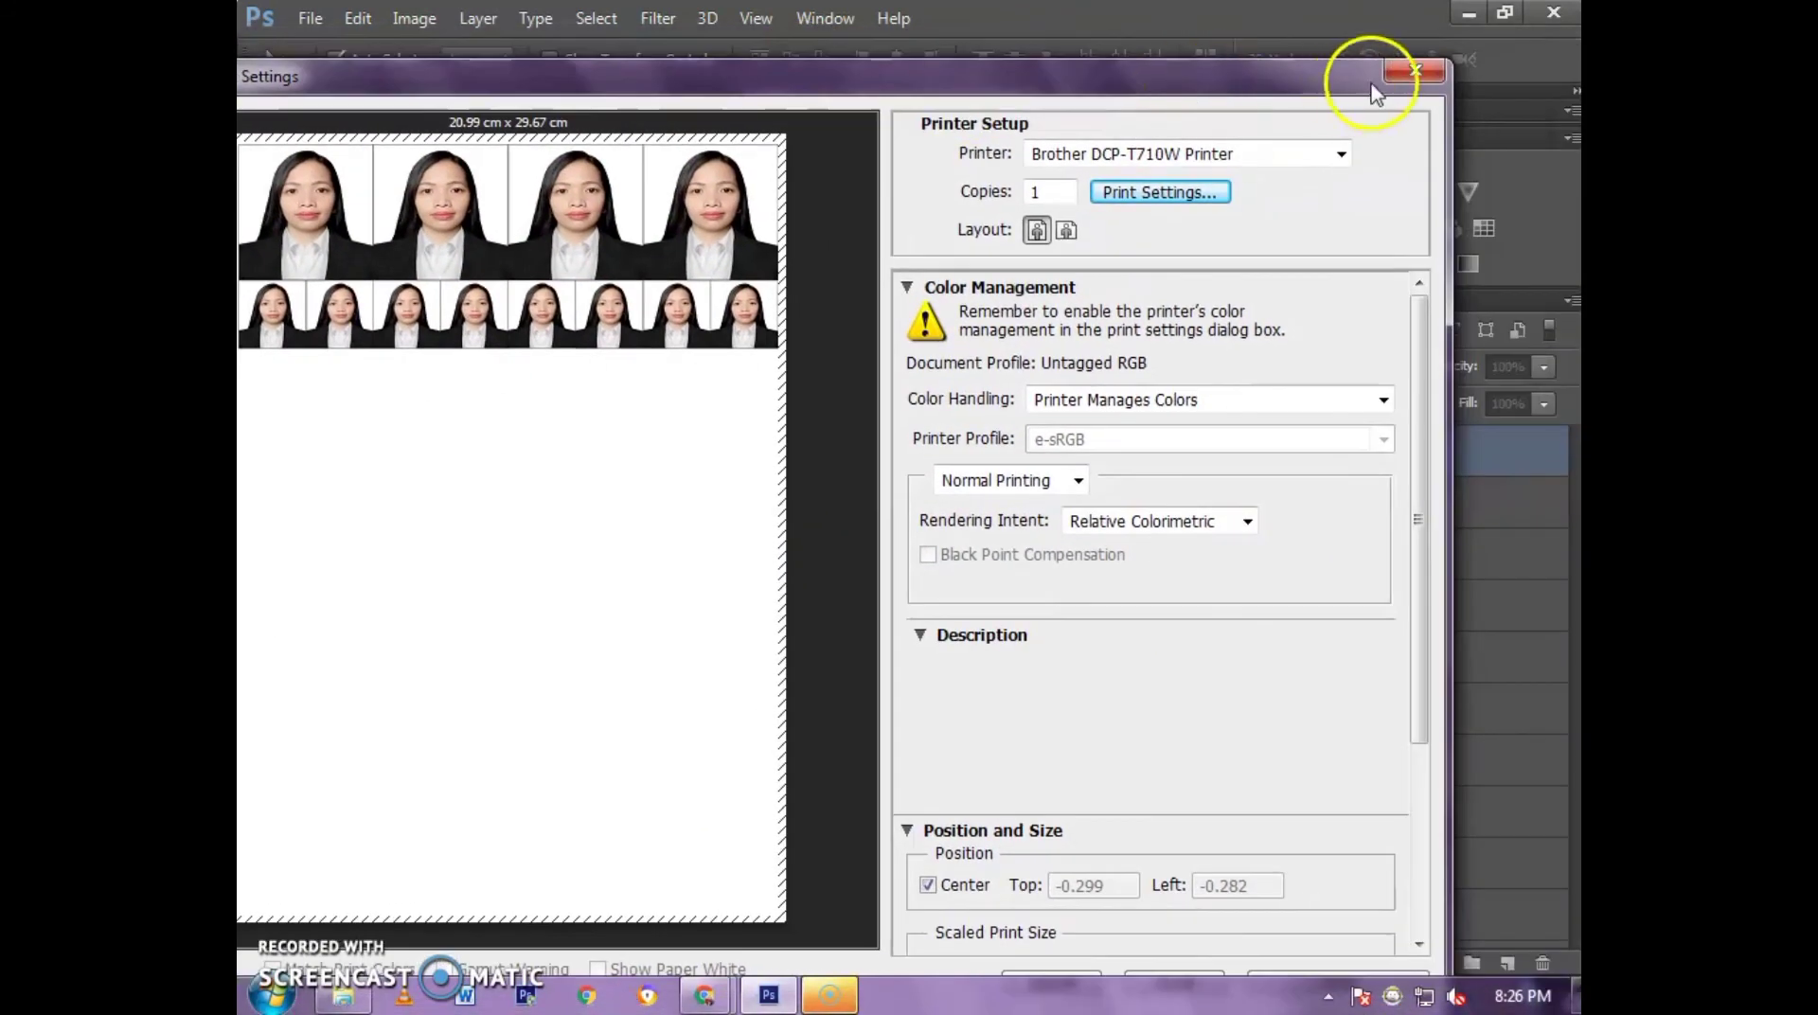
- Close Print Settings and scroll over the finished sheet of four large and eight small portraits
{"action": "left_click", "coordinate": [1413, 73]}
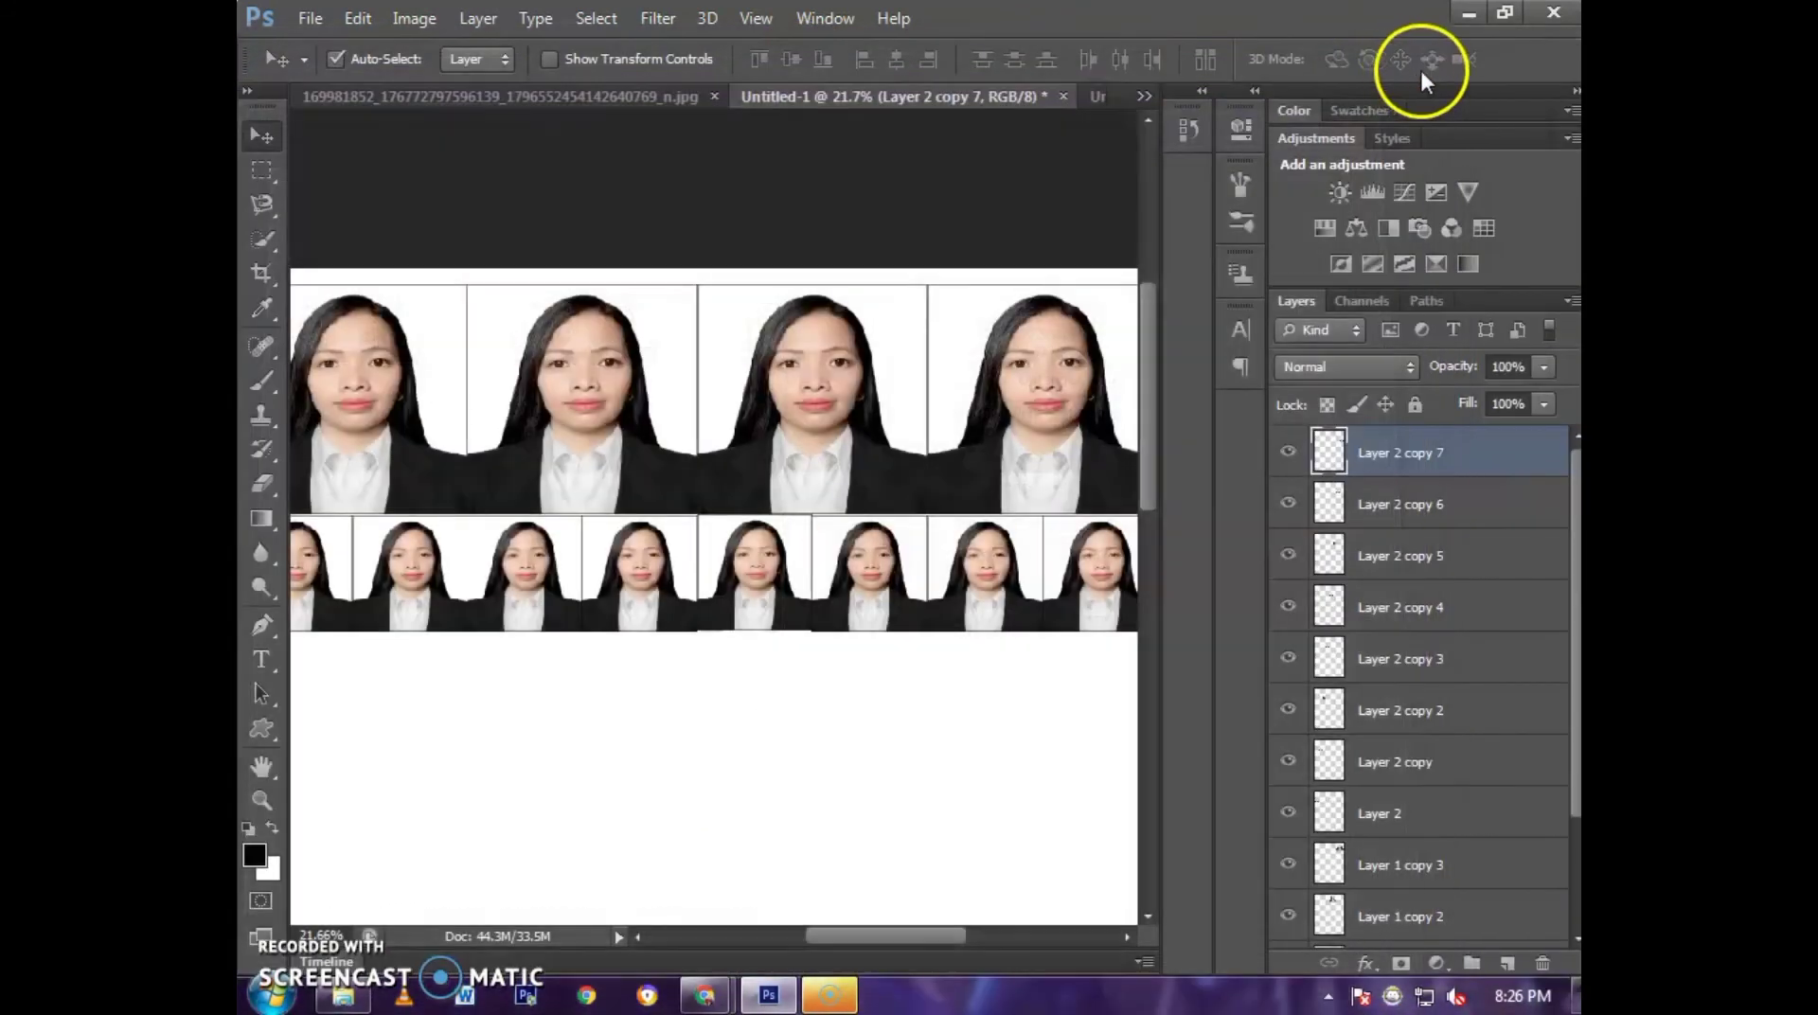
{"action": "scroll", "coordinate": [767, 445], "scroll_direction": "down", "scroll_amount": 2}
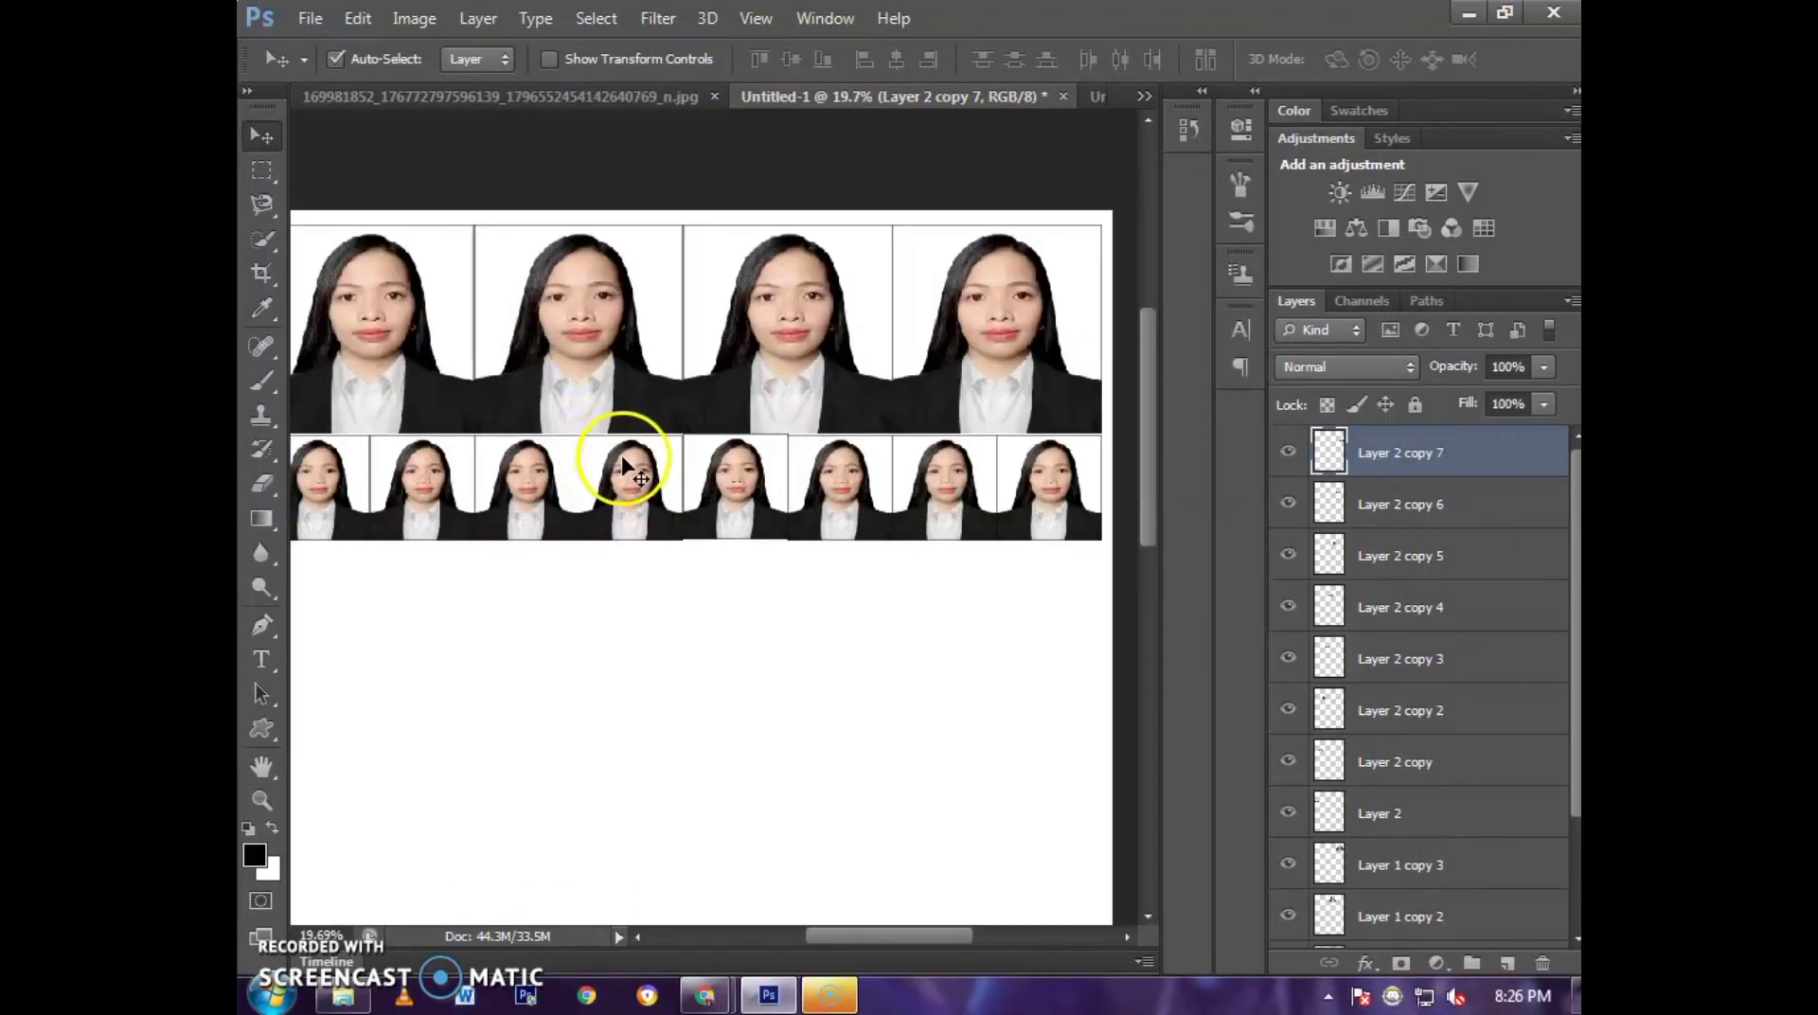
{"action": "scroll", "coordinate": [631, 358], "scroll_direction": "down", "scroll_amount": 1}
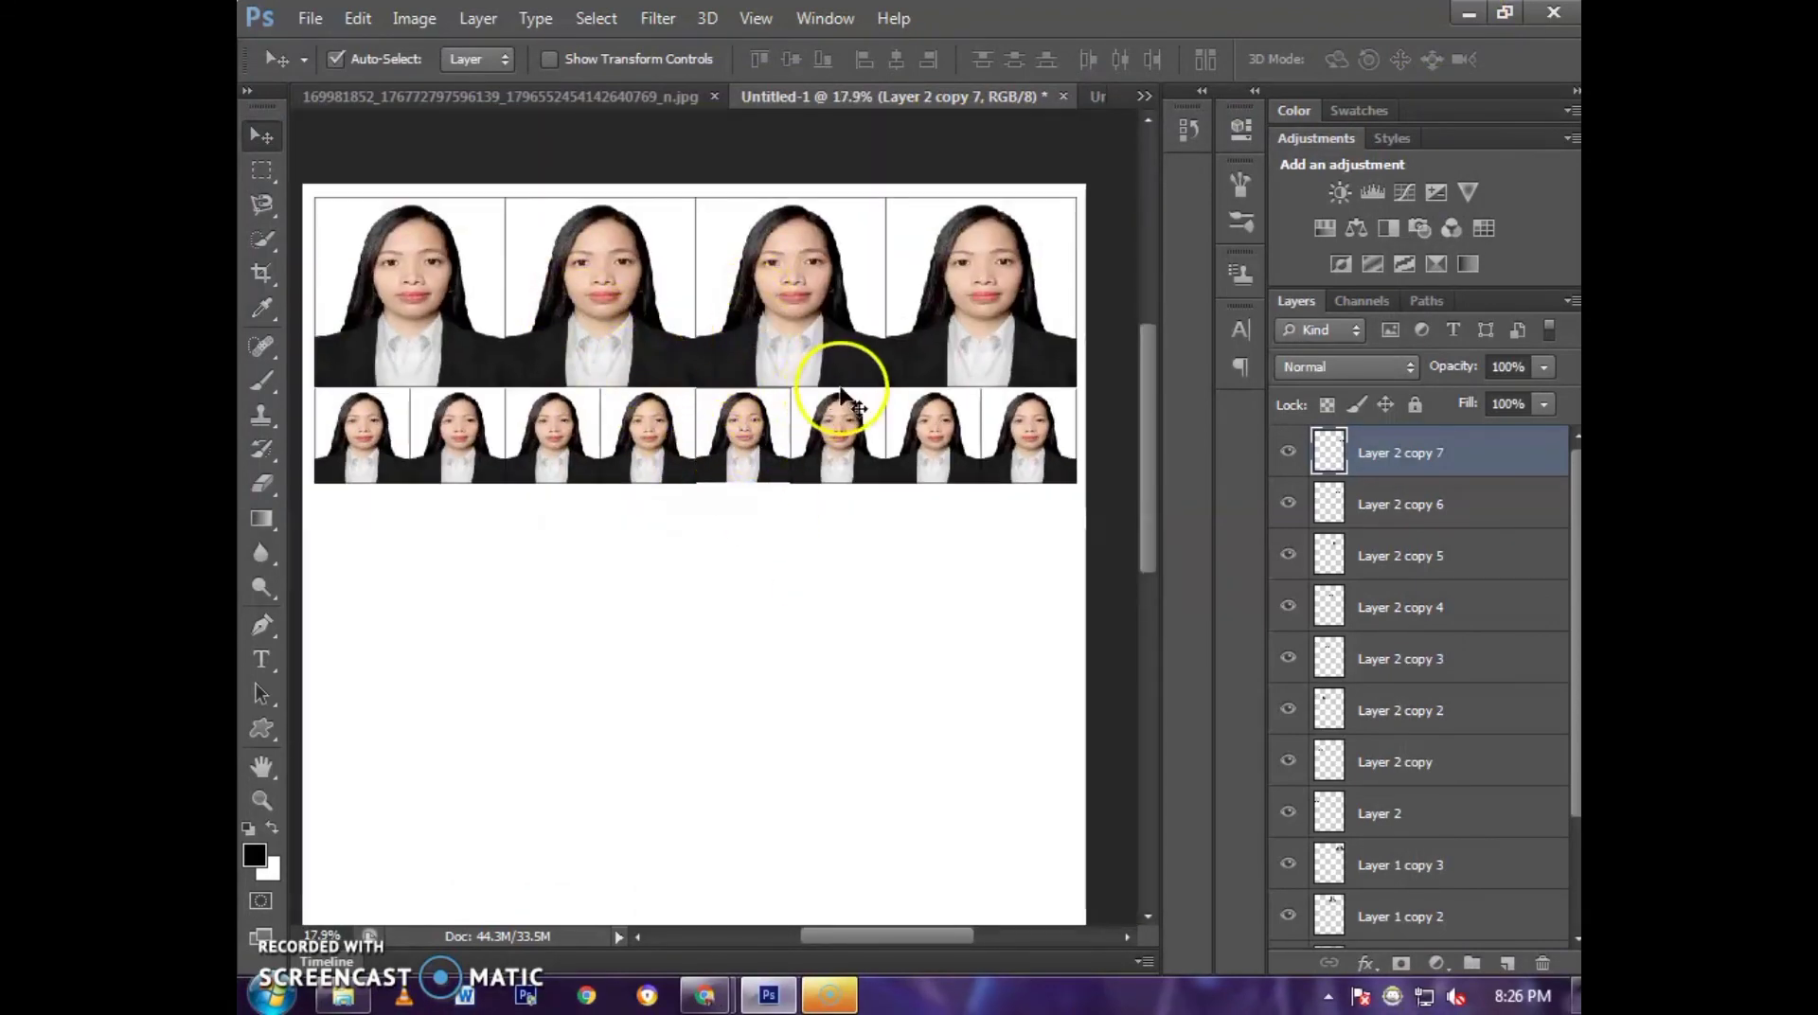
{"action": "scroll", "coordinate": [860, 436], "scroll_direction": "down", "scroll_amount": 1}
{"action": "scroll", "coordinate": [966, 407], "scroll_direction": "down", "scroll_amount": 1}
{"action": "scroll", "coordinate": [885, 466], "scroll_direction": "up", "scroll_amount": 1}
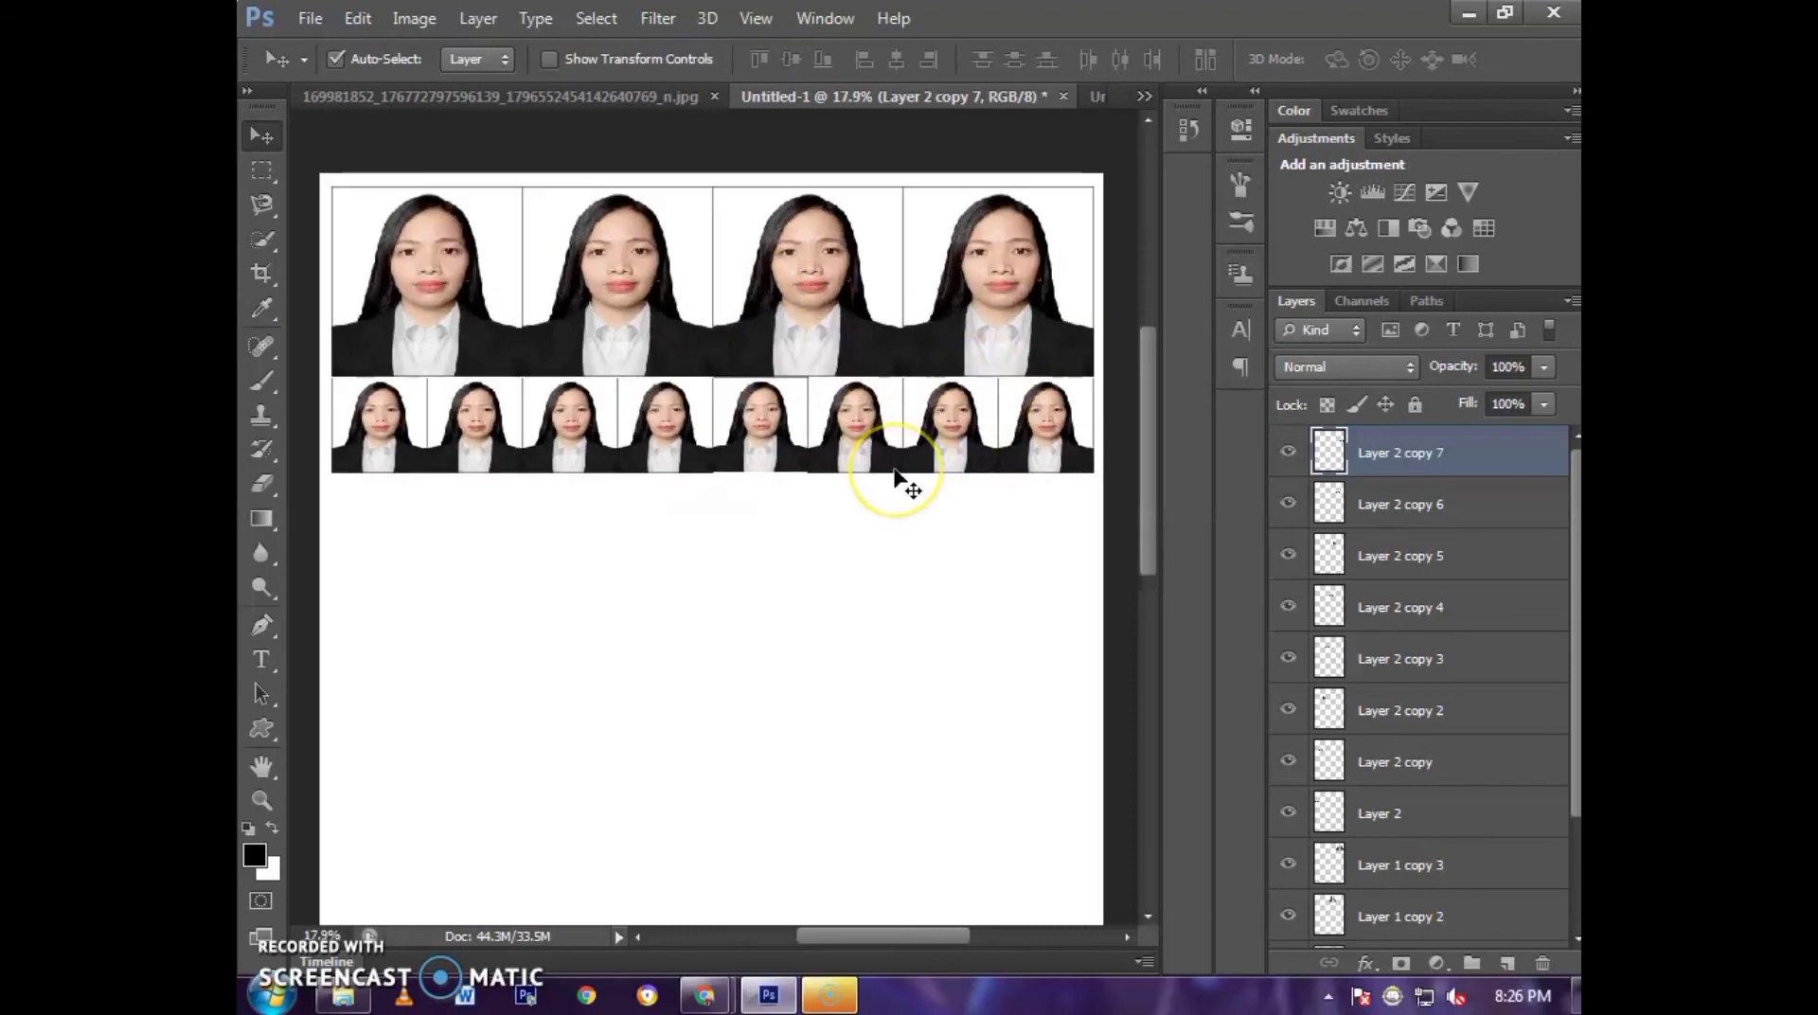
{"action": "scroll", "coordinate": [885, 476], "scroll_direction": "up", "scroll_amount": 2}
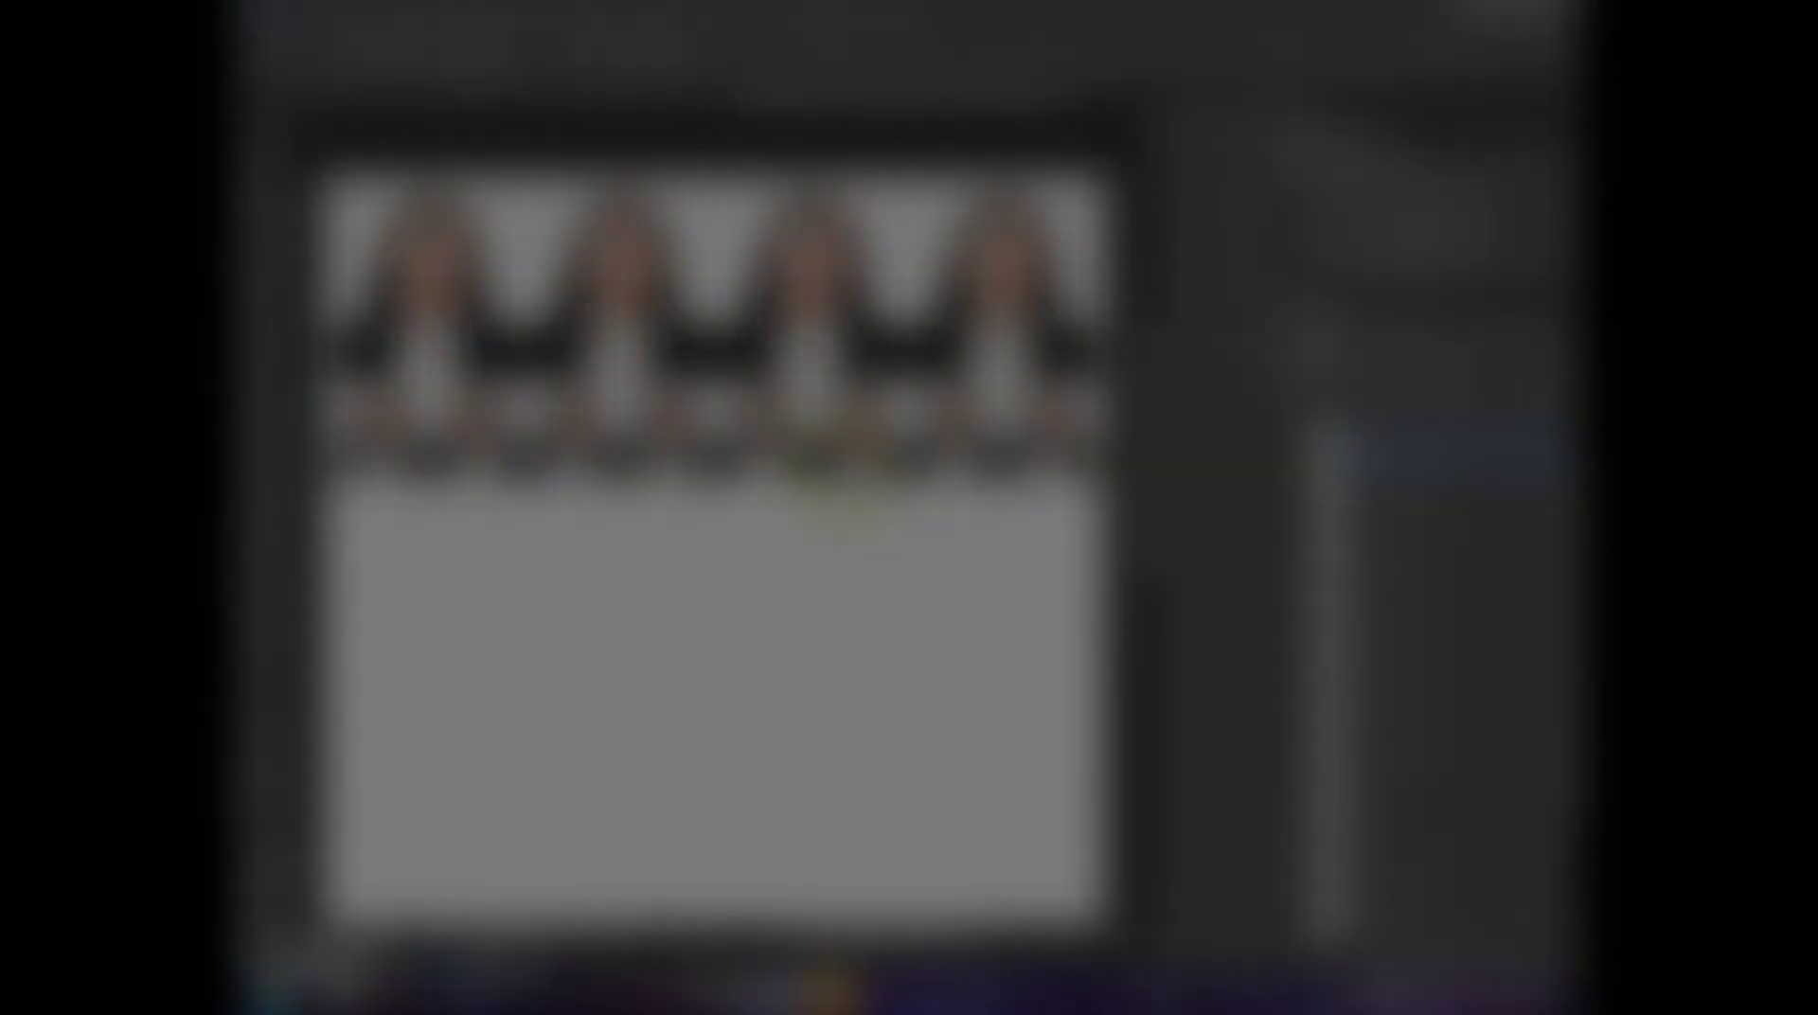